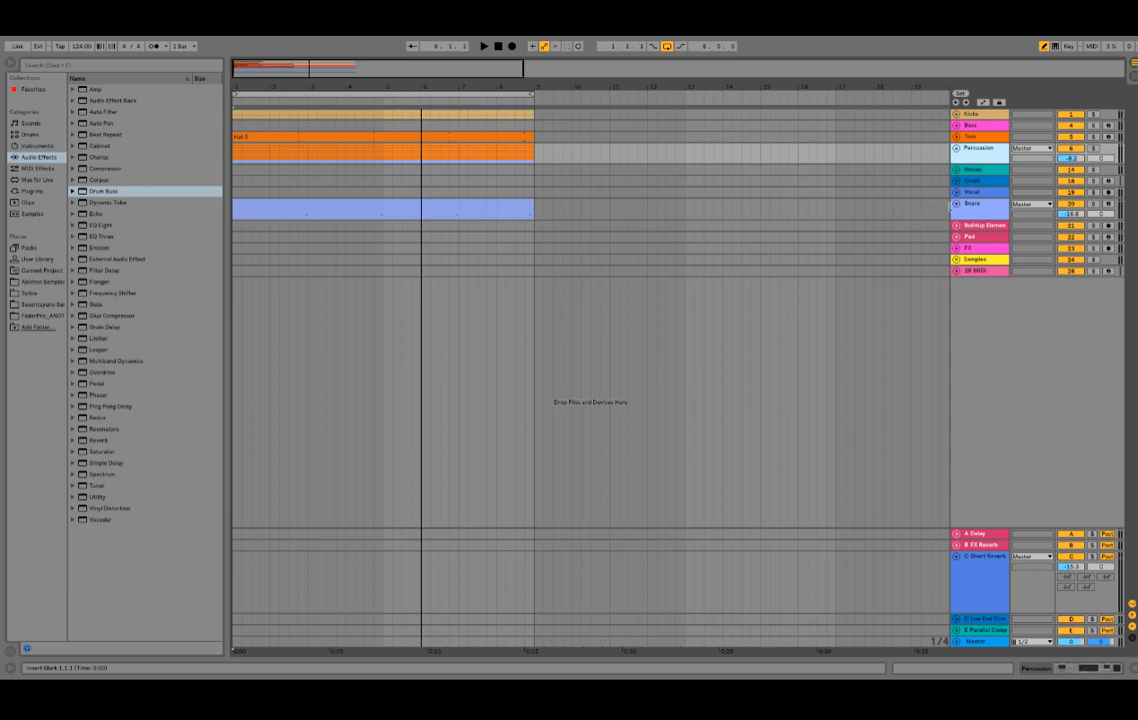
# - Fold the standalone Snare track below Vocal and look over the tracks inside the Percussion group
pyautogui.click(956, 205)
pyautogui.click(956, 205)
pyautogui.click(955, 205)
pyautogui.click(956, 150)
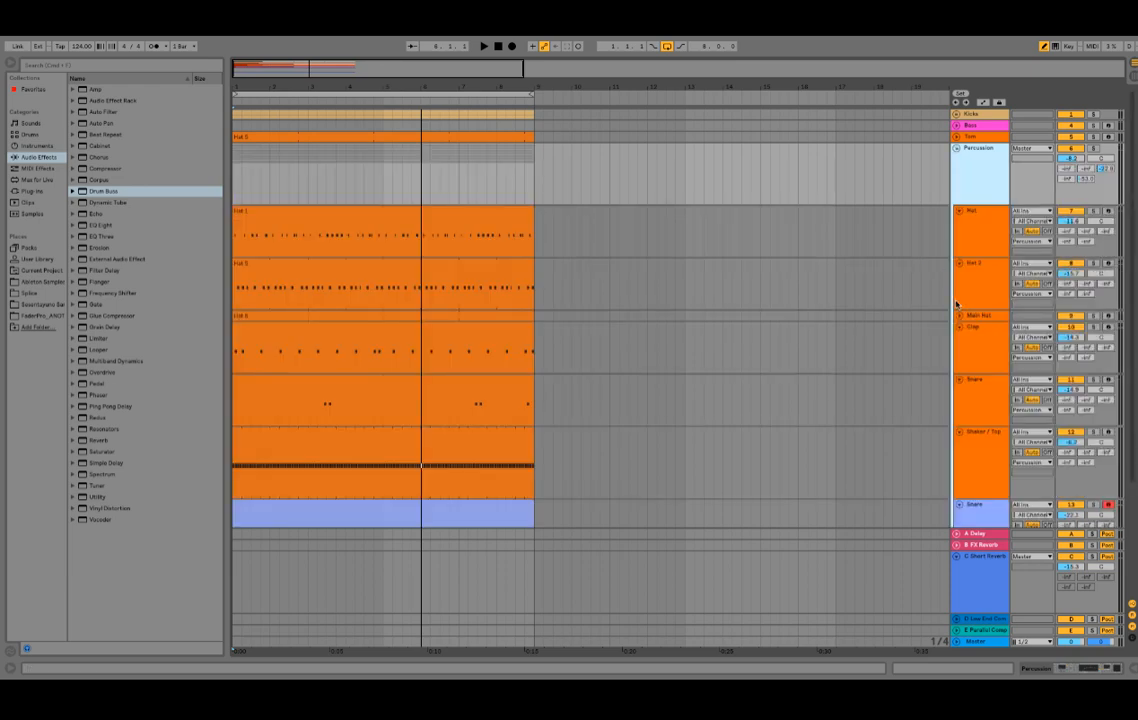
pyautogui.scroll(-2, 970, 336)
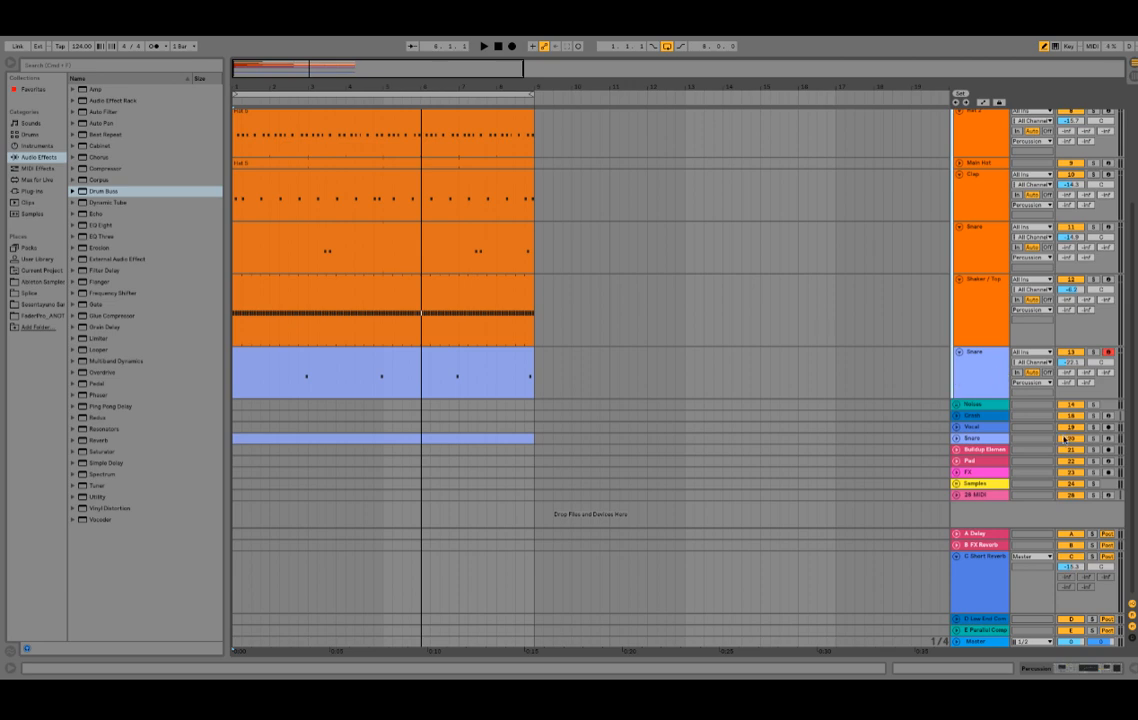
pyautogui.scroll(2, 960, 336)
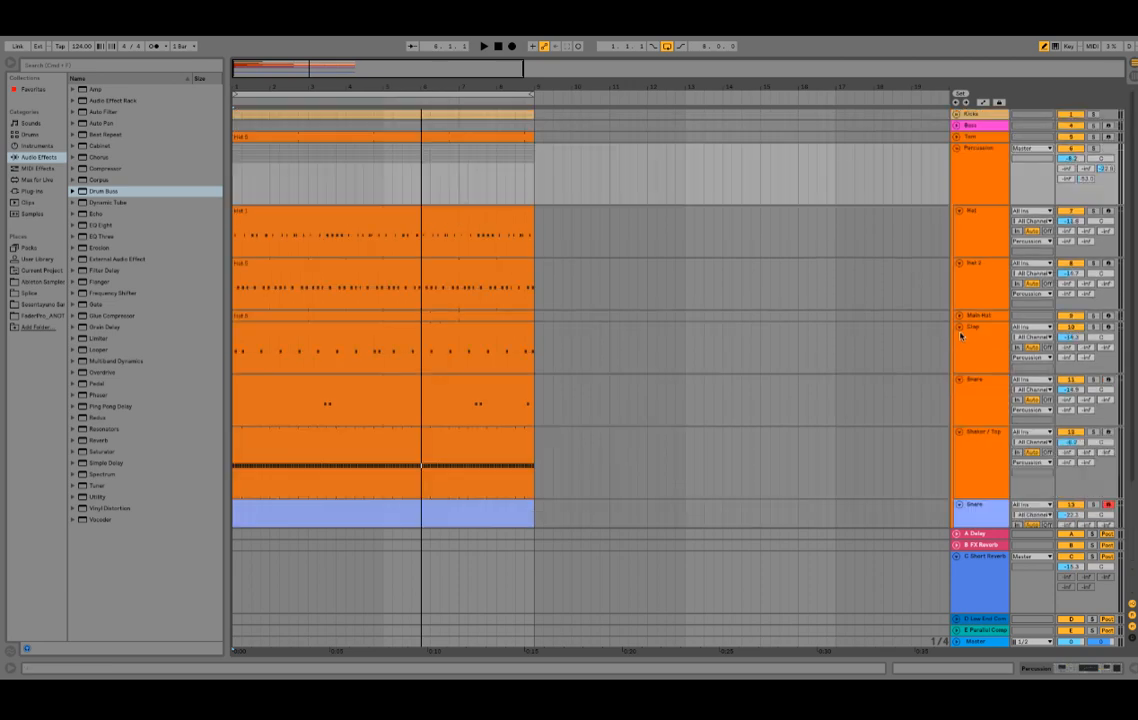
pyautogui.click(956, 150)
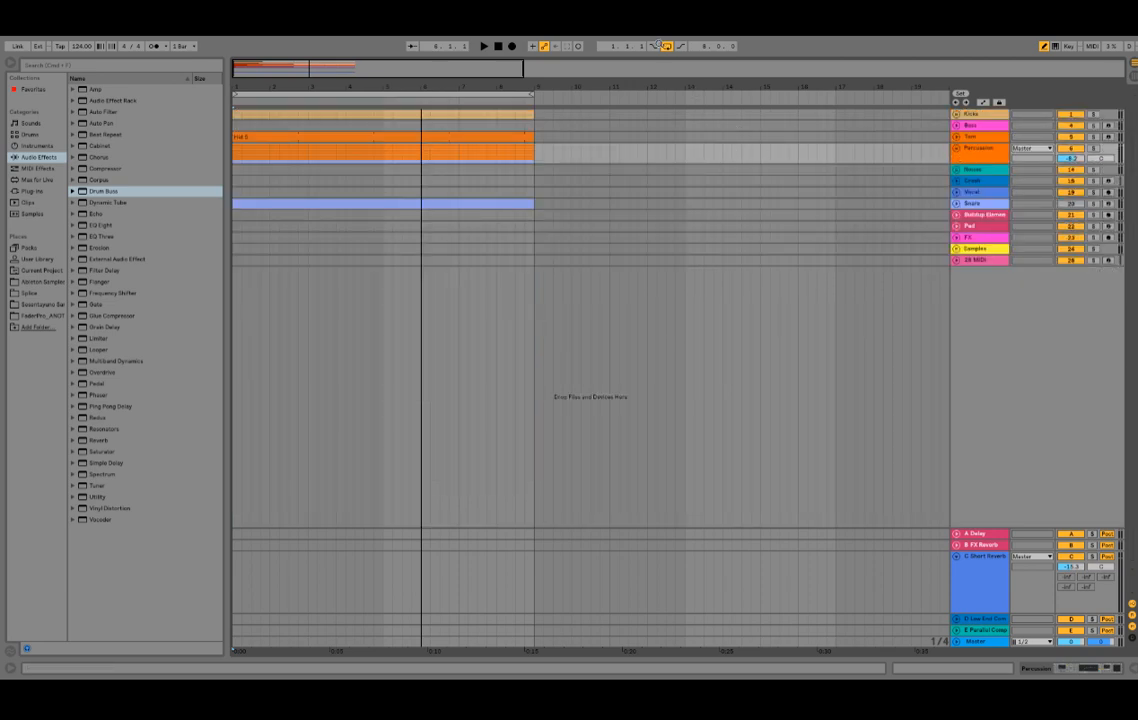
# - Play the arrangement from the start and examine the unfolded tracks of the Percussion group while listening
pyautogui.press('Home')
pyautogui.press('space')
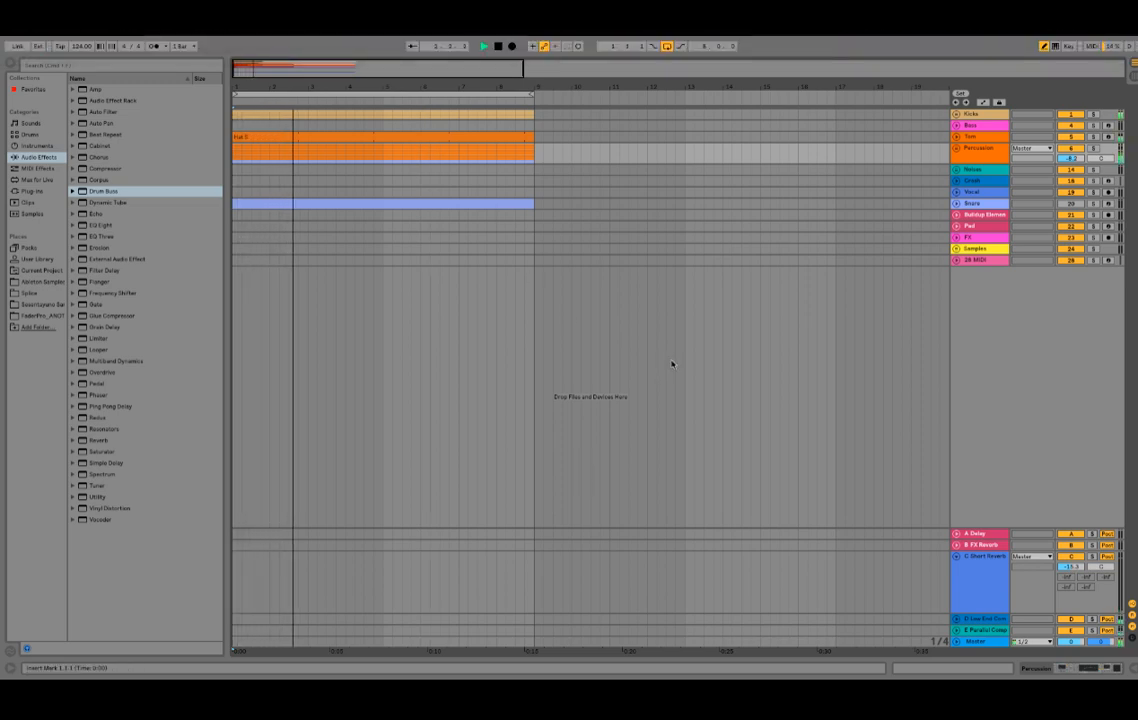
pyautogui.click(956, 149)
pyautogui.scroll(-3, 1006, 233)
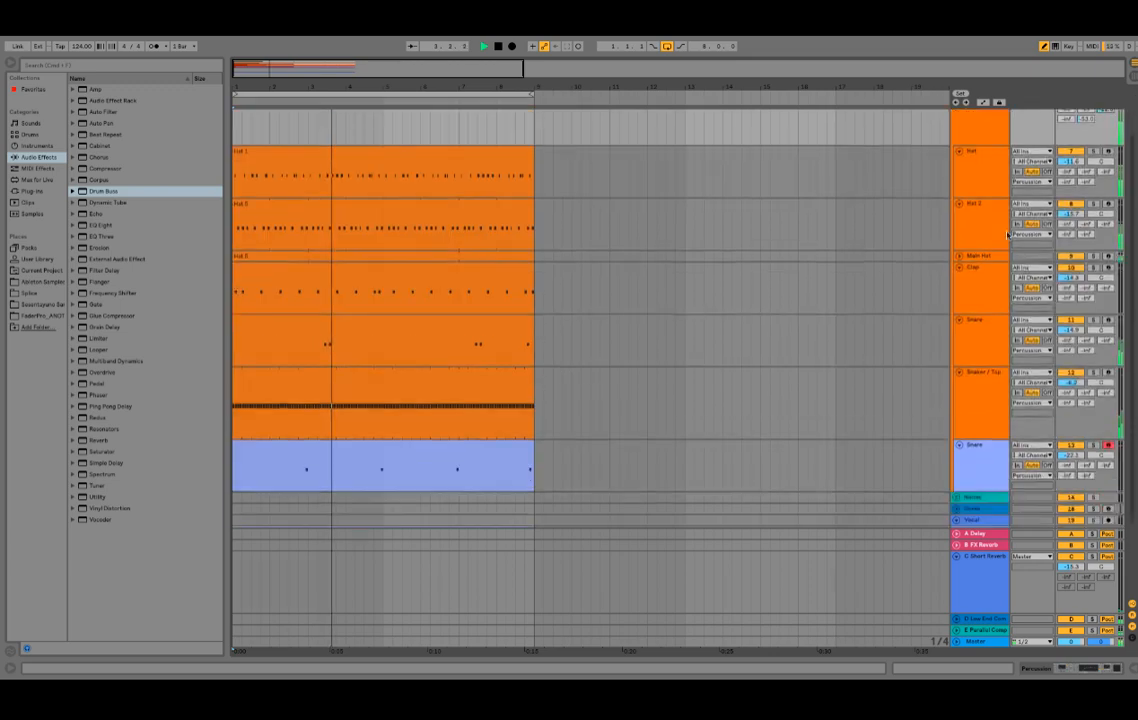
pyautogui.scroll(-2, 1008, 234)
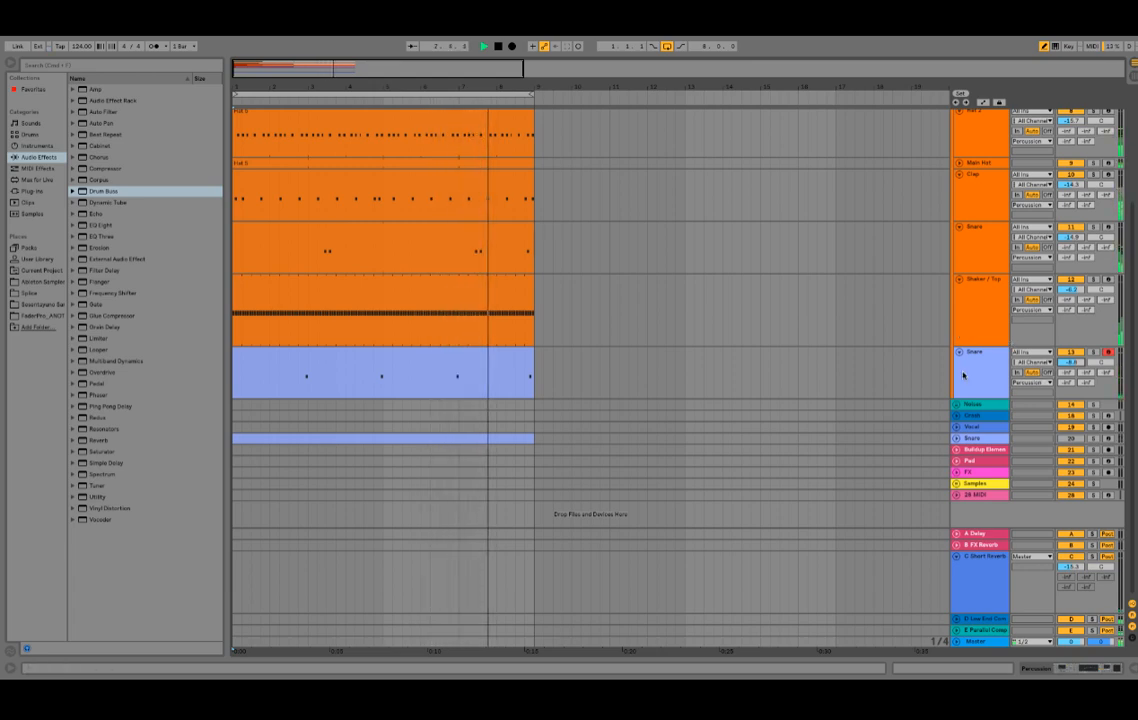
pyautogui.scroll(3, 963, 375)
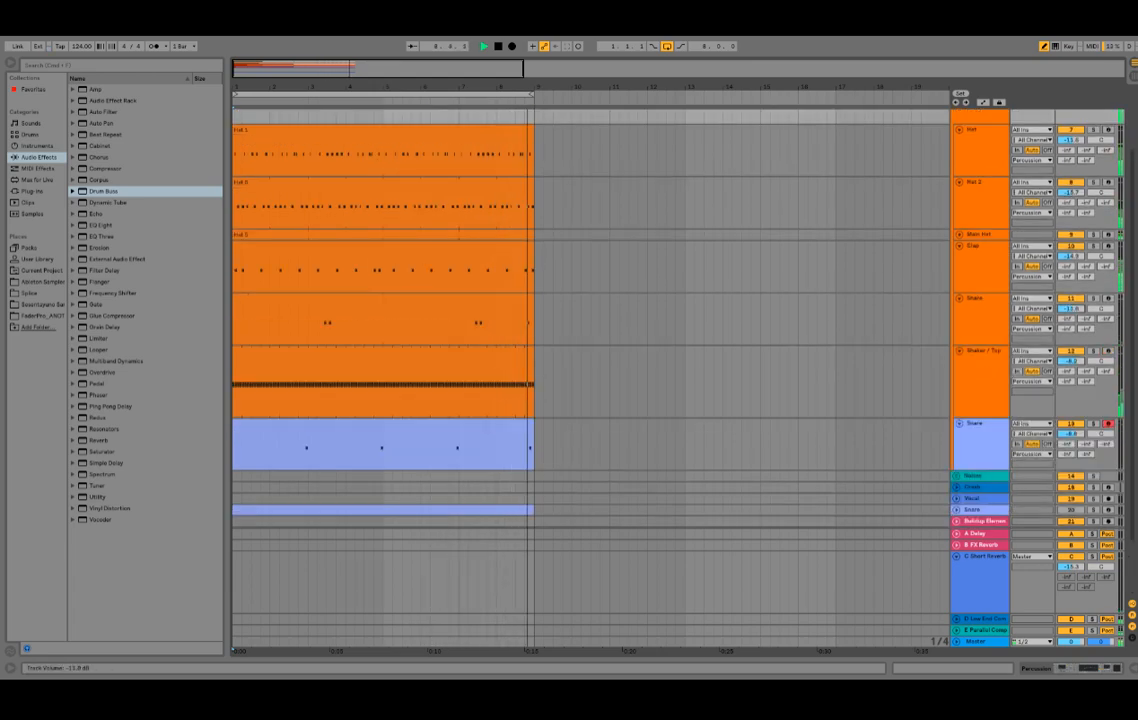
pyautogui.scroll(3, 1007, 341)
pyautogui.press('space')
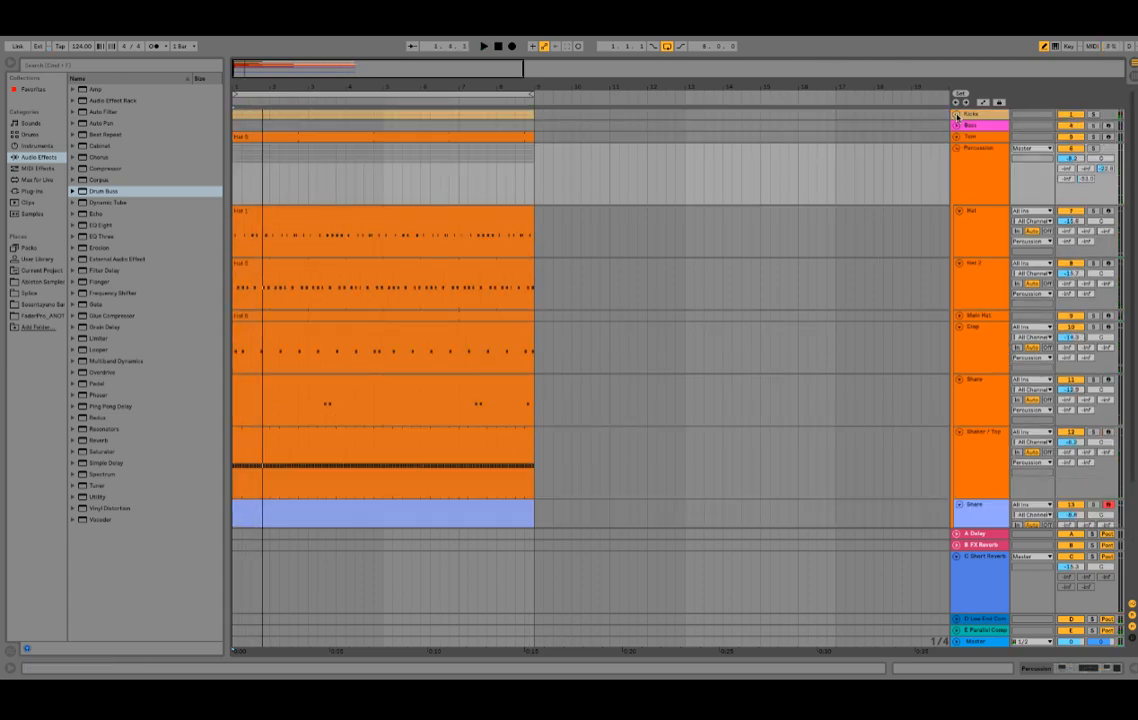
# - Unfold the Kicks group and open the Kick track's MIDI clip to examine its note pattern
pyautogui.click(956, 115)
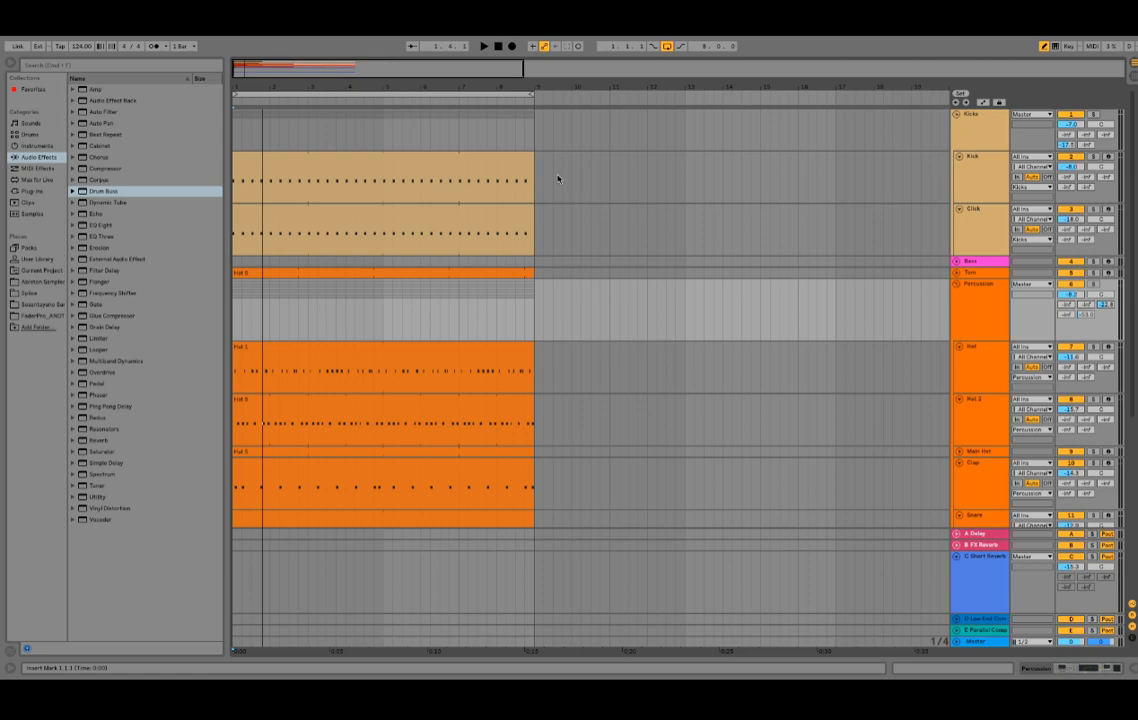
pyautogui.click(317, 182)
pyautogui.doubleClick(331, 160)
pyautogui.scroll(-4, 663, 609)
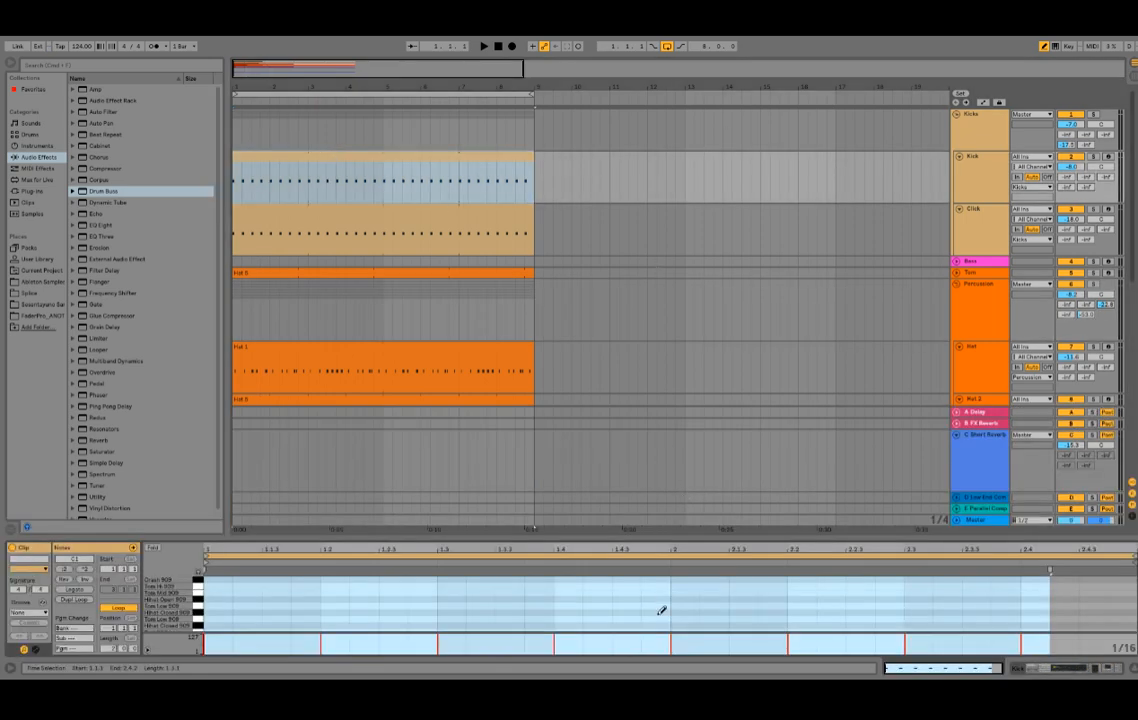
pyautogui.click(437, 577)
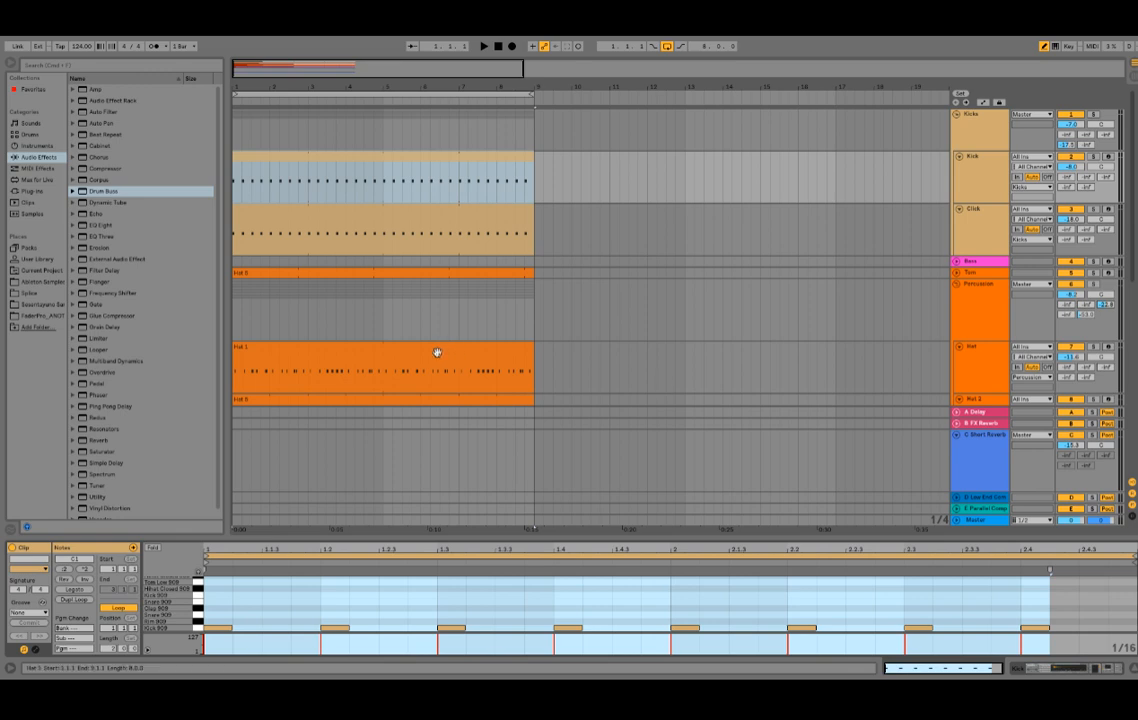
pyautogui.scroll(-3, 449, 350)
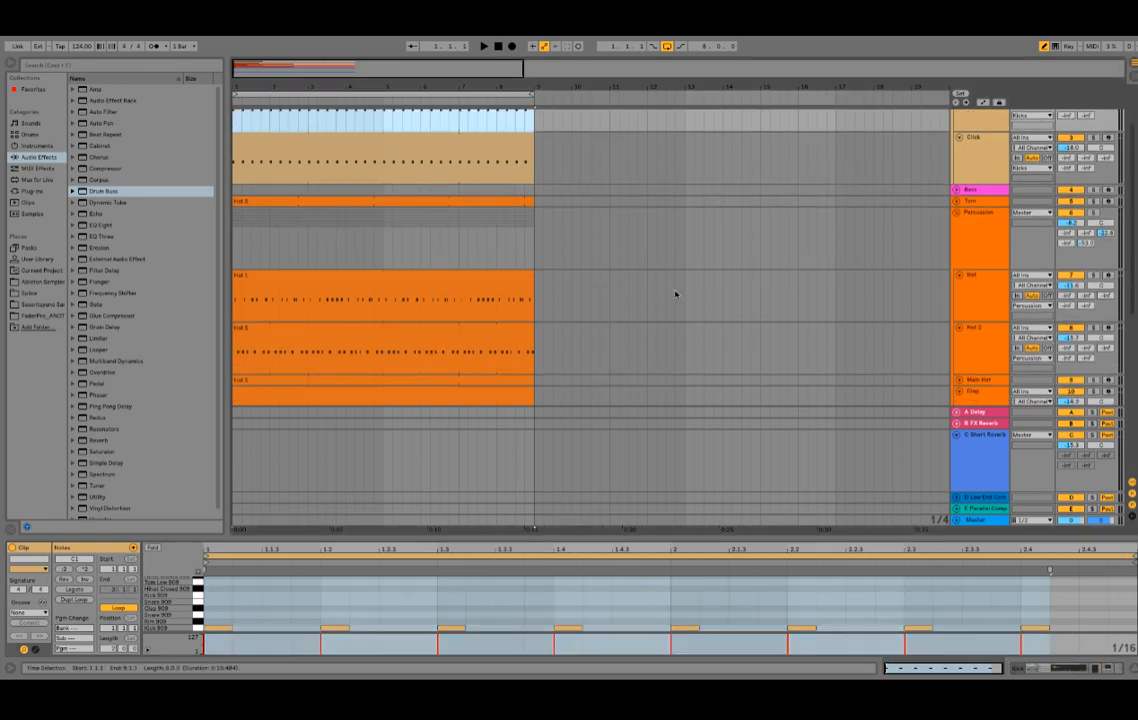
pyautogui.scroll(3, 760, 285)
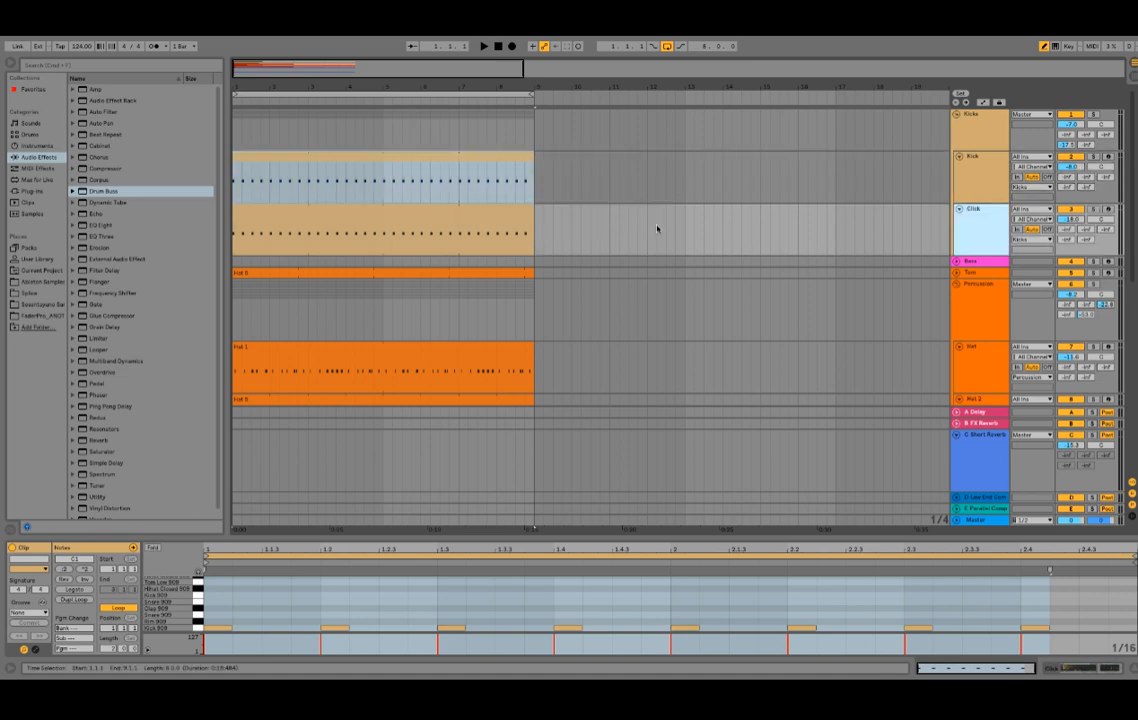
# - Compare the MIDI clips on the Kick and Click tracks, leaving the Click clip selected
pyautogui.click(376, 216)
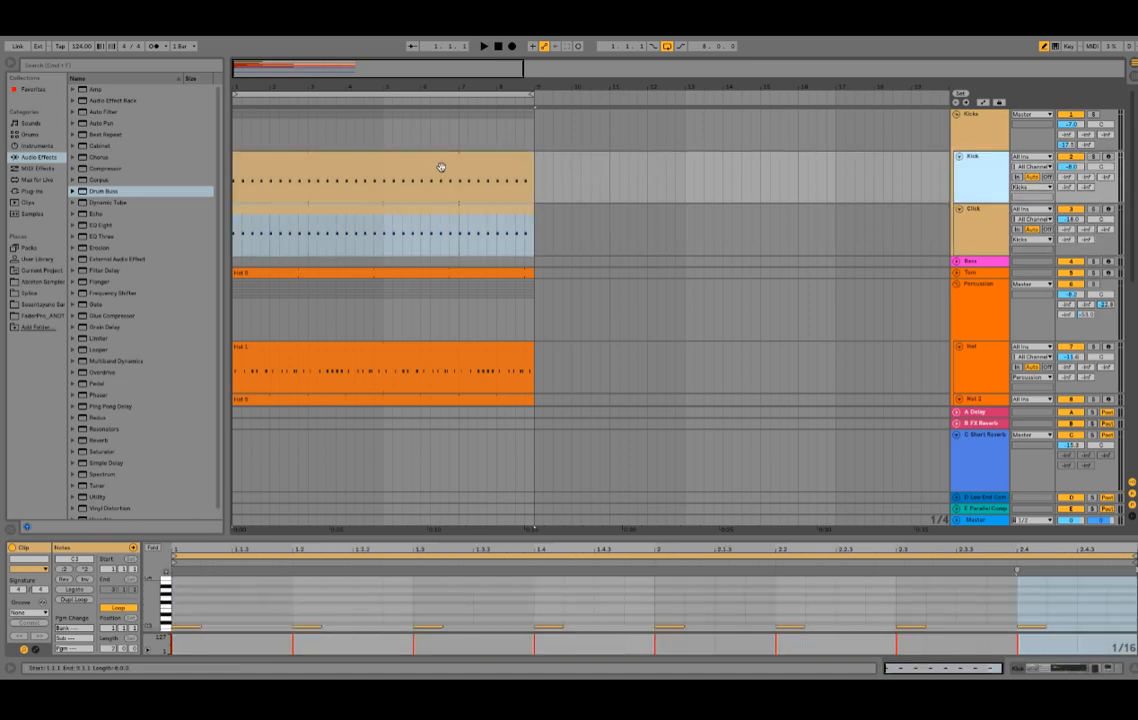
pyautogui.click(422, 160)
pyautogui.click(487, 240)
pyautogui.click(425, 210)
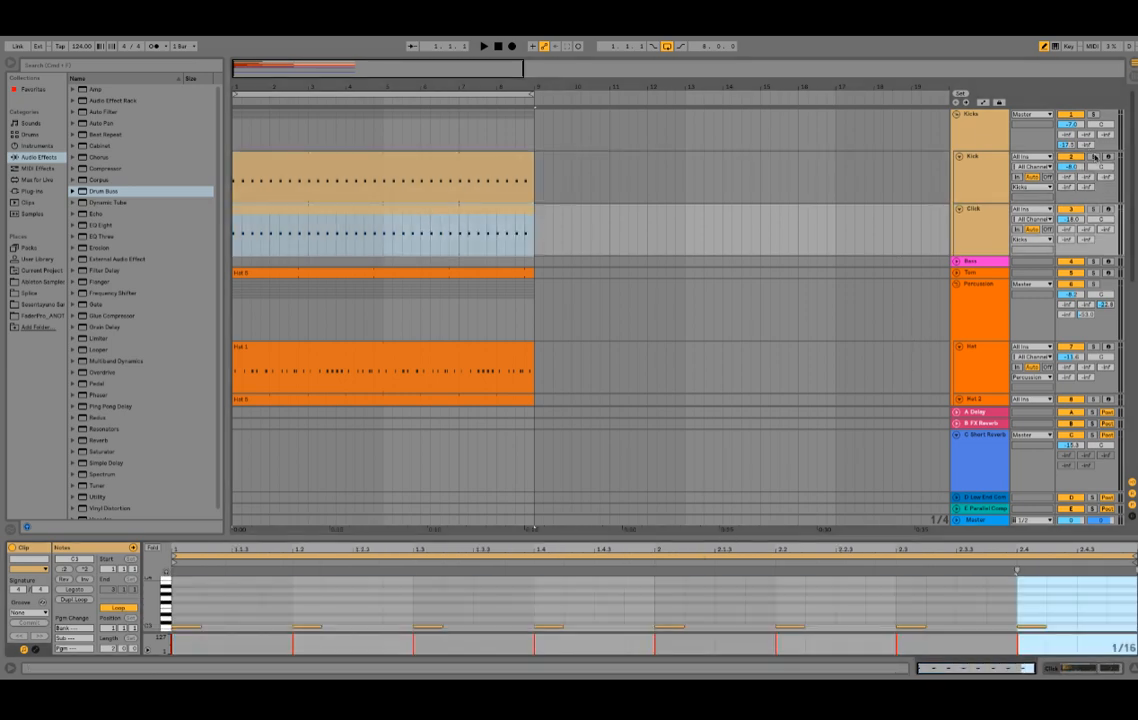
# - Listen to the Kick and Click tracks soloed in turn and show the Click track's device chain
pyautogui.press('space')
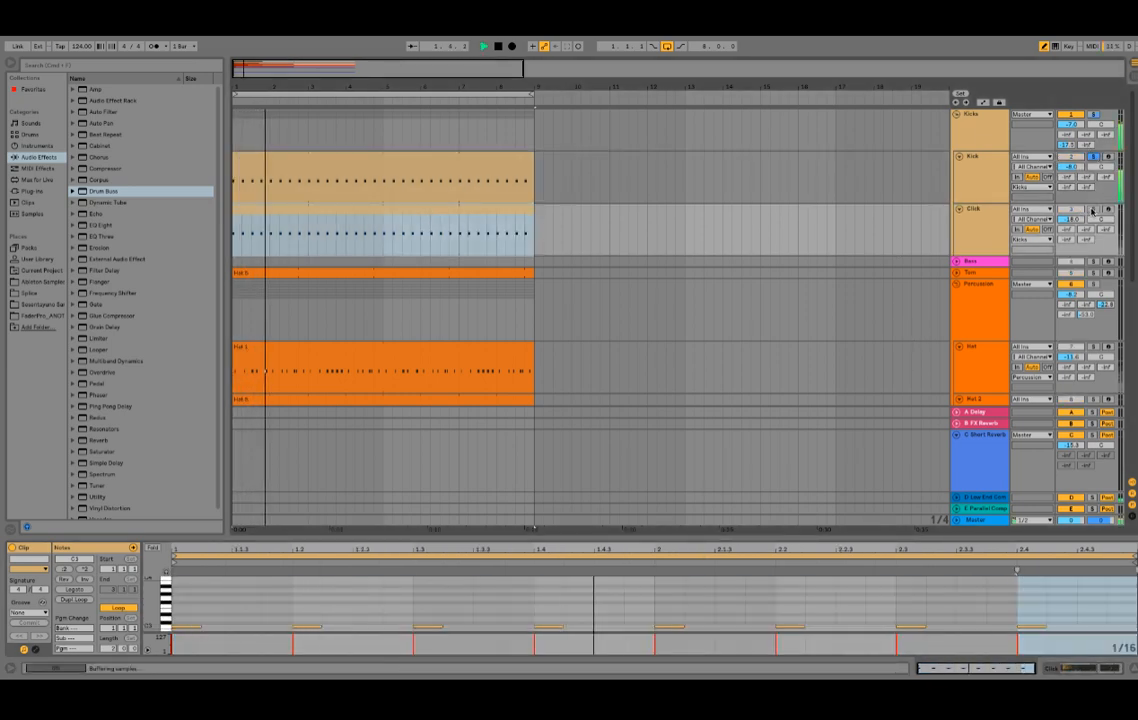
pyautogui.click(1001, 226)
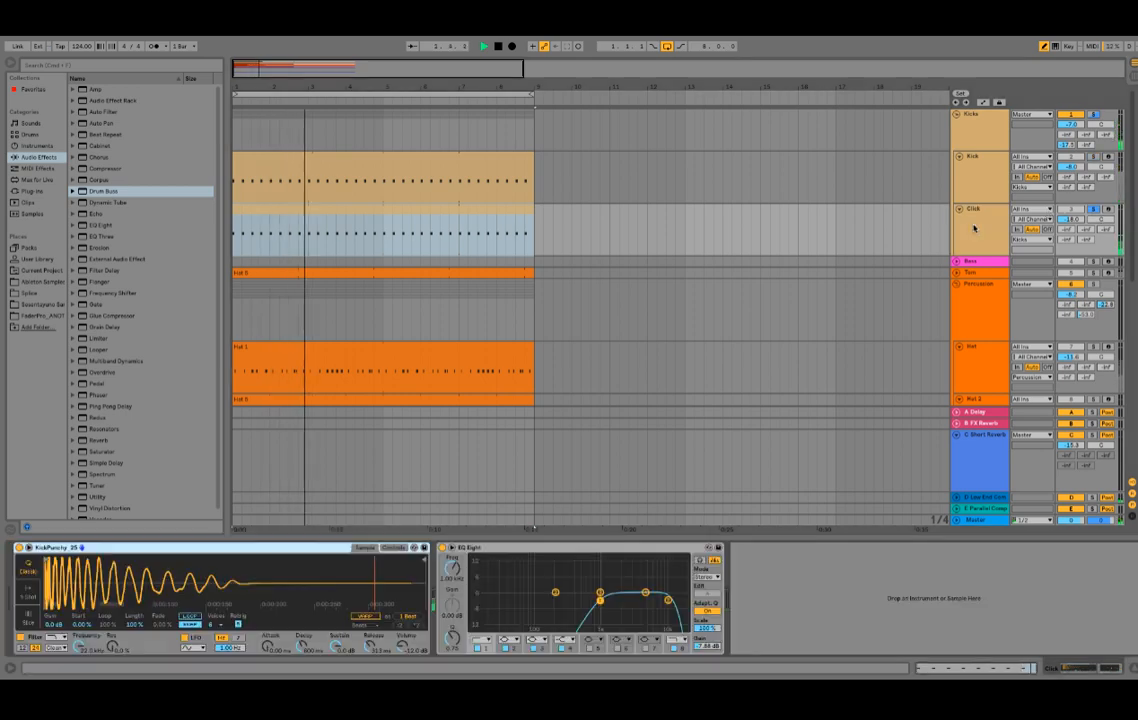
pyautogui.press('space')
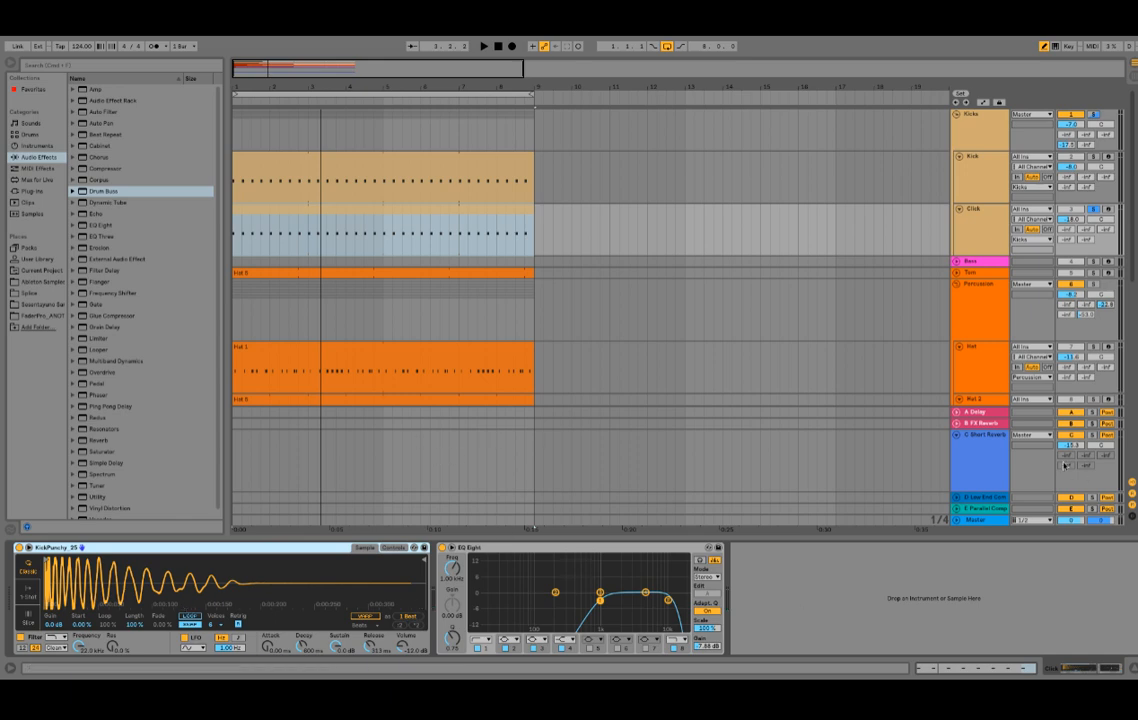
# - Group the Compressor, Saturator and Utility on the Kick track into one Audio Effect Rack
pyautogui.click(965, 187)
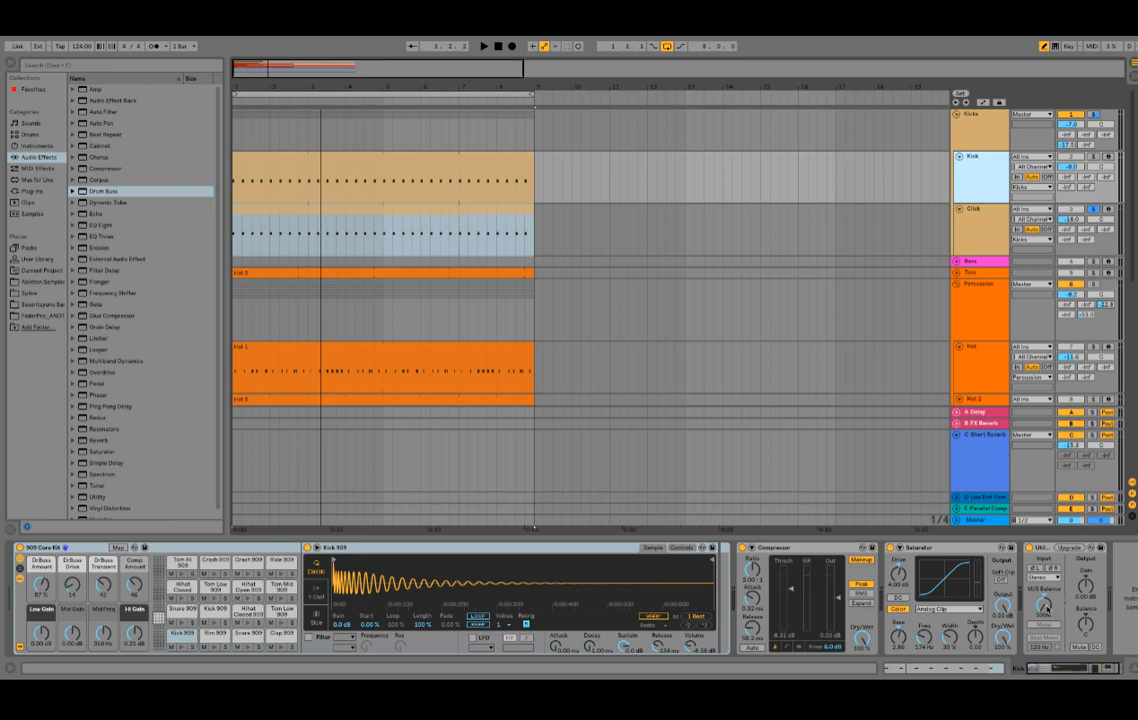
pyautogui.press('space')
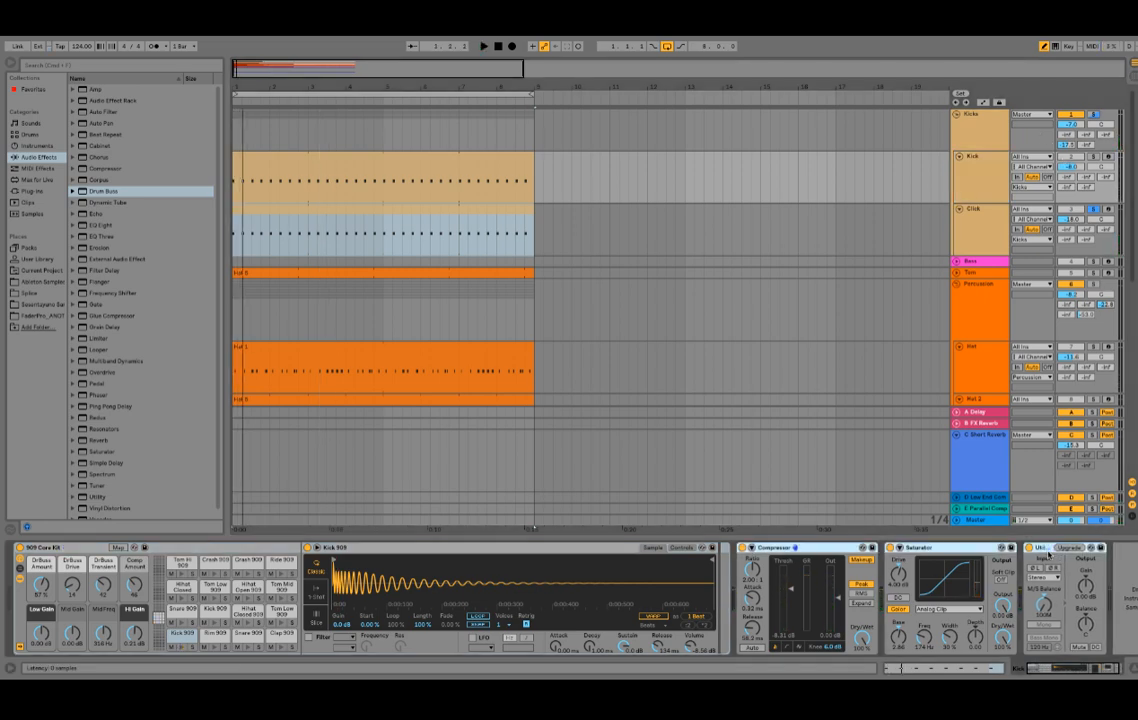
pyautogui.hotkey('ctrl', 'g')
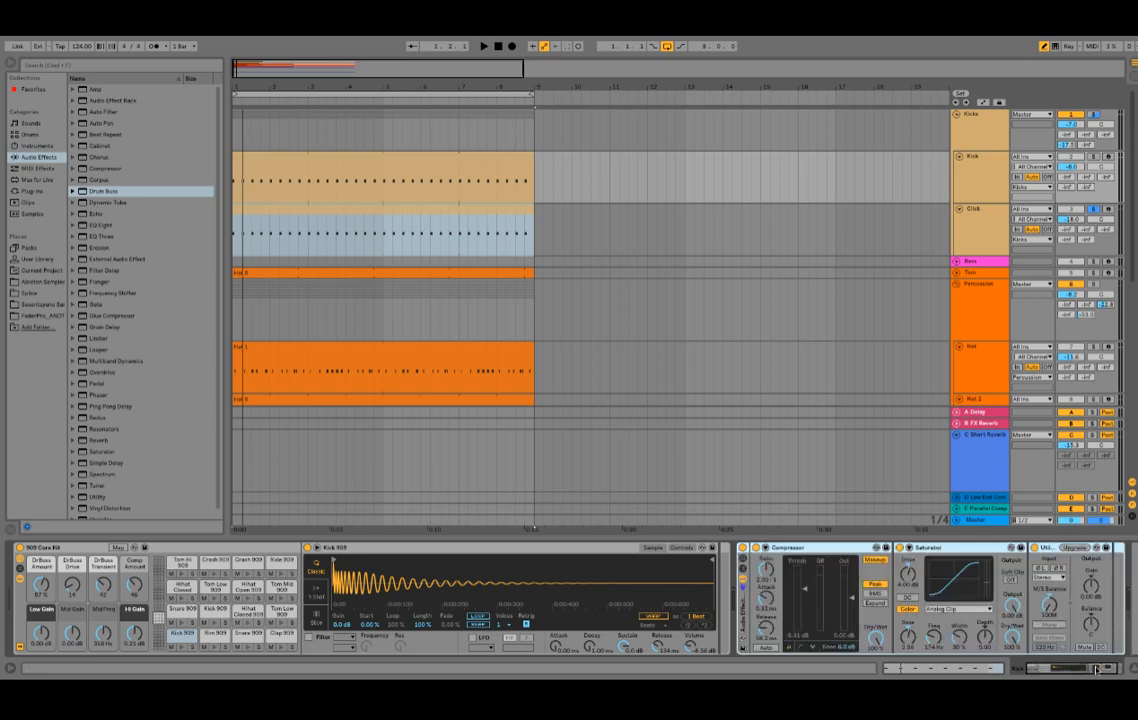
# - Play the soloed Kick track and compare its sound with the Audio Effect Rack bypassed and active
pyautogui.press('space')
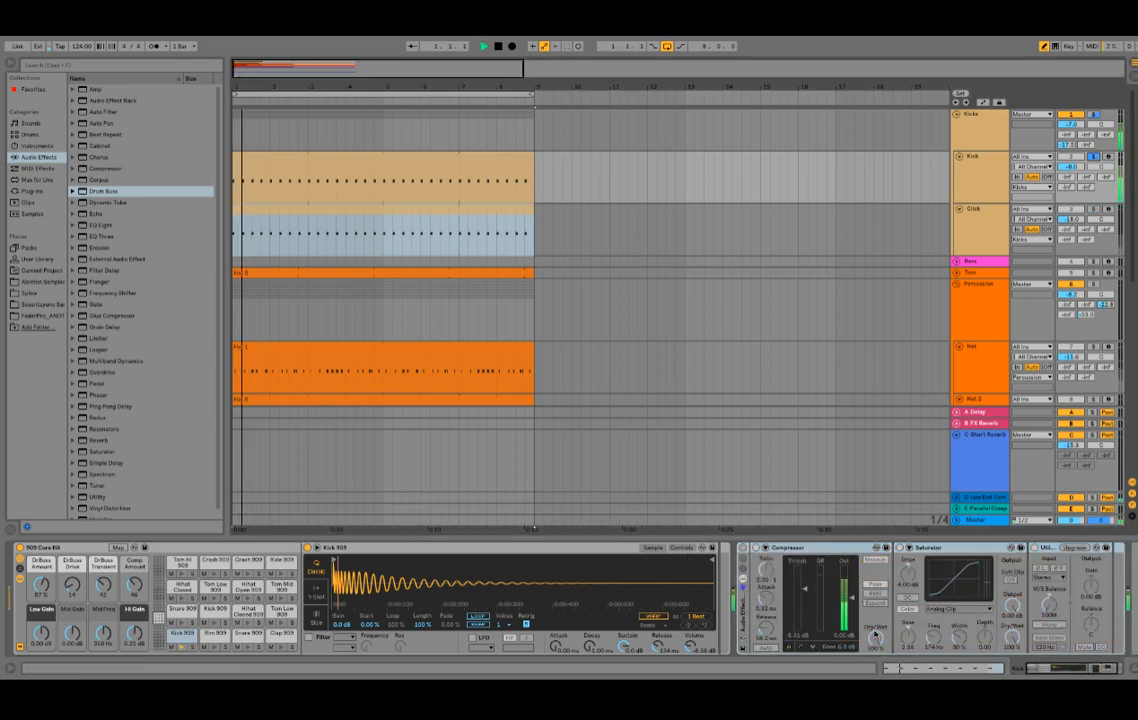
pyautogui.click(743, 549)
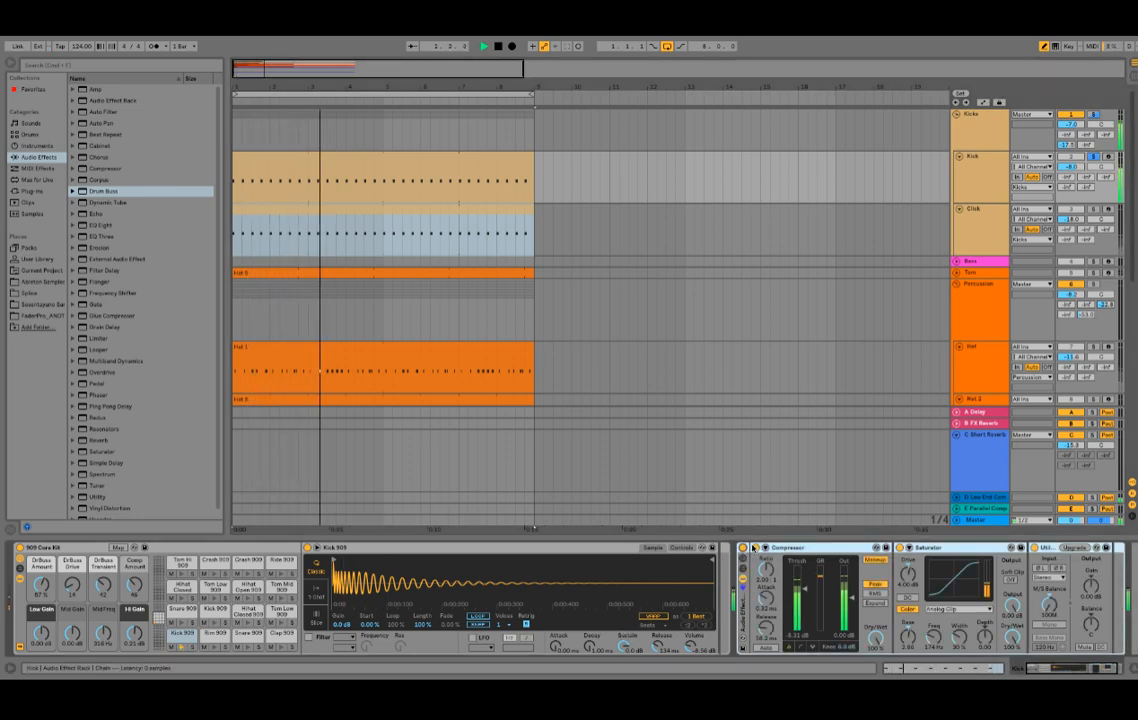
pyautogui.press('space')
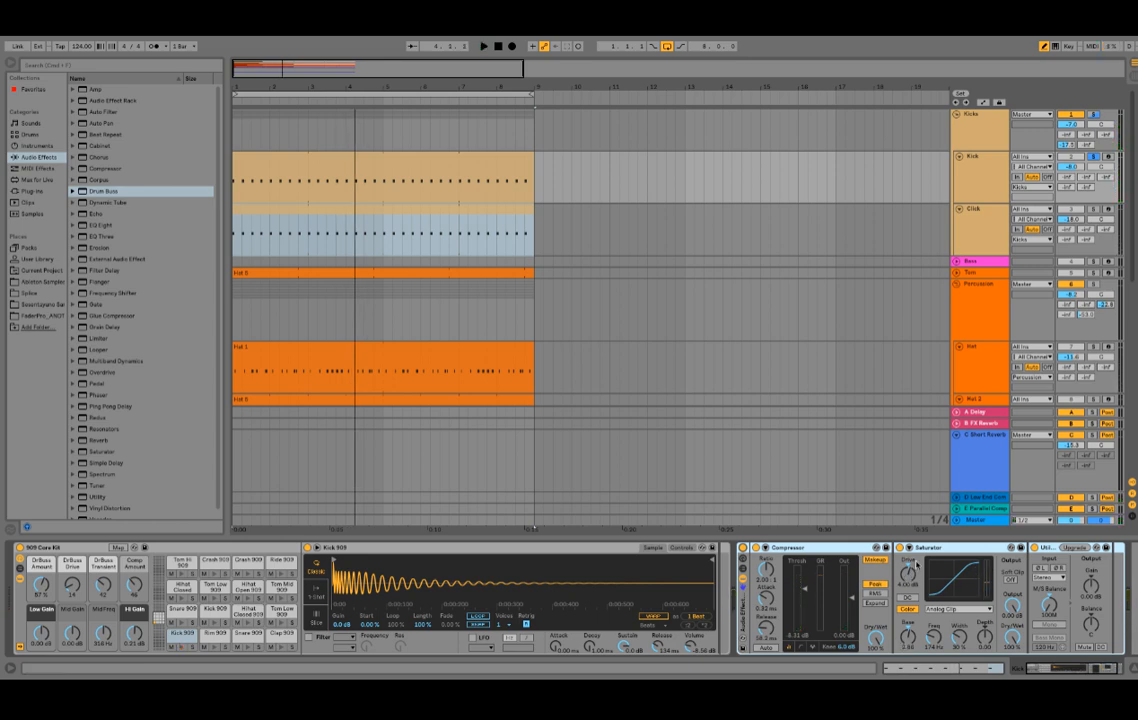
# - Move Drum Buss into the Kicks group's Audio Effect Rack after EQ Eight and select all three of its devices
pyautogui.click(983, 137)
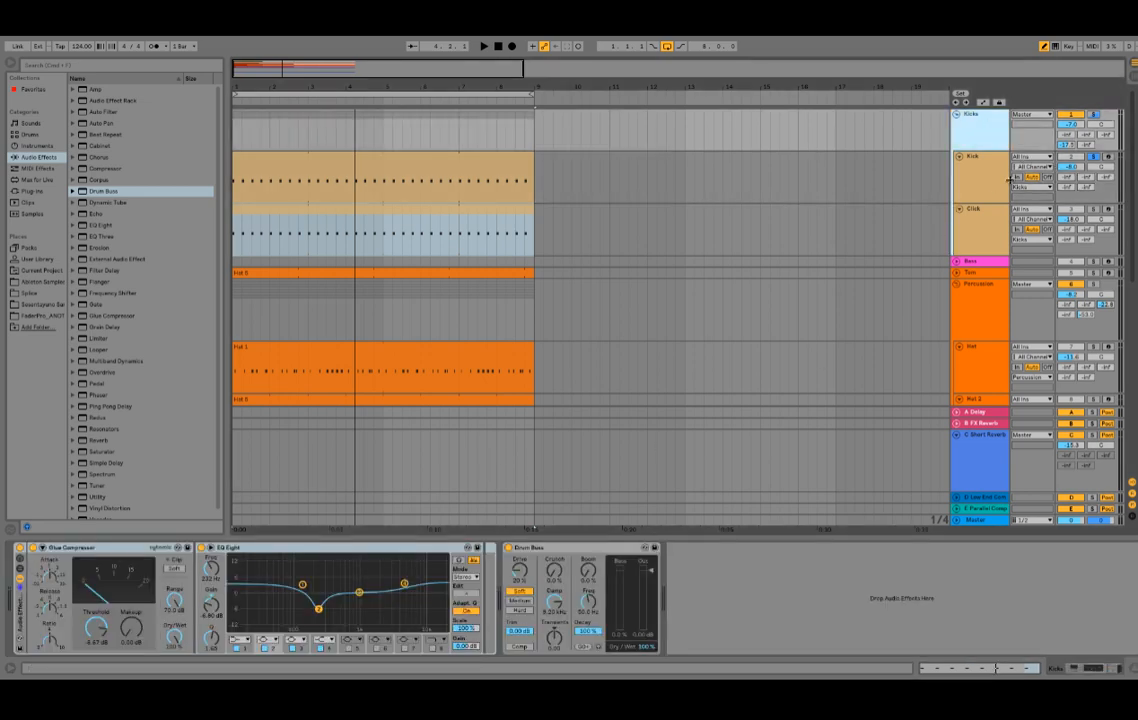
pyautogui.press('space')
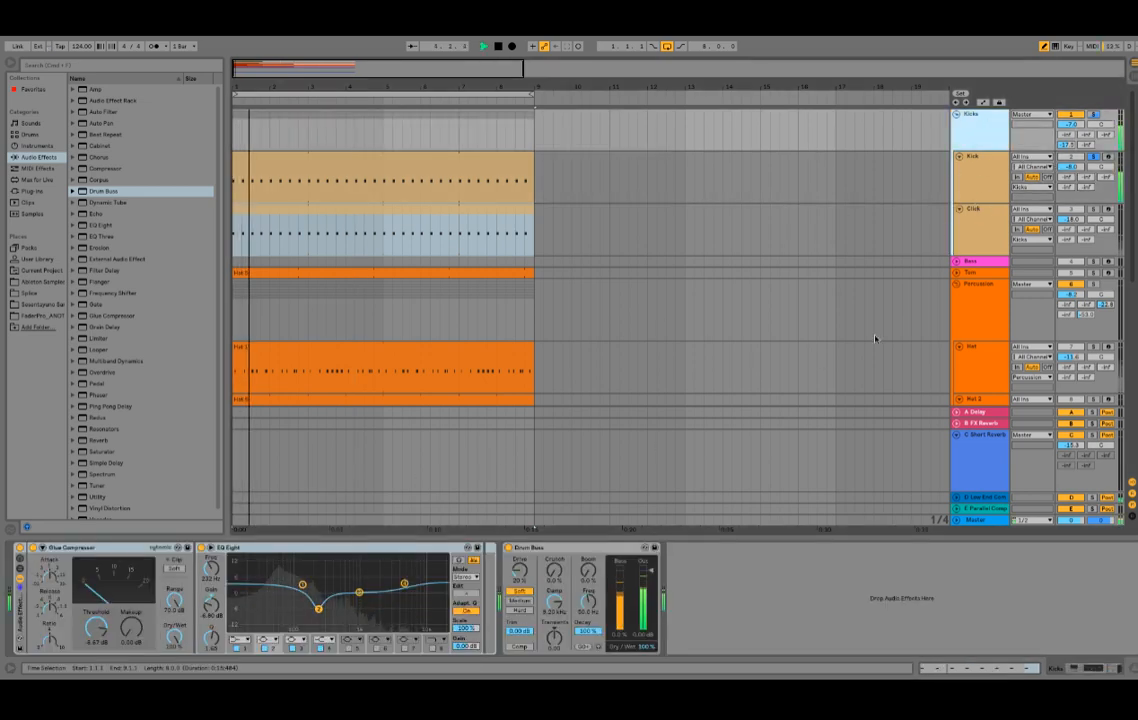
pyautogui.click(530, 547)
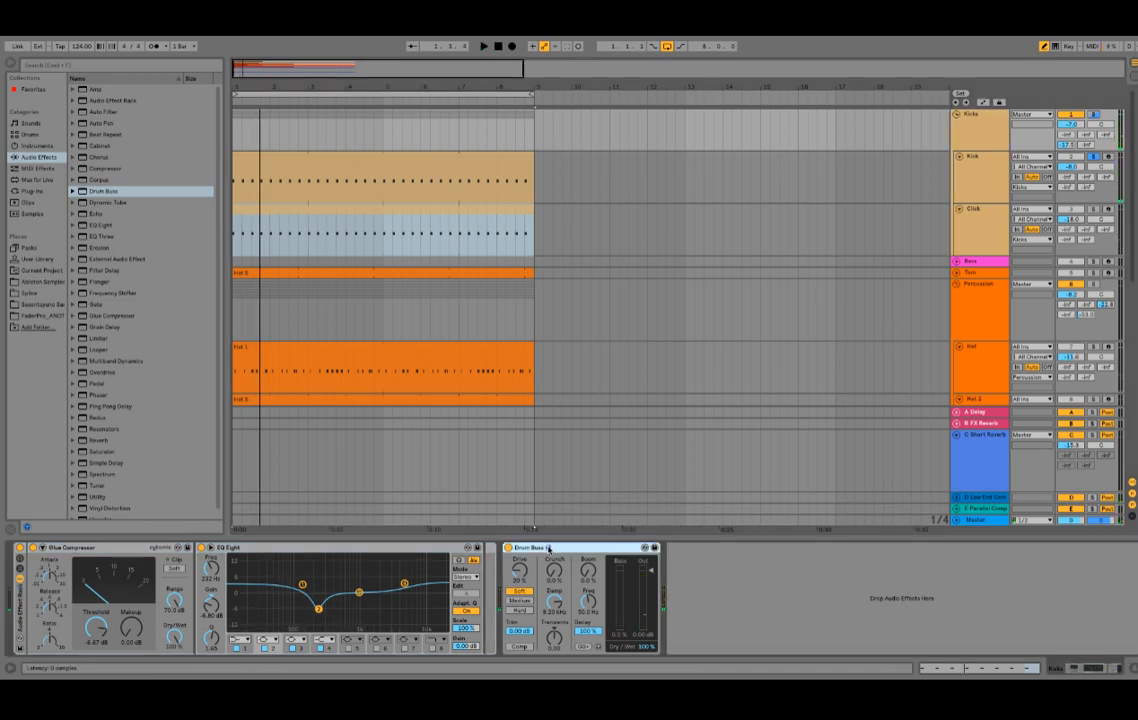
pyautogui.moveTo(482, 570); pyautogui.dragTo(484, 569)
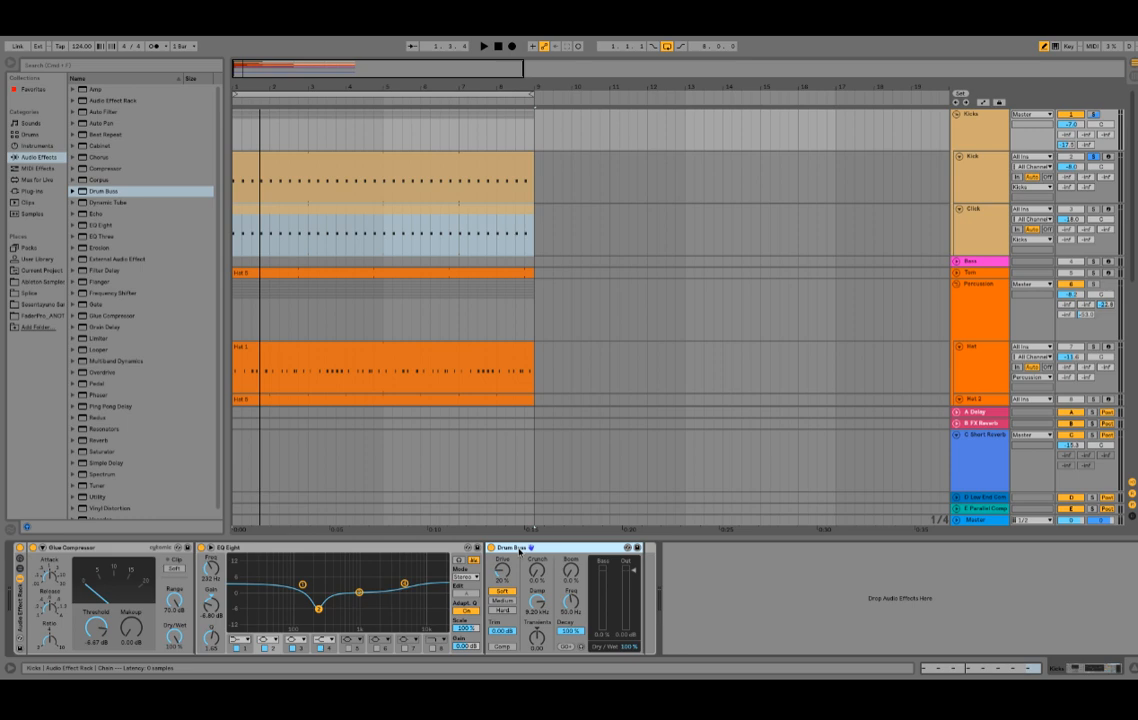
pyautogui.hotkey('shift', 'Left')
pyautogui.hotkey('shift', 'Left')
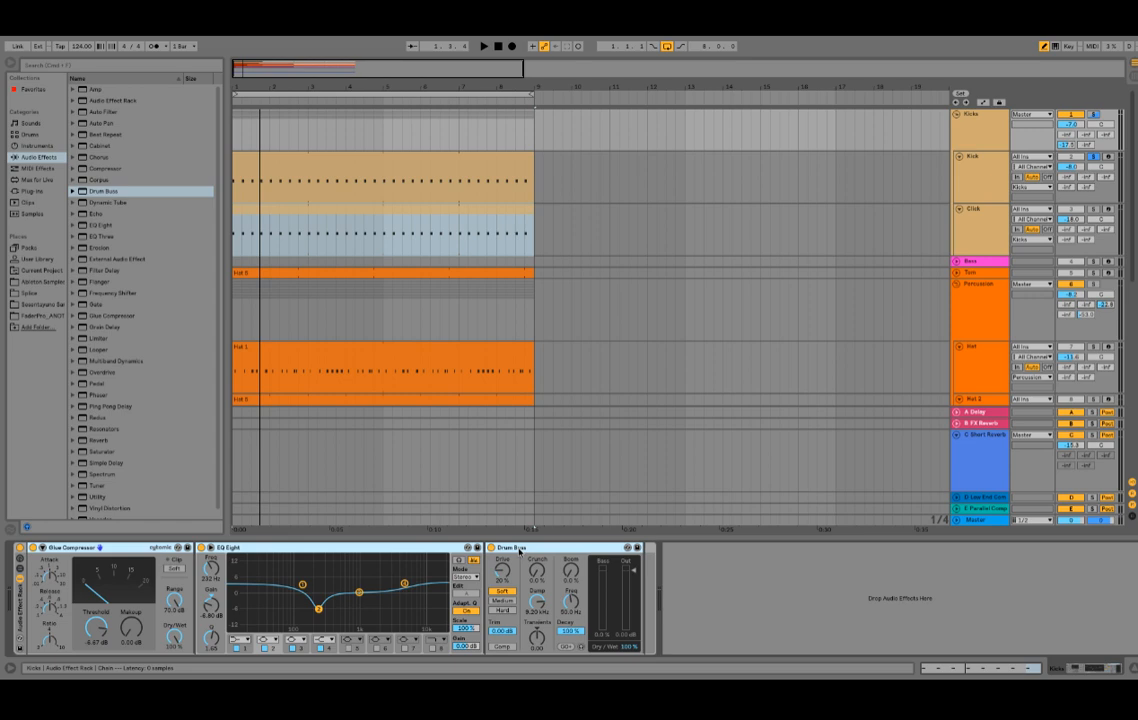
# - Browse the stock devices in the Instruments, Drums and Audio Effects categories
pyautogui.click(40, 146)
pyautogui.click(98, 214)
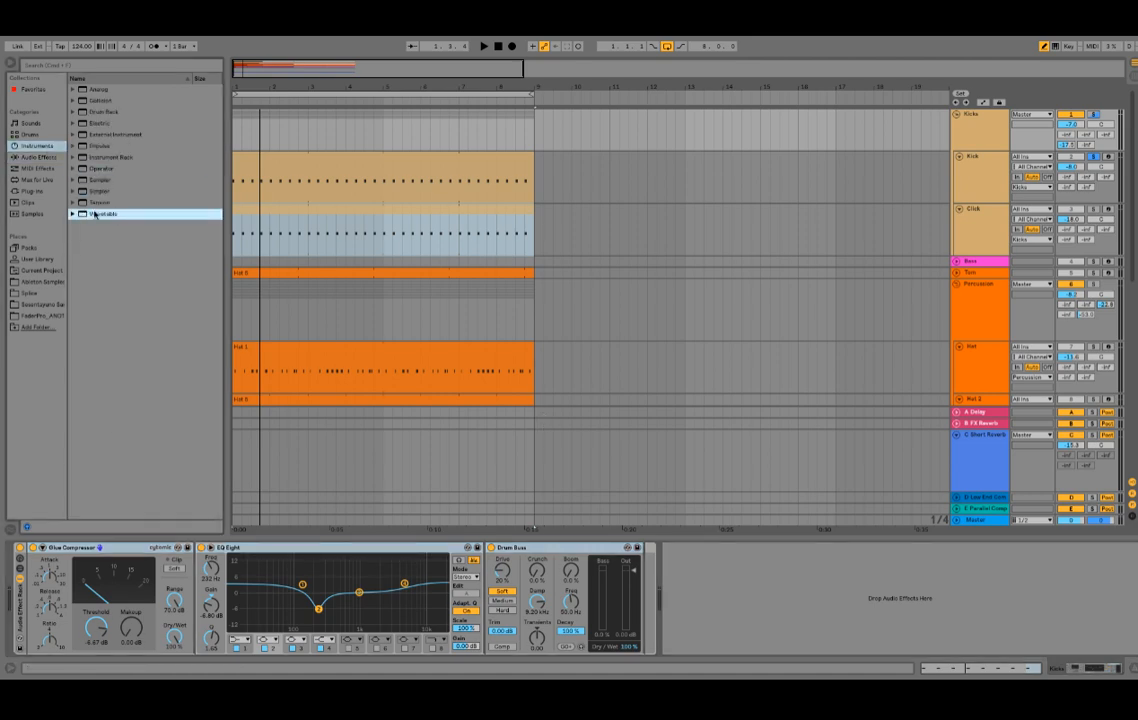
pyautogui.click(36, 134)
pyautogui.click(40, 157)
pyautogui.scroll(-1, 126, 400)
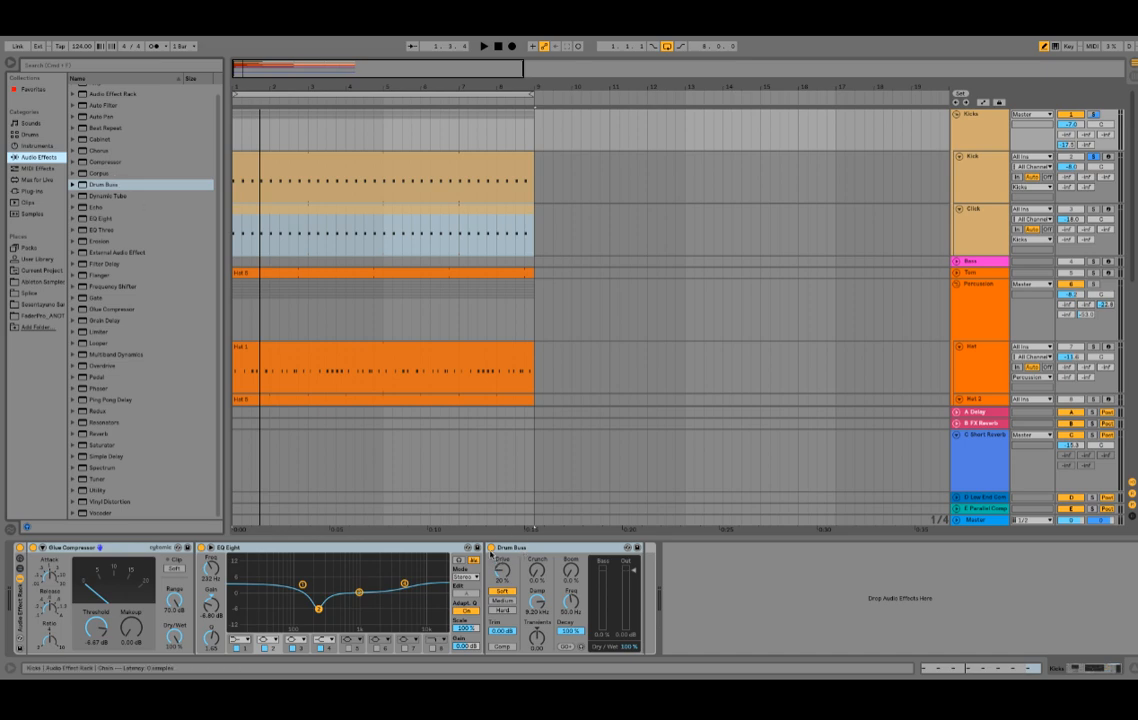
# - Deactivate Drum Buss in the Kicks group's rack, and switch EQ Eight off and back on
pyautogui.click(491, 548)
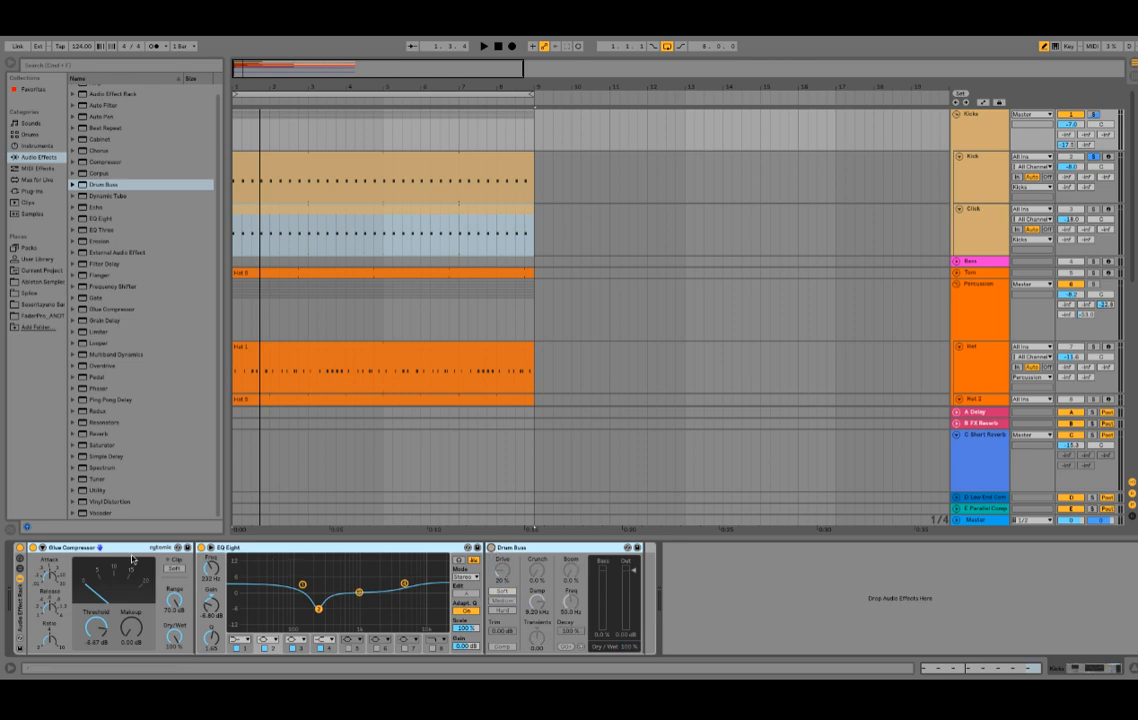
pyautogui.click(201, 548)
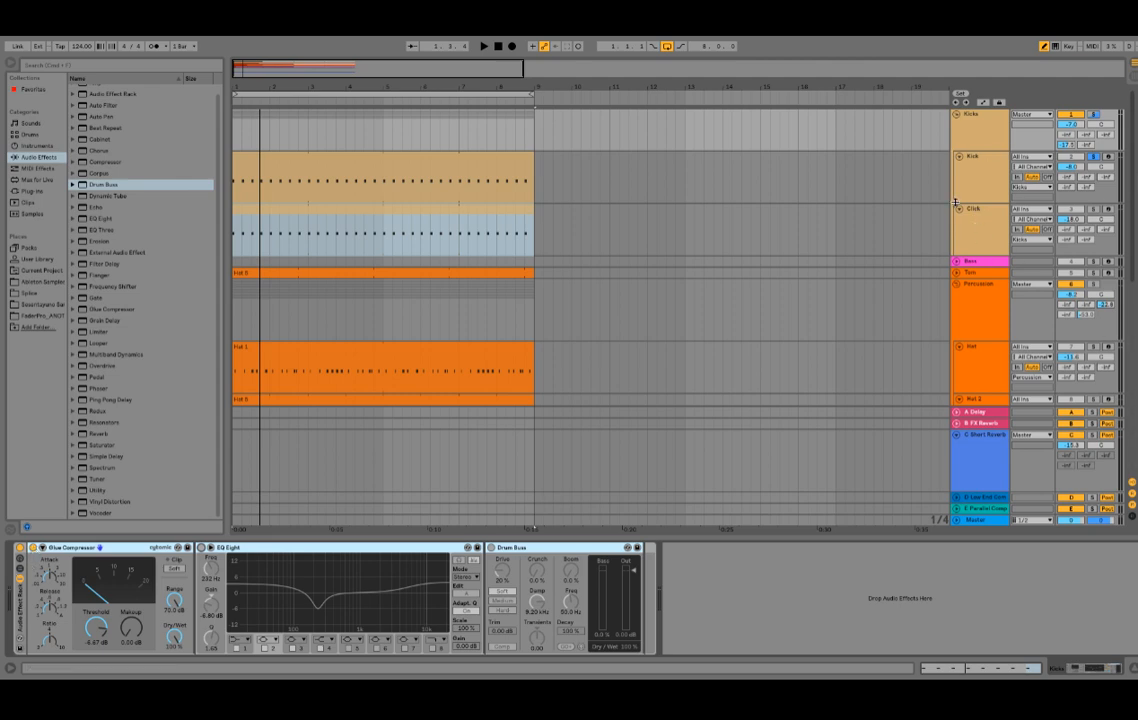
pyautogui.click(203, 548)
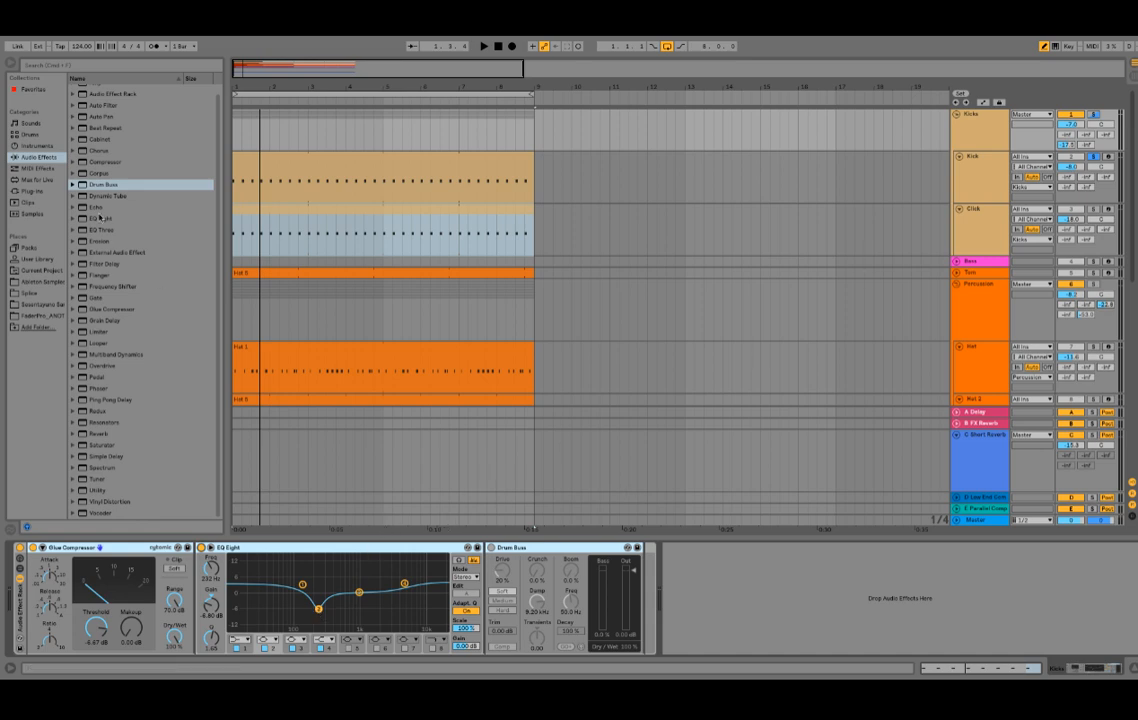
# - Set the EQ Eight cut in the Kicks group's rack to 240 Hz, and play the soloed kick with EQ Eight bypassed
pyautogui.moveTo(210, 567); pyautogui.dragTo(210, 570)
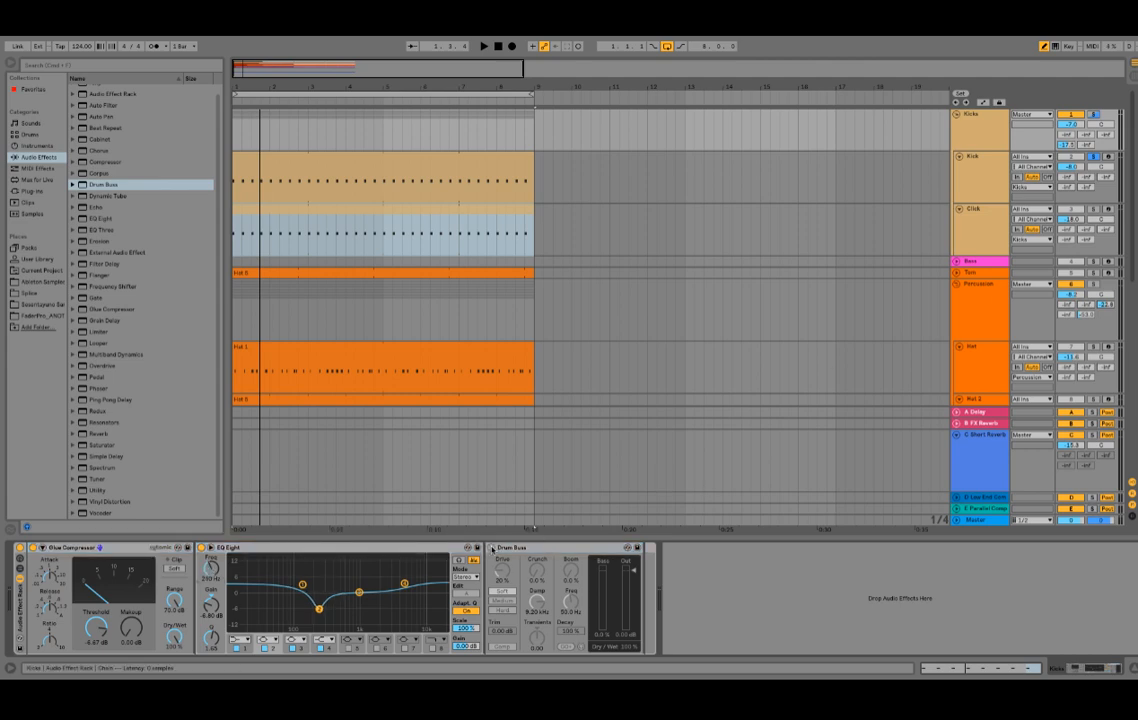
pyautogui.press('space')
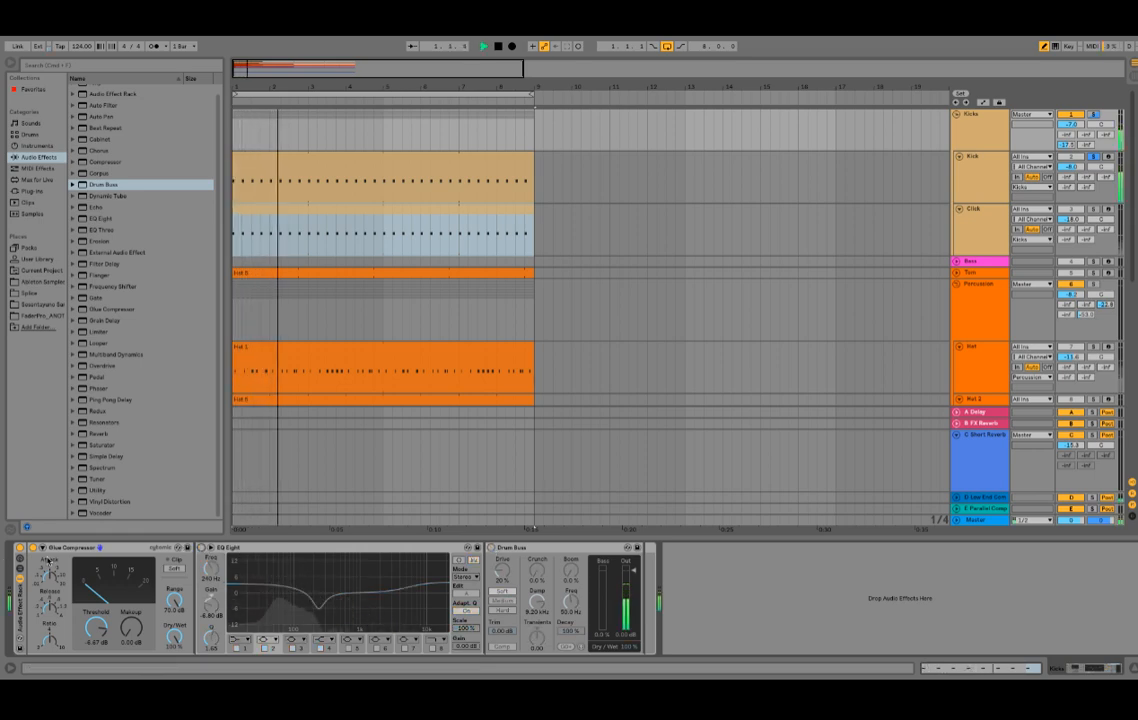
pyautogui.click(201, 548)
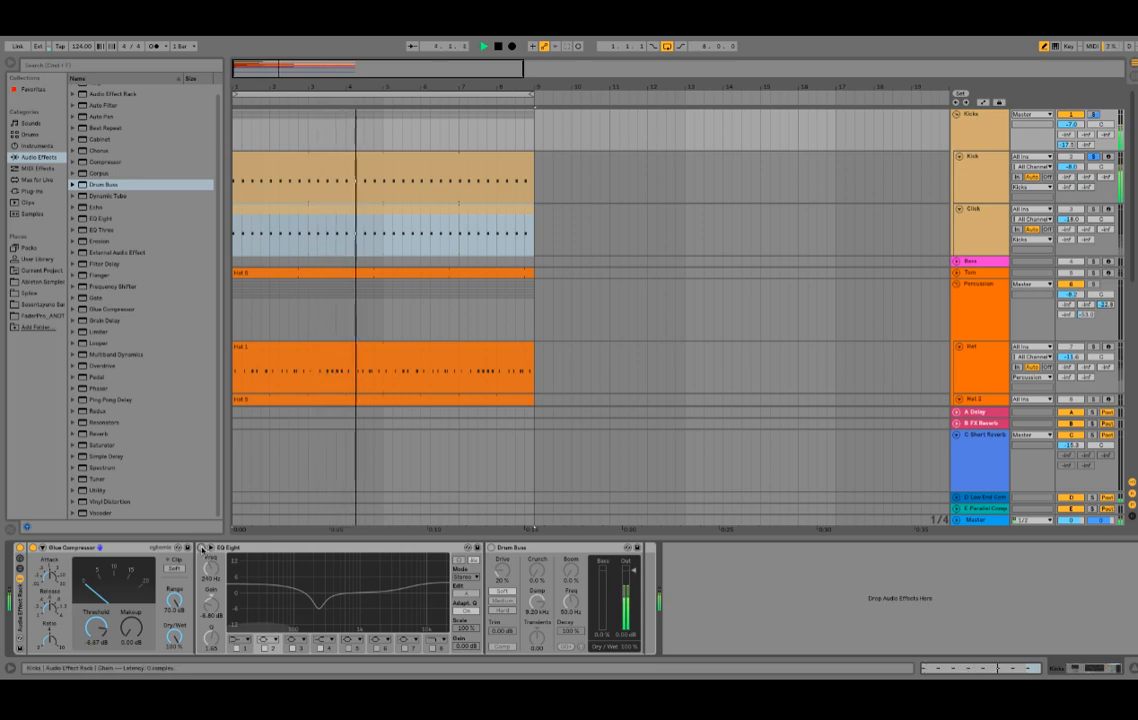
# - Lower the Glue Compressor's threshold to -10.5 dB on the Kicks group, and reactivate EQ Eight and Drum Buss during playback
pyautogui.click(31, 548)
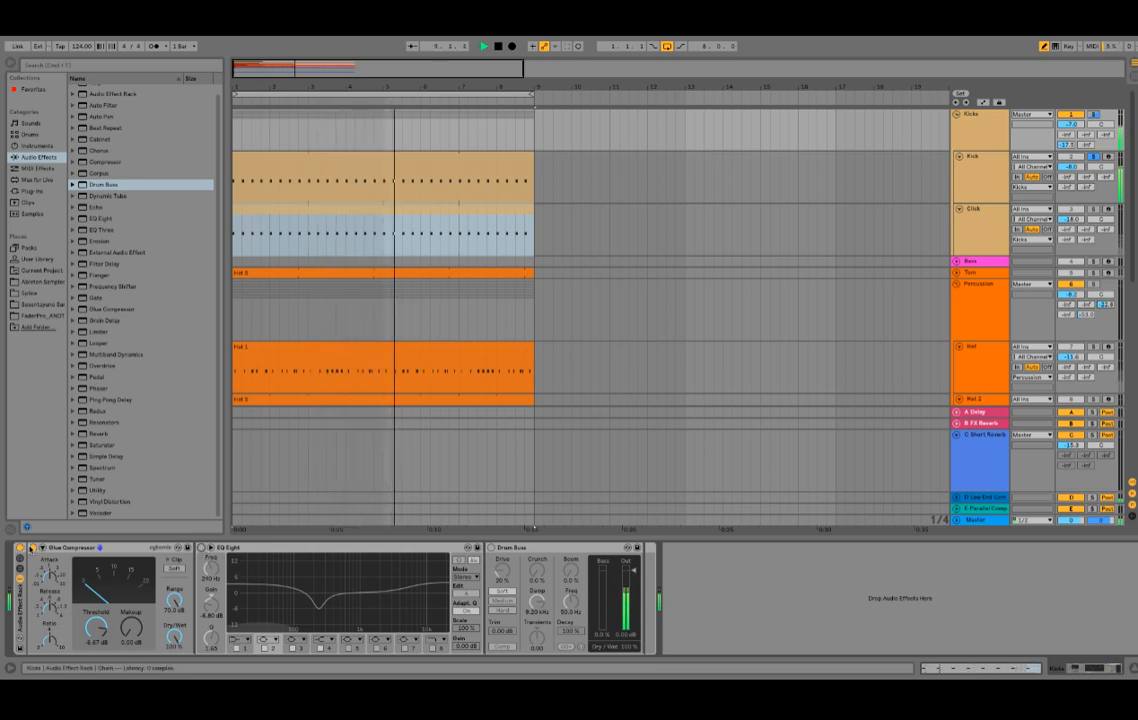
pyautogui.click(31, 548)
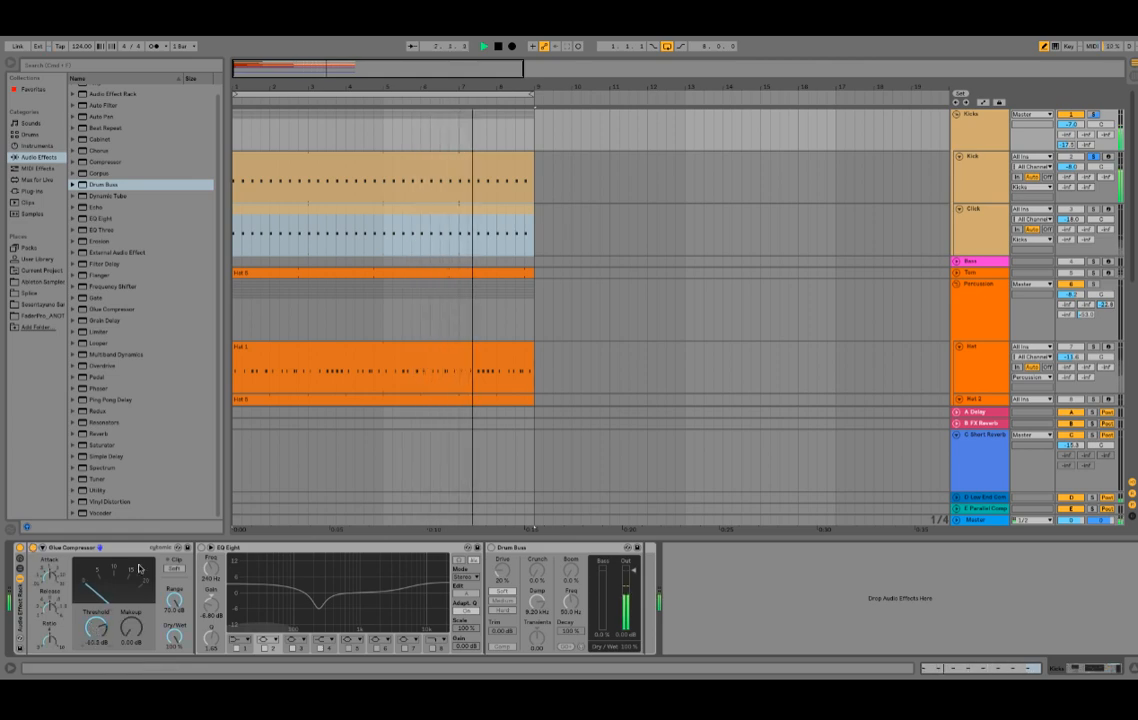
pyautogui.click(201, 548)
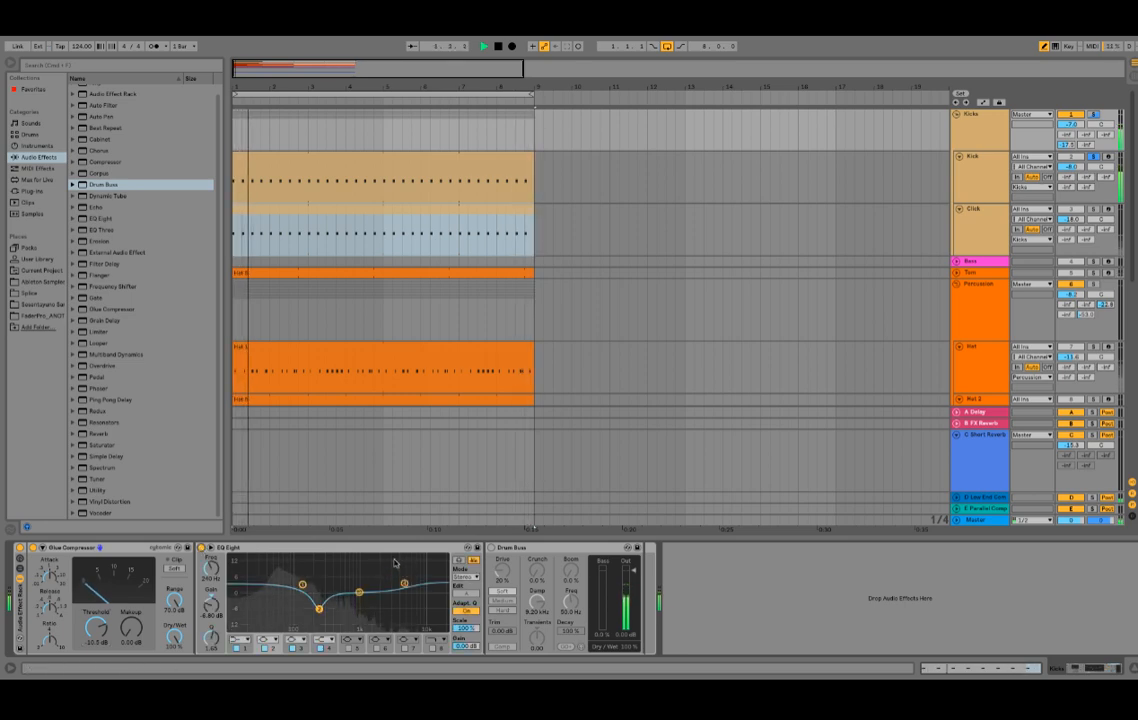
pyautogui.click(491, 548)
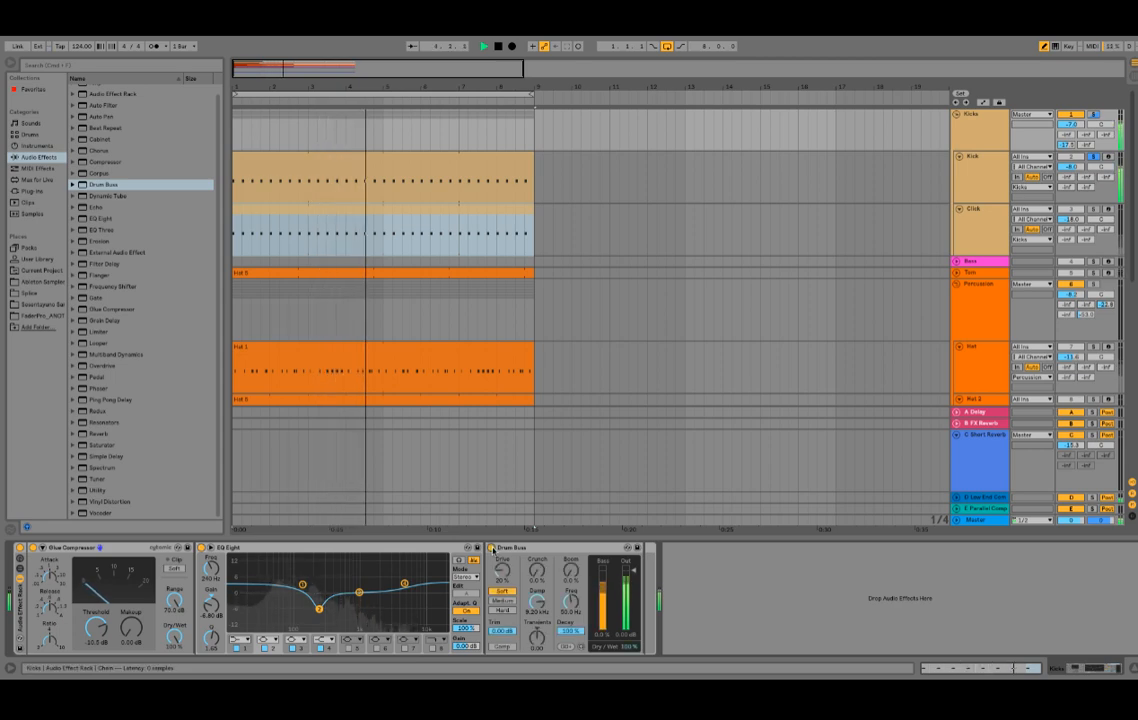
pyautogui.press('space')
# - Select the Kicks group and play the soloed kick while checking its levels in the Session View mixer
pyautogui.click(979, 121)
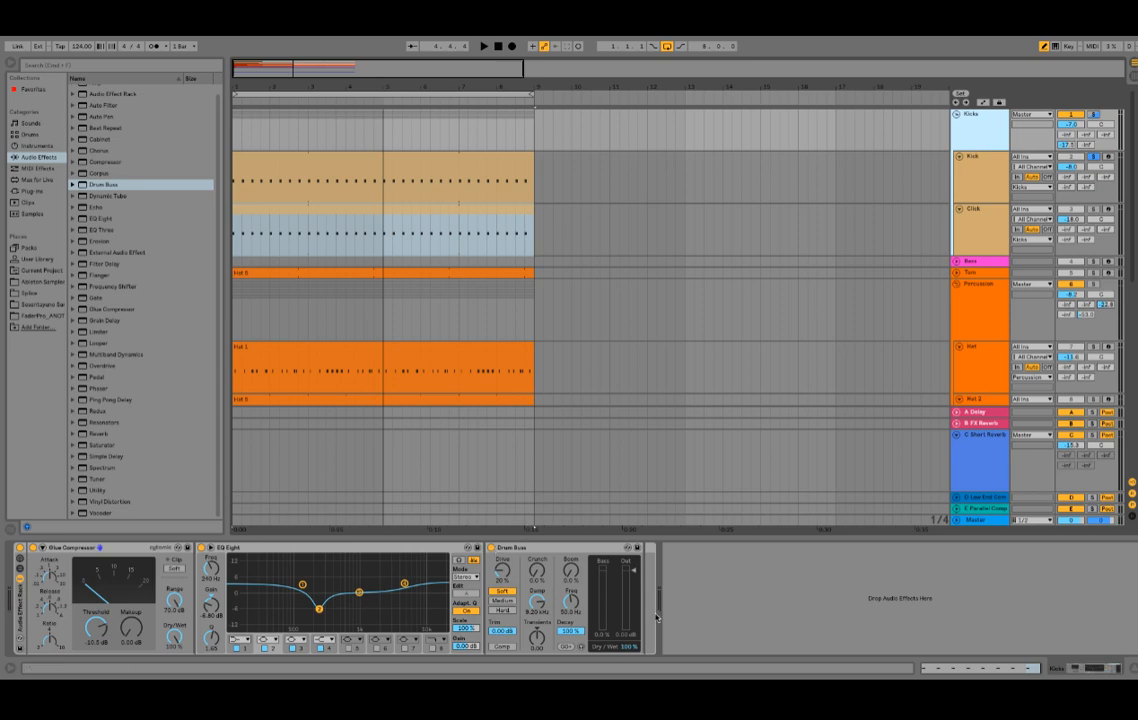
pyautogui.press('Tab')
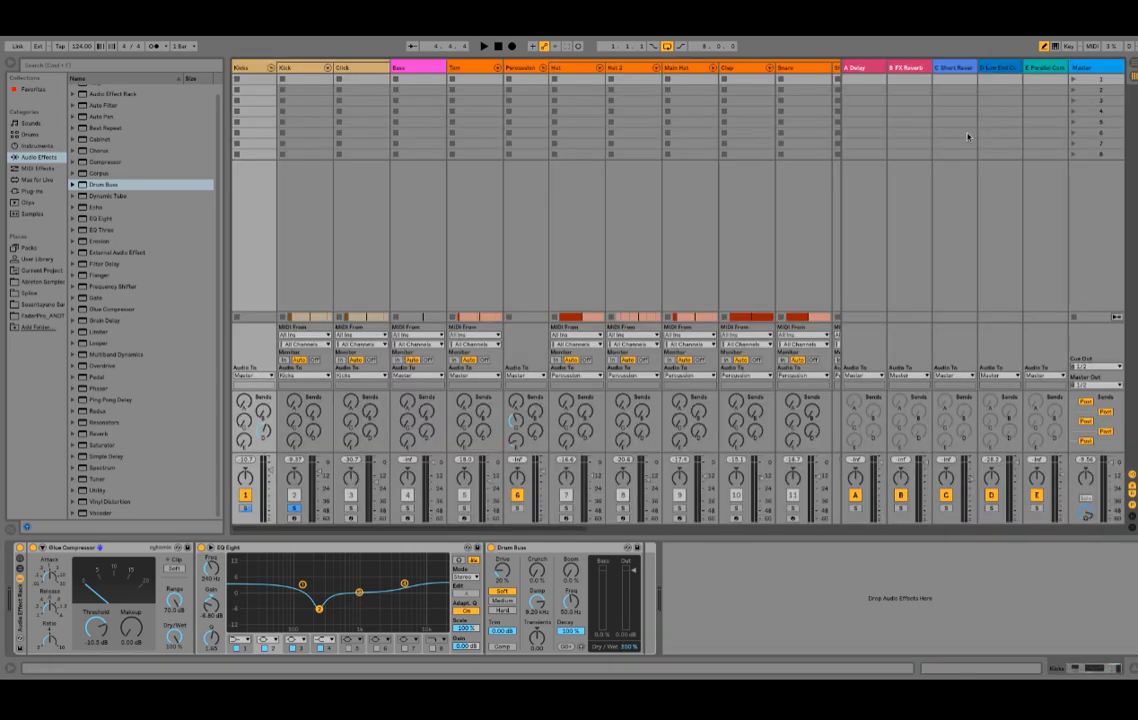
pyautogui.press('space')
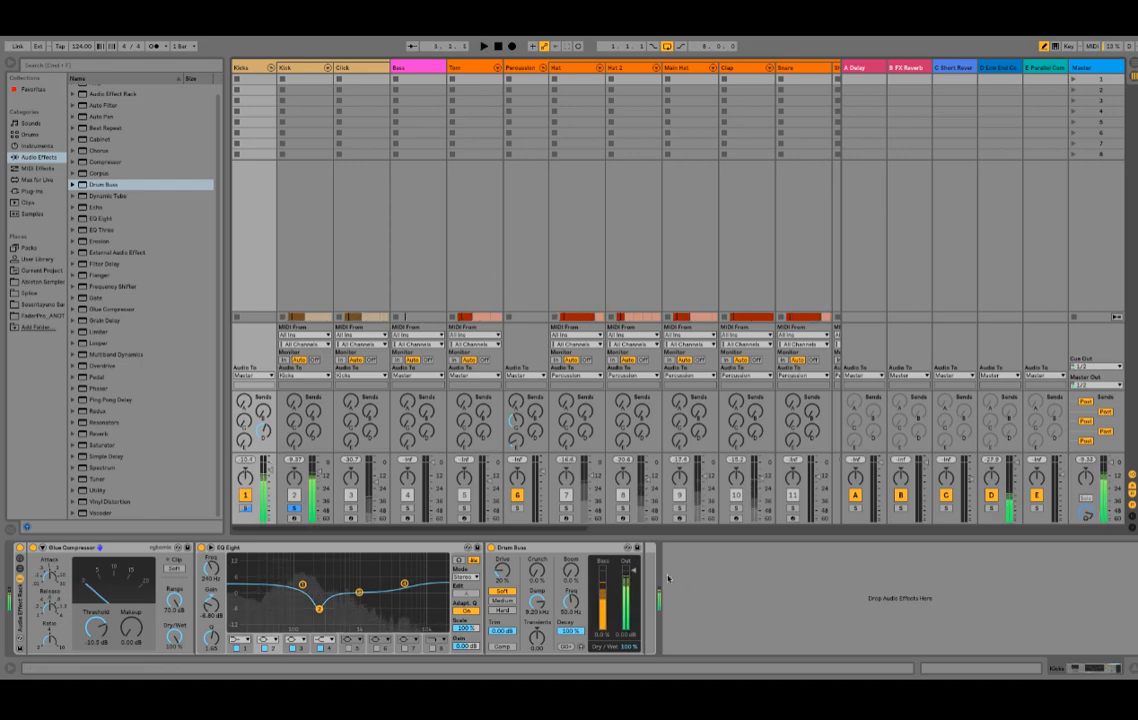
pyautogui.press('Tab')
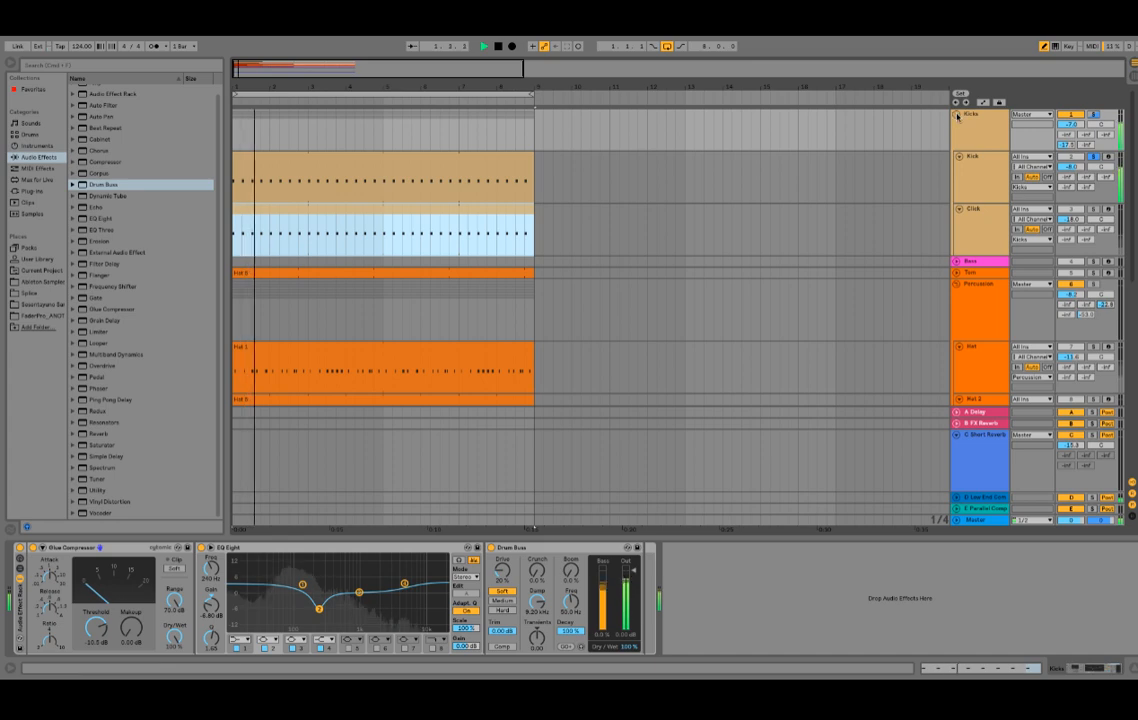
# - Open the Hat 1 clip's MIDI notes, solo the Hat track instead of the Kick and play it
pyautogui.scroll(-3, 965, 315)
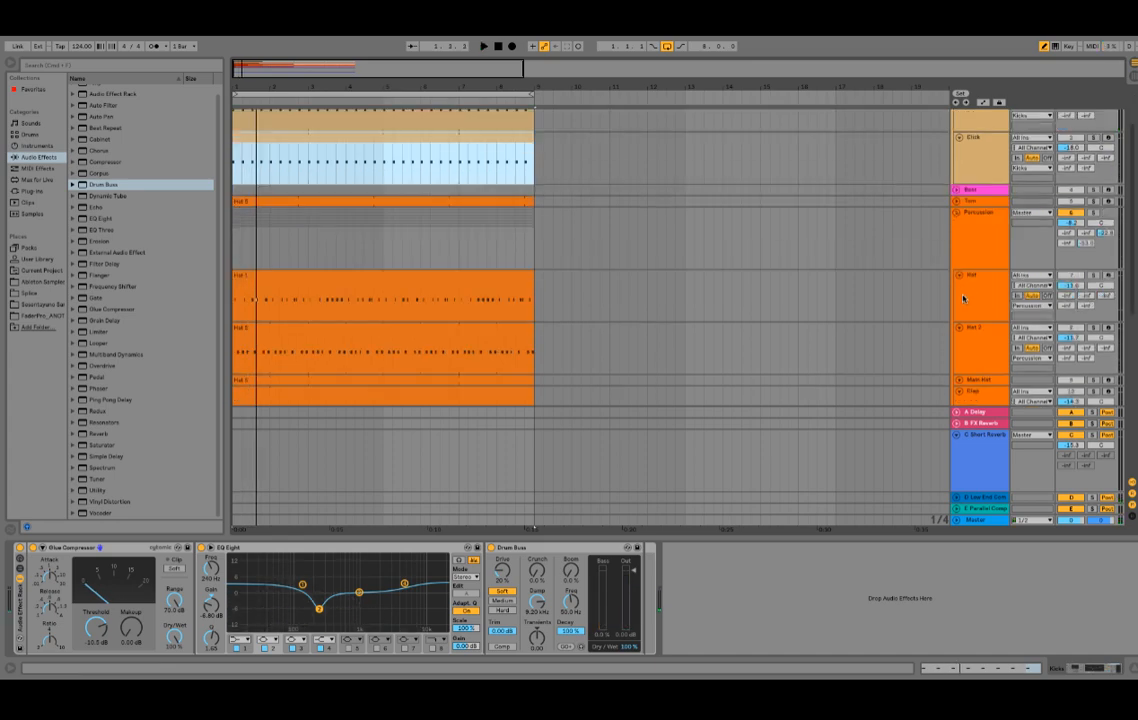
pyautogui.click(993, 295)
pyautogui.doubleClick(465, 285)
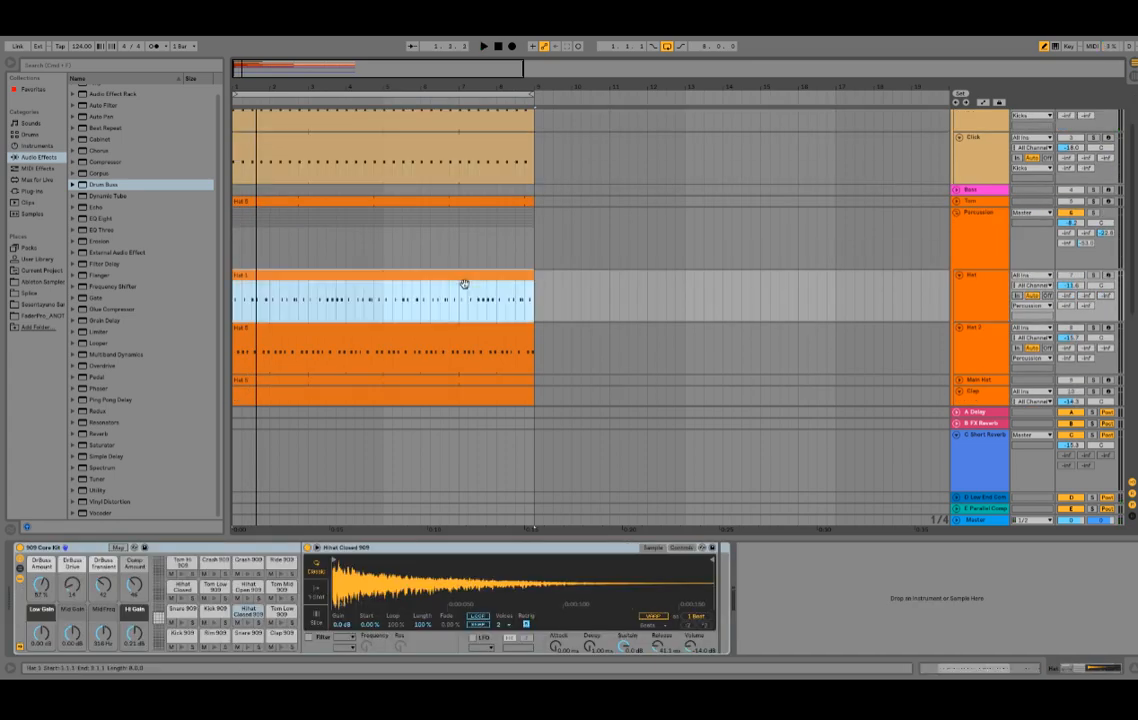
pyautogui.press('space')
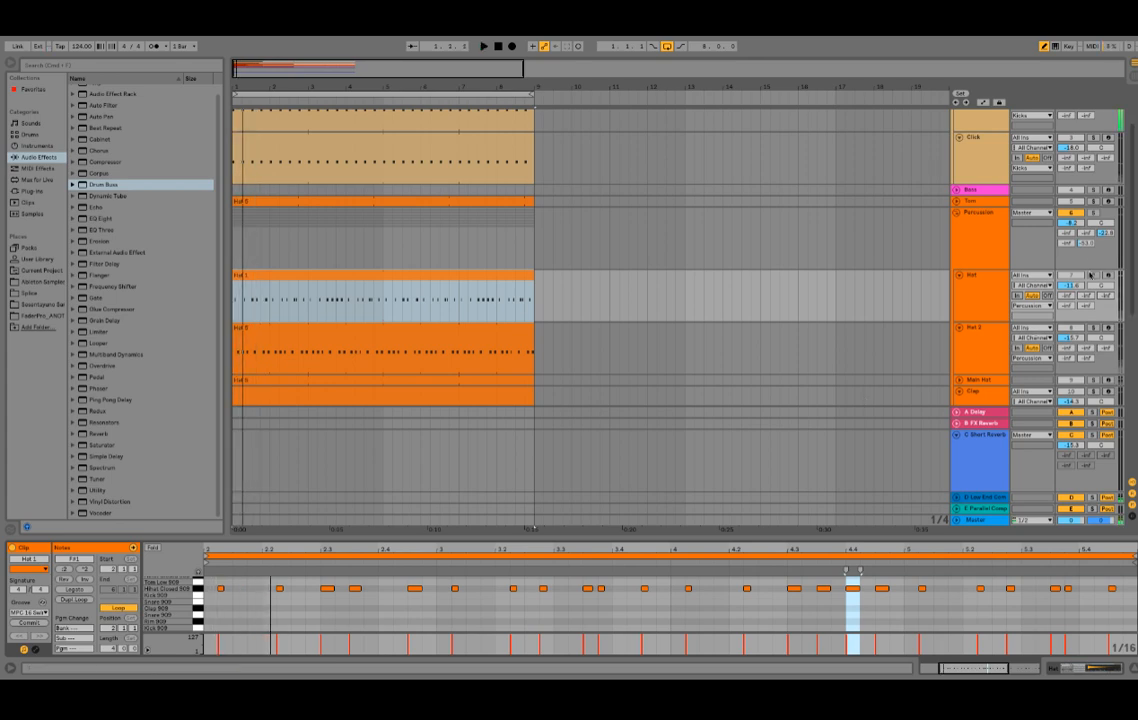
pyautogui.press('space')
pyautogui.scroll(3, 1088, 310)
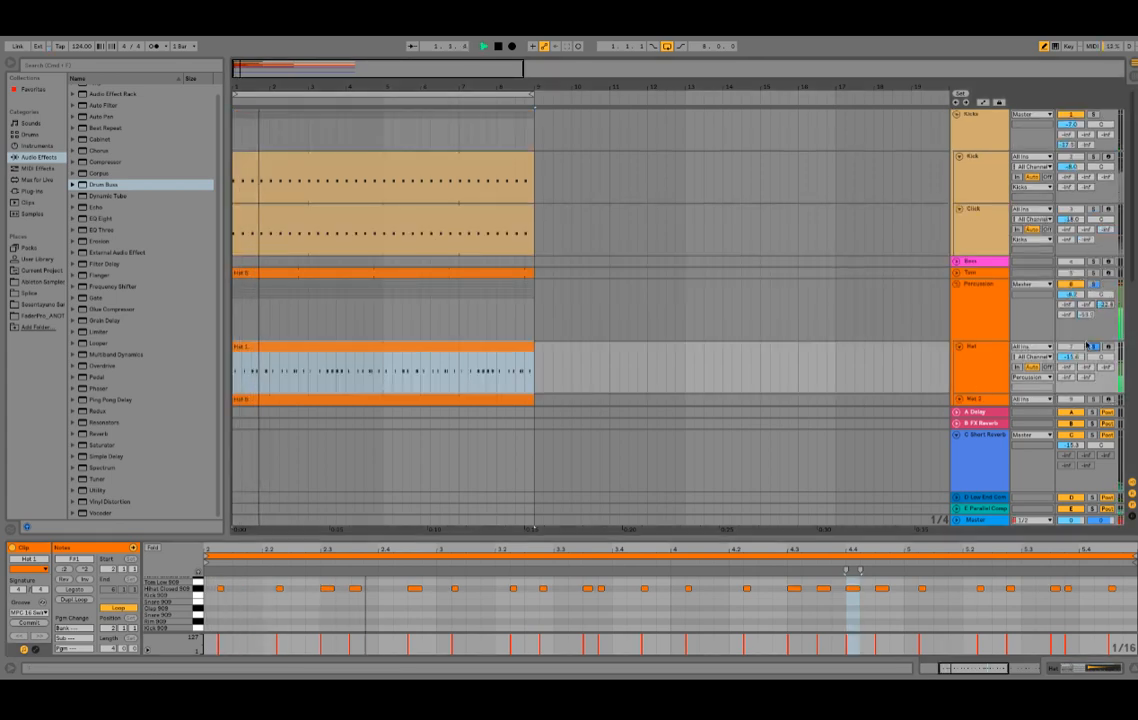
pyautogui.press('space')
# - Show the Percussion group's devices and select all five devices inside its Audio Effect Rack
pyautogui.click(991, 315)
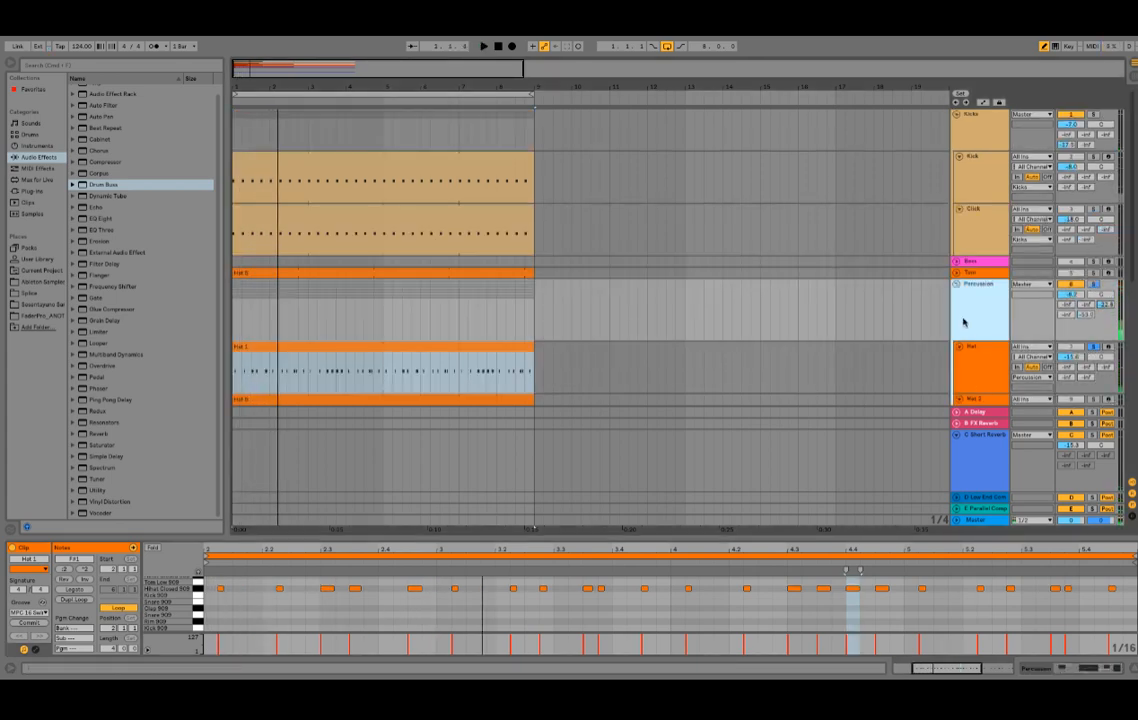
pyautogui.hotkey('shift', 'Tab')
pyautogui.click(772, 552)
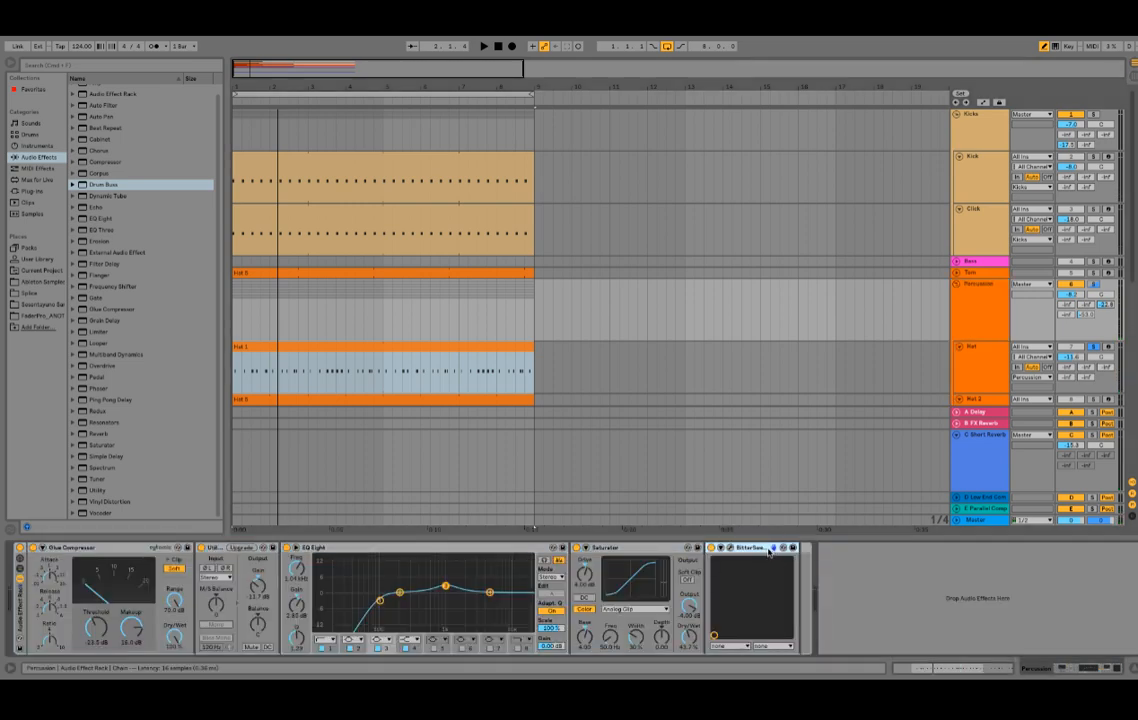
pyautogui.hotkey('shift', 'Left')
pyautogui.hotkey('shift', 'Left')
pyautogui.hotkey('shift', 'Left')
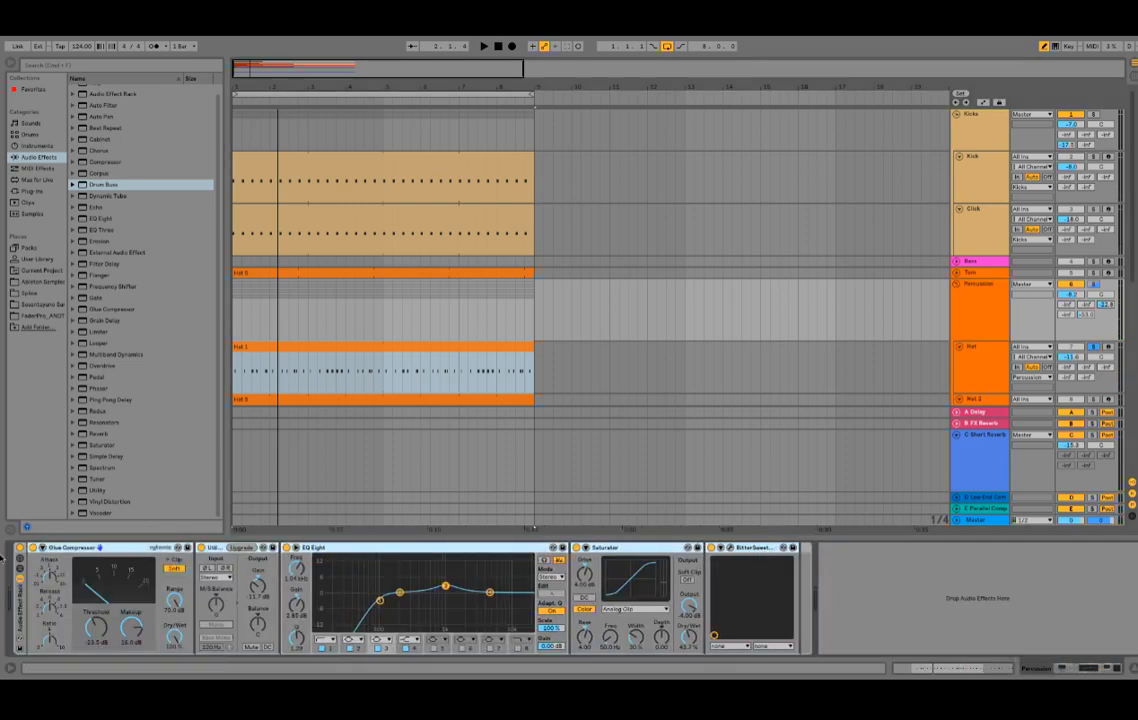
# - Deactivate the Percussion group's Audio Effect Rack and play the soloed Hat track with the Hat 1 clip's notes open
pyautogui.click(20, 548)
pyautogui.press('space')
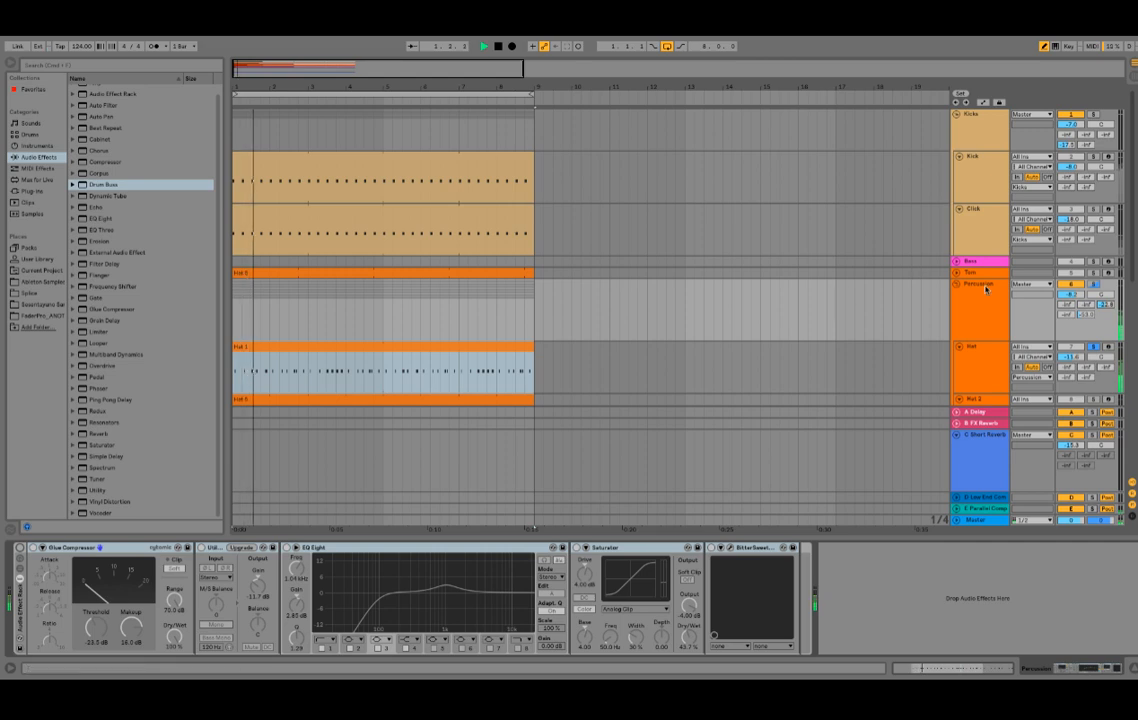
pyautogui.scroll(-2, 785, 300)
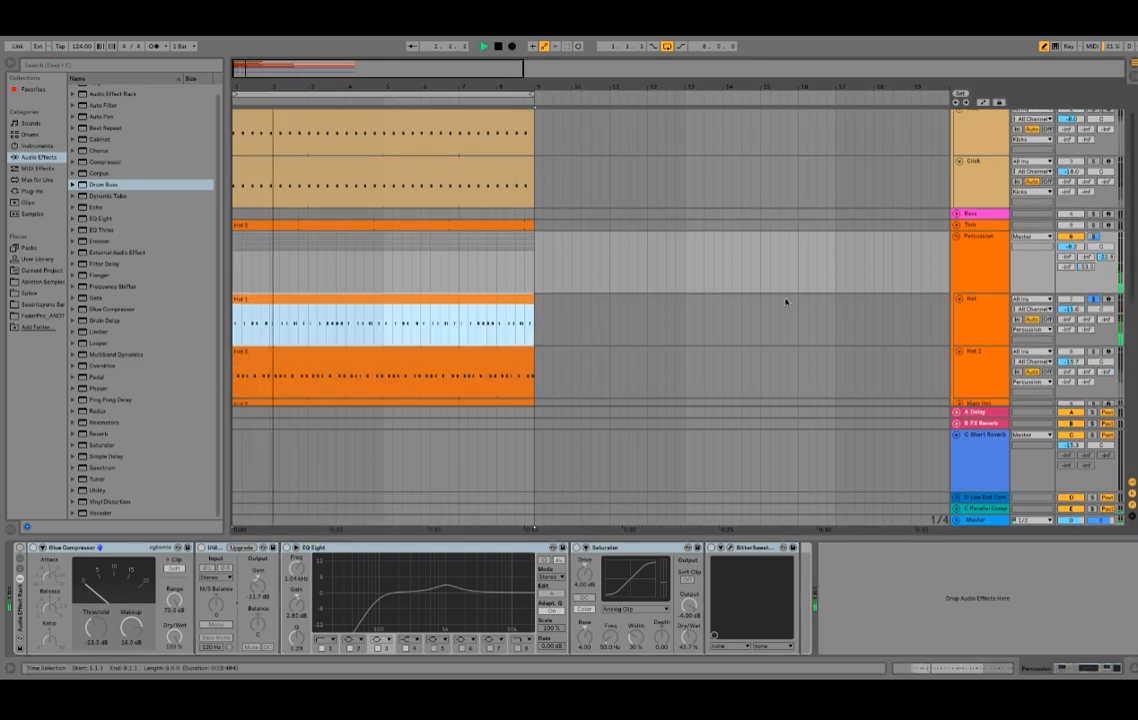
pyautogui.doubleClick(448, 300)
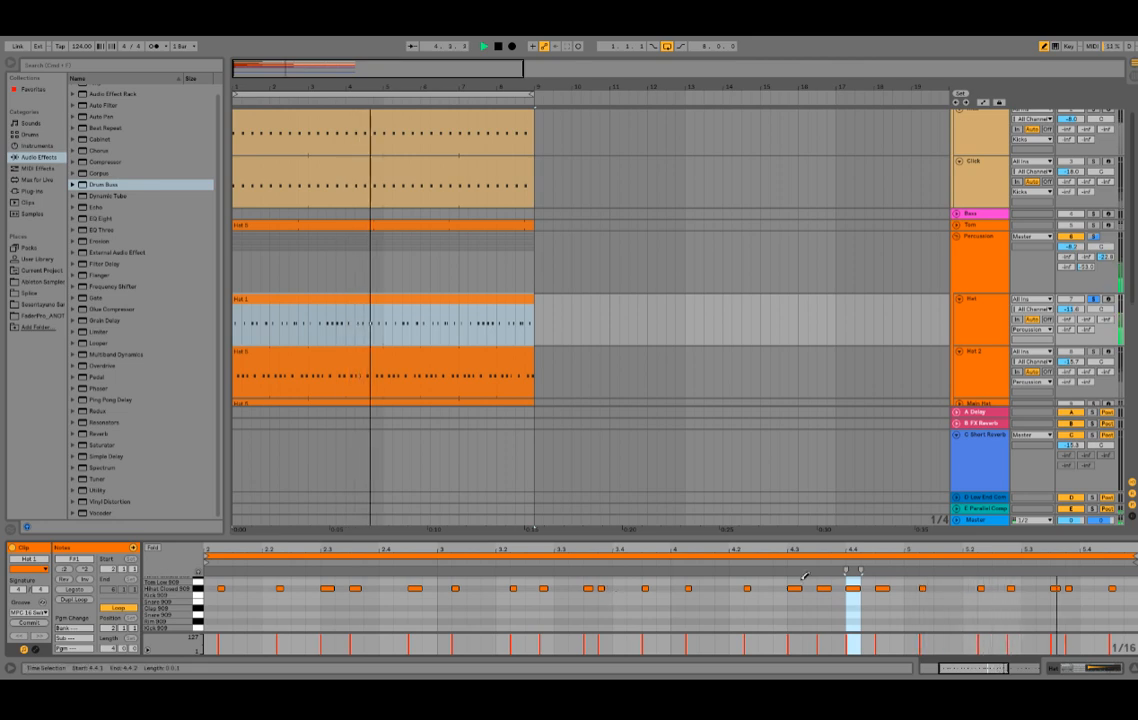
# - Solo Hat 2 together with Hat, and listen to both with the Hat 2 clip's notes shown
pyautogui.click(1095, 353)
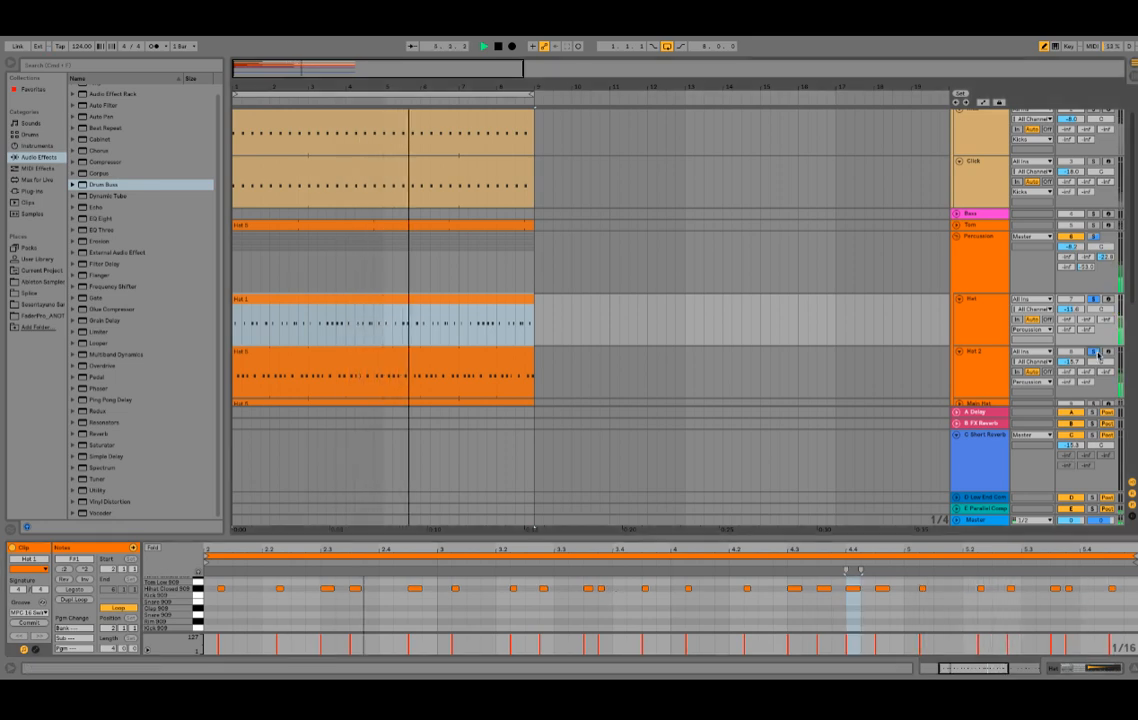
pyautogui.click(427, 361)
pyautogui.scroll(-2, 673, 381)
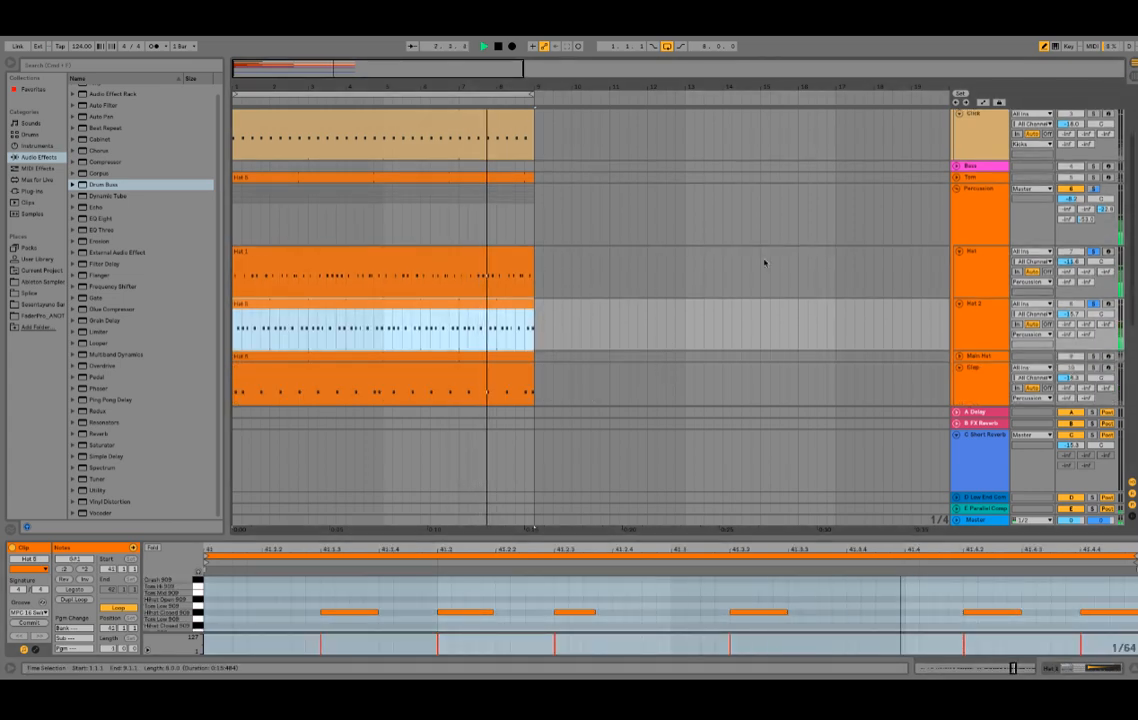
pyautogui.press('space')
# - Show the Hat track's 909 Core Kit, select its HiHat Closed 909 pad and play the soloed hats
pyautogui.click(977, 259)
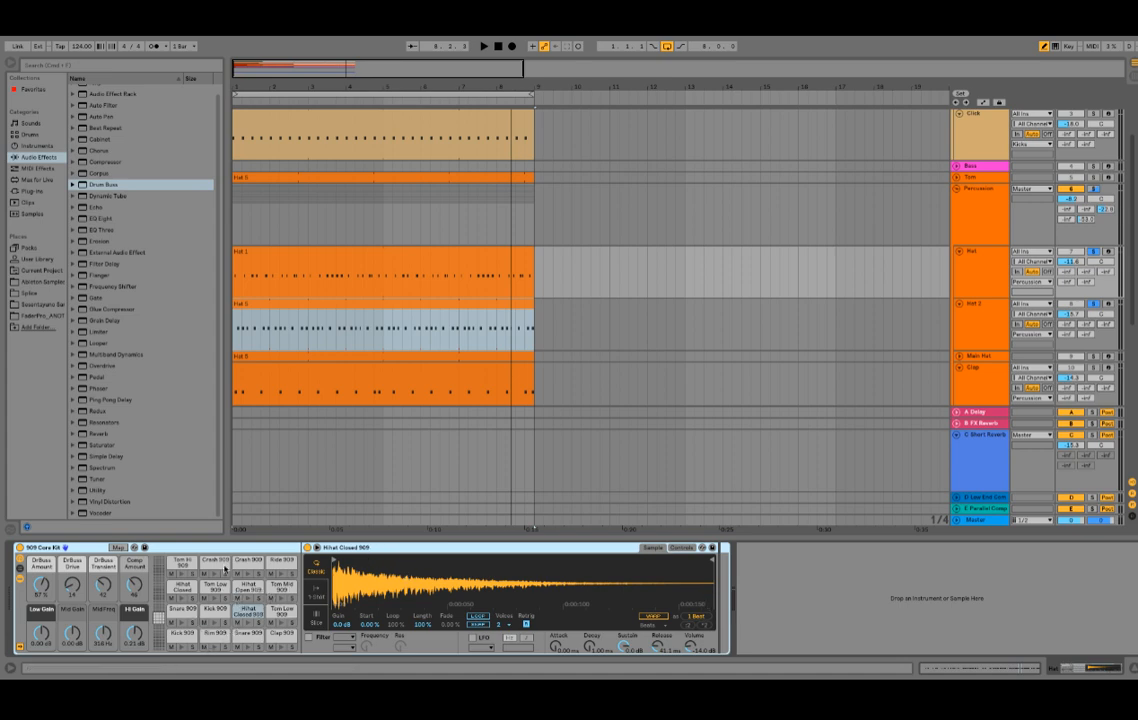
pyautogui.click(245, 622)
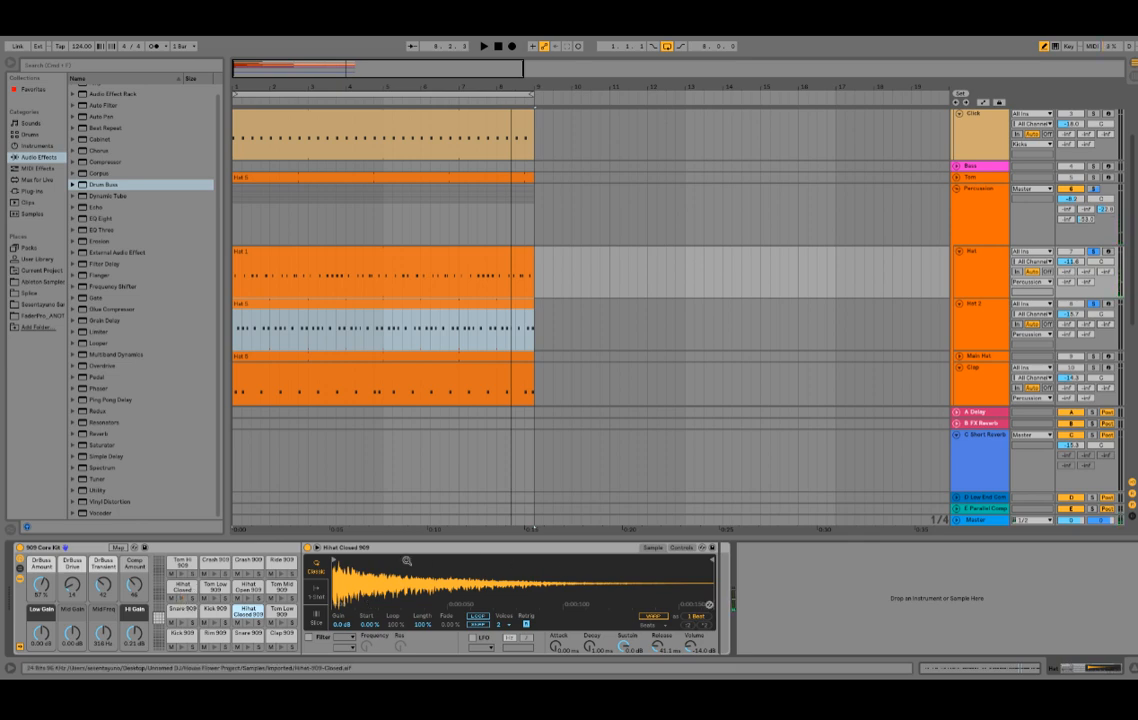
pyautogui.press('space')
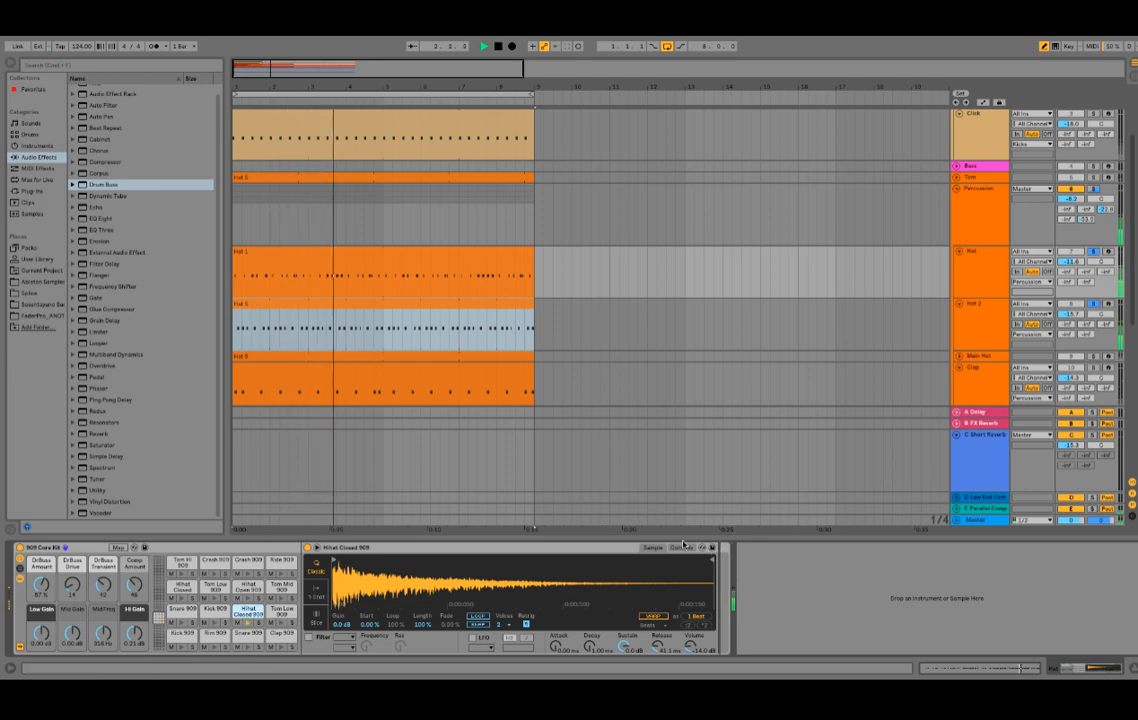
# - Solo the Main Hat track as well, show its devices and unfold the track in the arrangement
pyautogui.scroll(-3, 1087, 276)
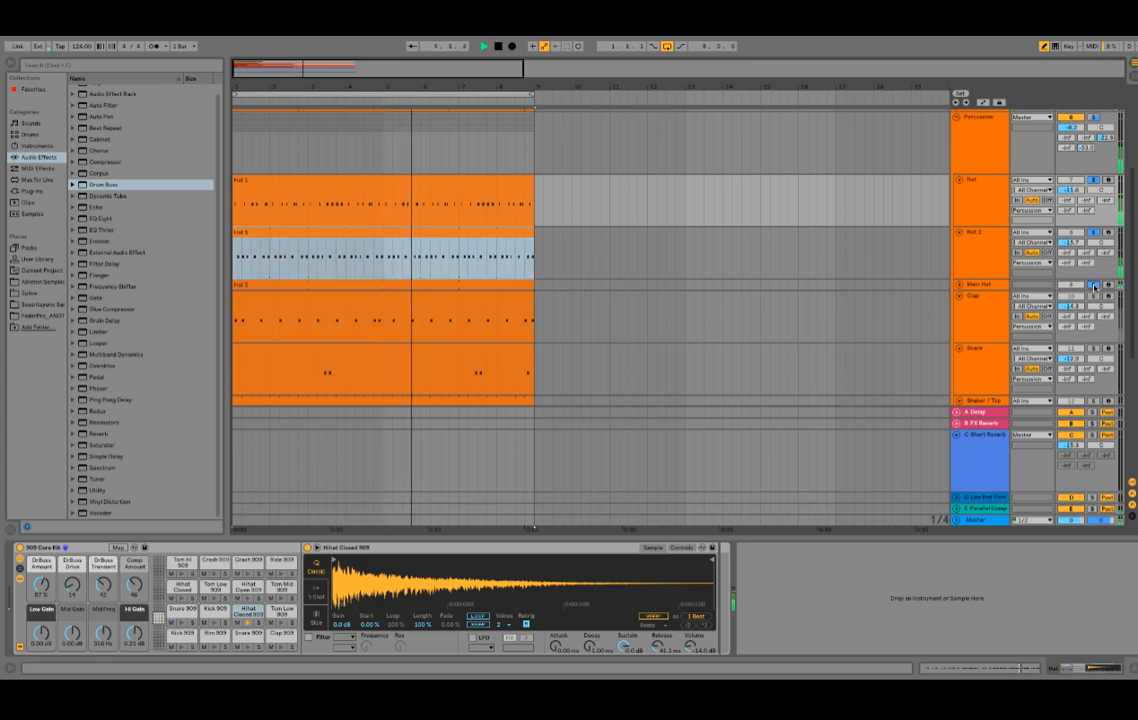
pyautogui.click(983, 285)
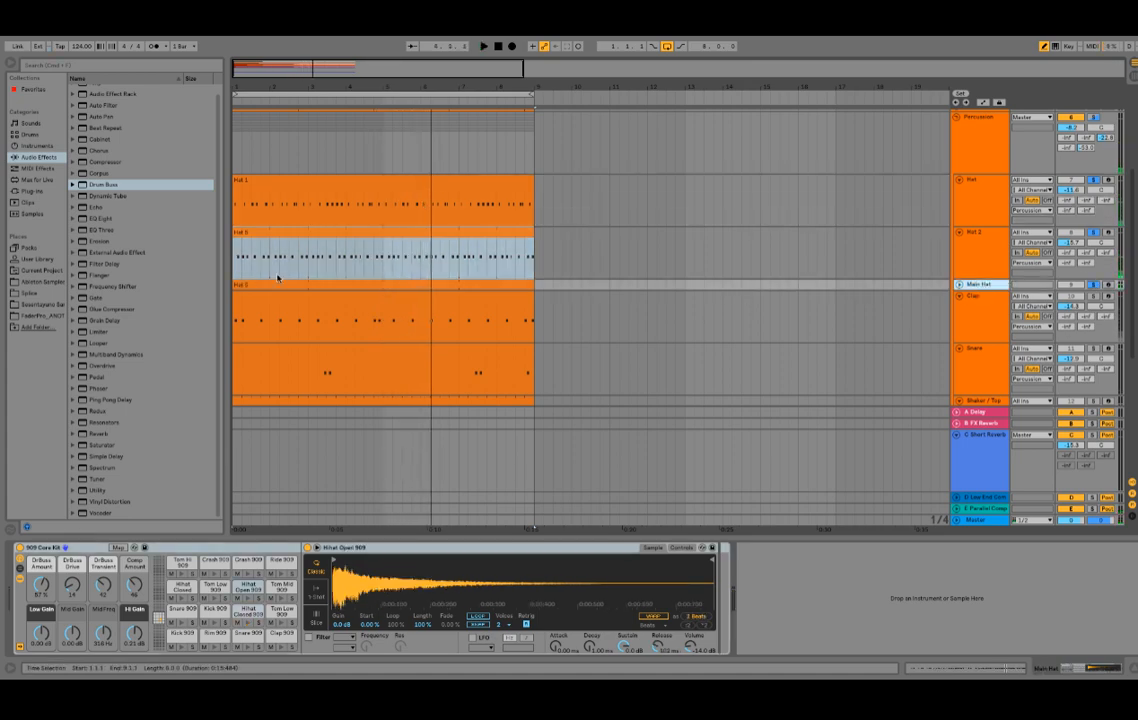
pyautogui.click(475, 283)
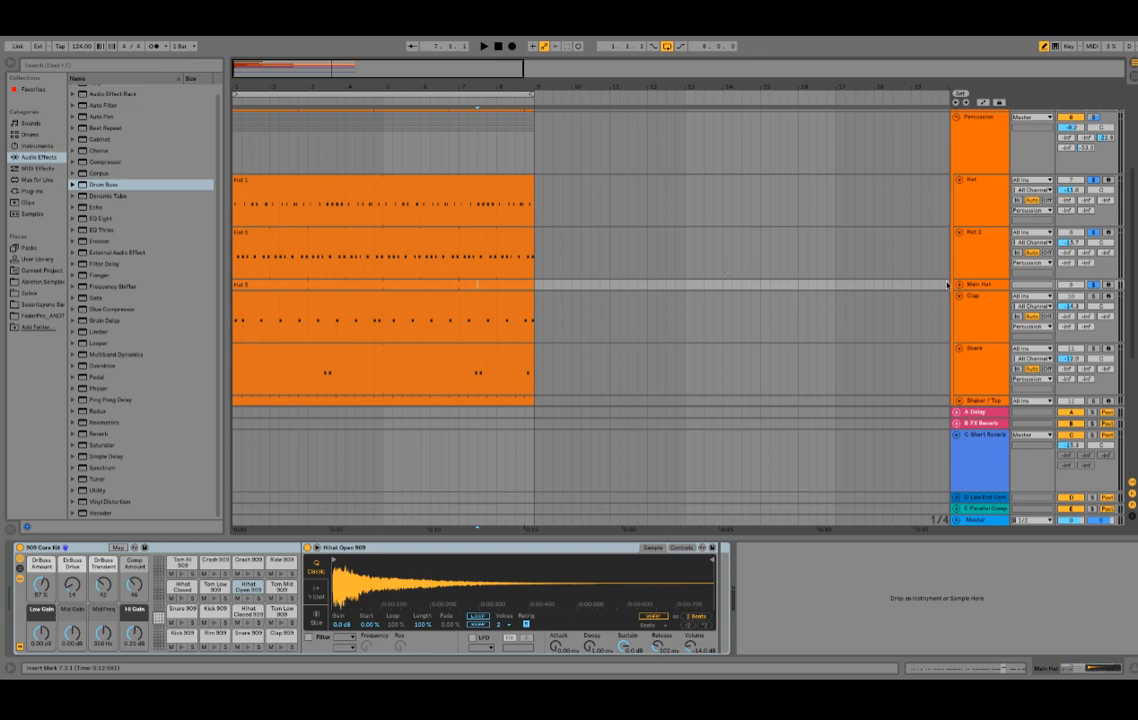
pyautogui.click(959, 285)
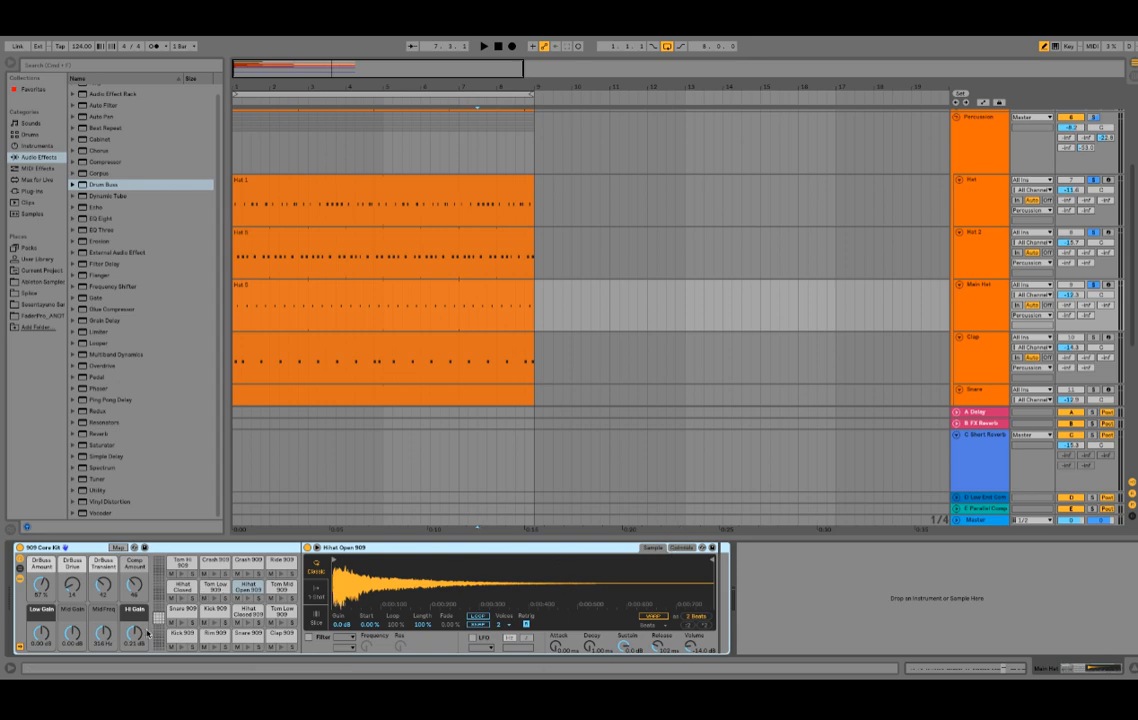
# - Switch the HiHat Open 909 Simpler on Main Hat from Classic to 1-Shot mode, viewing its Controls page in both modes
pyautogui.press('Delete')
pyautogui.hotkey('ctrl', 'z')
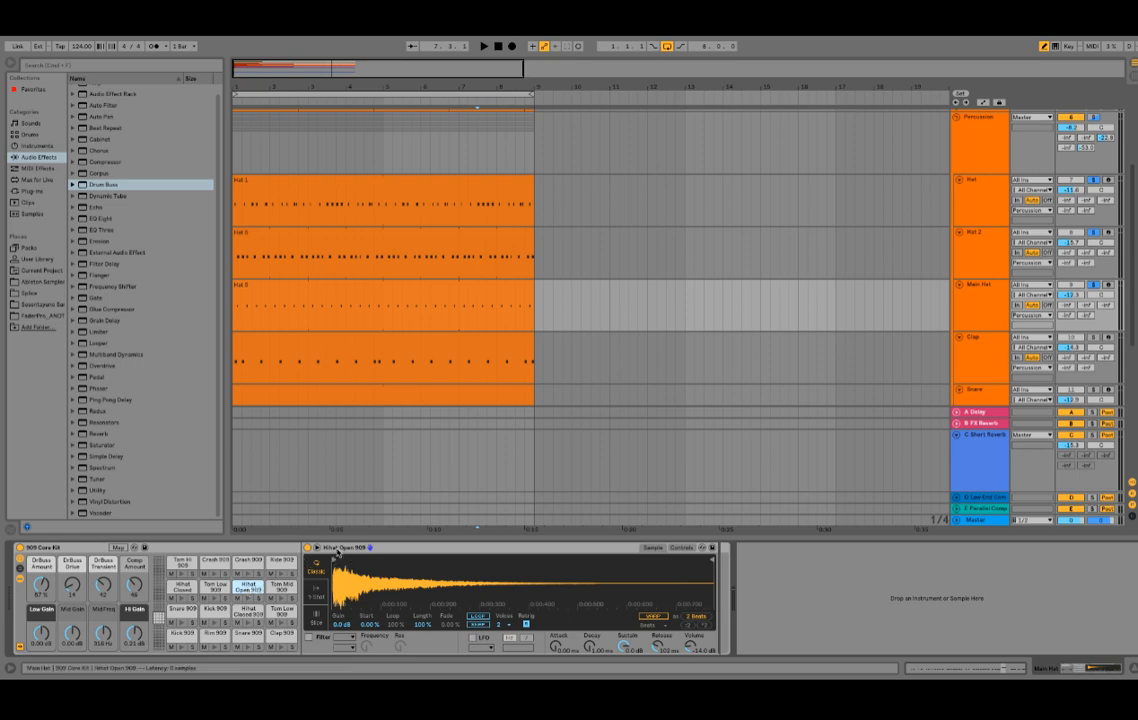
pyautogui.click(683, 548)
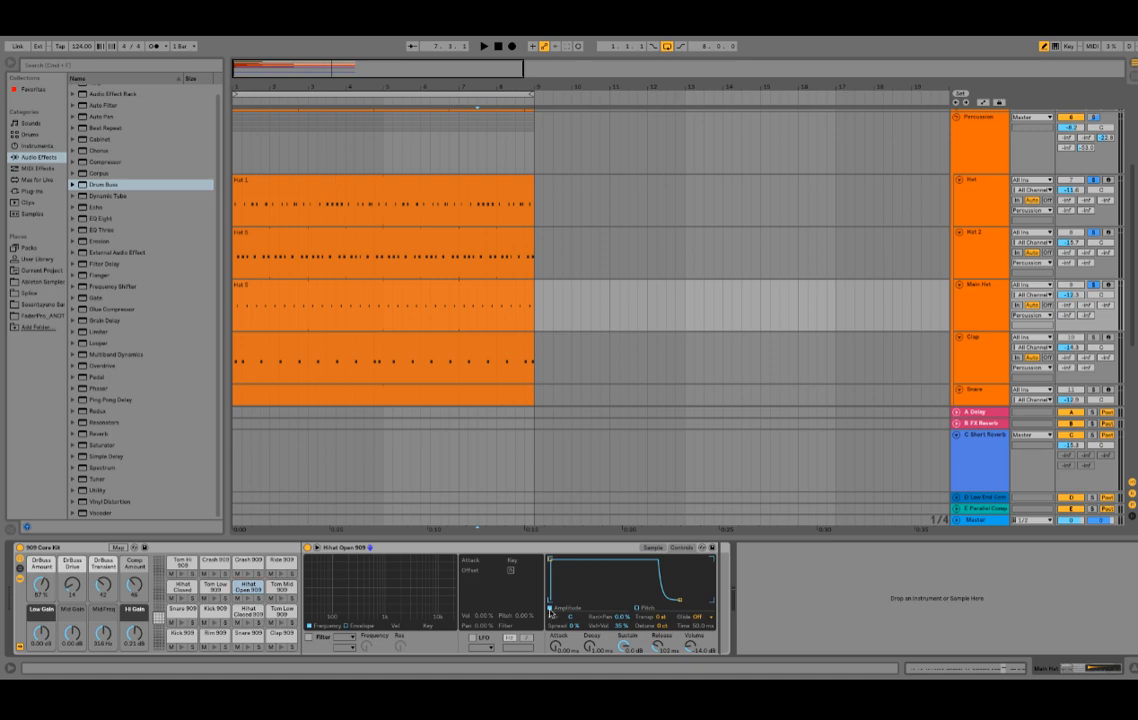
pyautogui.click(651, 548)
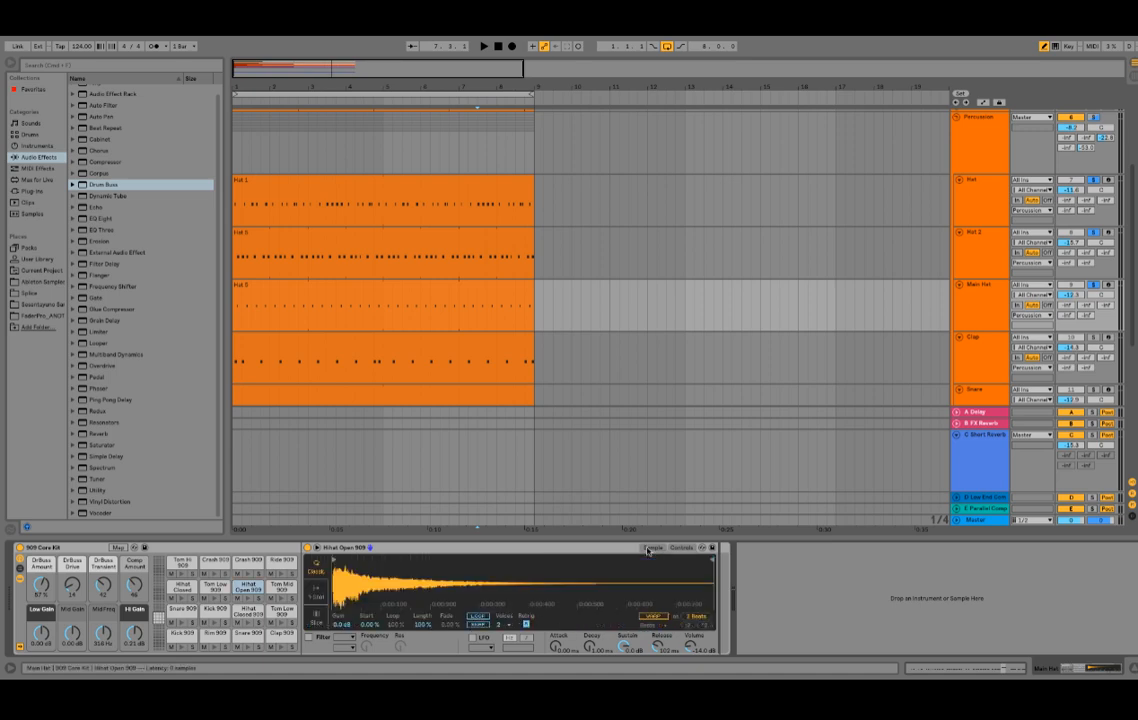
pyautogui.click(316, 597)
pyautogui.click(681, 548)
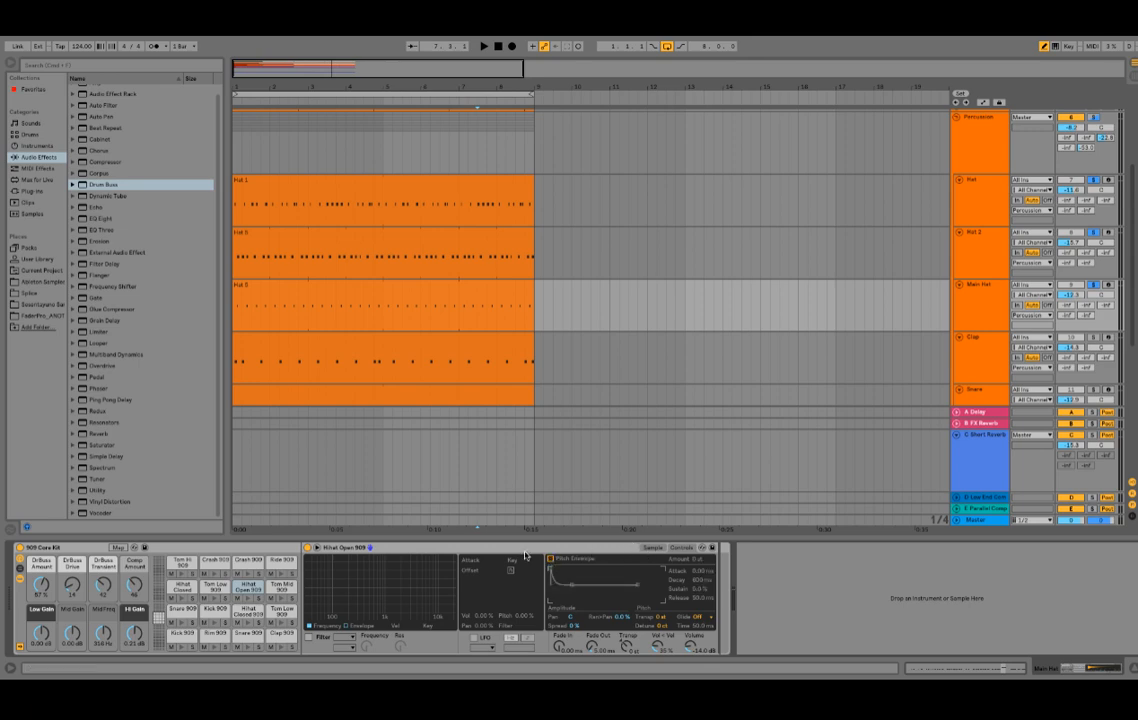
pyautogui.click(652, 548)
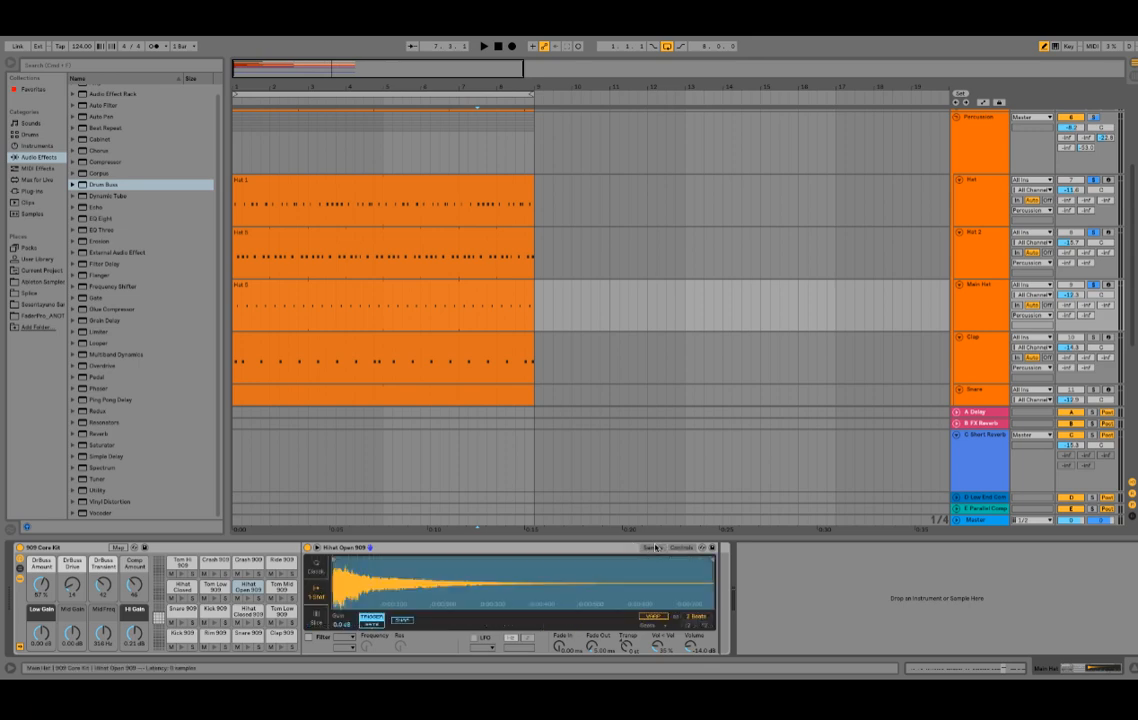
# - Switch the HiHat Open 909 Simpler on Main Hat to Classic mode and show its amplitude envelope on the Controls page
pyautogui.click(320, 570)
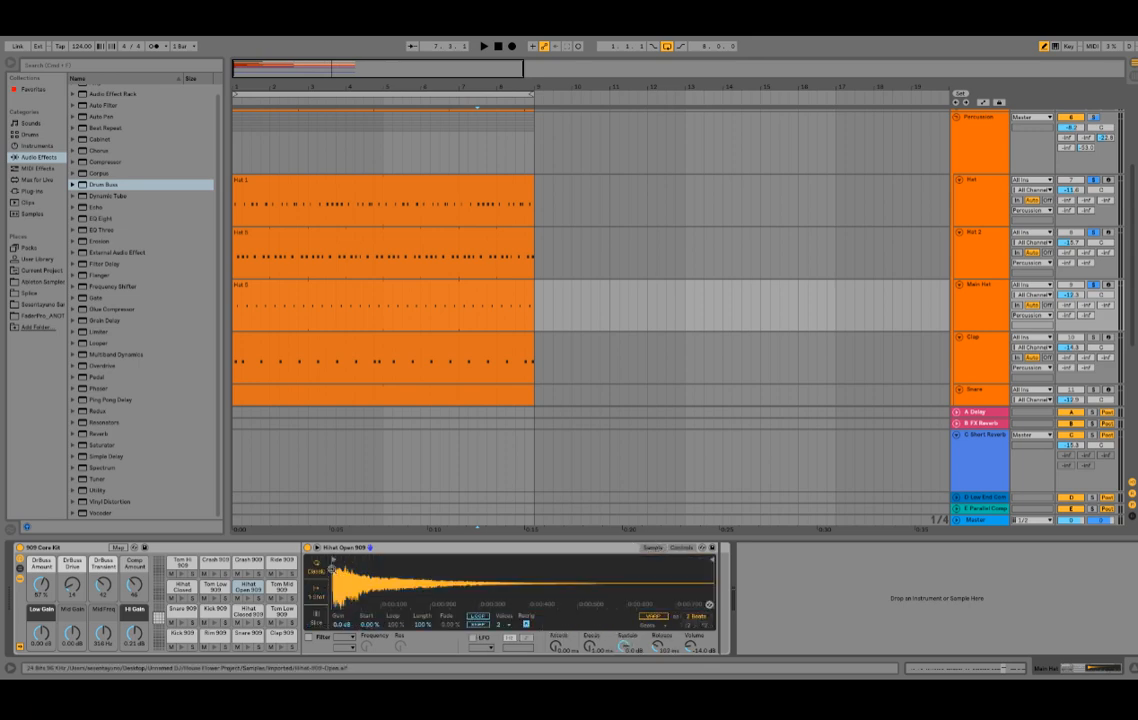
pyautogui.click(683, 548)
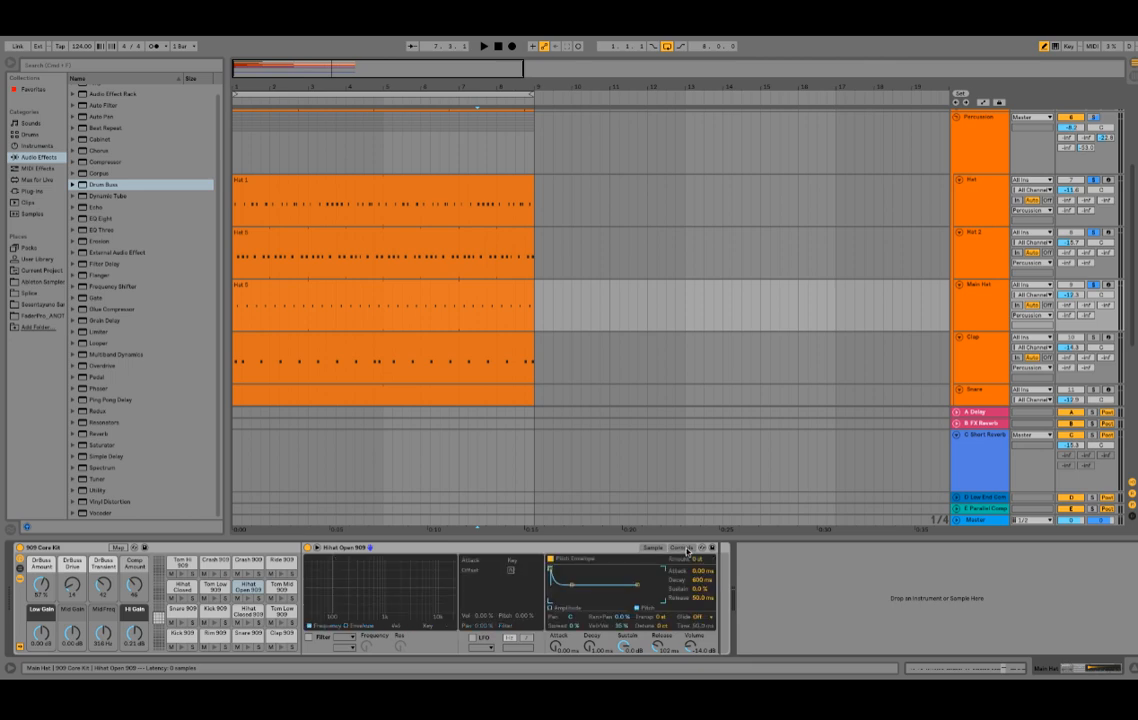
pyautogui.click(550, 607)
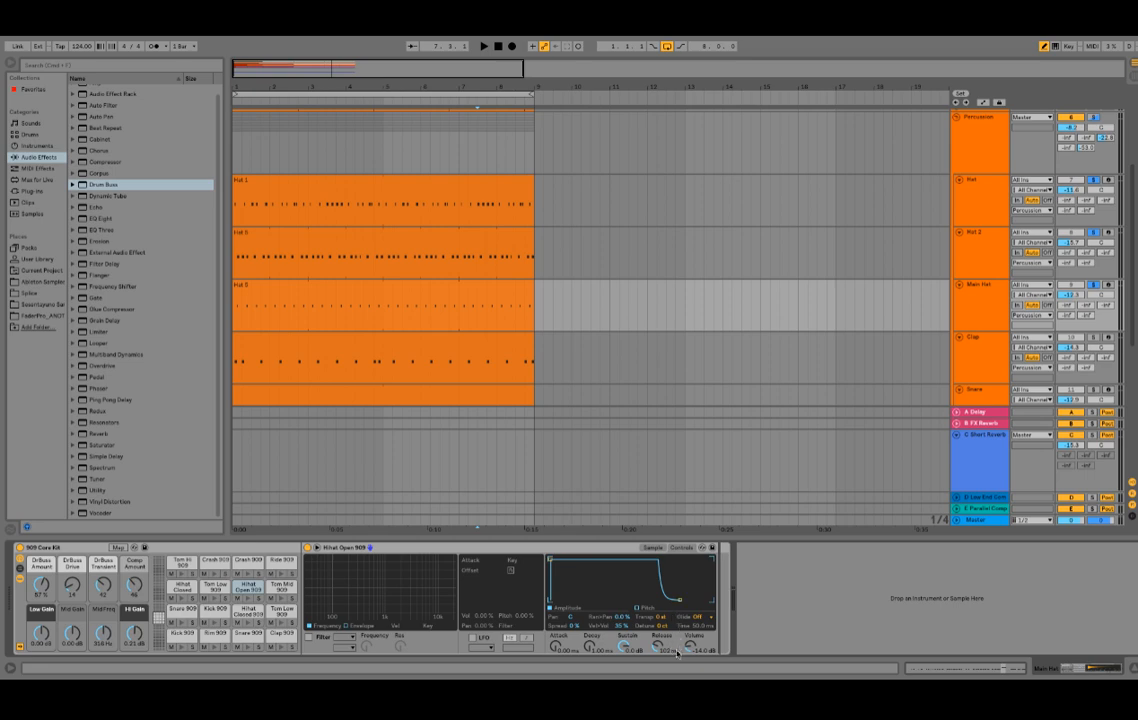
# - Solo Main Hat on its own and try different Release settings on its HiHat Open 909 Simpler during playback
pyautogui.press('space')
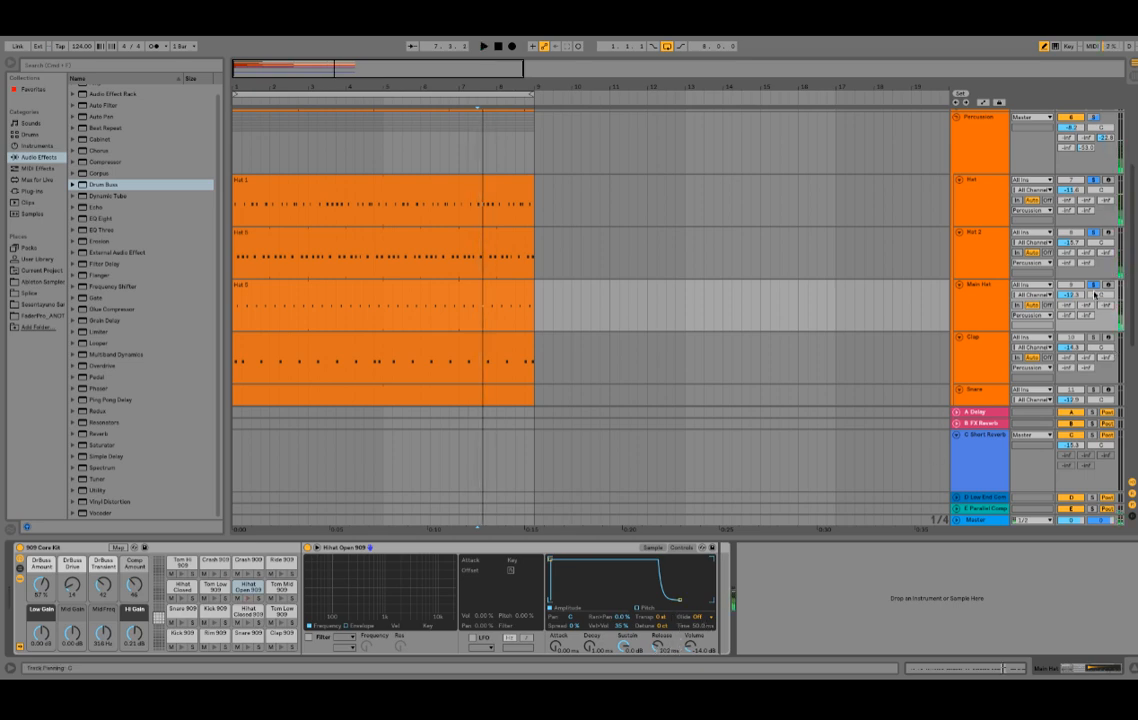
pyautogui.press('space')
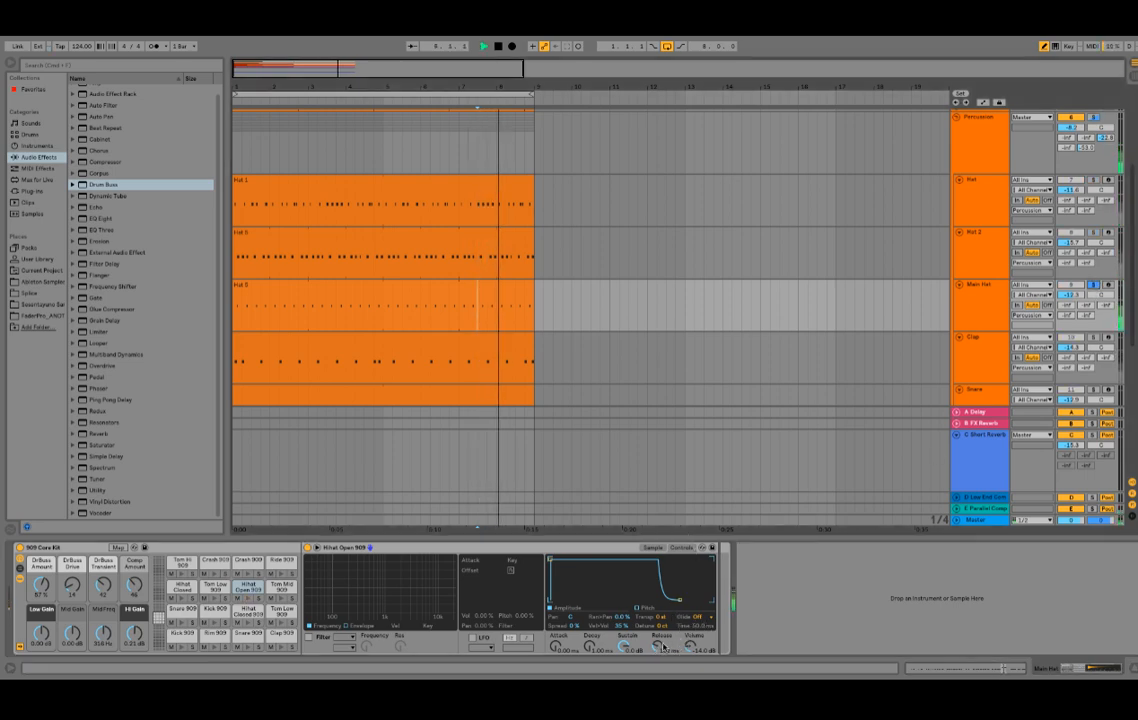
pyautogui.moveTo(660, 647); pyautogui.dragTo(660, 645)
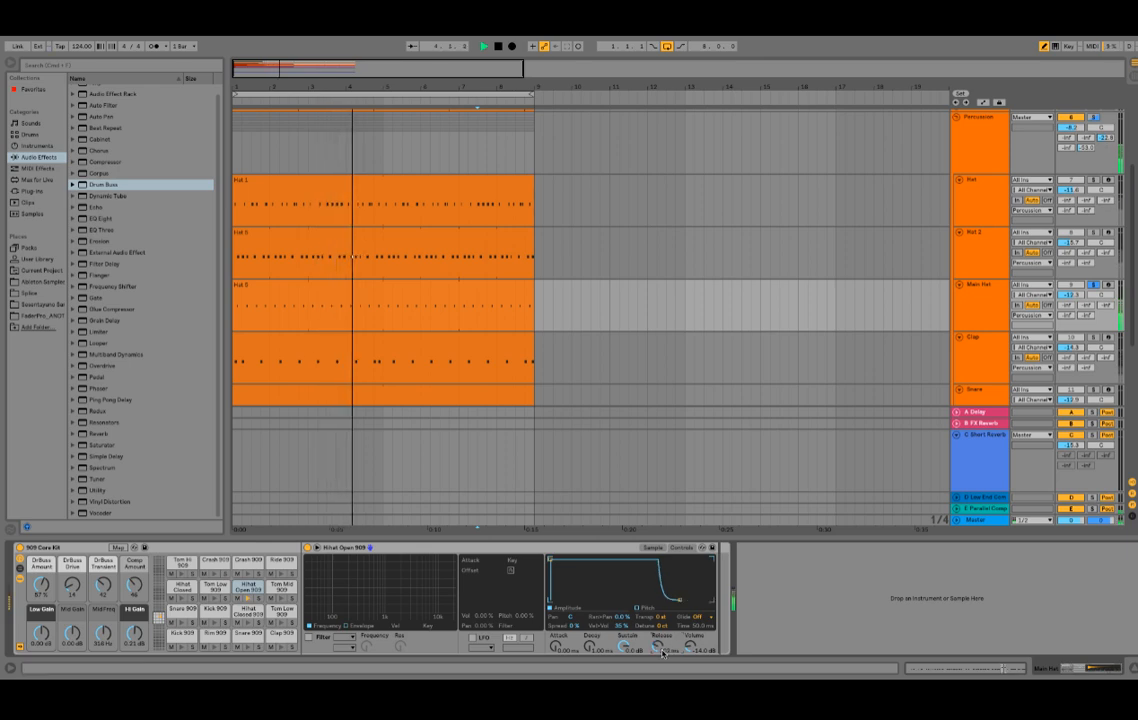
pyautogui.moveTo(657, 646); pyautogui.dragTo(657, 660)
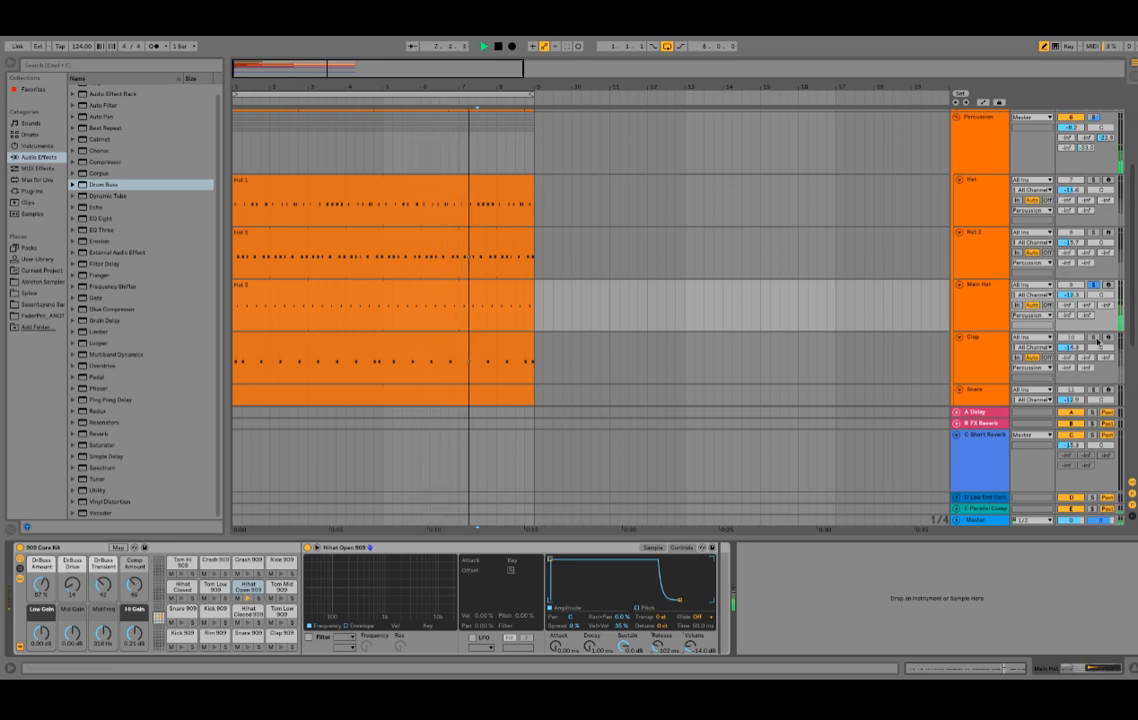
# - Solo the Clap track, show the Controls page of its Clap 909 Simpler and adjust the Release
pyautogui.click(998, 348)
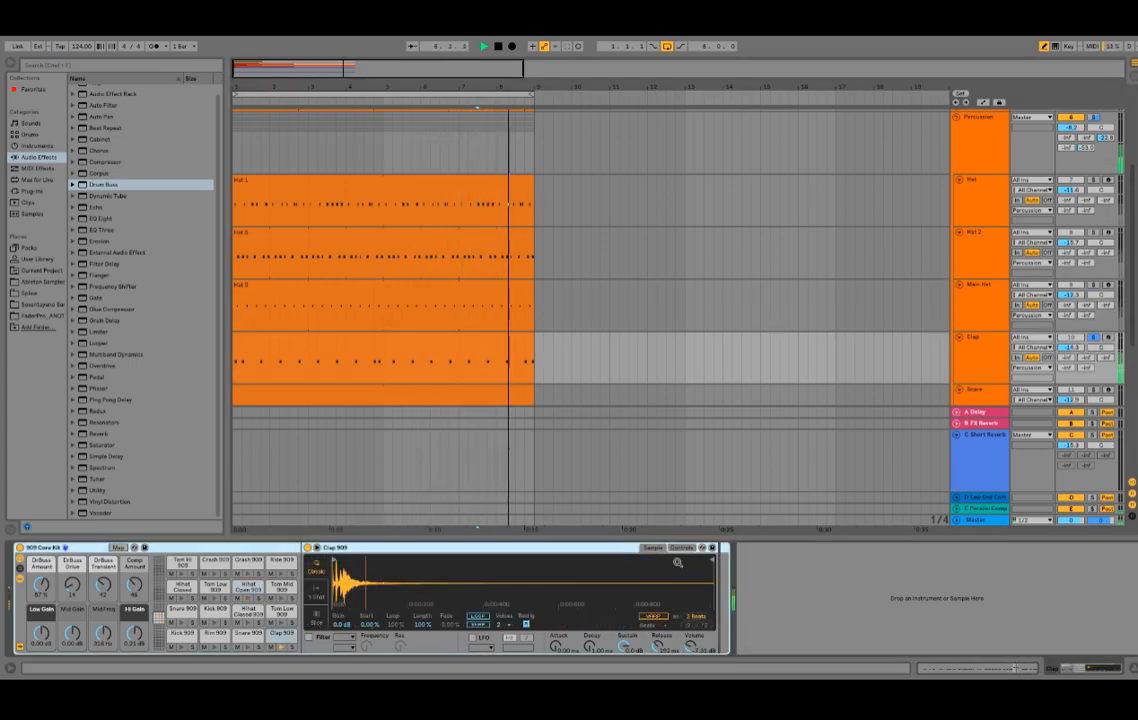
pyautogui.moveTo(657, 647)
pyautogui.mouseDown()
pyautogui.moveTo(657, 676)
pyautogui.moveTo(657, 651)
pyautogui.mouseUp()
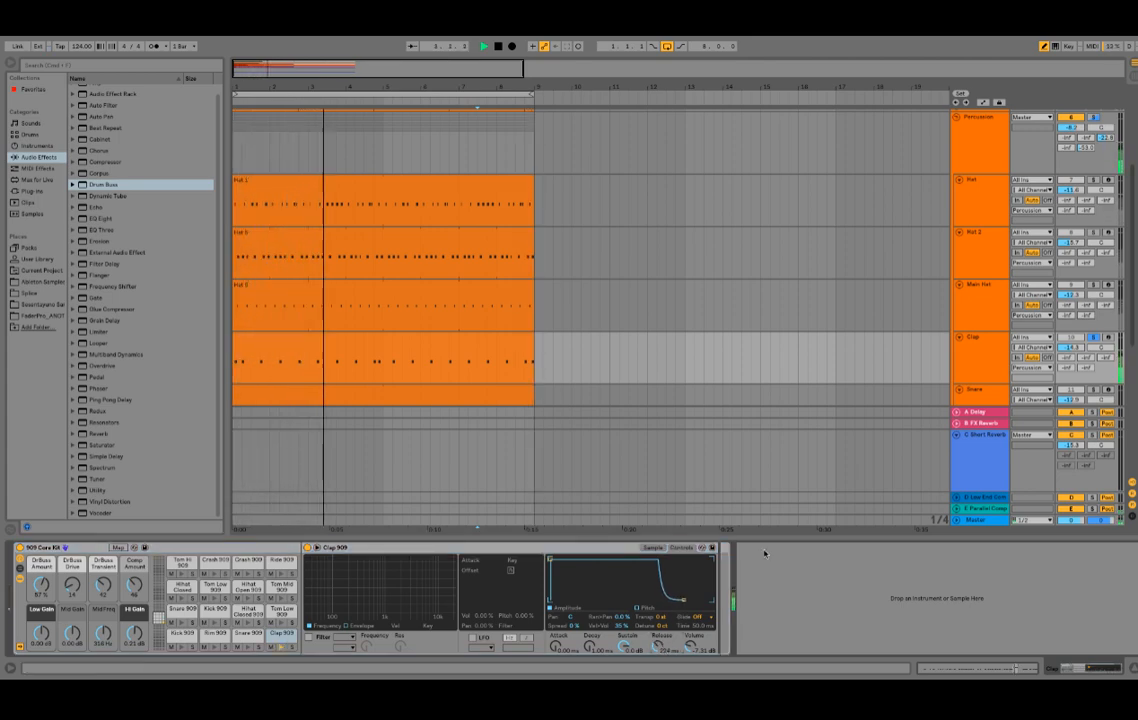
# - Solo the Snare track, select its clip and play it with the Snare's Simpler shown
pyautogui.scroll(-2, 1073, 336)
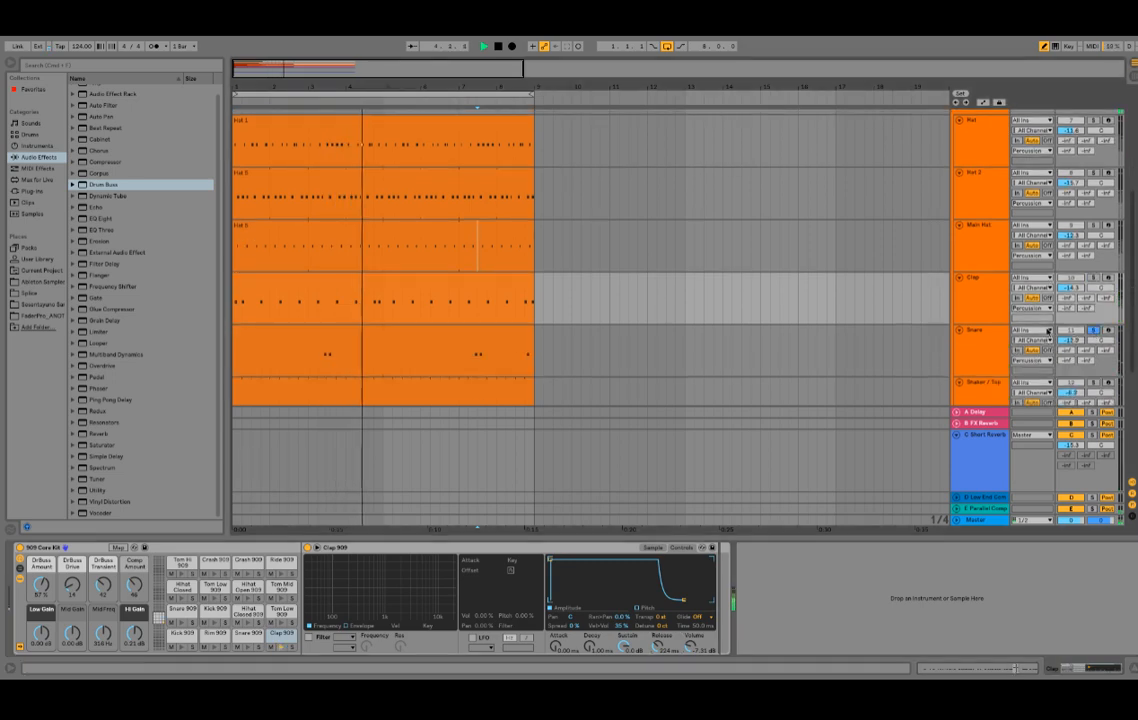
pyautogui.click(426, 325)
pyautogui.press('space')
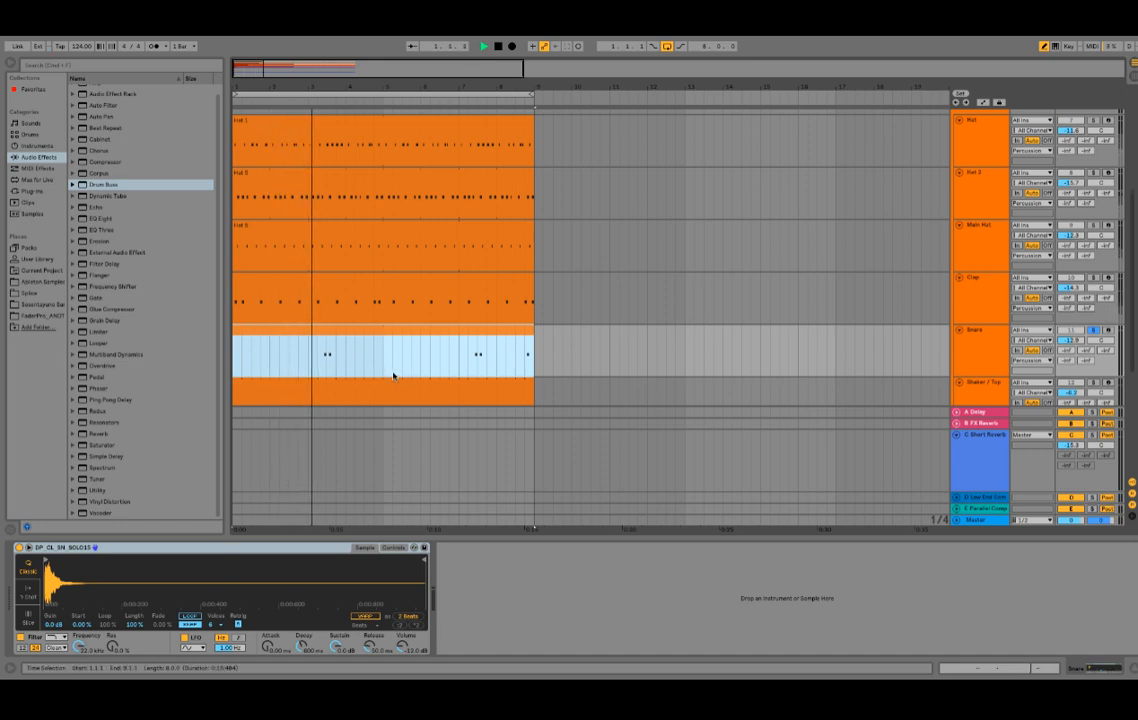
# - Solo the Shaker / Top track, show its Simpler and zoom in on the start of the sample
pyautogui.scroll(-2, 1028, 305)
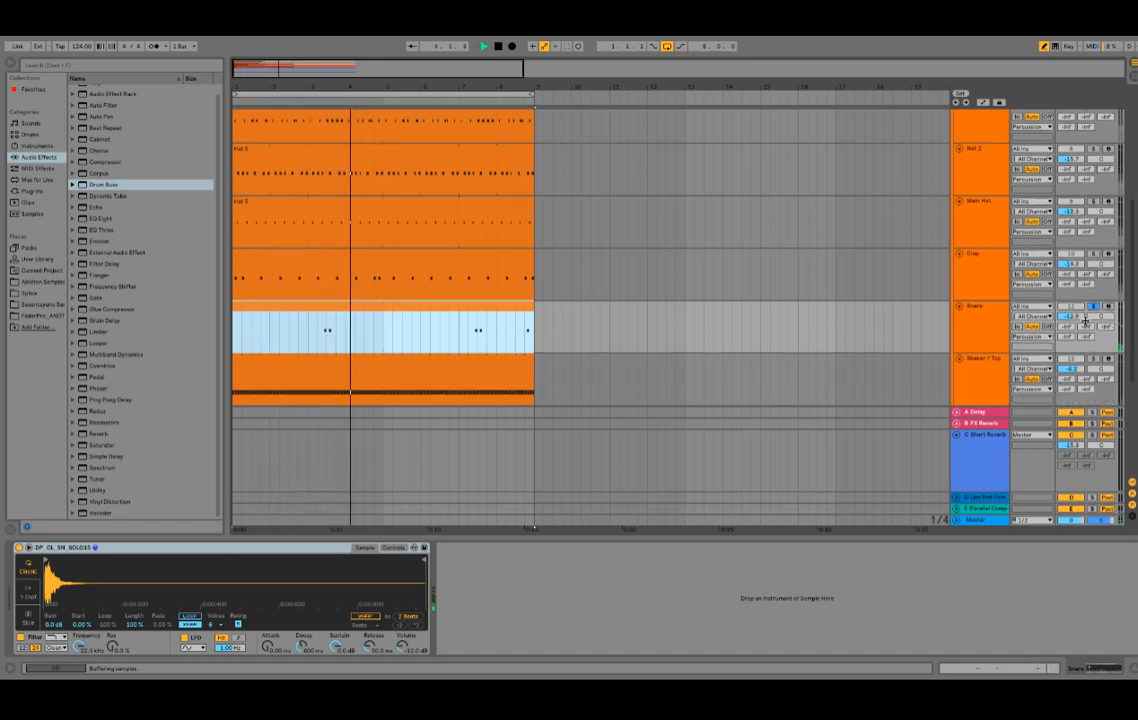
pyautogui.click(1095, 360)
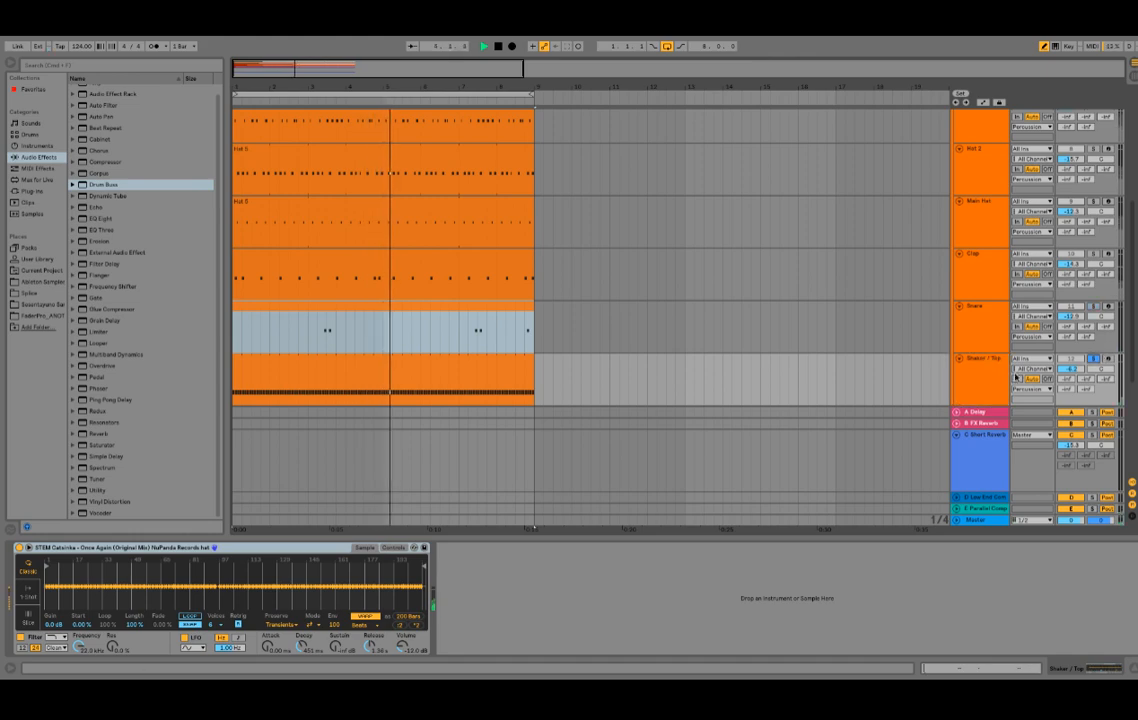
pyautogui.click(979, 370)
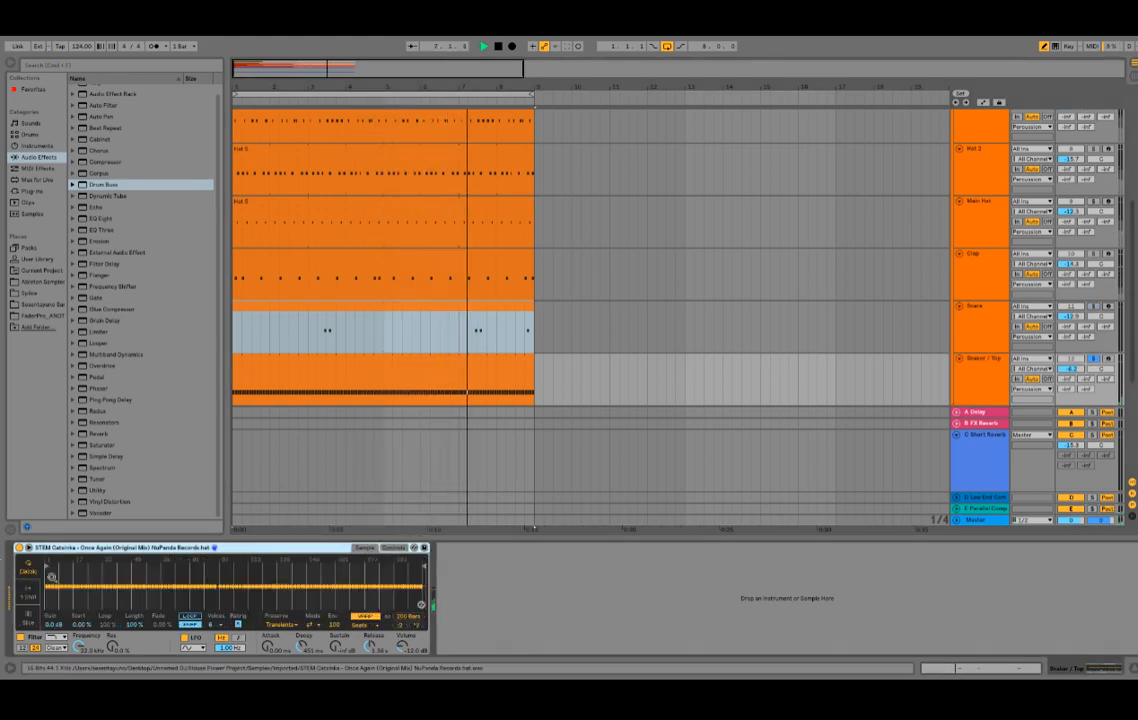
pyautogui.moveTo(51, 577); pyautogui.dragTo(70, 650)
pyautogui.moveTo(70, 590); pyautogui.dragTo(150, 620)
# - Open the Shaker / Top clip and check which groove is chosen for it
pyautogui.click(422, 357)
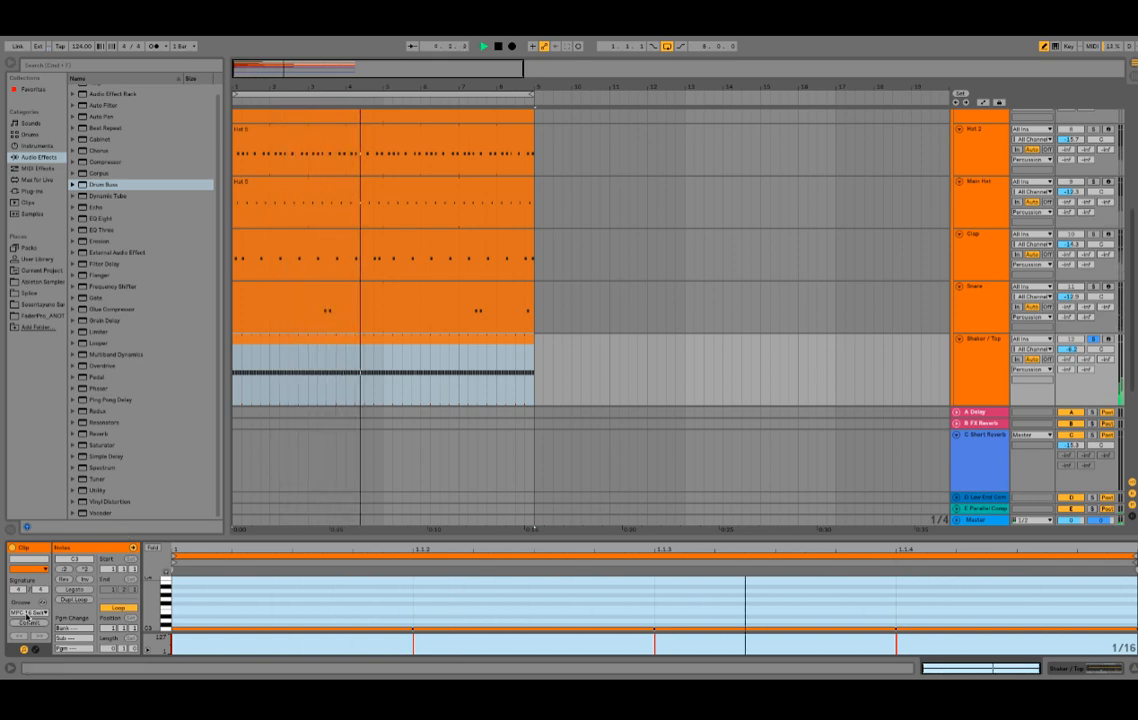
pyautogui.click(28, 612)
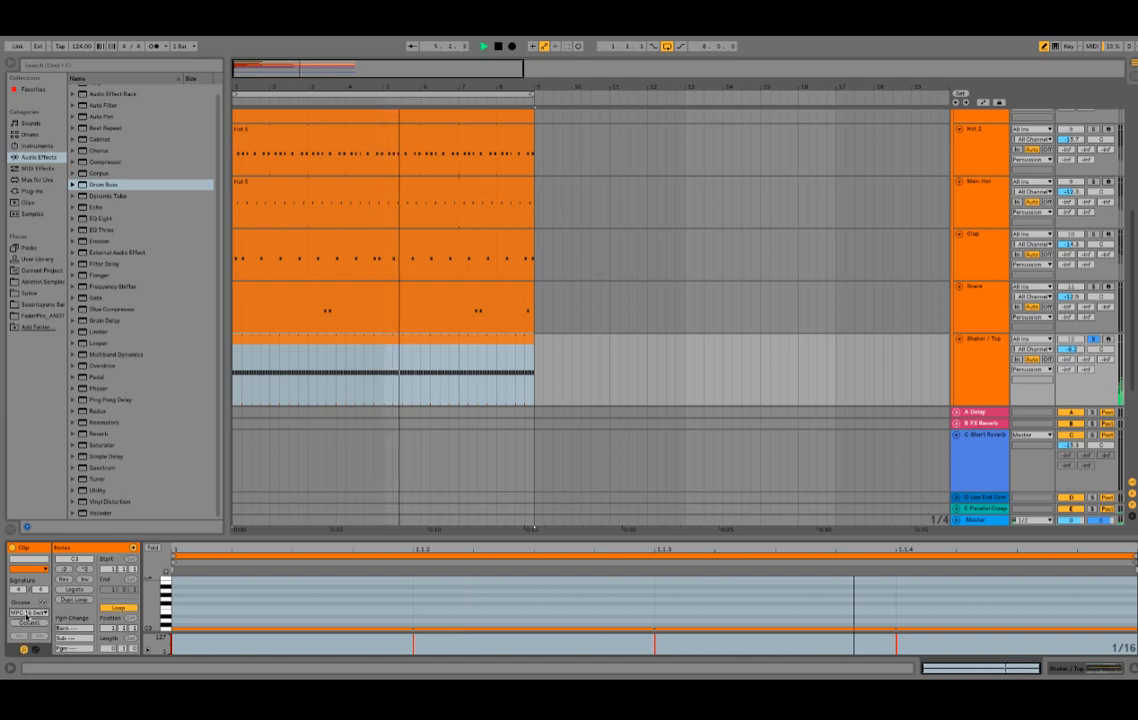
pyautogui.click(29, 613)
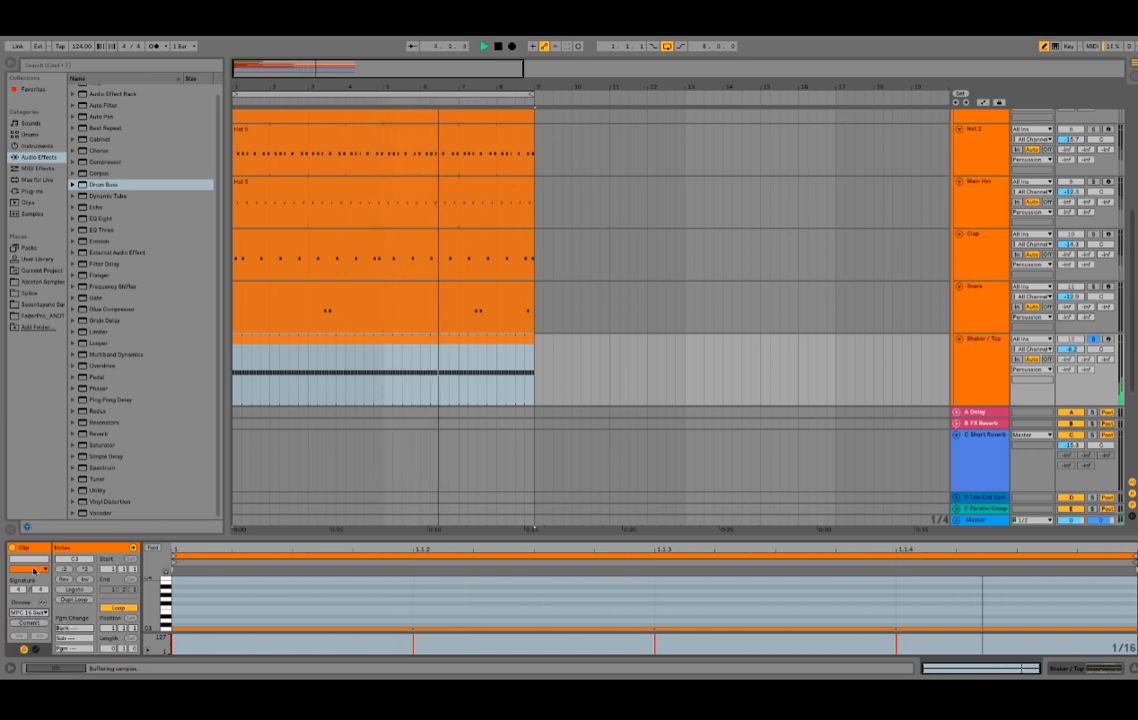
# - Search the browser for "swing" and list the matches from all categories
pyautogui.click(50, 214)
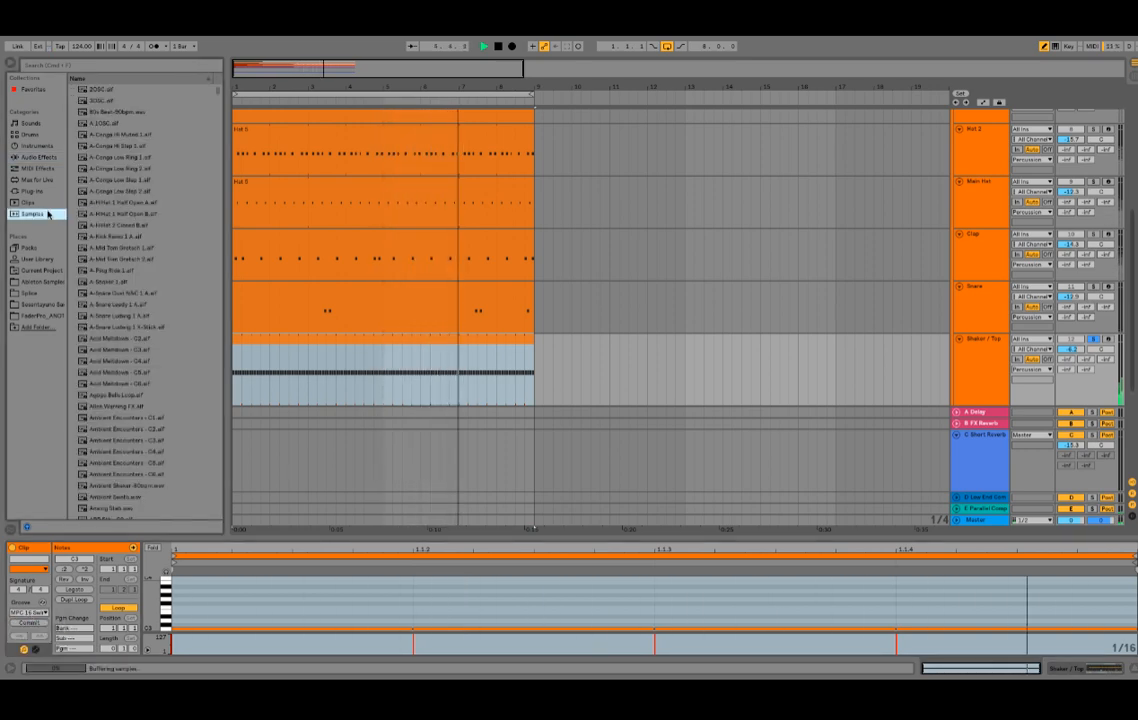
pyautogui.click(109, 66)
pyautogui.write('noing')
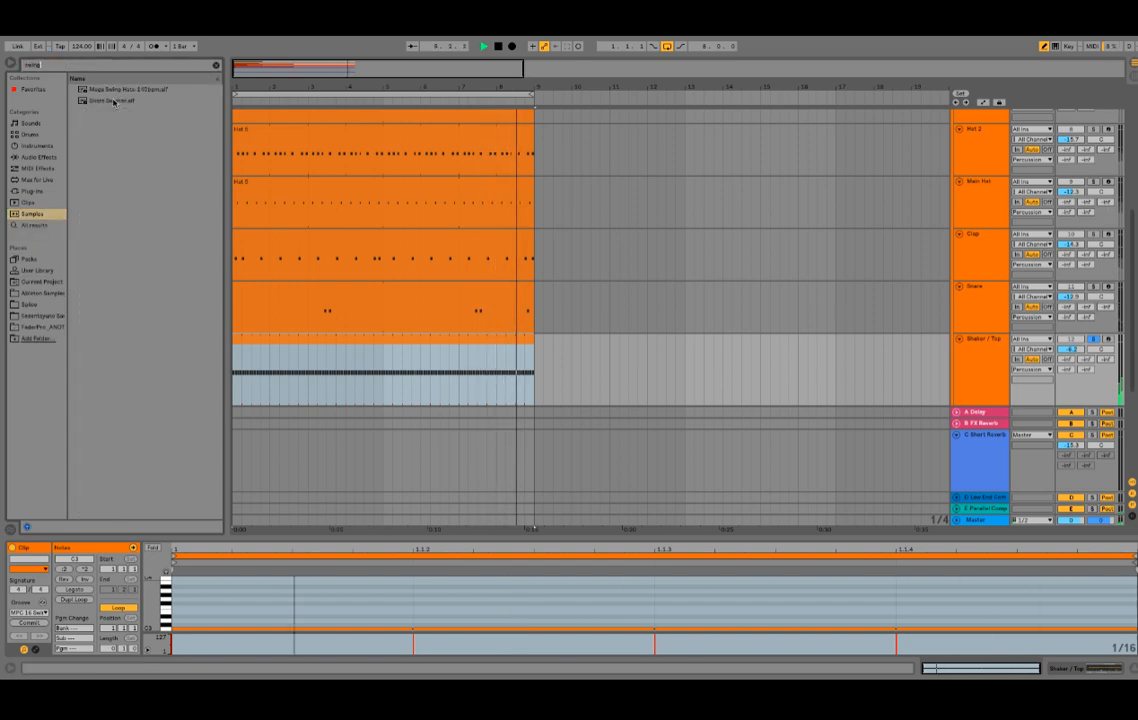
pyautogui.click(38, 225)
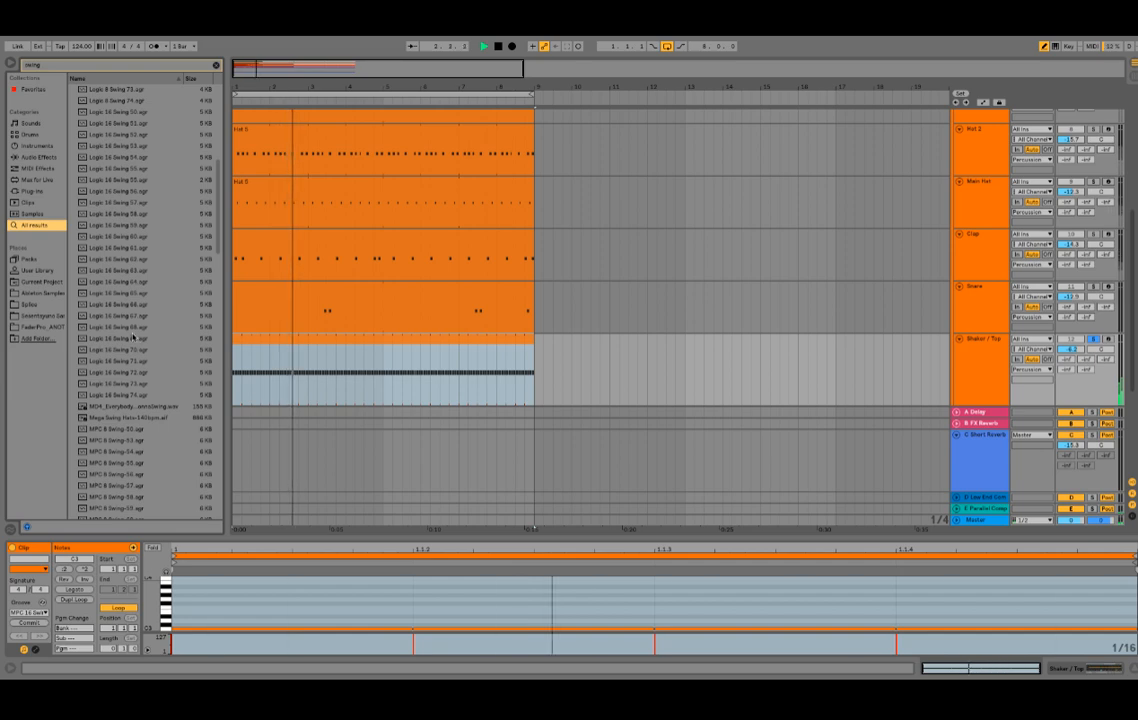
# - Try the Logic 16 Swing 61 groove on the Shaker / Top clip, and set the clip's groove back to MPC 16 Swing
pyautogui.click(133, 338)
pyautogui.click(136, 305)
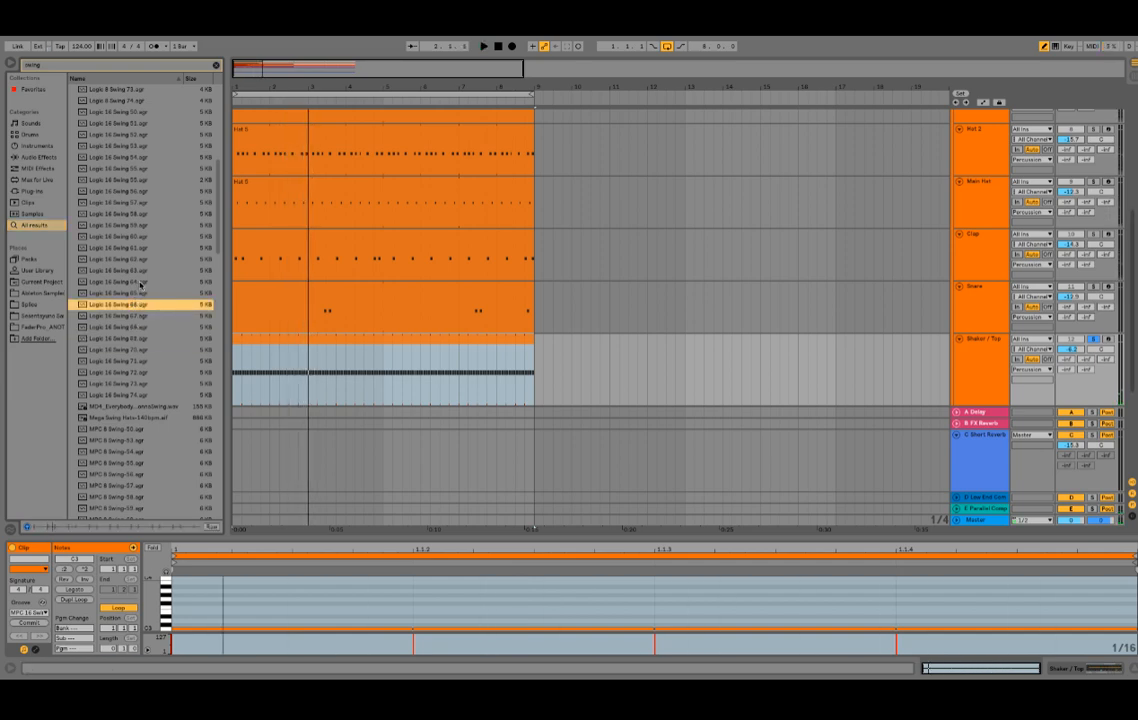
pyautogui.click(141, 260)
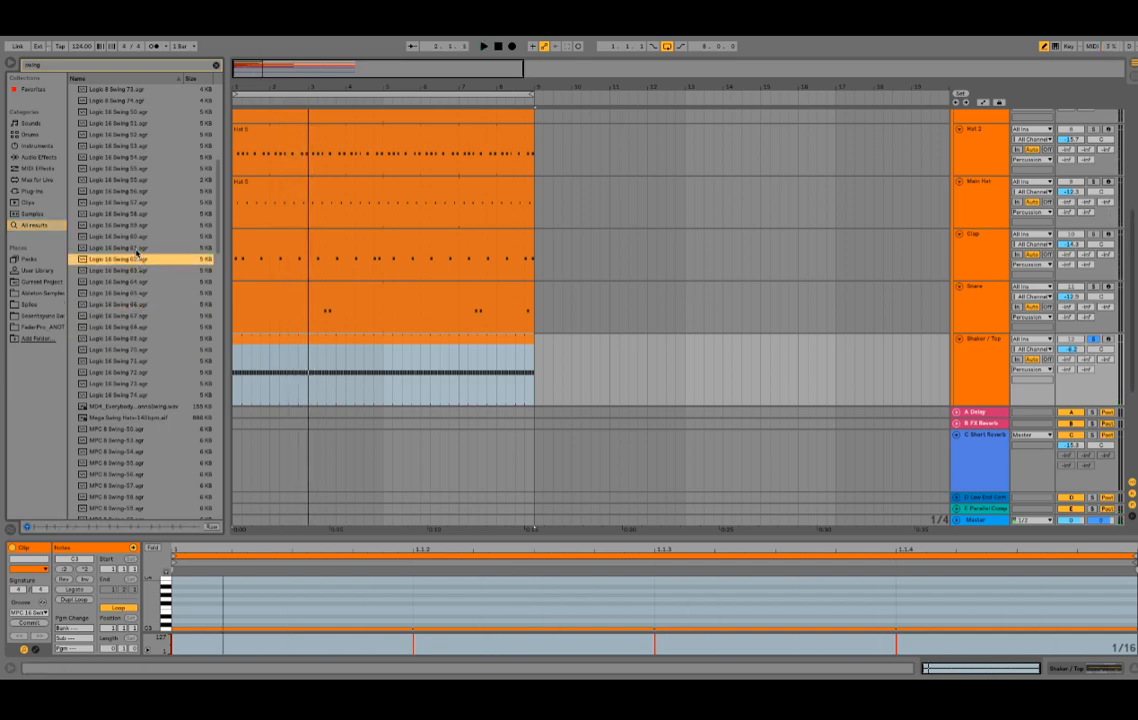
pyautogui.click(141, 248)
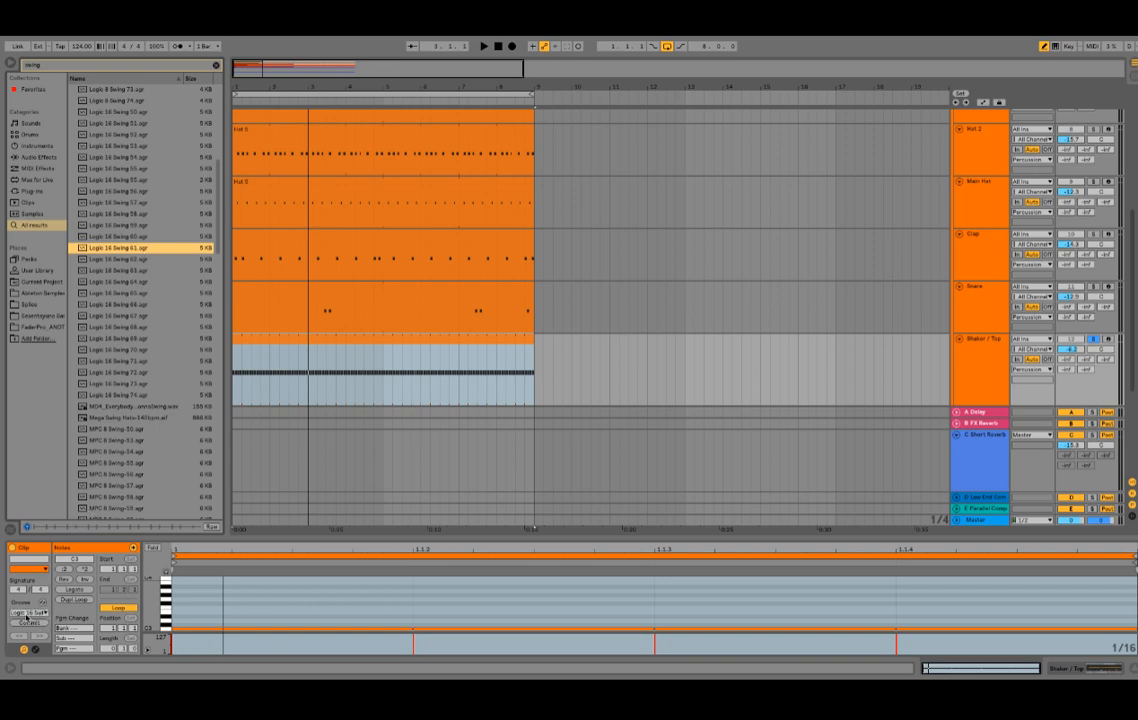
pyautogui.click(30, 613)
pyautogui.click(30, 613)
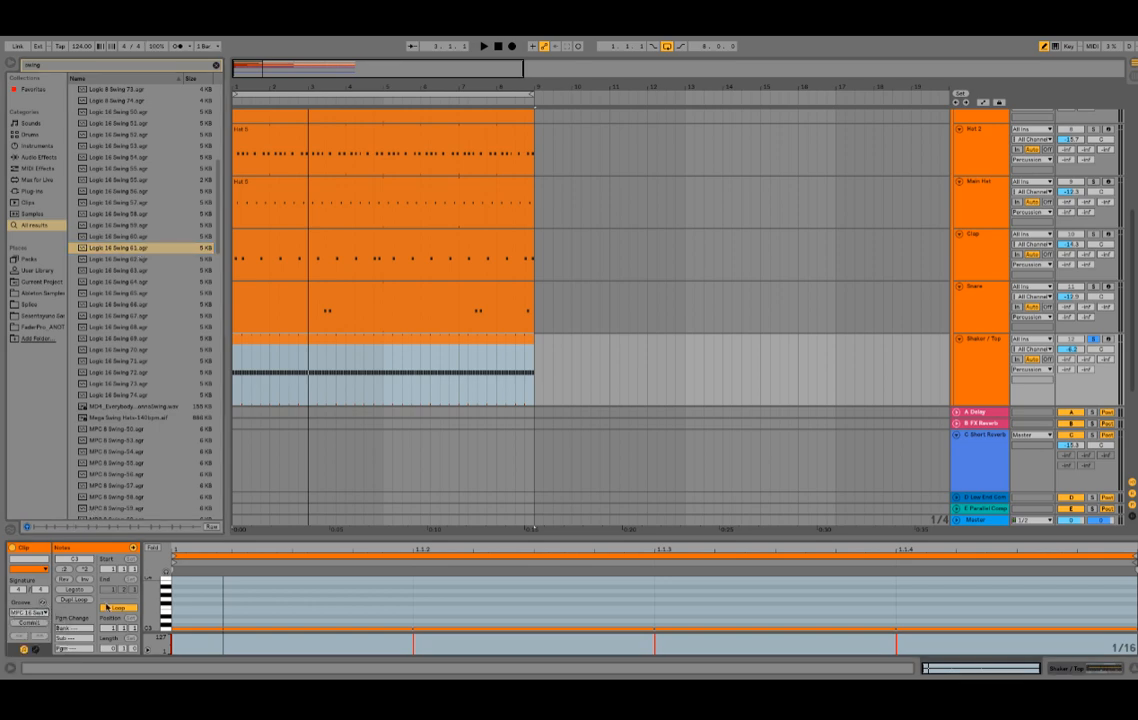
# - Show the Shaker / Top Simpler, clear the track's solo and play all the drums together from the start
pyautogui.click(981, 356)
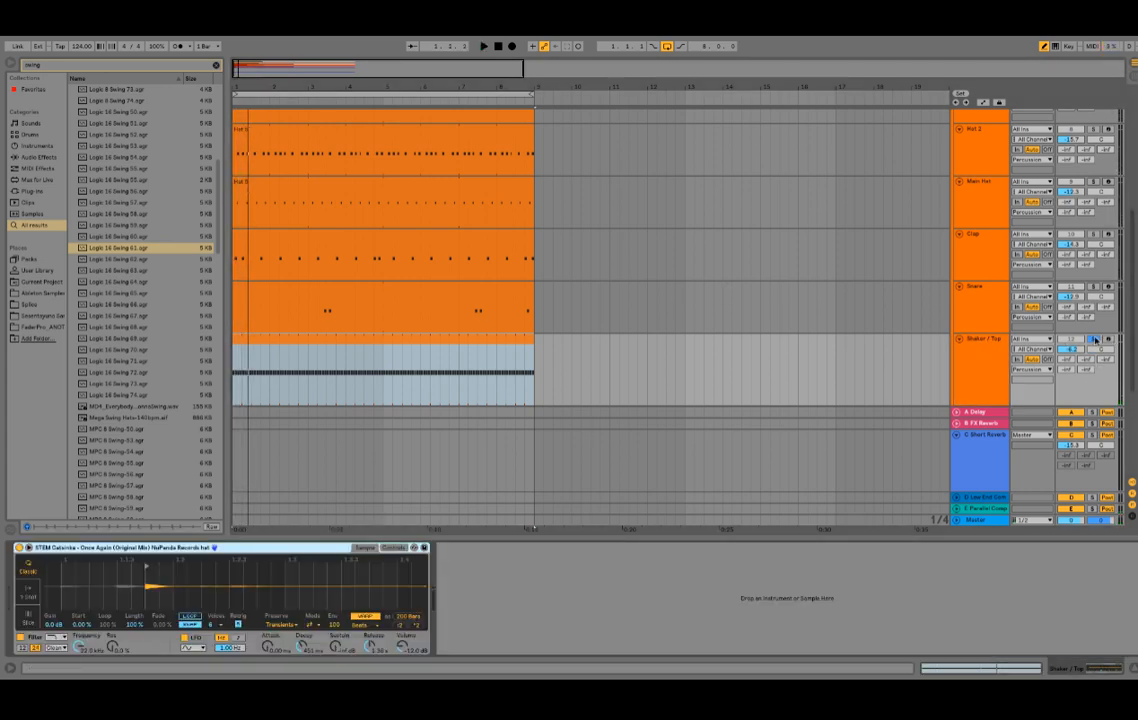
pyautogui.press('space')
pyautogui.scroll(5, 1015, 378)
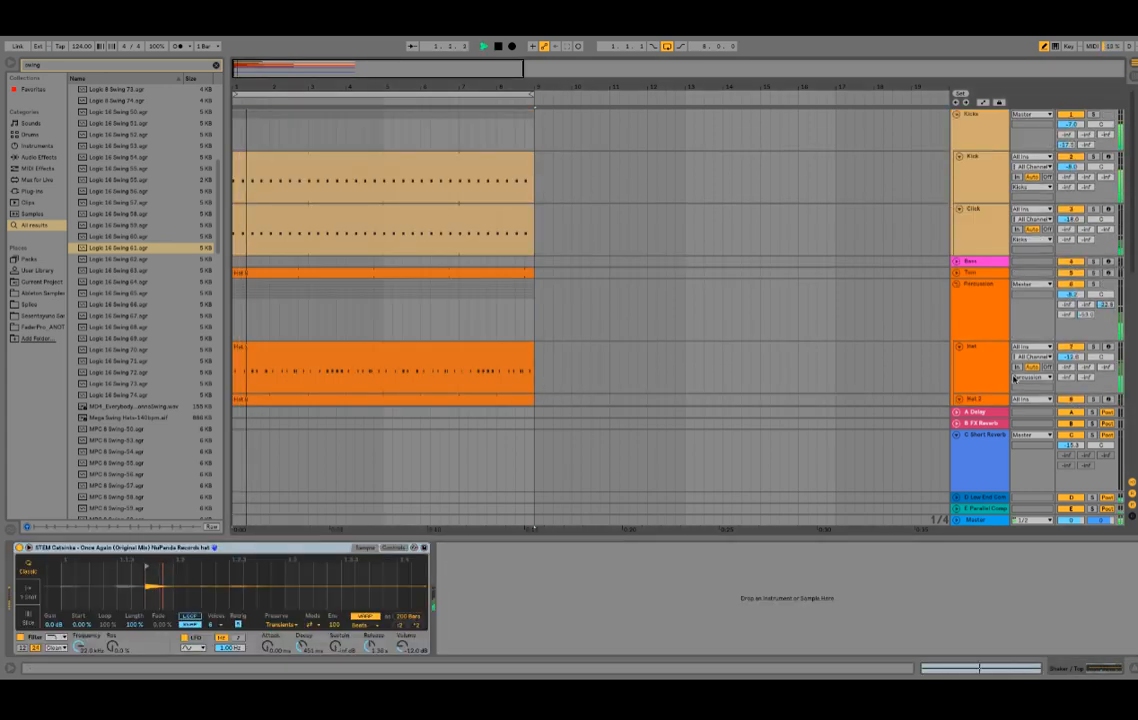
# - Fold the Percussion group, unfold the Tom track and open its clip to show the notes
pyautogui.click(957, 285)
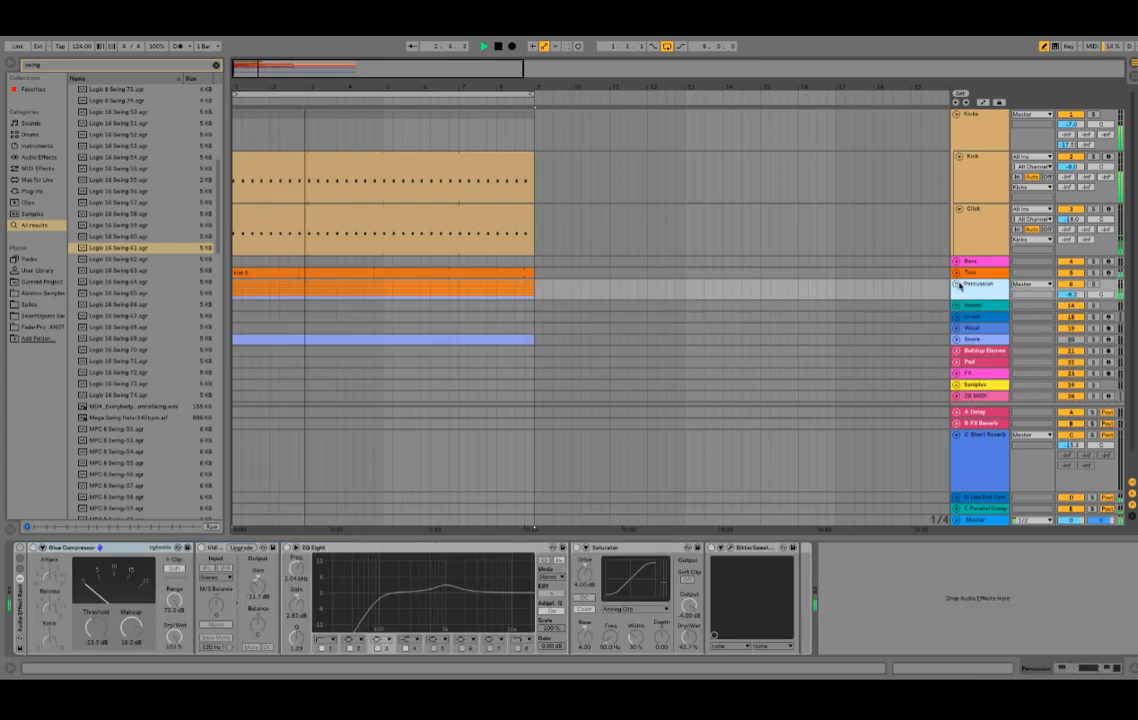
pyautogui.click(956, 272)
pyautogui.click(340, 300)
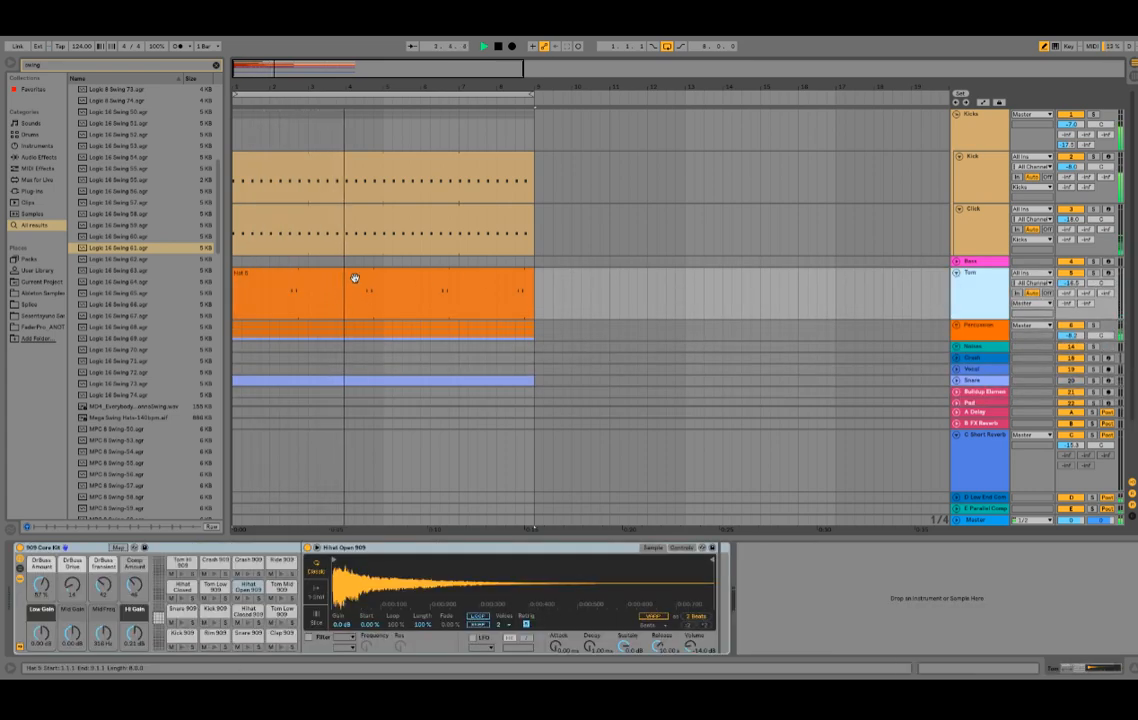
pyautogui.doubleClick(356, 279)
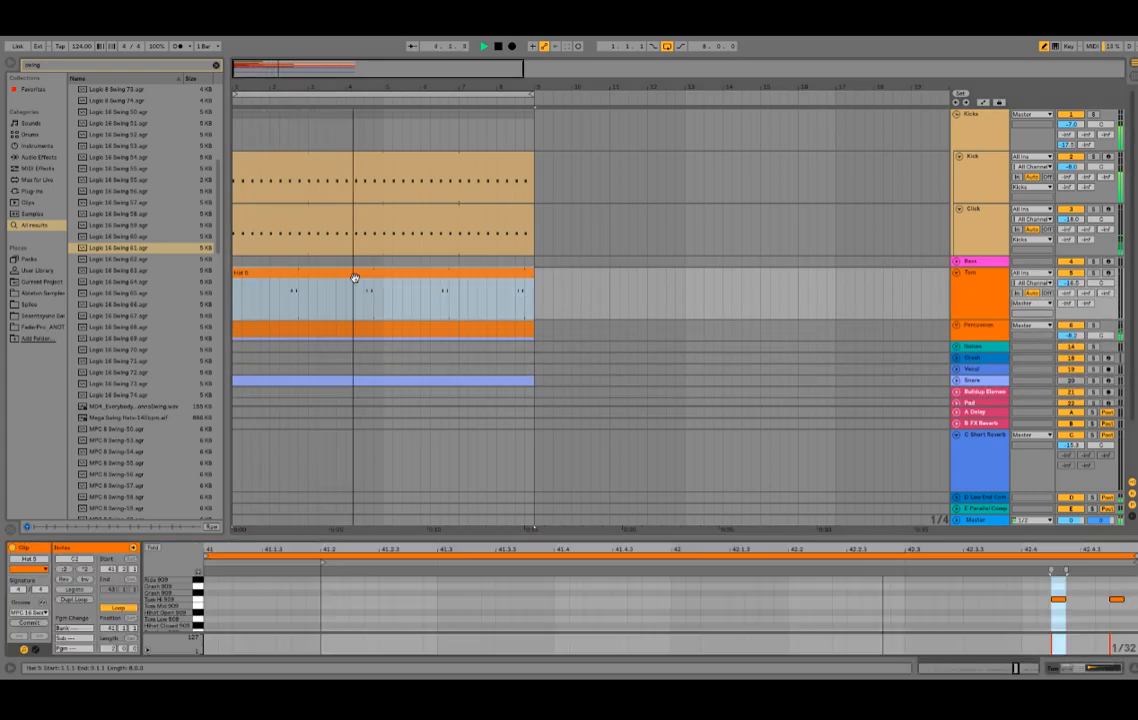
# - Duplicate the Tom clip's loop and select the first Tom Hi 909 note of each pair in turn
pyautogui.click(74, 600)
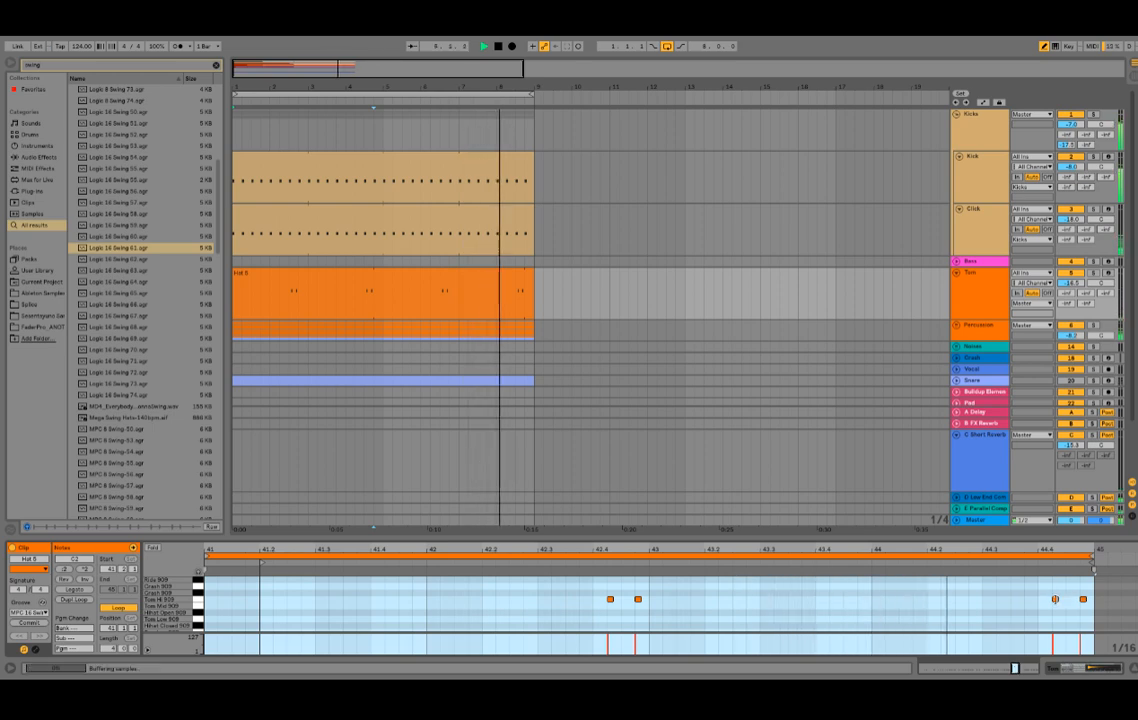
pyautogui.click(1057, 601)
pyautogui.click(1056, 600)
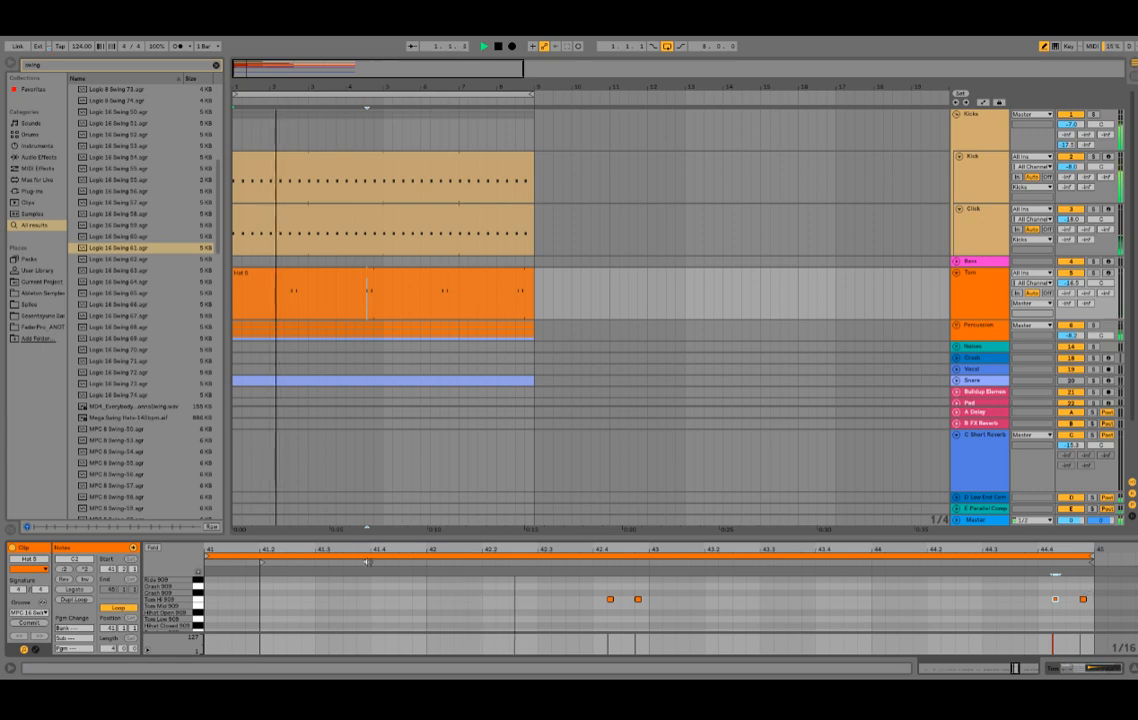
pyautogui.click(610, 599)
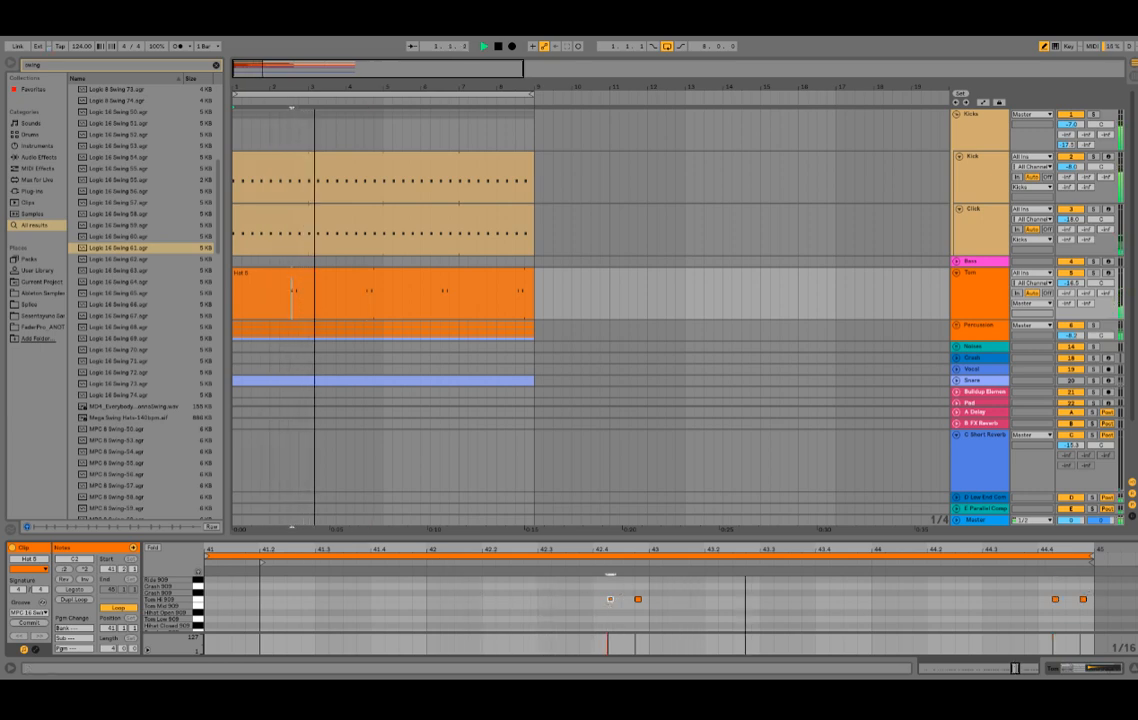
# - Fold the Tom track and unfold the Percussion group to review its hat, clap, snare and shaker tracks
pyautogui.click(957, 272)
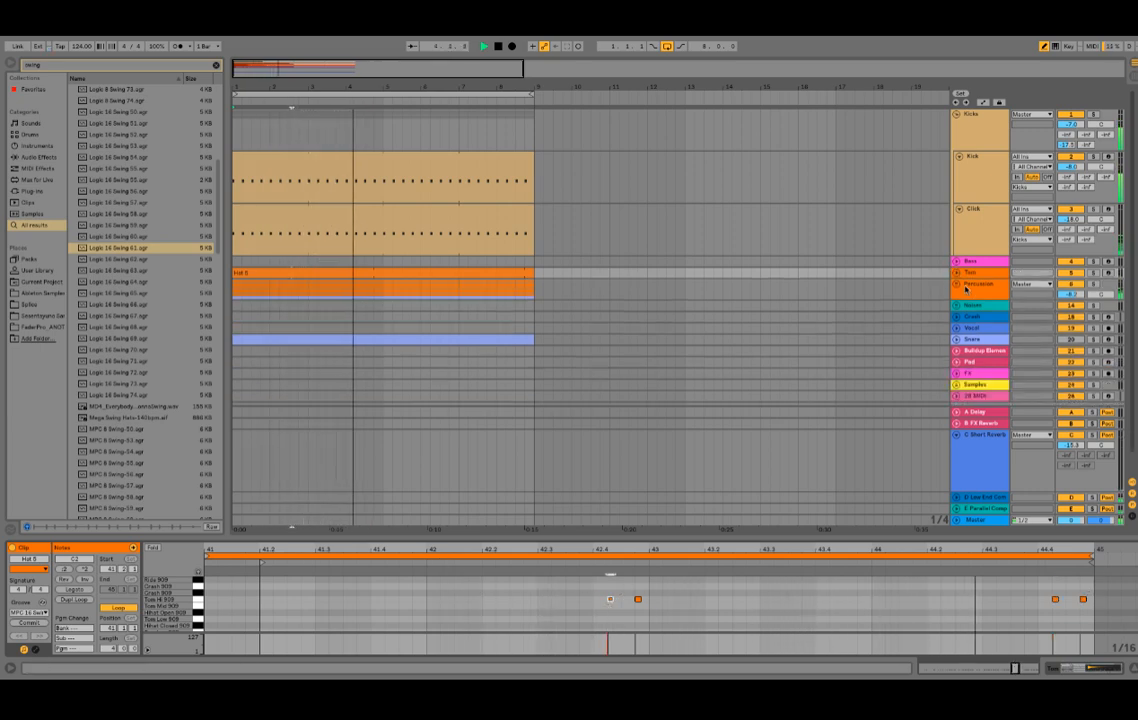
pyautogui.scroll(-2, 963, 288)
pyautogui.click(957, 262)
pyautogui.scroll(-2, 958, 268)
pyautogui.scroll(-5, 958, 272)
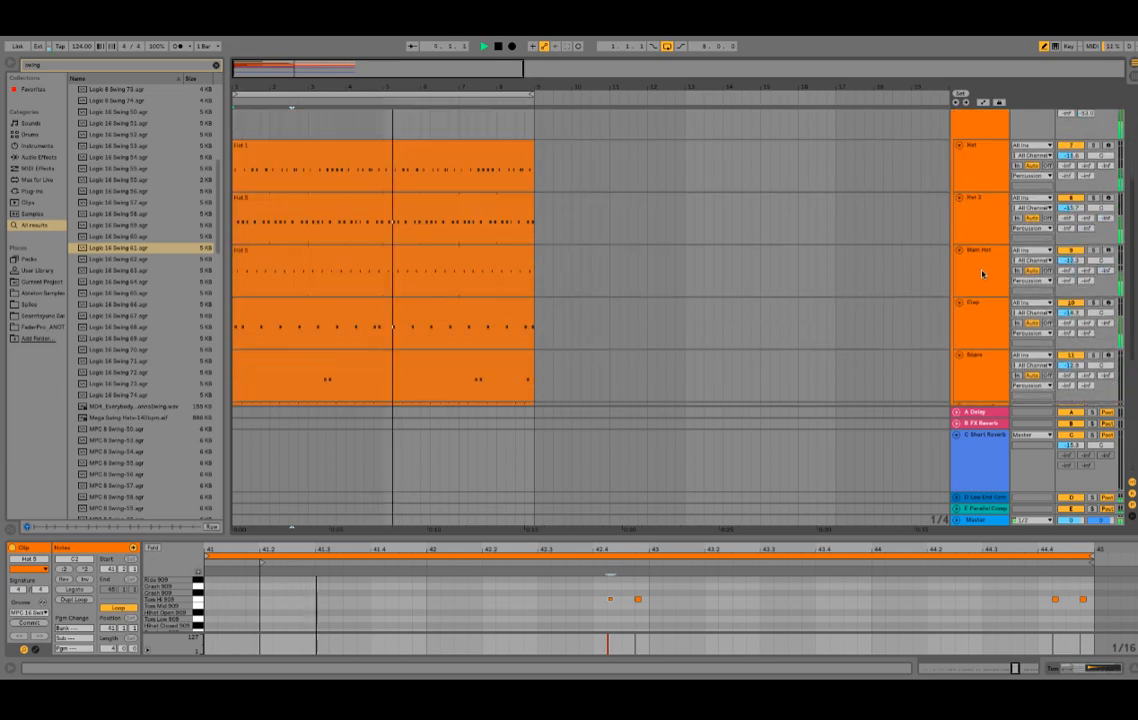
pyautogui.scroll(2, 1009, 309)
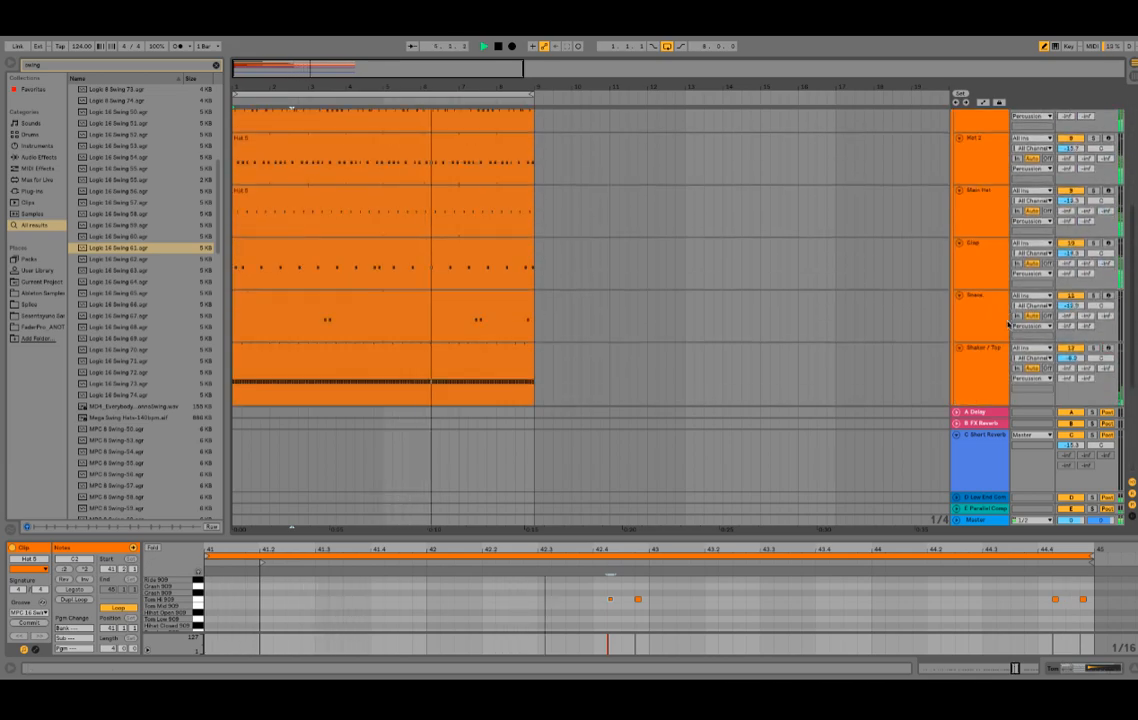
# - Stop playback and fold the Percussion and Kicks groups to tidy the arrangement
pyautogui.press('space')
pyautogui.scroll(-4, 1009, 309)
pyautogui.click(959, 278)
pyautogui.scroll(5, 993, 333)
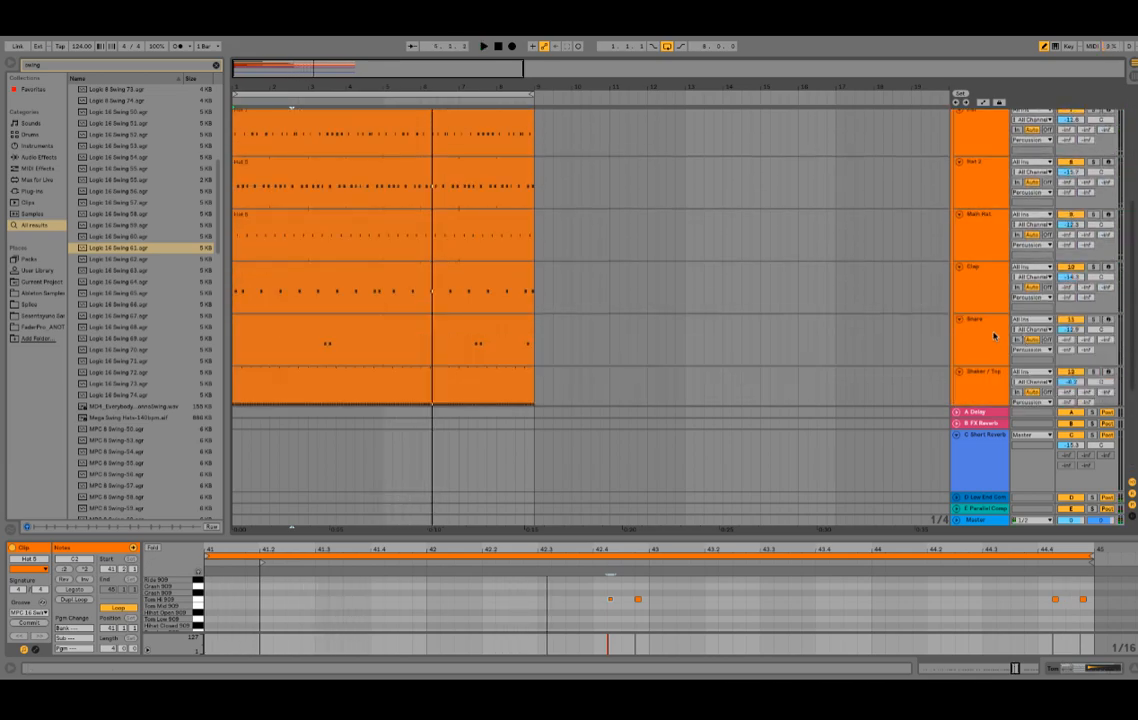
pyautogui.scroll(-2, 991, 335)
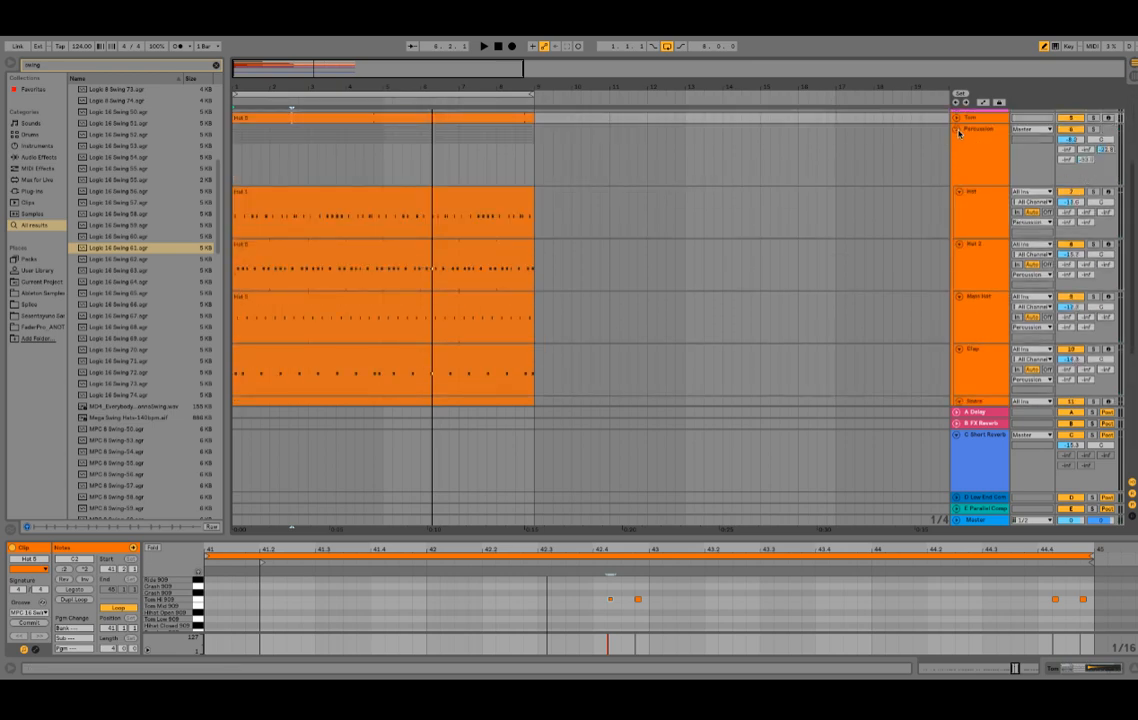
pyautogui.click(958, 132)
pyautogui.scroll(3, 927, 190)
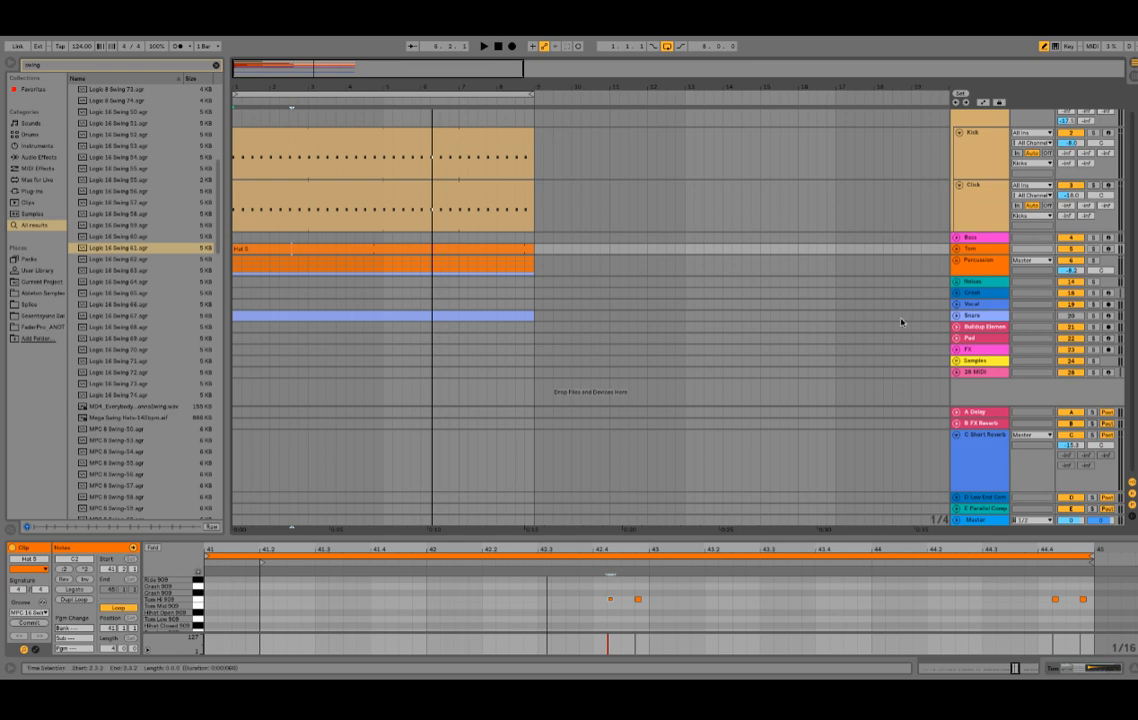
pyautogui.scroll(1, 915, 291)
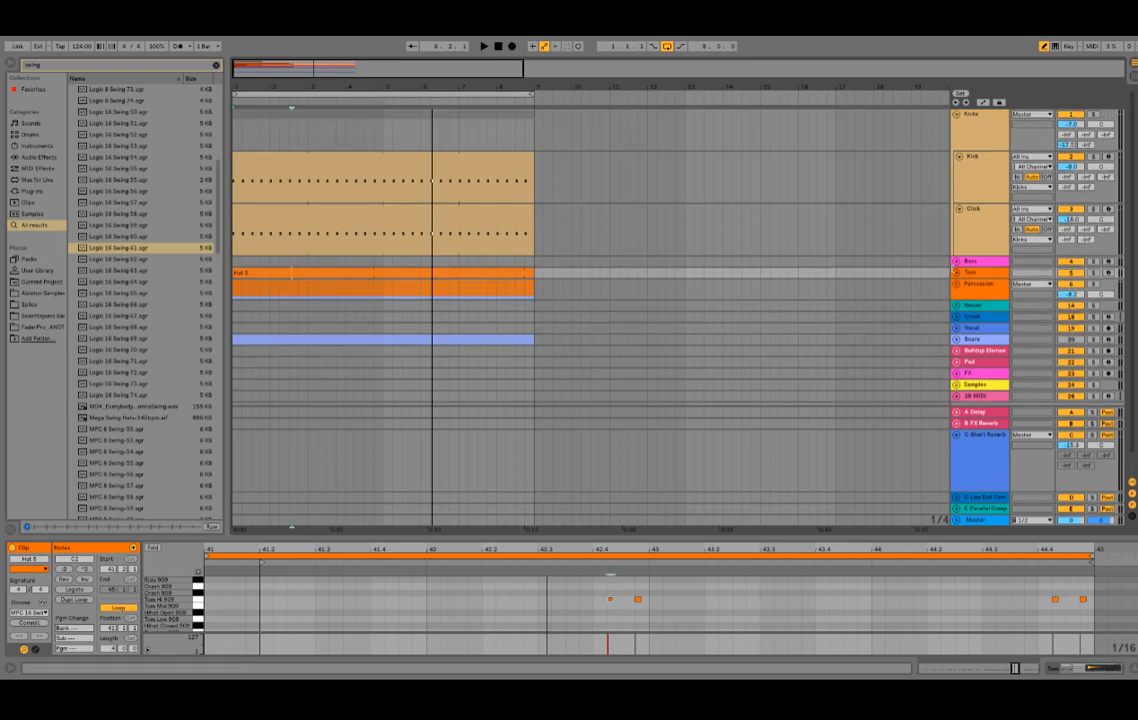
pyautogui.click(955, 118)
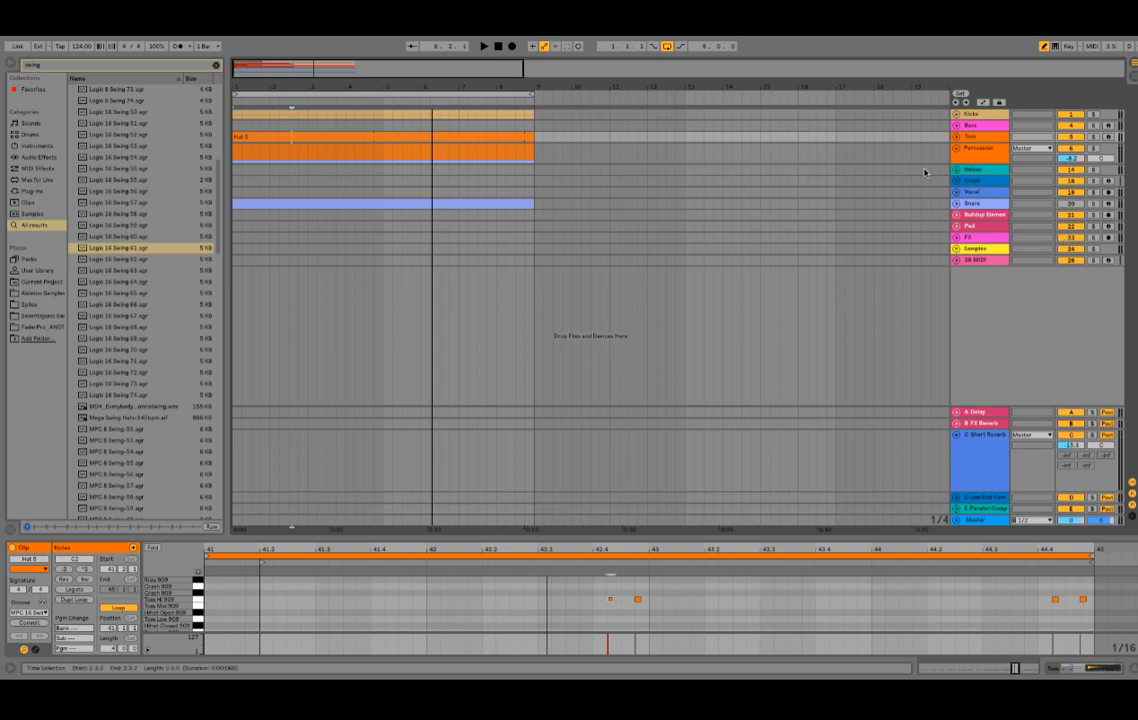
# - Check the devices on the tracks from below the Percussion group through Snare, and fold the C Short Reverb return
pyautogui.click(985, 172)
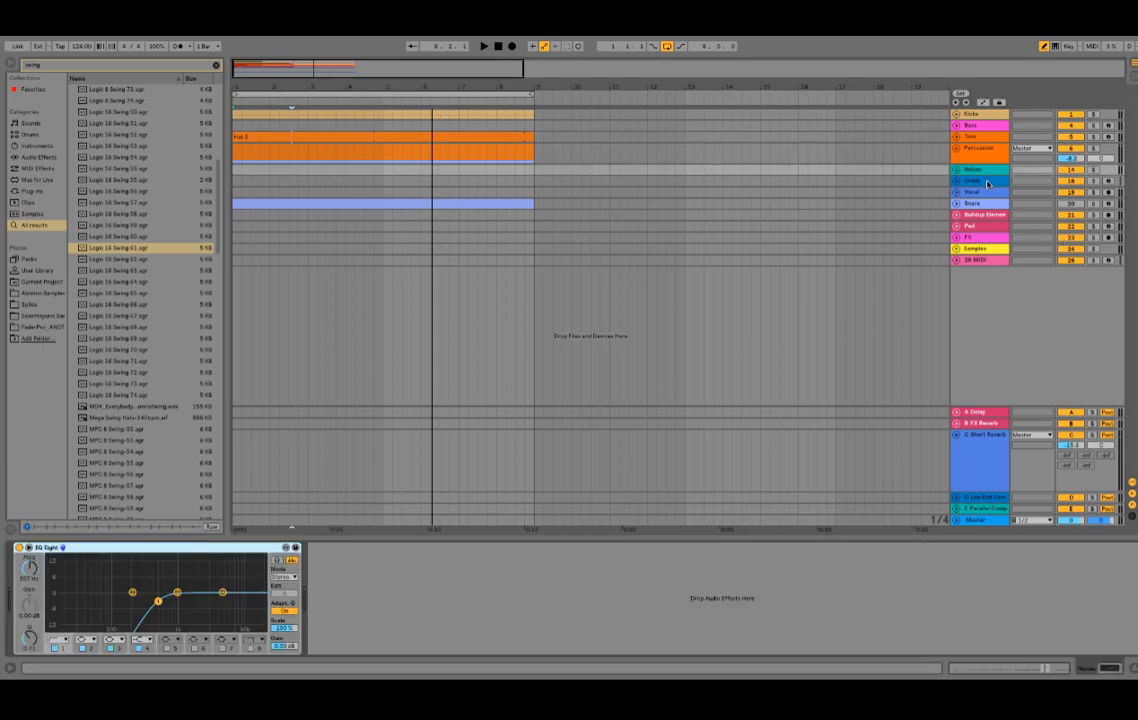
pyautogui.click(985, 181)
pyautogui.click(985, 192)
pyautogui.click(985, 203)
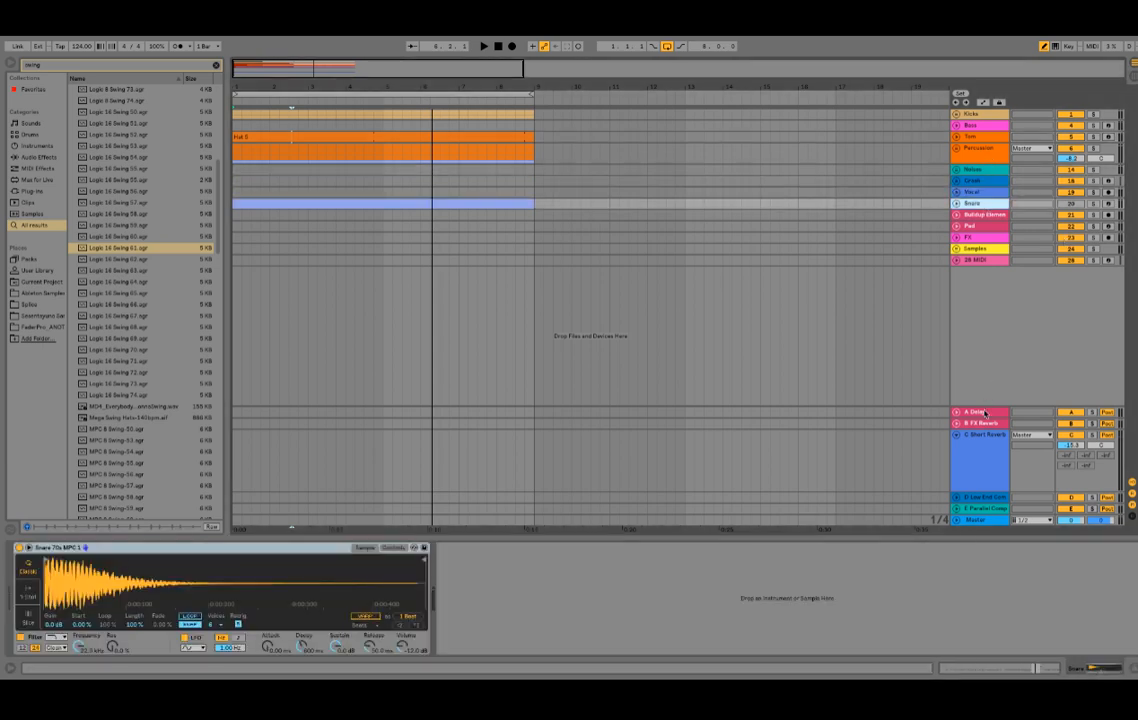
pyautogui.click(957, 436)
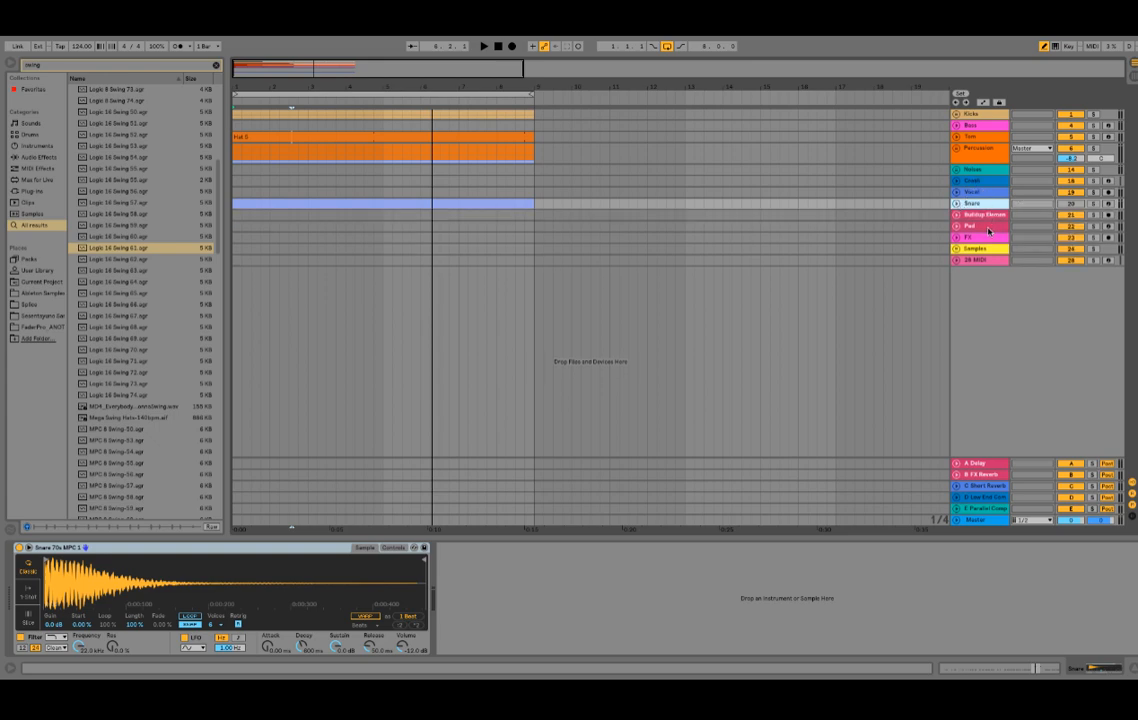
# - Delete the unused MIDI track at the end of the track list and check the tracks inside the Samples group
pyautogui.click(982, 261)
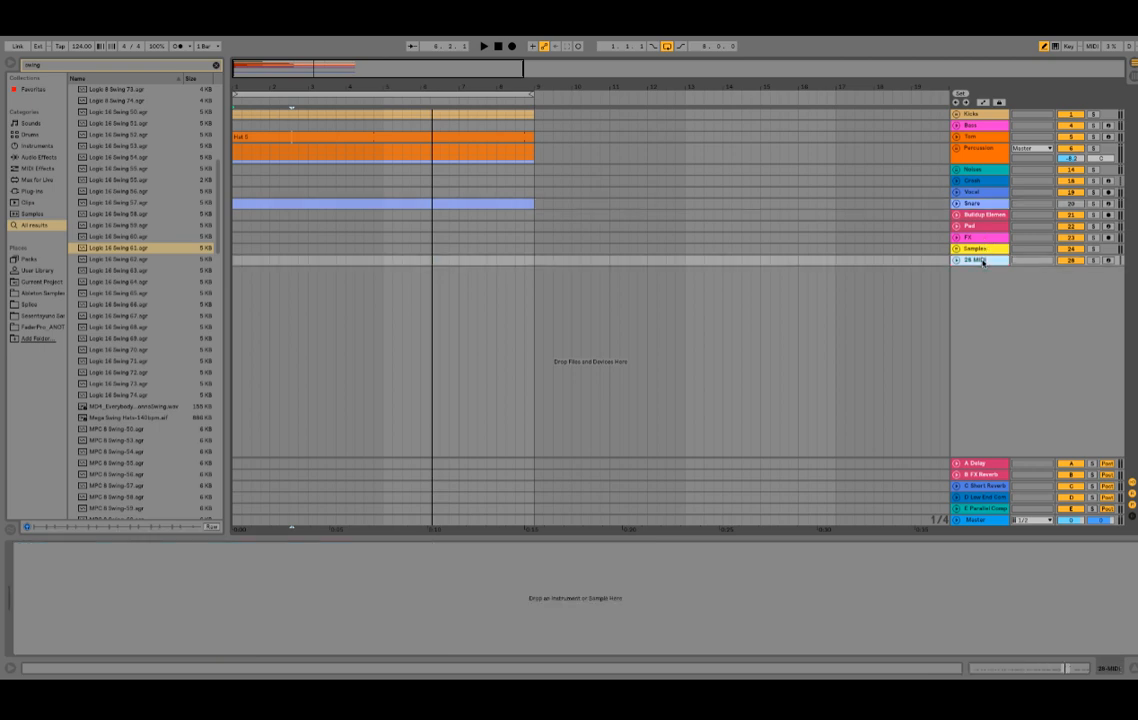
pyautogui.press('Delete')
pyautogui.click(955, 249)
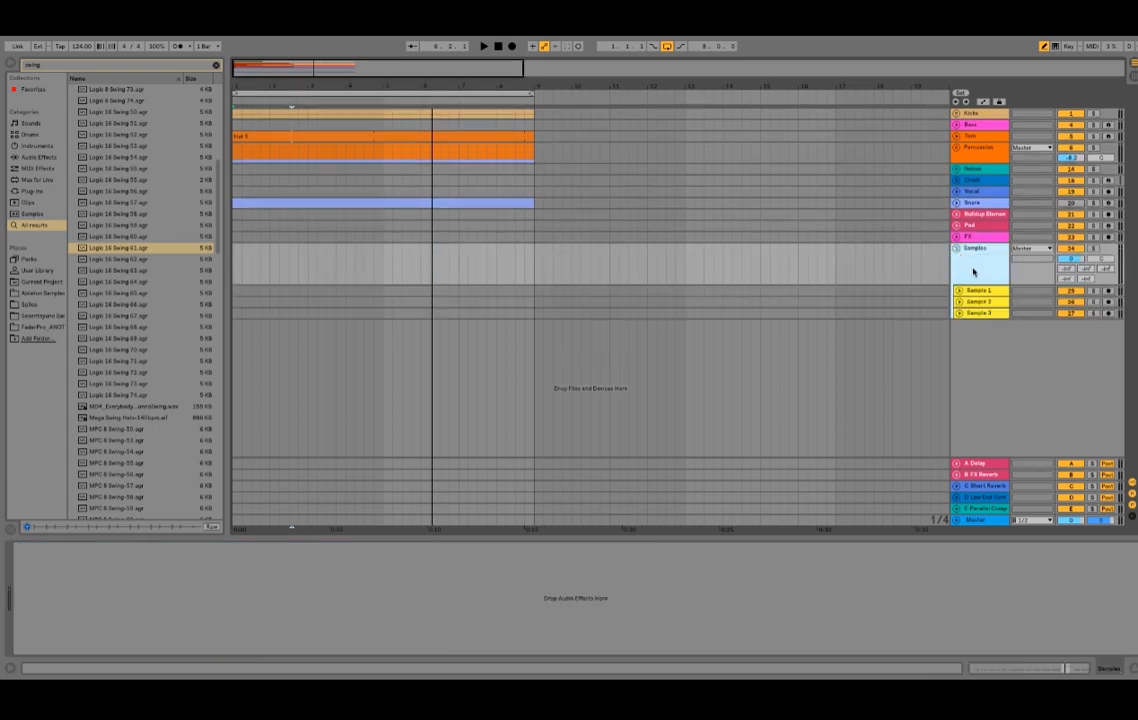
pyautogui.click(955, 249)
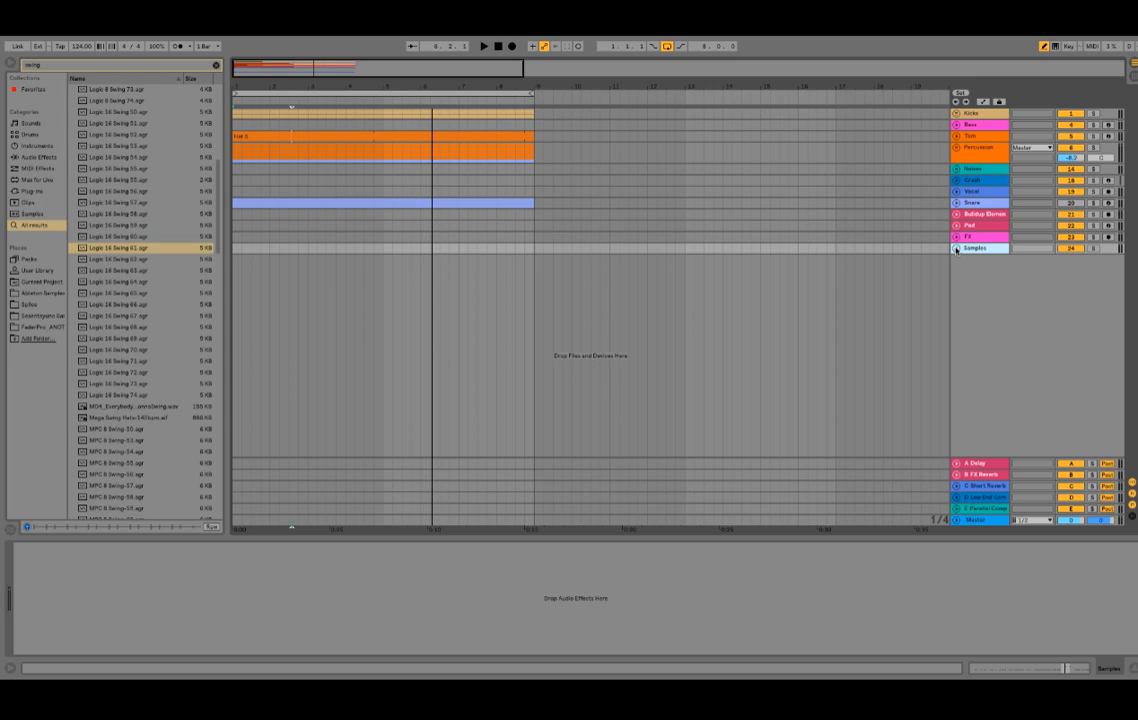
# - Unfold the Percussion group, show its Audio Effect Rack and play the drums with the rack bypassed
pyautogui.click(955, 149)
pyautogui.click(955, 149)
pyautogui.click(955, 149)
pyautogui.click(968, 150)
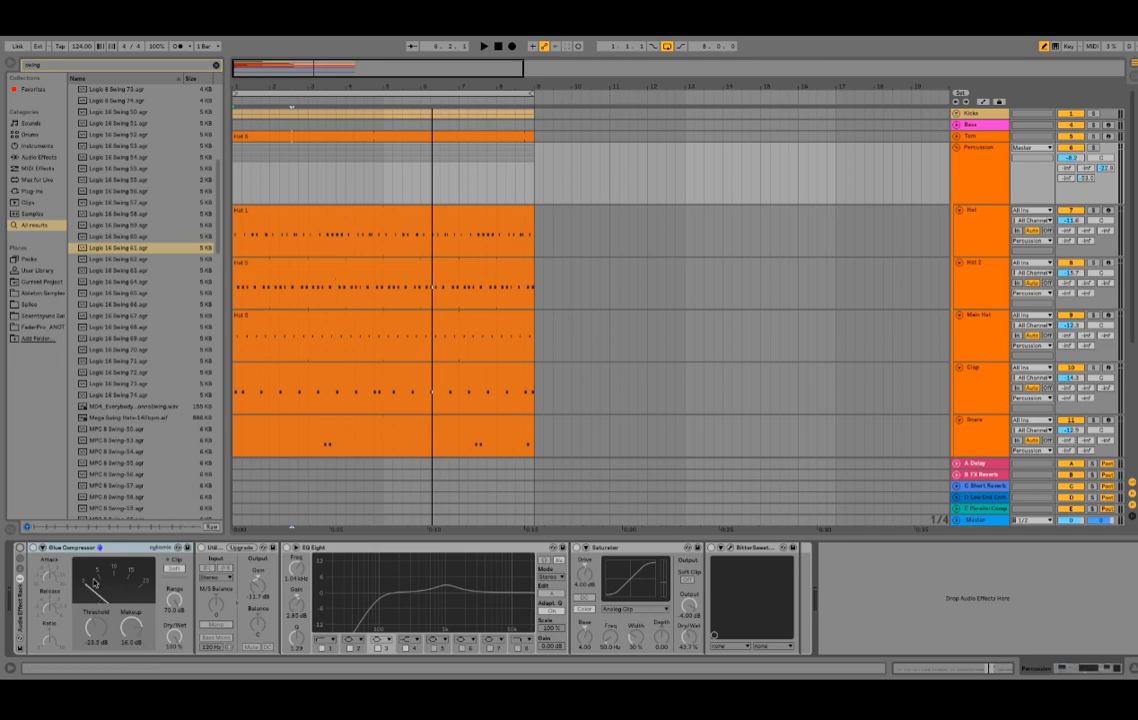
pyautogui.press('space')
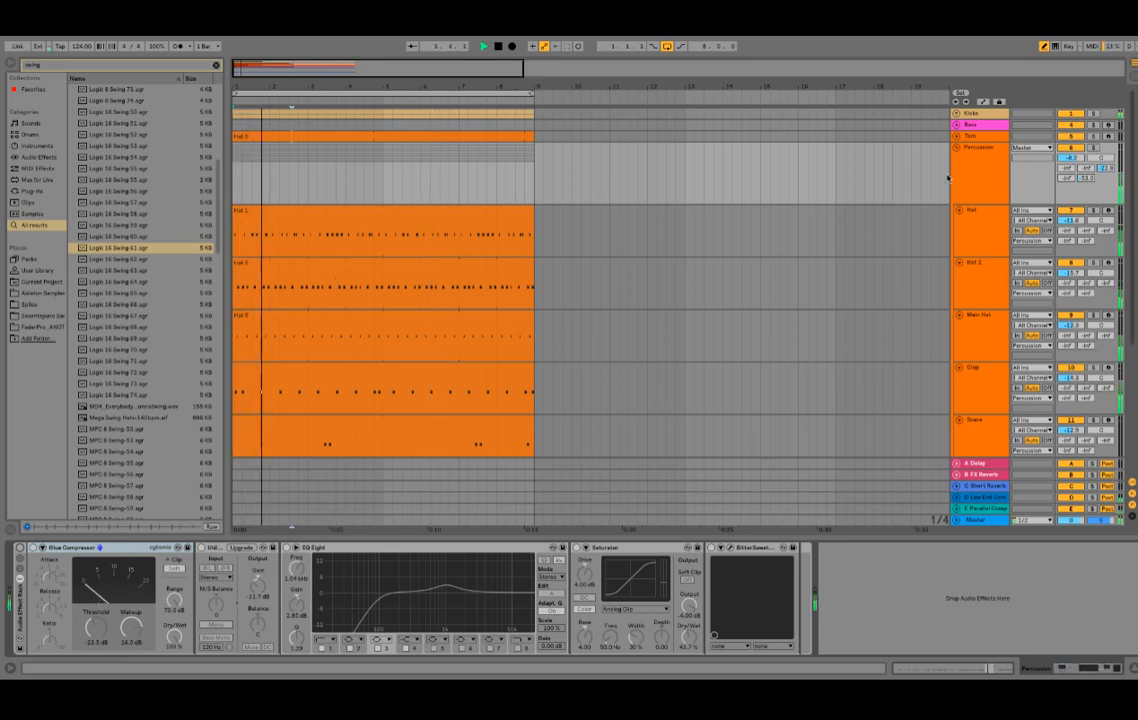
pyautogui.press('space')
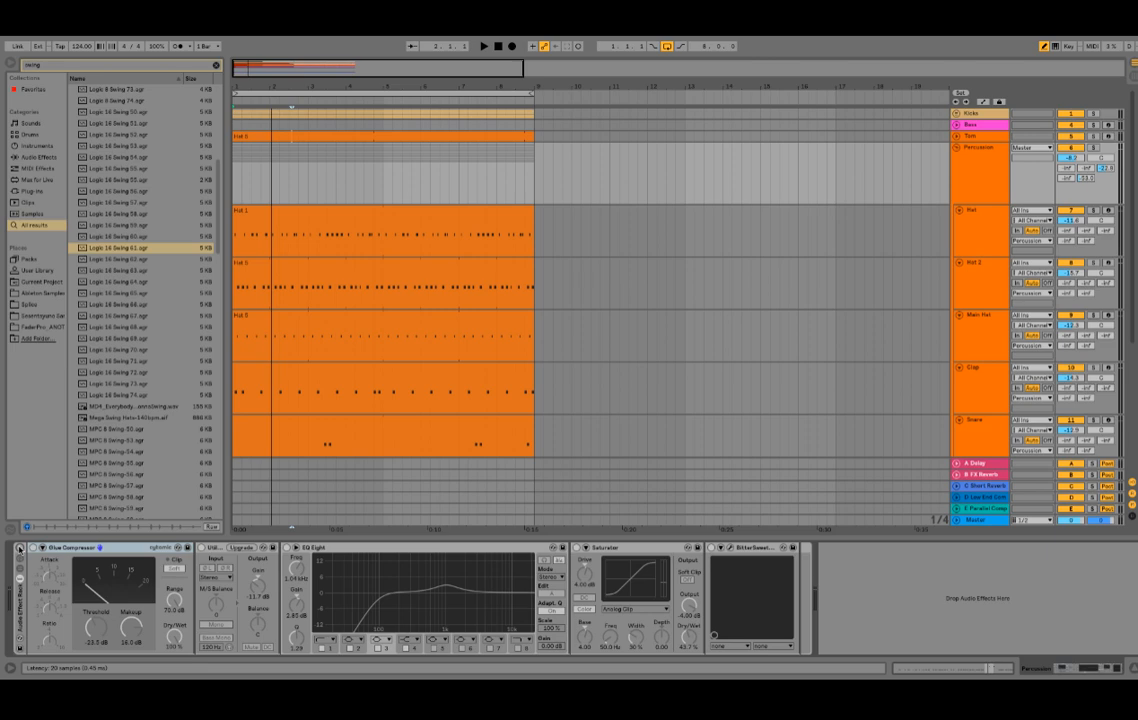
# - Enable the Percussion effect rack with only its Glue Compressor active and solo the group during playback
pyautogui.click(19, 548)
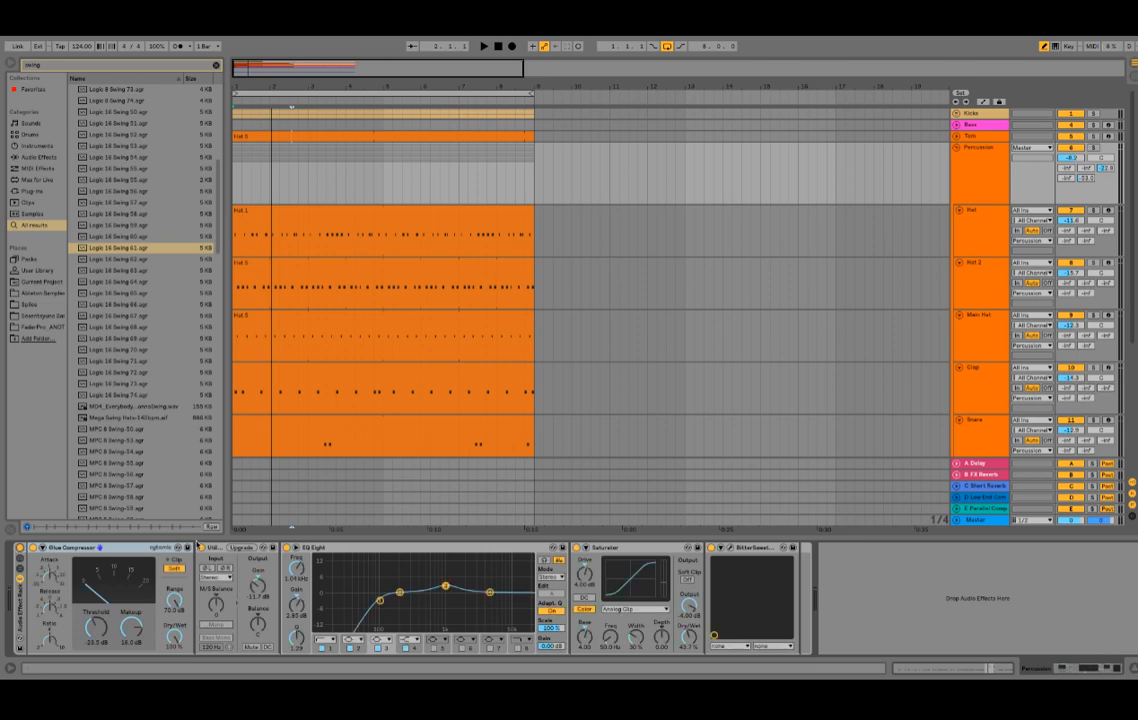
pyautogui.press('space')
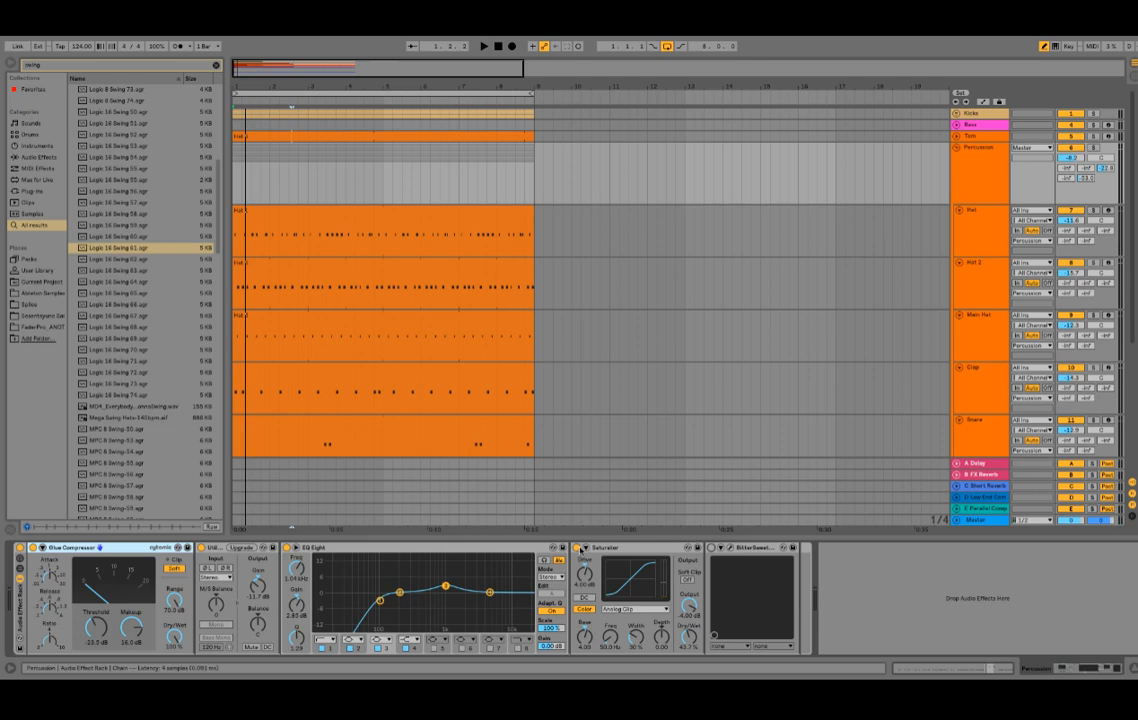
pyautogui.click(289, 548)
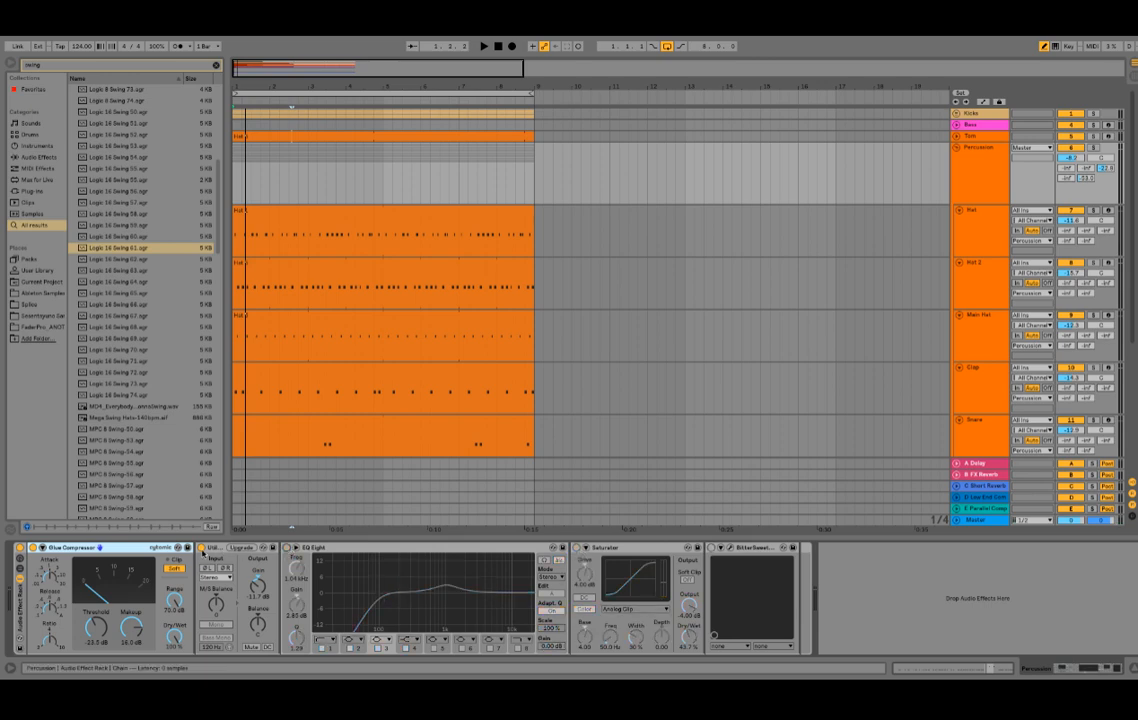
pyautogui.click(201, 549)
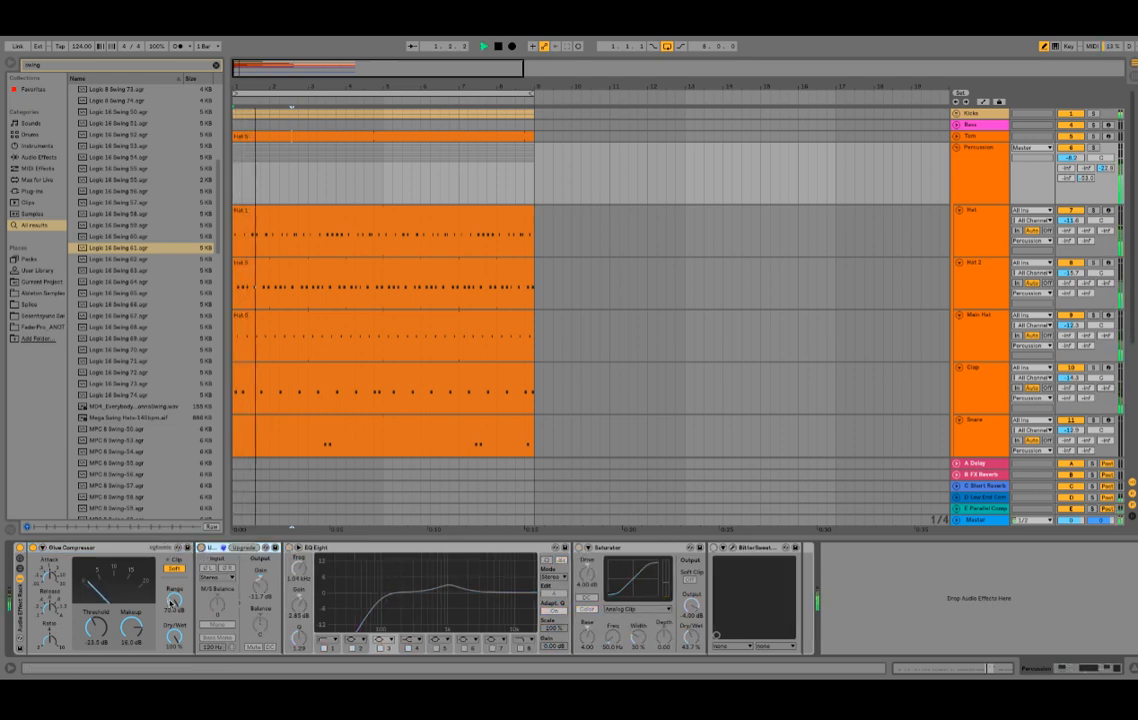
pyautogui.click(1094, 148)
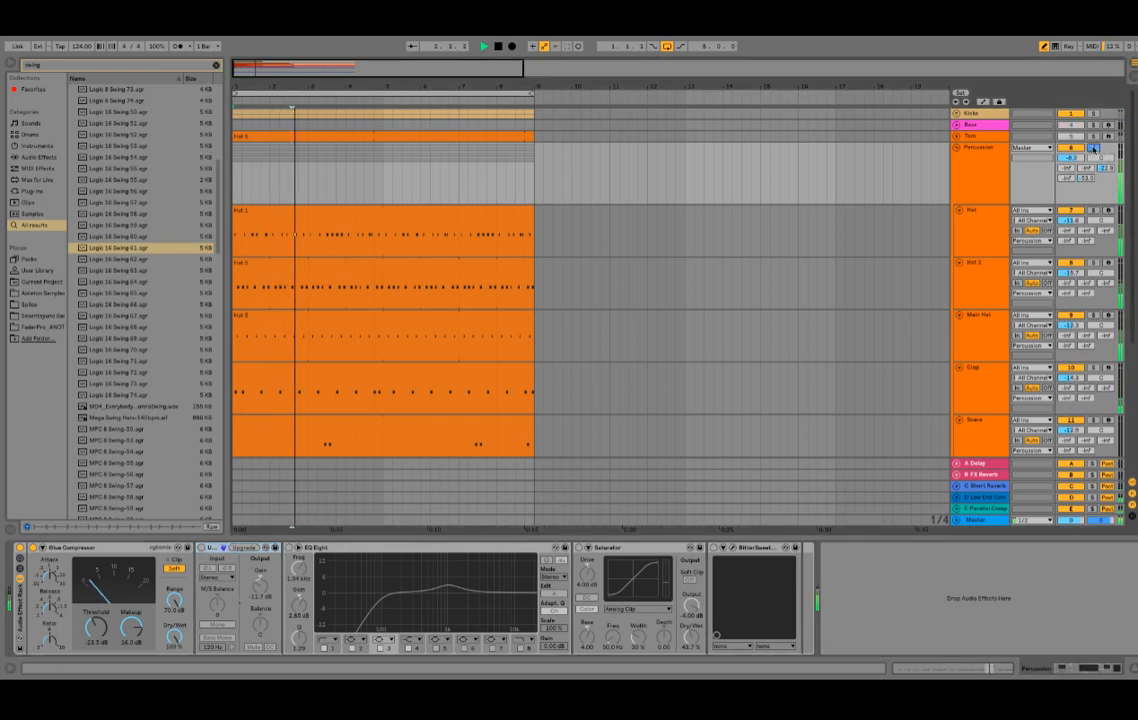
# - Play the soloed Percussion group in short passages to examine the Glue Compressor's gain reduction and makeup
pyautogui.press('space')
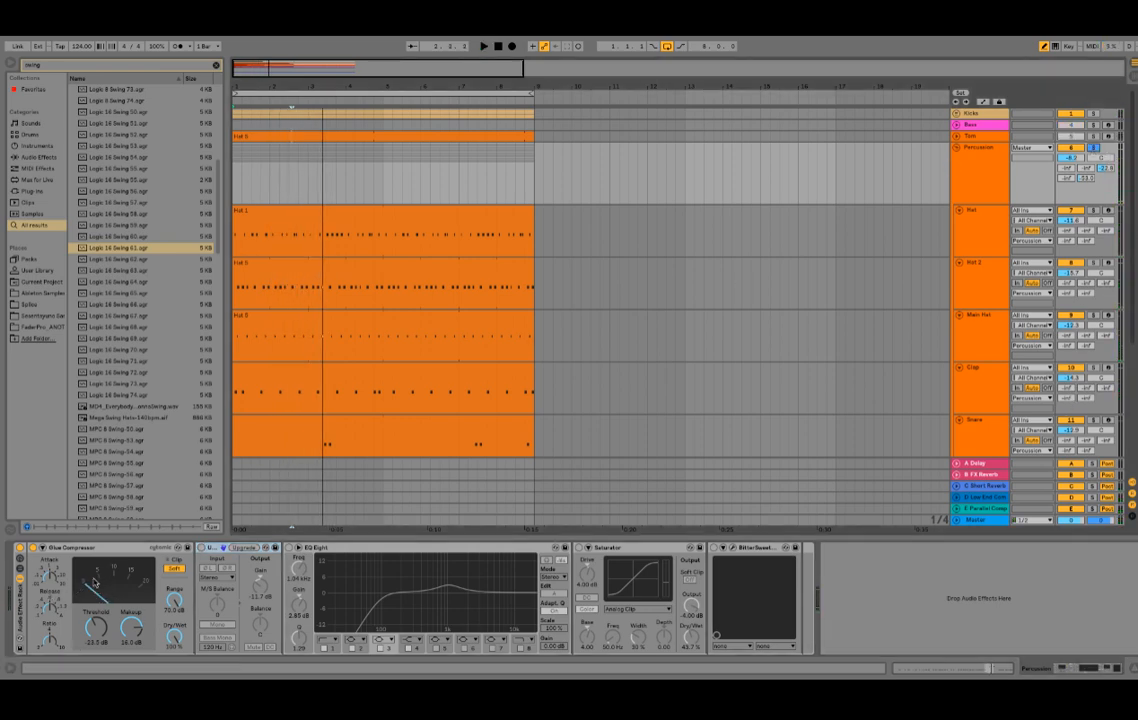
pyautogui.press('space')
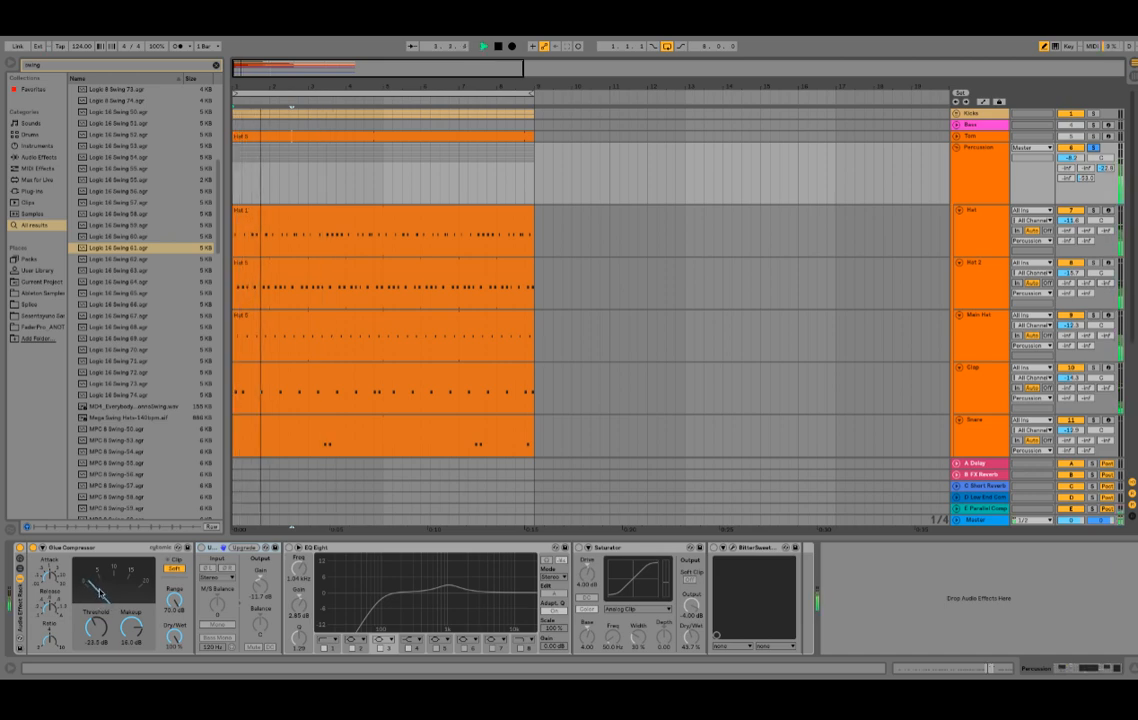
pyautogui.press('space')
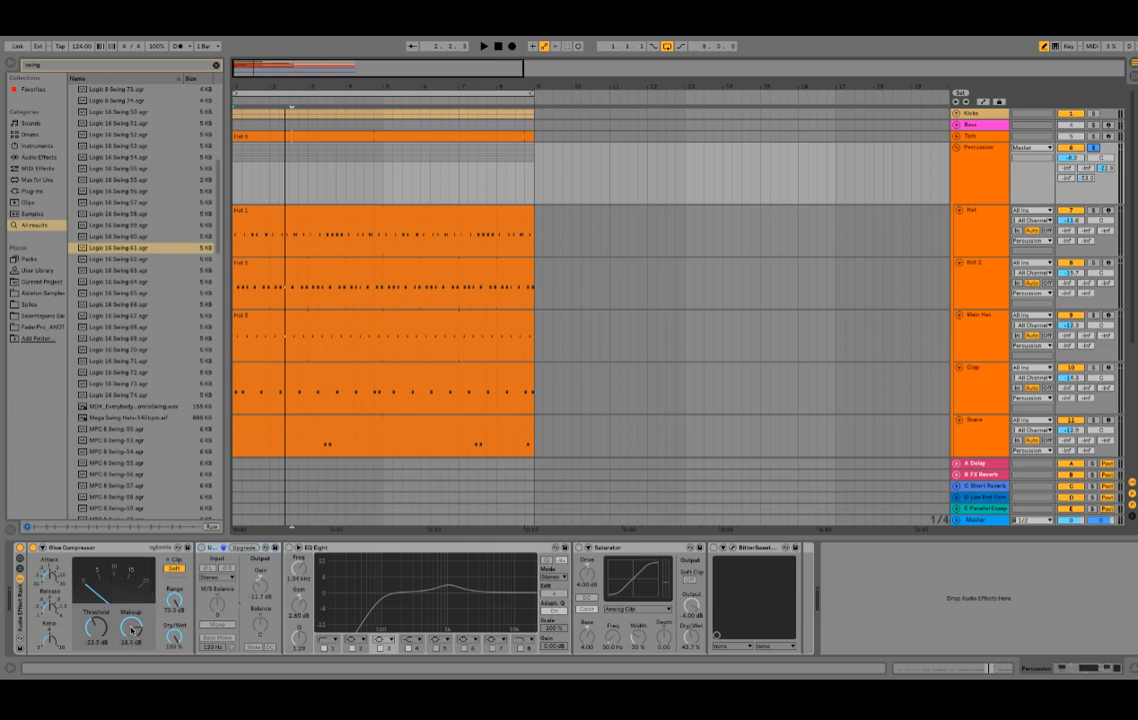
pyautogui.press('space')
pyautogui.press('space')
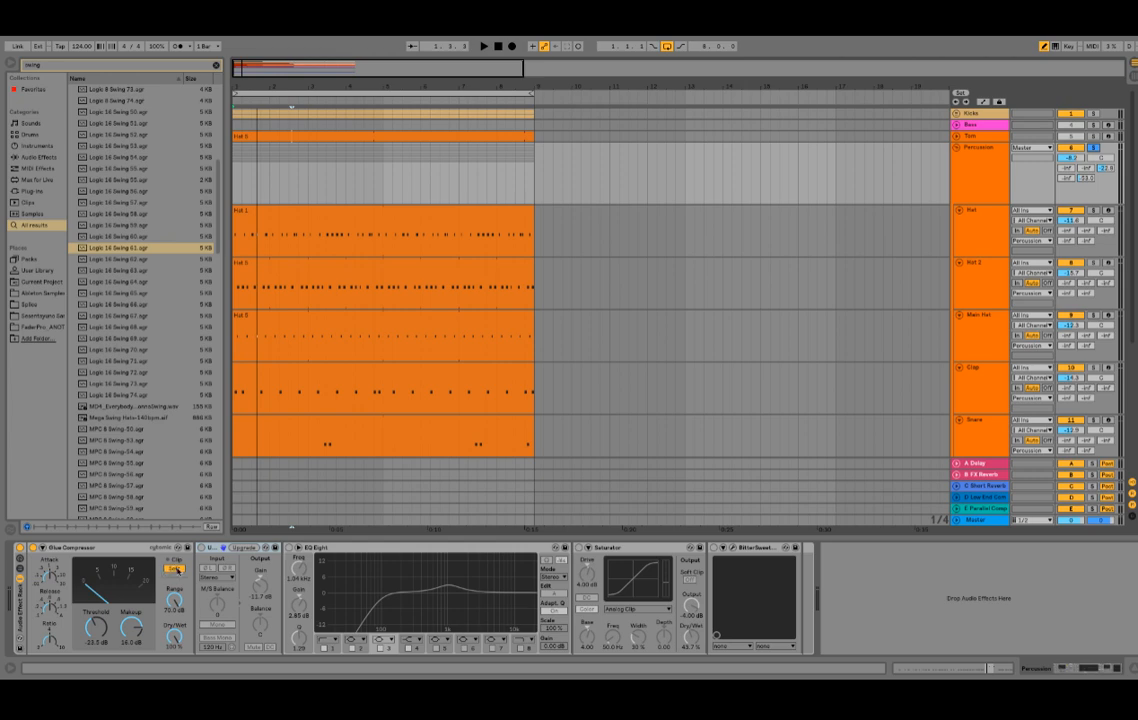
# - Compare the percussion with the Glue Compressor's Soft clip switched off and on during playback
pyautogui.press('space')
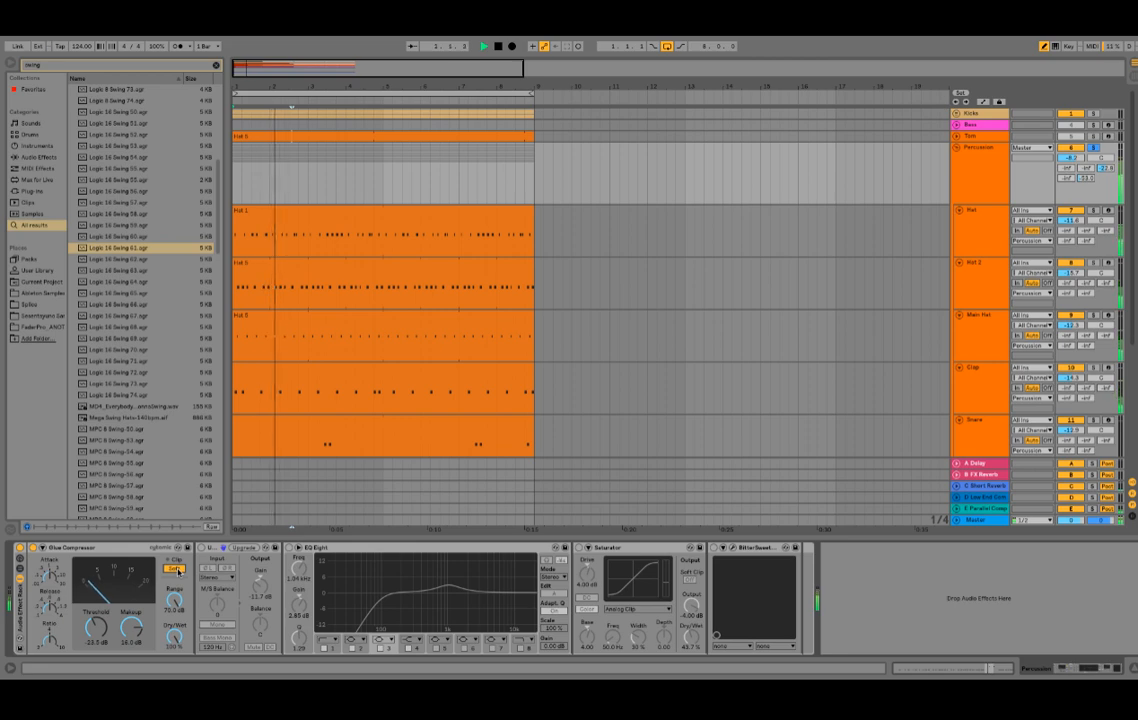
pyautogui.click(178, 570)
pyautogui.press('space')
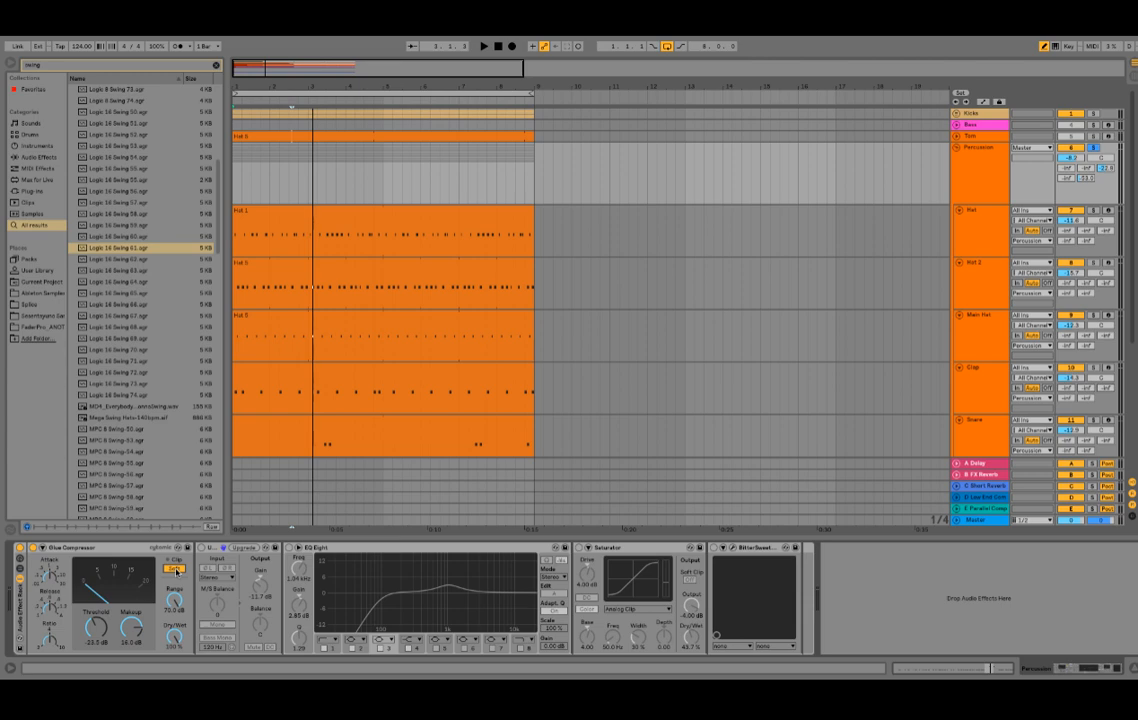
# - Enable the Utility after the Glue Compressor and play the percussion to hear its lowered gain
pyautogui.press('space')
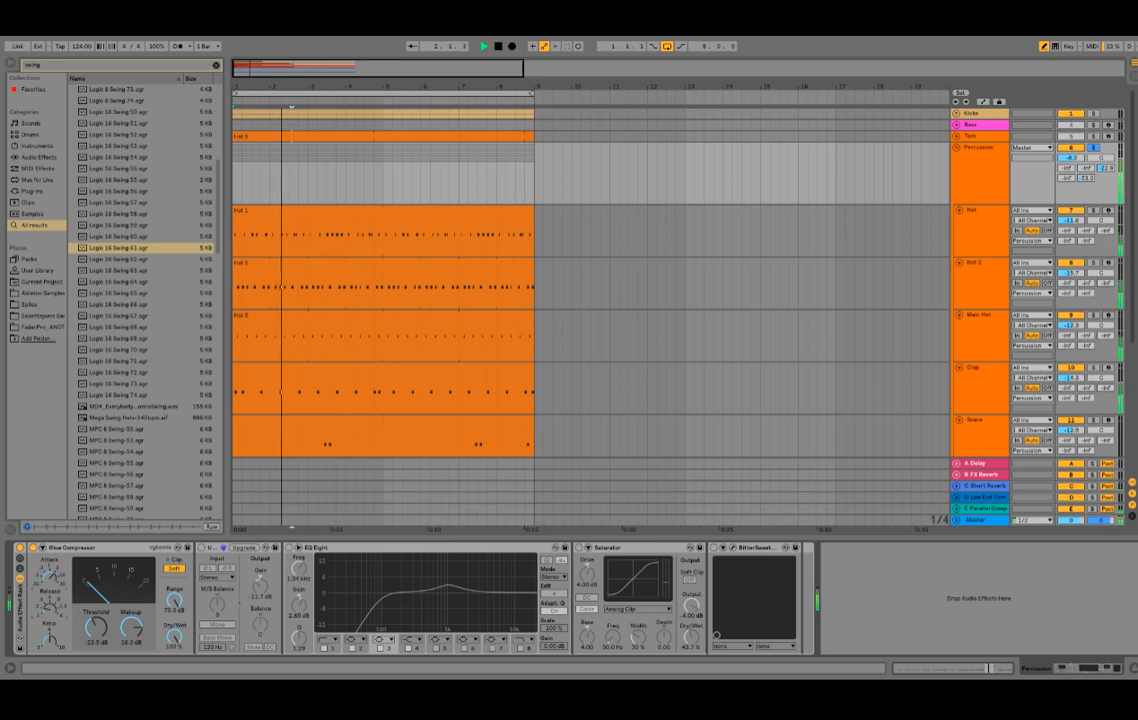
pyautogui.press('space')
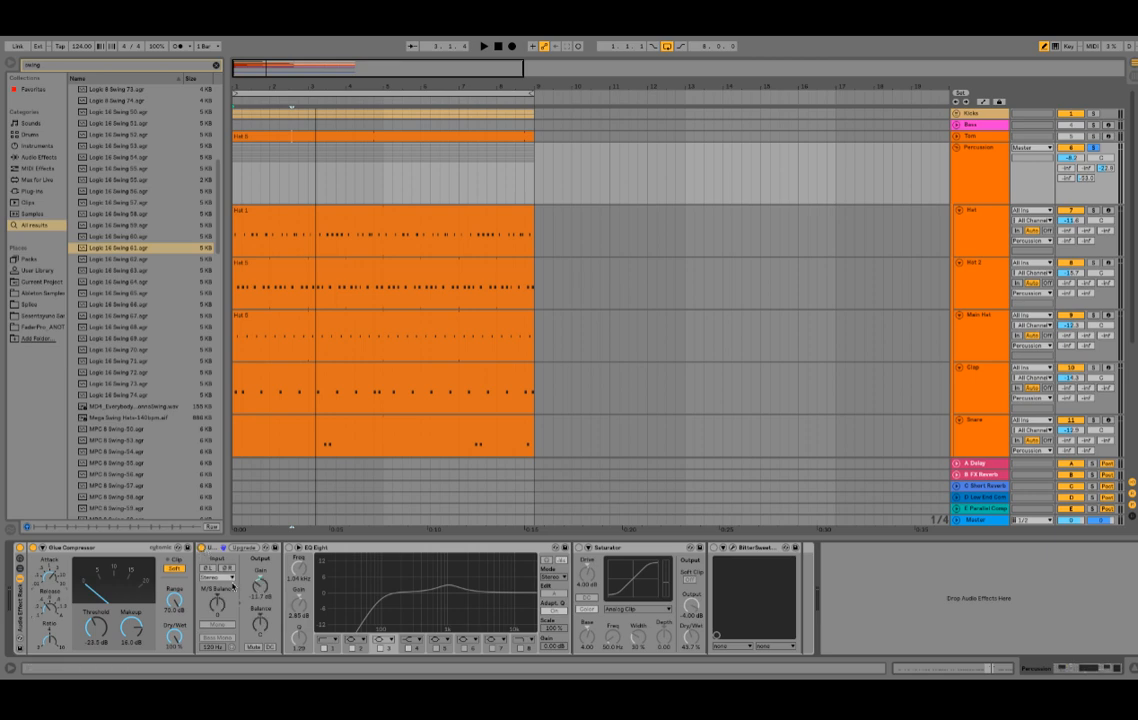
pyautogui.press('space')
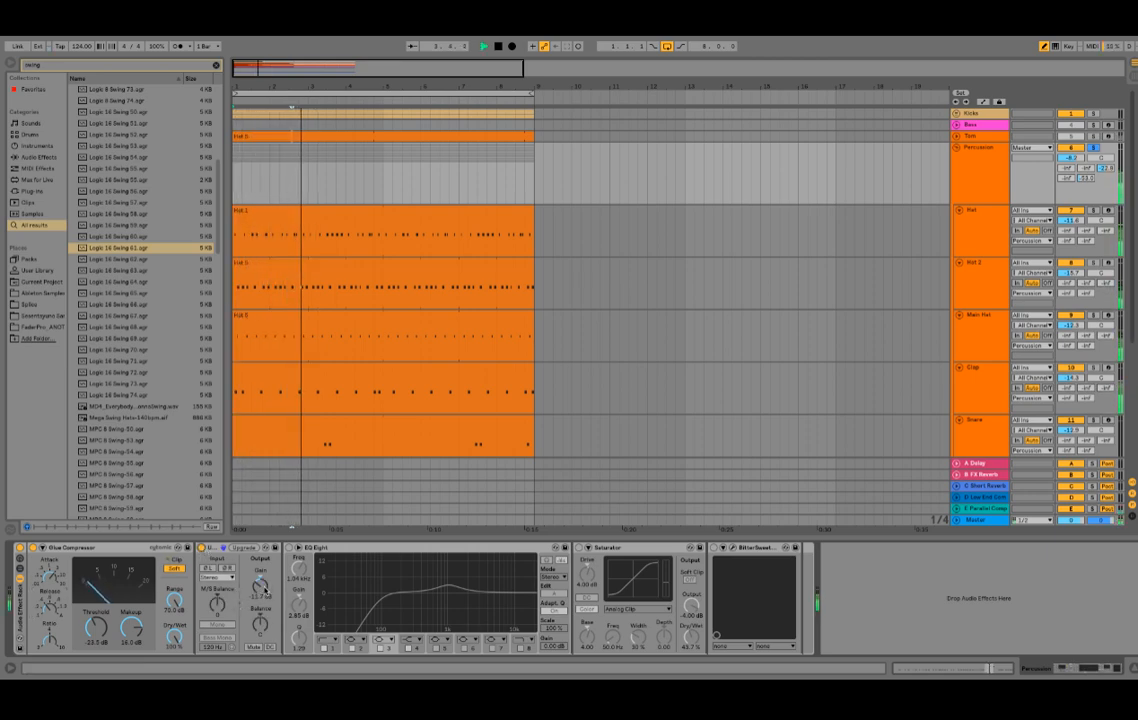
pyautogui.press('space')
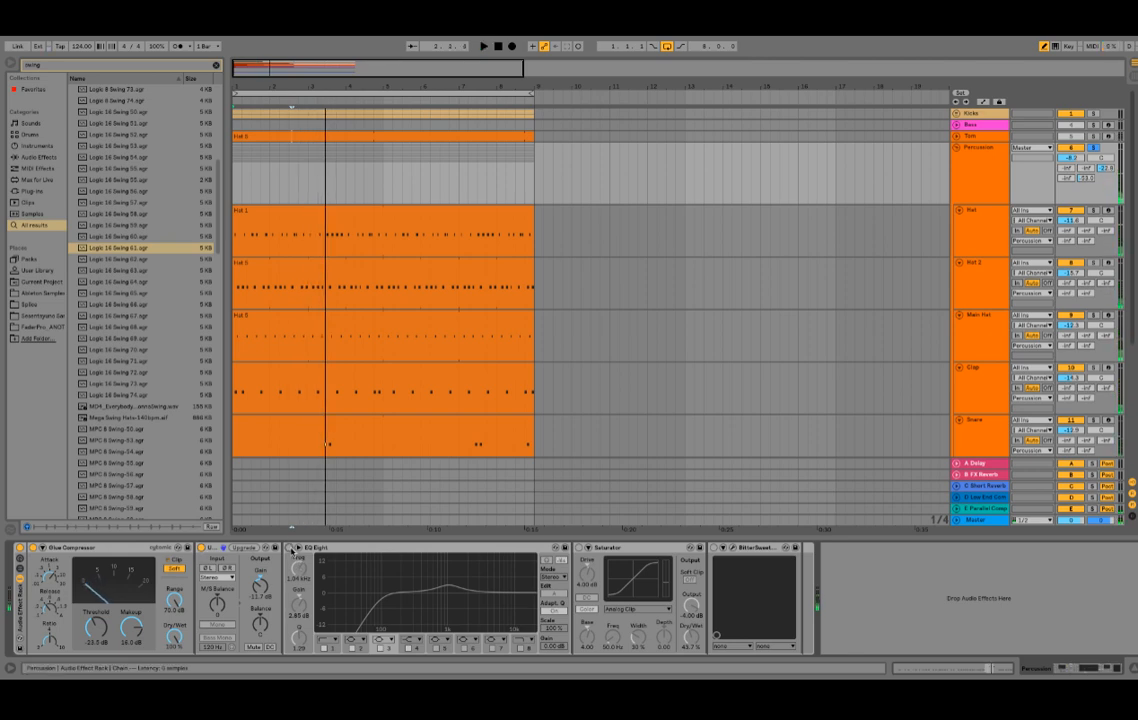
# - Enable EQ Eight in the Percussion rack, inspect its filter bands during playback, and switch on the Saturator
pyautogui.click(290, 548)
pyautogui.press('space')
pyautogui.click(382, 600)
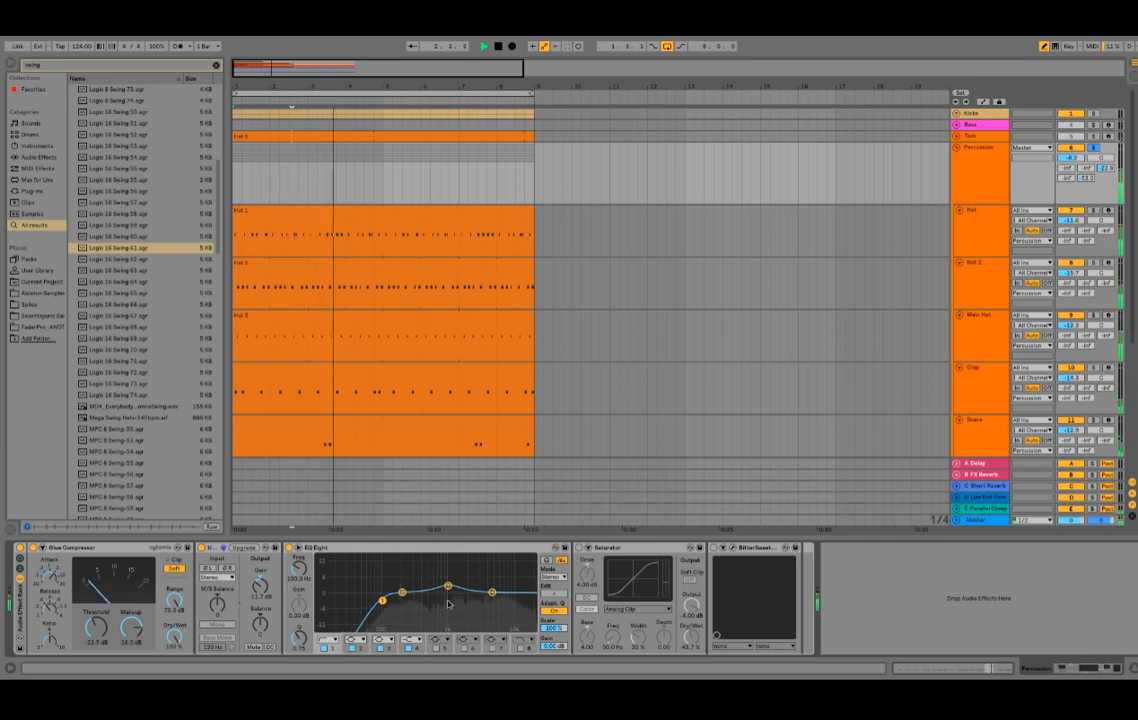
pyautogui.click(401, 592)
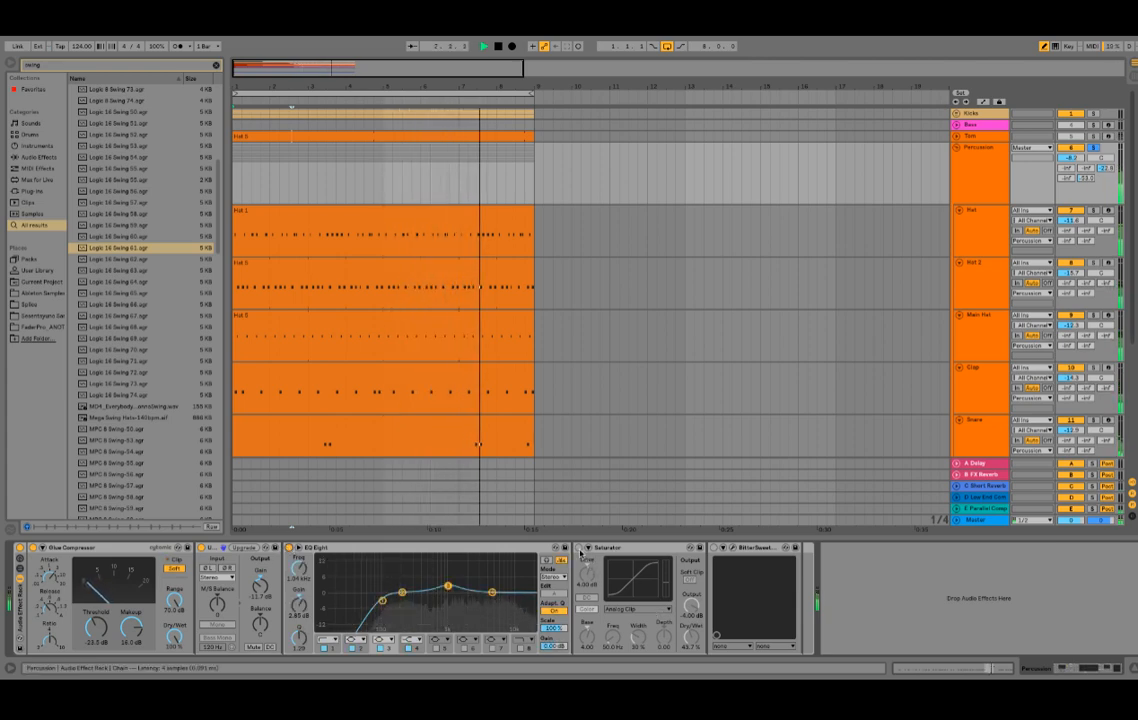
pyautogui.click(579, 548)
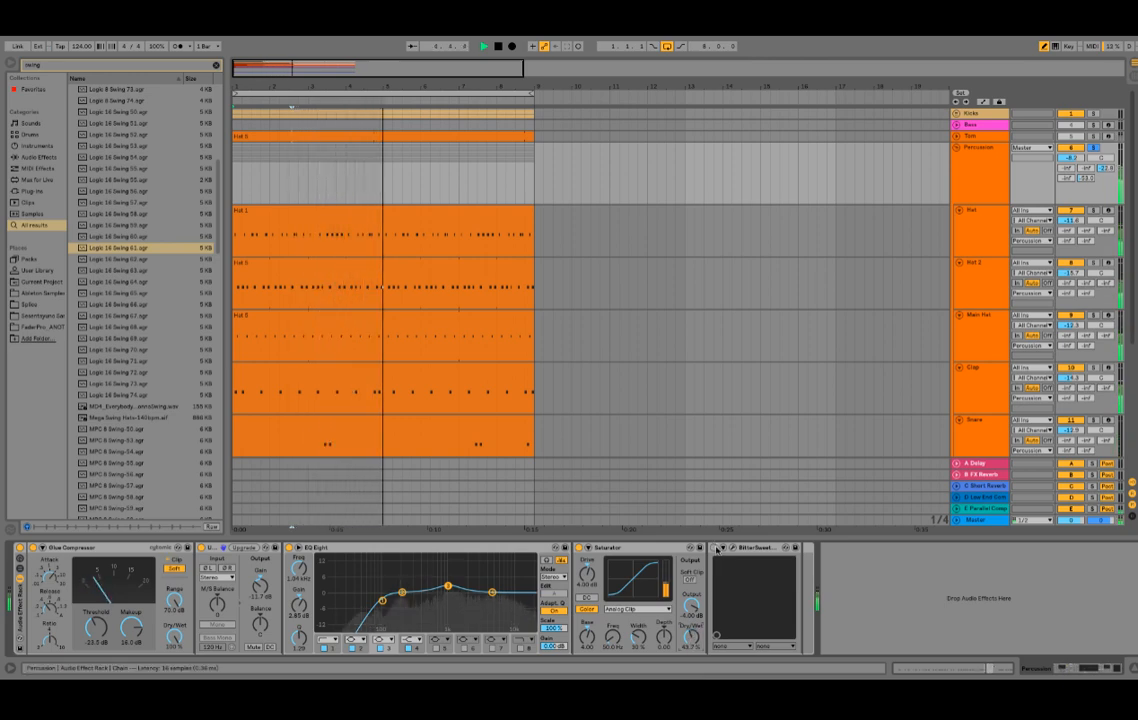
# - Enable the Bitter Sweet plug-in, open its window and turn its main knob towards Sweet
pyautogui.click(747, 548)
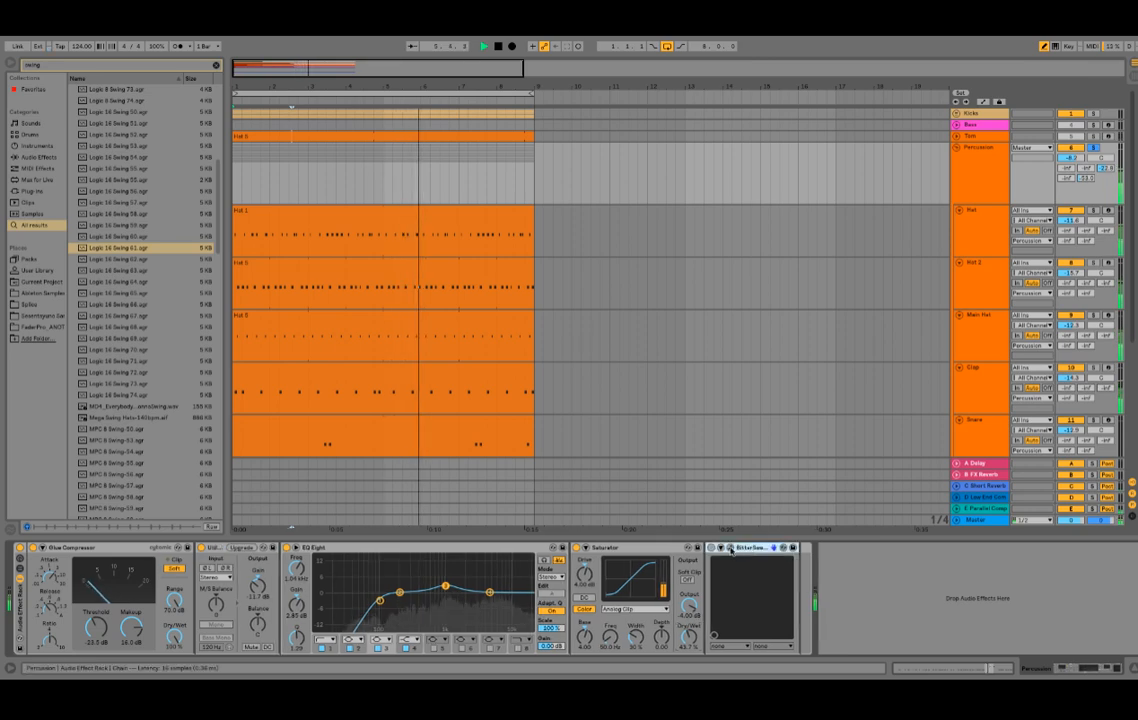
pyautogui.click(731, 548)
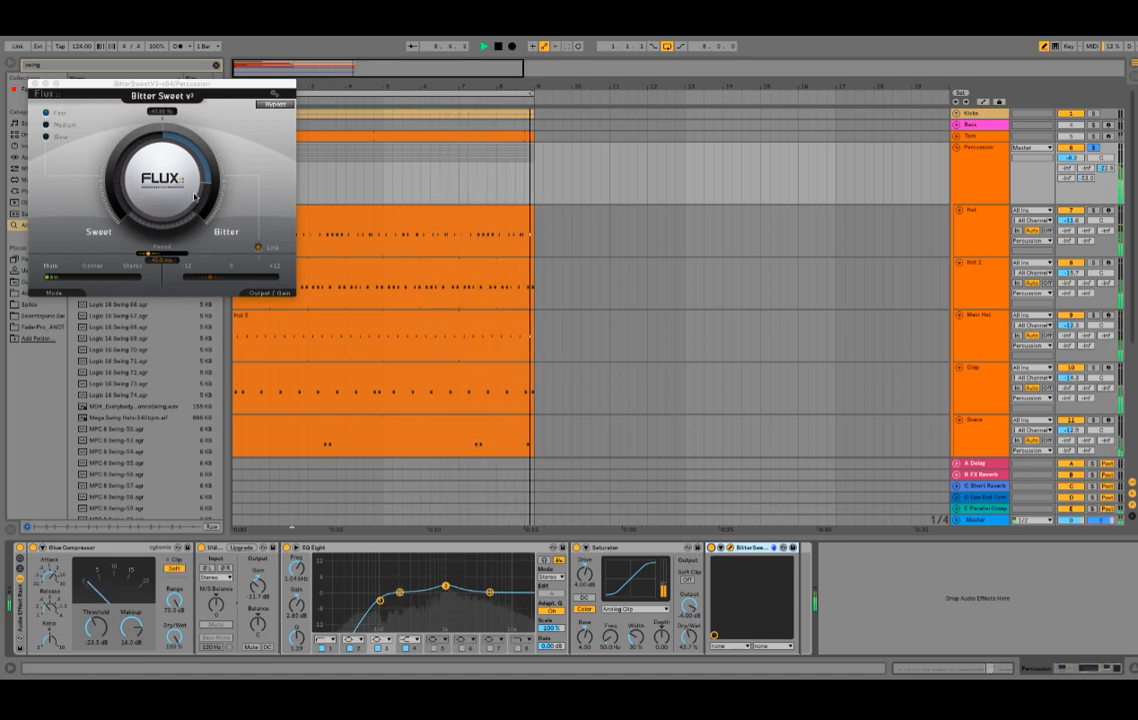
pyautogui.moveTo(194, 198); pyautogui.dragTo(198, 449)
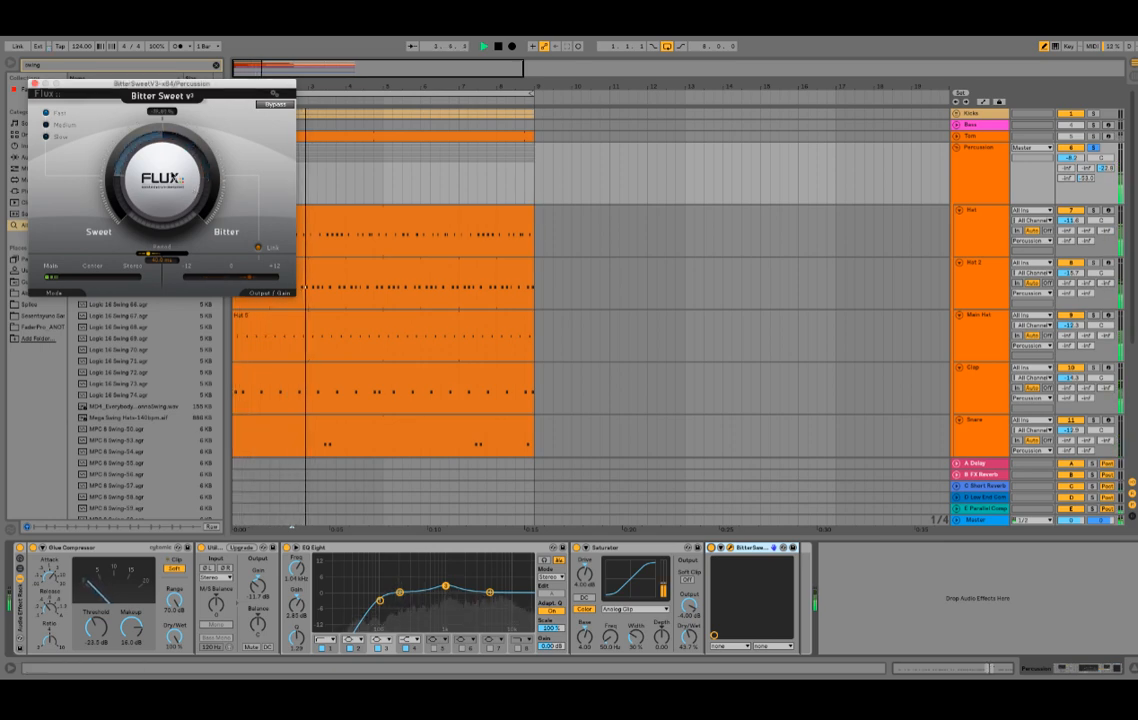
# - Turn Bitter Sweet's main knob towards Bitter while the percussion plays
pyautogui.moveTo(169, 190); pyautogui.dragTo(224, 37)
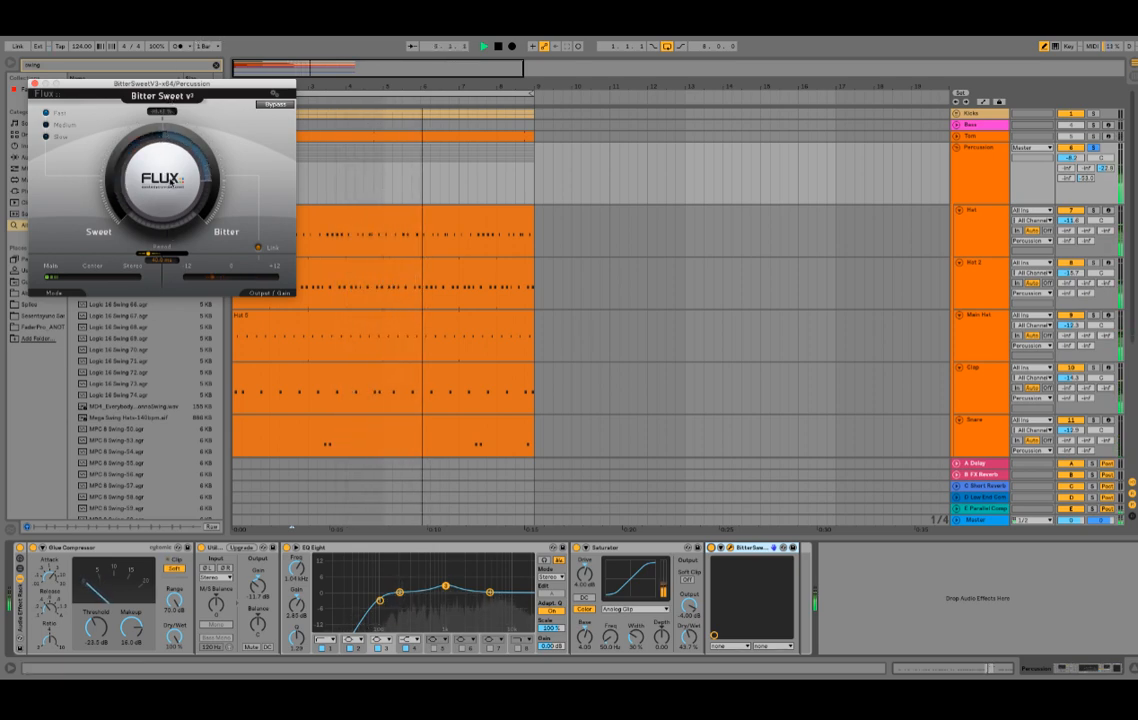
# - Clear the browser search and load the Auto Pan audio effect onto the Shaker / Top track
pyautogui.scroll(-5, 1003, 379)
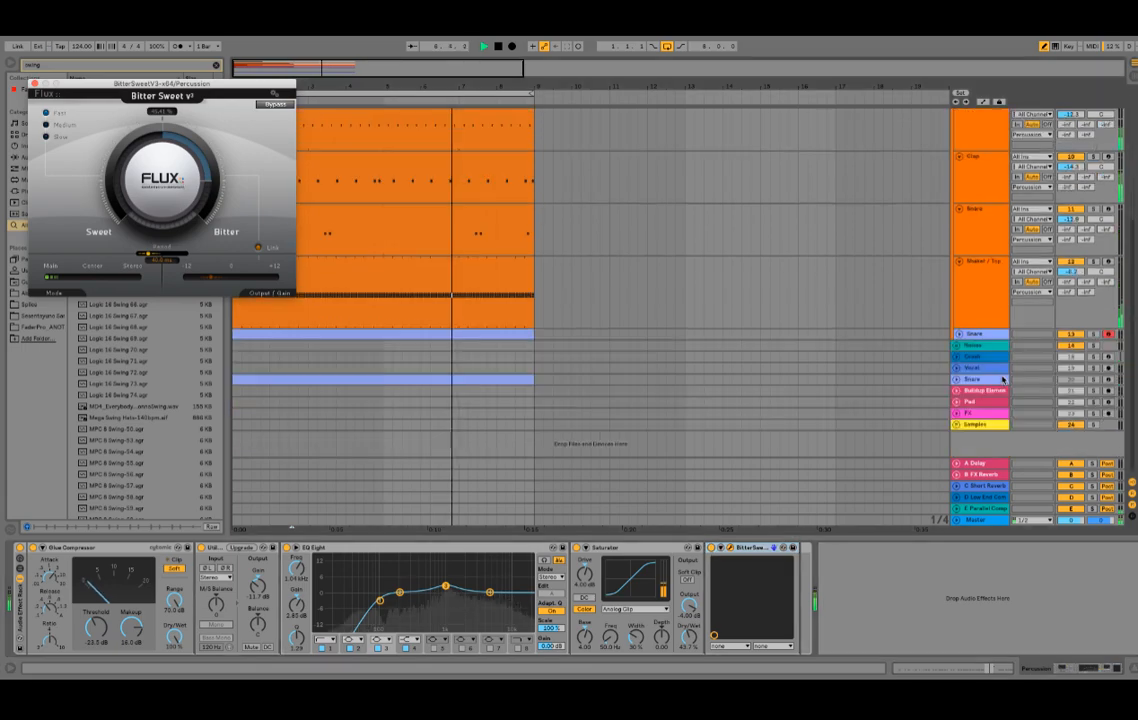
pyautogui.click(975, 285)
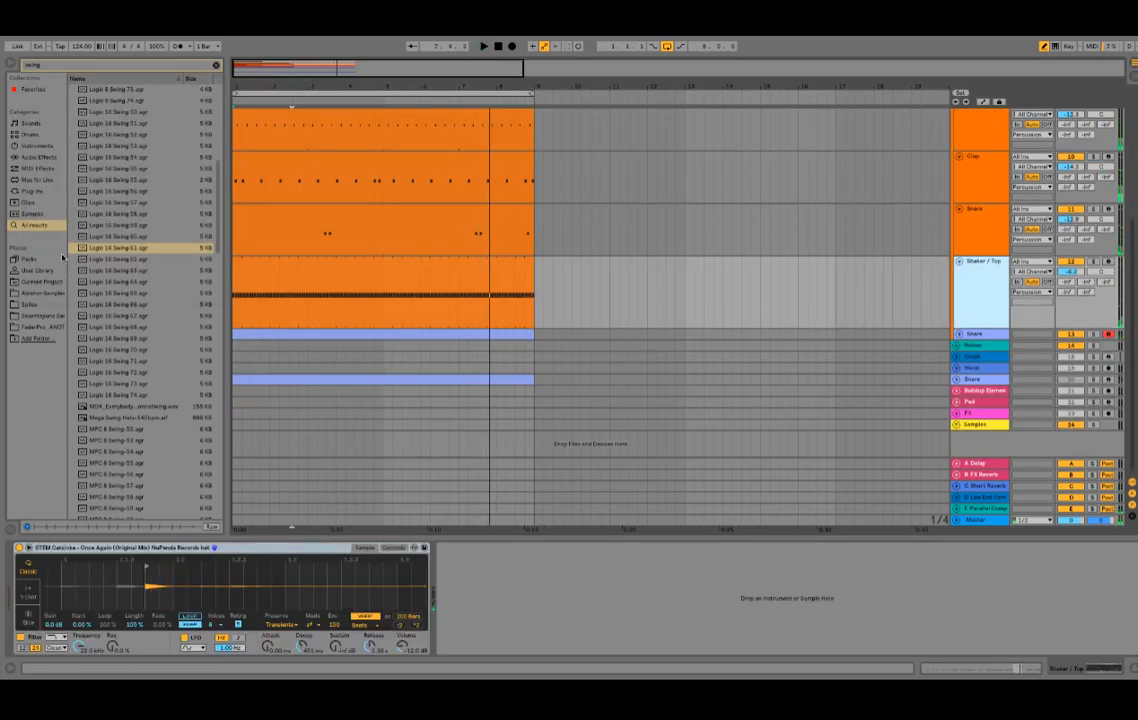
pyautogui.click(42, 292)
pyautogui.click(40, 157)
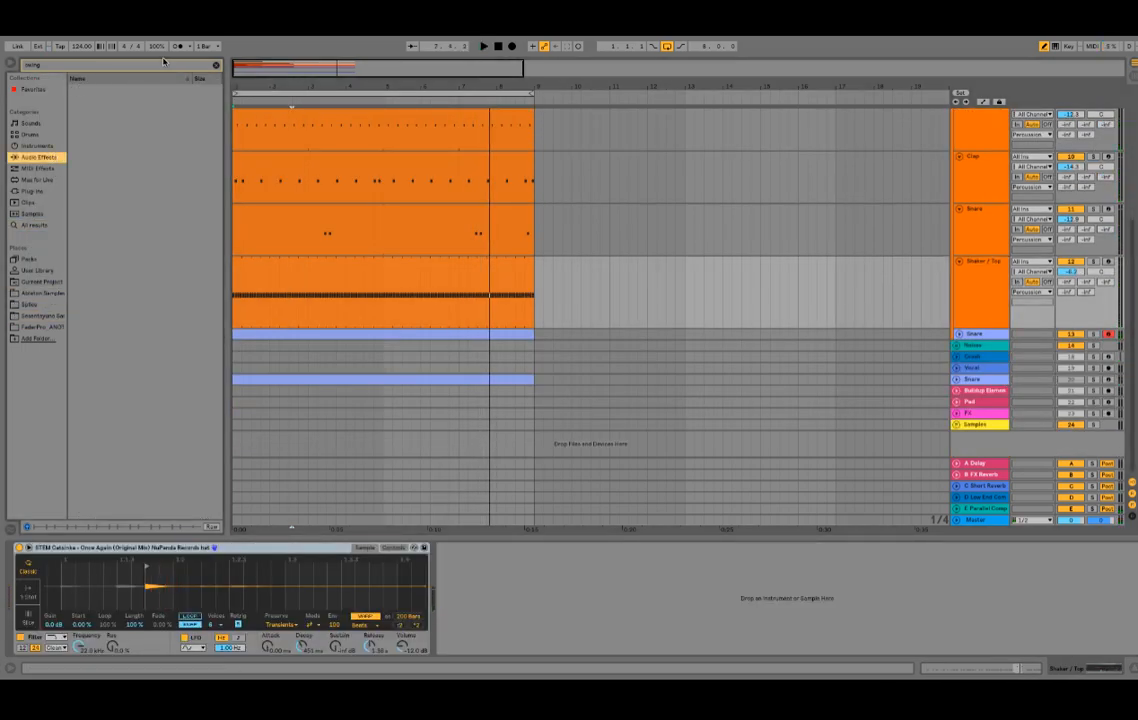
pyautogui.click(215, 66)
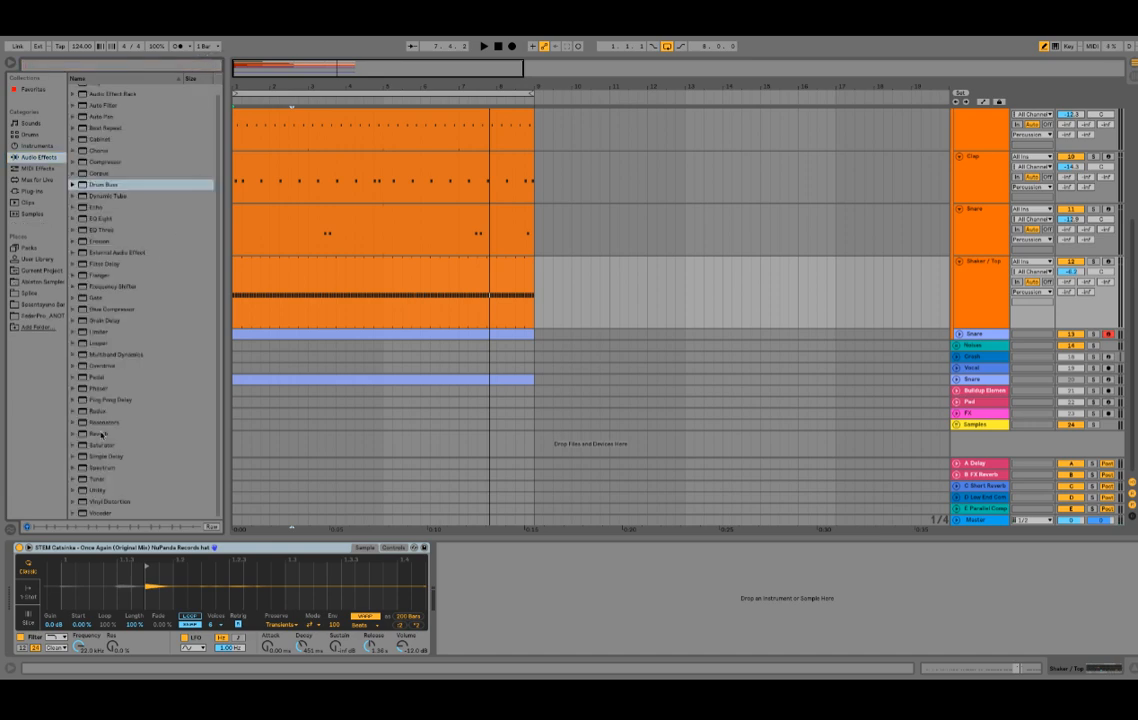
pyautogui.scroll(1, 123, 119)
pyautogui.click(123, 119)
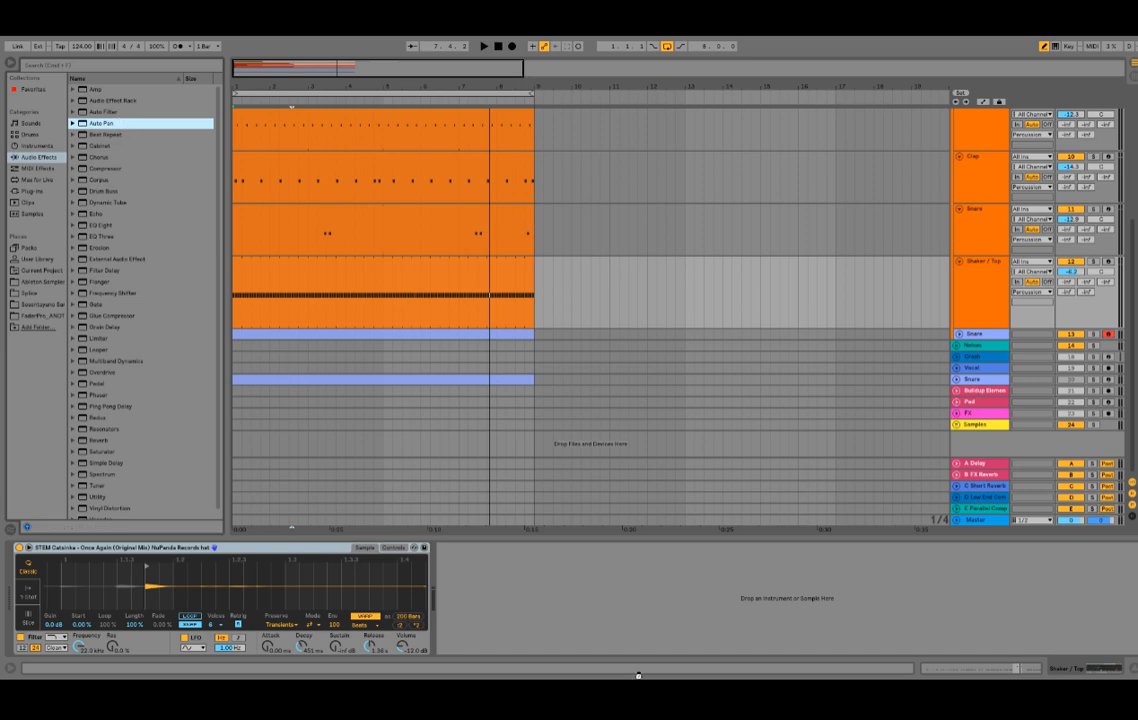
pyautogui.press('Return')
# - Play the arrangement and raise the Auto Pan's Amount, using a 1/16 rate
pyautogui.press('space')
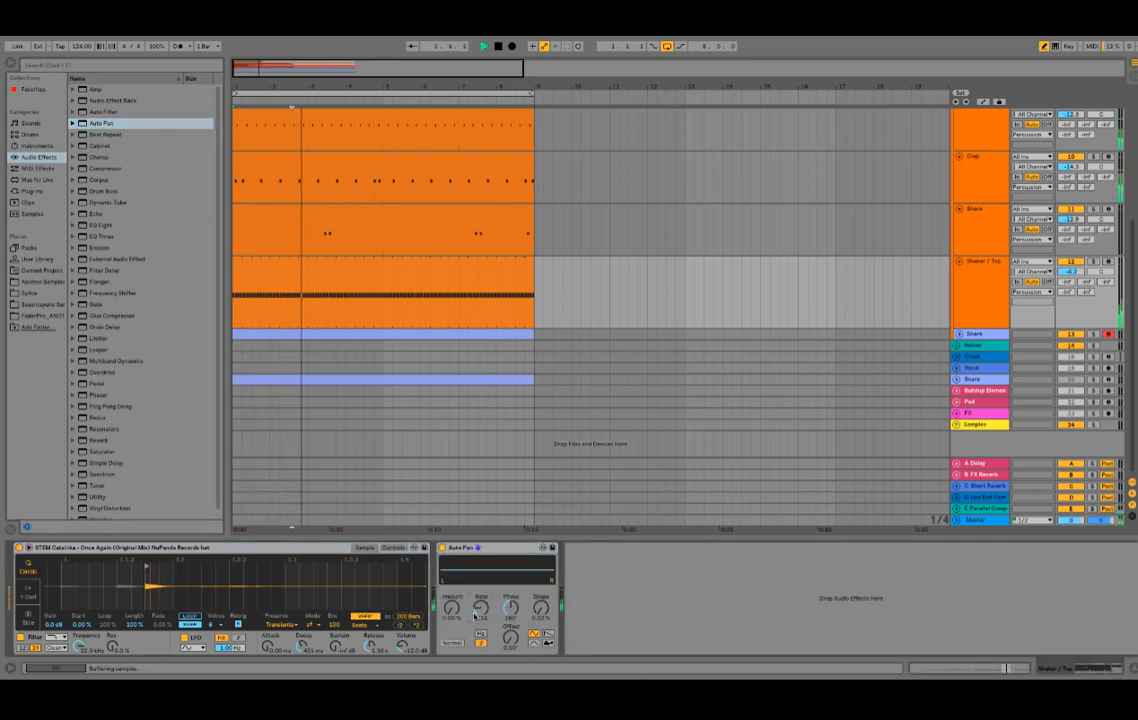
pyautogui.moveTo(453, 612); pyautogui.dragTo(453, 580)
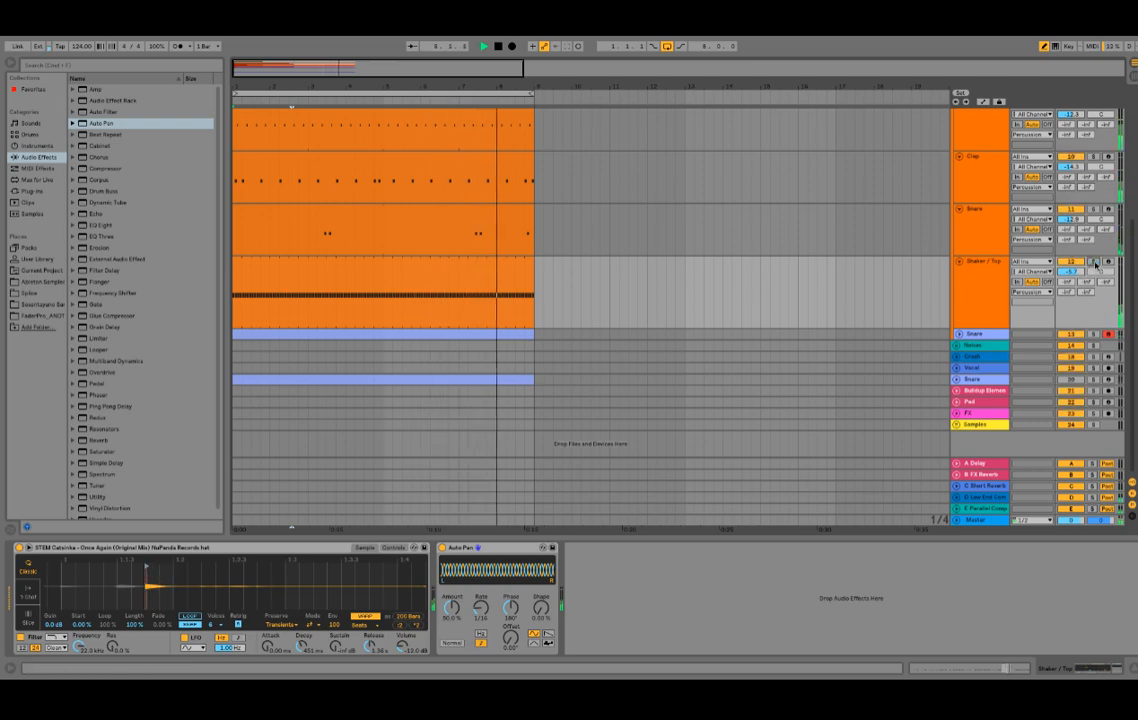
# - Fold the Percussion group and close the Bitter Sweet plug-in window
pyautogui.scroll(5, 955, 150)
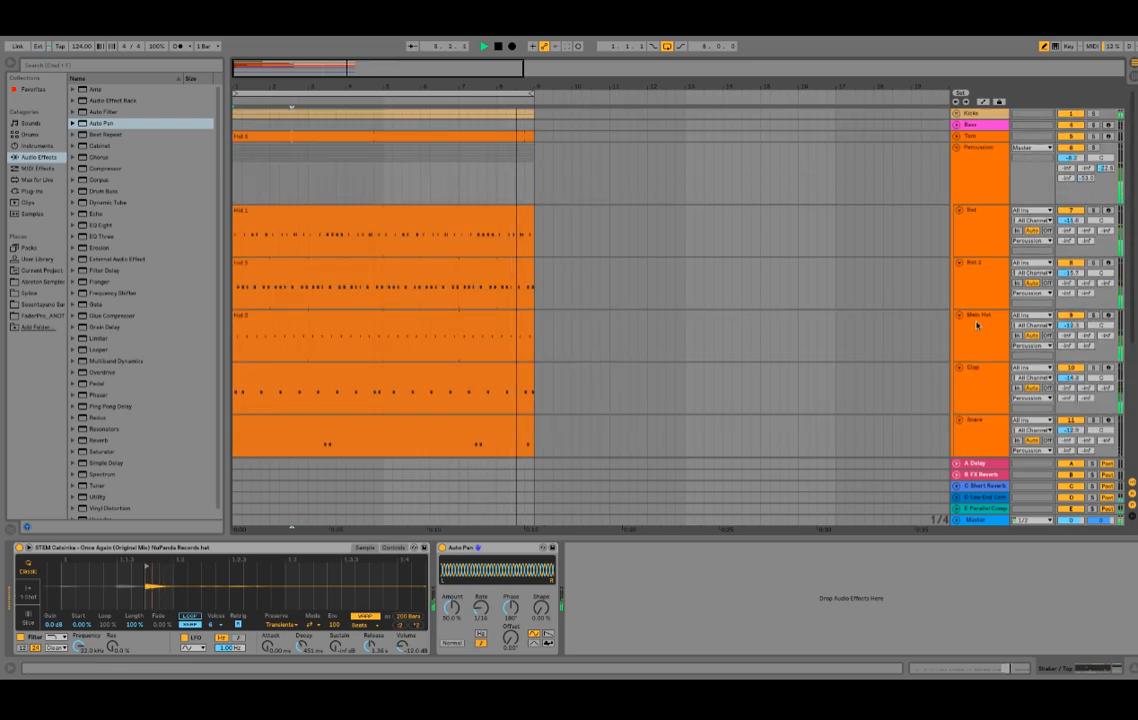
pyautogui.click(956, 148)
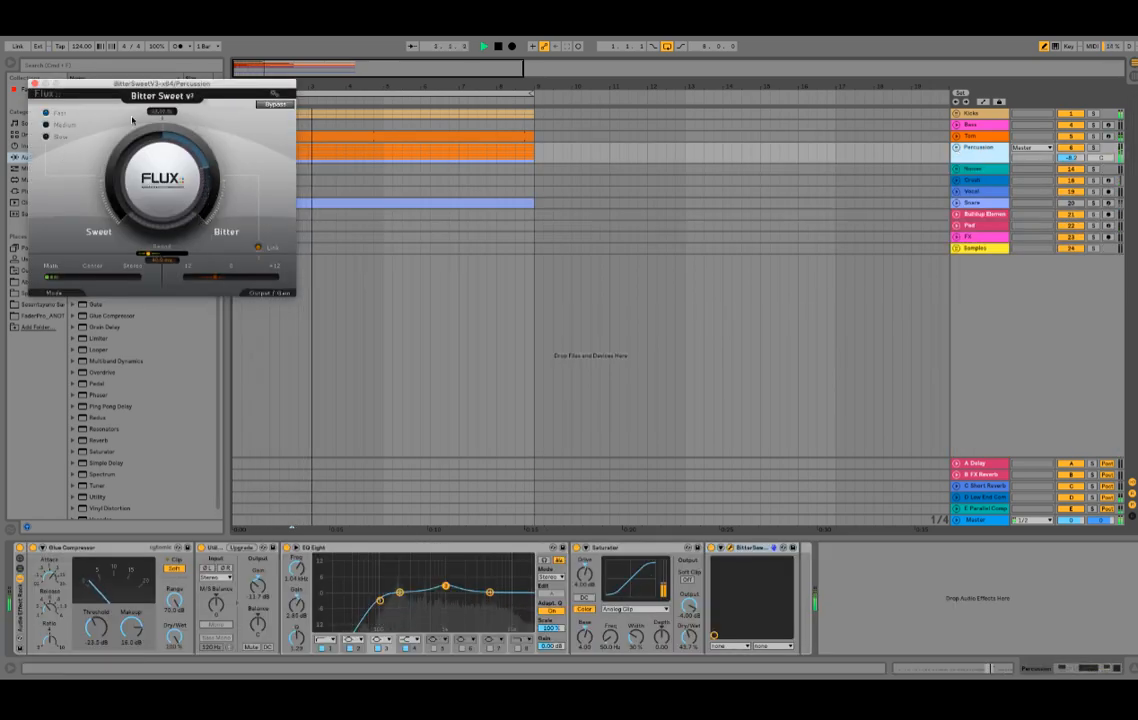
pyautogui.click(35, 84)
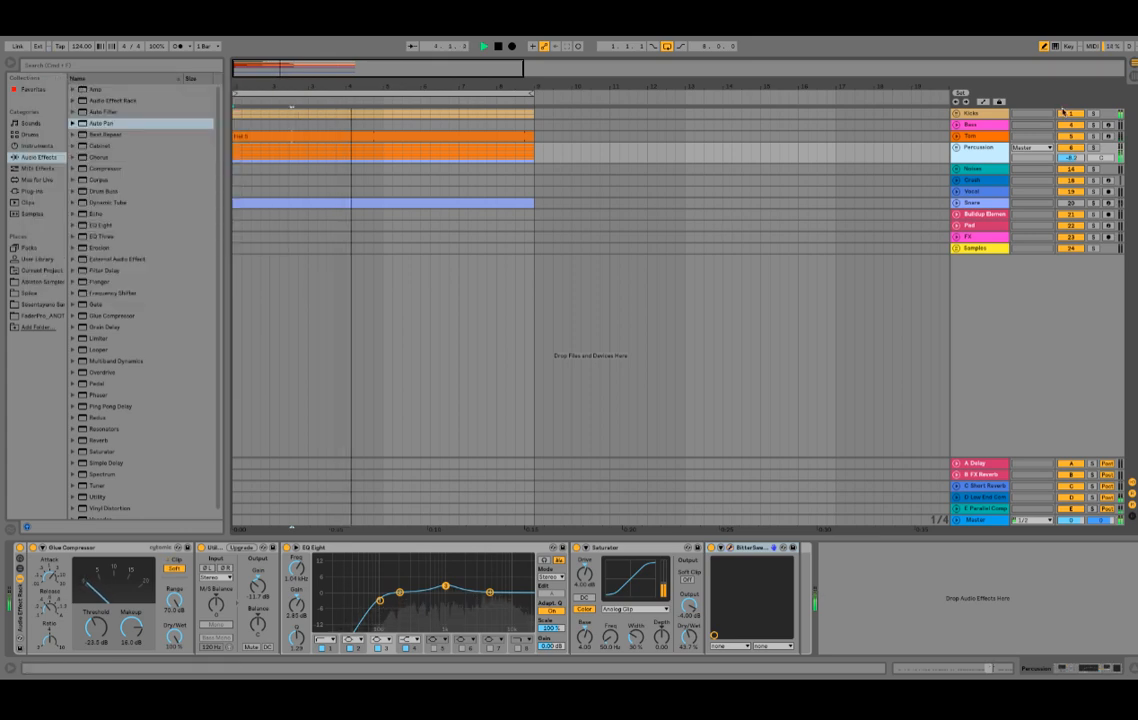
# - Unfold the Percussion group, set the Shaker / Top volume to -2.7 dB, reduce its Auto Pan Amount and stop playback
pyautogui.click(956, 148)
pyautogui.scroll(-5, 962, 160)
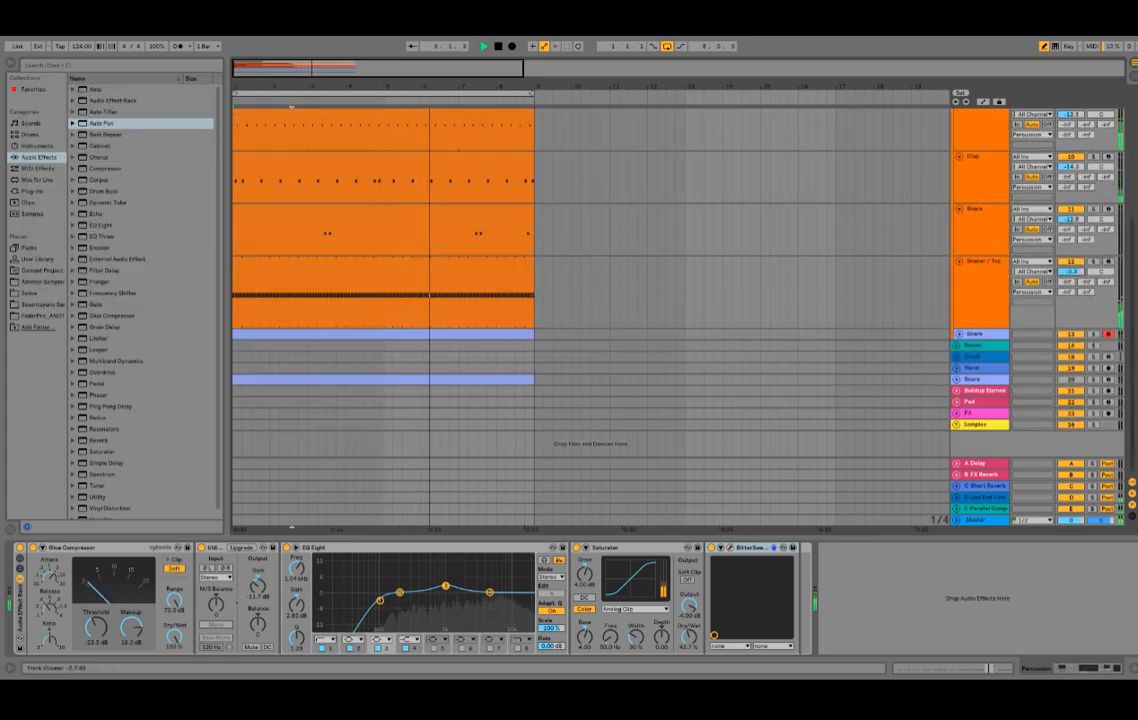
pyautogui.click(985, 292)
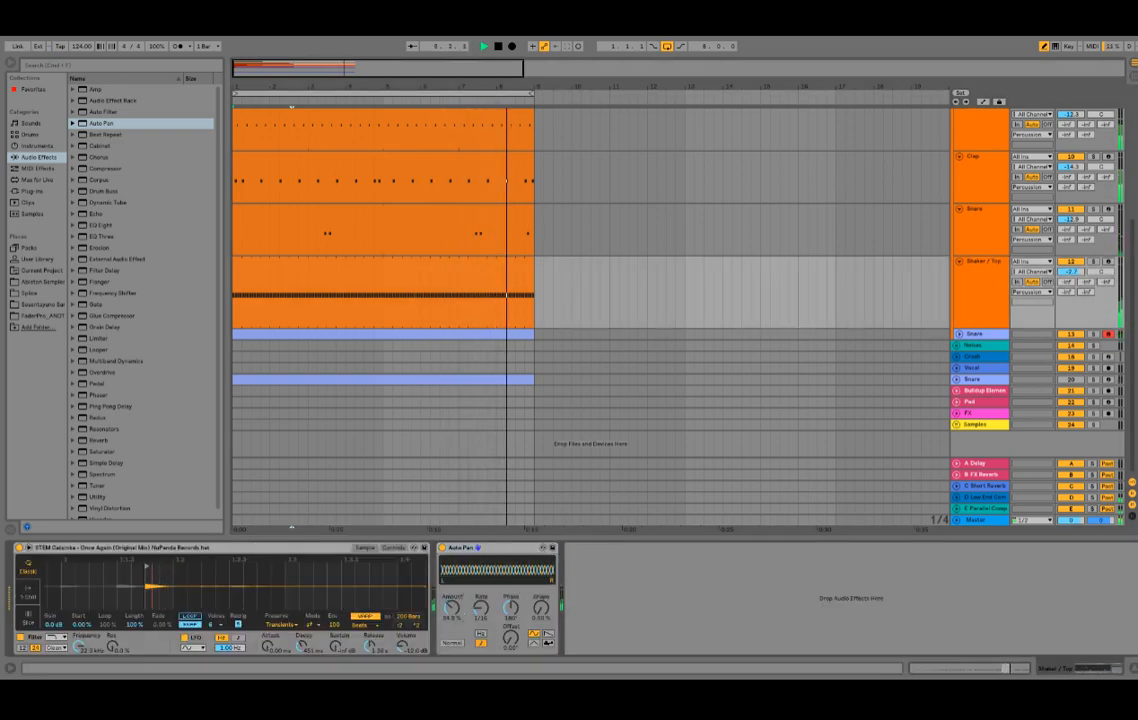
pyautogui.press('space')
# - Select the Percussion group track and fold its layers away again
pyautogui.scroll(5, 978, 253)
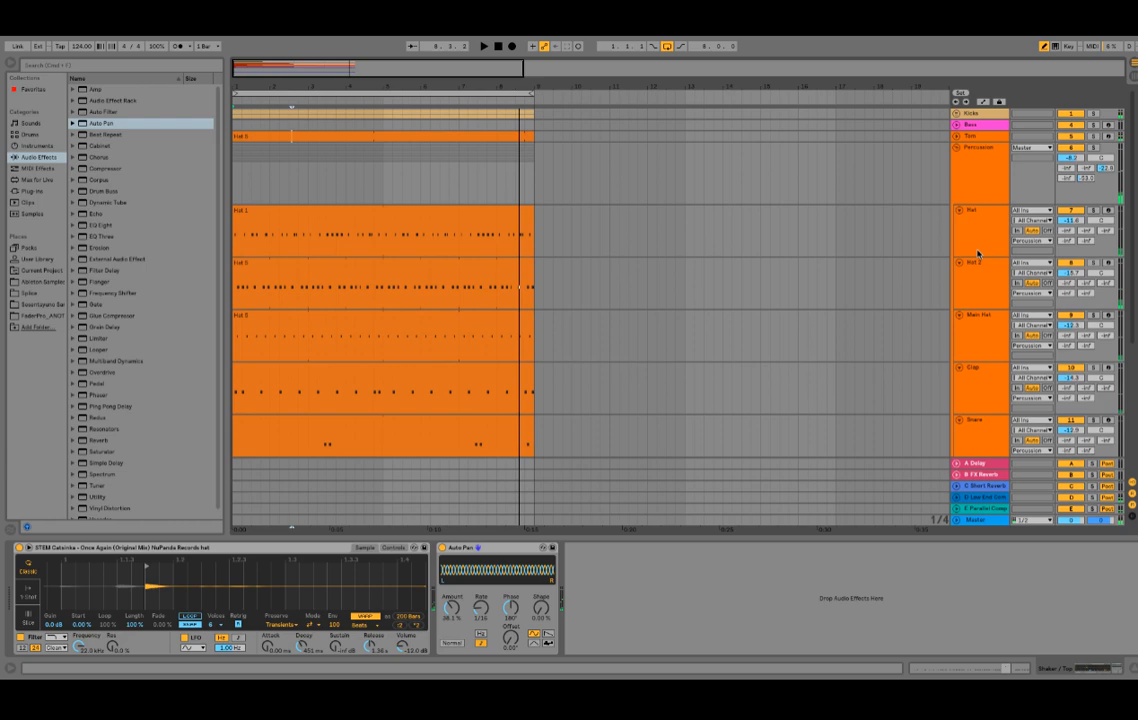
pyautogui.click(956, 156)
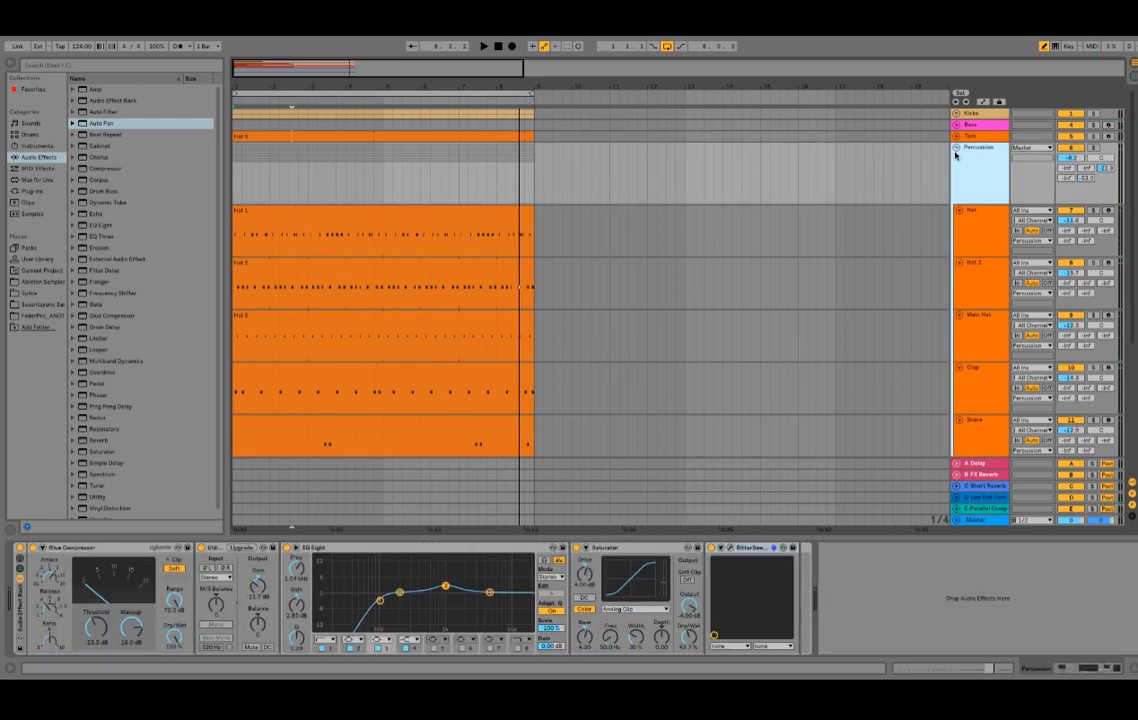
pyautogui.click(955, 149)
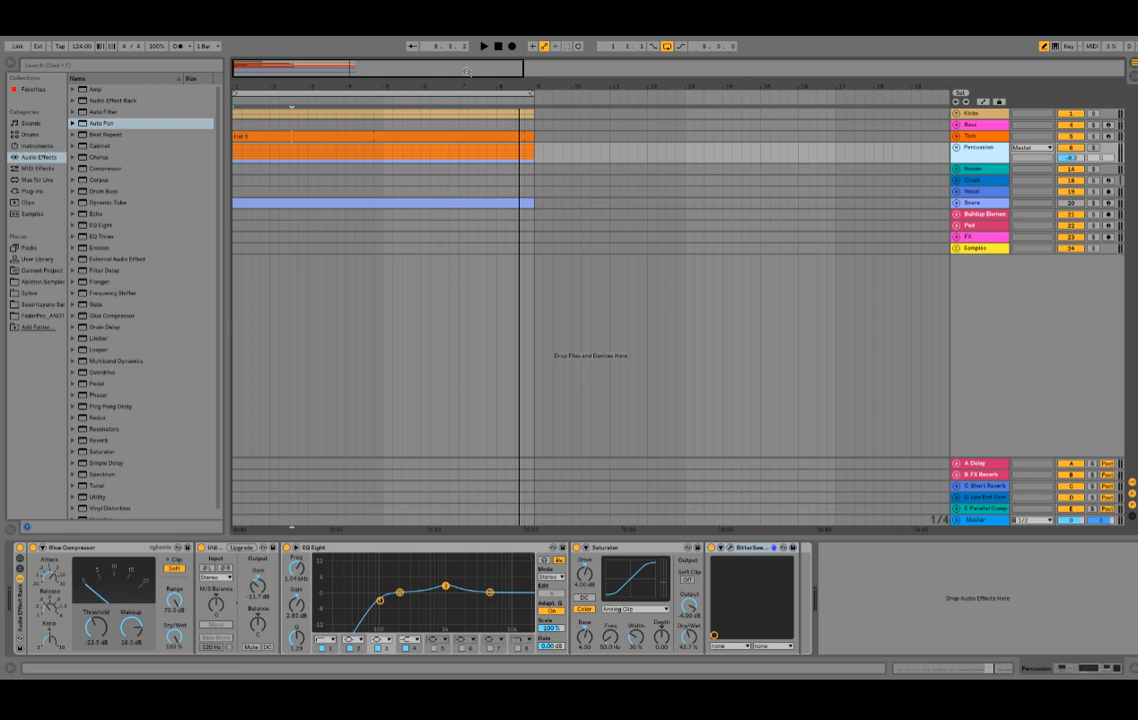
# - Unfold the Bass track and select it to show its device chain
pyautogui.moveTo(467, 72); pyautogui.dragTo(948, 70)
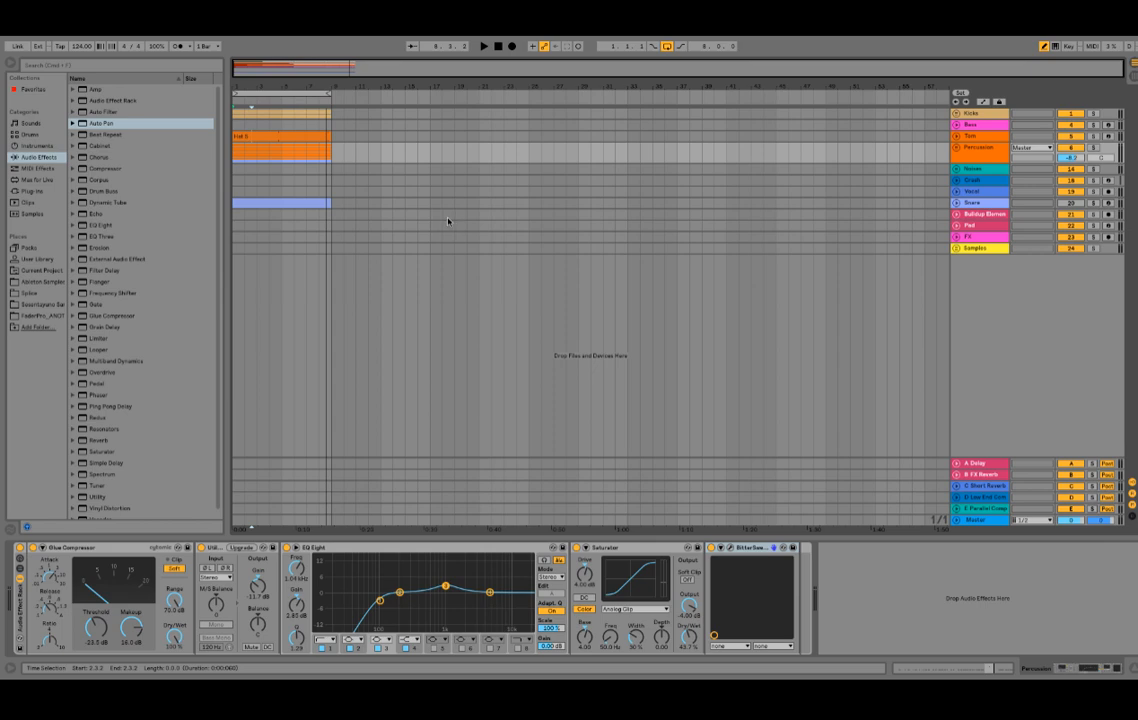
pyautogui.click(333, 240)
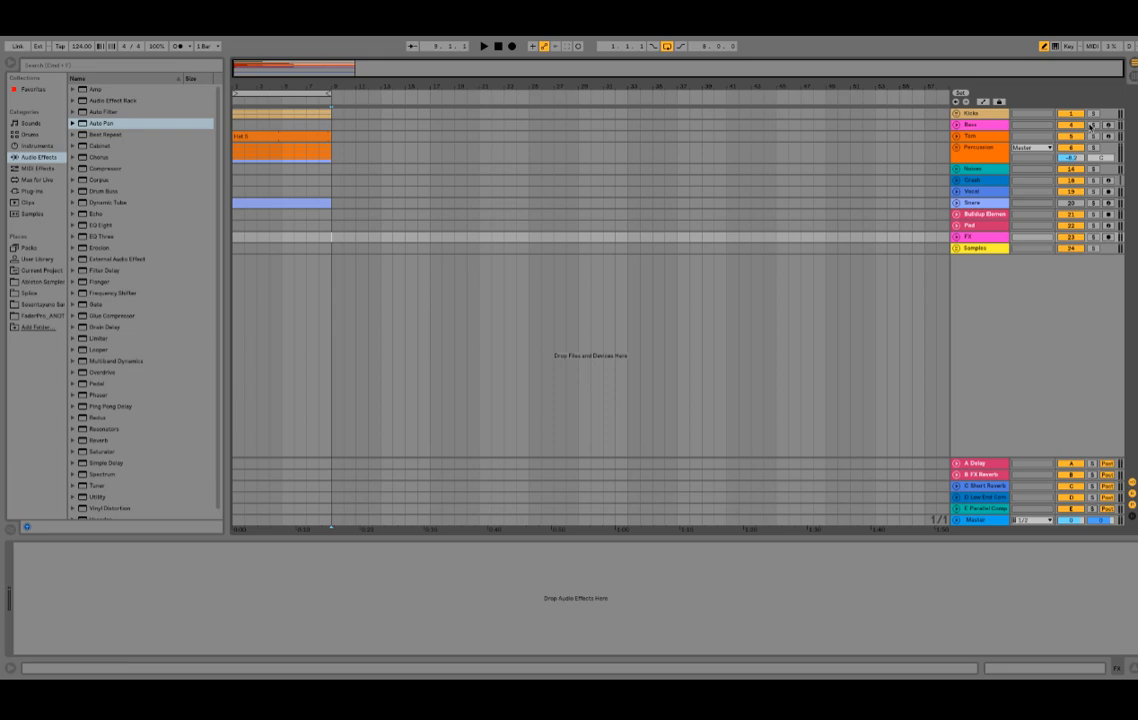
pyautogui.click(957, 124)
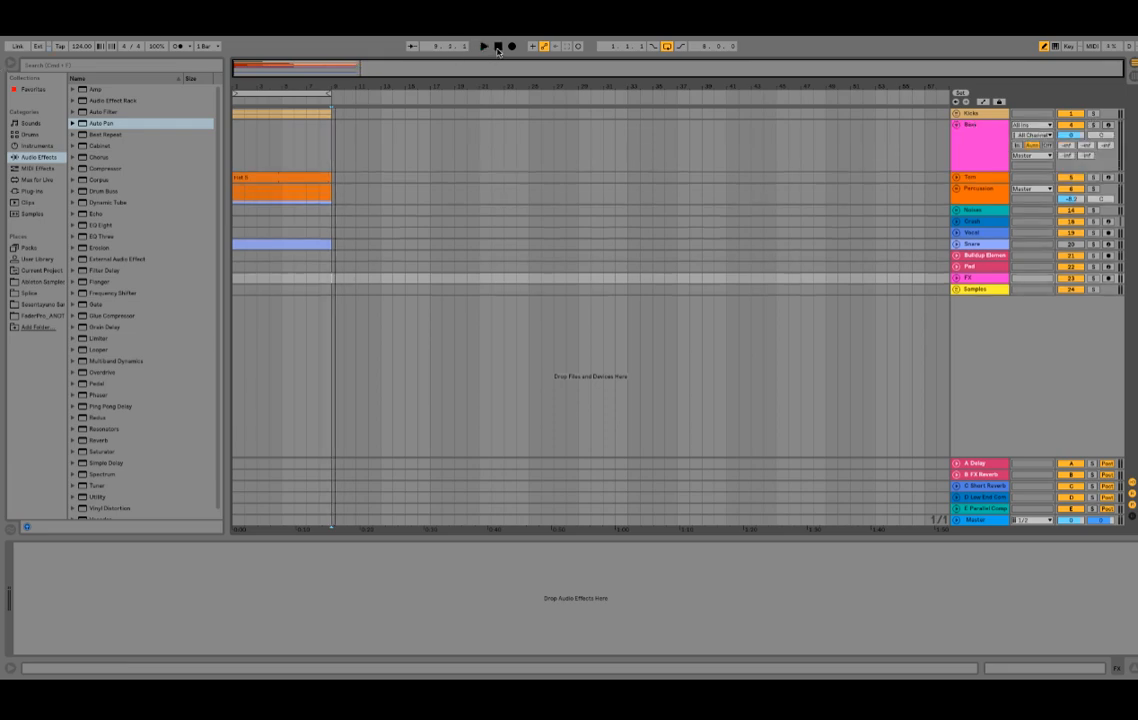
pyautogui.click(498, 47)
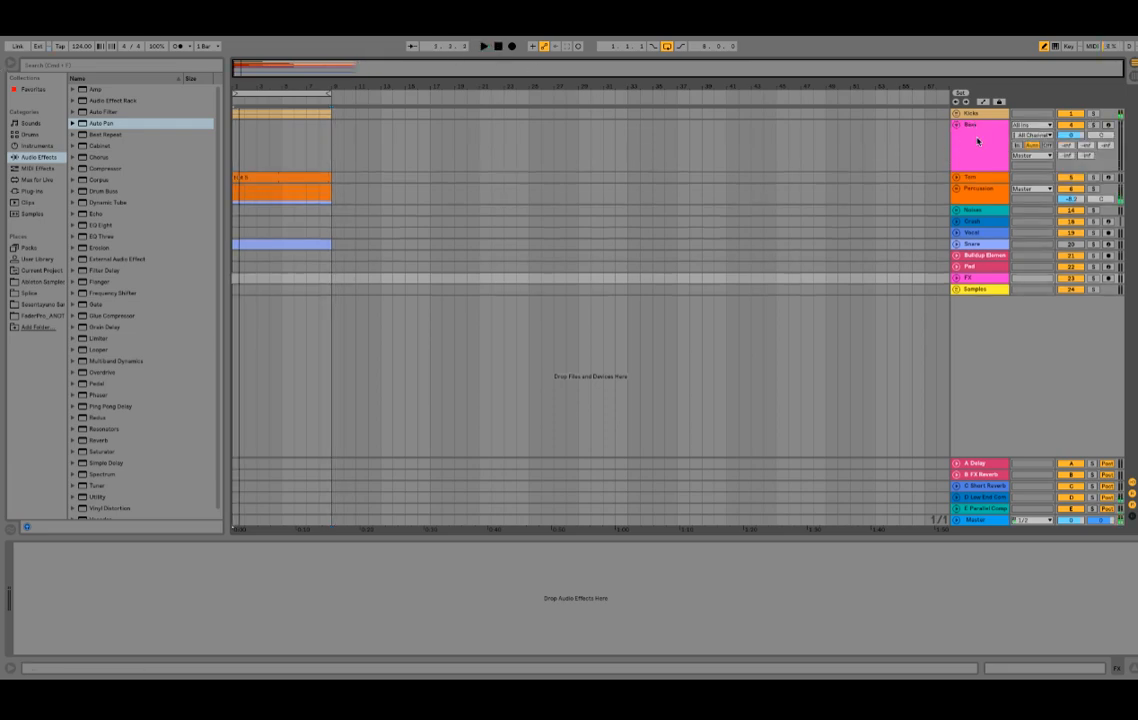
pyautogui.click(977, 141)
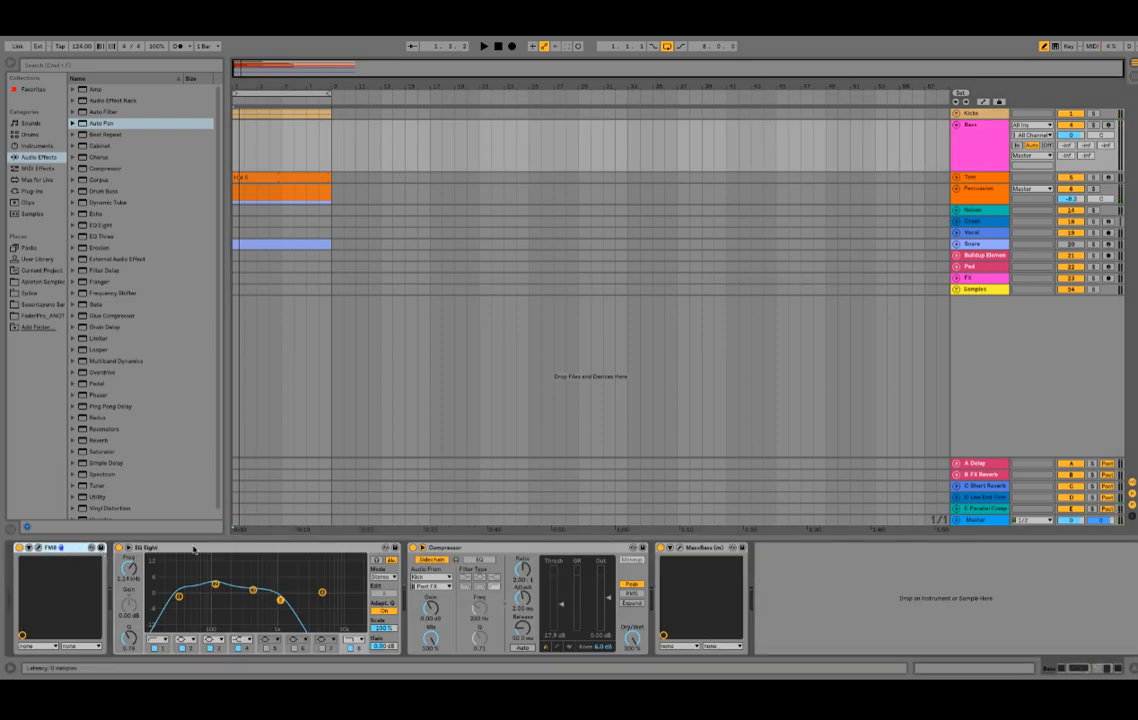
# - Switch off the EQ Eight, Compressor and MaxxBass on the Bass track
pyautogui.click(119, 548)
pyautogui.click(414, 548)
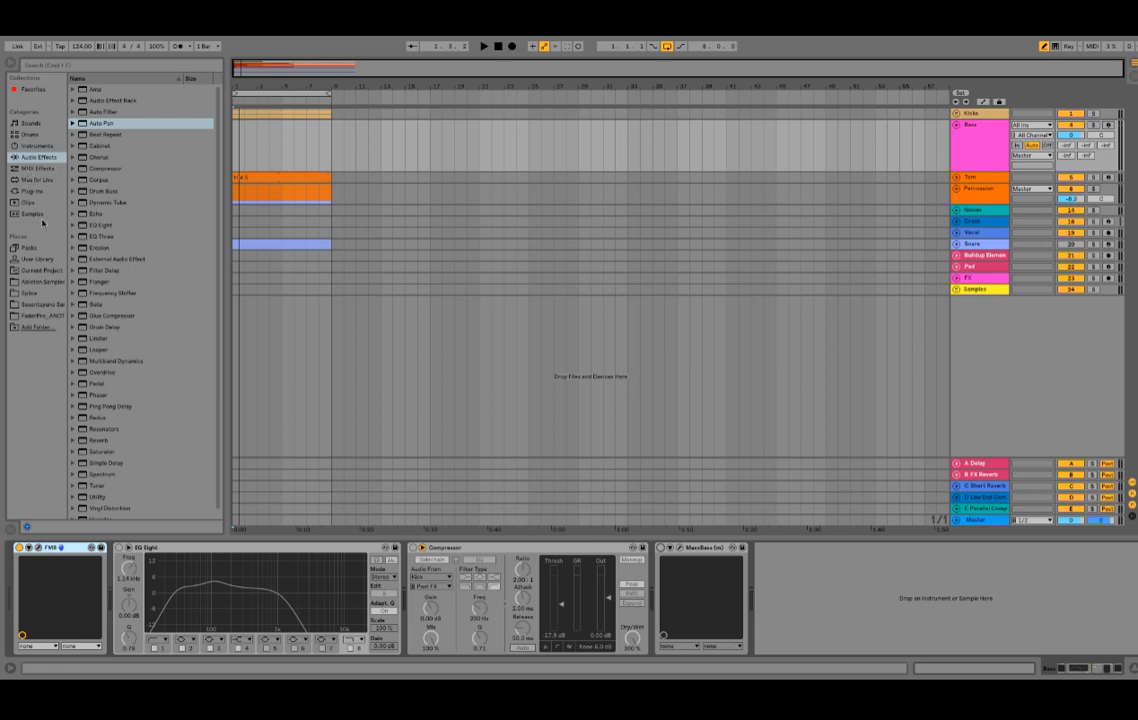
# - Replace the FM8 instrument on the Bass track with Operator and arm the track
pyautogui.click(38, 146)
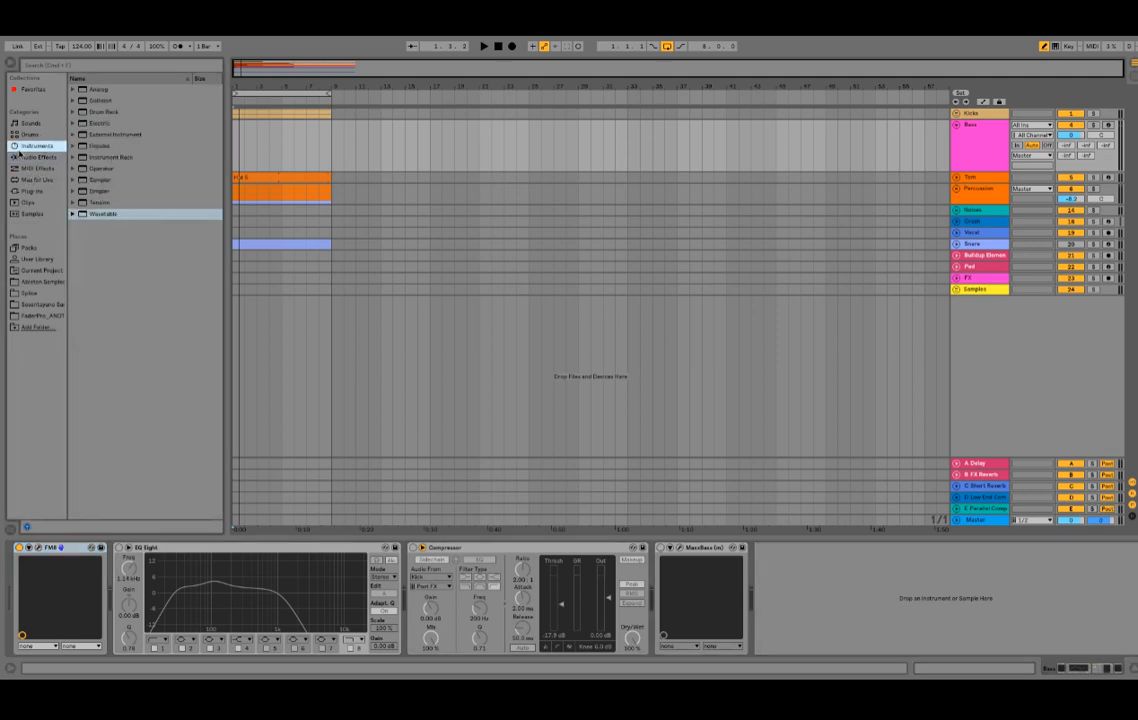
pyautogui.click(94, 170)
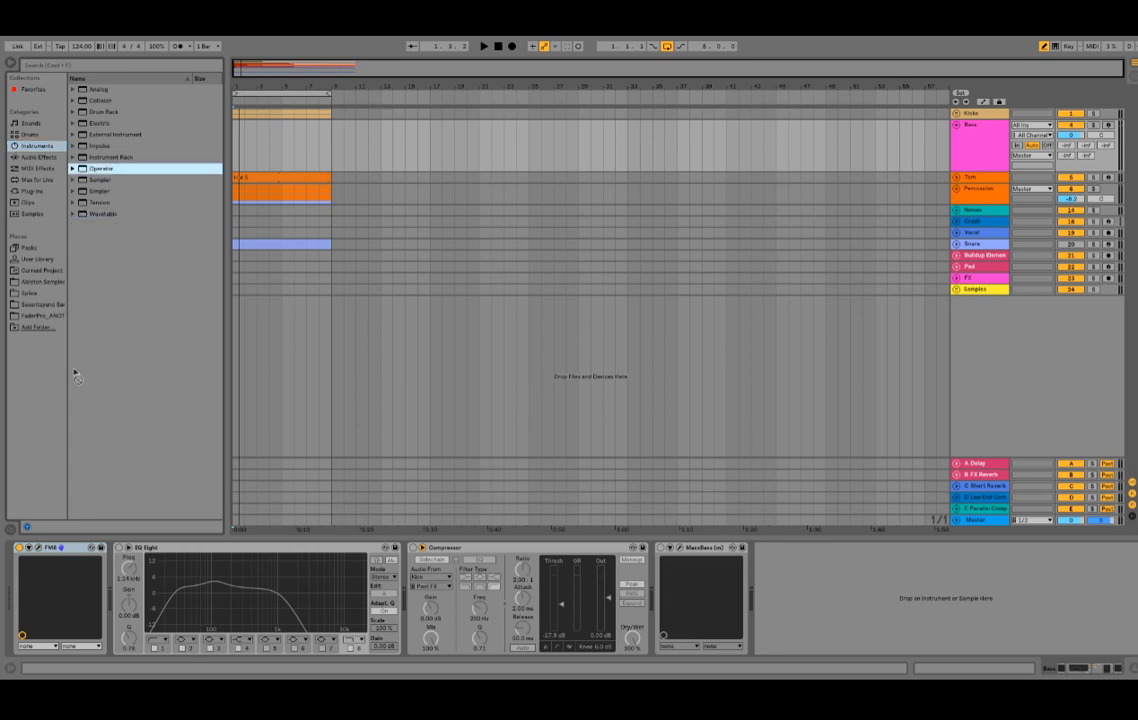
pyautogui.moveTo(107, 590); pyautogui.dragTo(115, 582)
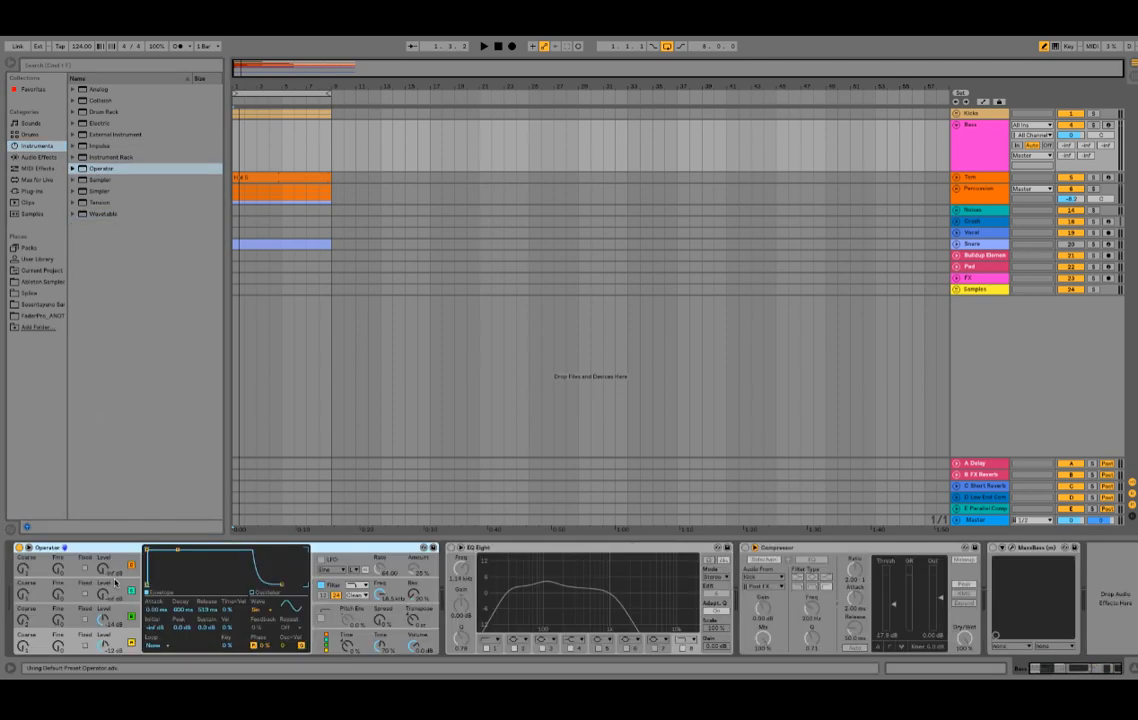
pyautogui.click(1107, 125)
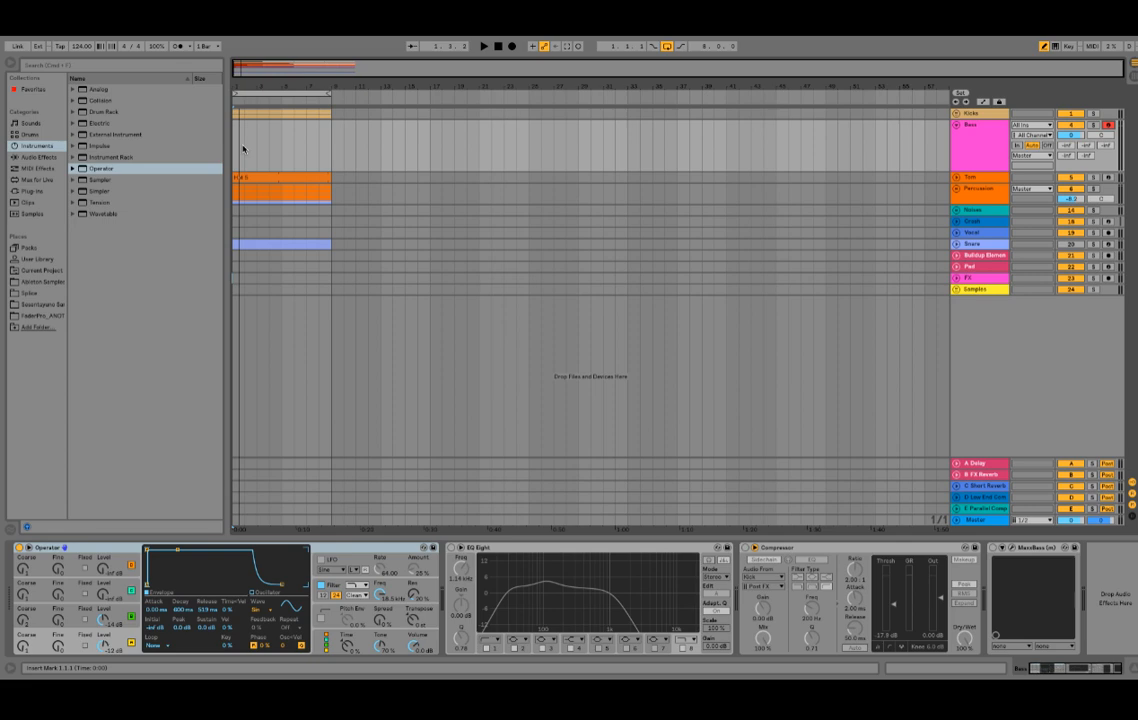
pyautogui.click(73, 169)
pyautogui.click(73, 169)
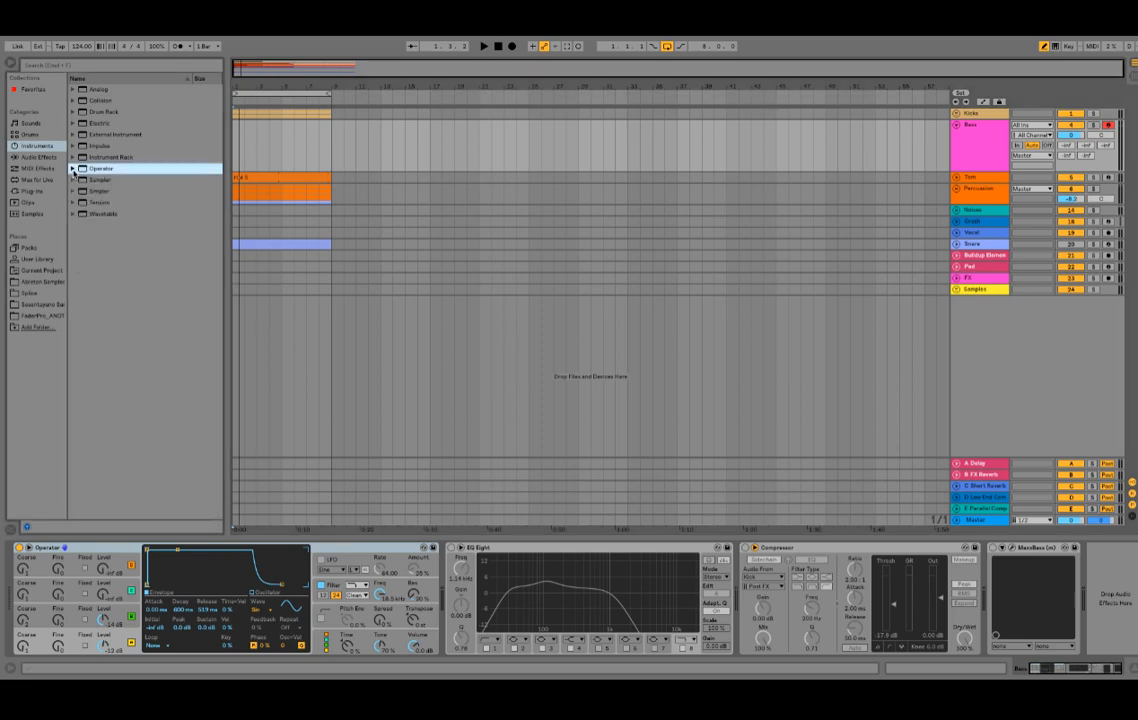
pyautogui.press('space')
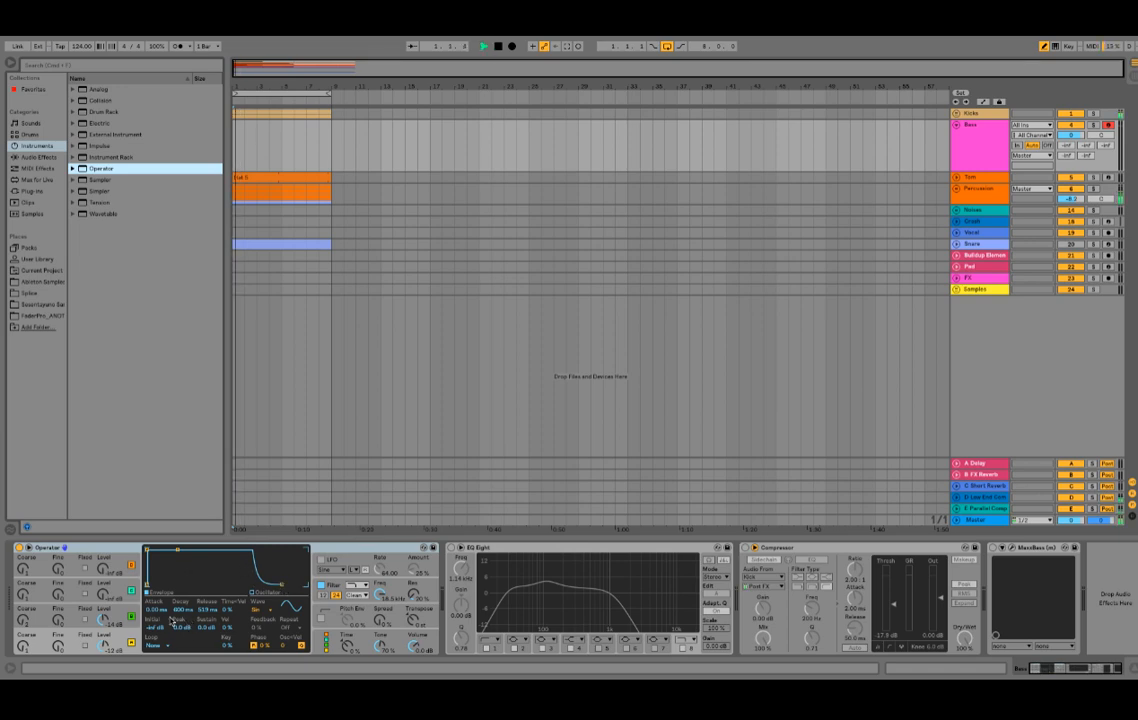
# - Raise the sustain of Operator's oscillator B envelope to 0.0 dB, and compare the envelopes of oscillators A and B
pyautogui.click(84, 621)
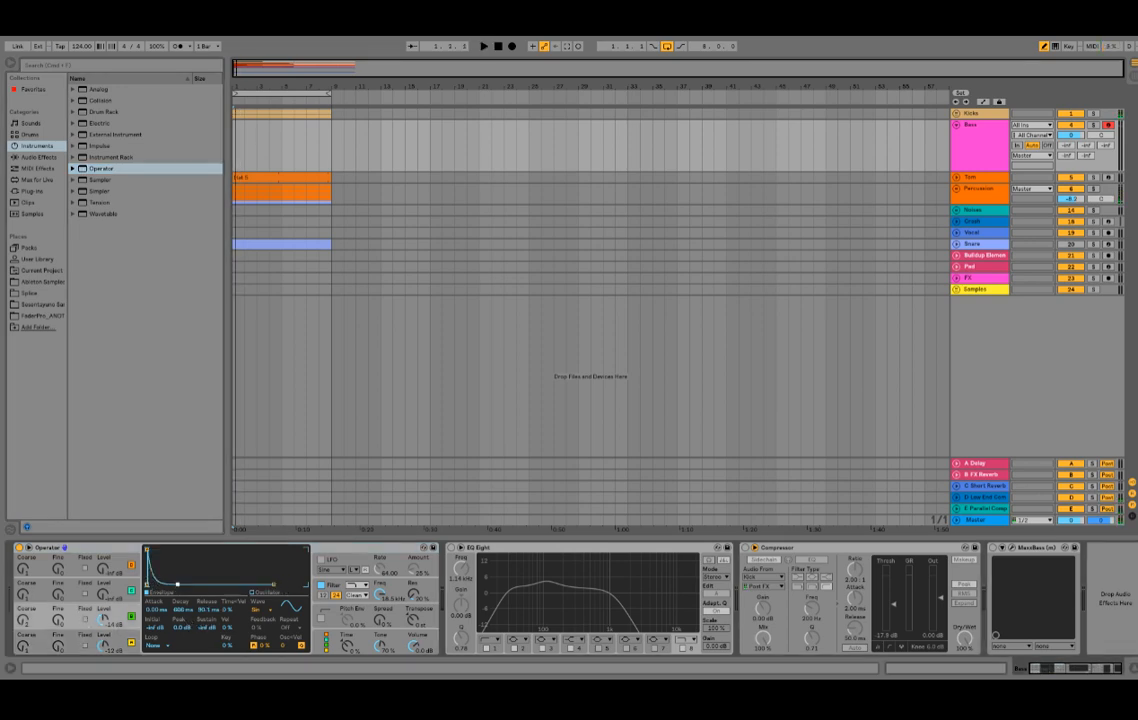
pyautogui.moveTo(177, 584); pyautogui.dragTo(200, 549)
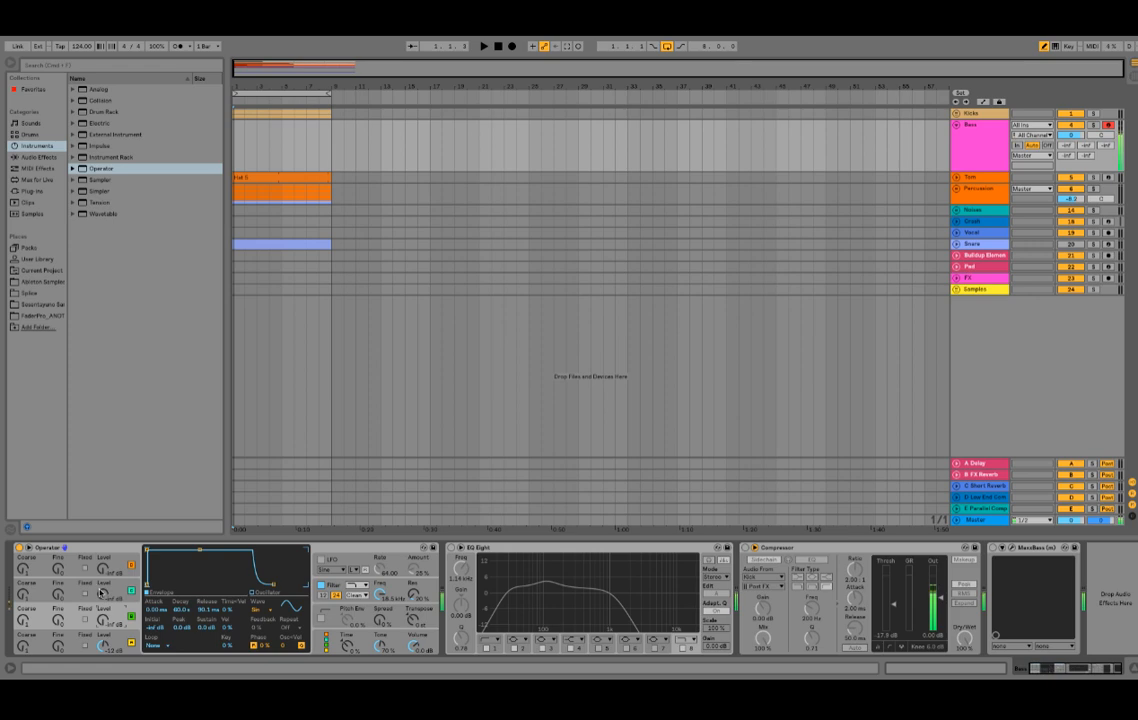
pyautogui.click(84, 646)
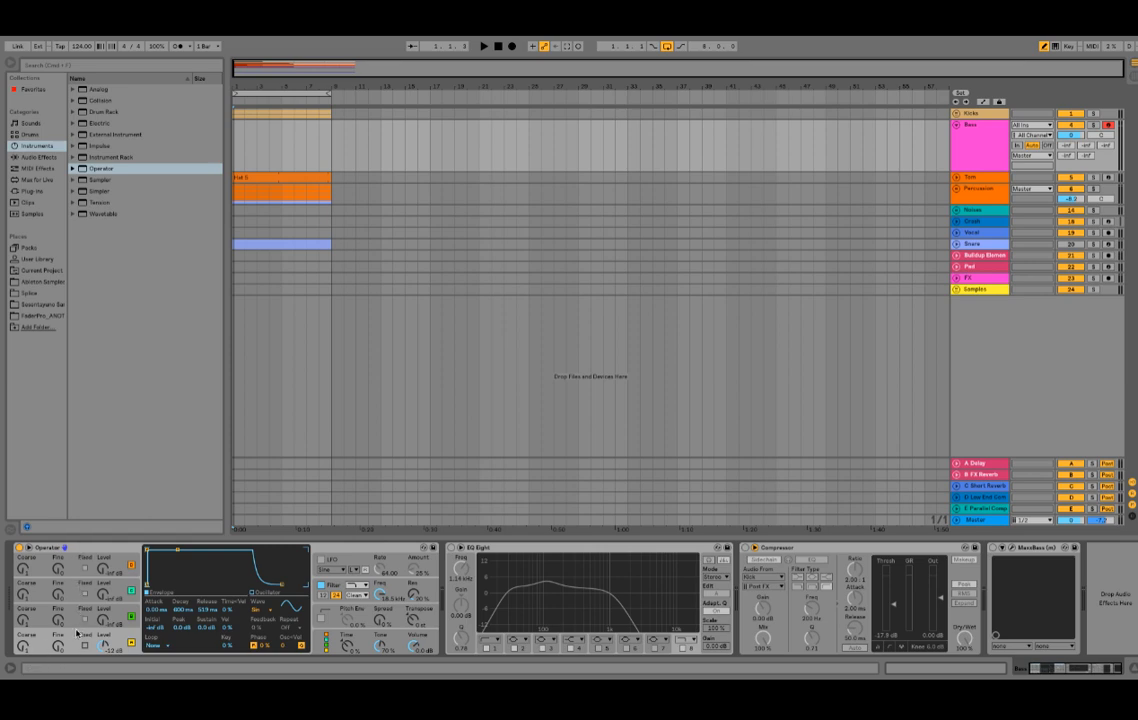
pyautogui.click(76, 621)
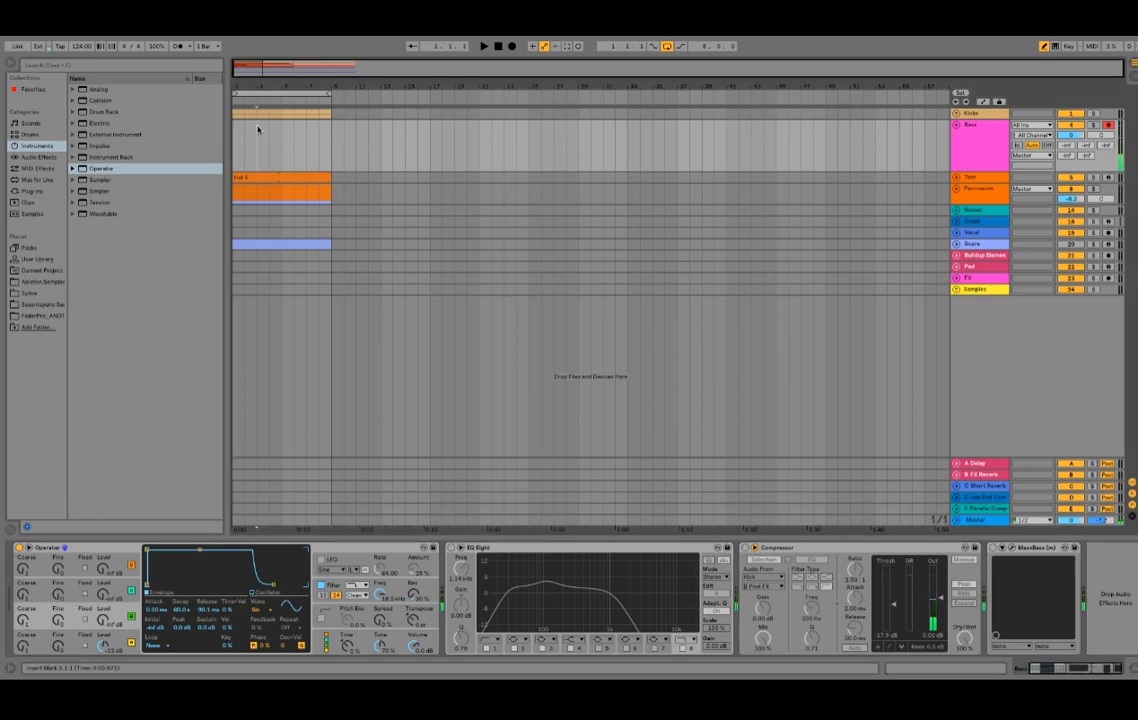
# - Insert an empty one-bar MIDI clip at the start of the Bass track and play it briefly
pyautogui.moveTo(257, 130); pyautogui.dragTo(213, 130)
pyautogui.press('space')
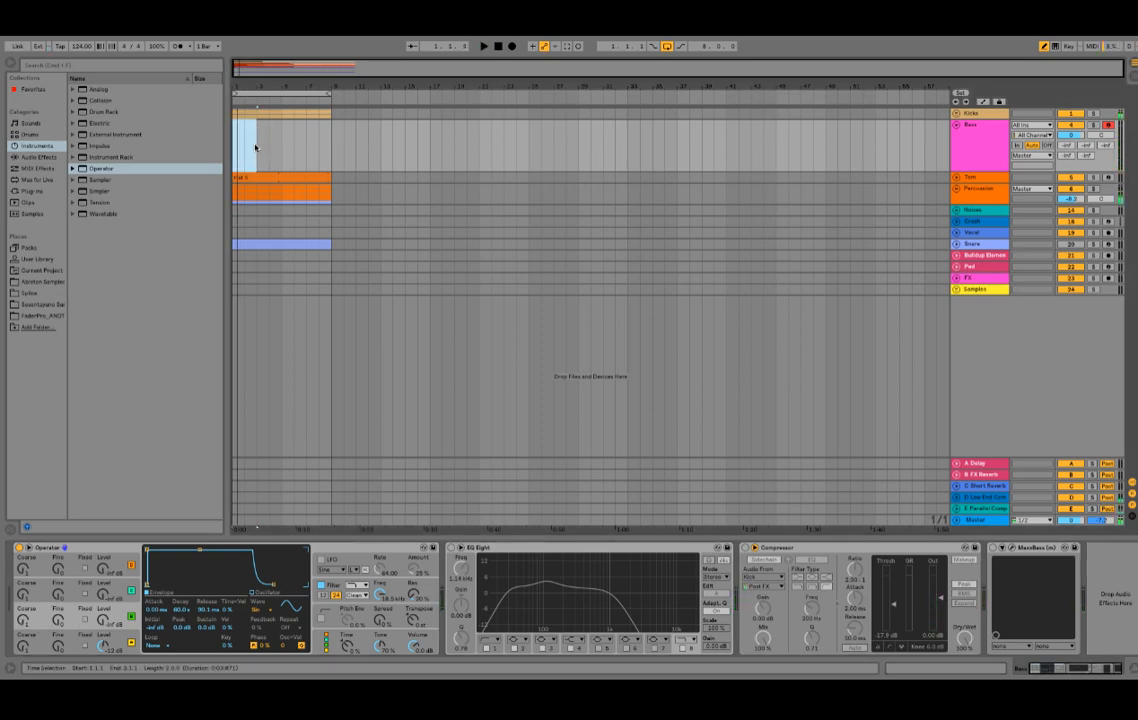
pyautogui.press('space')
pyautogui.click(255, 147)
pyautogui.moveTo(246, 147); pyautogui.dragTo(218, 126)
pyautogui.hotkey('ctrl', 'shift', 'm')
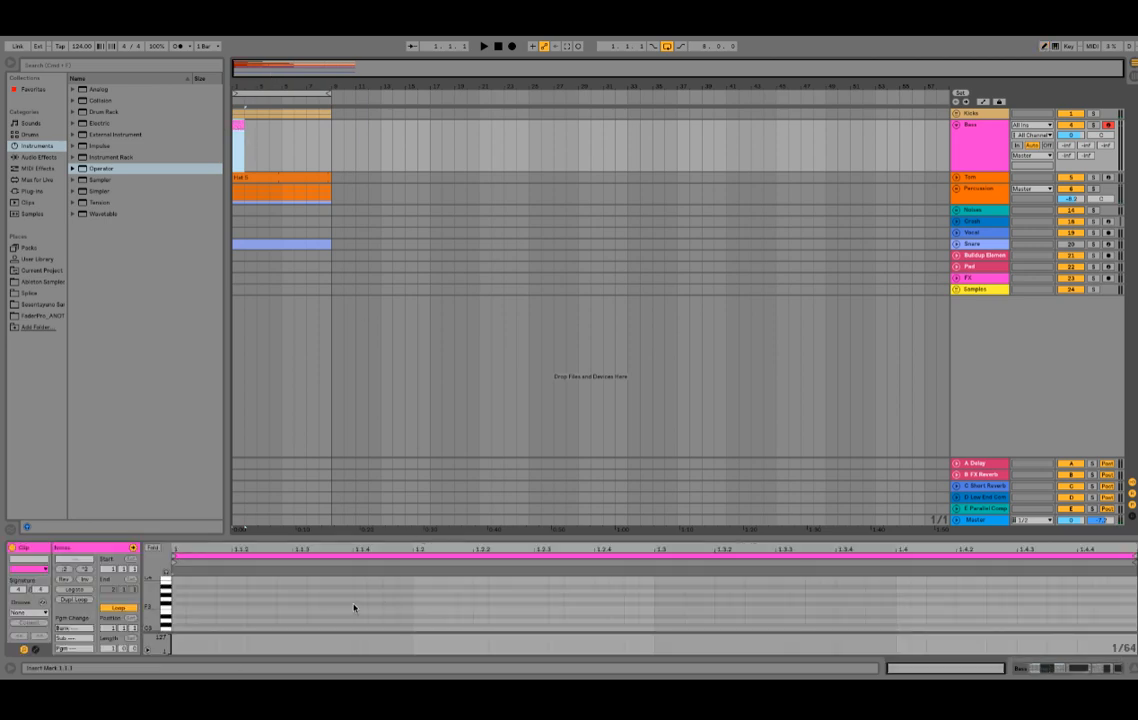
pyautogui.press('space')
pyautogui.press('space')
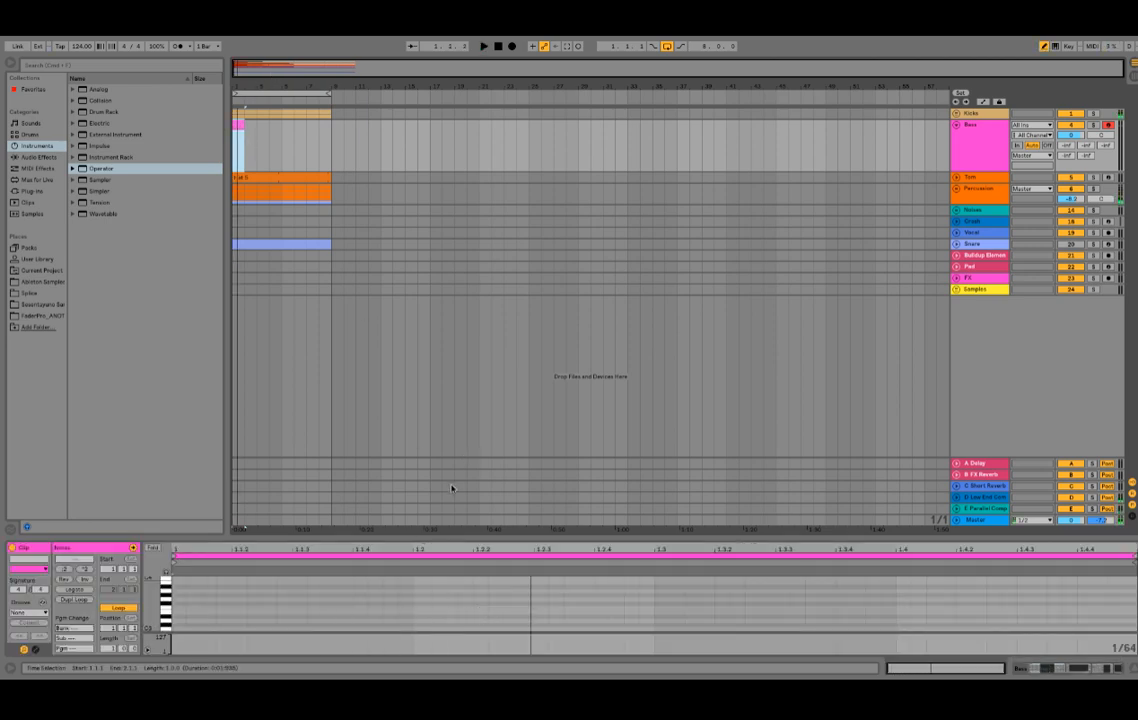
# - Replace the one-bar clip on the Bass track with an empty two-bar MIDI clip and set its note grid to a fixed 1/16
pyautogui.press('Delete')
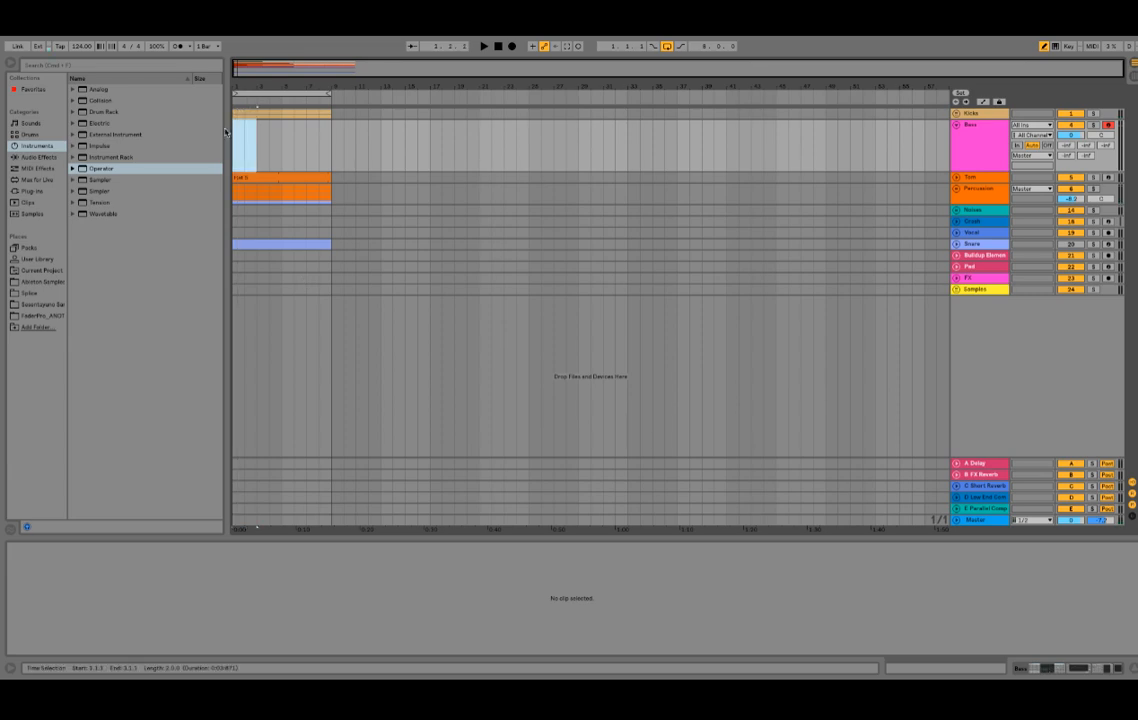
pyautogui.hotkey('ctrl', 'z')
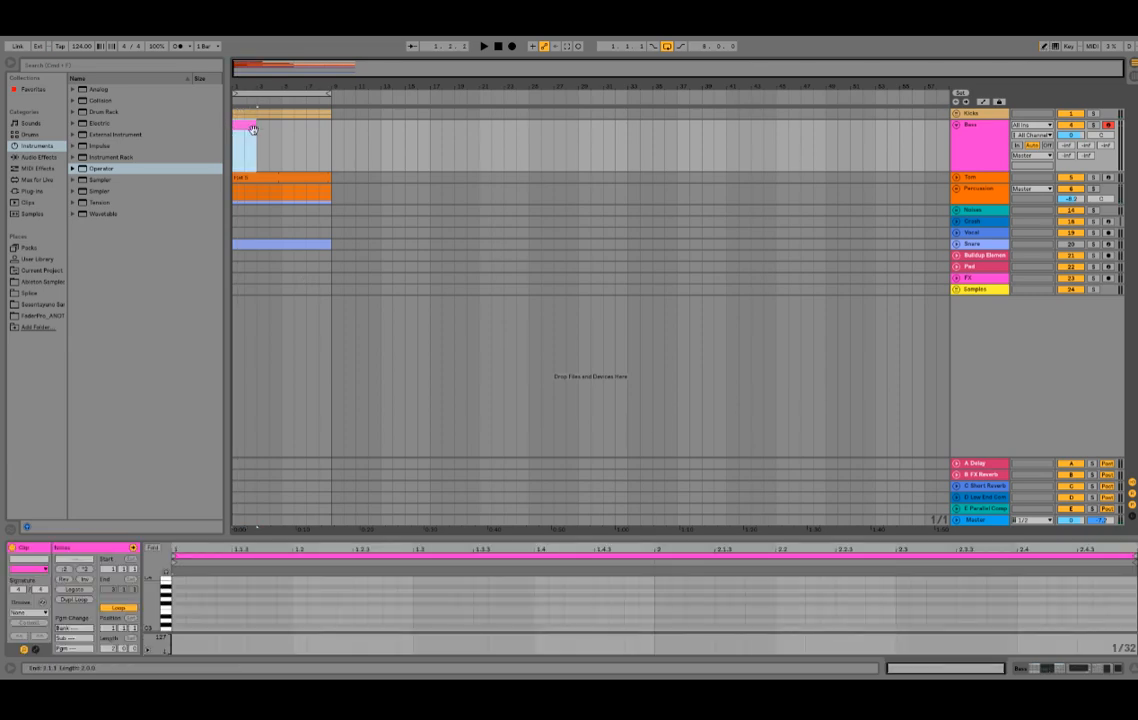
pyautogui.rightClick(362, 598)
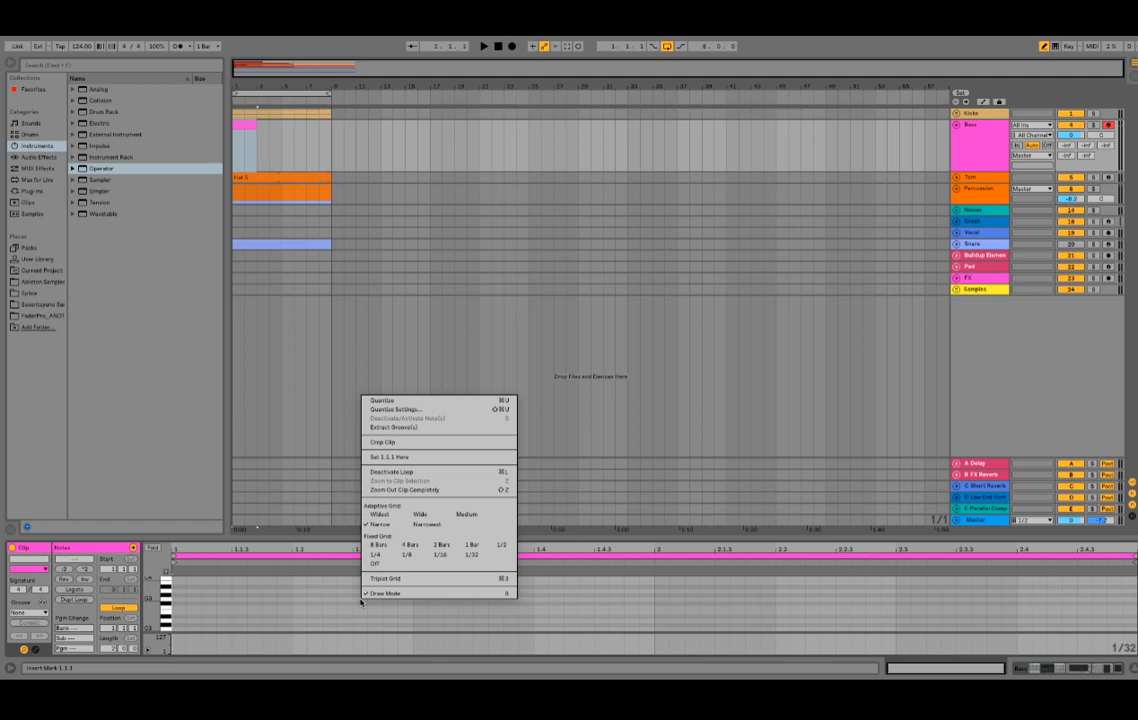
pyautogui.click(442, 555)
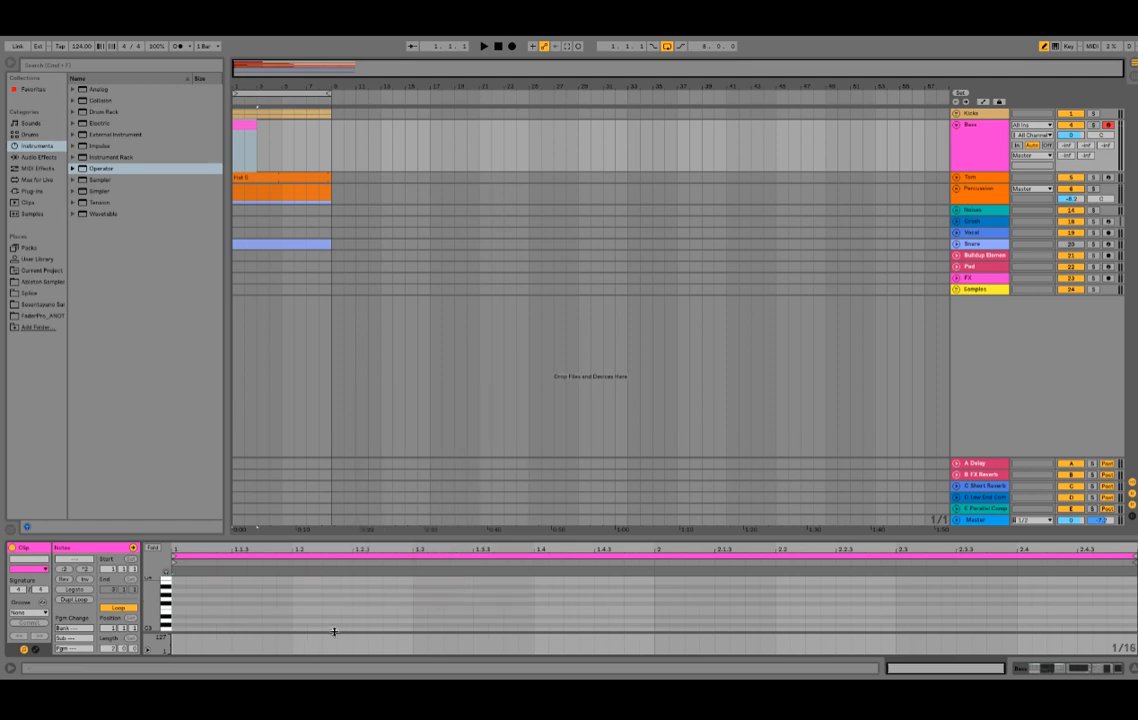
# - Shorten the Bass clip's loop to one bar and extend the clip across the eight-bar arrangement loop during playback
pyautogui.press('space')
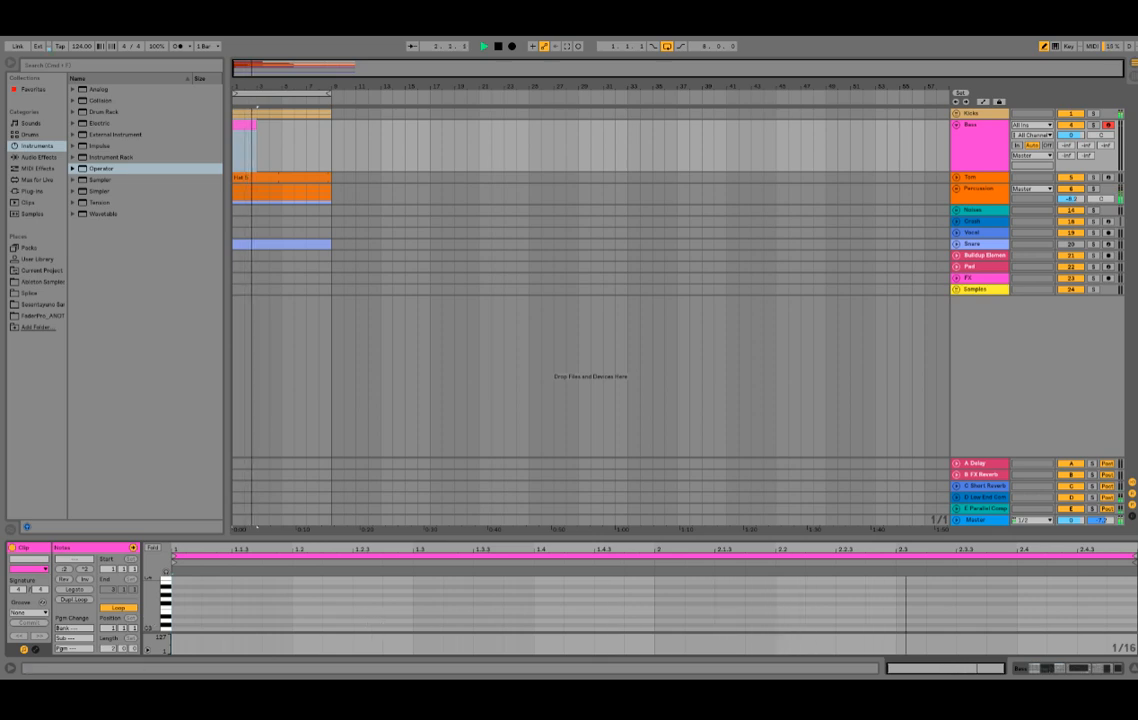
pyautogui.moveTo(1134, 557); pyautogui.dragTo(655, 570)
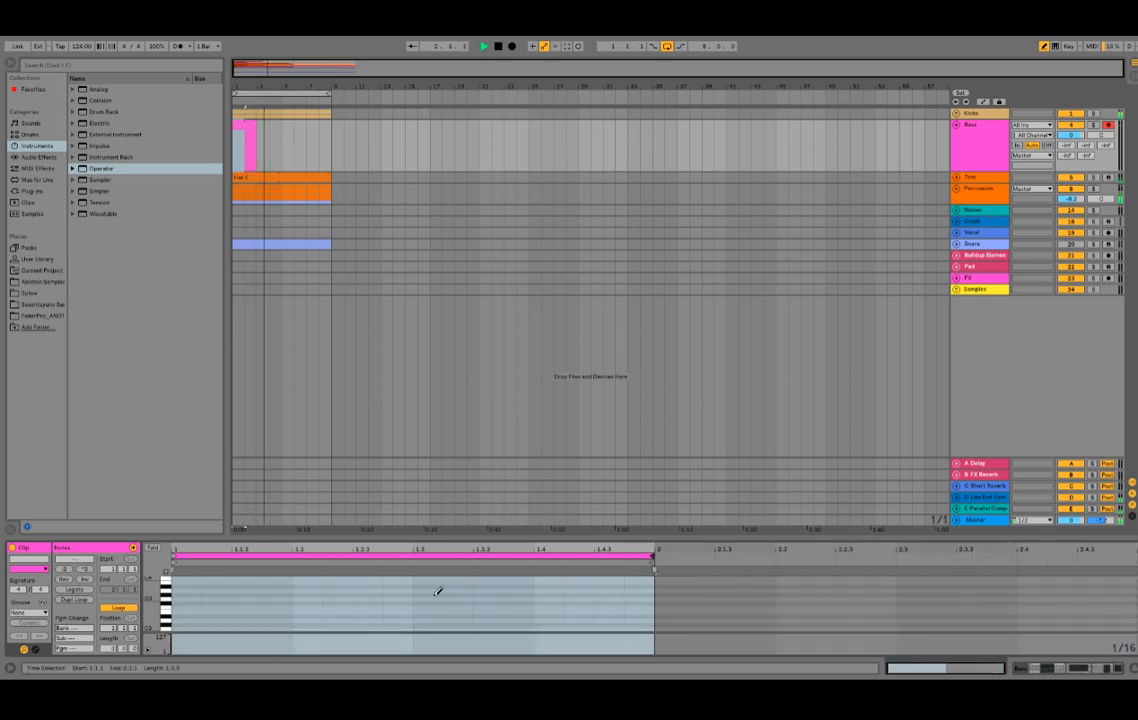
pyautogui.moveTo(236, 121); pyautogui.dragTo(330, 145)
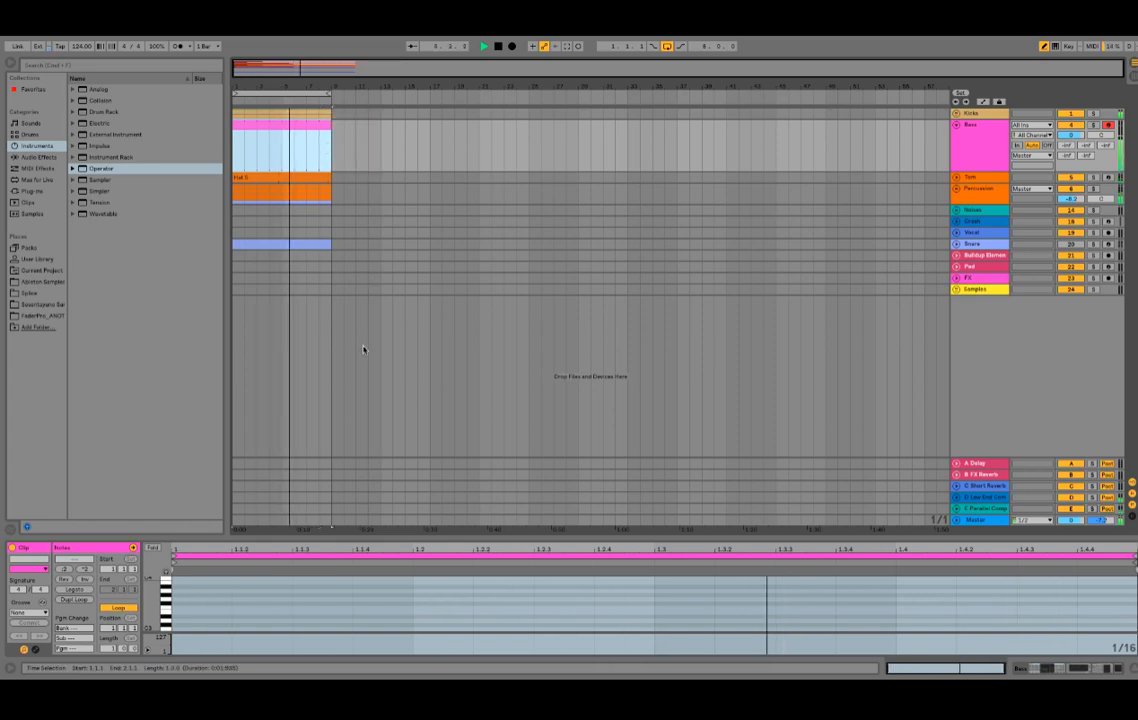
pyautogui.moveTo(379, 537); pyautogui.dragTo(380, 453)
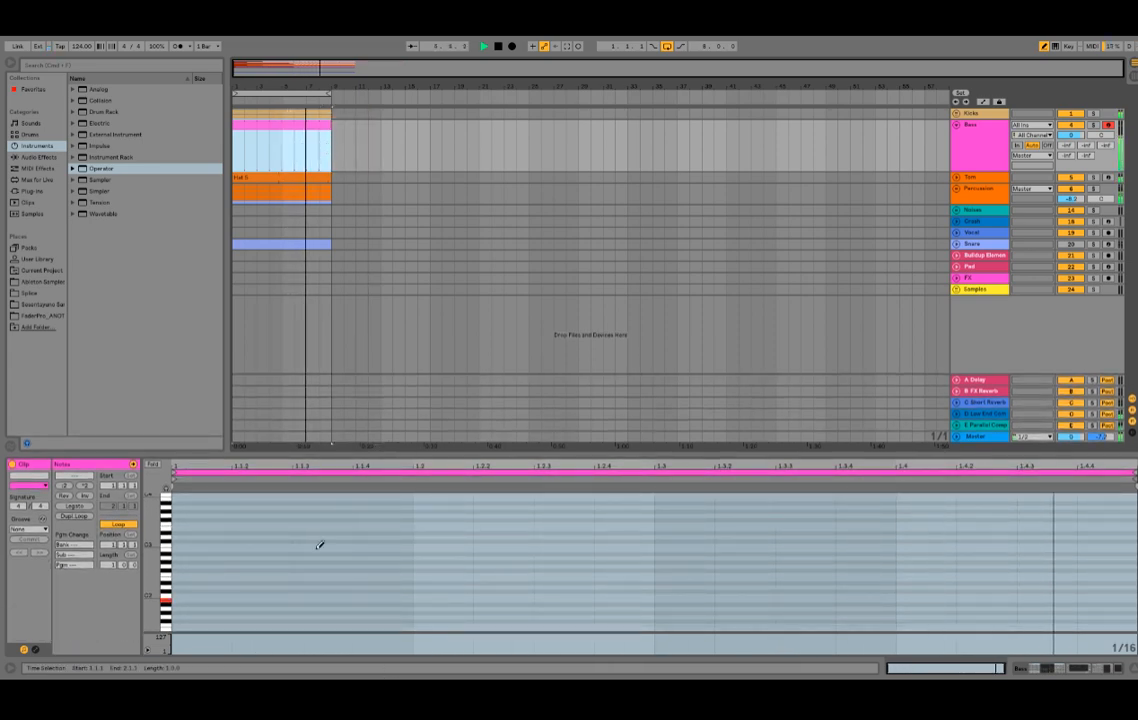
# - Draw sixteenth notes in the Bass clip: B1 at 1.1.4, D#2 at 1.2.3 and F2 at 1.3.2
pyautogui.click(340, 597)
pyautogui.moveTo(340, 597); pyautogui.dragTo(340, 557)
pyautogui.press('Right')
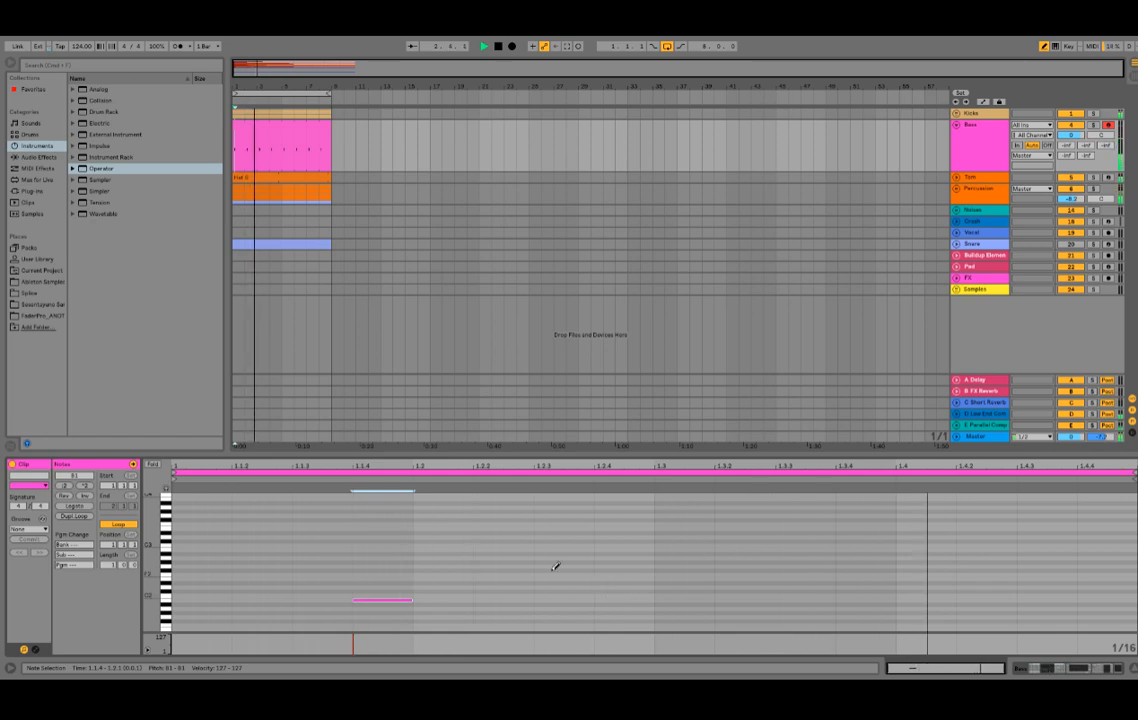
pyautogui.click(552, 570)
pyautogui.press('Down')
pyautogui.press('Down')
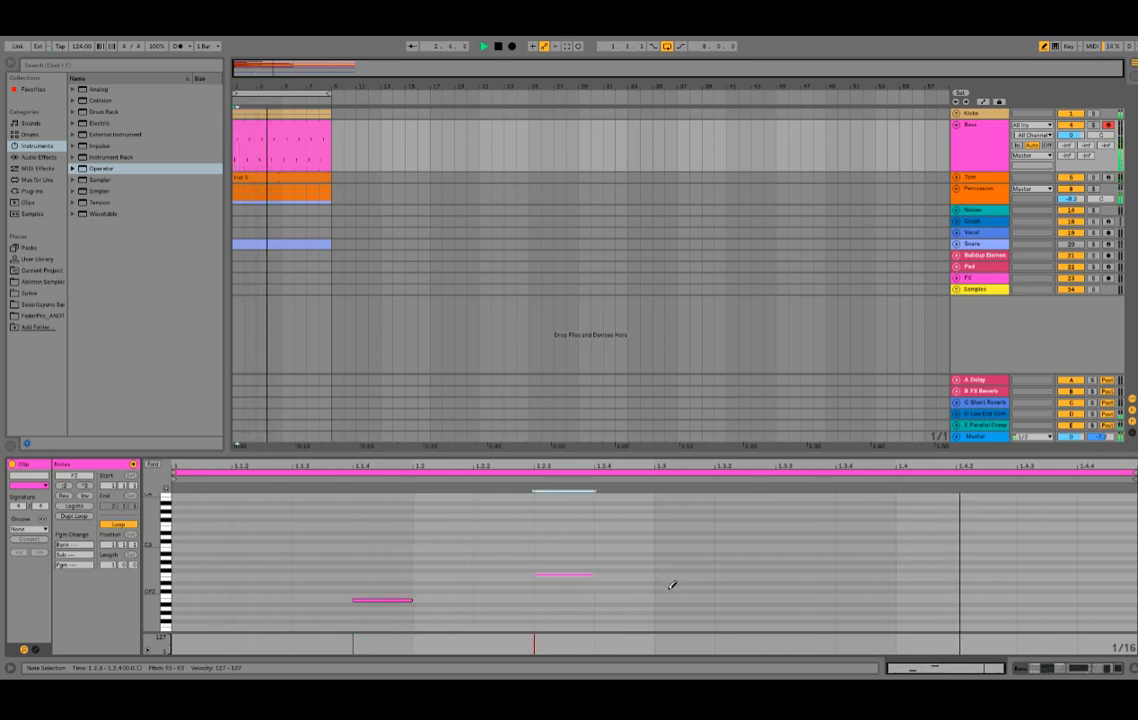
pyautogui.click(762, 573)
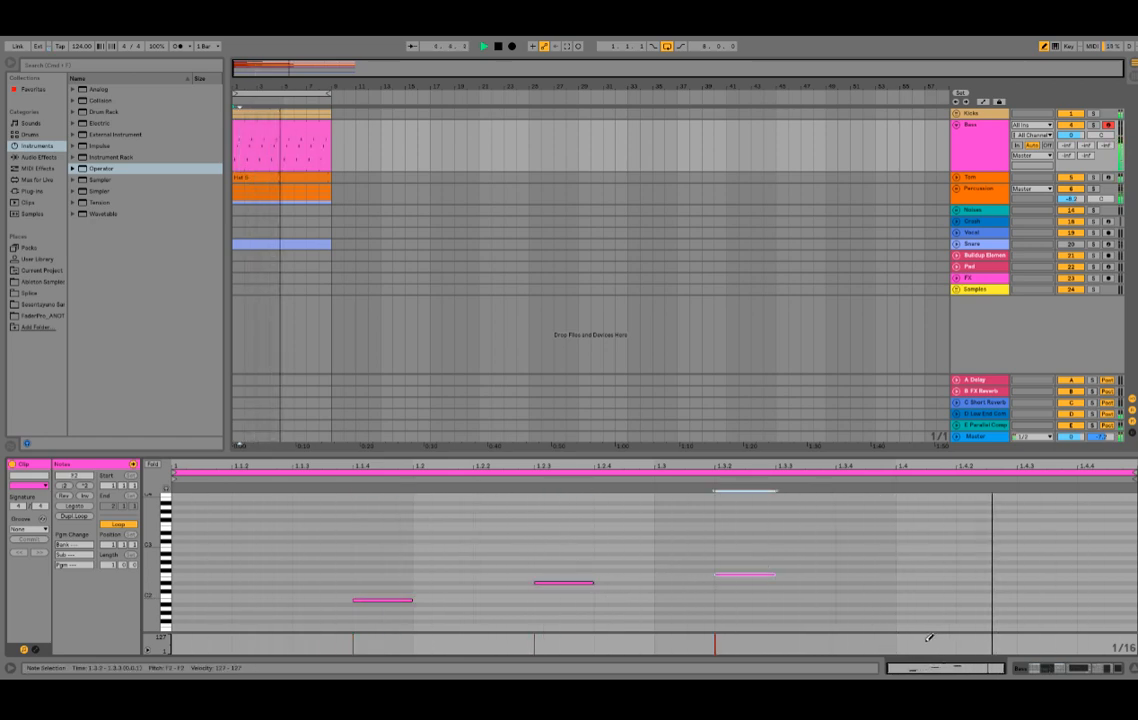
# - Redraw the second bass note as D#2 at 1.2.3, and change the third to E2 at the start of beat 1.3
pyautogui.click(544, 582)
pyautogui.click(552, 586)
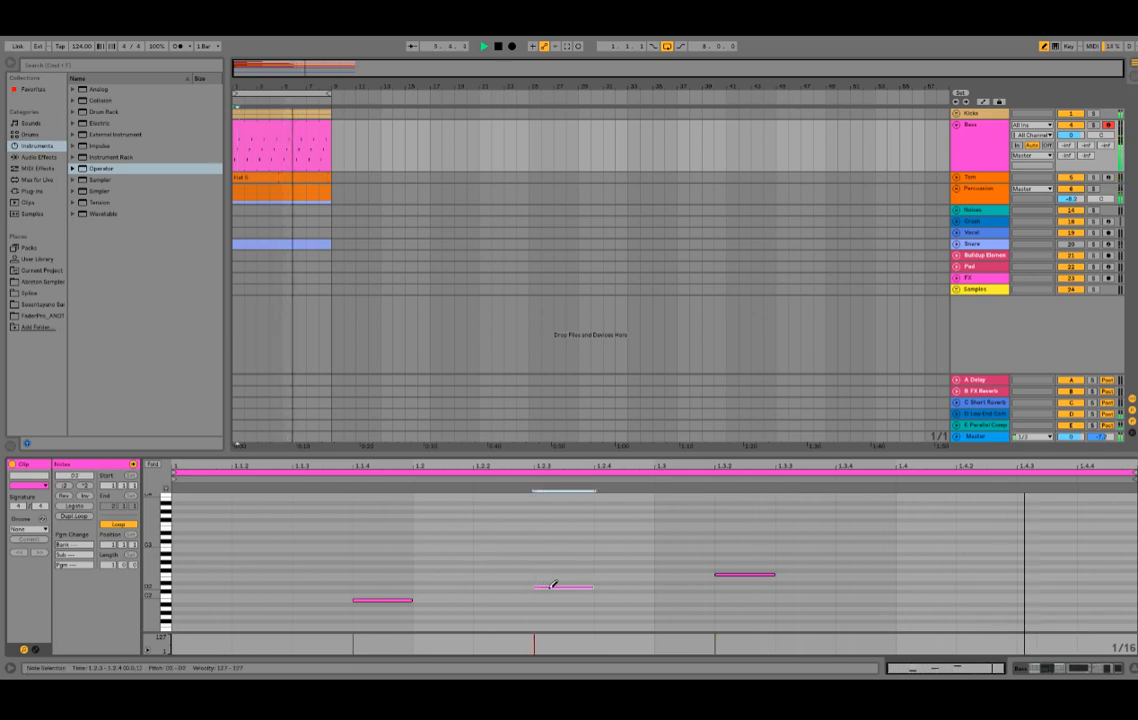
pyautogui.press('Up')
pyautogui.click(742, 573)
pyautogui.click(742, 573)
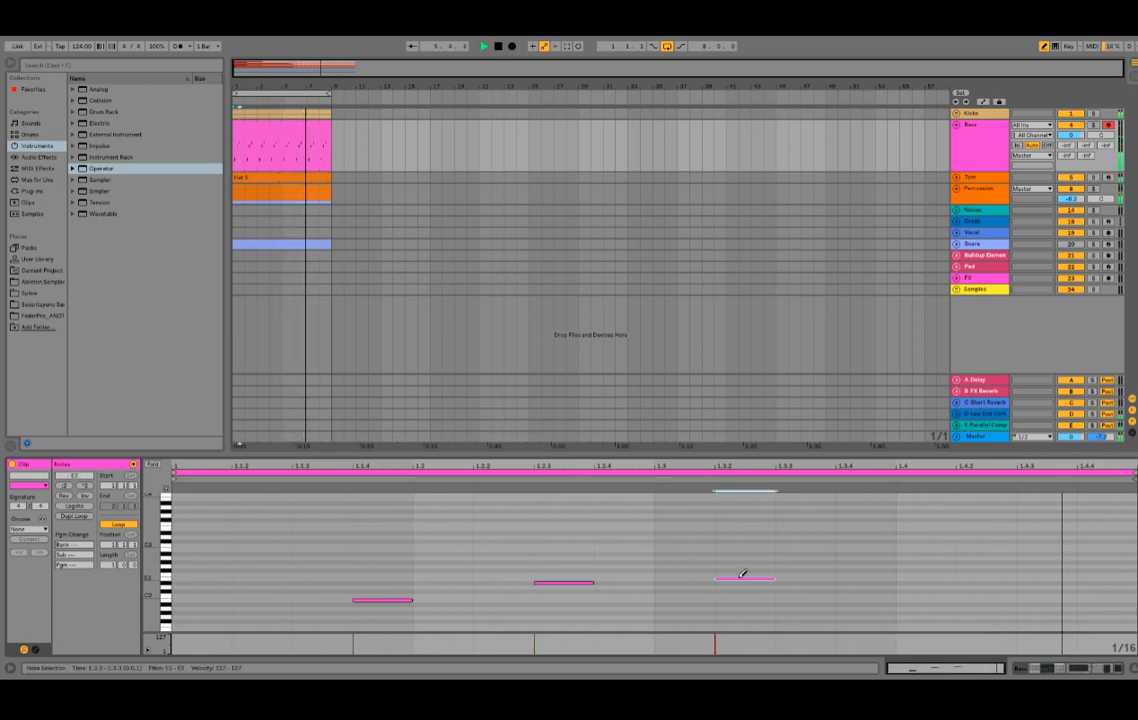
pyautogui.press('Down')
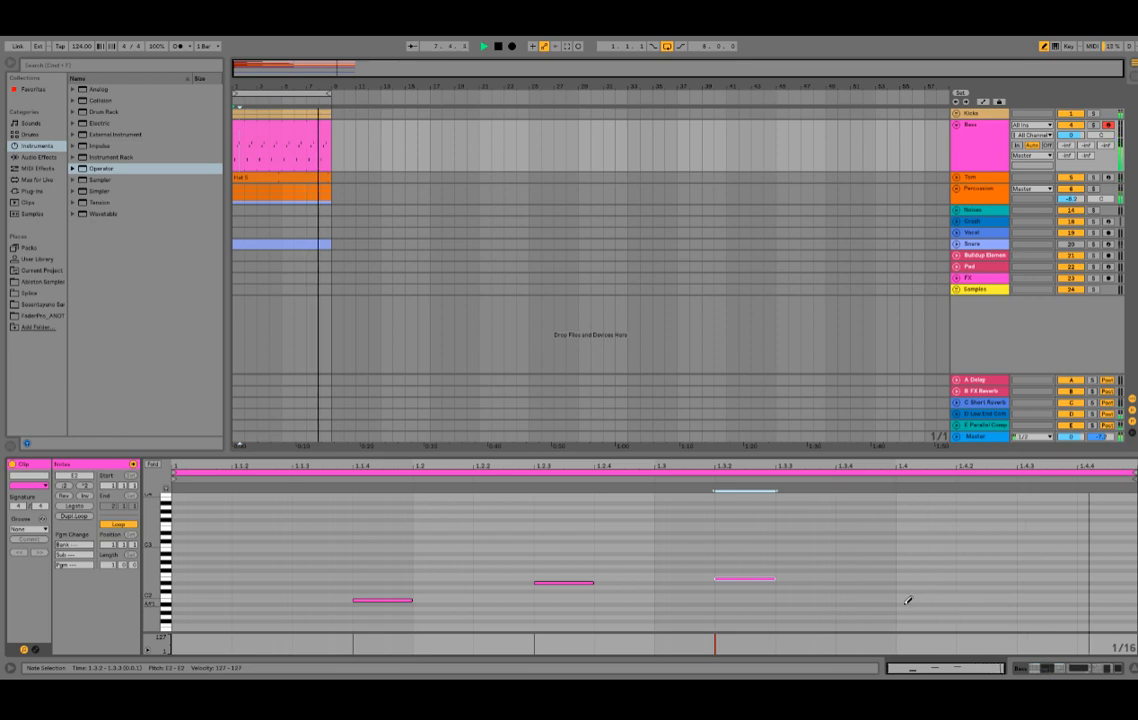
pyautogui.press('Right')
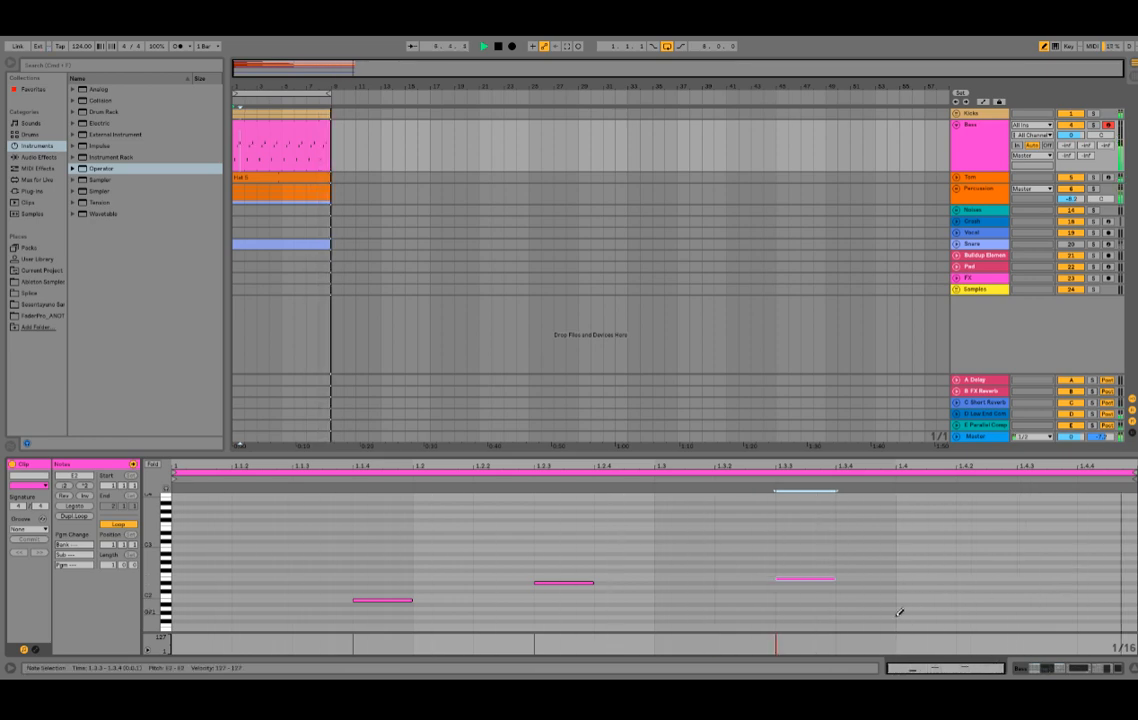
pyautogui.press('Left')
pyautogui.press('Left')
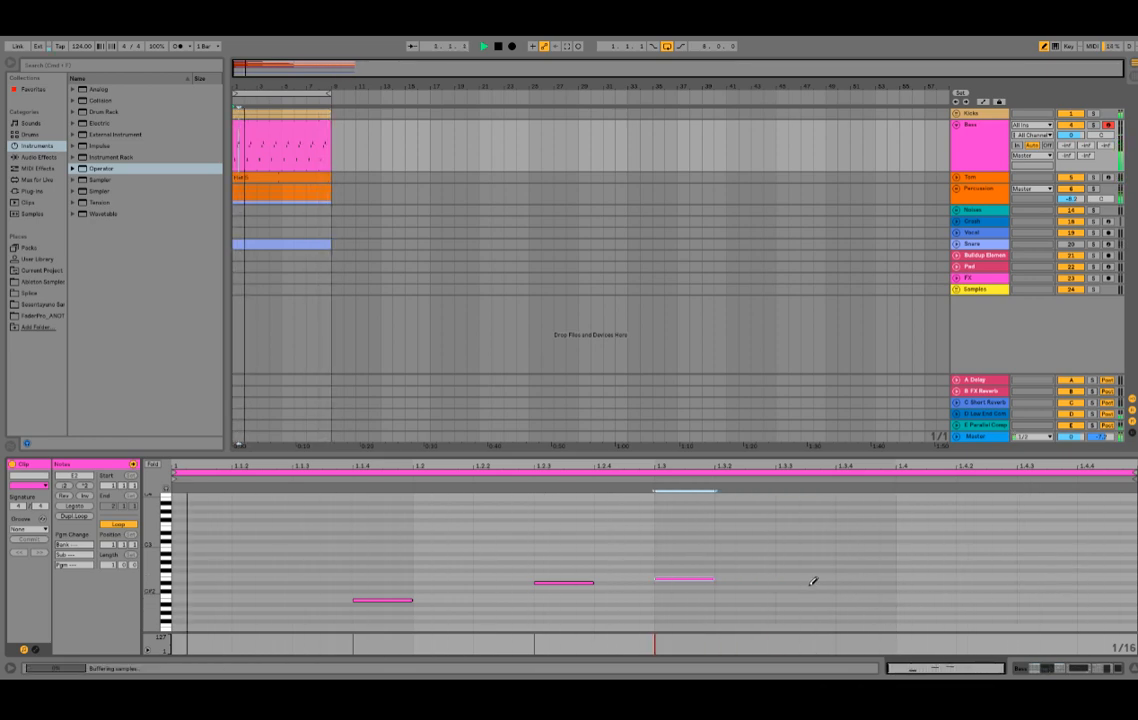
# - Add a sixteenth F#2 note at 1.3.3 in the Bass clip
pyautogui.click(815, 570)
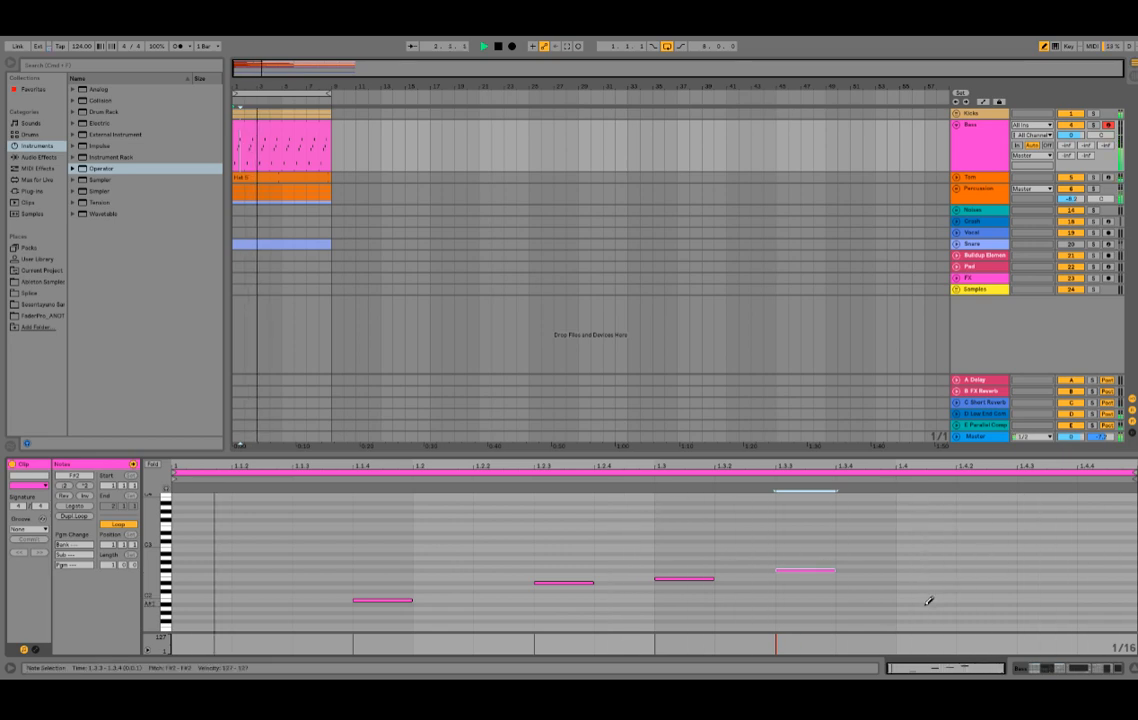
pyautogui.press('Right')
pyautogui.press('Left')
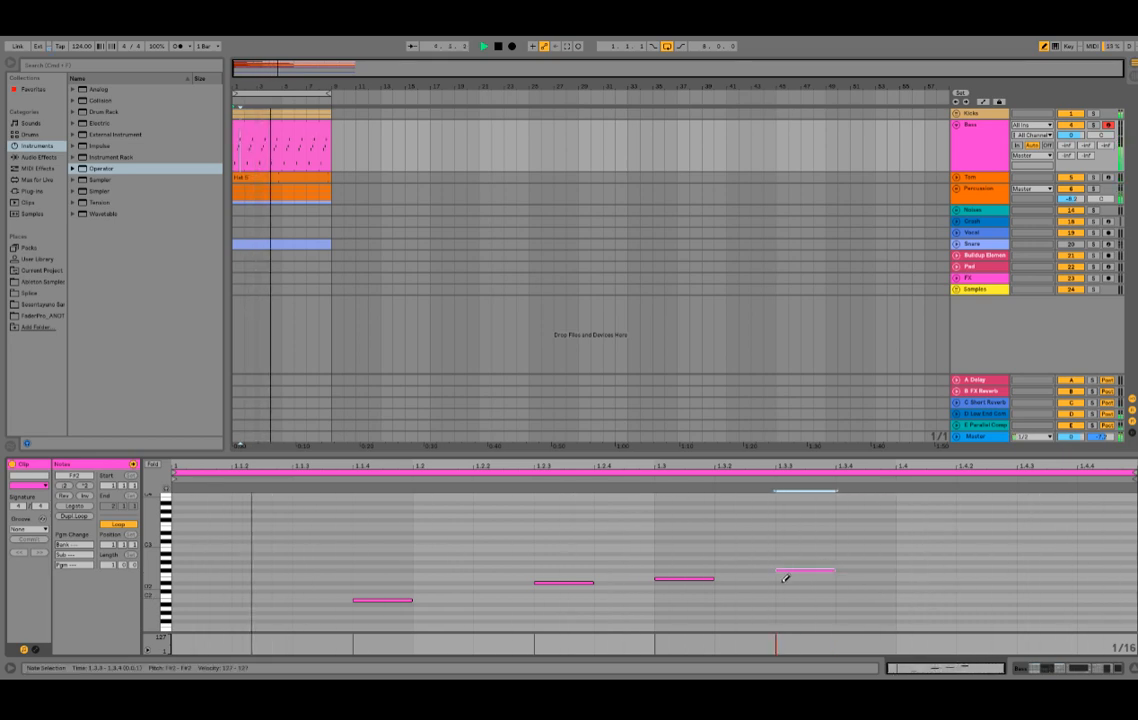
# - Duplicate the Bass clip's loop to two bars and delete the F#2 notes at 1.3.3 and 2.3.3
pyautogui.click(74, 517)
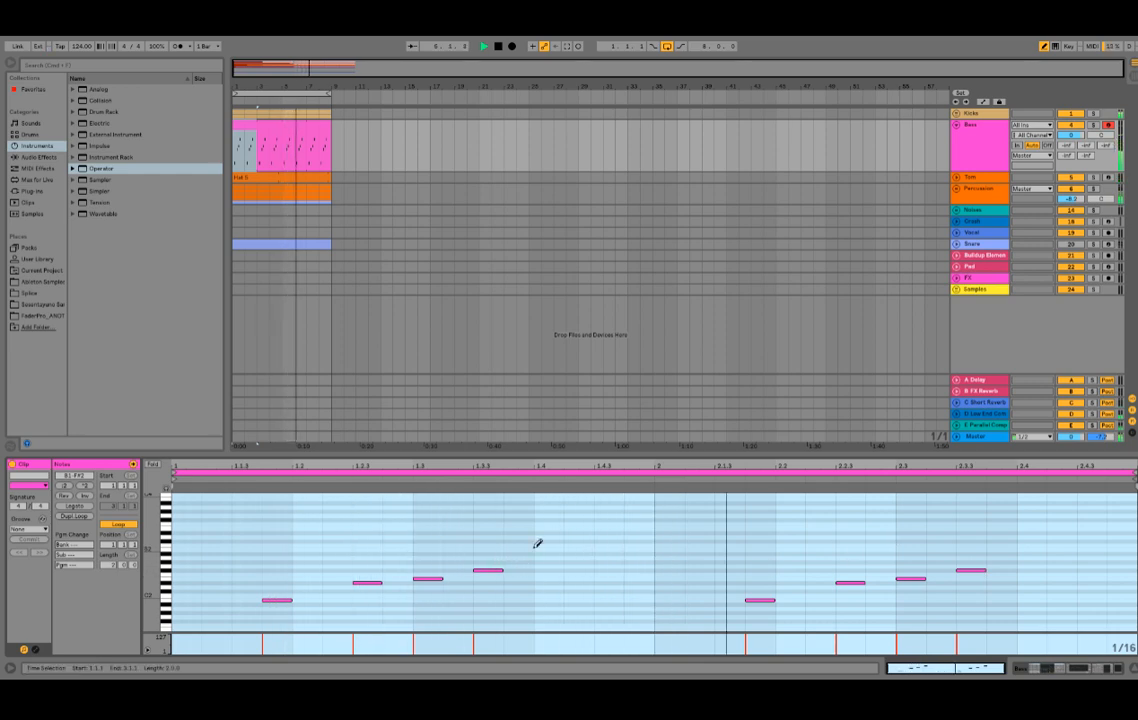
pyautogui.scroll(1, 536, 541)
pyautogui.click(495, 581)
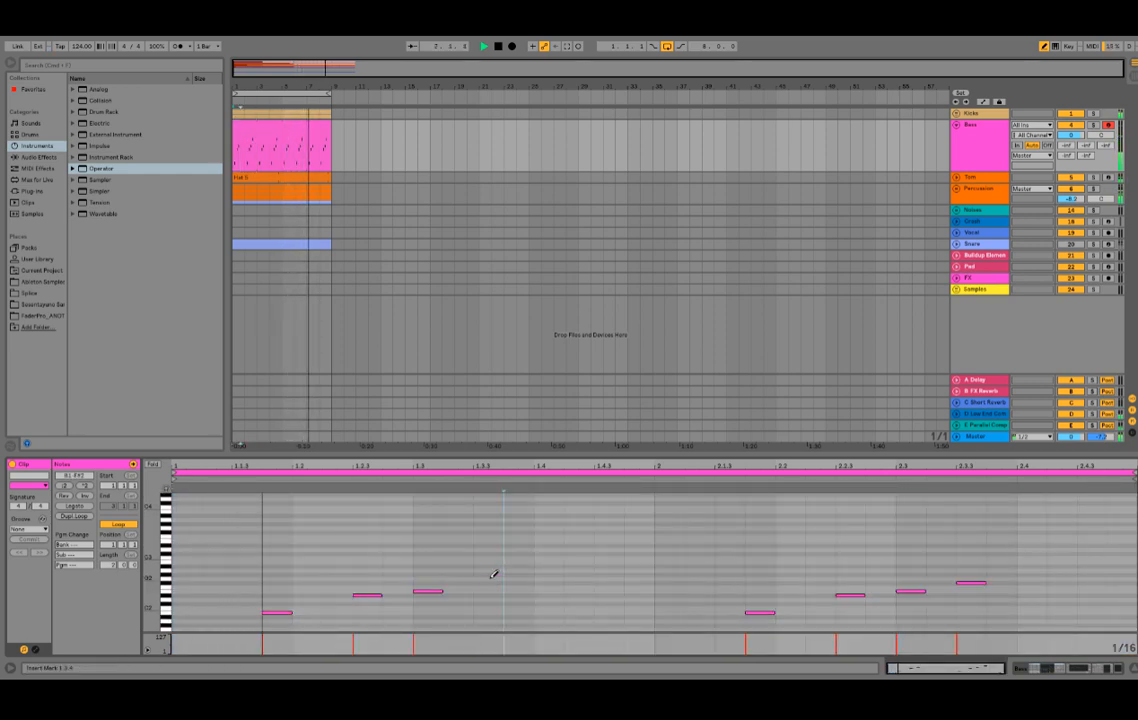
pyautogui.click(984, 582)
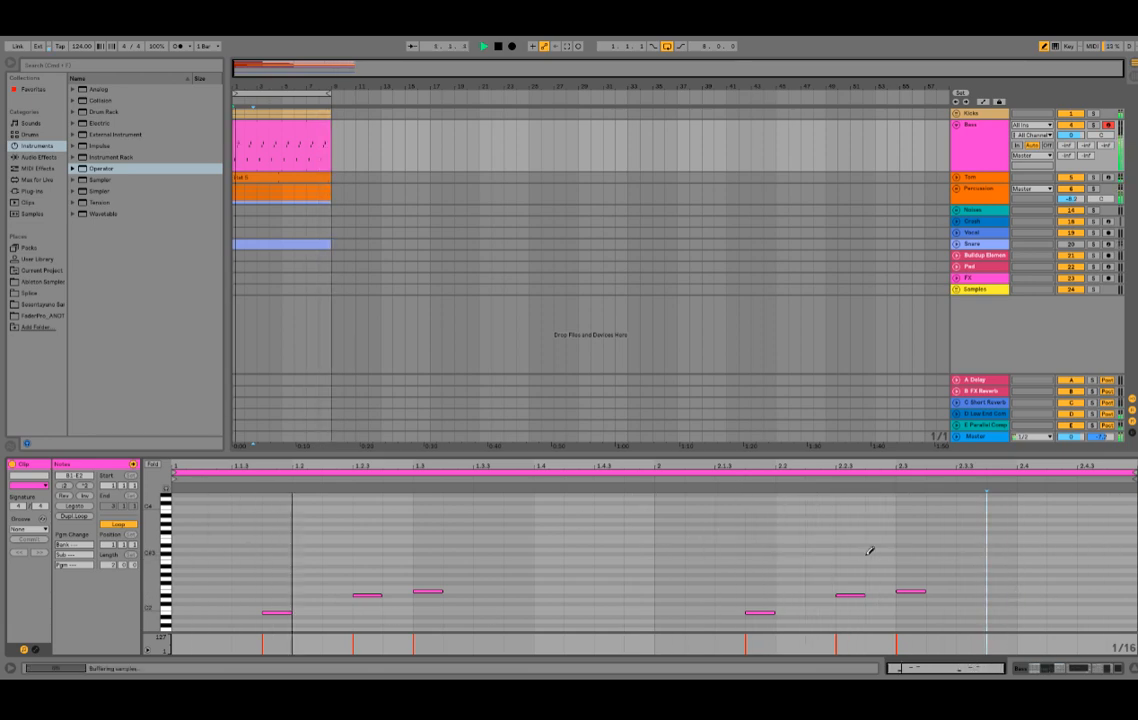
# - Add a sixteenth E2 note at 2.4.3 near the end of the second bar of the Bass clip
pyautogui.hotkey('ctrl', 'a')
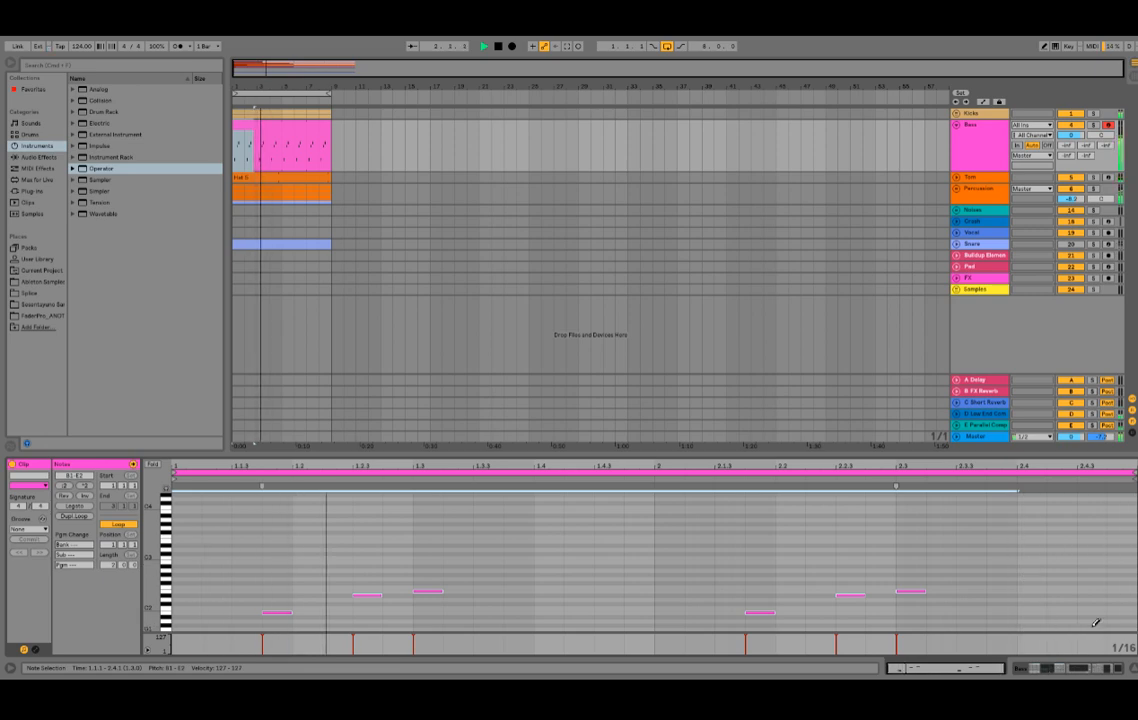
pyautogui.press('b')
pyautogui.click(1091, 590)
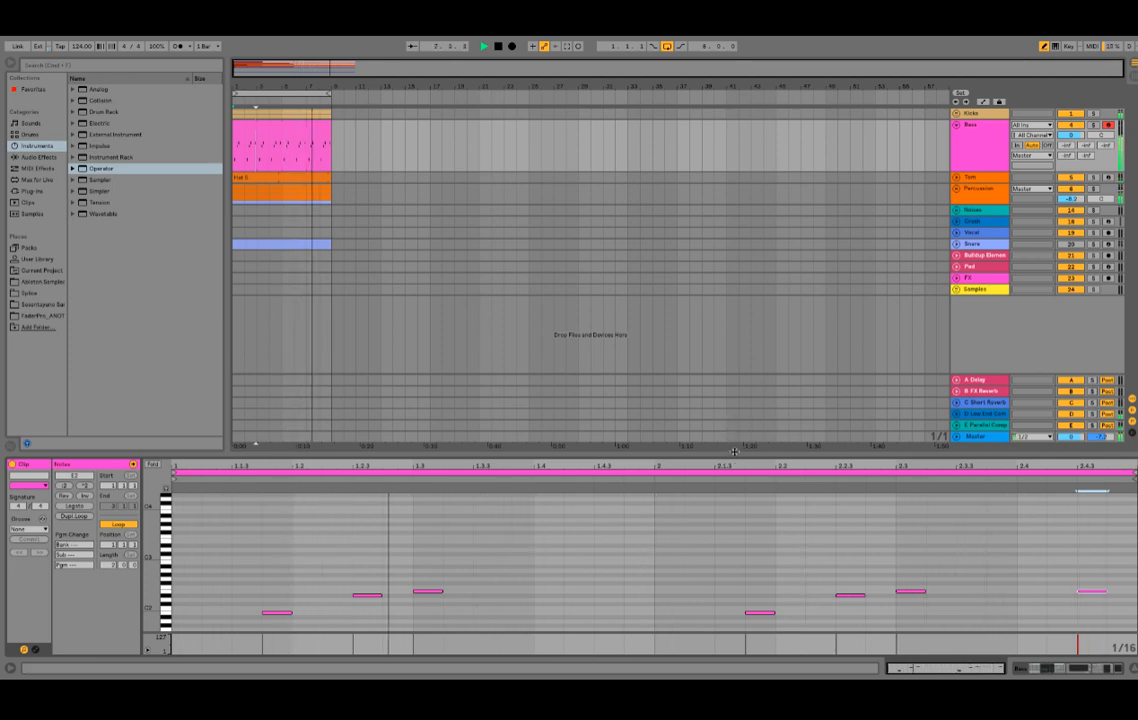
pyautogui.moveTo(735, 451); pyautogui.dragTo(737, 675)
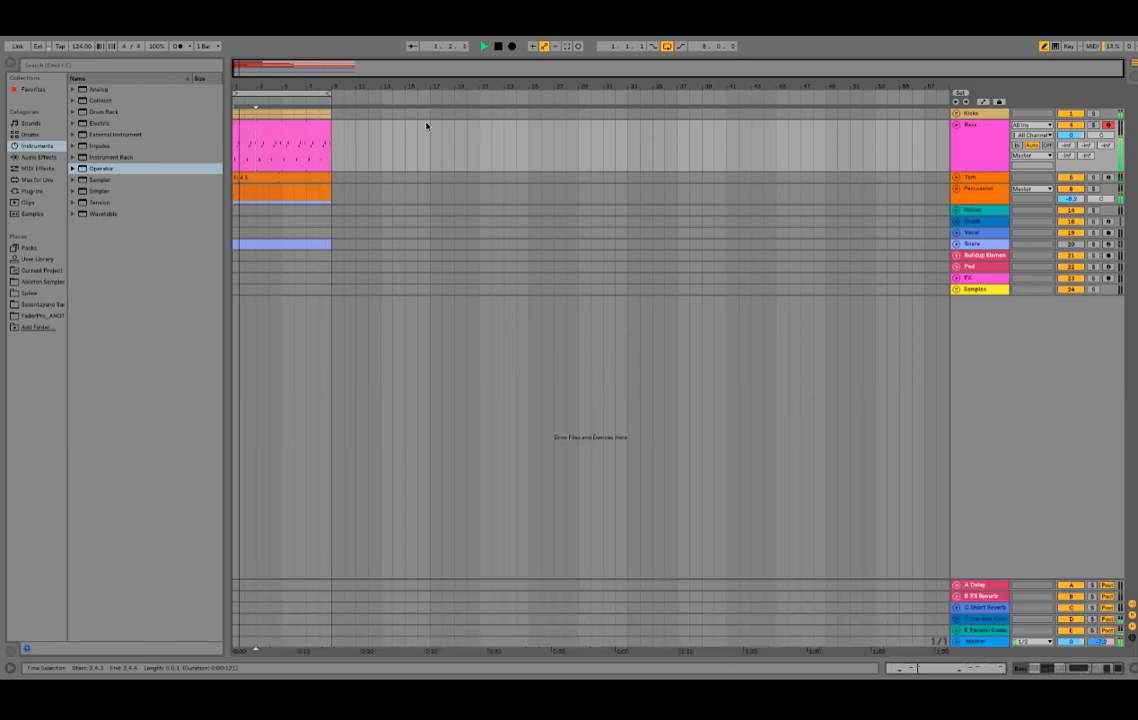
# - Transpose all notes in the Bass clip down one octave and resume playback
pyautogui.doubleClick(298, 137)
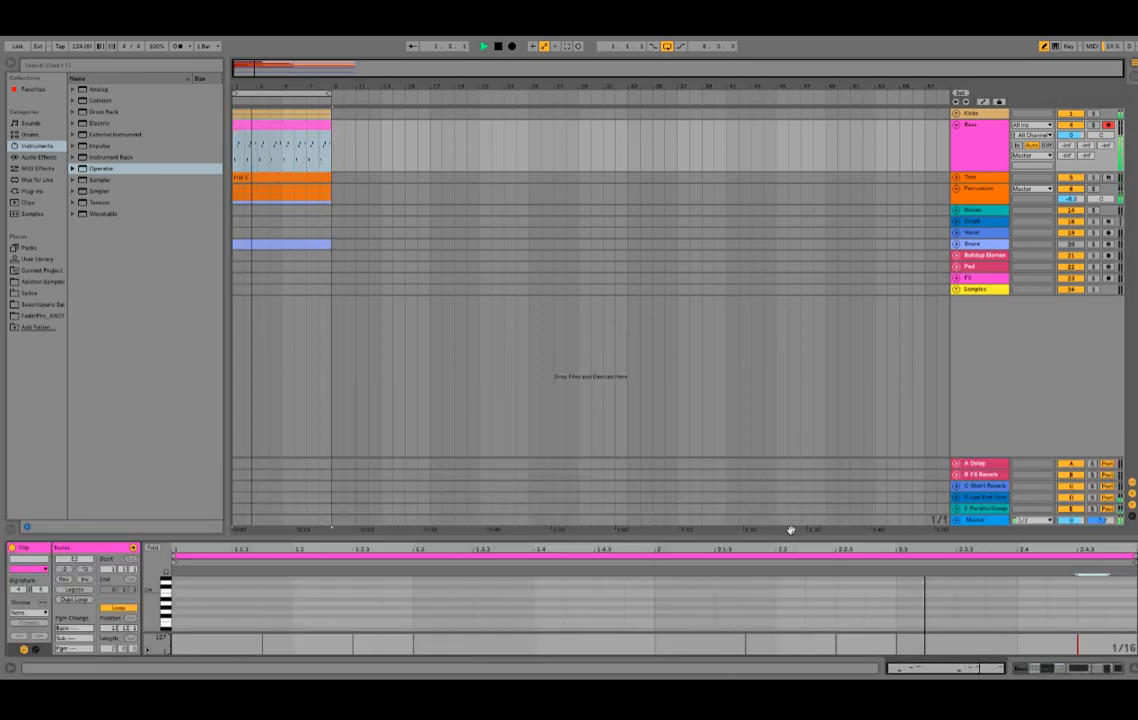
pyautogui.moveTo(791, 537); pyautogui.dragTo(802, 361)
pyautogui.press('b')
pyautogui.press('space')
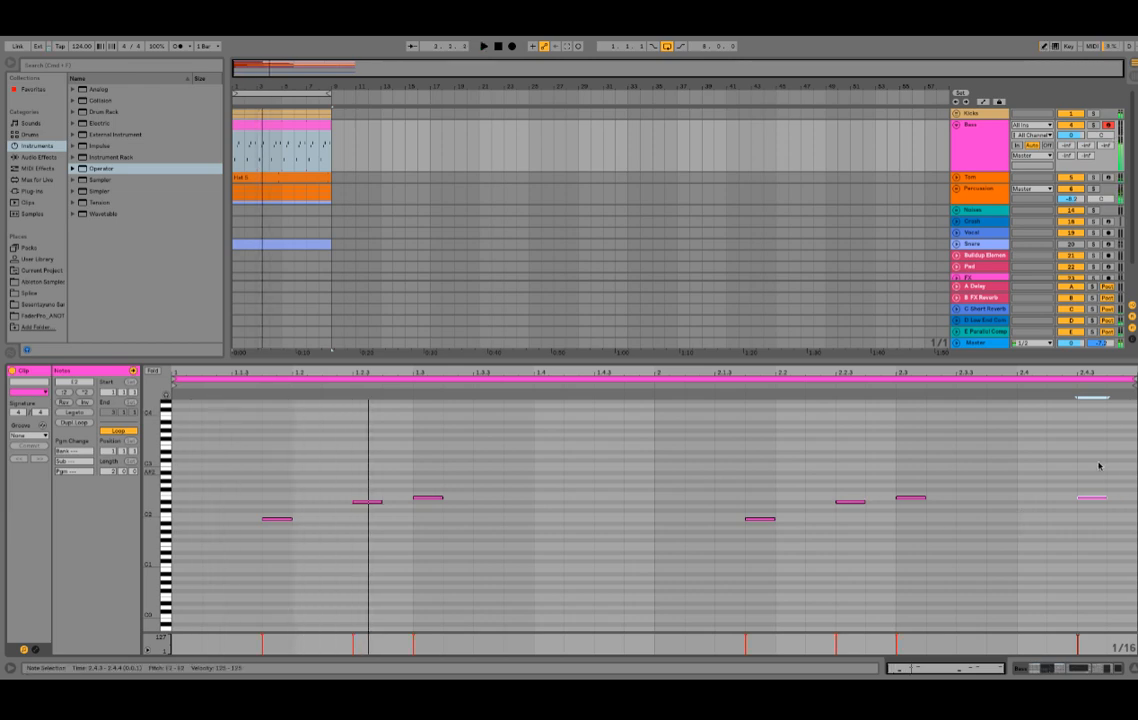
pyautogui.moveTo(1108, 465); pyautogui.dragTo(14, 577)
pyautogui.hotkey('shift', 'Down')
pyautogui.press('space')
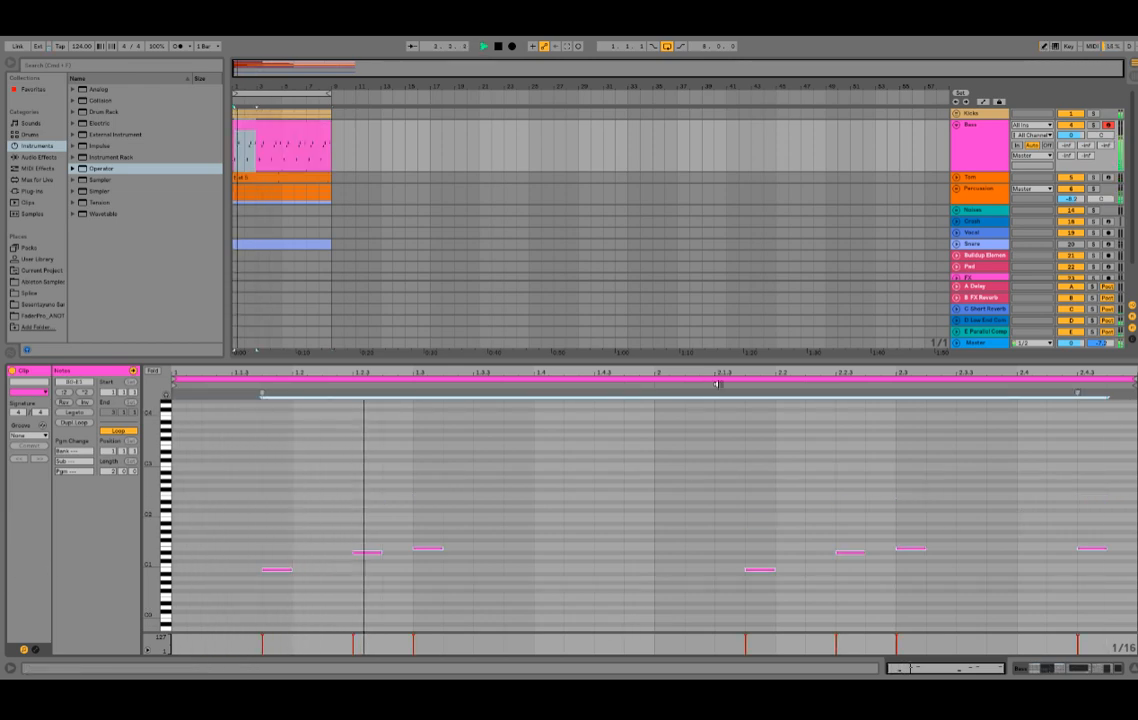
# - Show the Bass track's devices and raise Operator's oscillator B level to -19 dB, auditioning the sound
pyautogui.moveTo(731, 360); pyautogui.dragTo(747, 666)
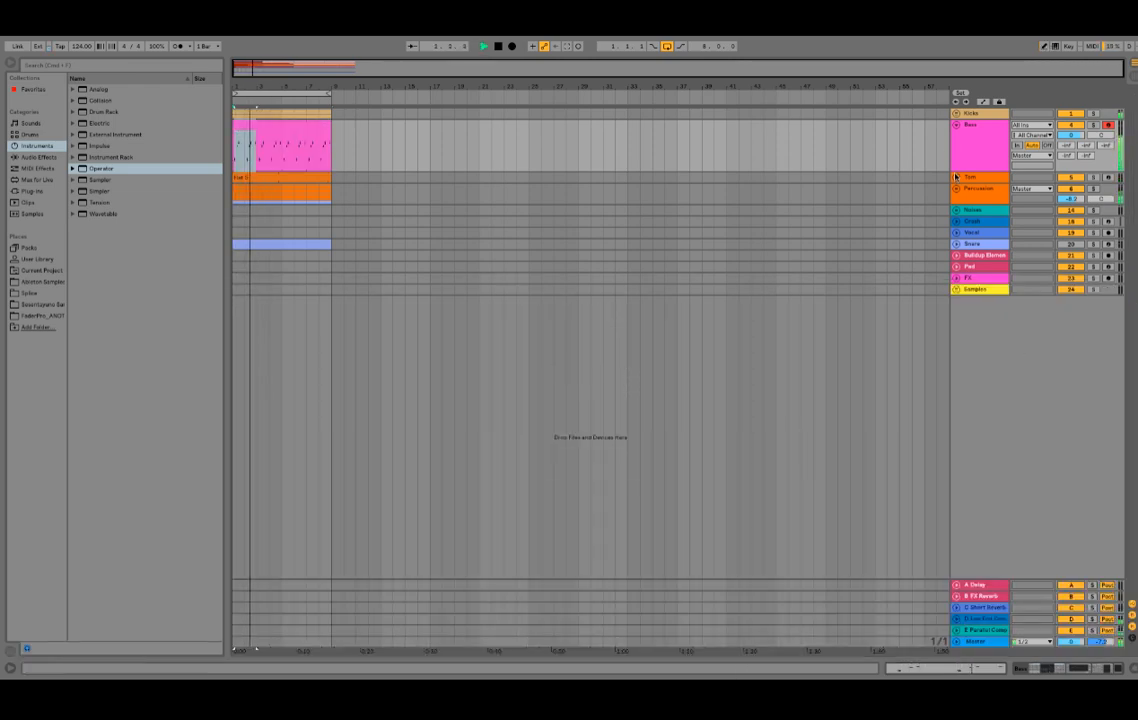
pyautogui.doubleClick(993, 137)
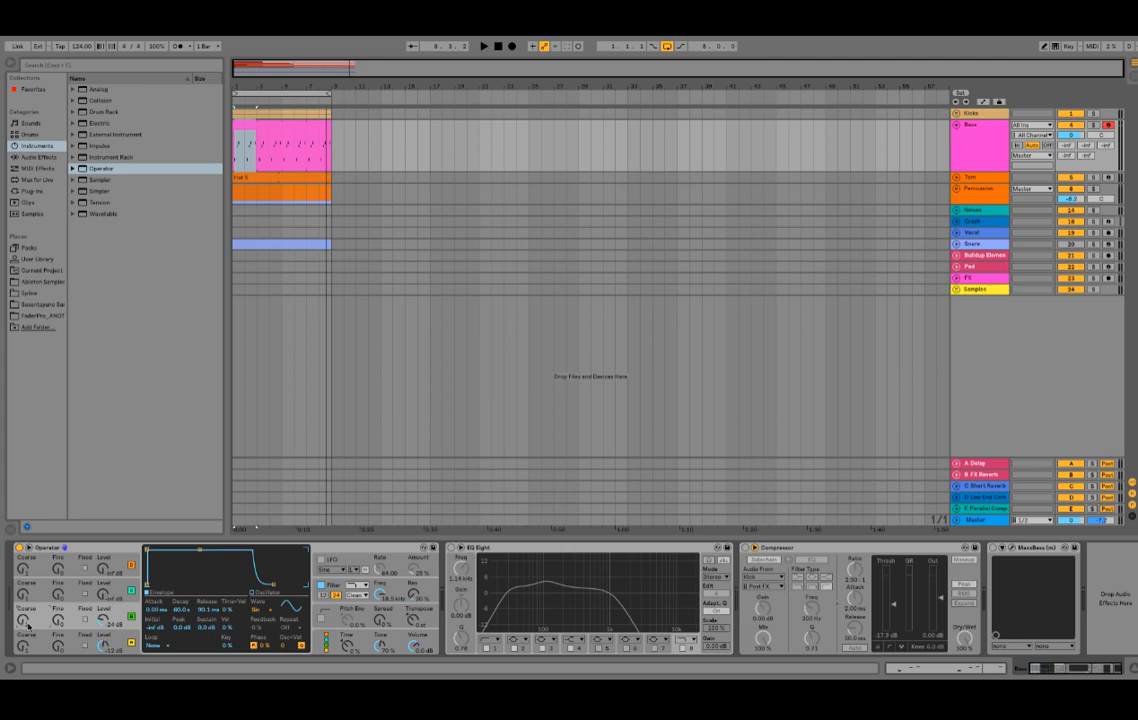
pyautogui.press('space')
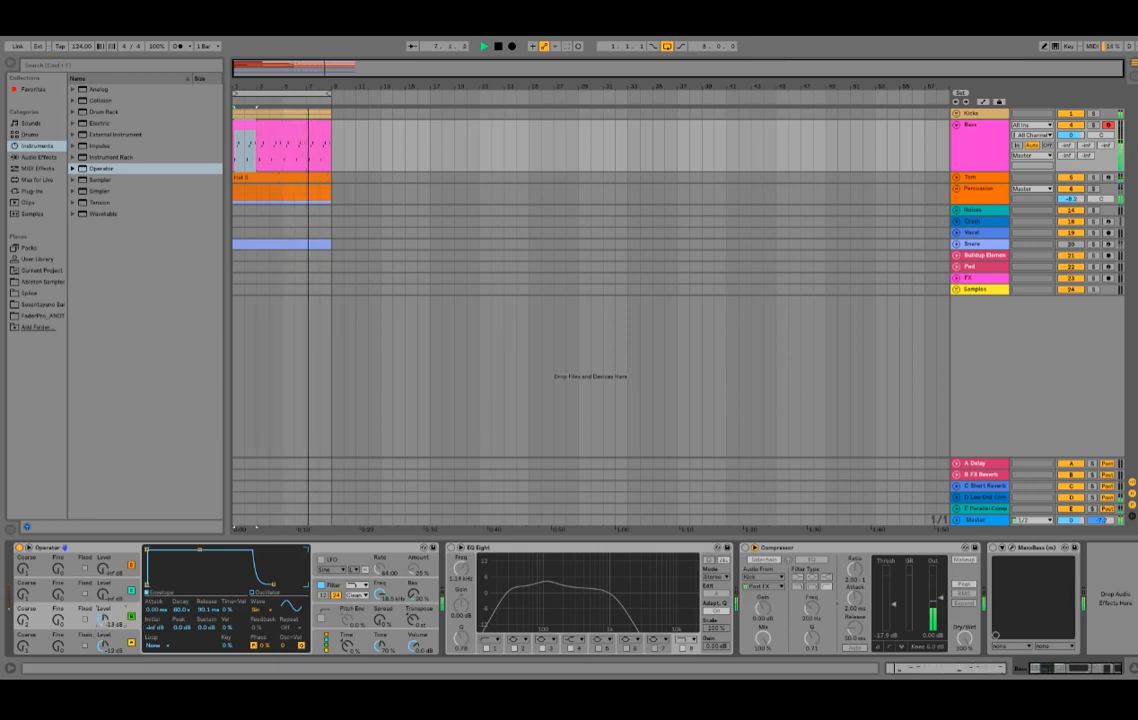
pyautogui.press('space')
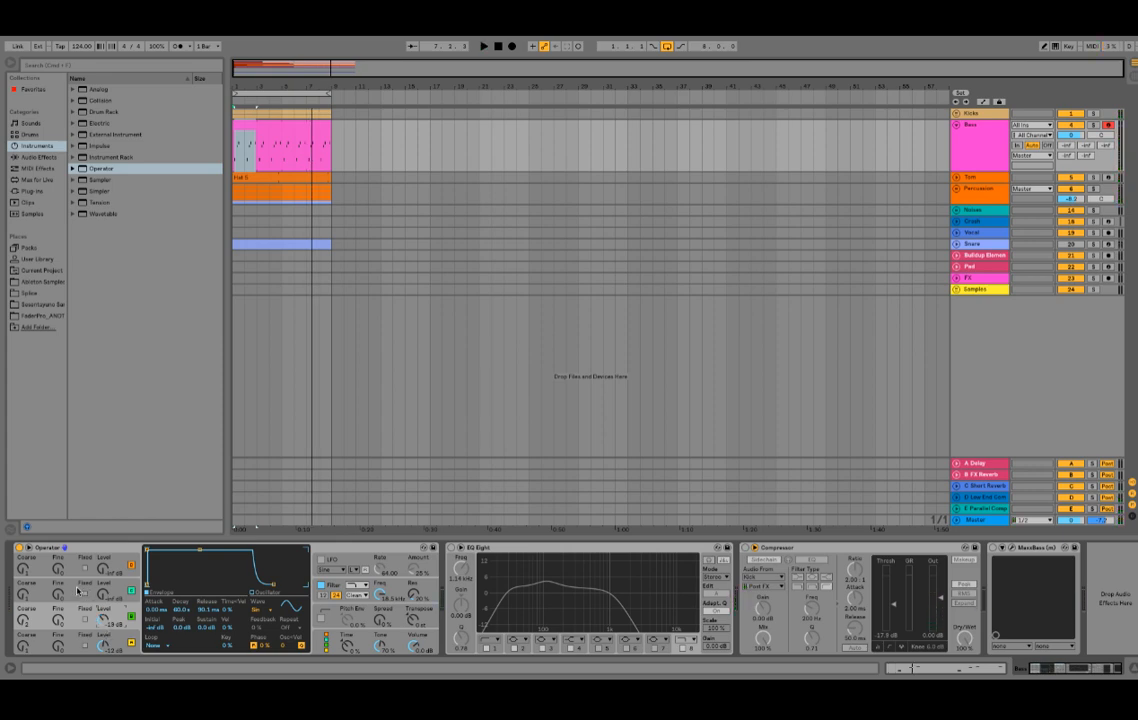
# - Check the envelopes of Operator's oscillators C and A, and lower oscillator B's level to -24 dB during playback
pyautogui.click(88, 597)
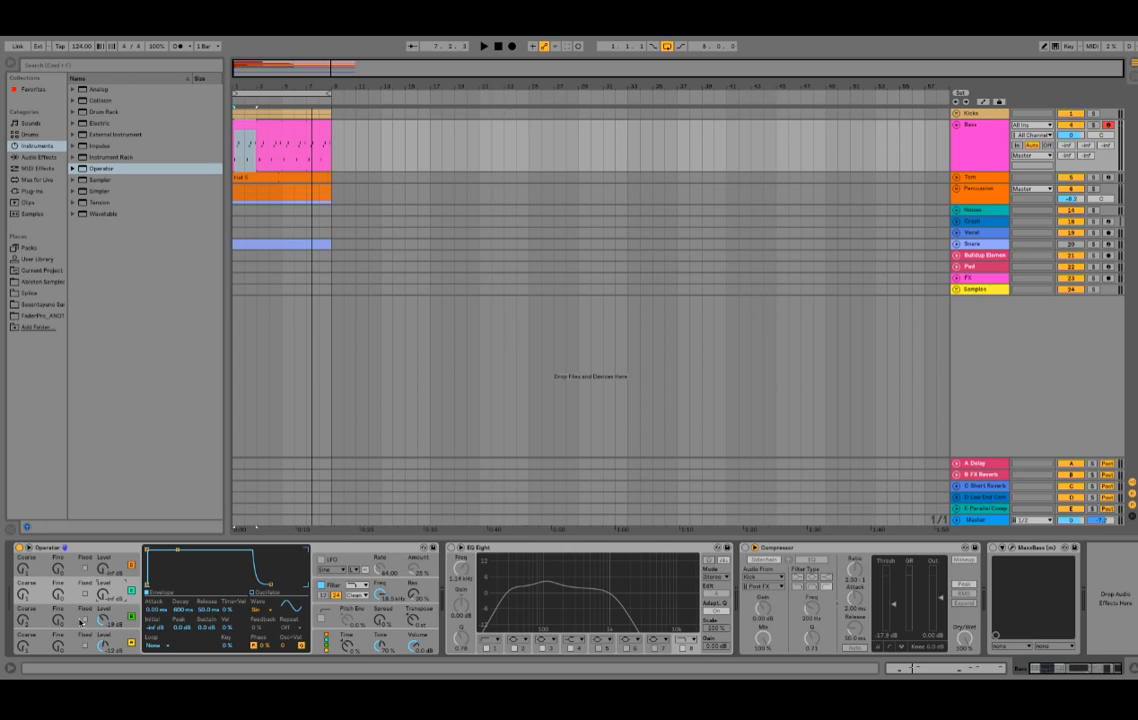
pyautogui.click(82, 645)
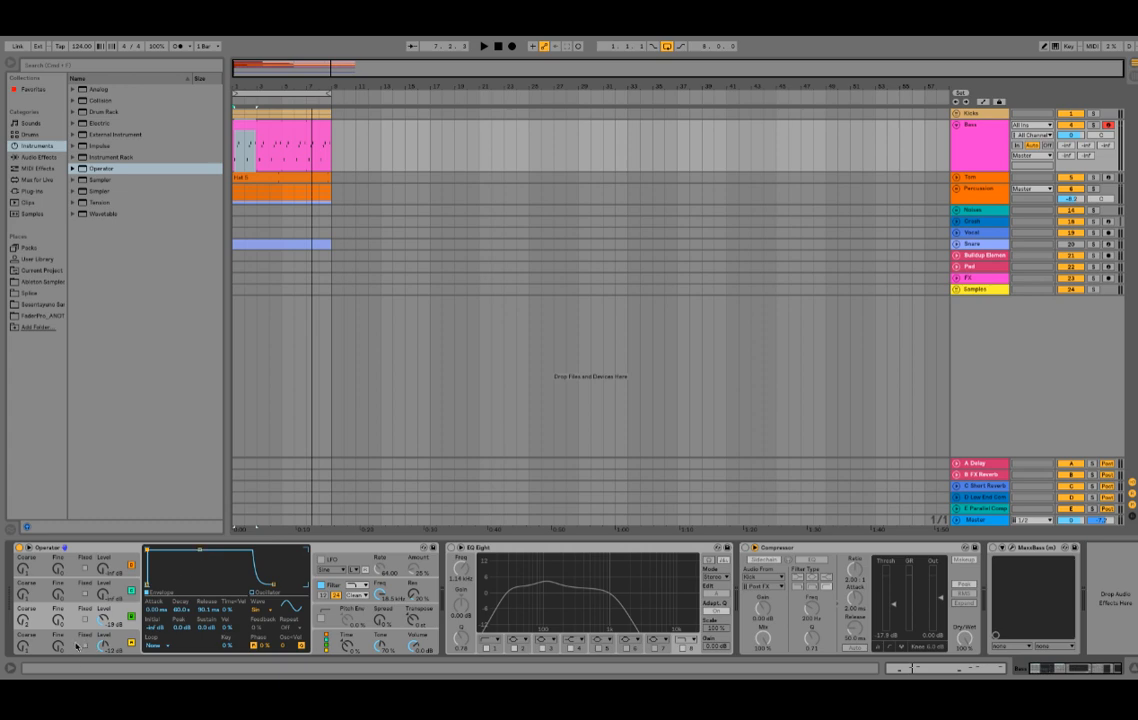
pyautogui.click(83, 645)
pyautogui.press('space')
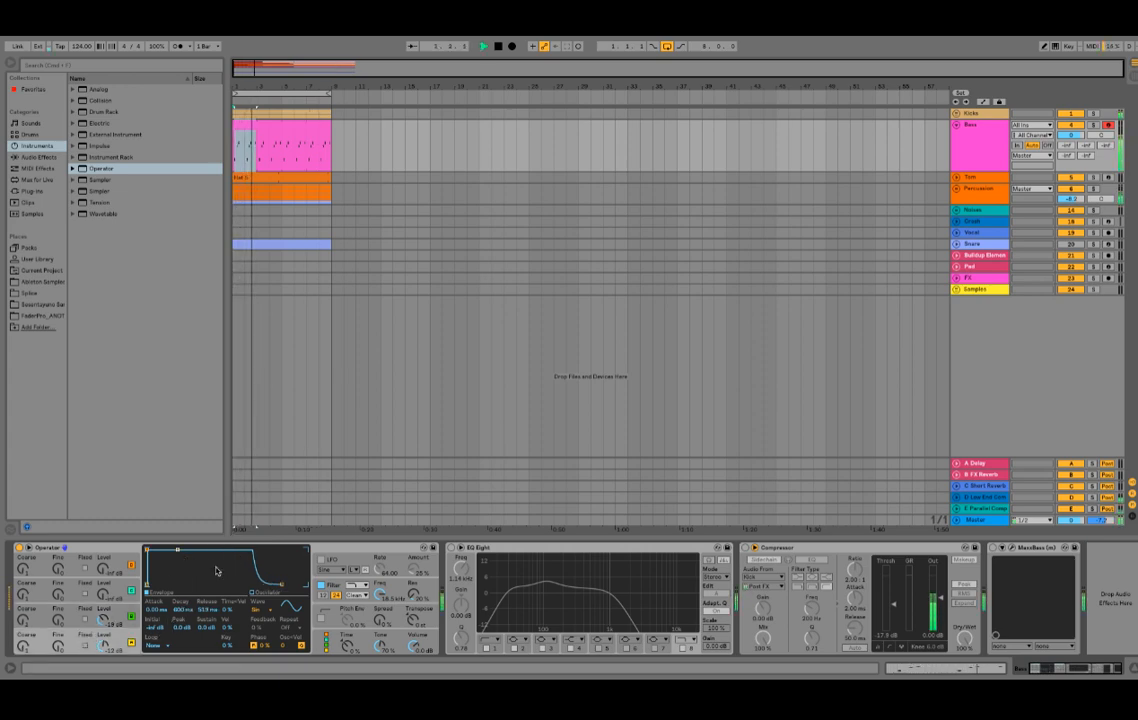
pyautogui.click(107, 620)
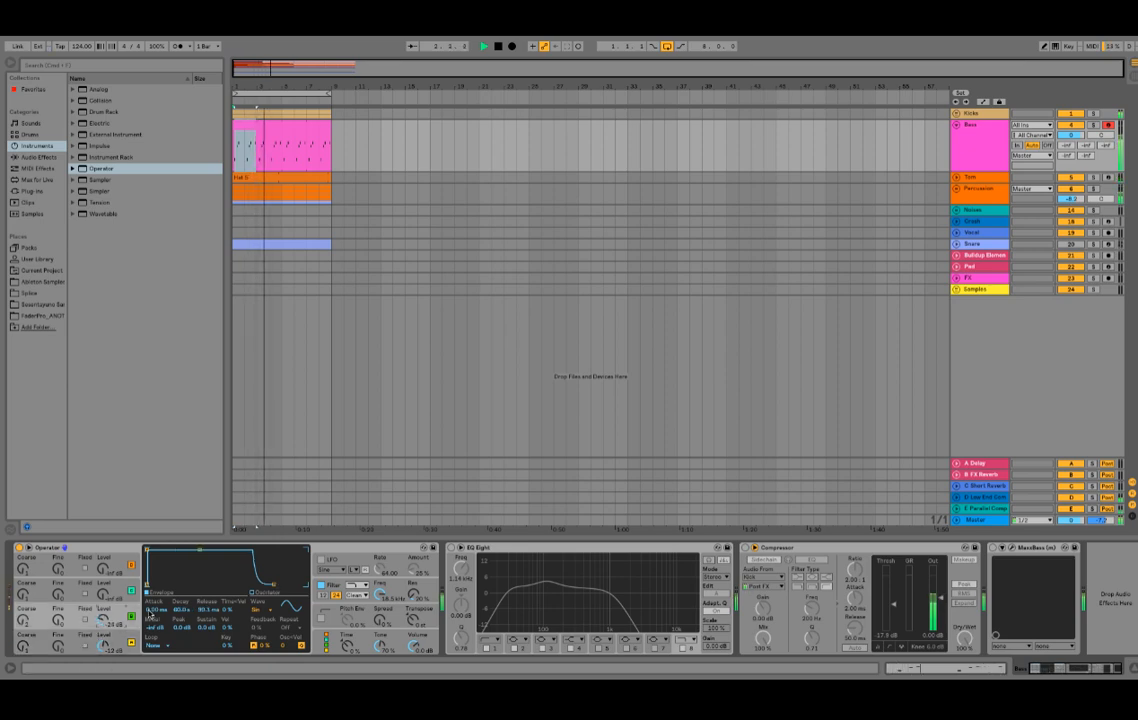
# - Switch off Operator's oscillator B and set oscillator A's envelope release to about 245 ms while auditioning it alone
pyautogui.press('space')
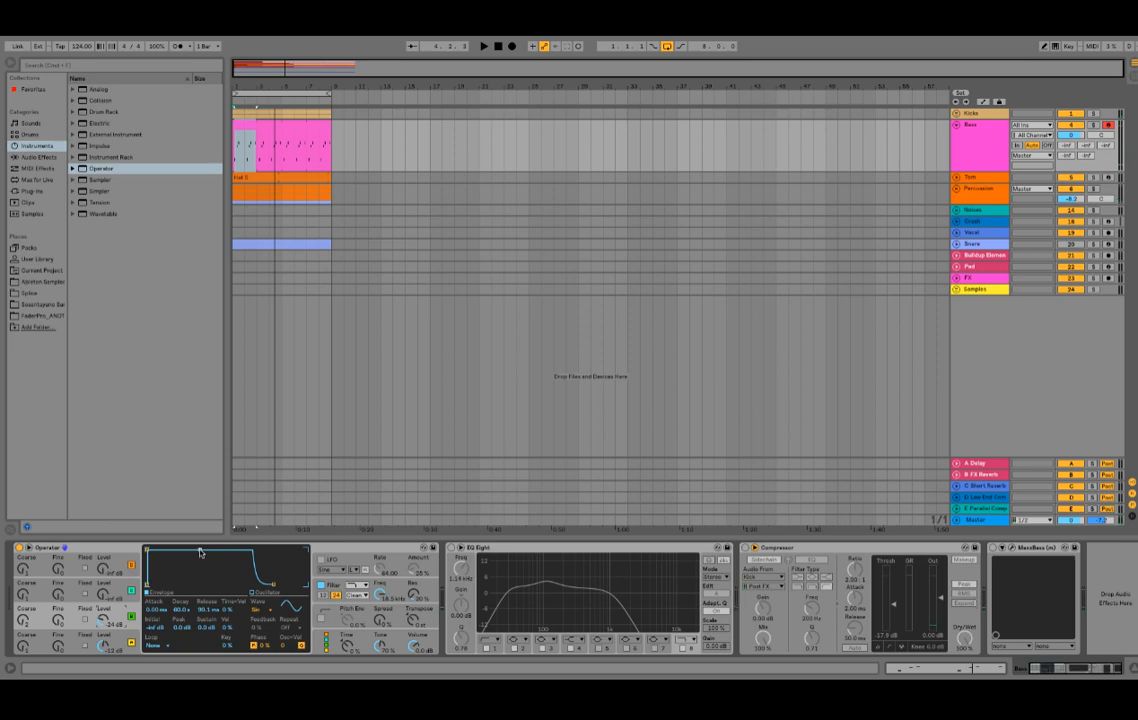
pyautogui.click(79, 644)
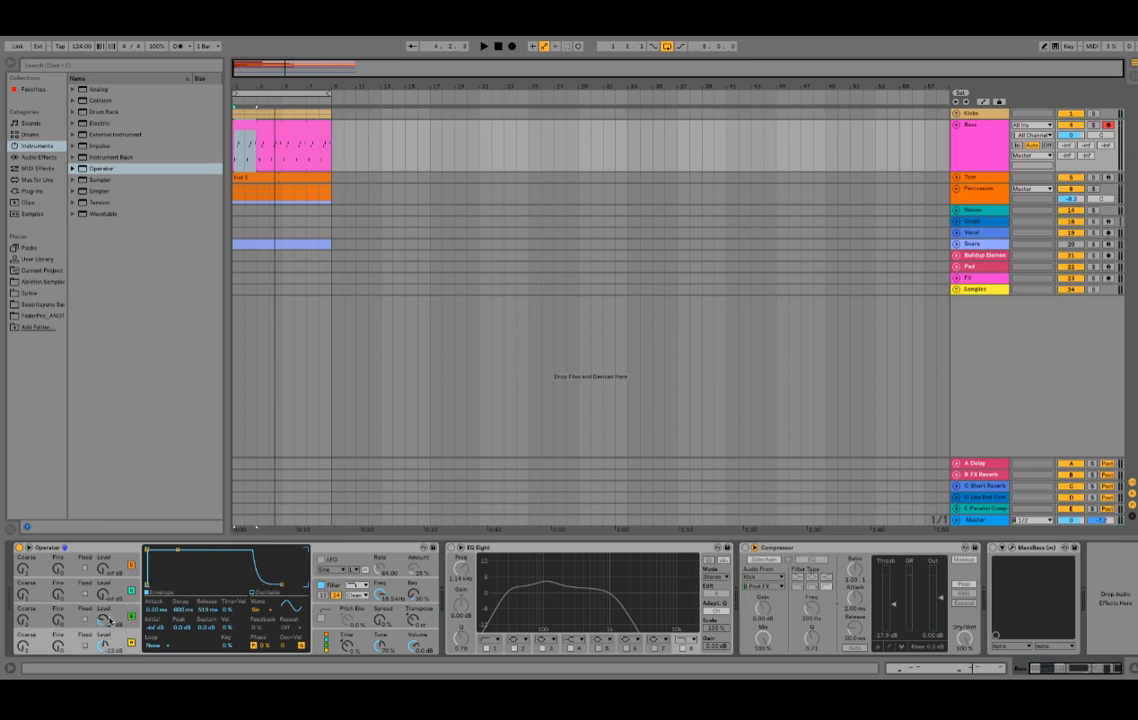
pyautogui.click(131, 617)
pyautogui.press('space')
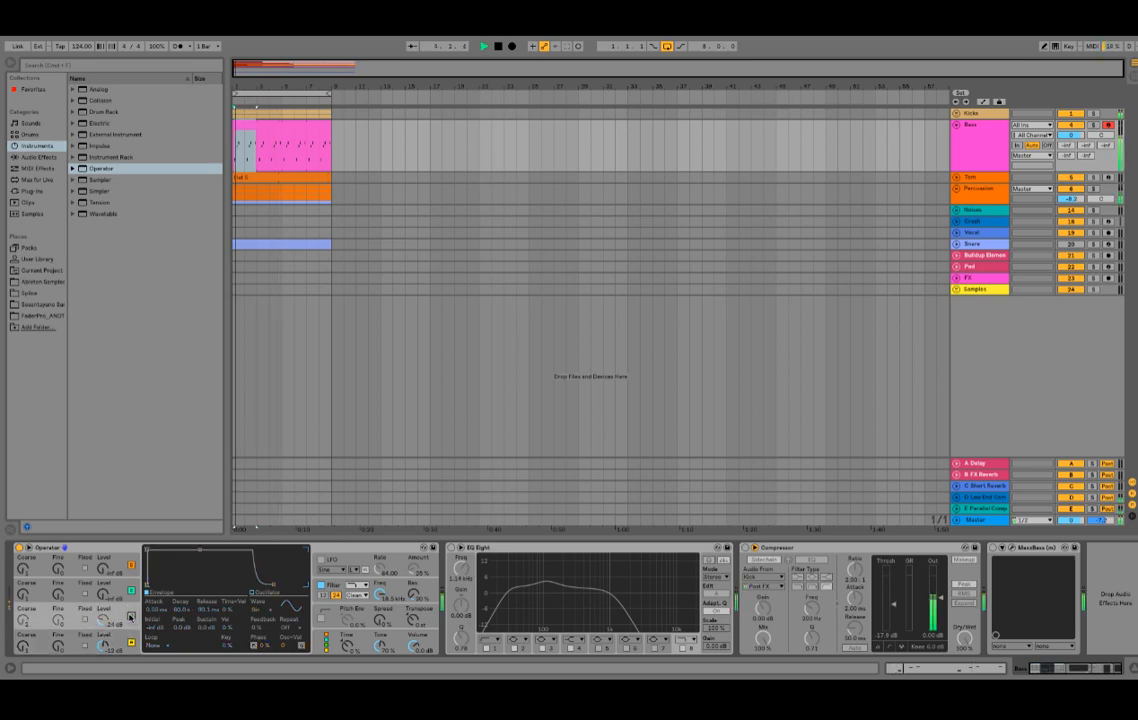
pyautogui.press('space')
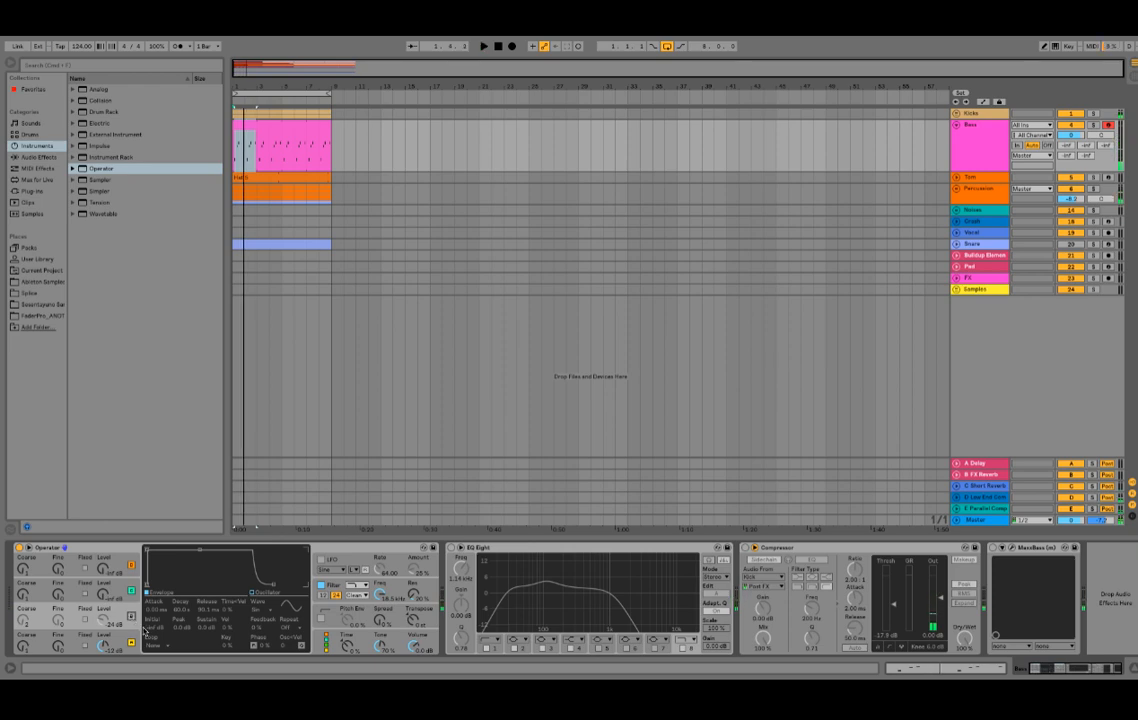
pyautogui.click(81, 647)
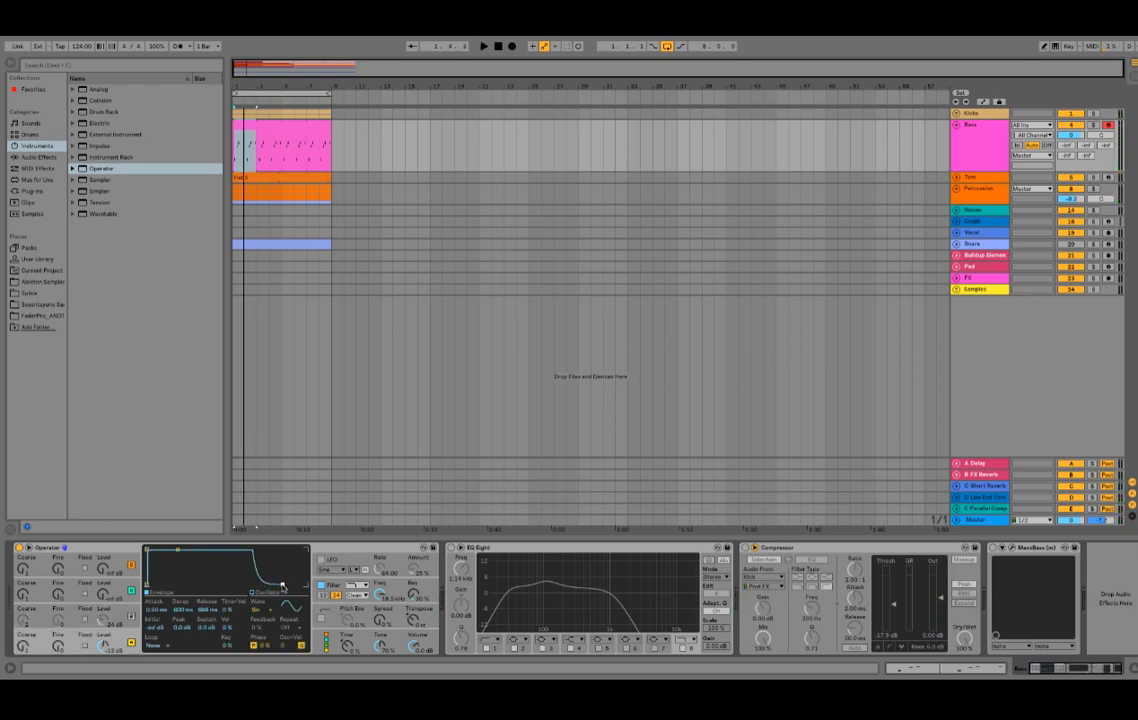
pyautogui.press('space')
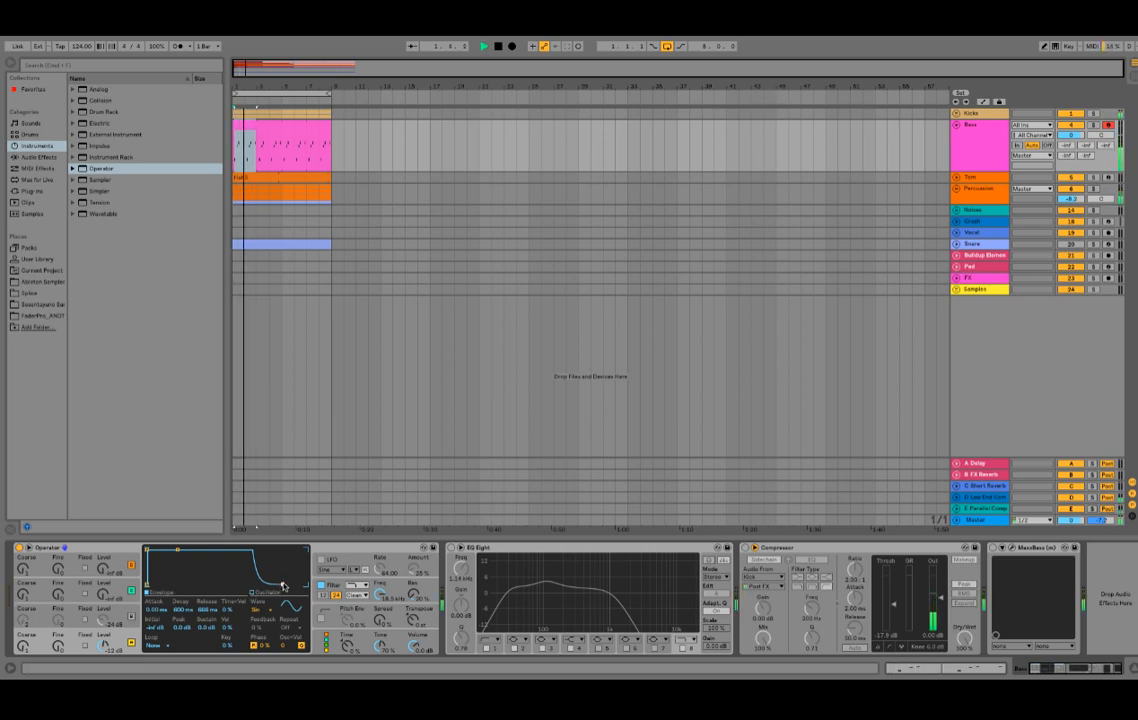
pyautogui.moveTo(284, 586); pyautogui.dragTo(278, 586)
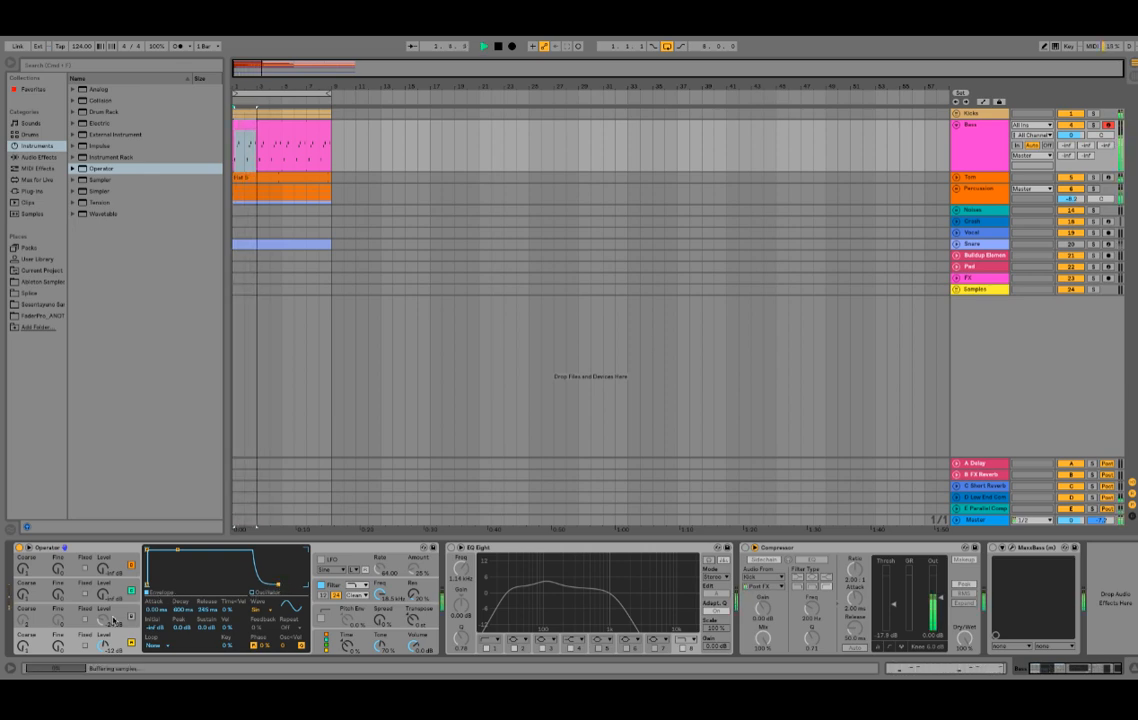
# - Switch oscillator B back on and shape its envelope with about 216 ms release, about 355 ms decay and -inf dB sustain
pyautogui.click(113, 621)
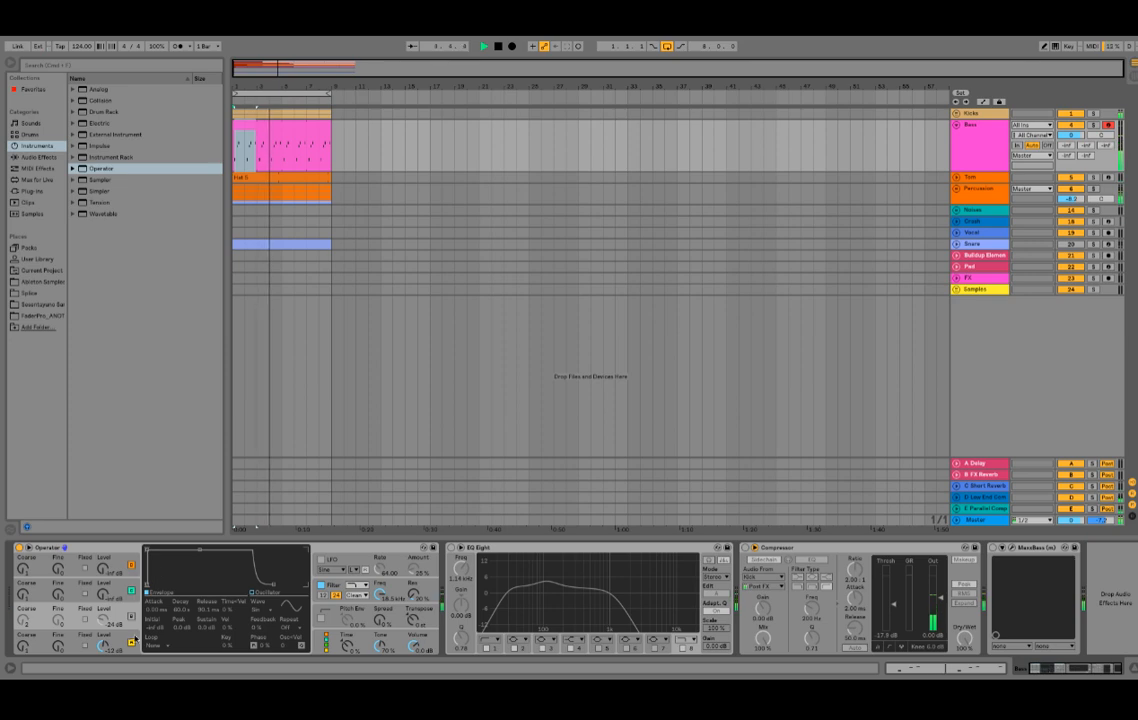
pyautogui.click(132, 617)
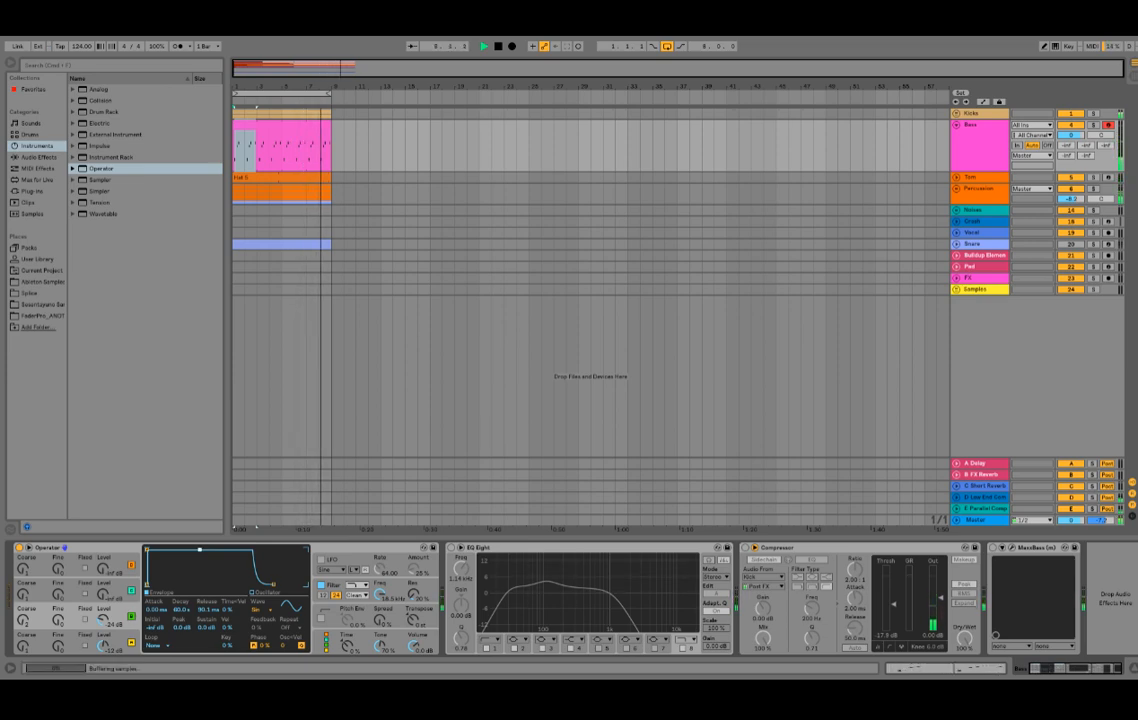
pyautogui.moveTo(273, 584); pyautogui.dragTo(279, 584)
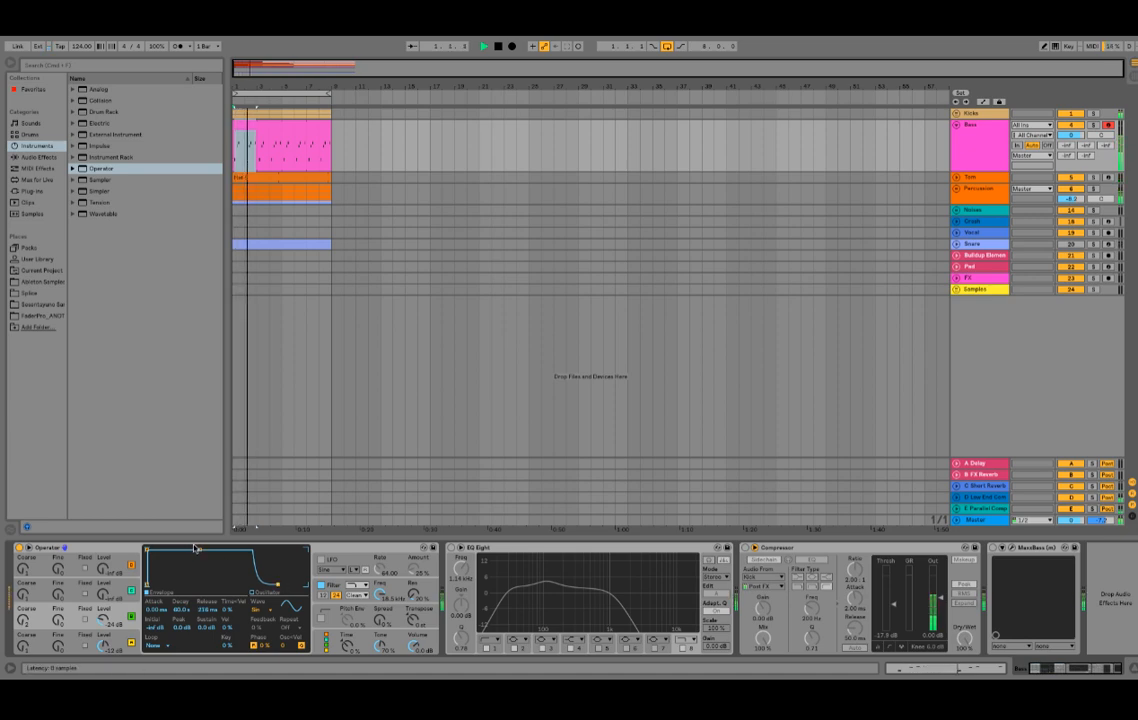
pyautogui.moveTo(200, 549); pyautogui.dragTo(174, 584)
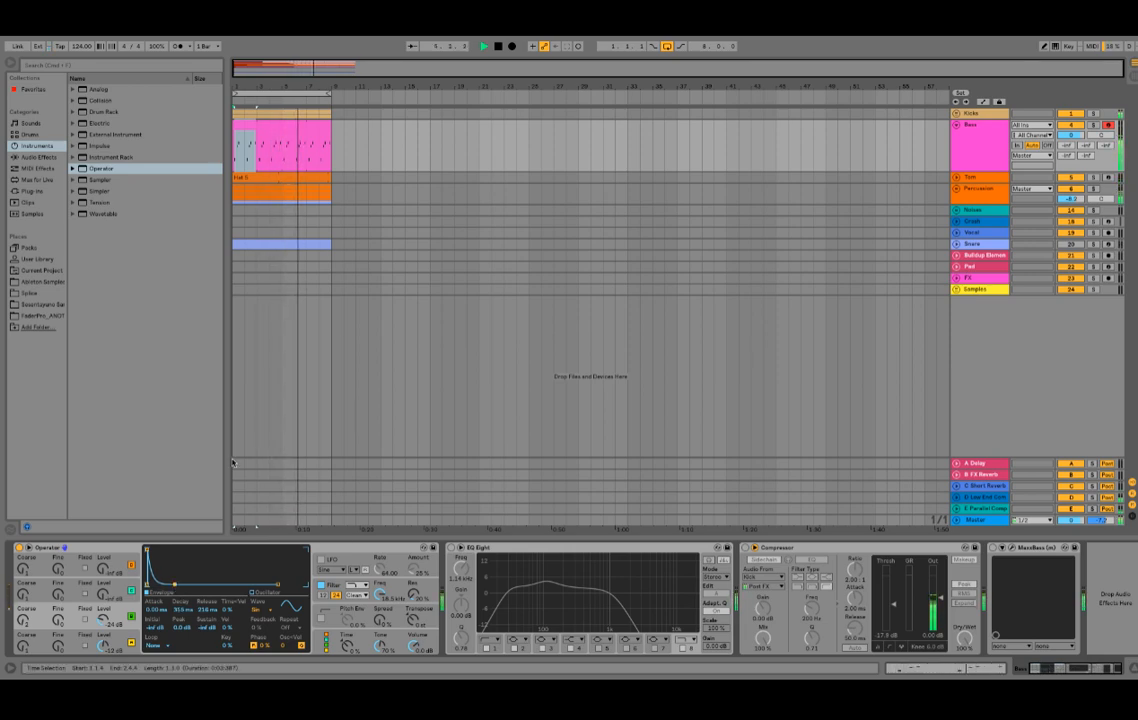
# - Open the Bass clip in an enlarged note editor and lengthen all its notes to an eighth
pyautogui.doubleClick(287, 142)
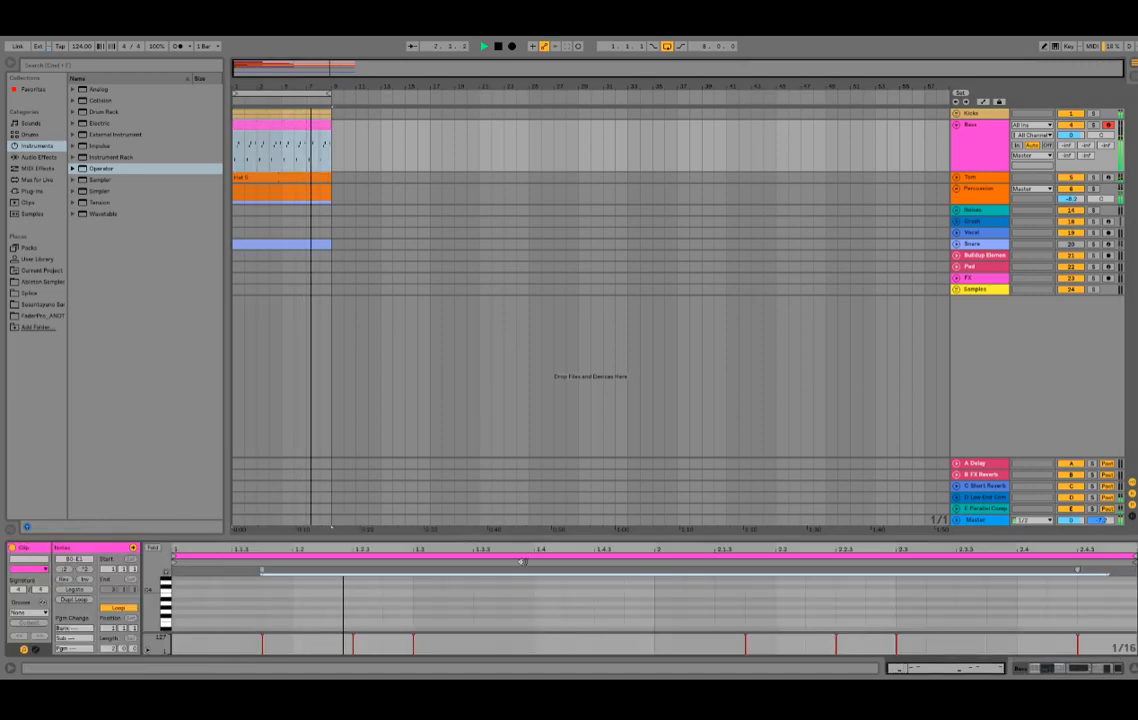
pyautogui.moveTo(517, 539); pyautogui.dragTo(517, 326)
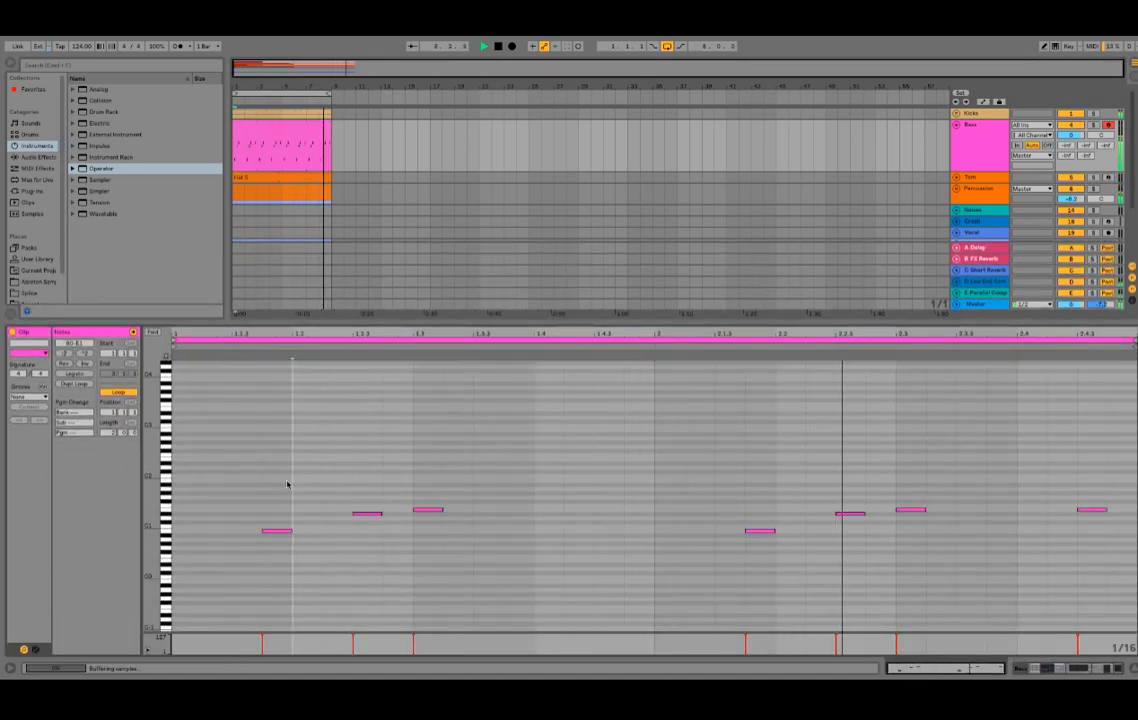
pyautogui.moveTo(441, 510); pyautogui.dragTo(470, 511)
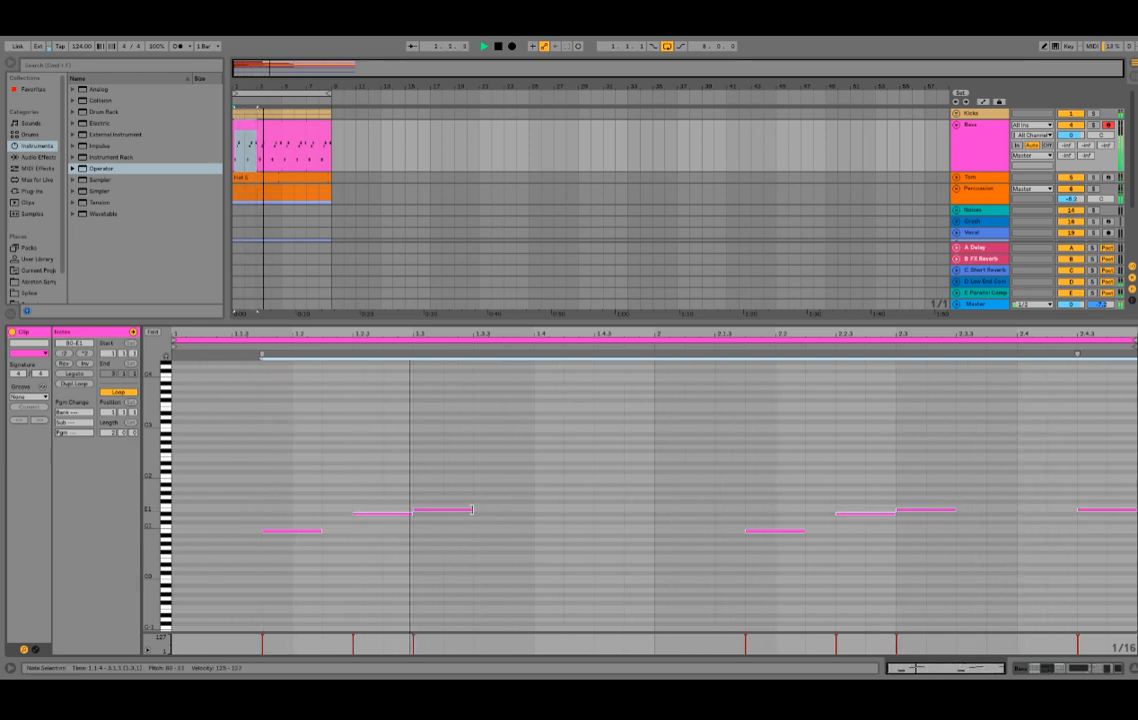
# - Apply the MPC 16 Swing-61 groove to the Bass clip and return to the track's devices
pyautogui.click(28, 397)
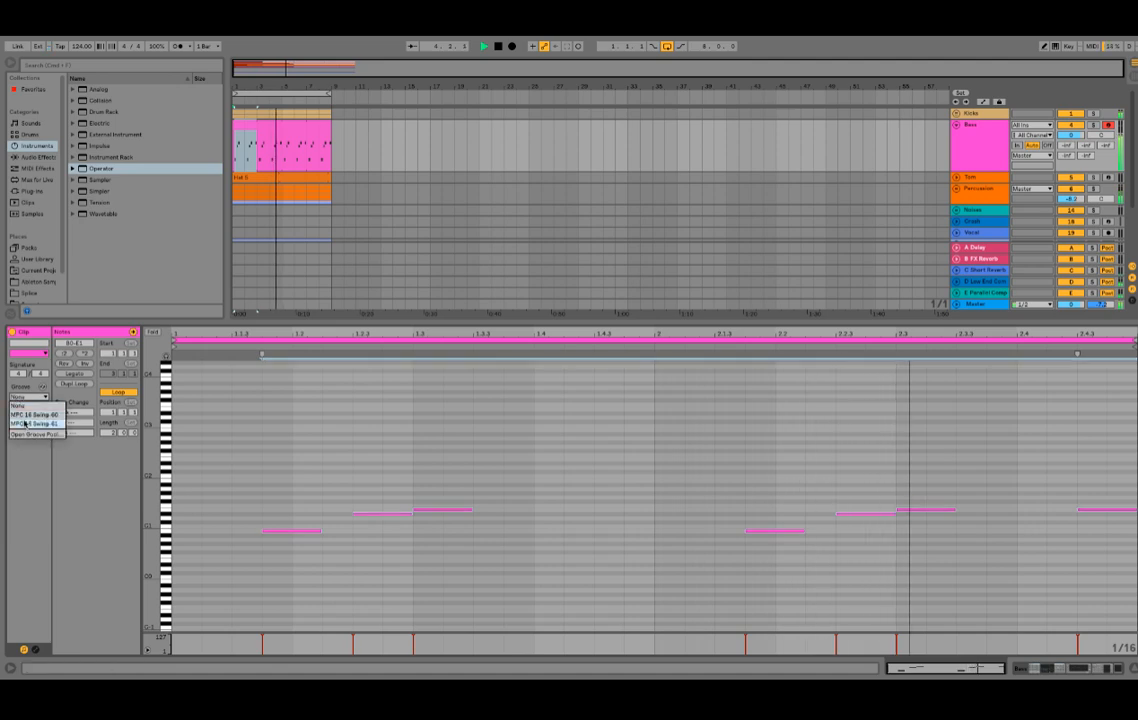
pyautogui.click(32, 421)
pyautogui.hotkey('shift', 'Tab')
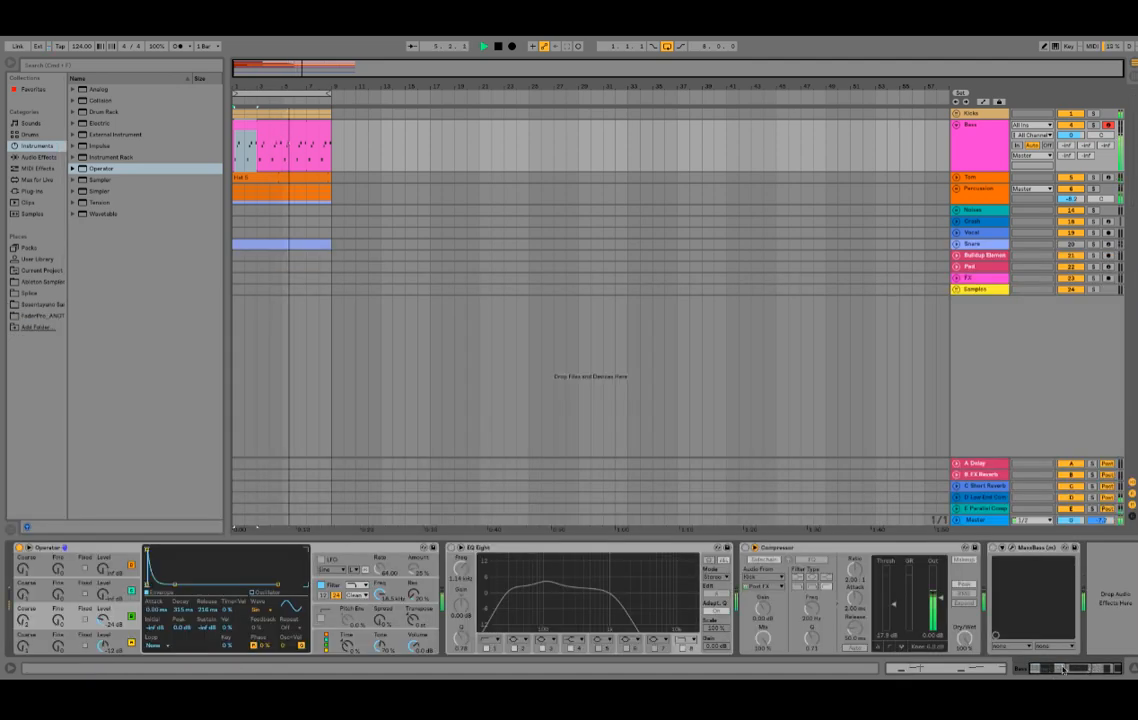
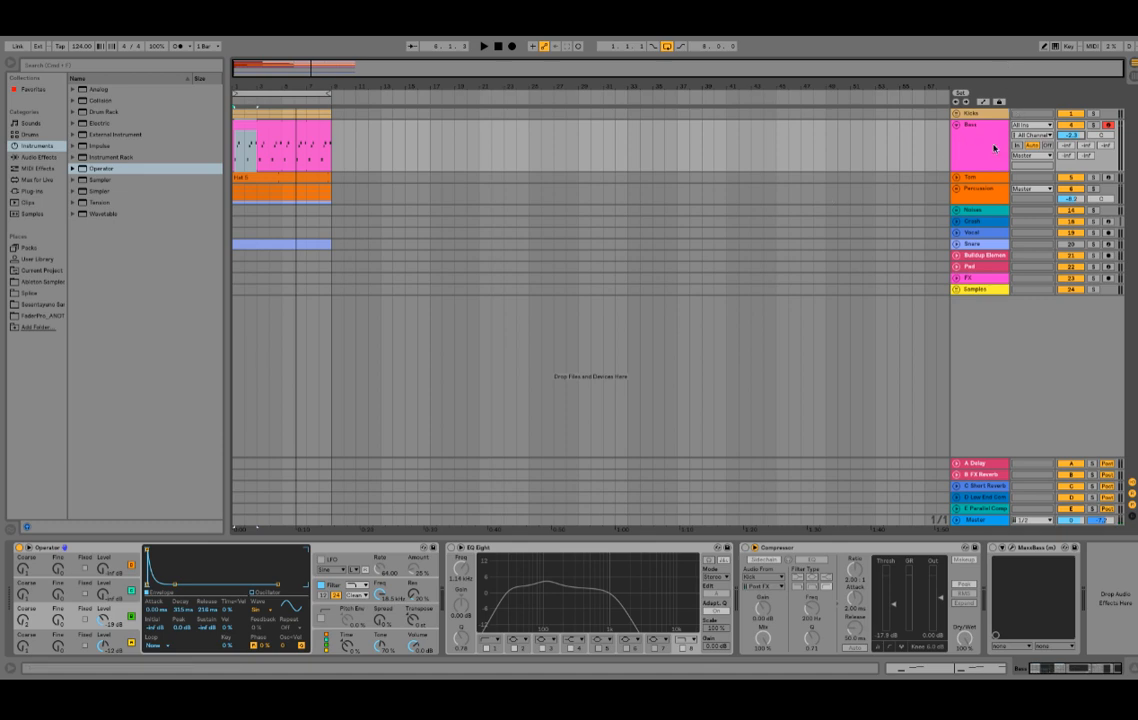
# - With the Bass track soloed, set oscillator B to -16 dB level and about 355 ms decay, and oscillator A's release to about 191 ms
pyautogui.click(969, 161)
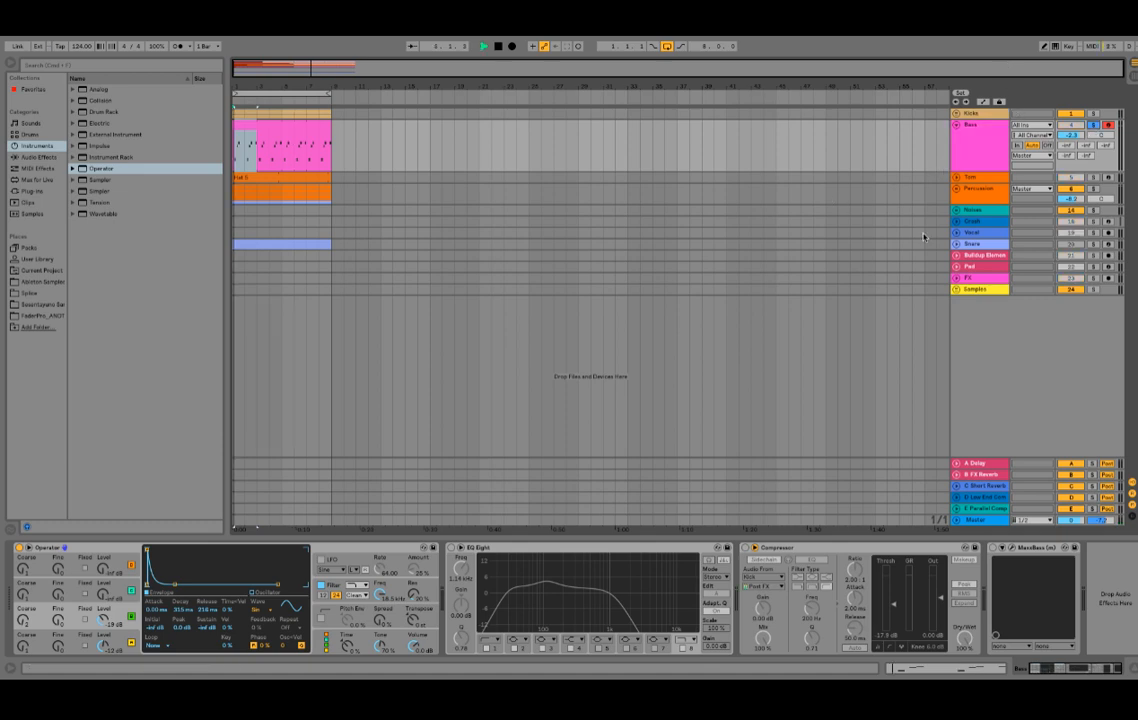
pyautogui.press('space')
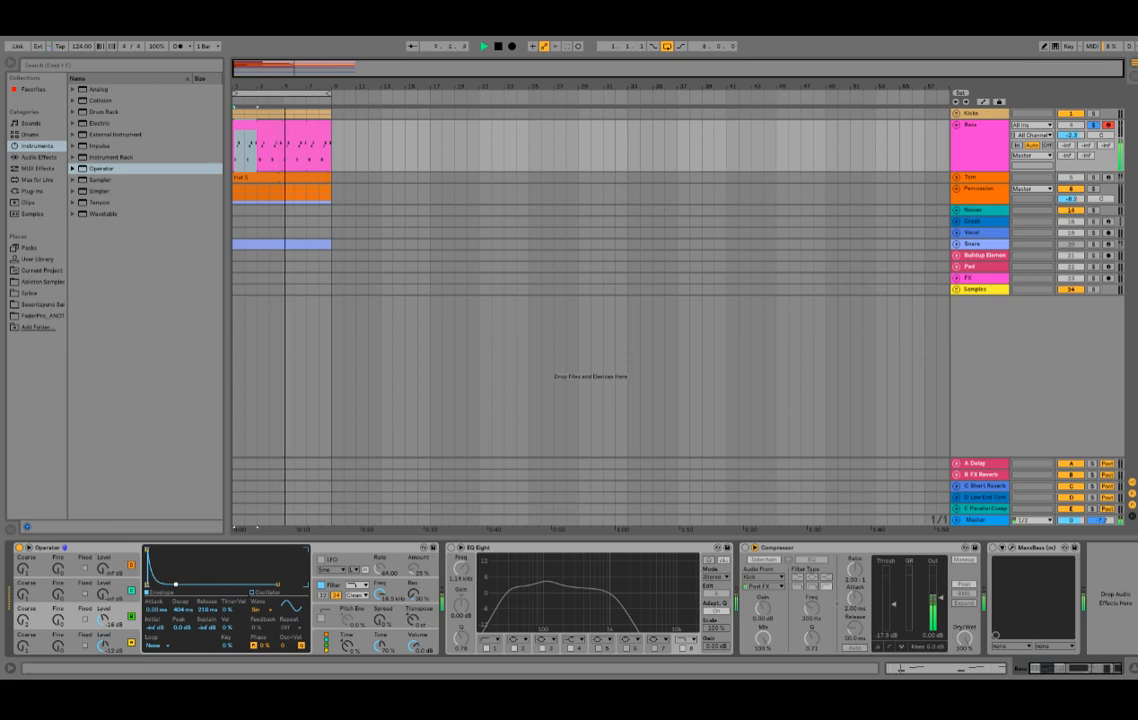
pyautogui.moveTo(176, 583); pyautogui.dragTo(174, 588)
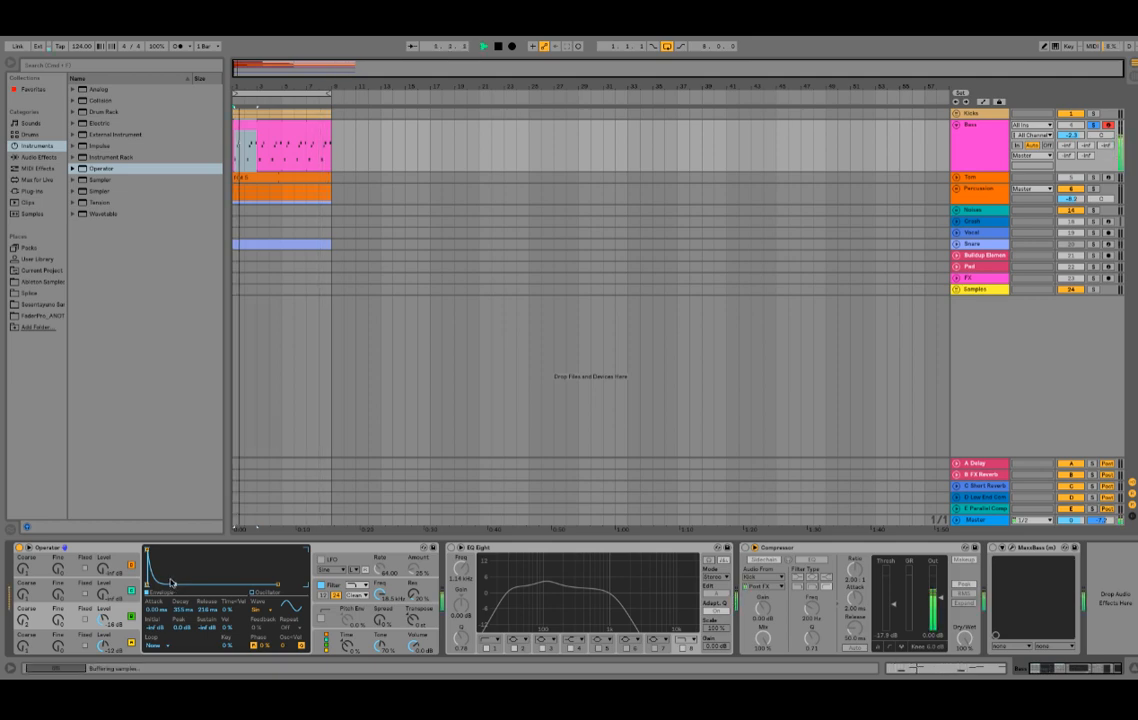
pyautogui.click(112, 645)
pyautogui.moveTo(279, 585); pyautogui.dragTo(275, 585)
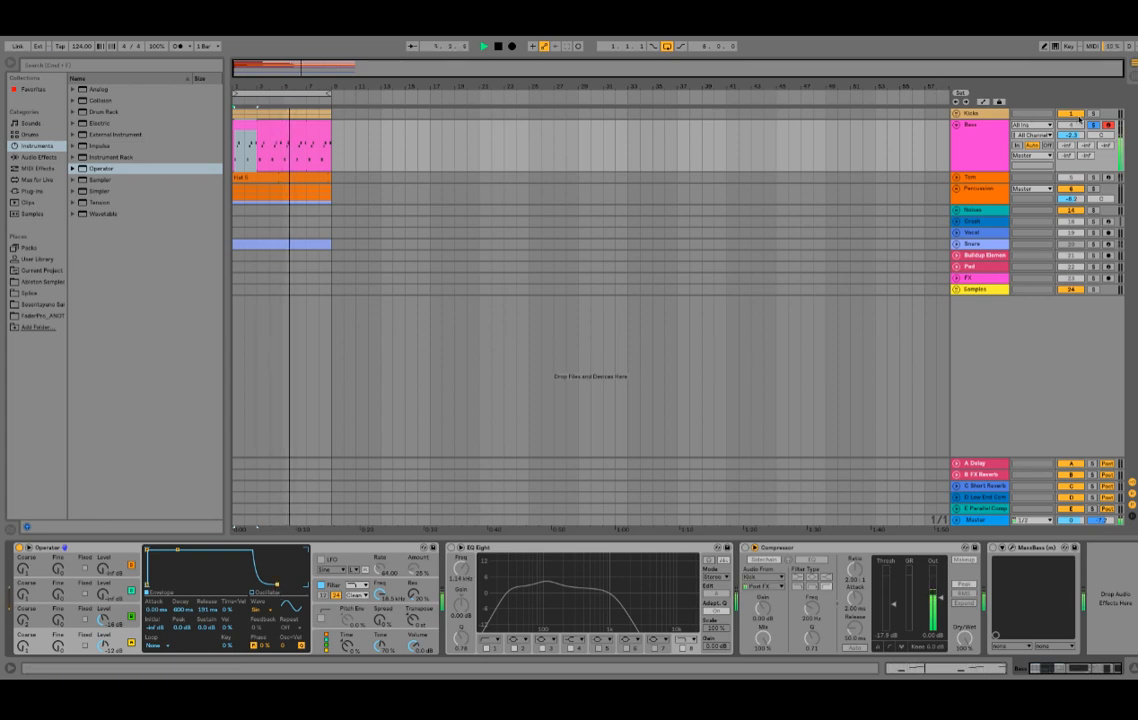
# - Unsolo the Bass track and lower its volume to -6.2 dB against the full mix
pyautogui.moveTo(1080, 137); pyautogui.dragTo(1080, 155)
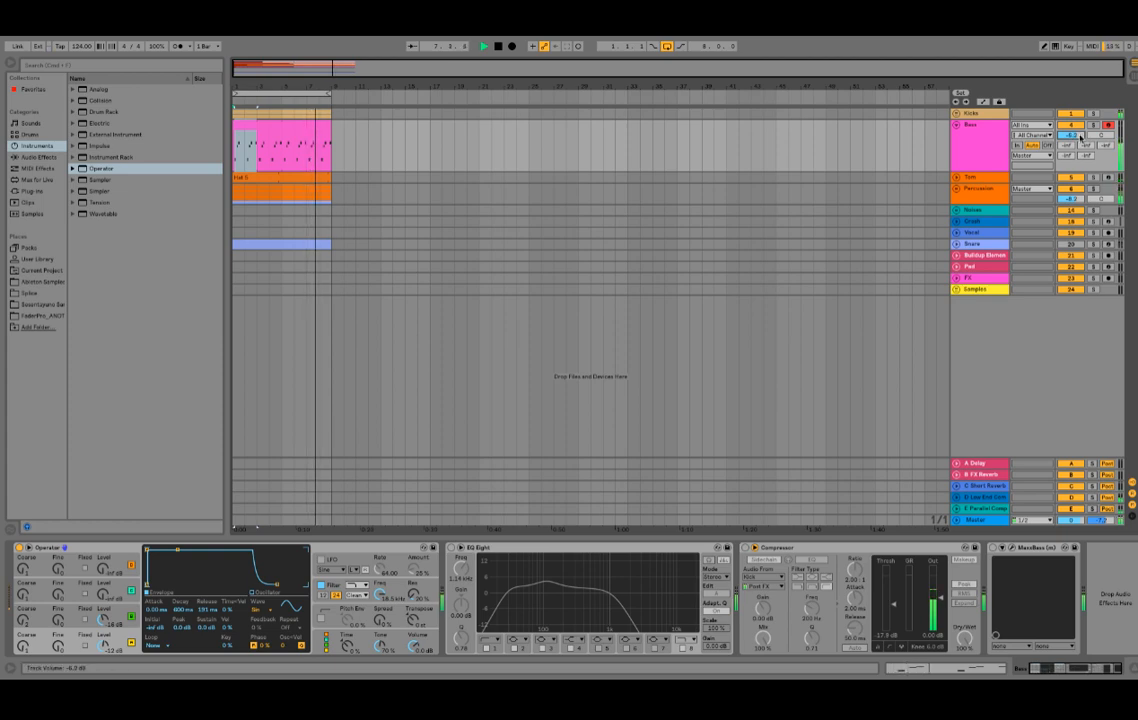
pyautogui.click(968, 150)
pyautogui.click(437, 166)
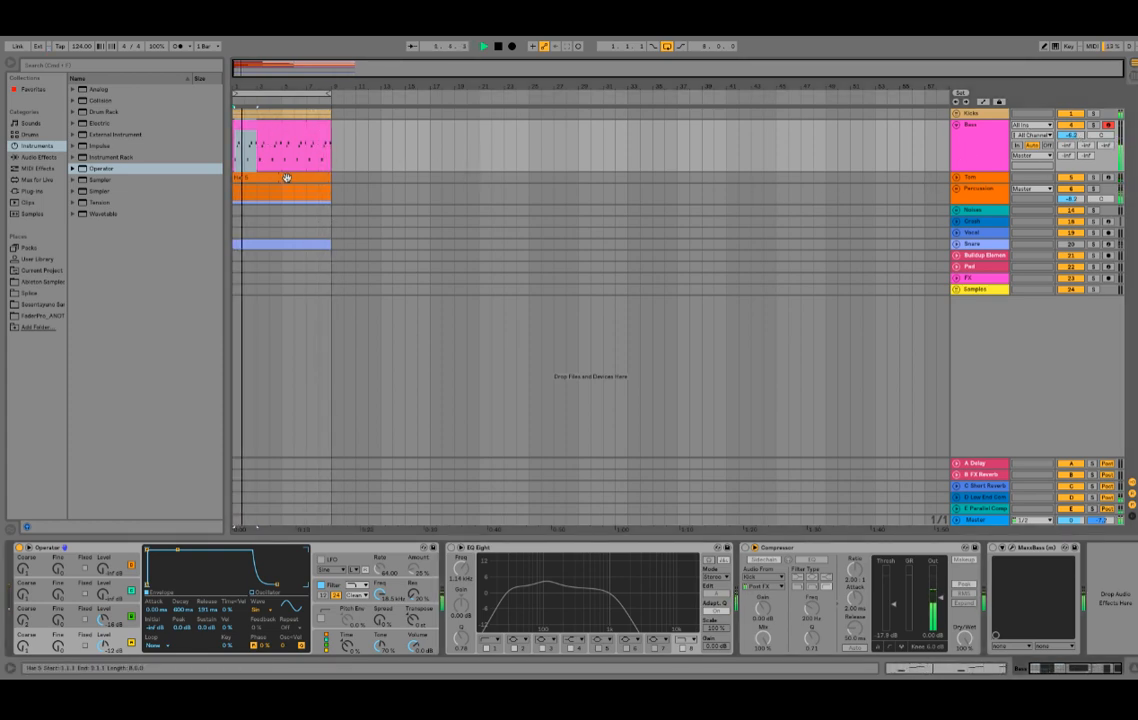
pyautogui.press('space')
# - Lower the velocities of the Bass clip's E1 notes at 1.3.1 to about 31 and at 2.3.1 to about 55, auditioning during playback
pyautogui.doubleClick(296, 133)
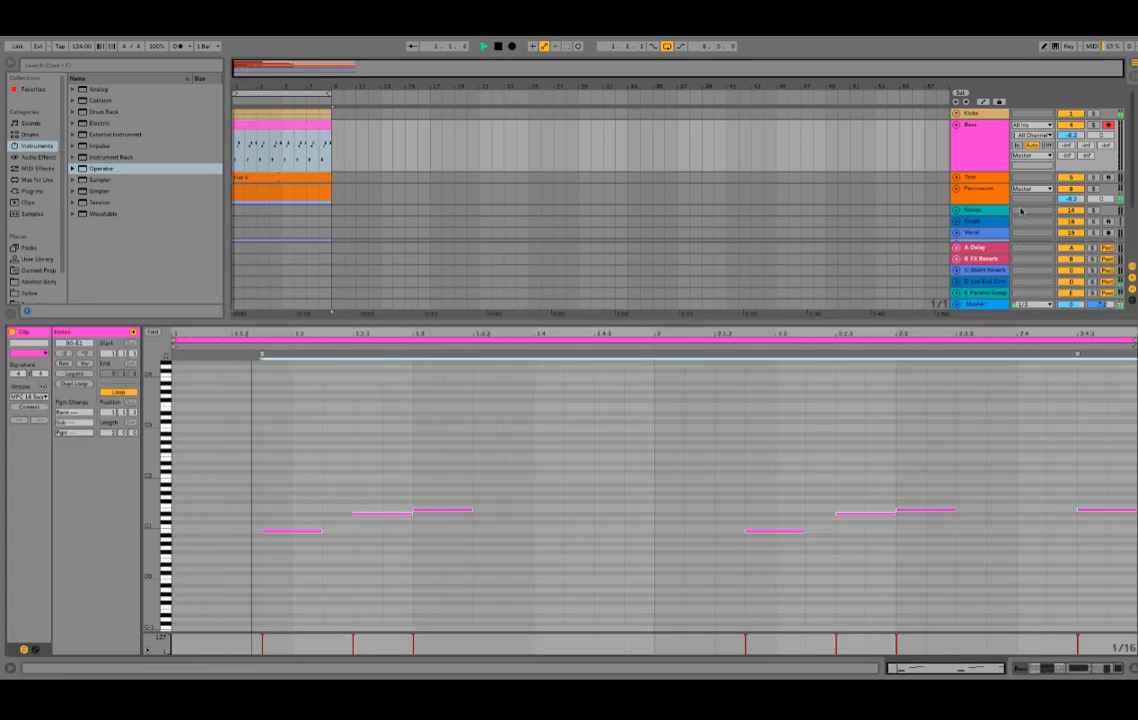
pyautogui.click(982, 144)
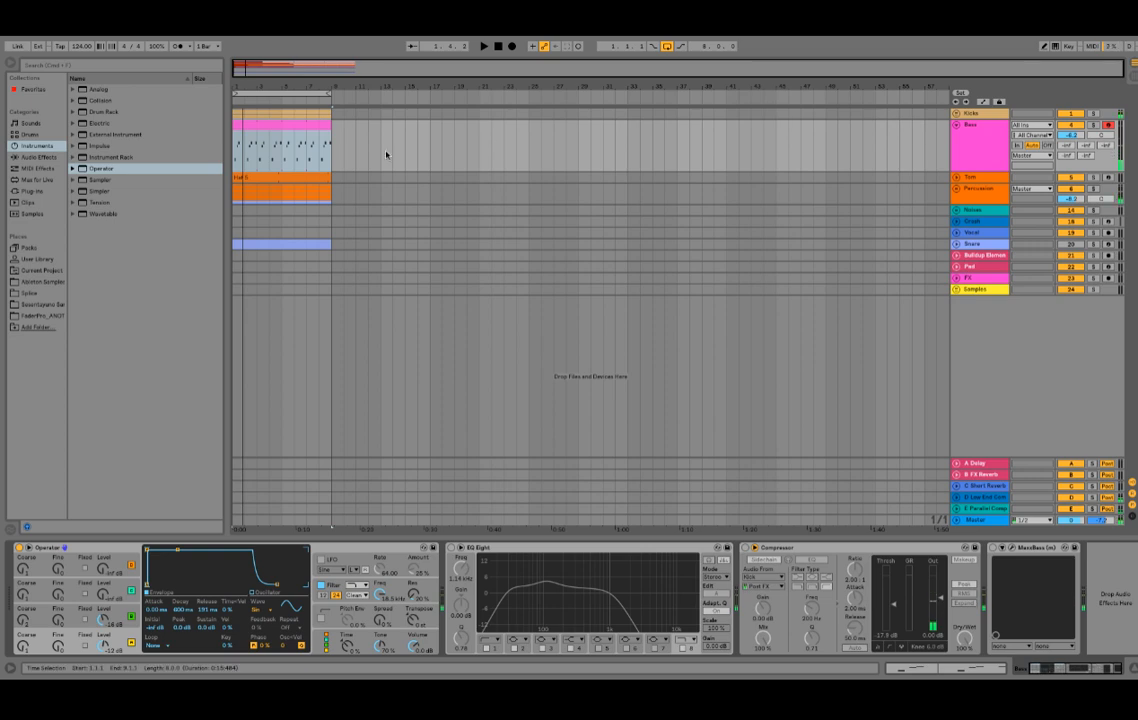
pyautogui.doubleClick(277, 124)
pyautogui.press('space')
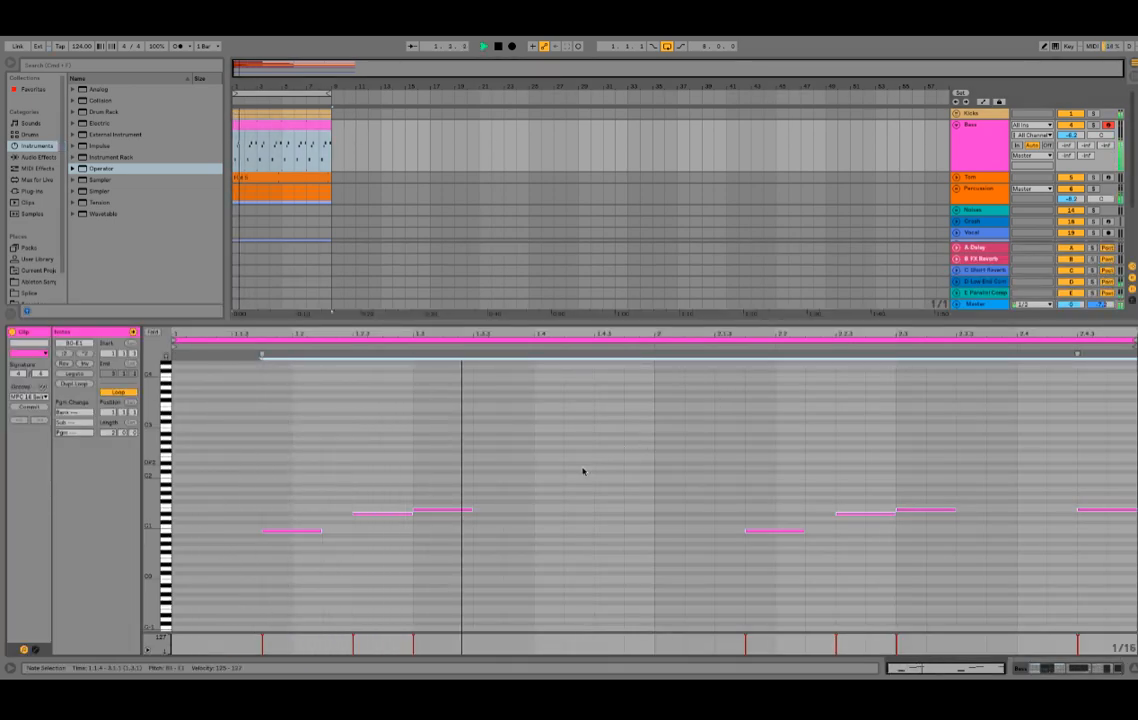
pyautogui.press('space')
pyautogui.moveTo(423, 476); pyautogui.dragTo(469, 548)
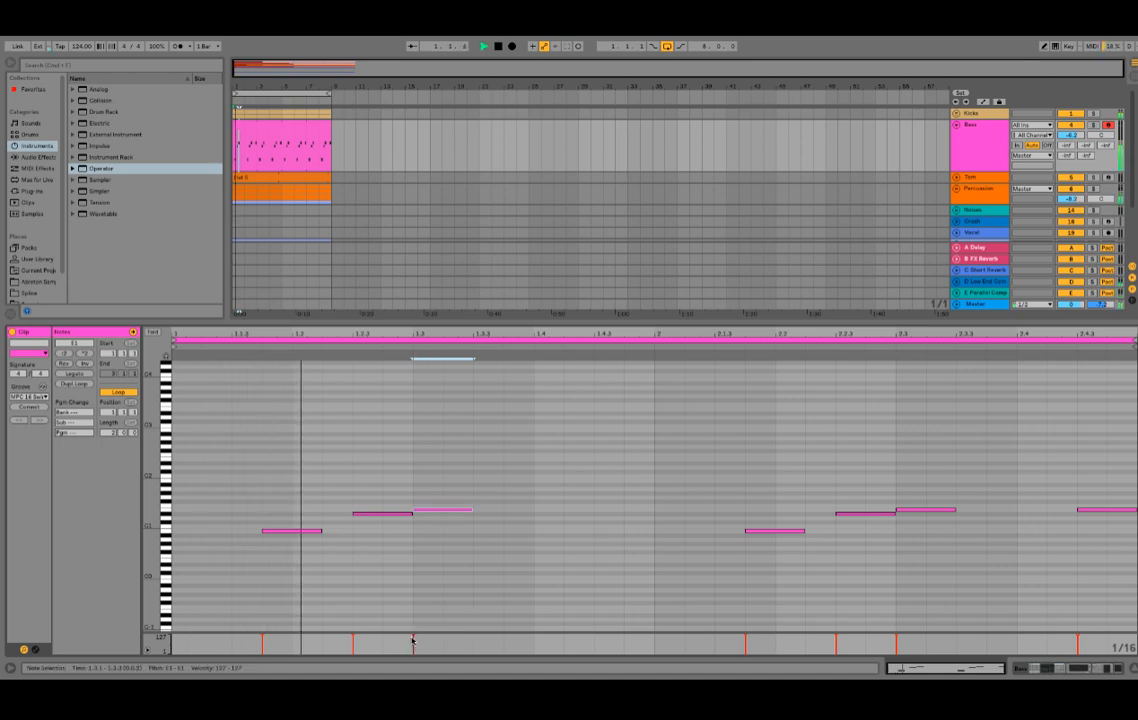
pyautogui.click(414, 636)
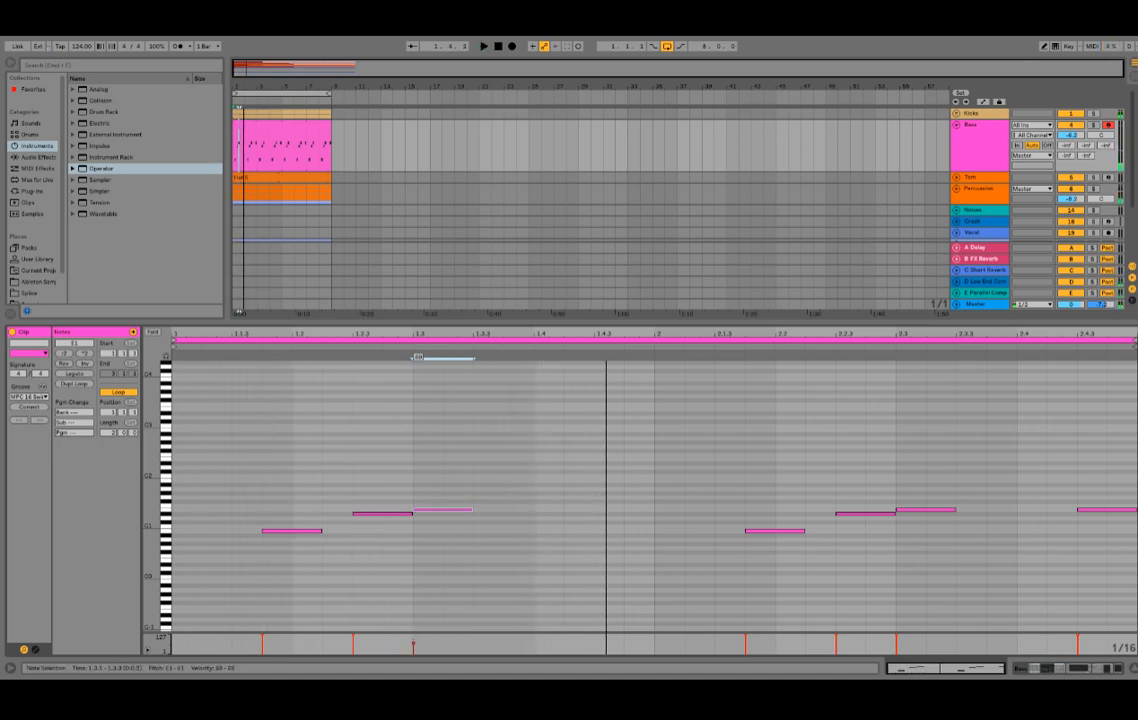
pyautogui.press('space')
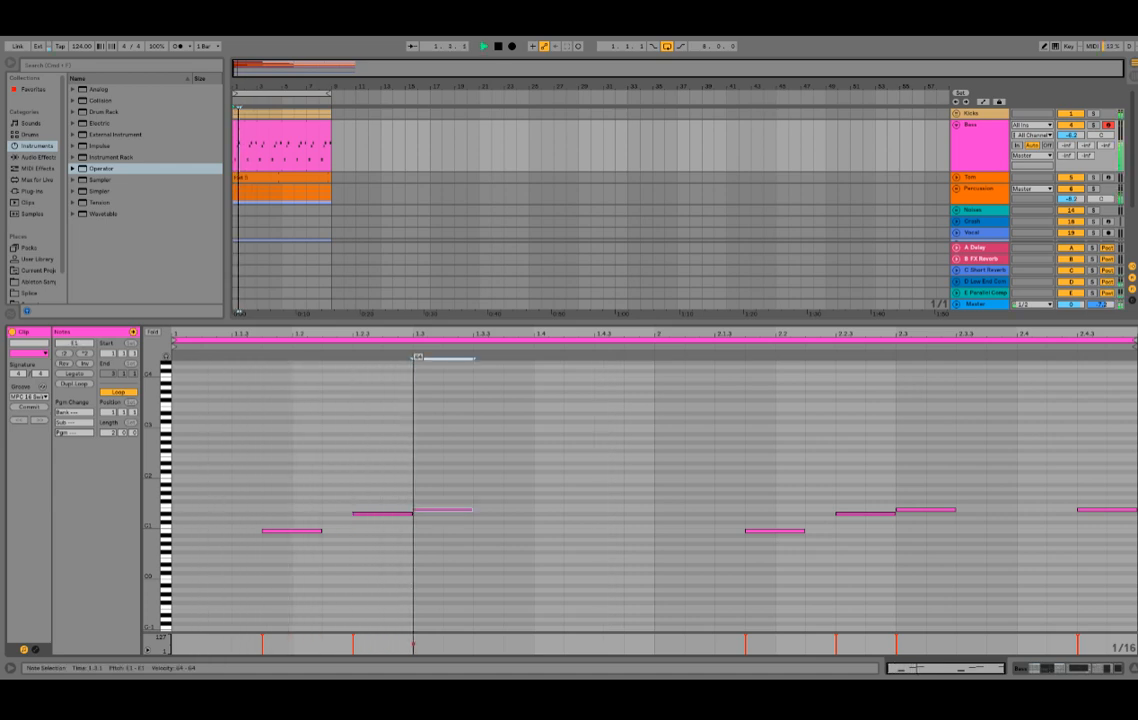
pyautogui.press('space')
pyautogui.click(914, 510)
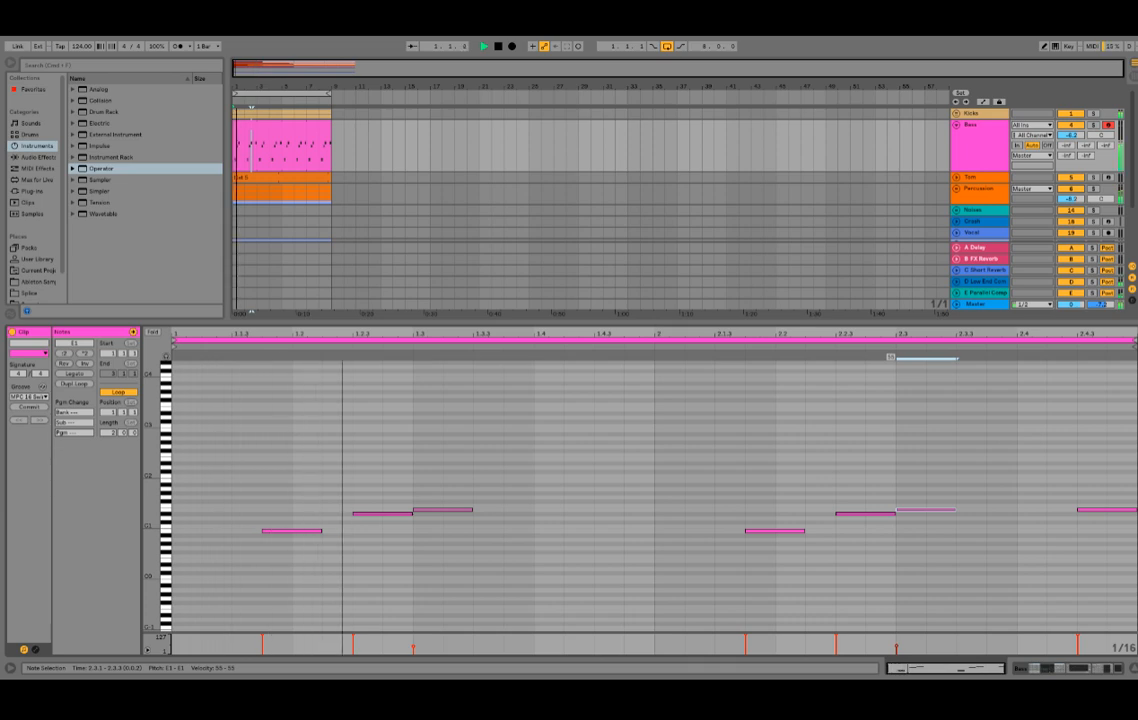
pyautogui.click(413, 648)
pyautogui.moveTo(413, 648); pyautogui.dragTo(413, 651)
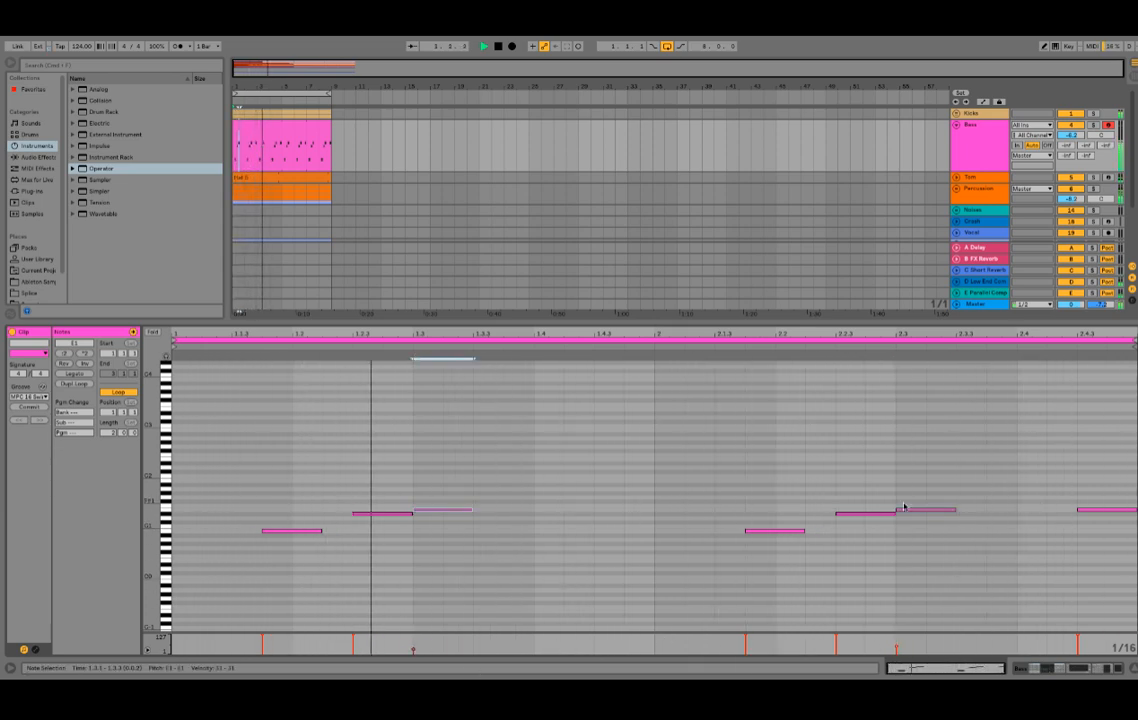
# - Show the Bass track's devices, switch on EQ Eight and audition the bass through it
pyautogui.click(1105, 669)
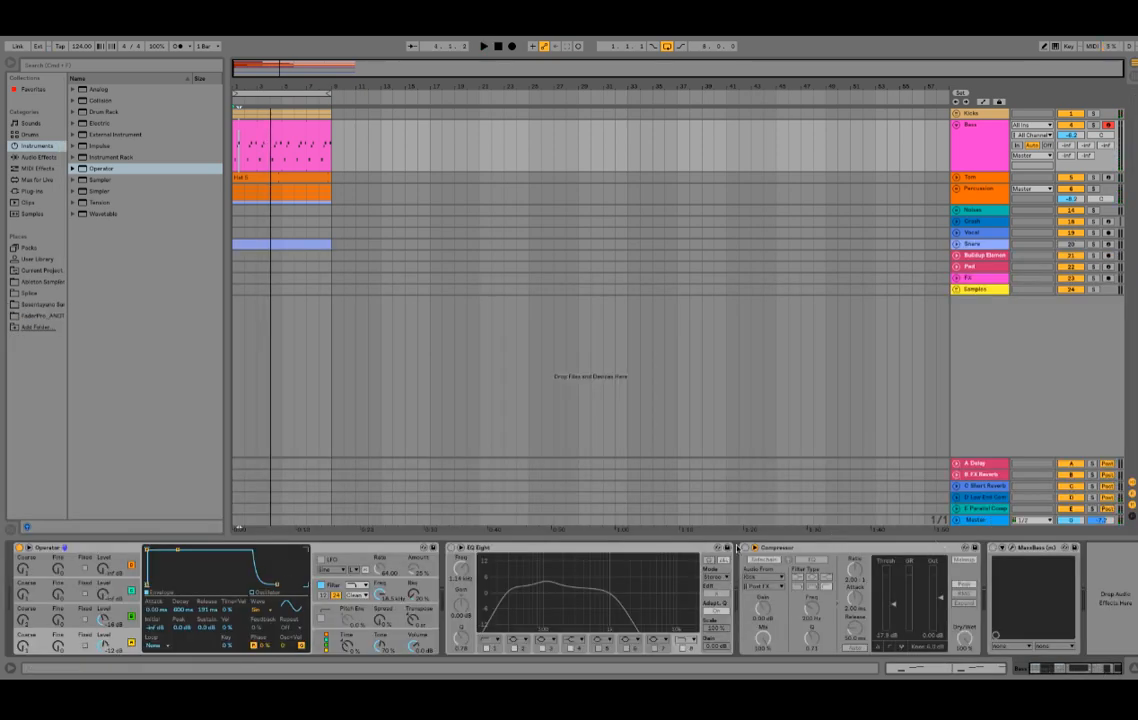
pyautogui.click(453, 548)
pyautogui.press('space')
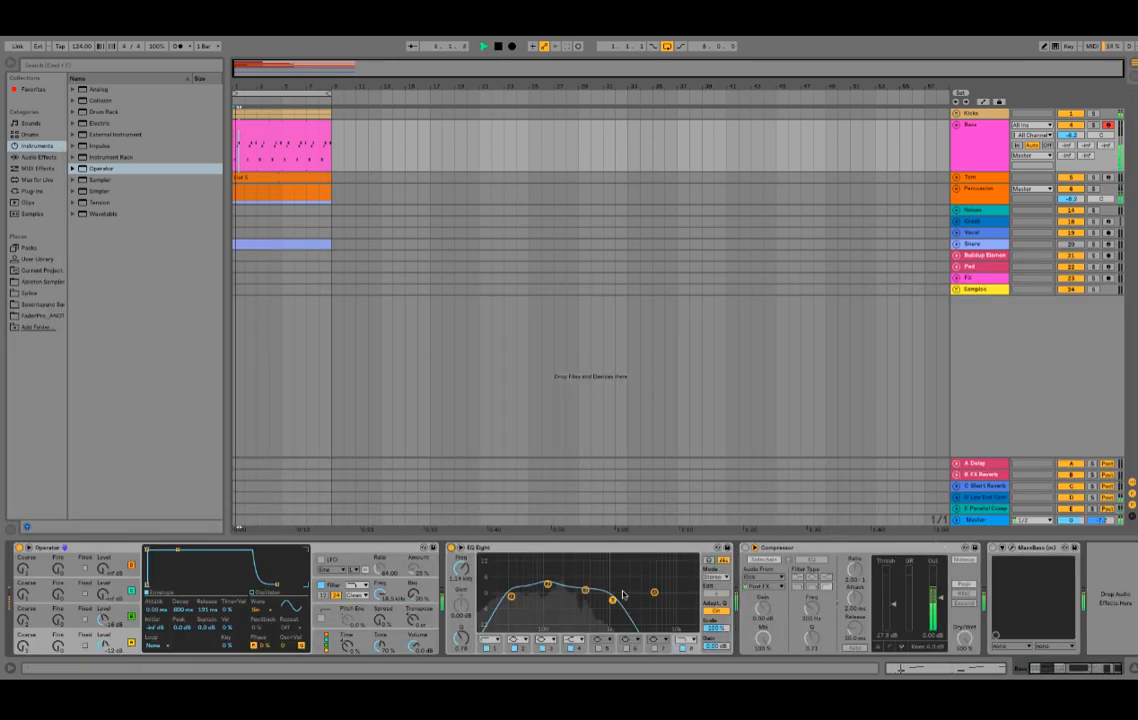
pyautogui.press('space')
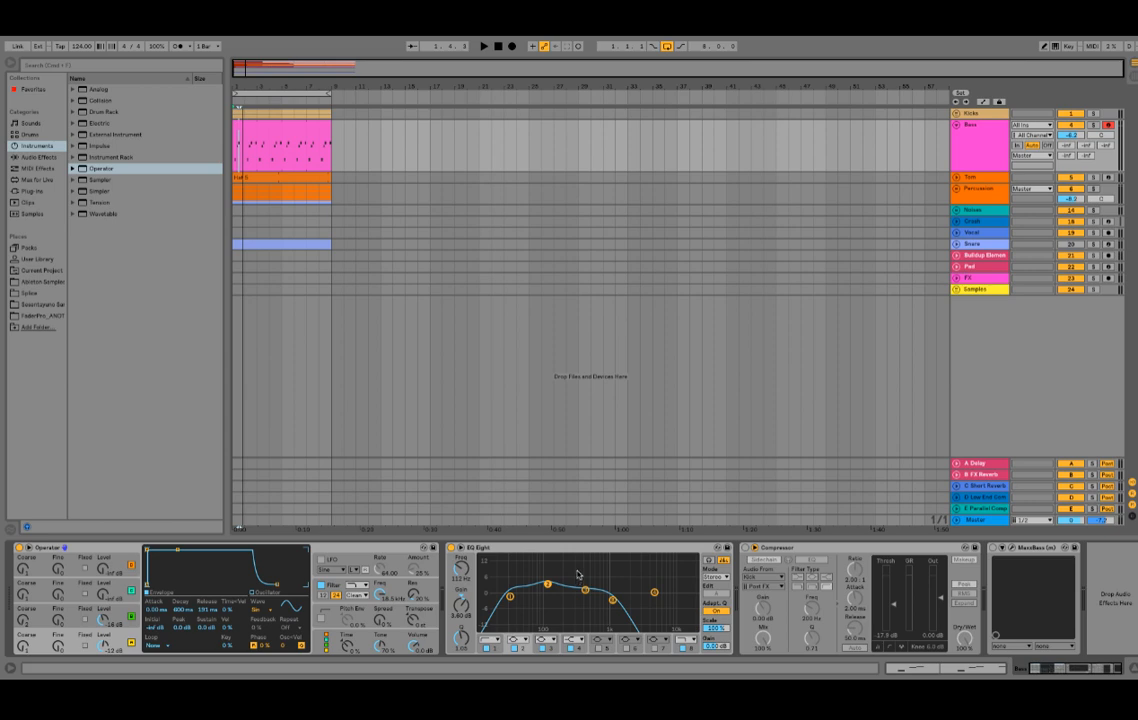
pyautogui.press('space')
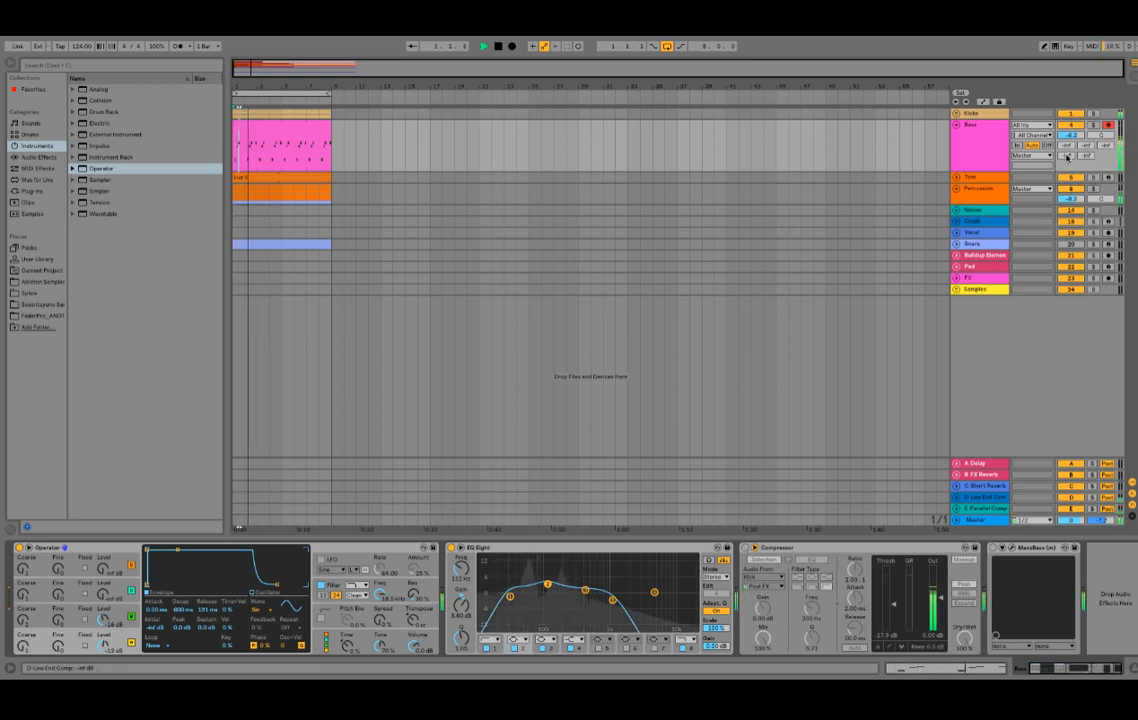
# - Enable the Bass Compressor's sidechain from the Kick and raise its ratio to about 4:1, auditioning it with the drums
pyautogui.click(760, 559)
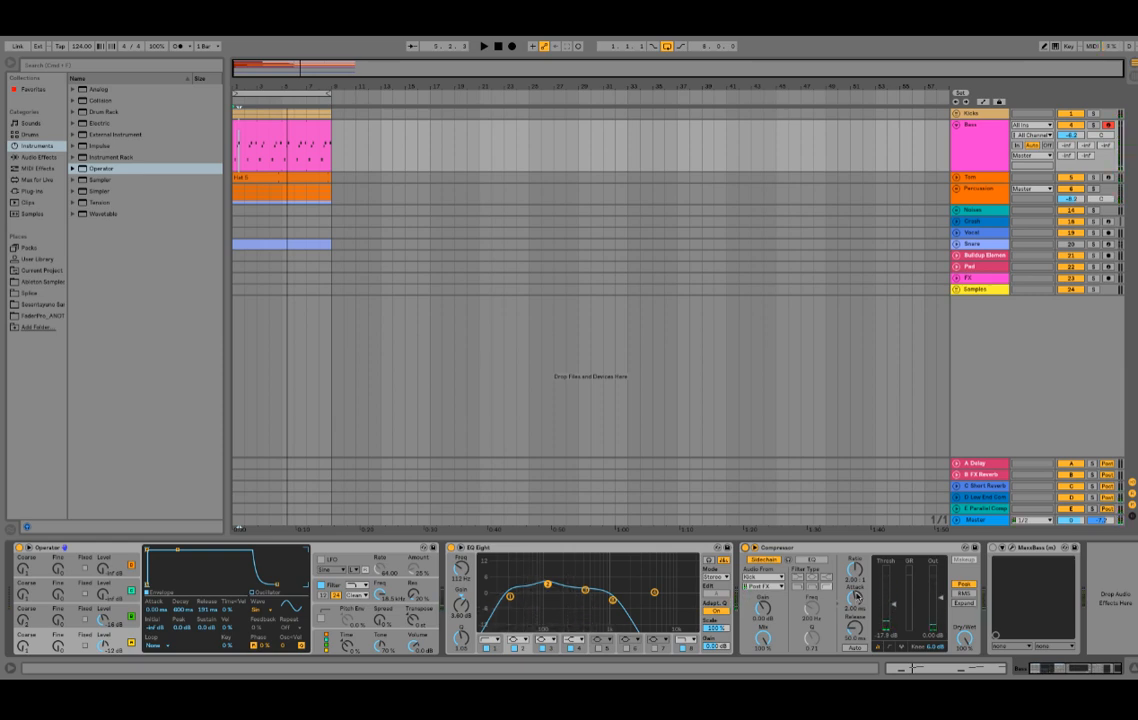
pyautogui.click(956, 114)
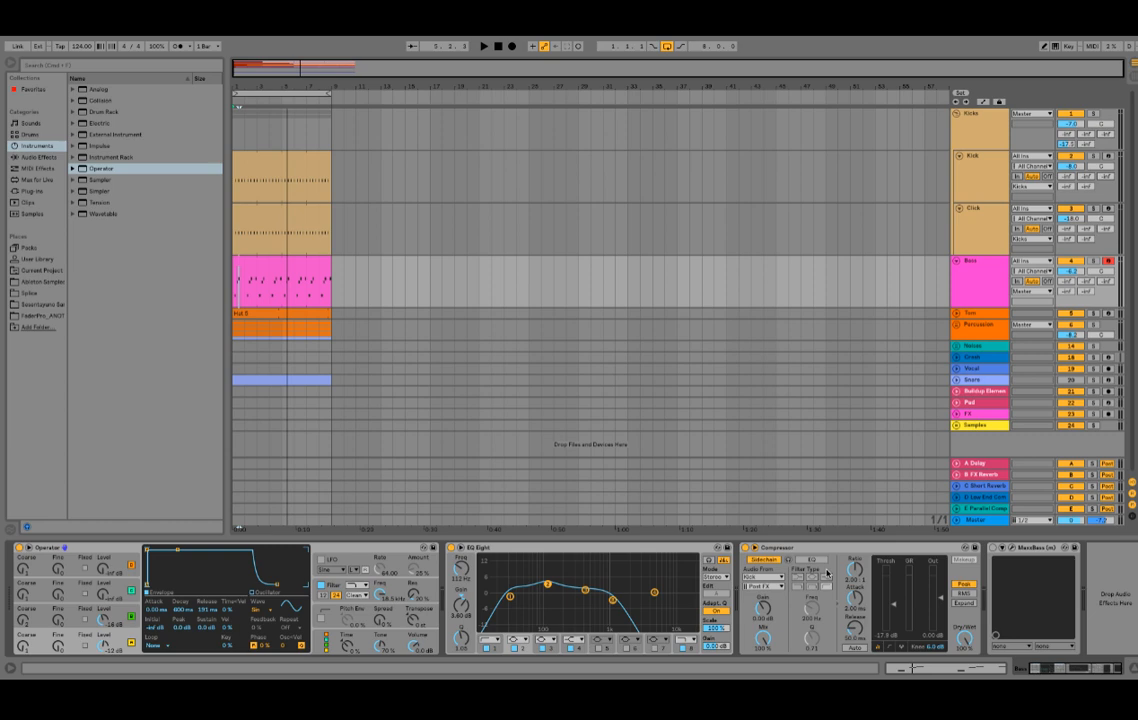
pyautogui.press('space')
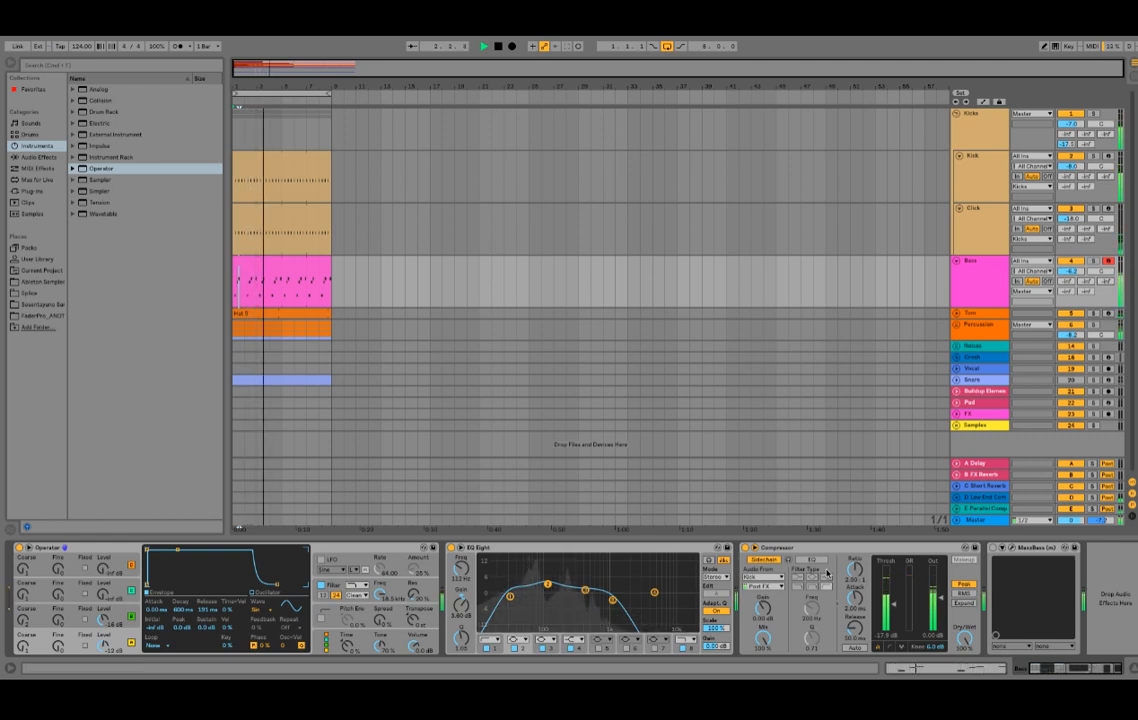
pyautogui.press('space')
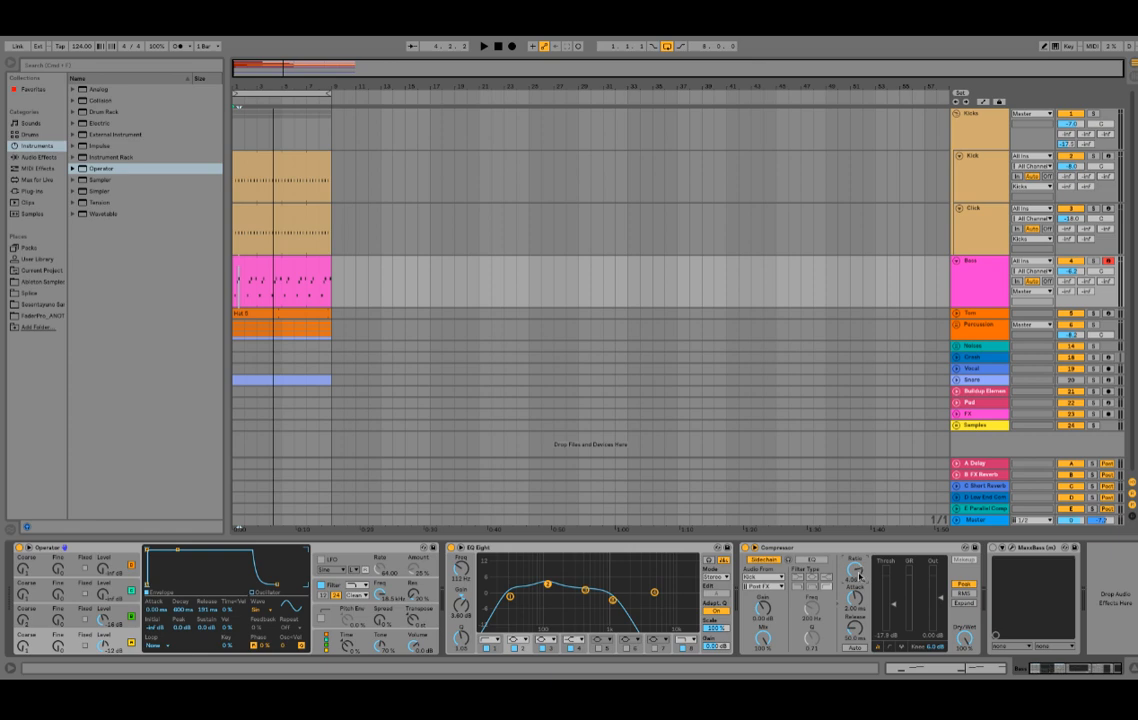
pyautogui.press('space')
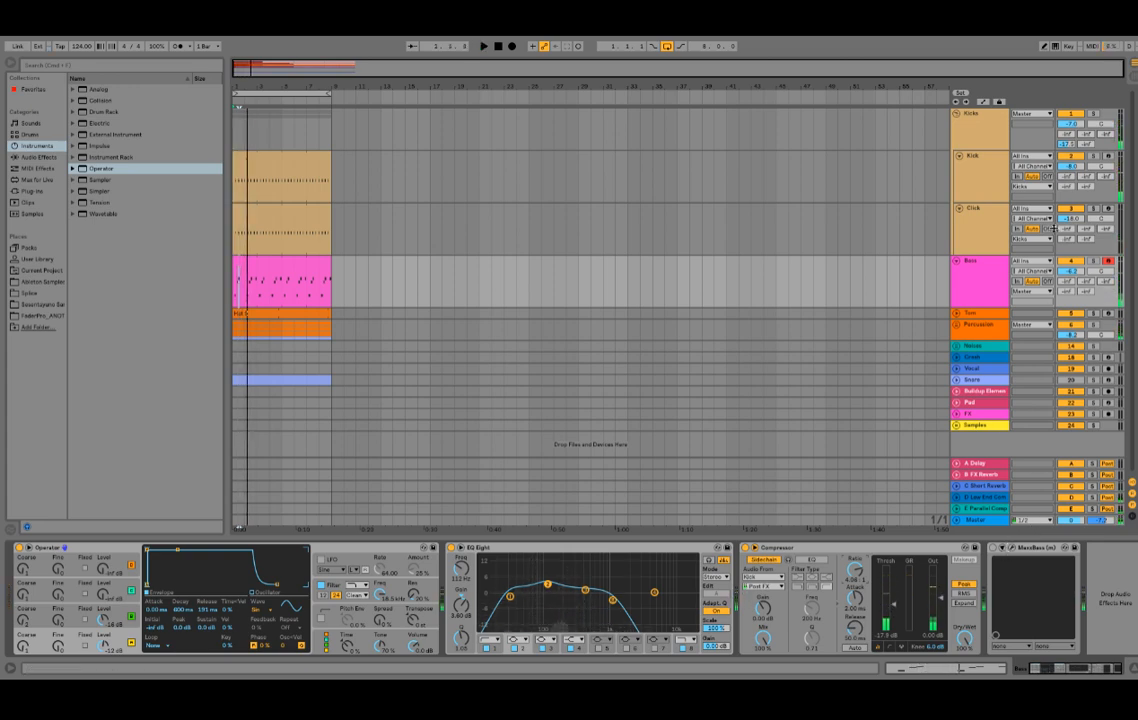
# - Play the loop in Session View and check the Bass track's level against the kick
pyautogui.press('Tab')
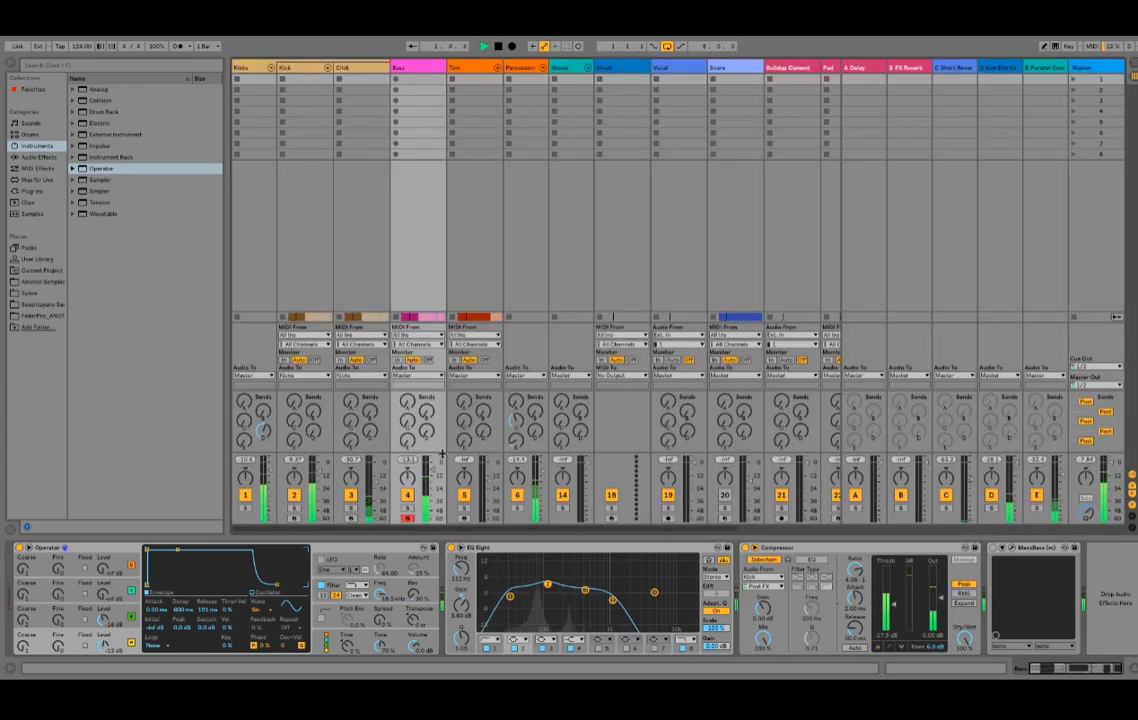
pyautogui.press('space')
pyautogui.press('Tab')
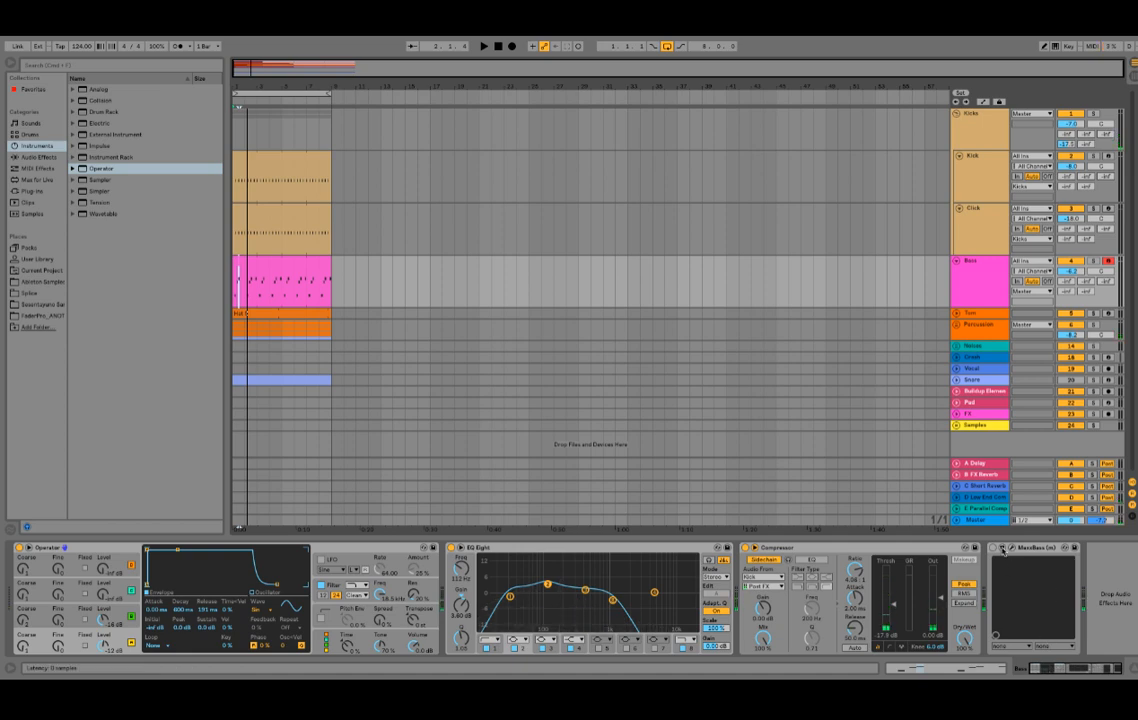
pyautogui.press('Tab')
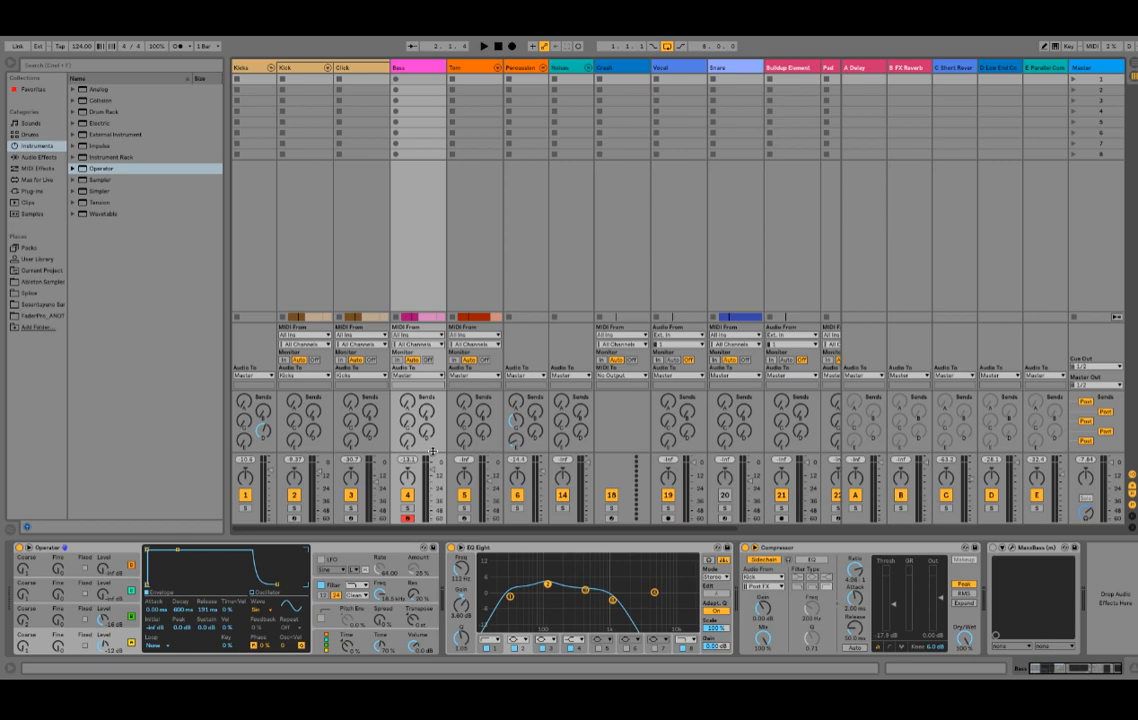
pyautogui.press('space')
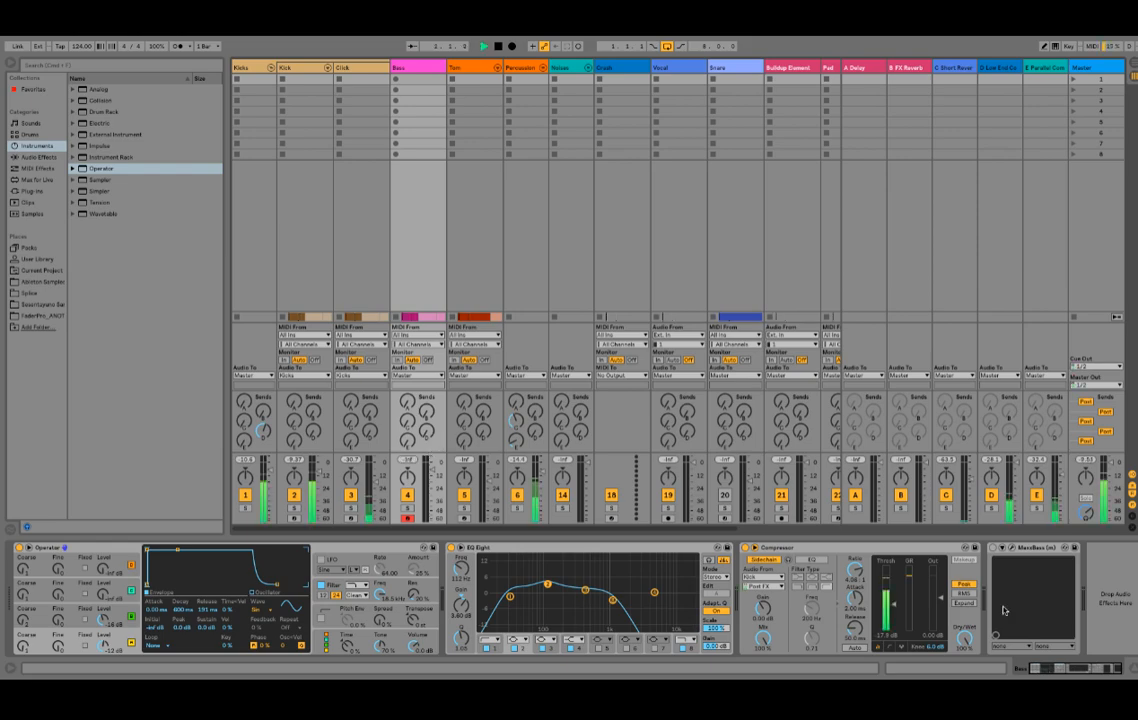
pyautogui.press('space')
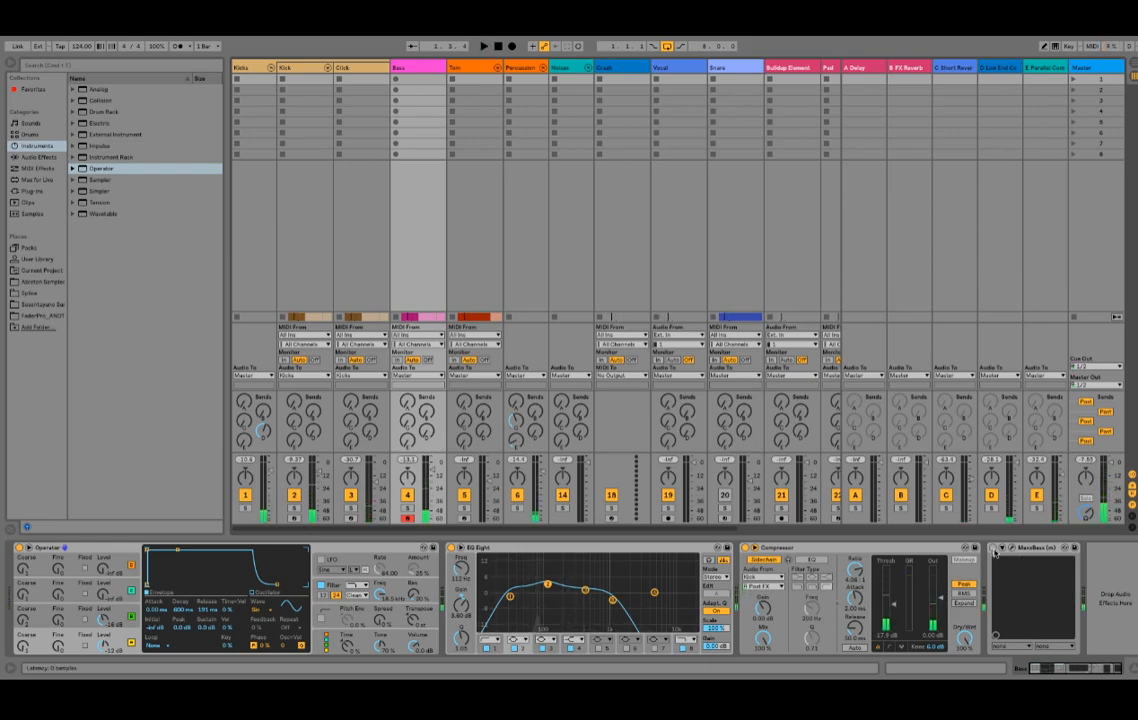
# - Switch on MaxxBass on the Bass track, audition it in the mix and open its plug-in window
pyautogui.click(1012, 548)
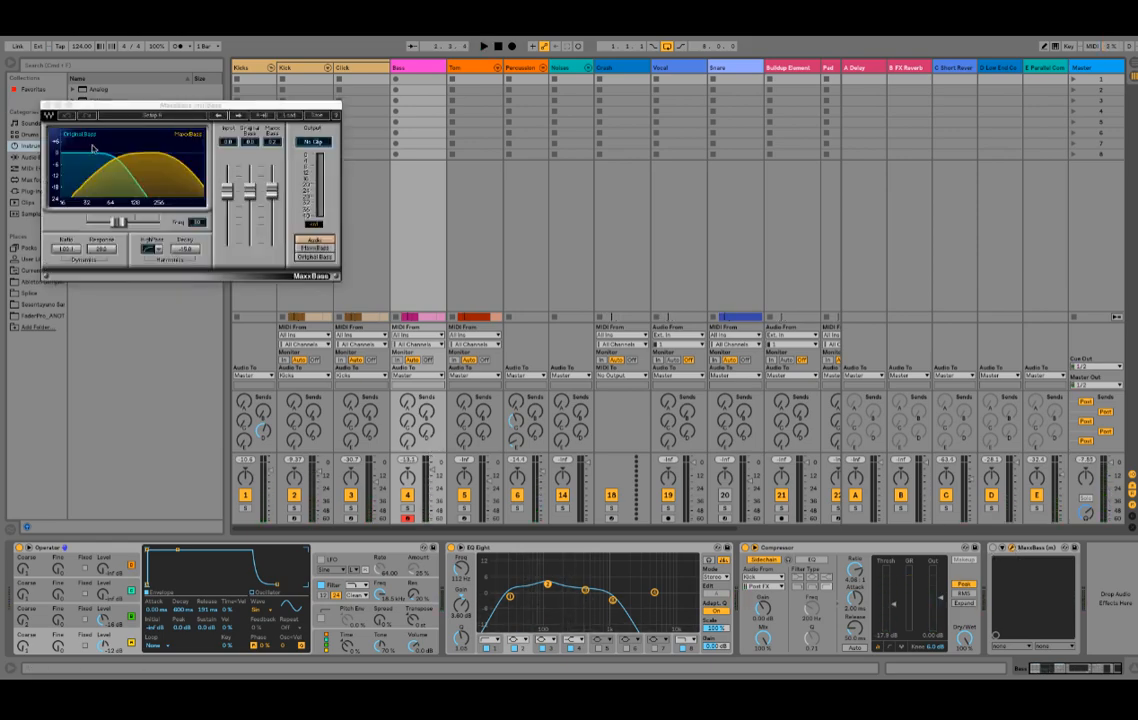
pyautogui.click(46, 104)
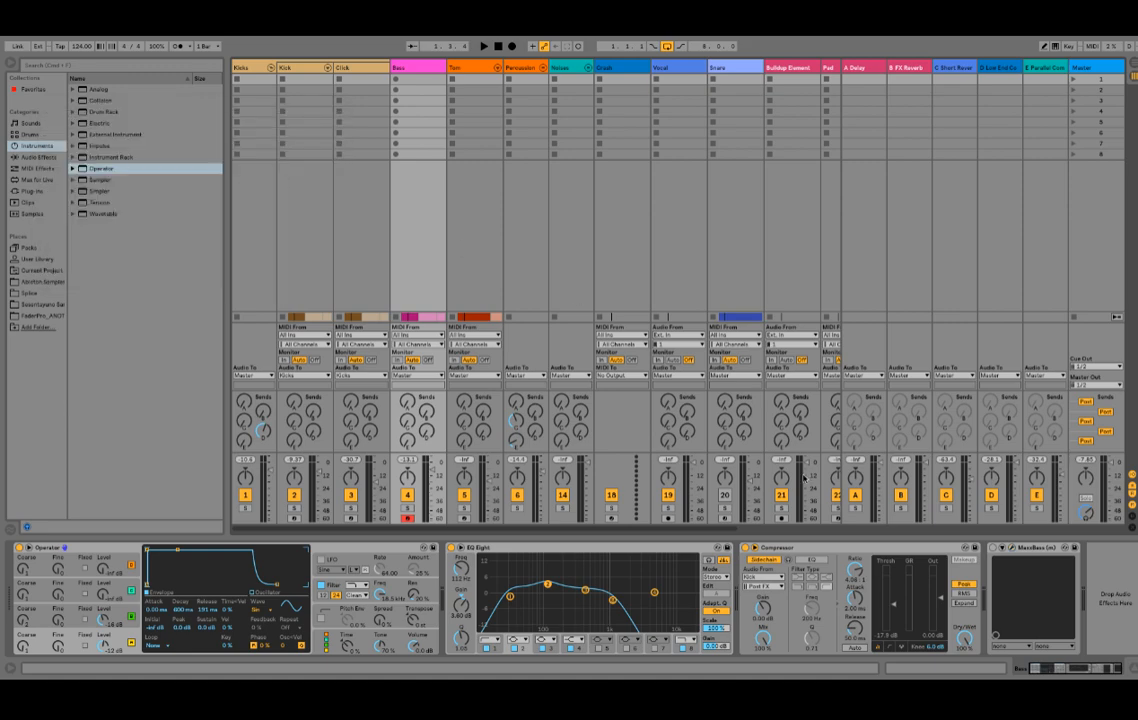
pyautogui.press('space')
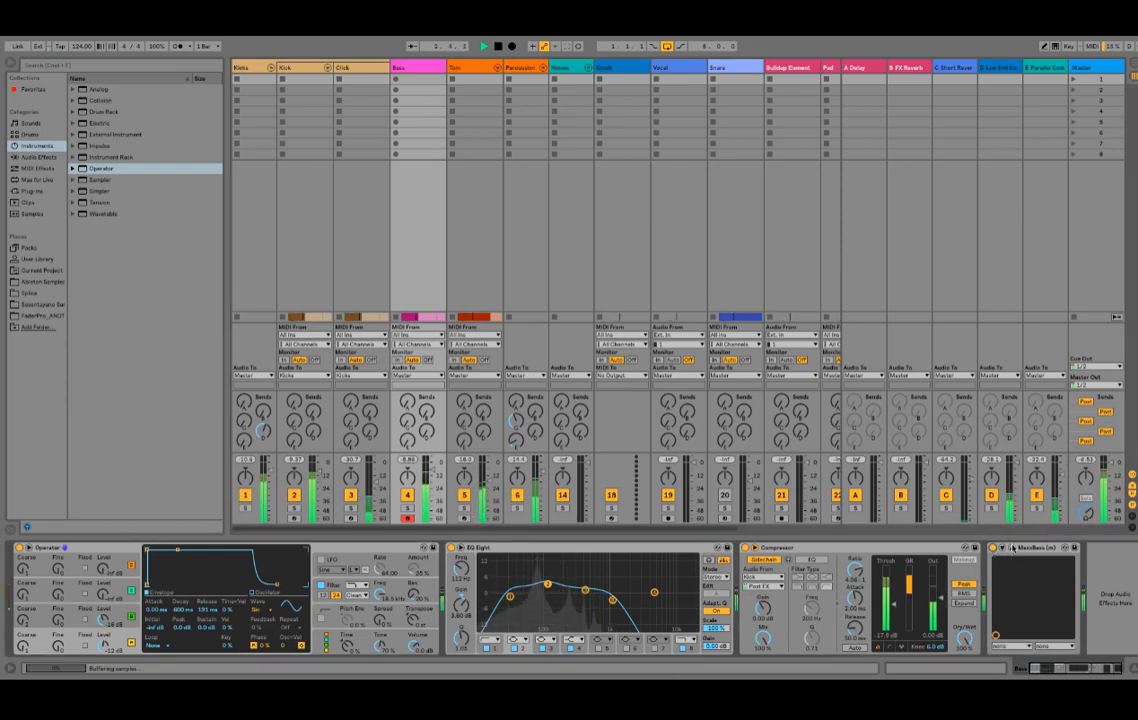
pyautogui.click(1011, 548)
pyautogui.press('space')
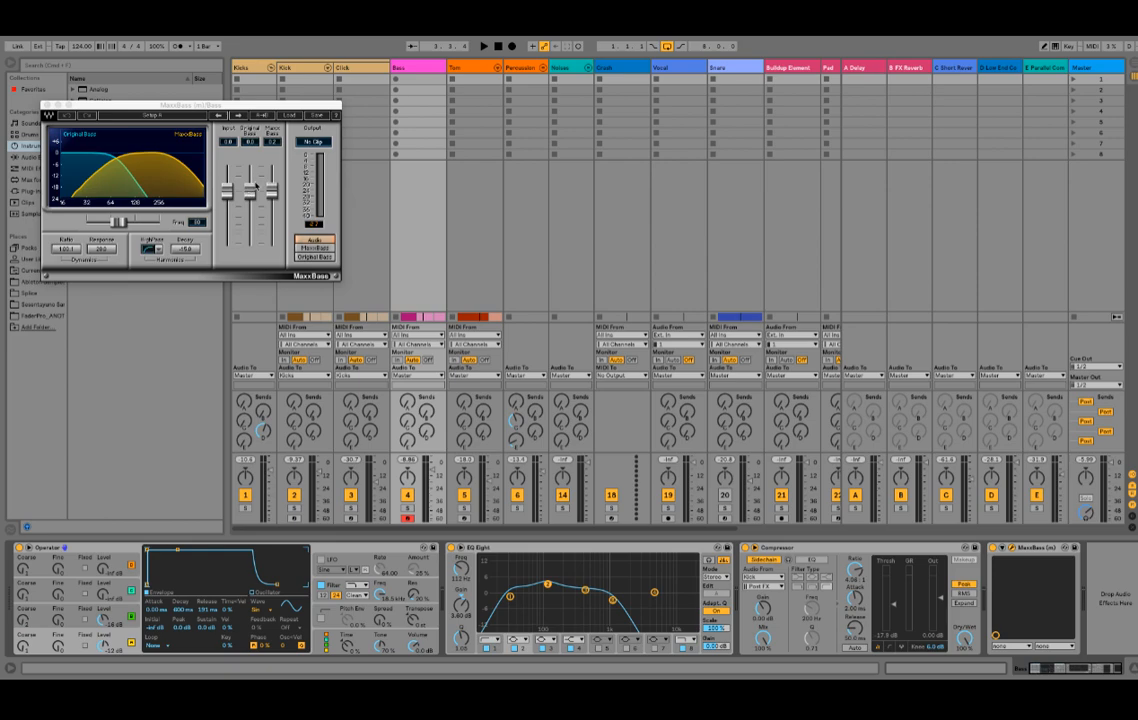
# - Audition the bass with MaxxBass's added-bass level pulled down to -Inf, and restore that level
pyautogui.moveTo(228, 189); pyautogui.dragTo(230, 238)
pyautogui.keyDown('alt'); pyautogui.click(230, 238); pyautogui.keyUp('alt')
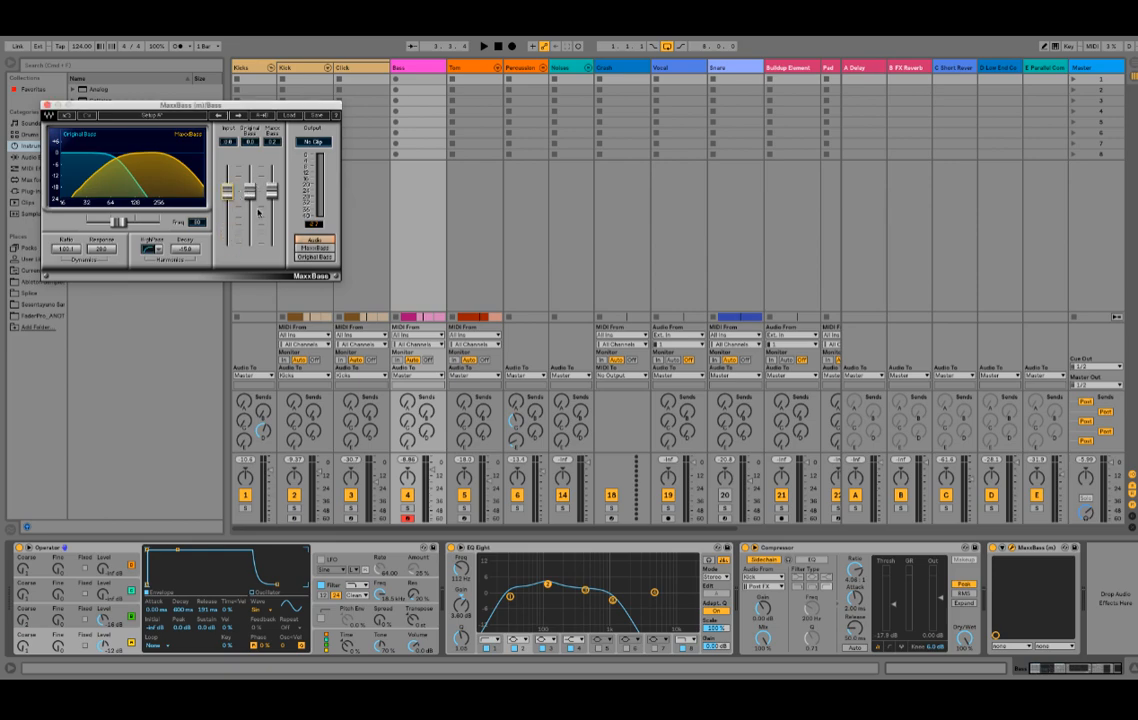
pyautogui.moveTo(270, 192); pyautogui.dragTo(271, 243)
pyautogui.press('space')
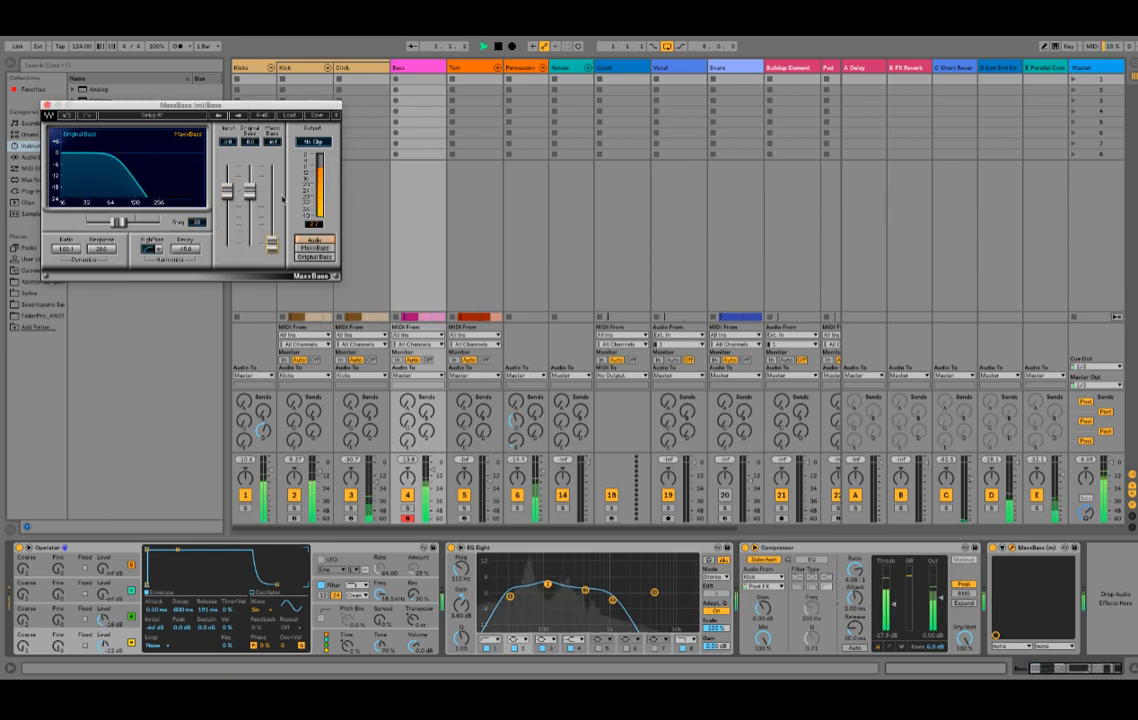
pyautogui.press('space')
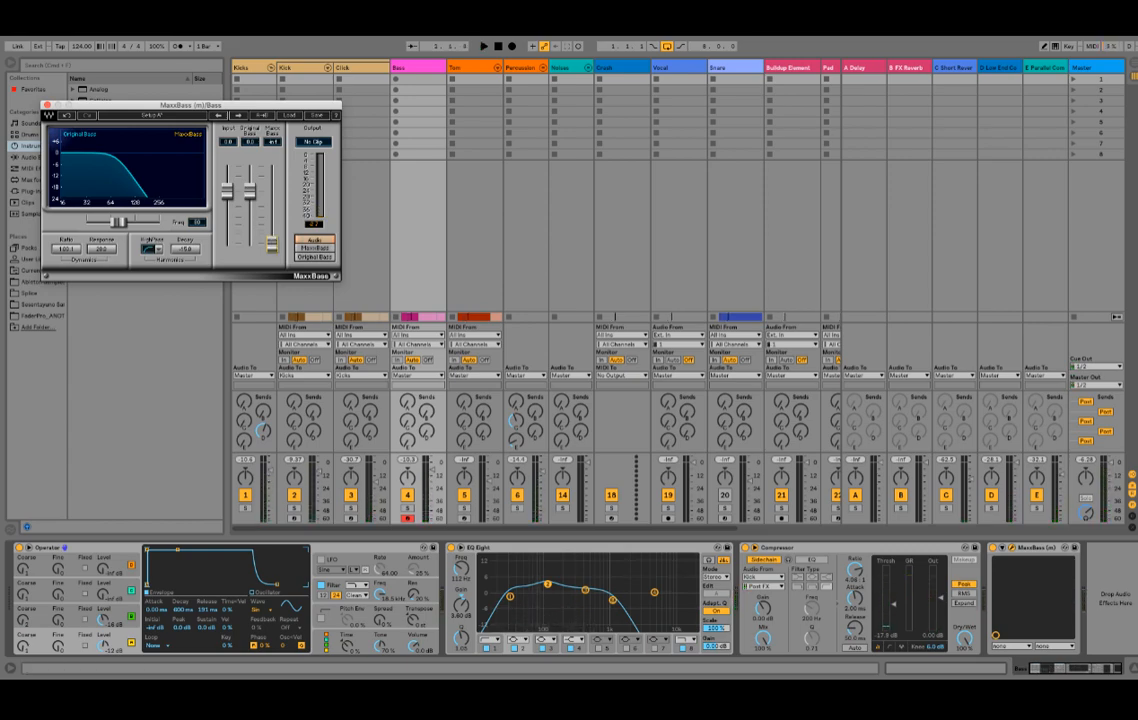
pyautogui.moveTo(271, 243); pyautogui.dragTo(271, 191)
# - Lower the Bass track's volume to about -9 dB during playback, reset its peak meter and close the MaxxBass window
pyautogui.press('space')
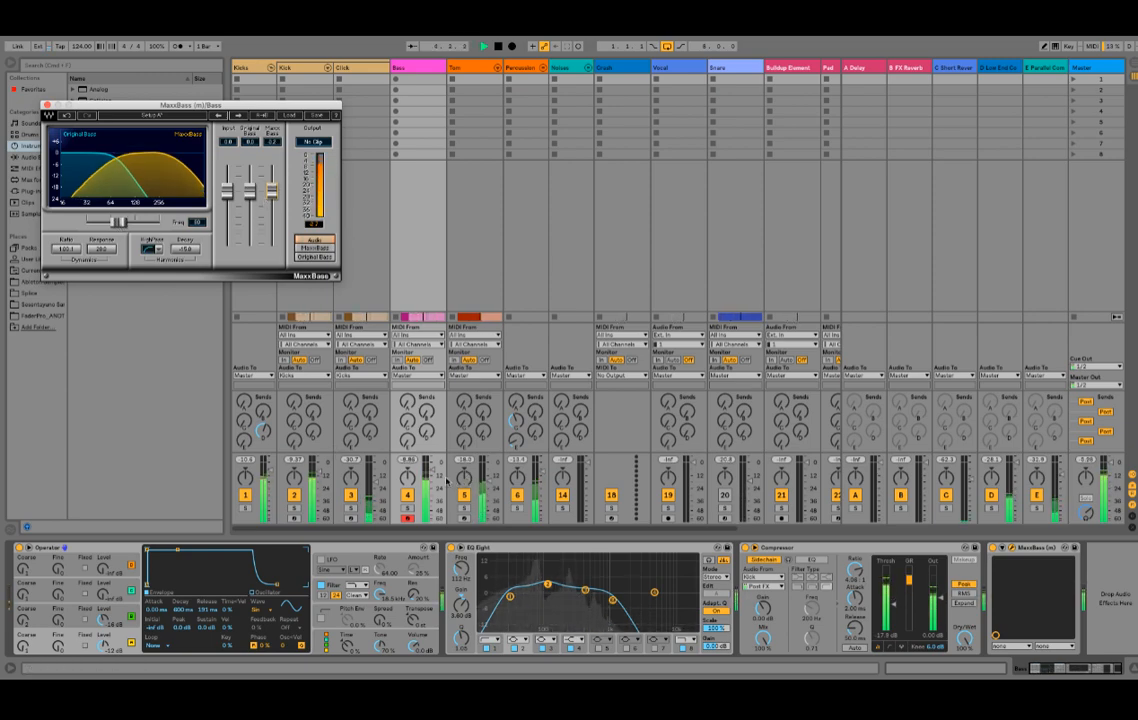
pyautogui.click(435, 471)
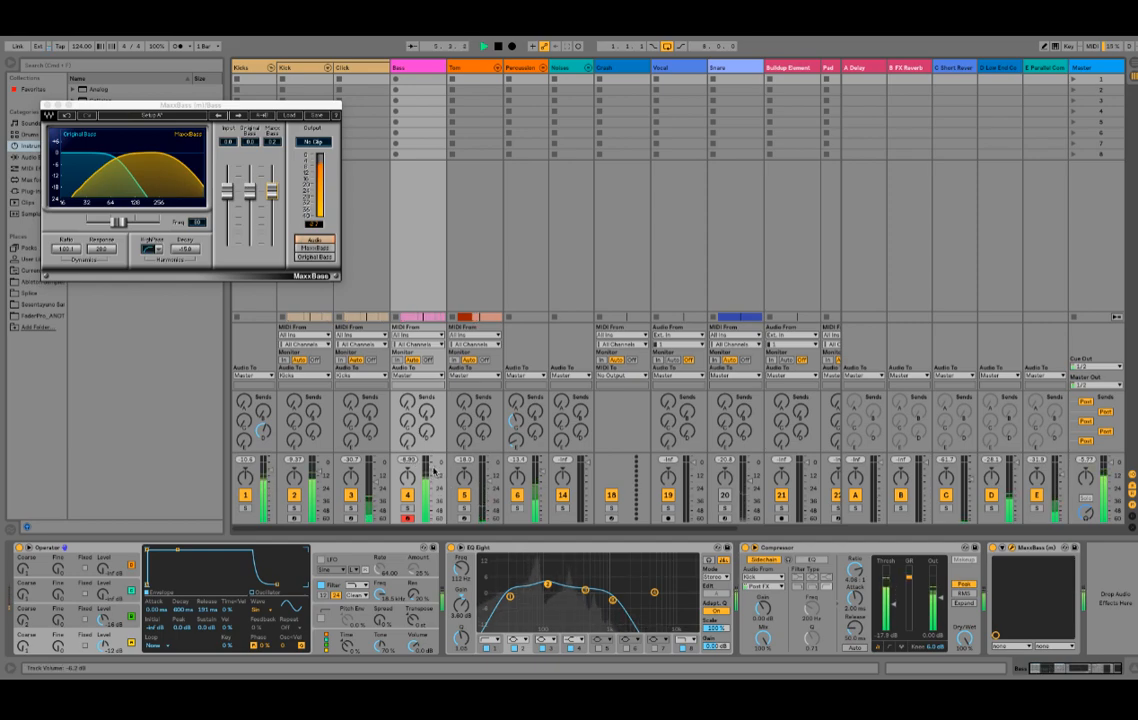
pyautogui.moveTo(434, 471); pyautogui.dragTo(432, 476)
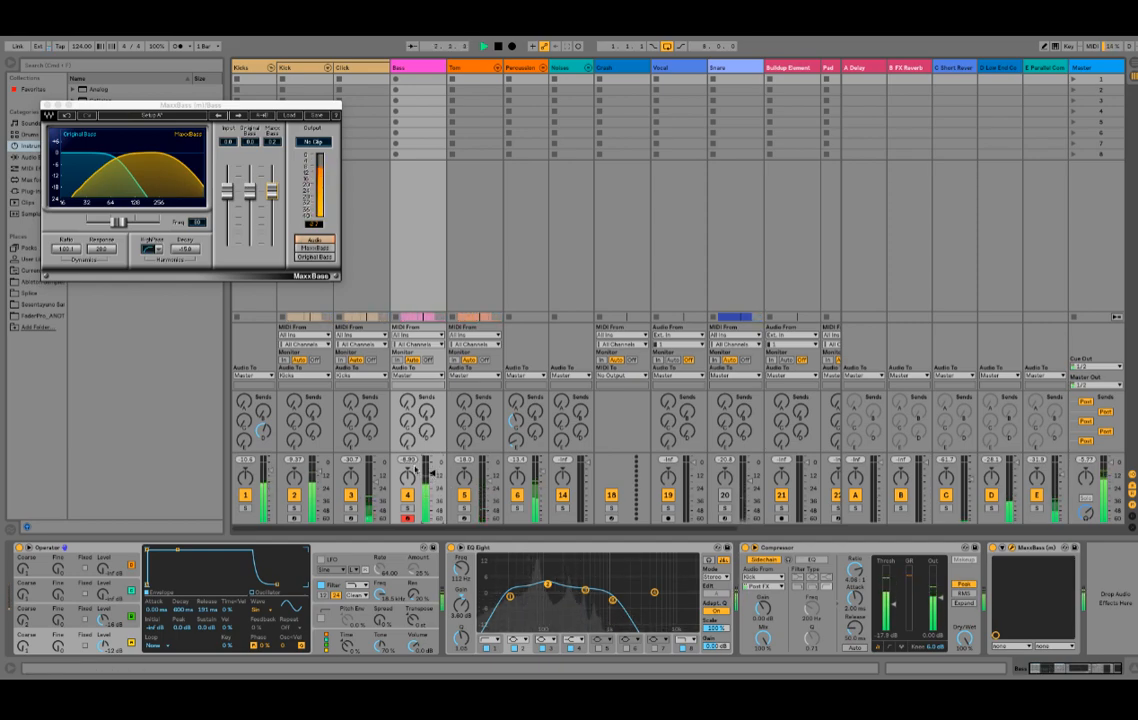
pyautogui.click(409, 461)
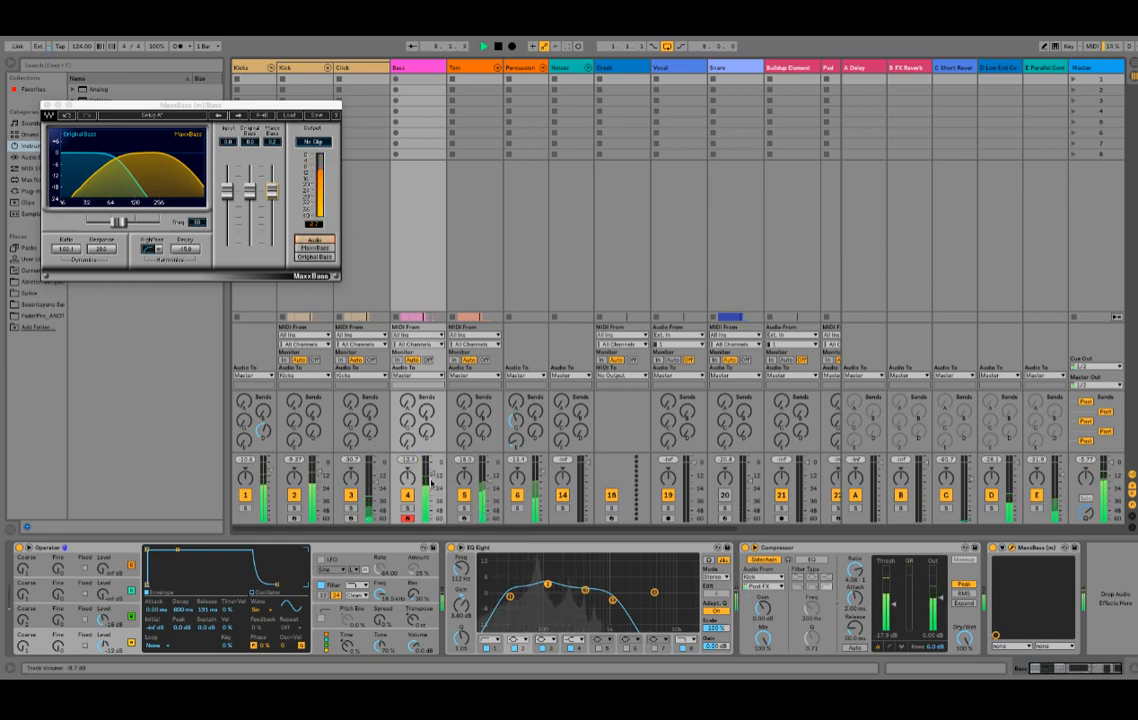
pyautogui.click(44, 104)
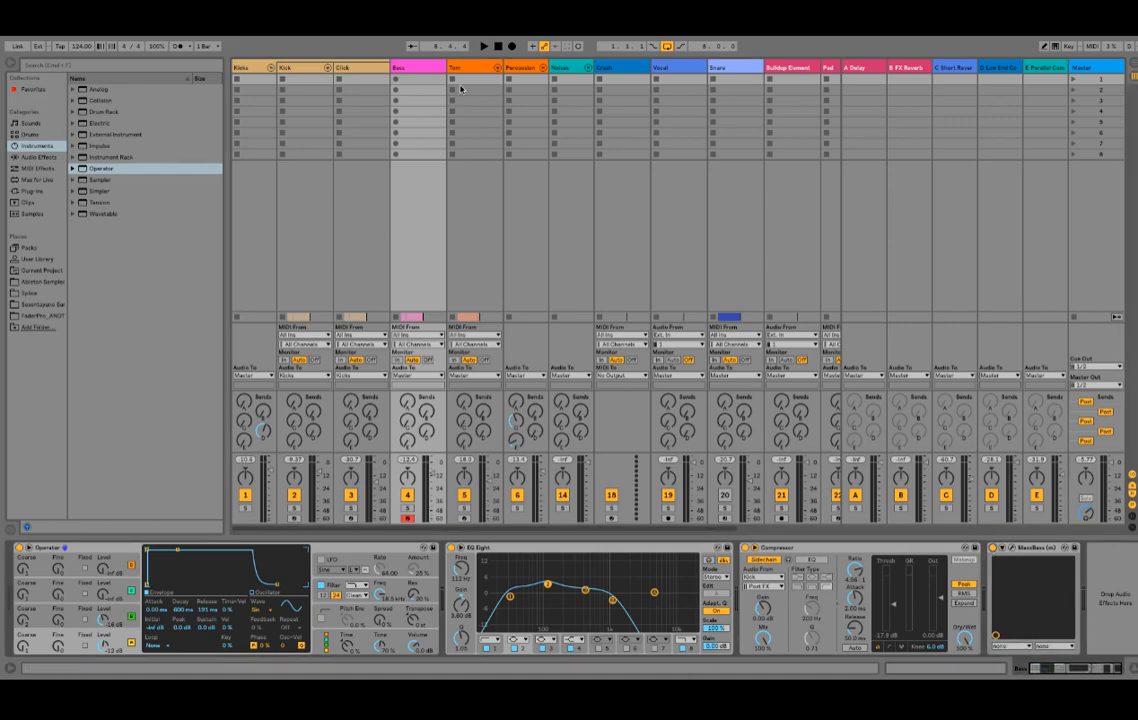
# - Select the Bass track and audition the fully processed bass with the drums
pyautogui.click(406, 67)
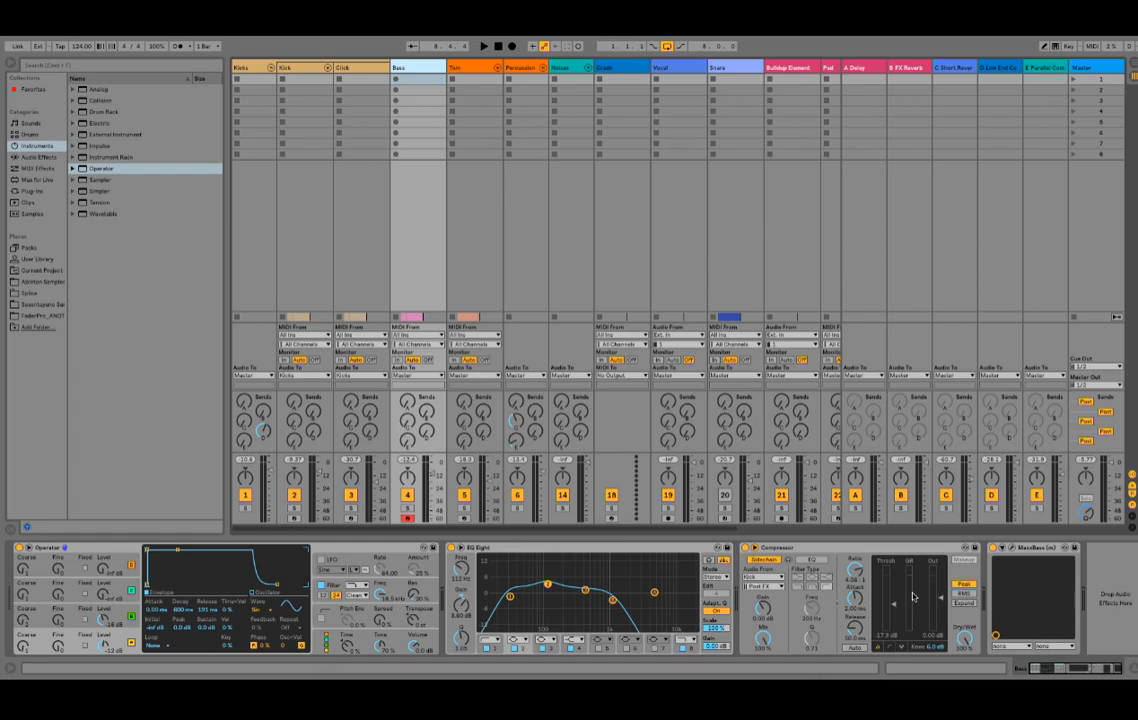
pyautogui.press('space')
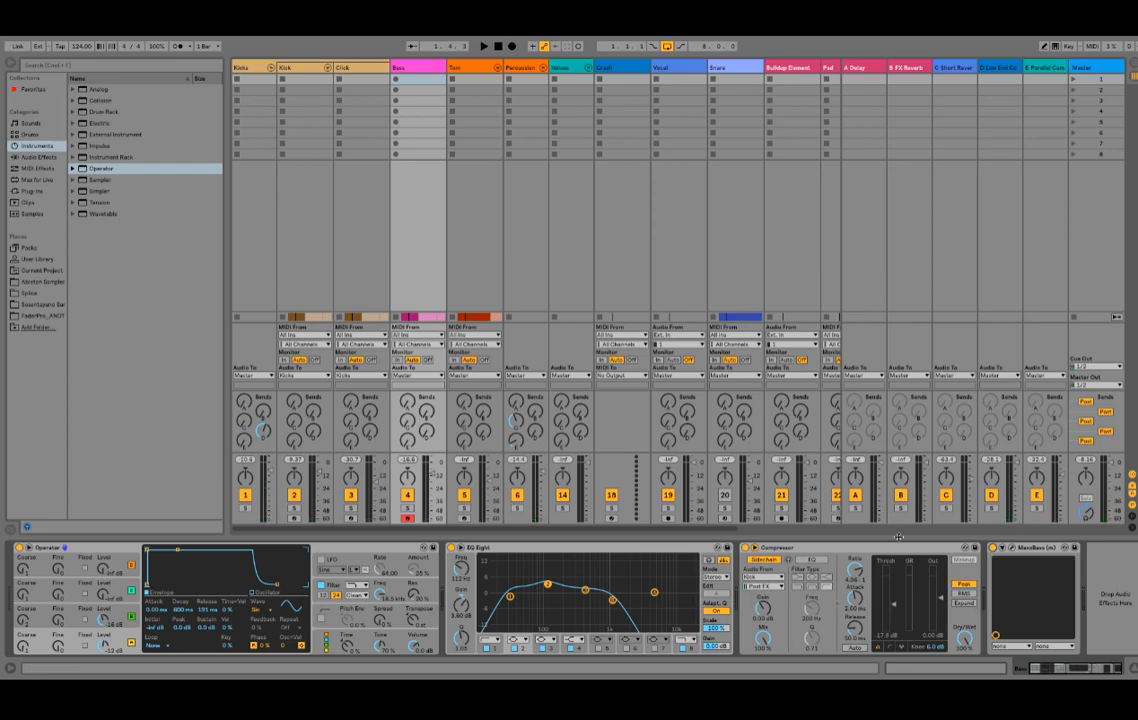
pyautogui.press('space')
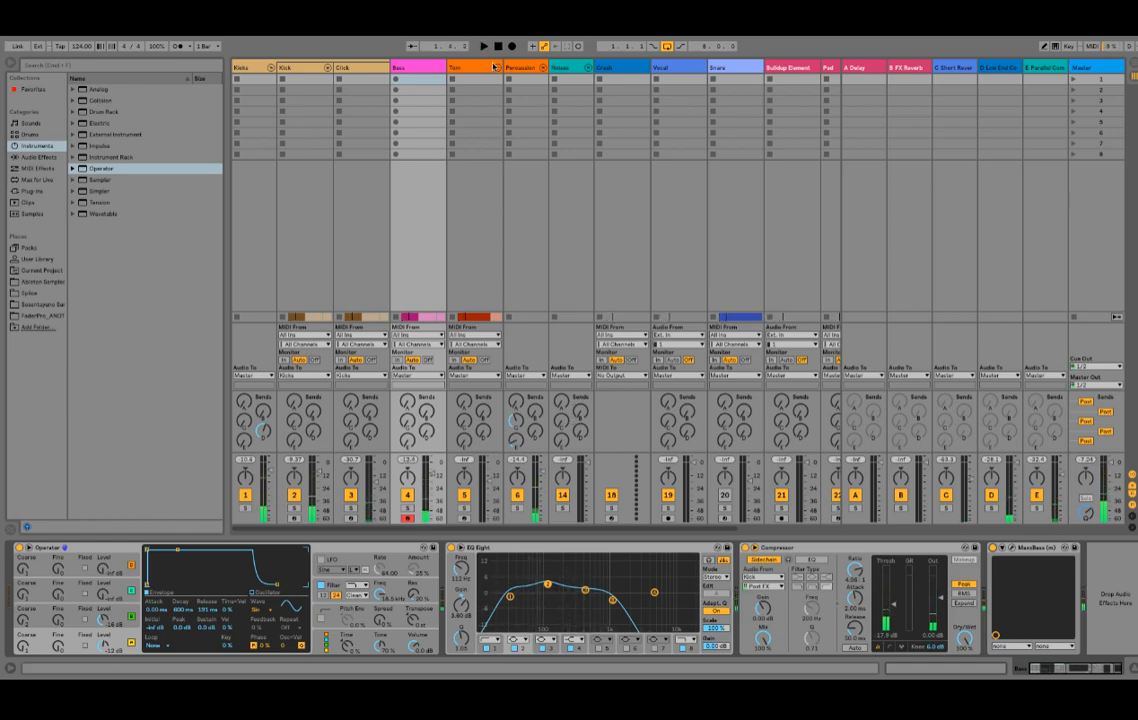
pyautogui.click(495, 67)
pyautogui.click(496, 67)
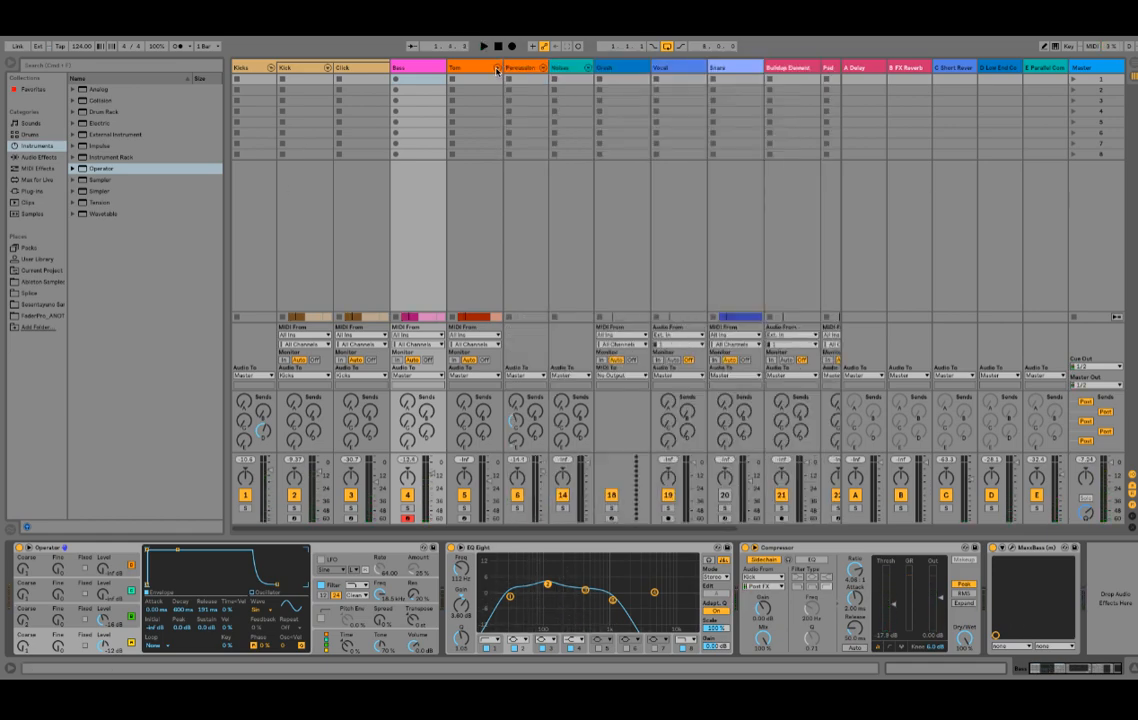
# - Return to Arrangement View, collapse the Kicks group and audition the arrangement with the Bass track selected
pyautogui.press('Tab')
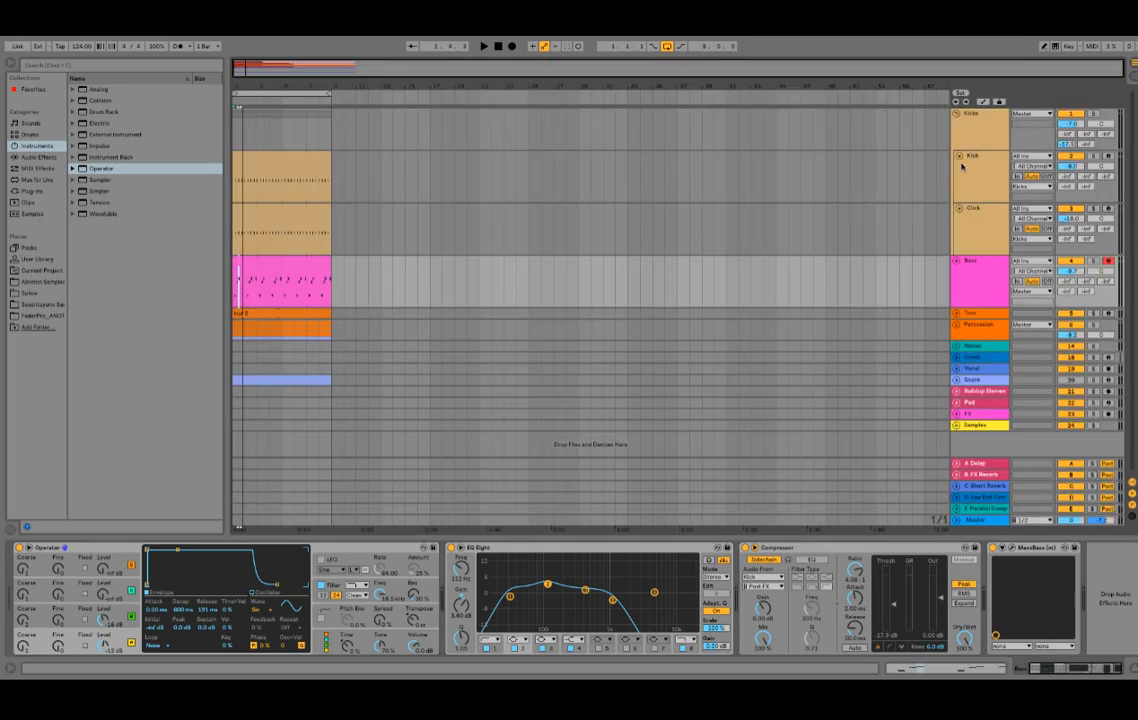
pyautogui.click(956, 113)
pyautogui.click(970, 133)
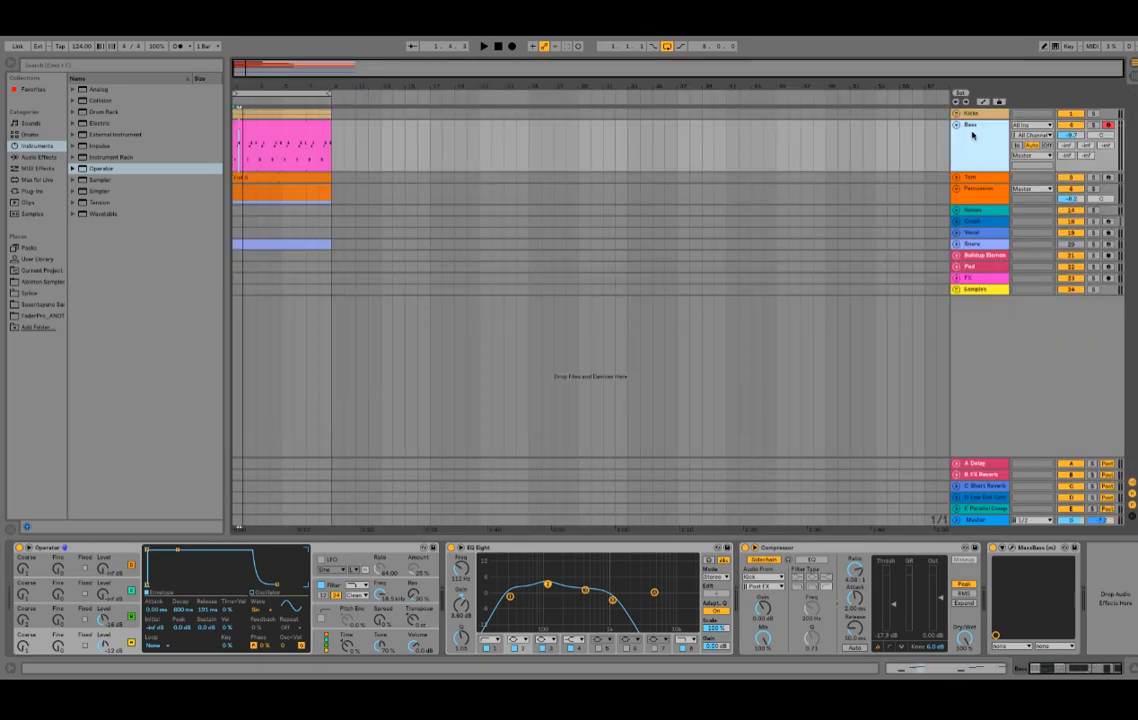
pyautogui.press('space')
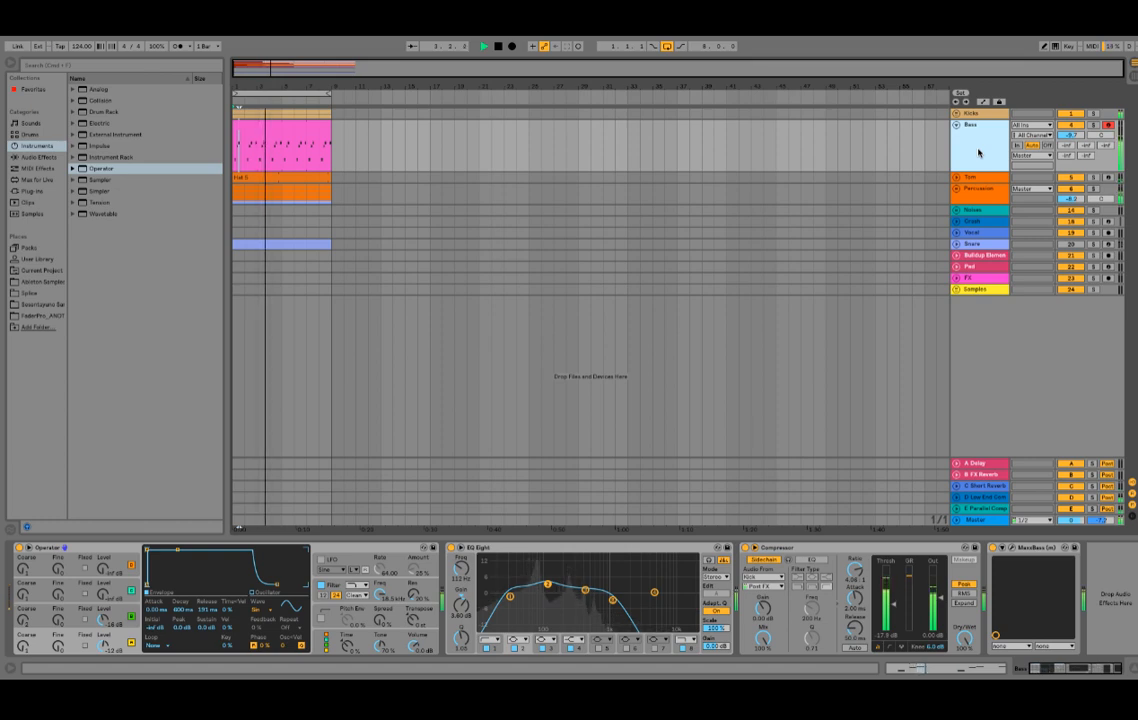
pyautogui.press('space')
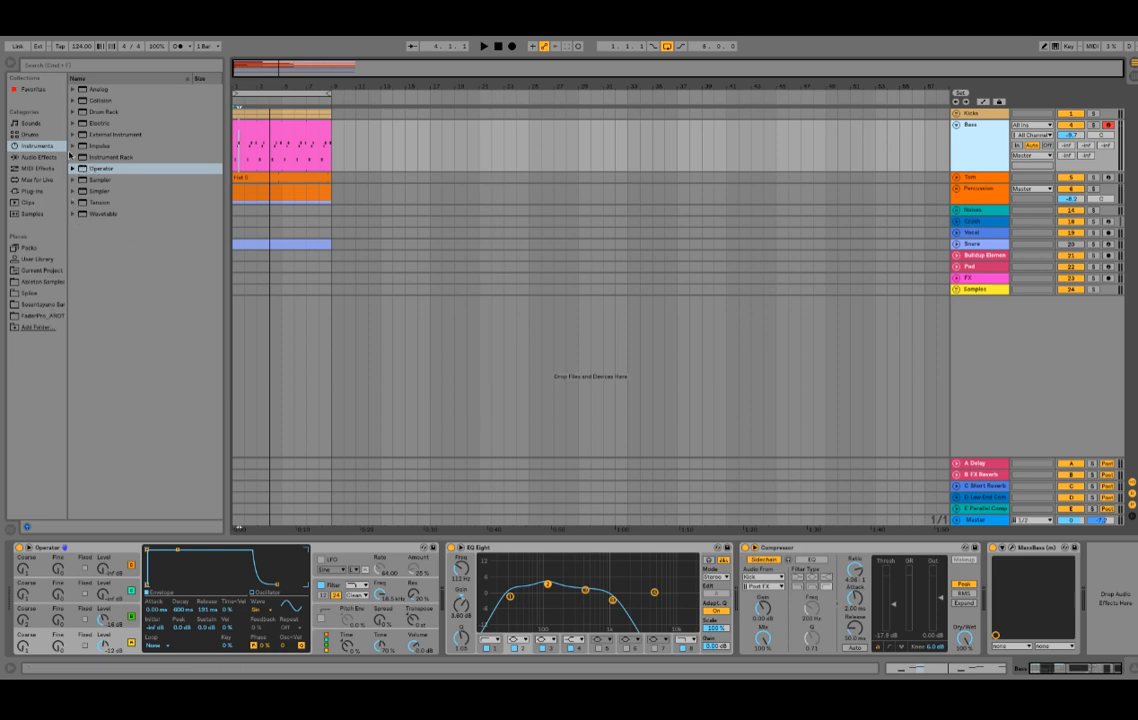
# - Show the Samples category in the browser and select Alien Warning FX.aif
pyautogui.click(70, 67)
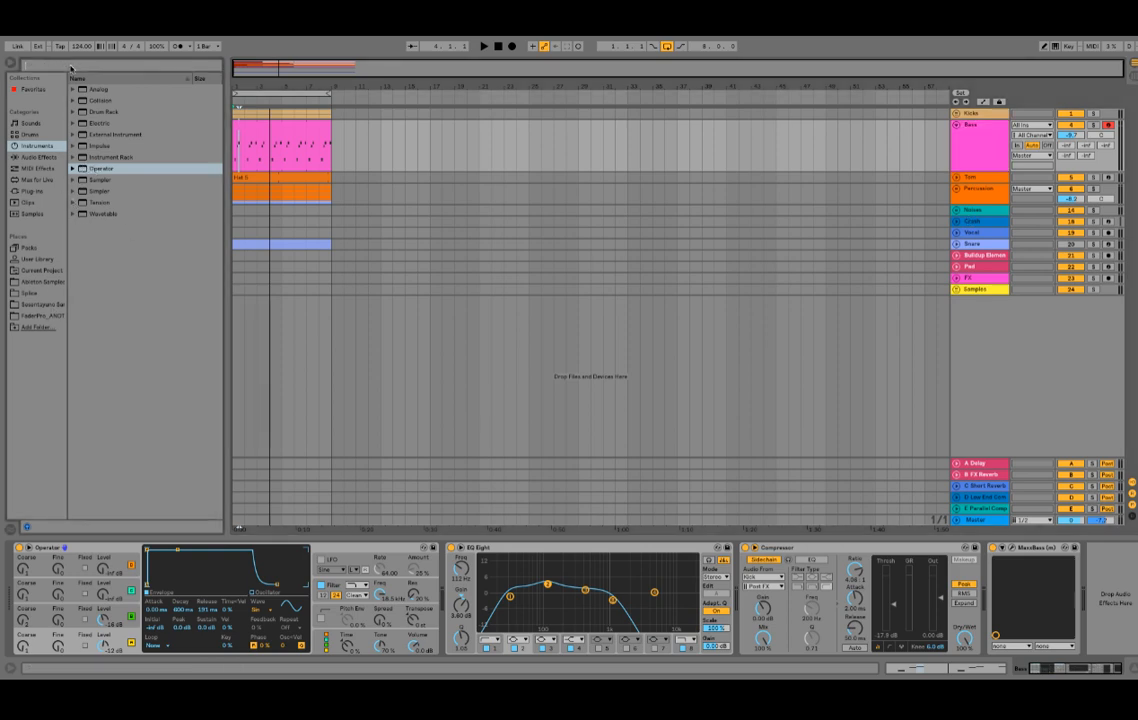
pyautogui.click(33, 214)
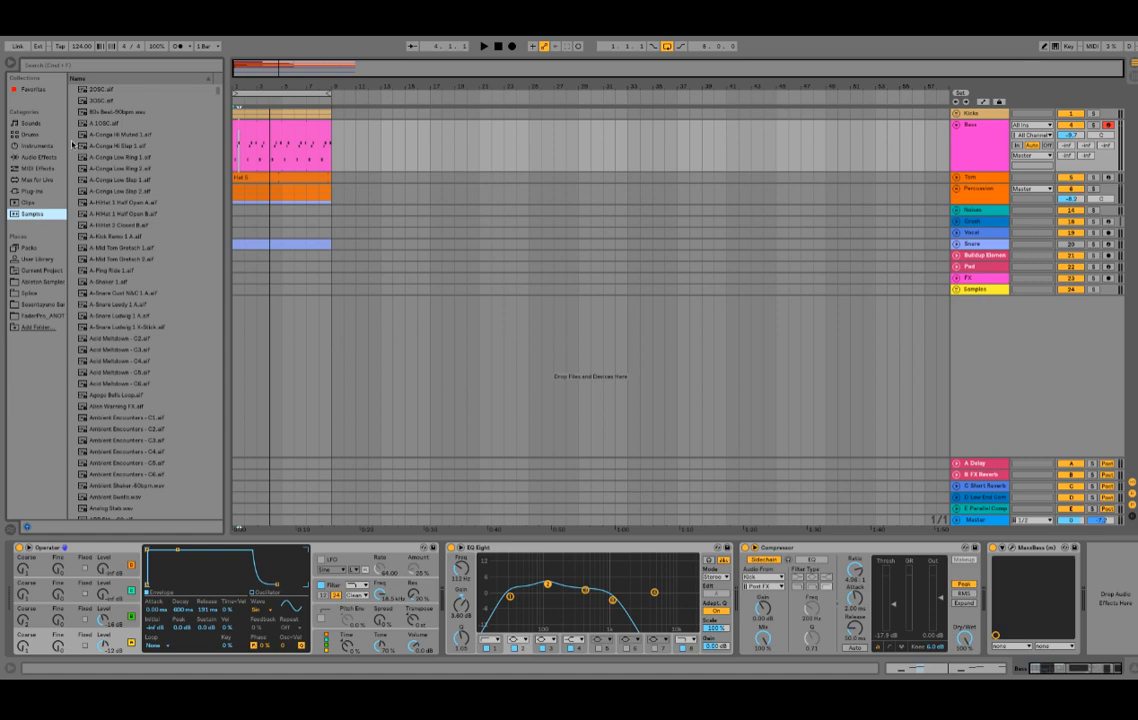
pyautogui.click(139, 405)
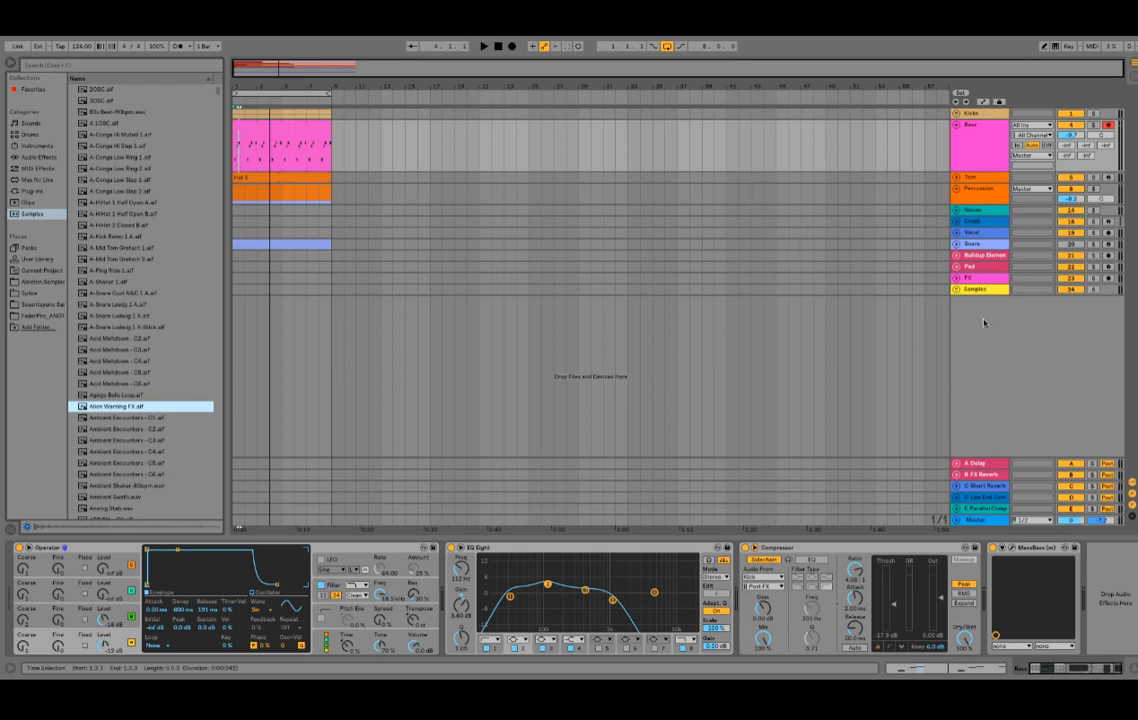
# - Expand the Samples group and select its Sample 1 track
pyautogui.click(1018, 290)
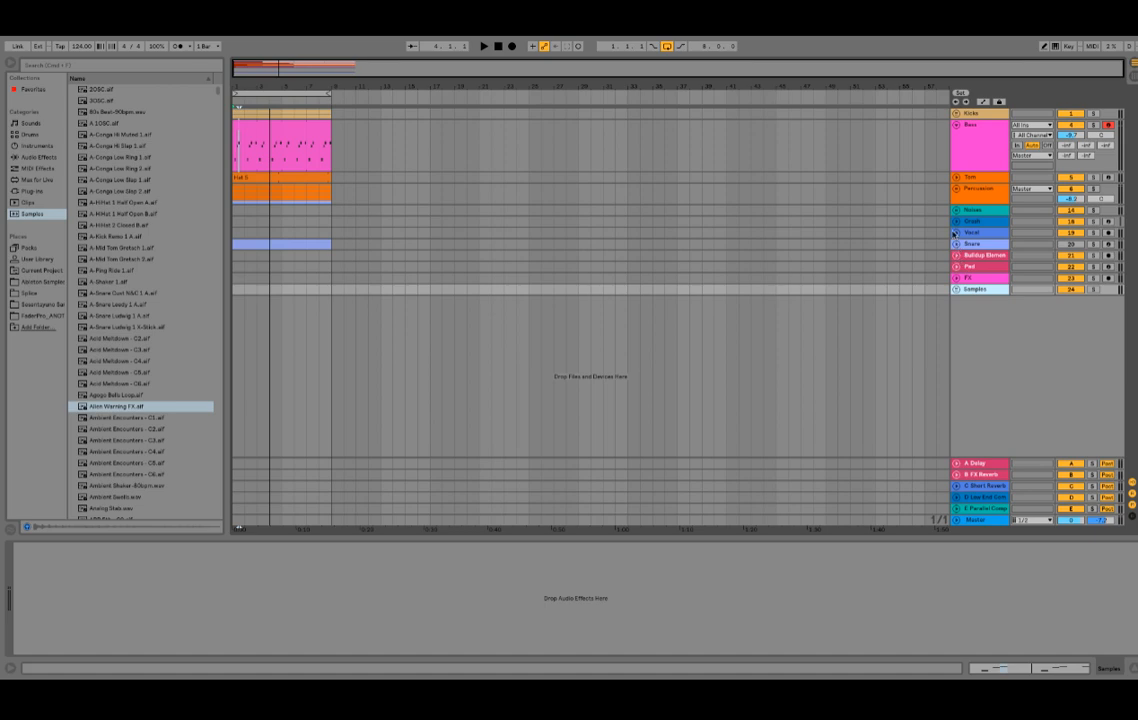
pyautogui.click(957, 290)
pyautogui.click(976, 332)
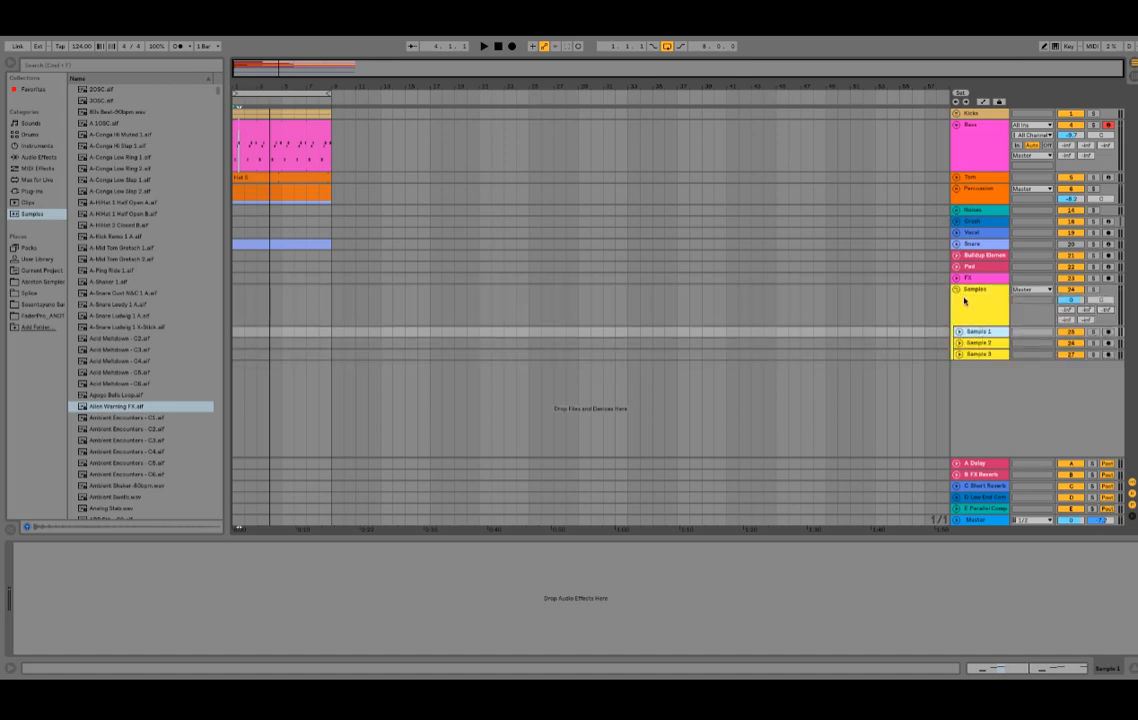
# - Collapse the Samples group
pyautogui.click(957, 290)
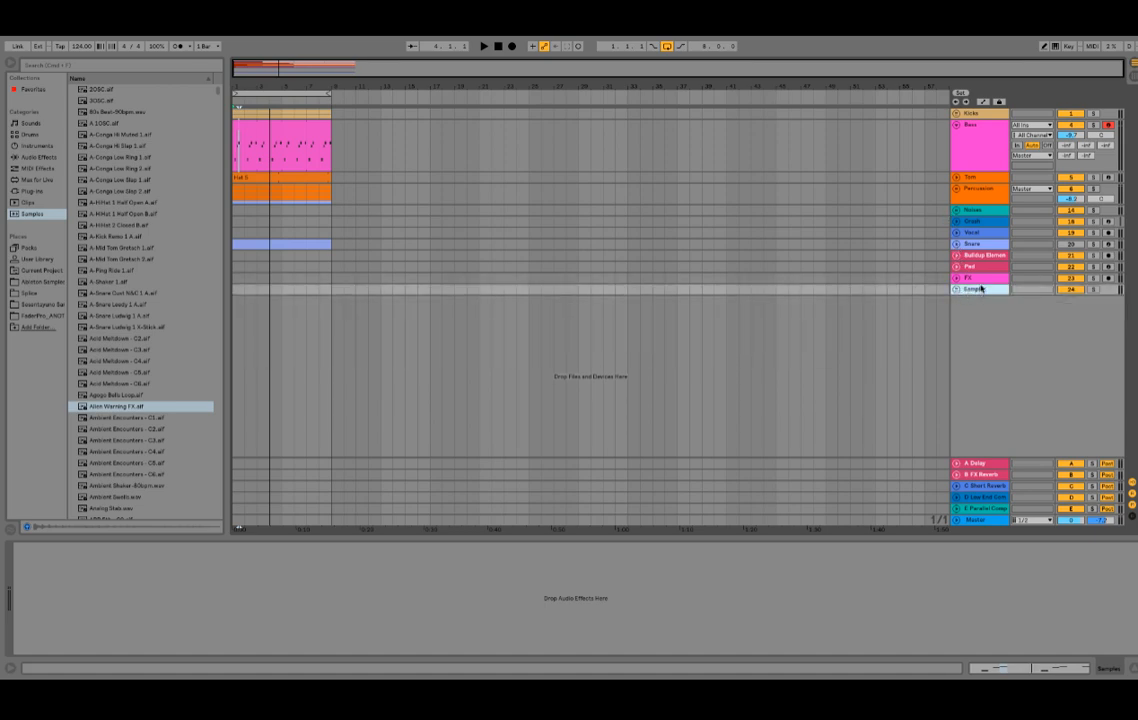
pyautogui.press('Delete')
pyautogui.press('Delete')
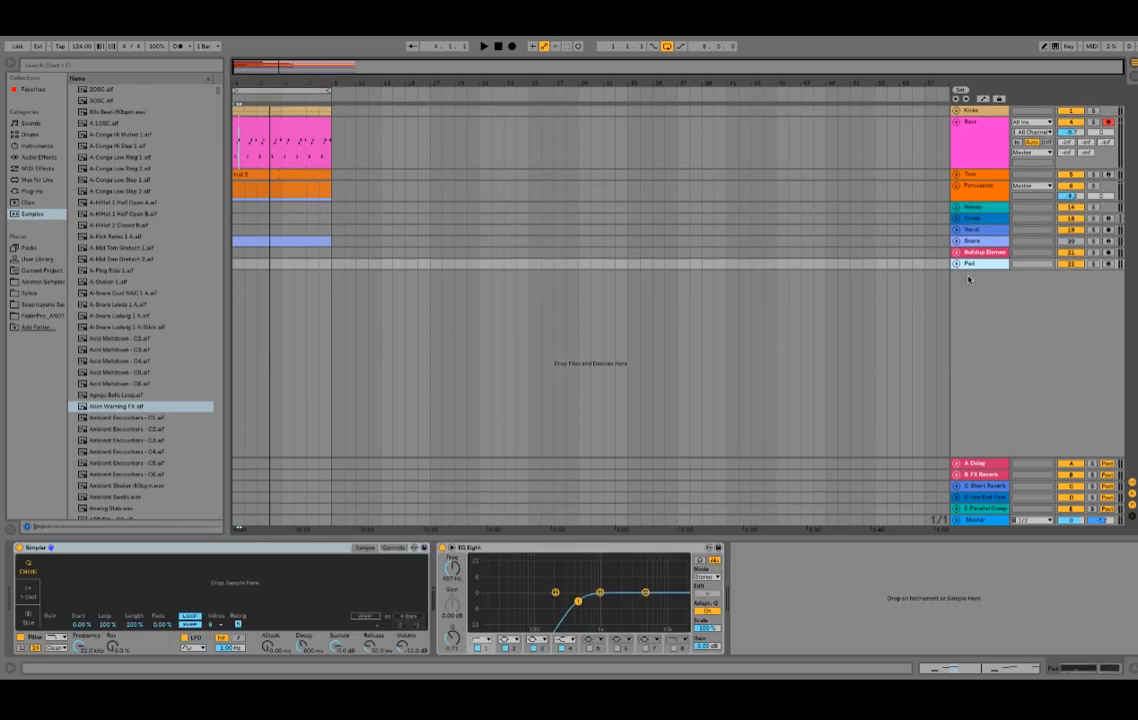
pyautogui.hotkey('ctrl', 'z')
pyautogui.hotkey('ctrl', 'z')
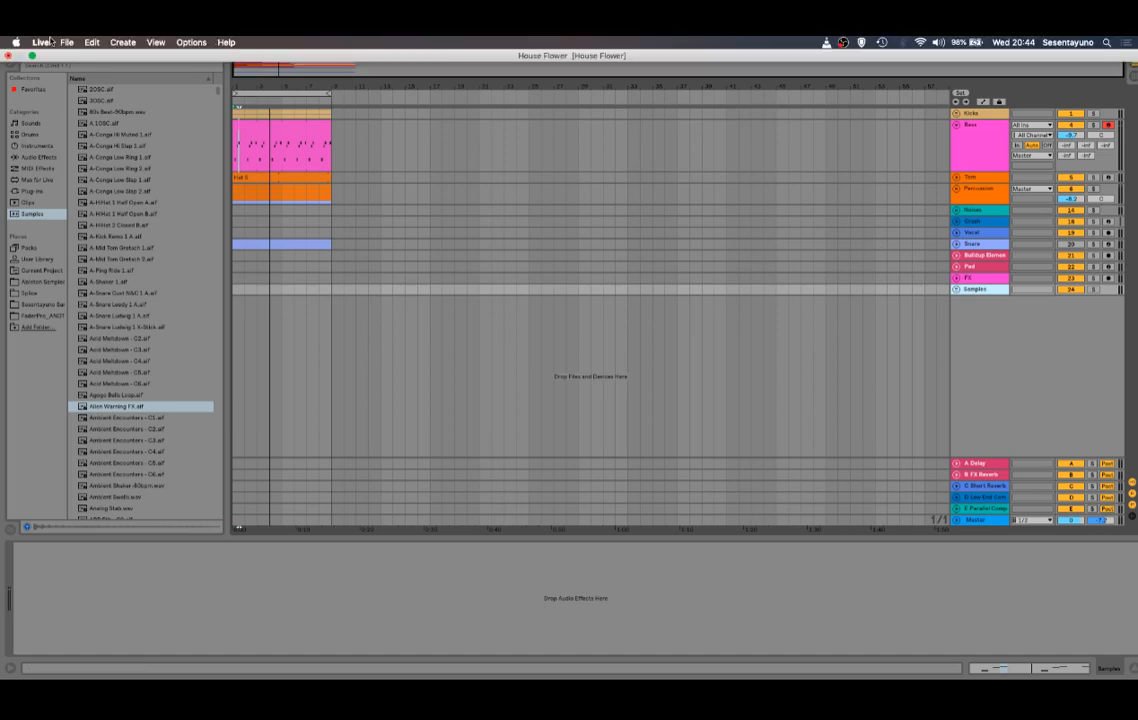
# - Open the preferences, look through the Audio, Link MIDI and File Folder pages, and close them
pyautogui.click(67, 42)
pyautogui.moveTo(36, 42)
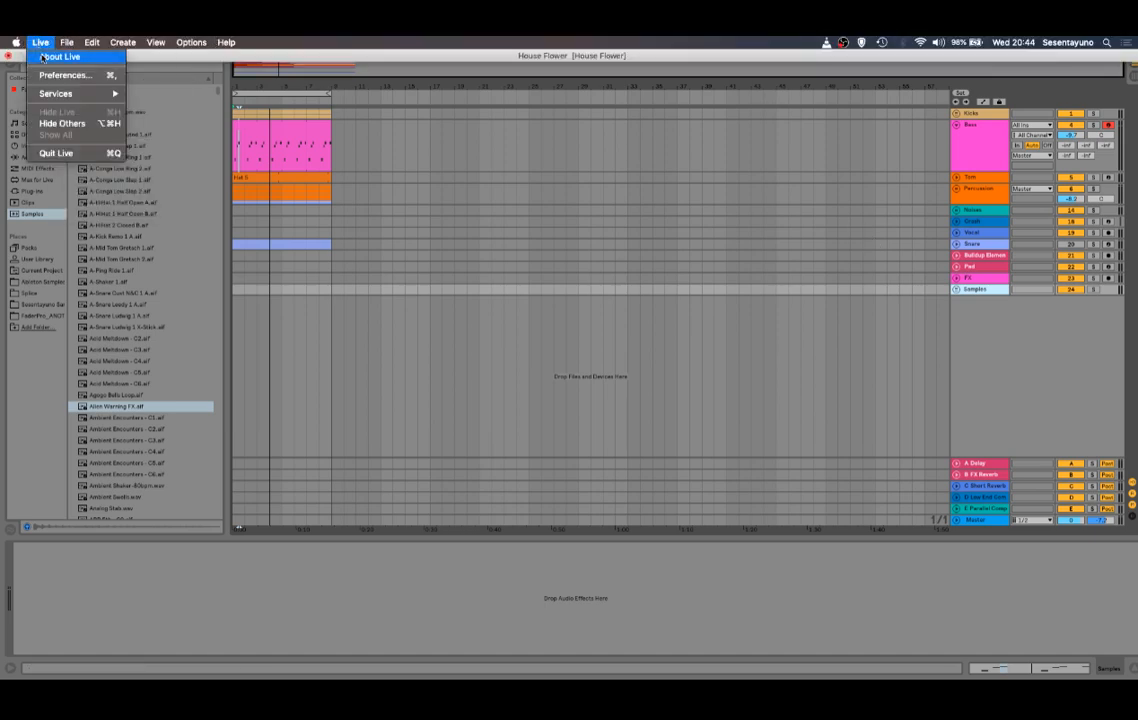
pyautogui.click(70, 76)
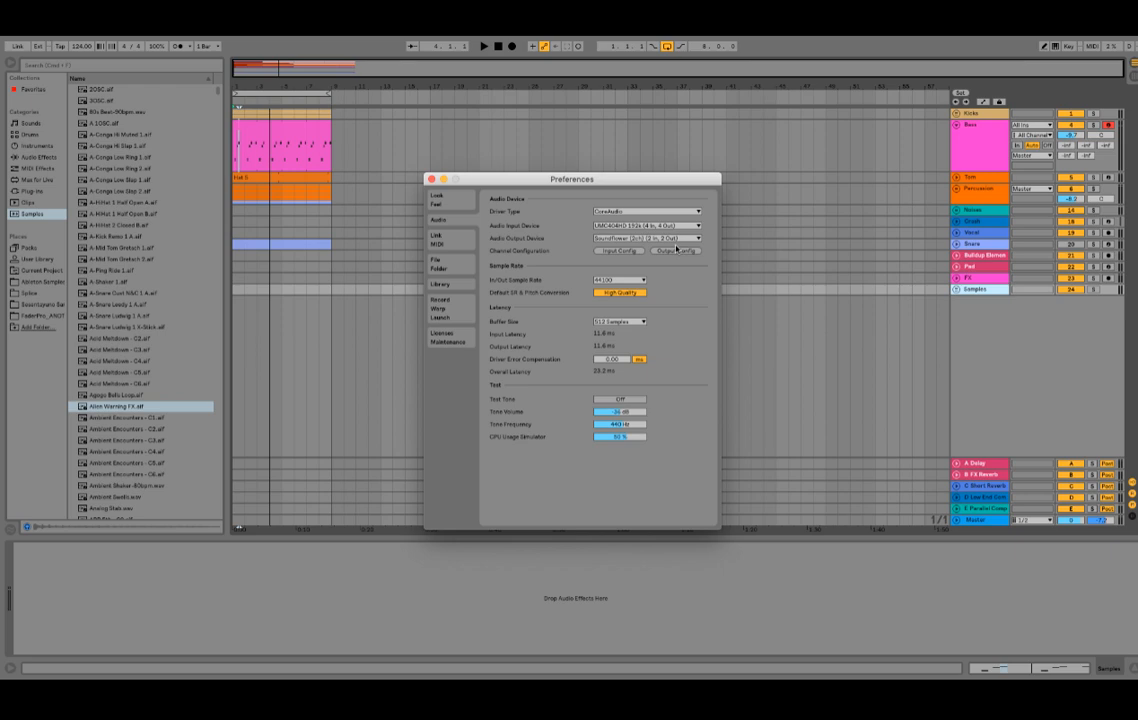
pyautogui.click(438, 239)
pyautogui.click(438, 219)
pyautogui.click(448, 264)
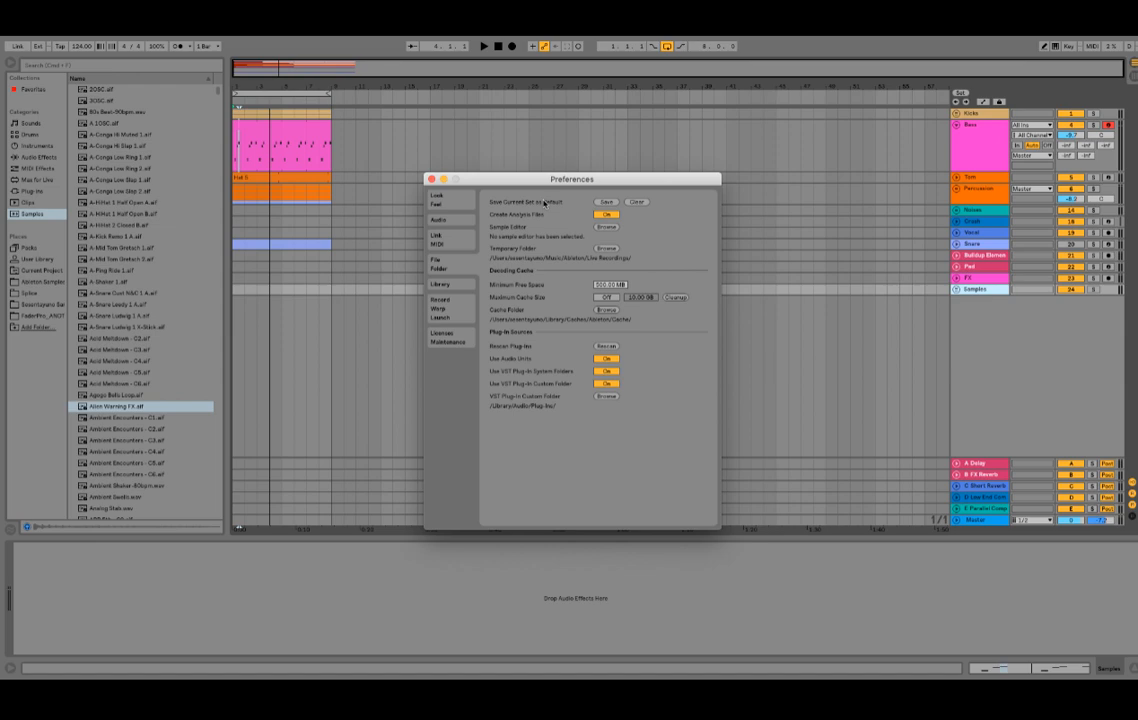
pyautogui.click(432, 179)
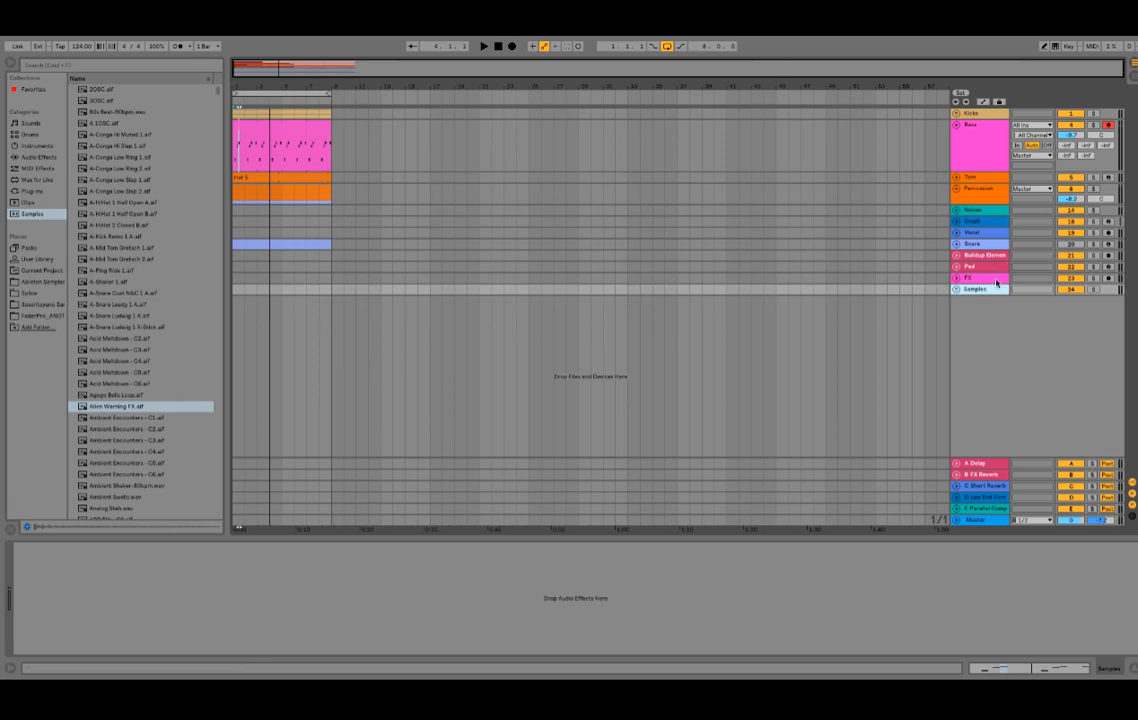
pyautogui.press('Delete')
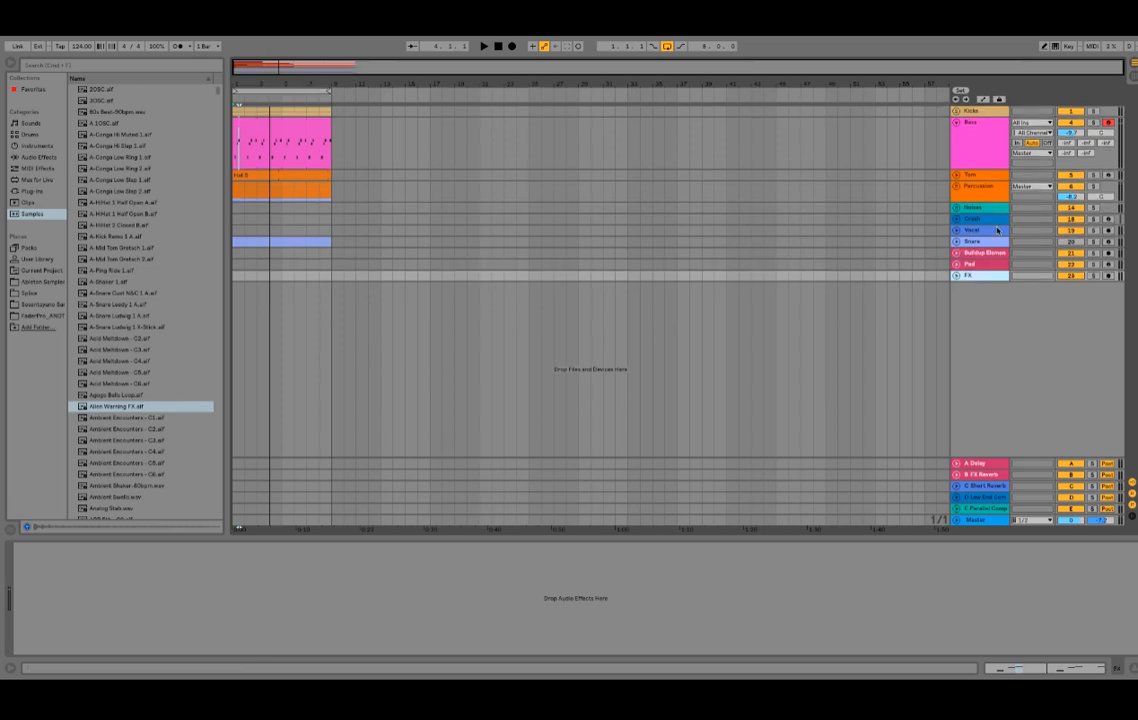
pyautogui.press('Delete')
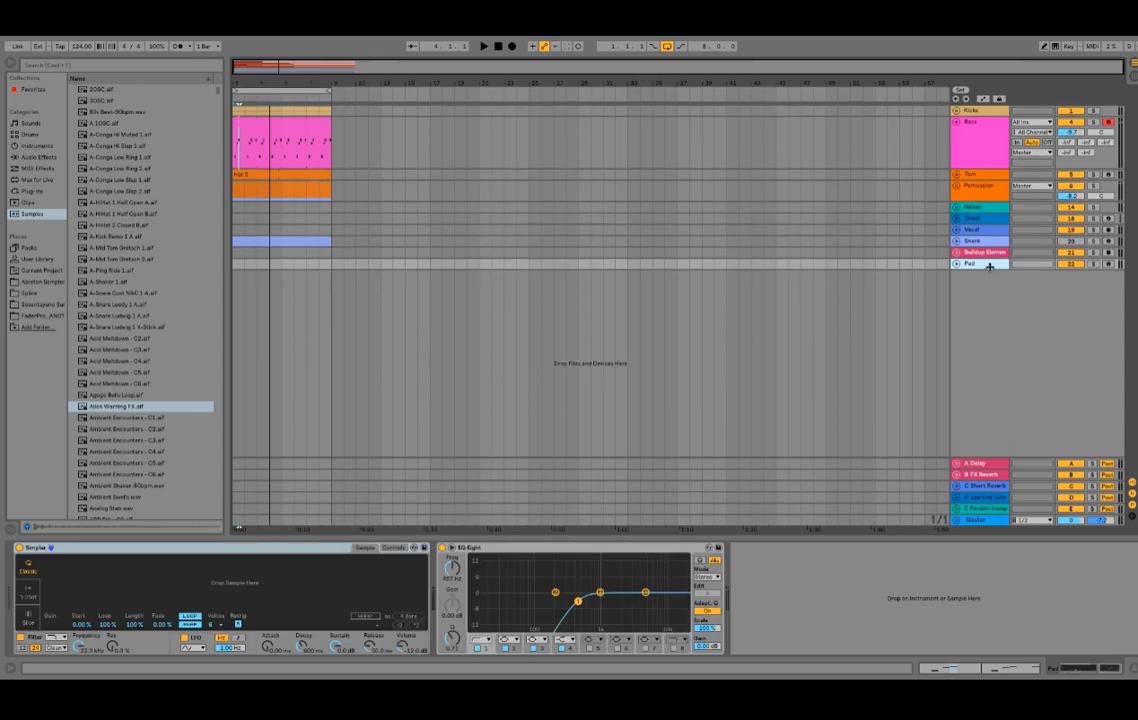
pyautogui.hotkey('ctrl', 'z')
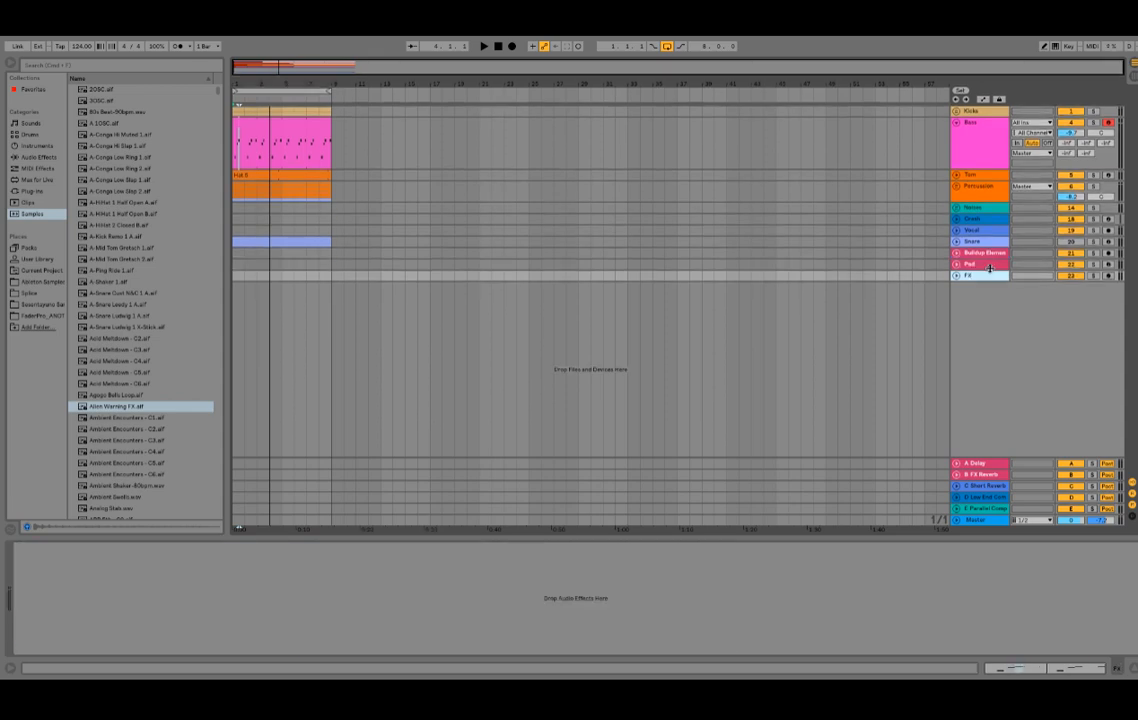
pyautogui.hotkey('ctrl', 'z')
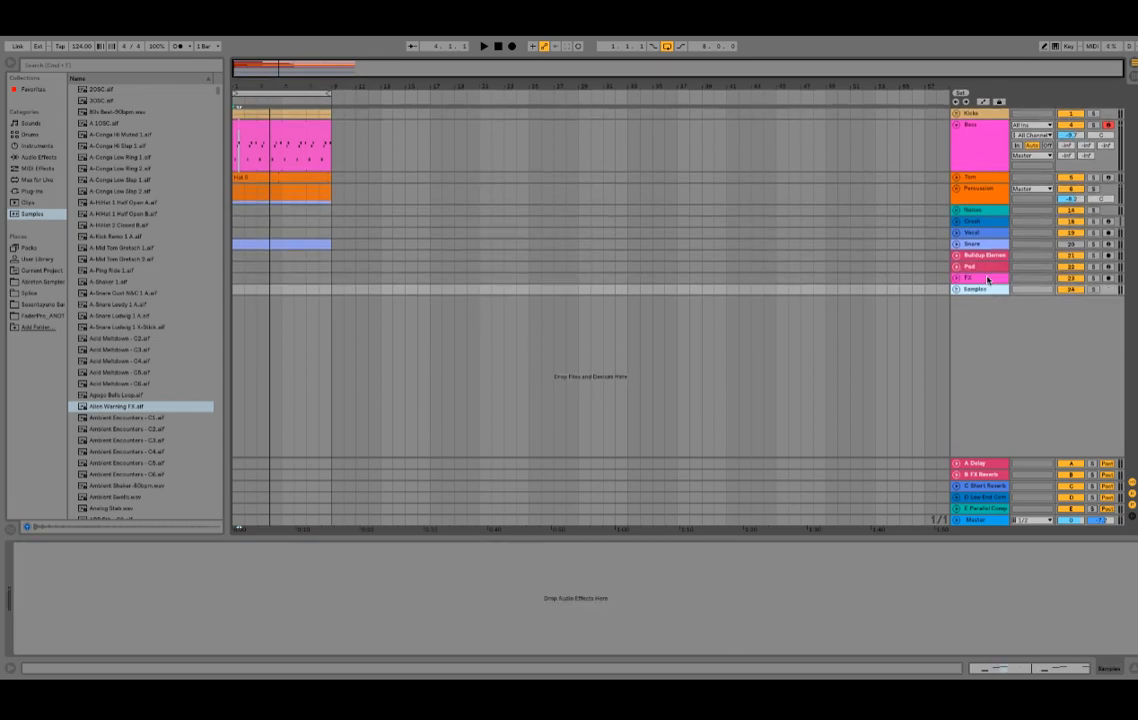
# - Delete the FX track and check the Pad and Buildup Element tracks, leaving both collapsed
pyautogui.press('Delete')
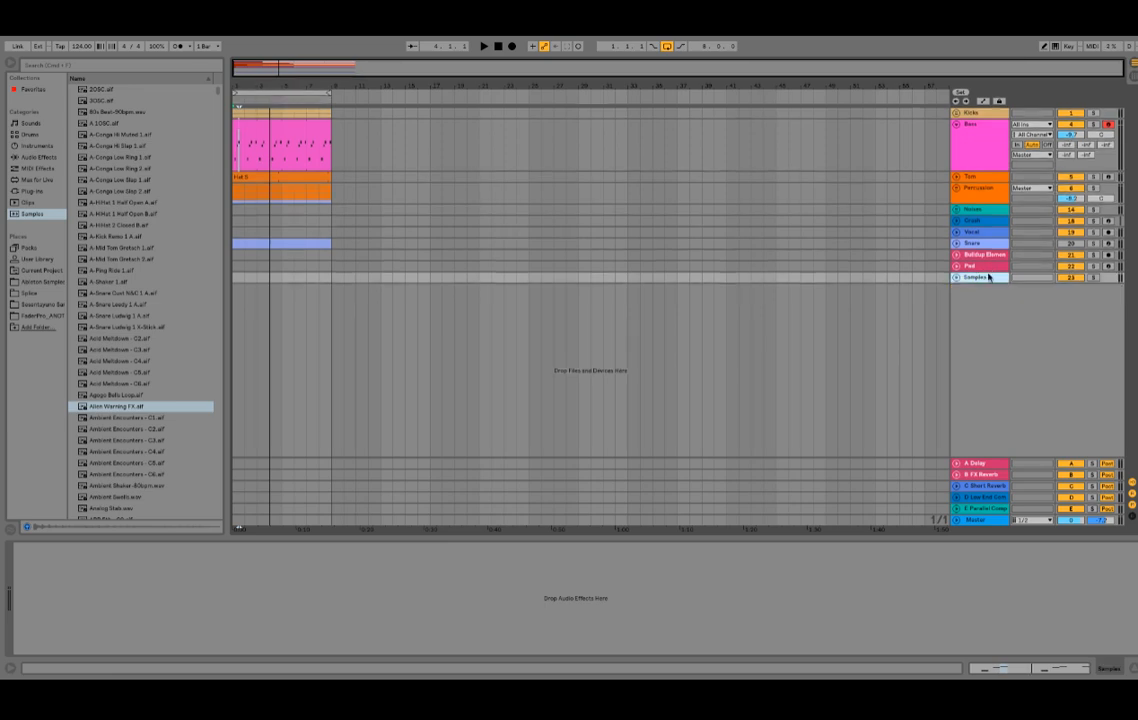
pyautogui.click(968, 266)
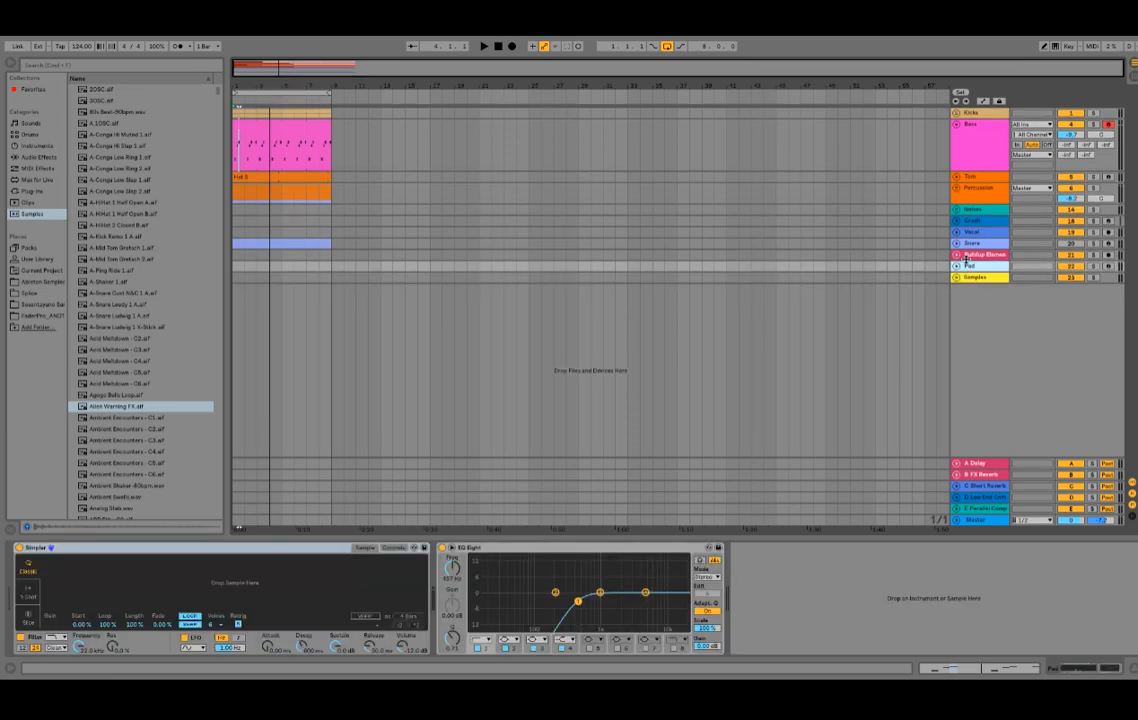
pyautogui.click(956, 255)
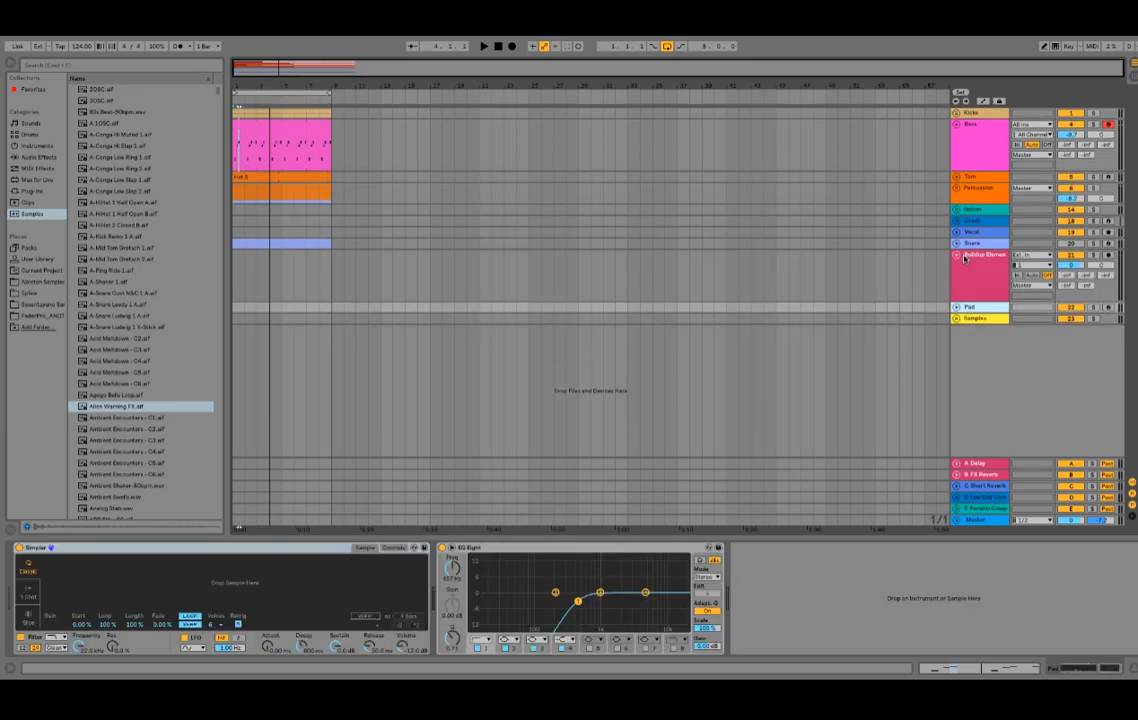
pyautogui.click(964, 258)
pyautogui.click(956, 255)
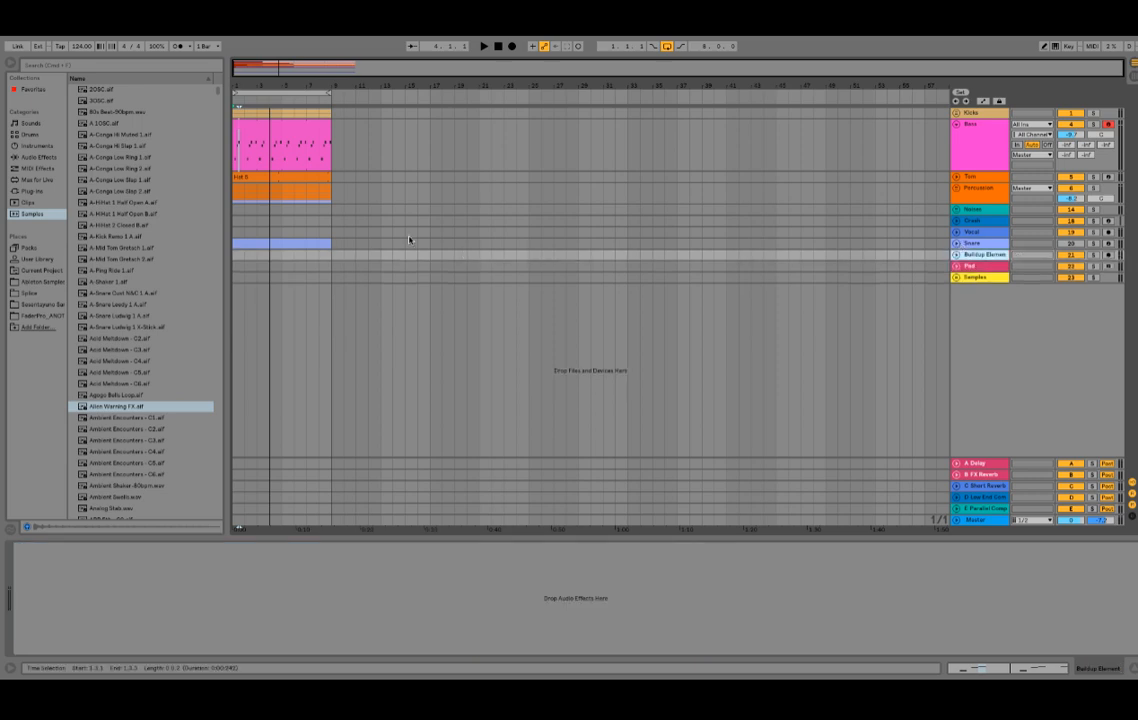
# - Remove the eight-bar clip from the Snare track and insert a new MIDI track below the Samples group
pyautogui.click(315, 246)
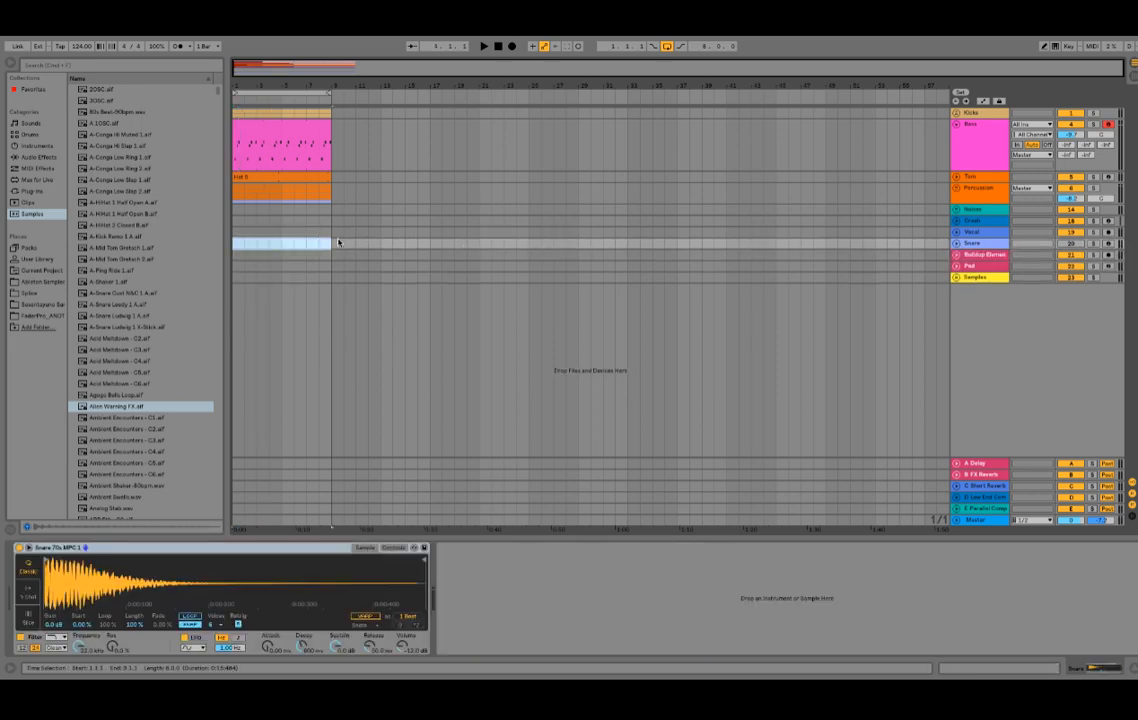
pyautogui.click(983, 278)
pyautogui.hotkey('ctrl', 'shift', 't')
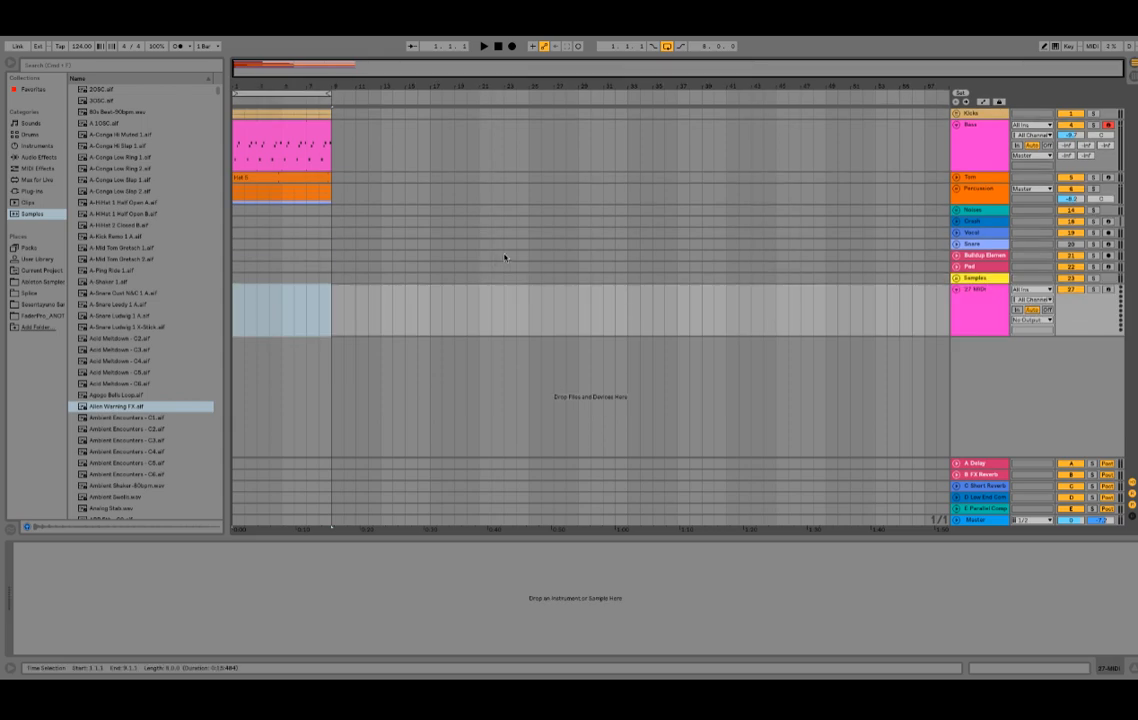
# - Load Alien Warning FX.aif onto the new MIDI track and insert an empty two-bar MIDI clip at bar 1, ready for drawing notes
pyautogui.moveTo(129, 410); pyautogui.dragTo(191, 383)
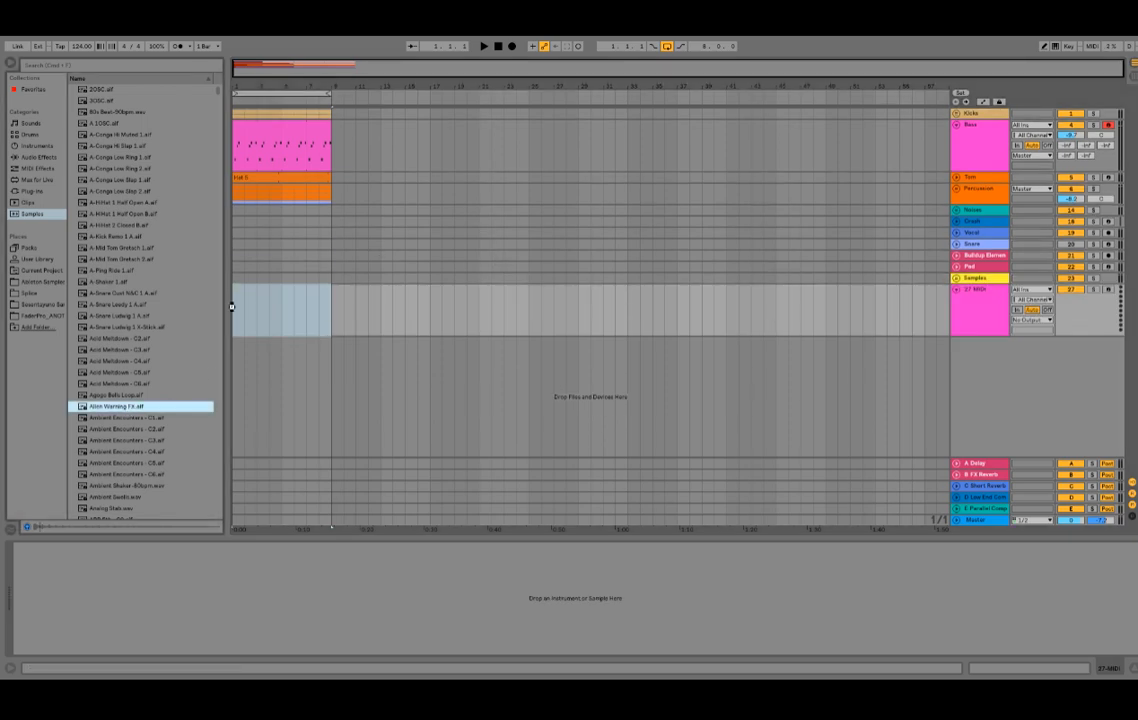
pyautogui.moveTo(231, 307); pyautogui.dragTo(249, 315)
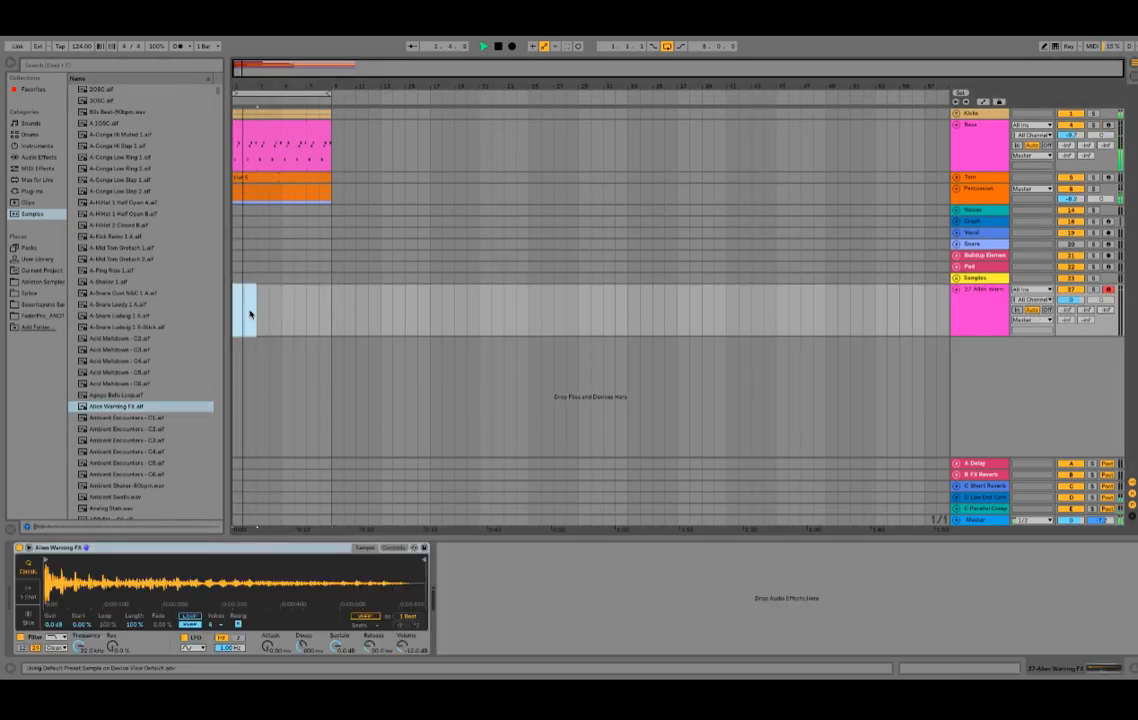
pyautogui.hotkey('ctrl', 'shift', 'm')
pyautogui.press('b')
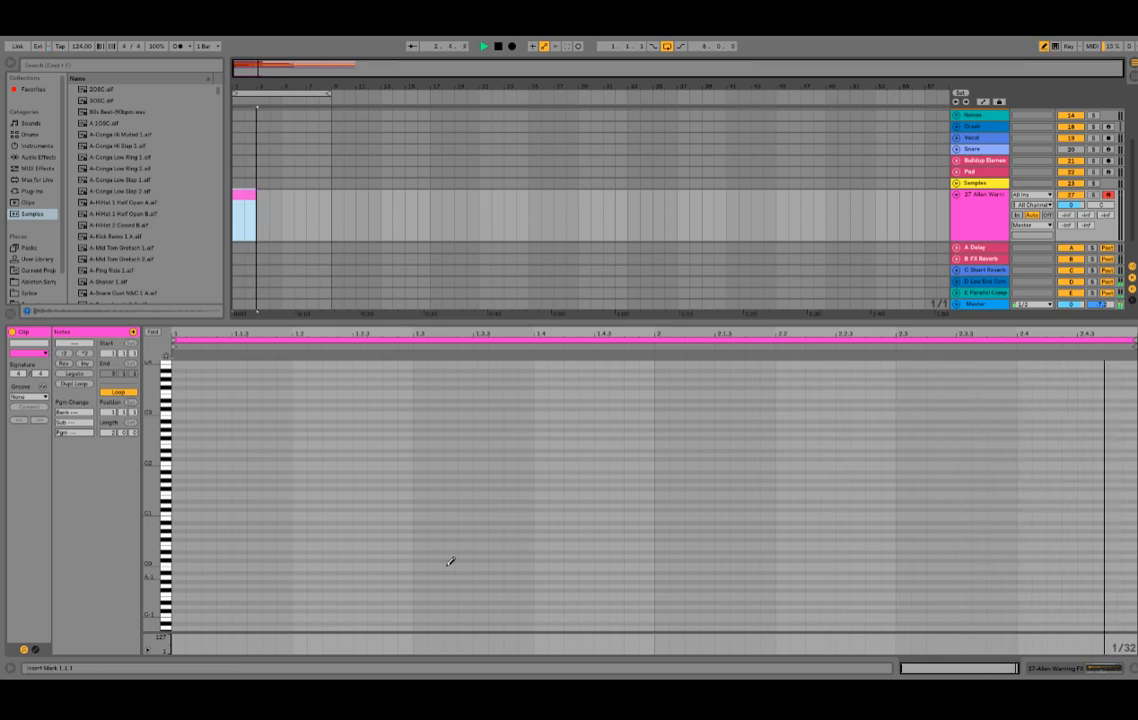
# - Extend the new MIDI clip to eight bars and set its note grid to 1/16
pyautogui.rightClick(379, 410)
pyautogui.click(259, 193)
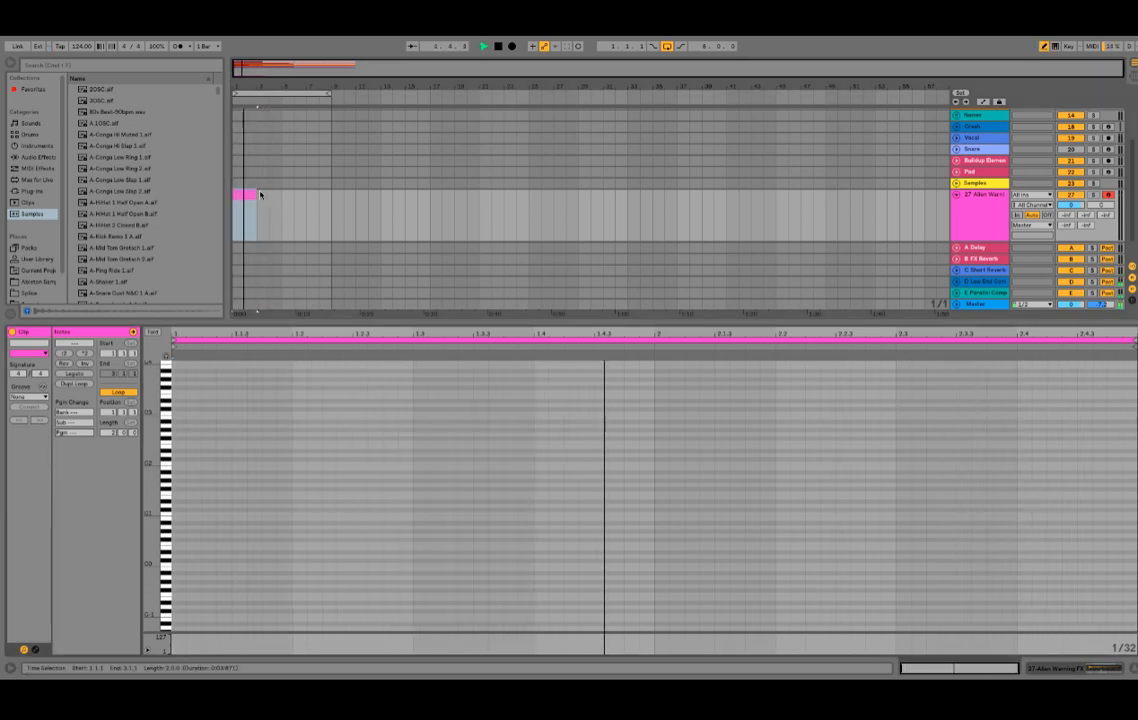
pyautogui.moveTo(257, 195); pyautogui.dragTo(328, 203)
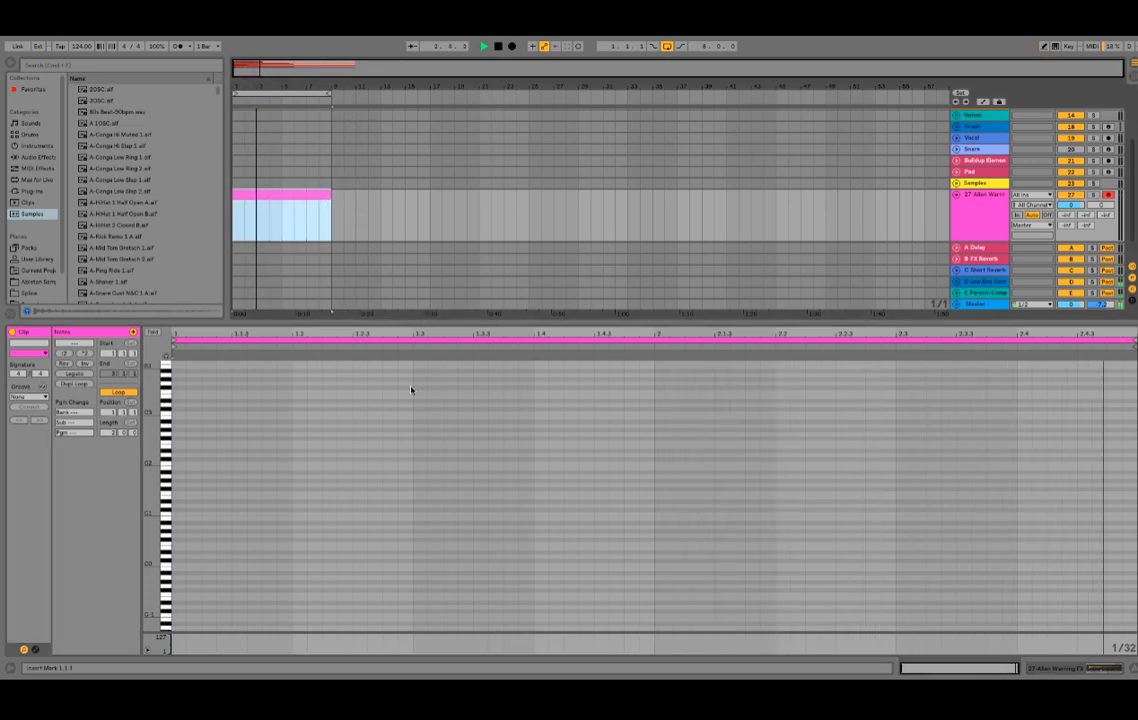
pyautogui.rightClick(375, 435)
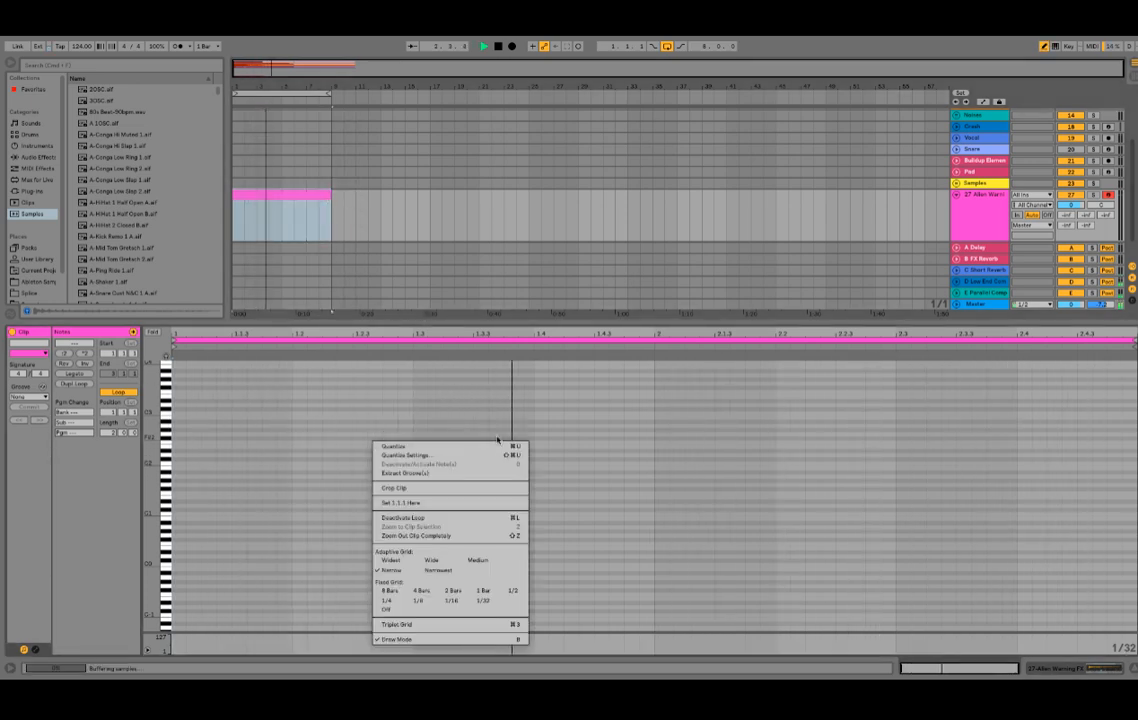
pyautogui.click(449, 590)
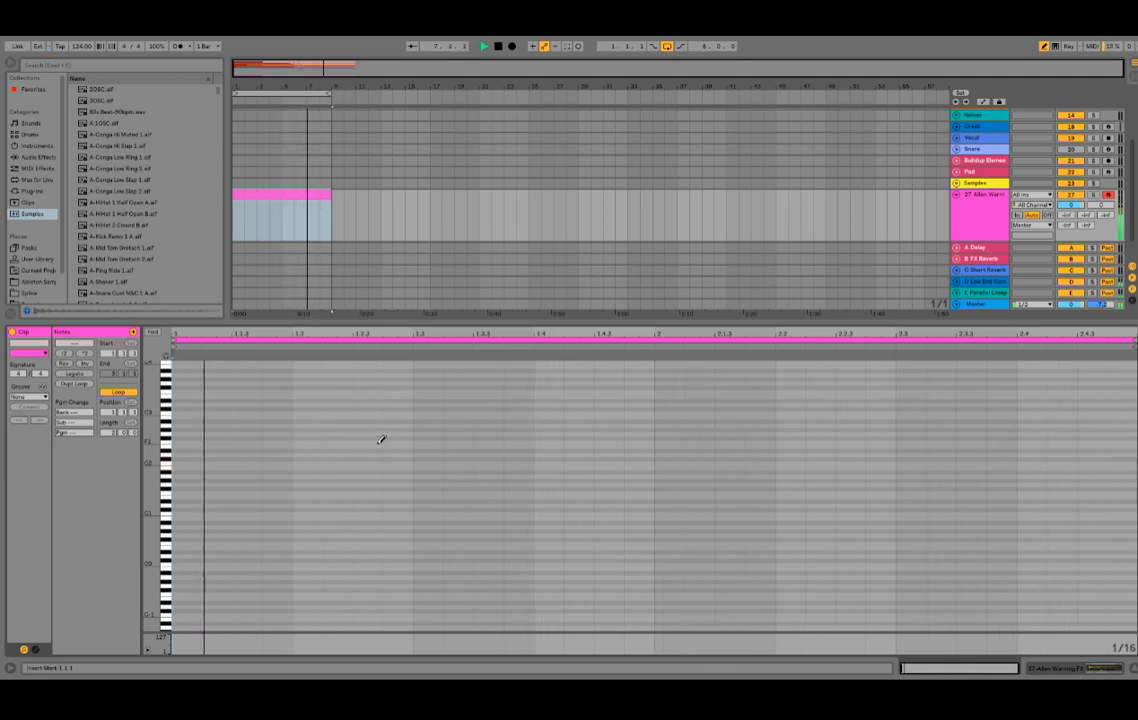
# - Try a C3 and a C#3 note at 1.1.4 in the clip, remove them and stop playback
pyautogui.click(287, 411)
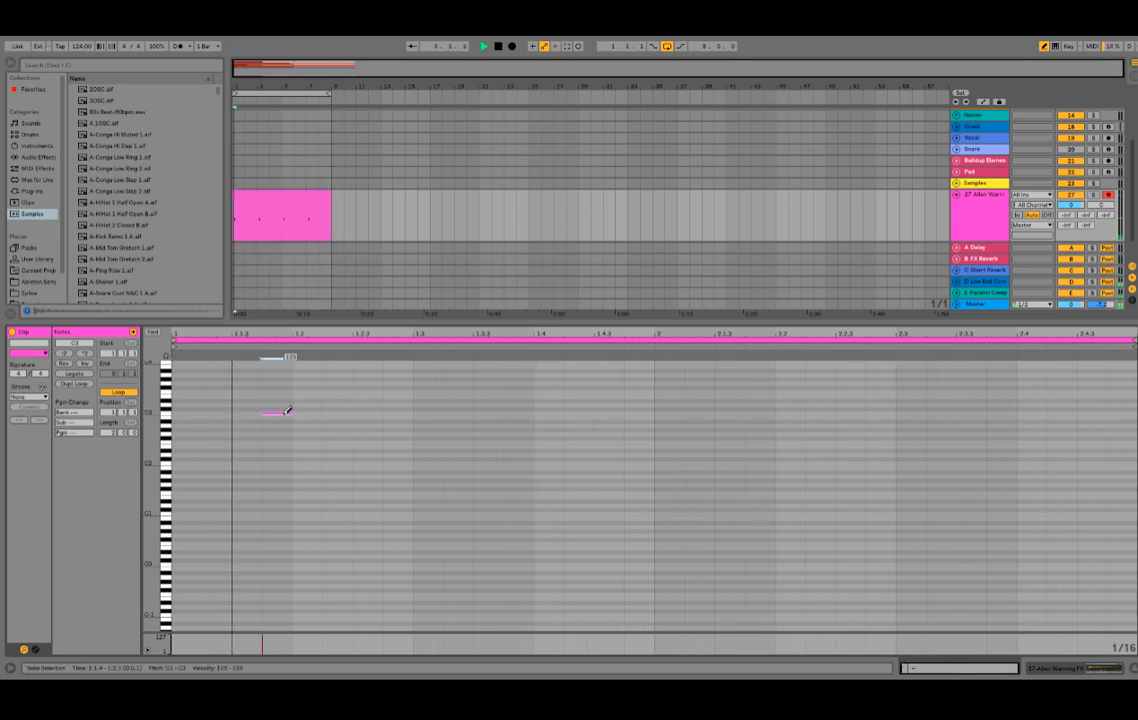
pyautogui.click(276, 407)
pyautogui.click(275, 410)
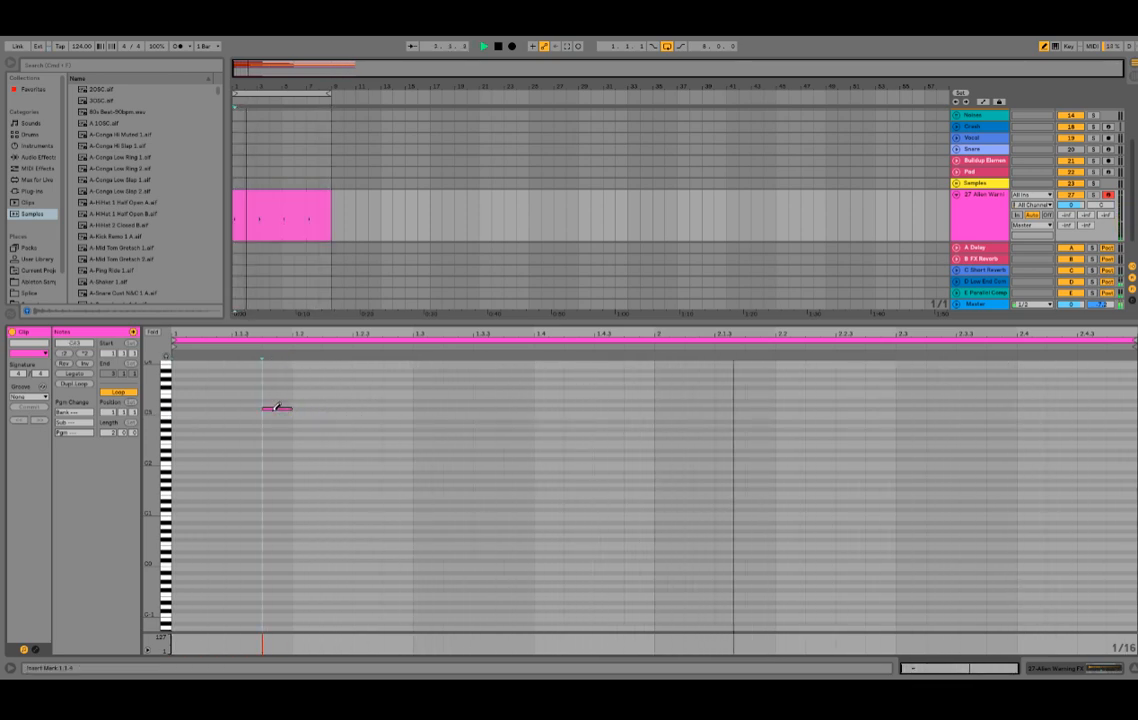
pyautogui.click(276, 408)
pyautogui.press('space')
# - Audition samples further down the browser list and load Bass Distort.aif onto the new MIDI track in place of Alien Warning FX
pyautogui.scroll(-5, 137, 266)
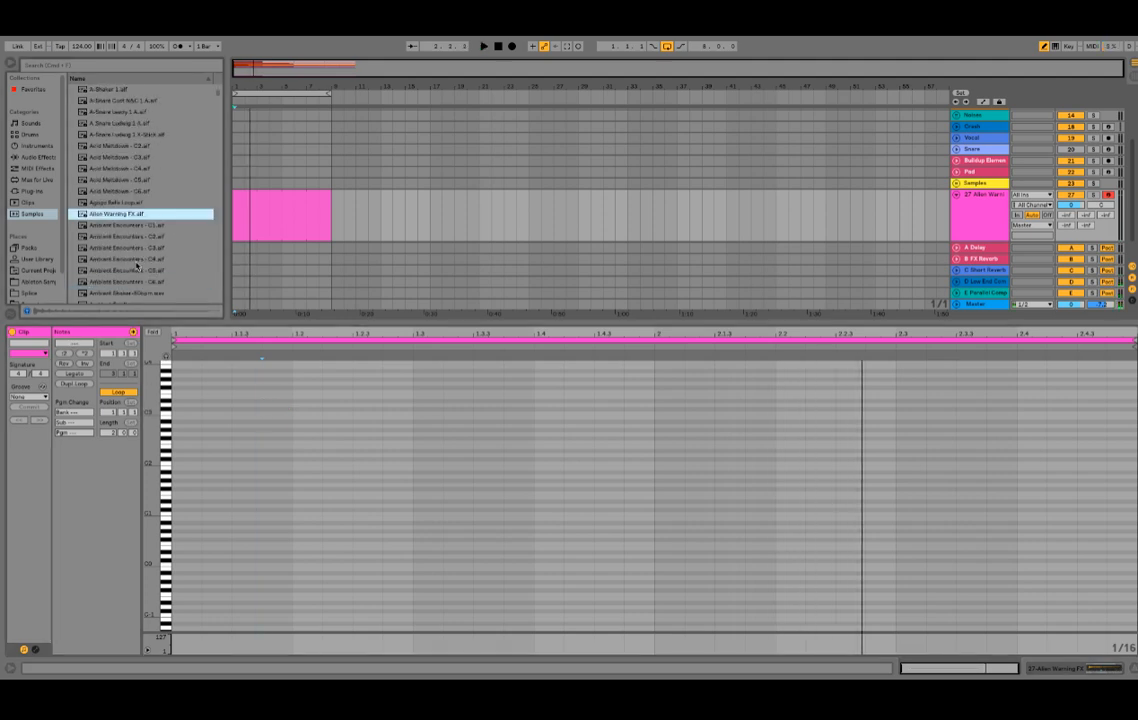
pyautogui.press('Down')
pyautogui.press('Down')
pyautogui.press('Down')
pyautogui.press('Down')
pyautogui.scroll(-4, 130, 275)
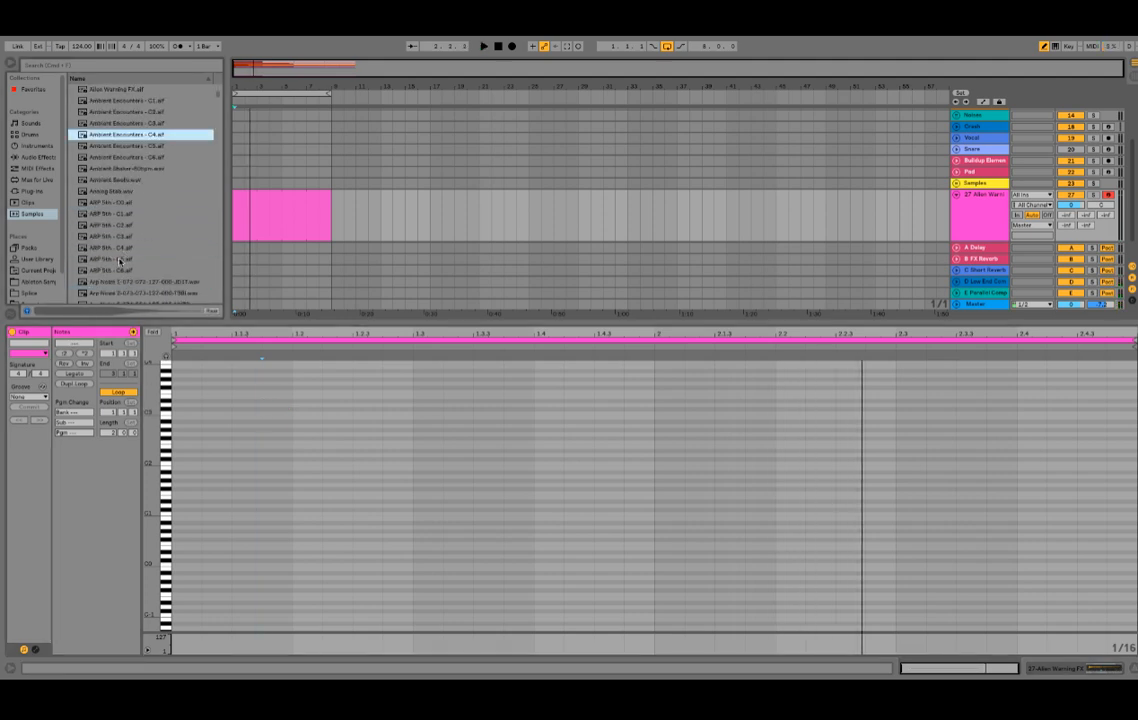
pyautogui.scroll(-3, 118, 255)
pyautogui.scroll(-6, 122, 280)
pyautogui.click(119, 221)
pyautogui.scroll(-3, 118, 228)
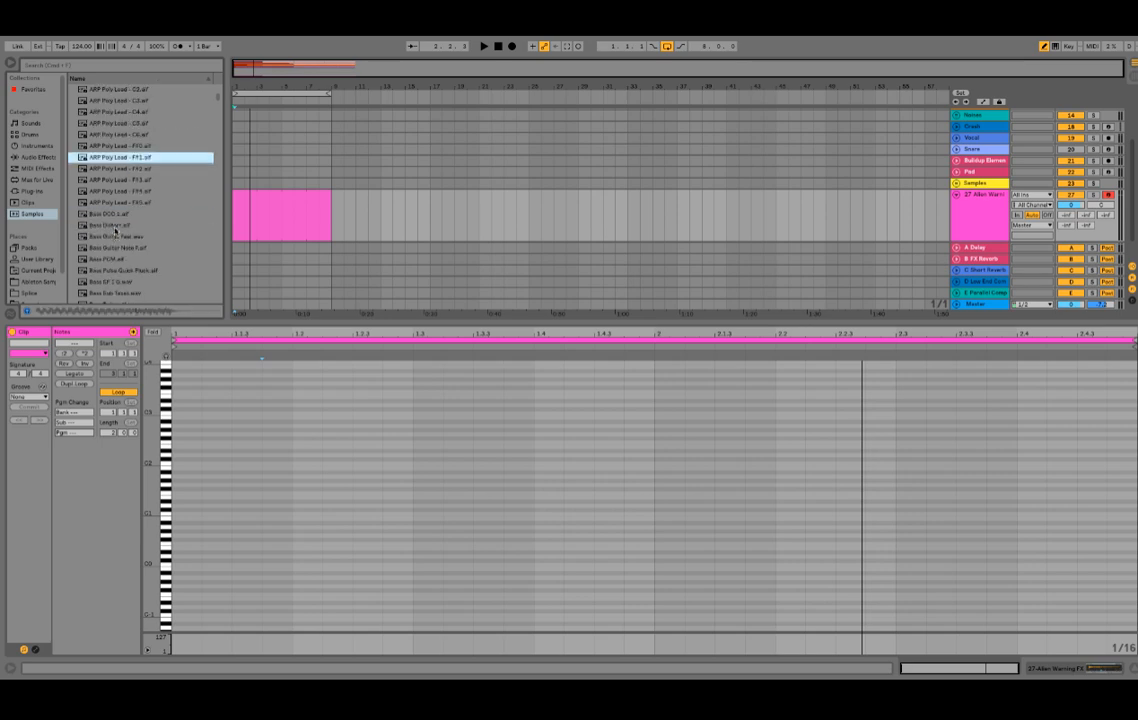
pyautogui.click(123, 216)
pyautogui.click(127, 226)
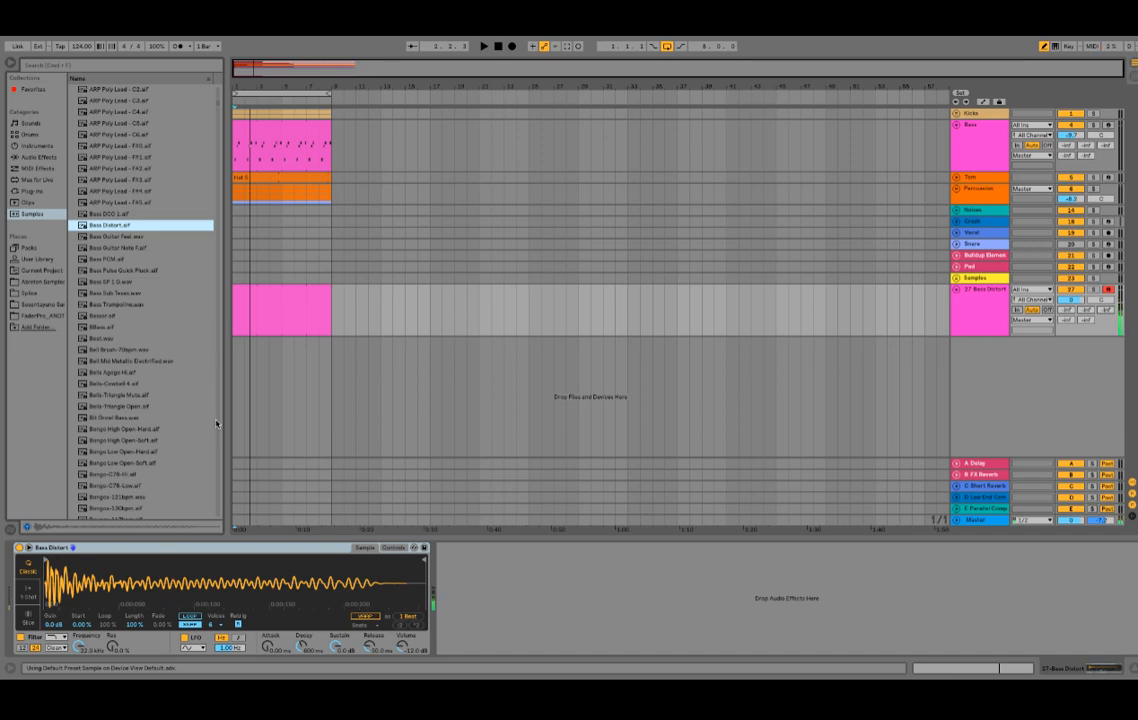
# - Place C#3 sixteenth notes at 1.1.4 and 1.2.3 in the Bass Distort clip and shorten its loop to end at 1.3
pyautogui.doubleClick(287, 291)
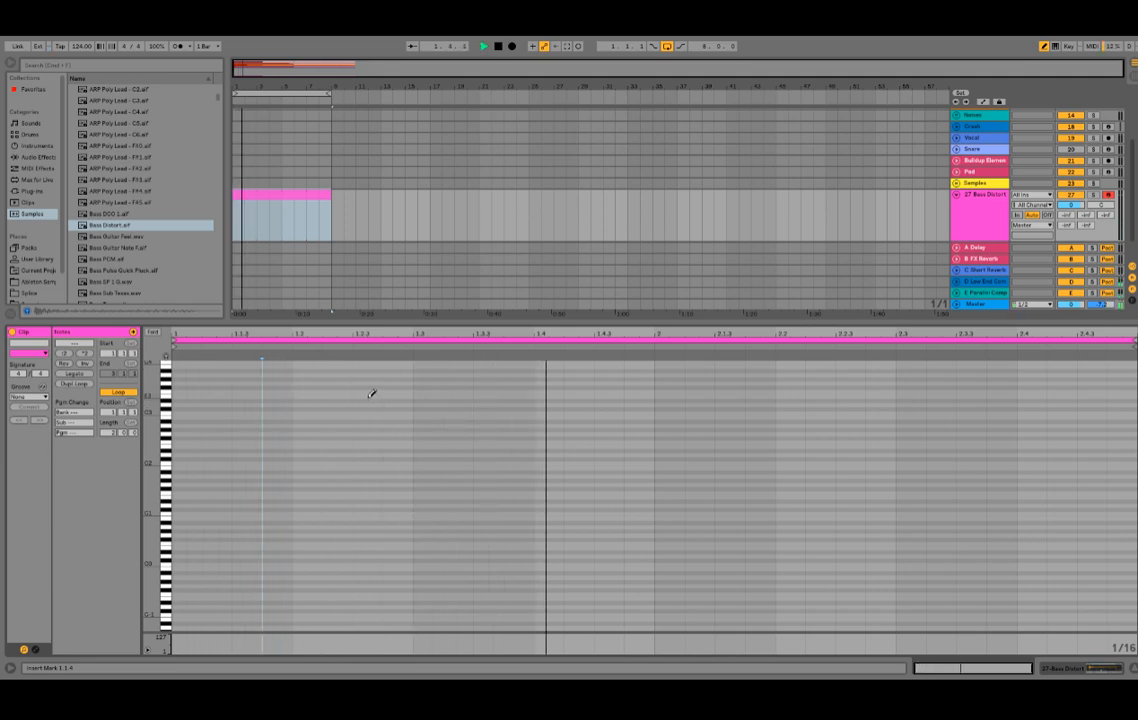
pyautogui.click(278, 393)
pyautogui.click(278, 394)
pyautogui.click(336, 395)
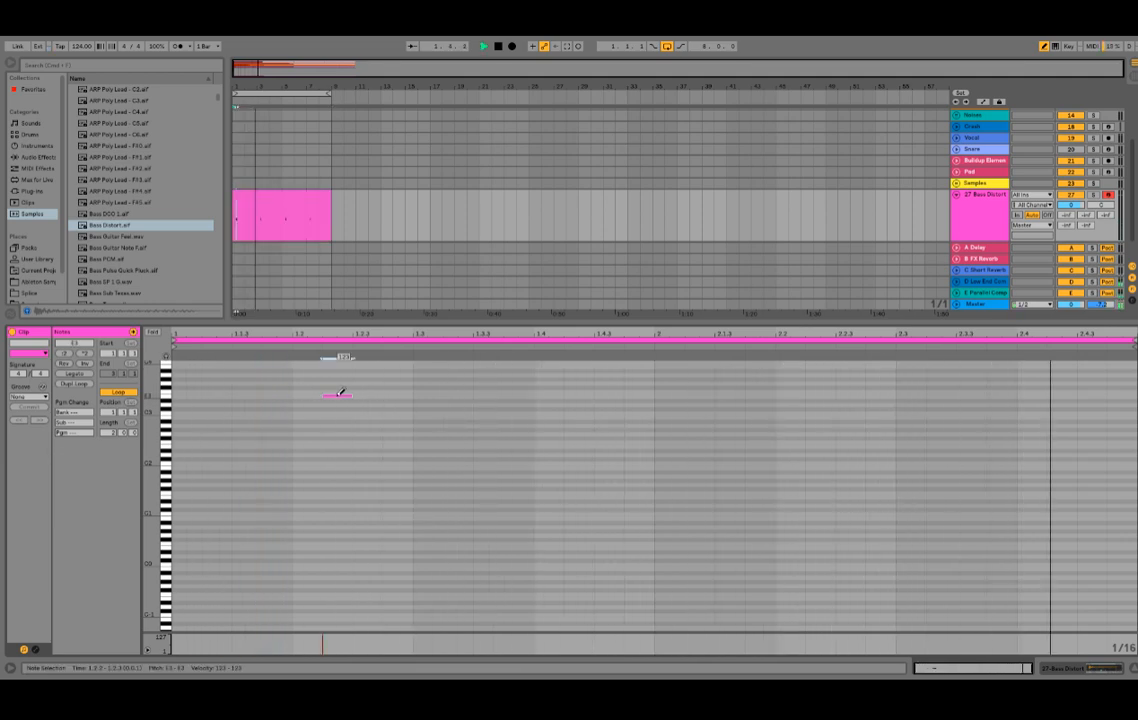
pyautogui.press('Down')
pyautogui.press('Down')
pyautogui.press('Down')
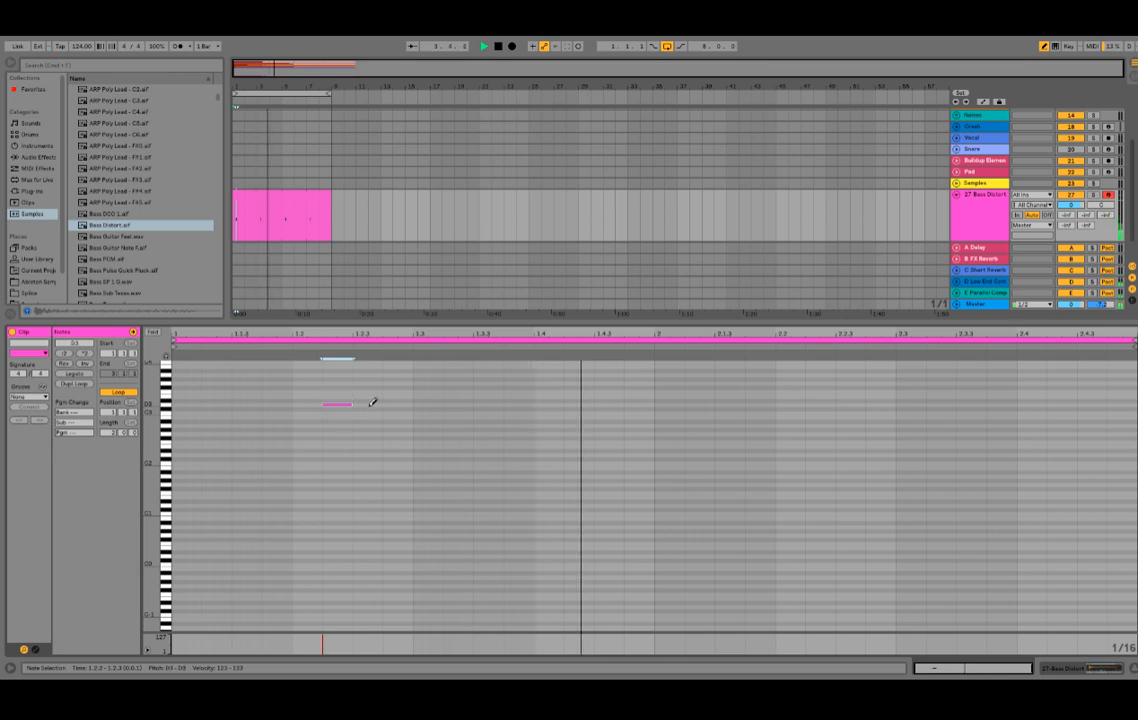
pyautogui.press('Left')
pyautogui.press('Left')
pyautogui.click(366, 408)
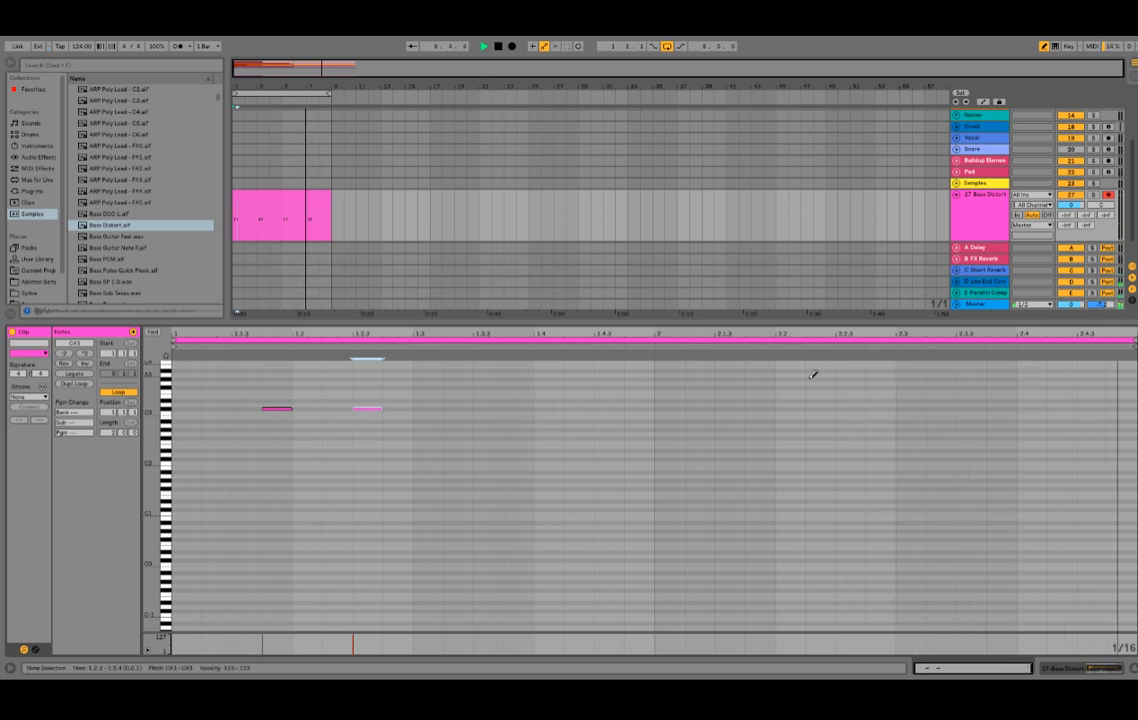
pyautogui.moveTo(1134, 341); pyautogui.dragTo(413, 345)
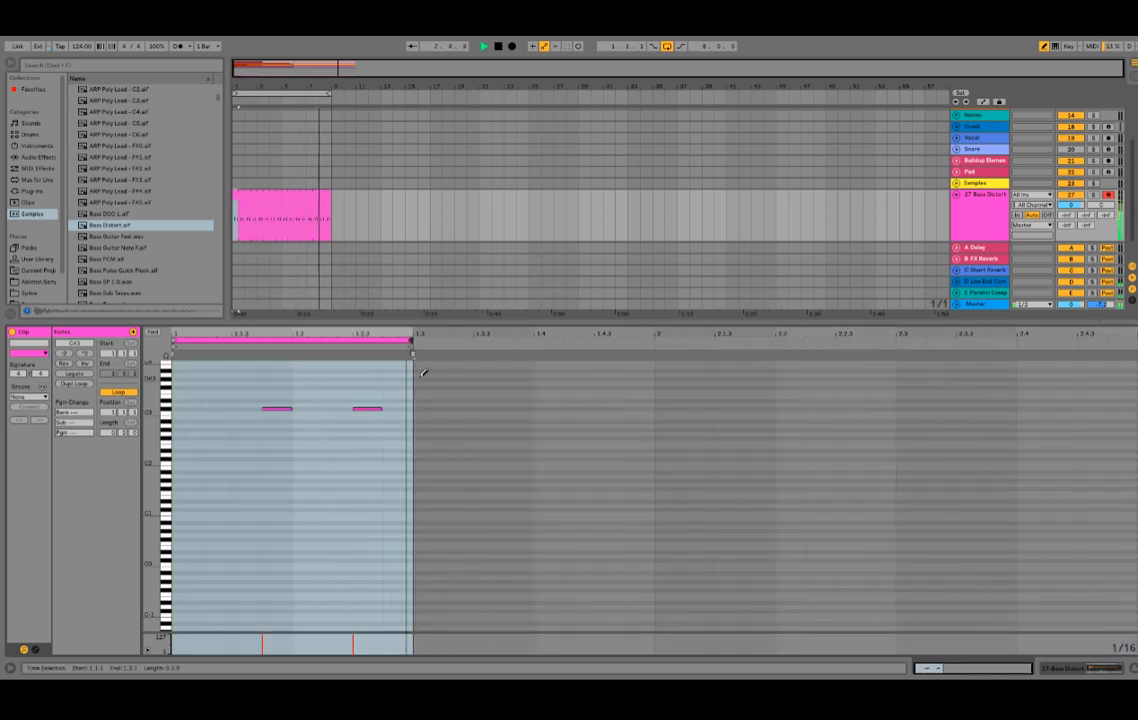
# - Remove both C#3 notes from the Bass Distort clip and place a D3 sixteenth note at 1.2.4
pyautogui.click(373, 408)
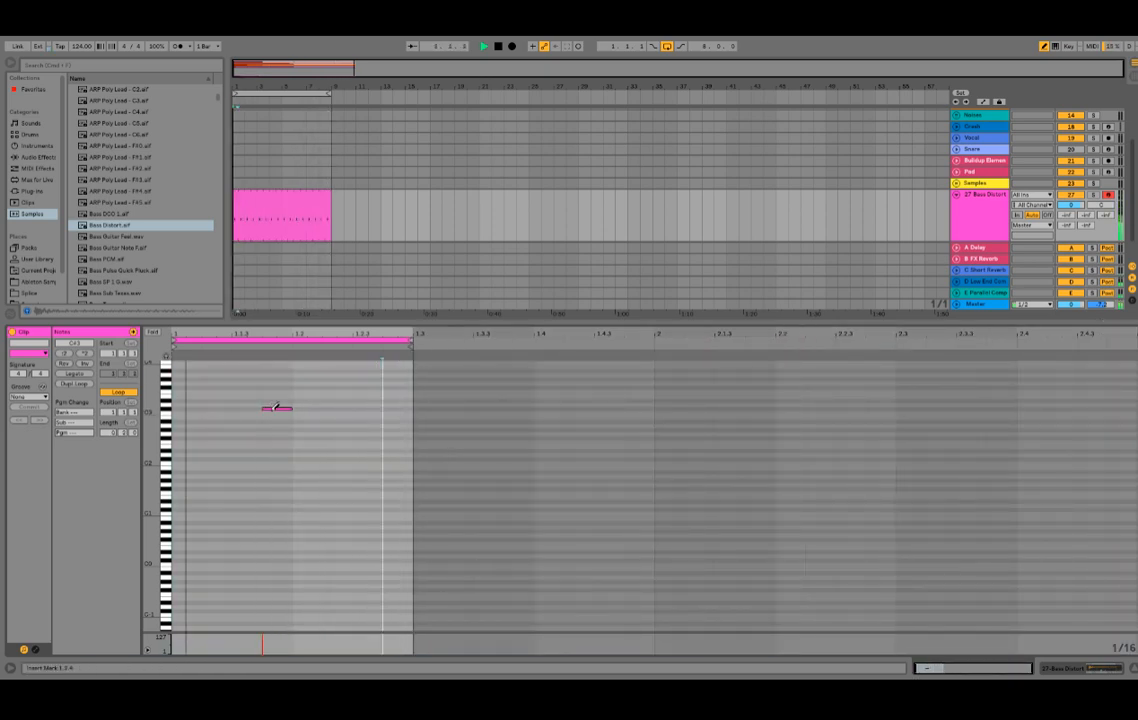
pyautogui.click(274, 408)
pyautogui.click(273, 412)
pyautogui.click(274, 411)
pyautogui.click(401, 404)
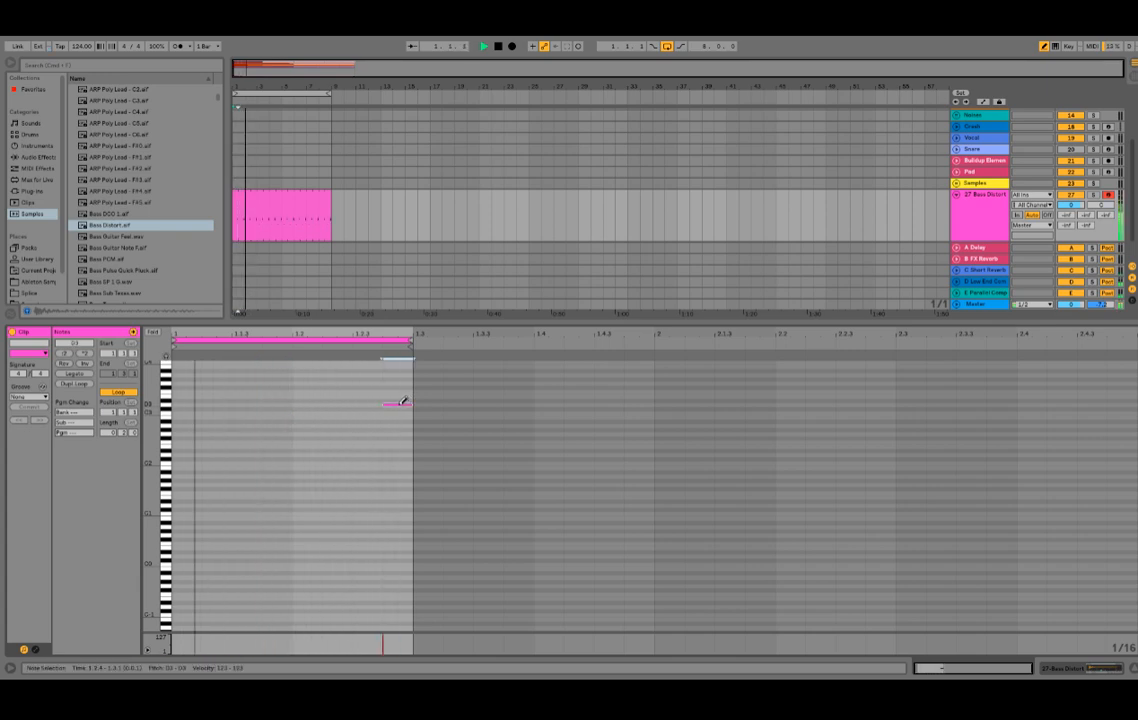
# - Move the D3 note to 1.1.4 and duplicate the loop to one bar, keeping only the copy at 1.3.4
pyautogui.press('Left')
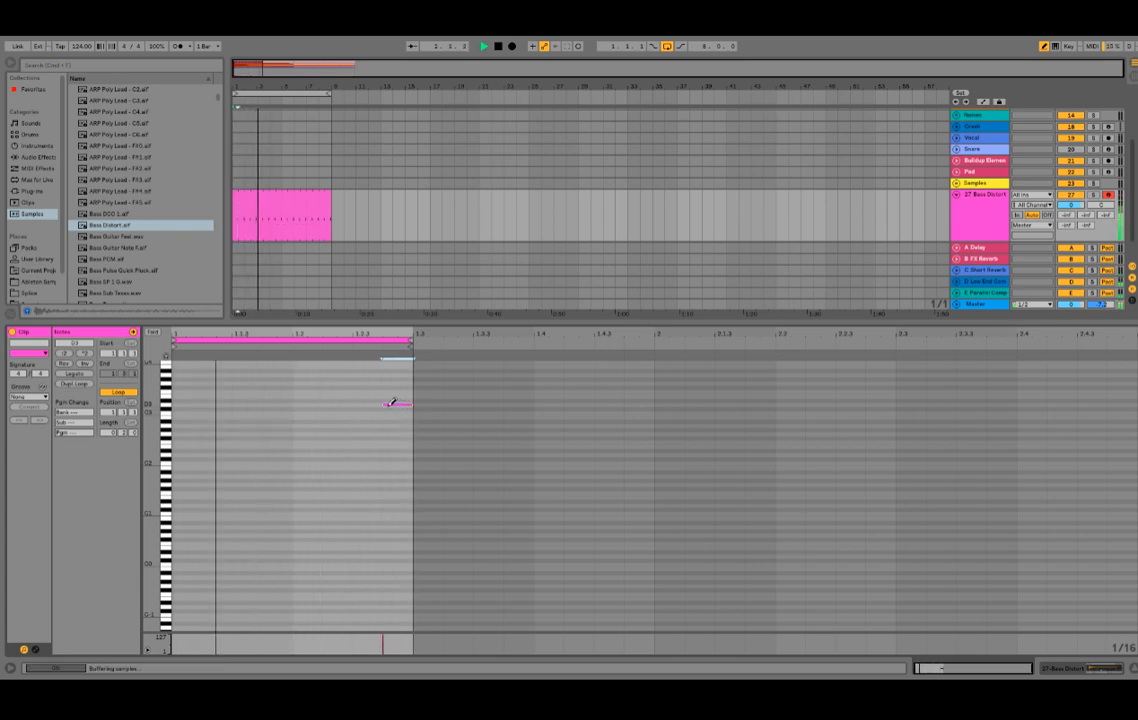
pyautogui.press('Left')
pyautogui.press('Left')
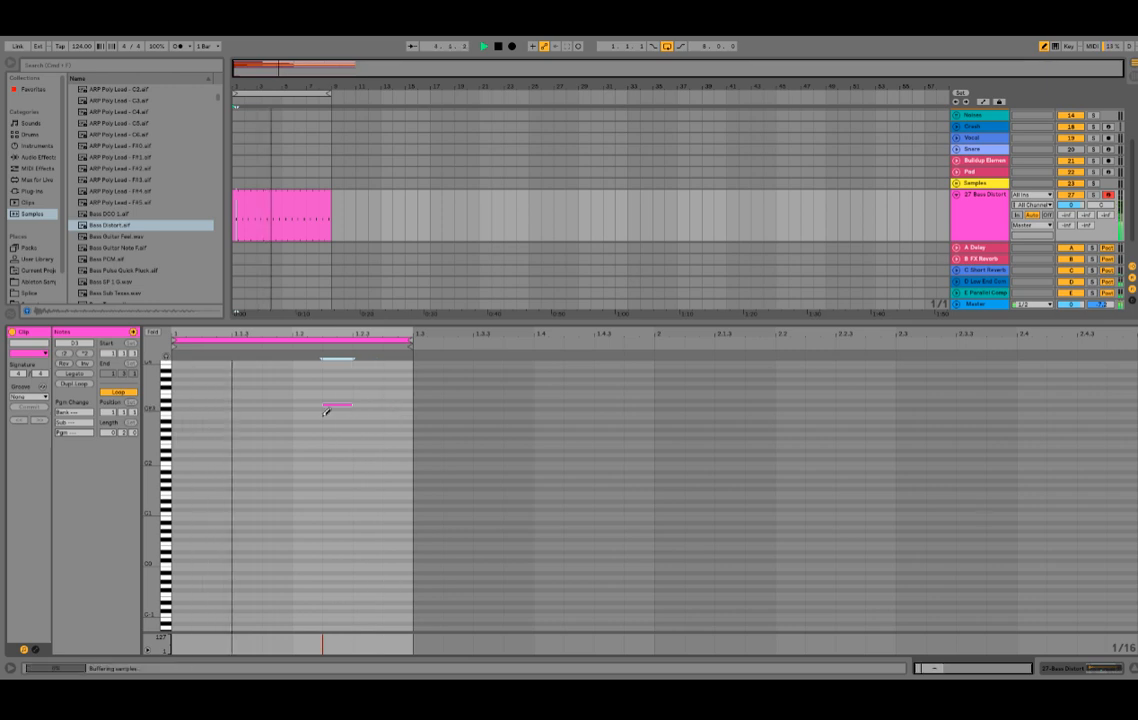
pyautogui.click(76, 383)
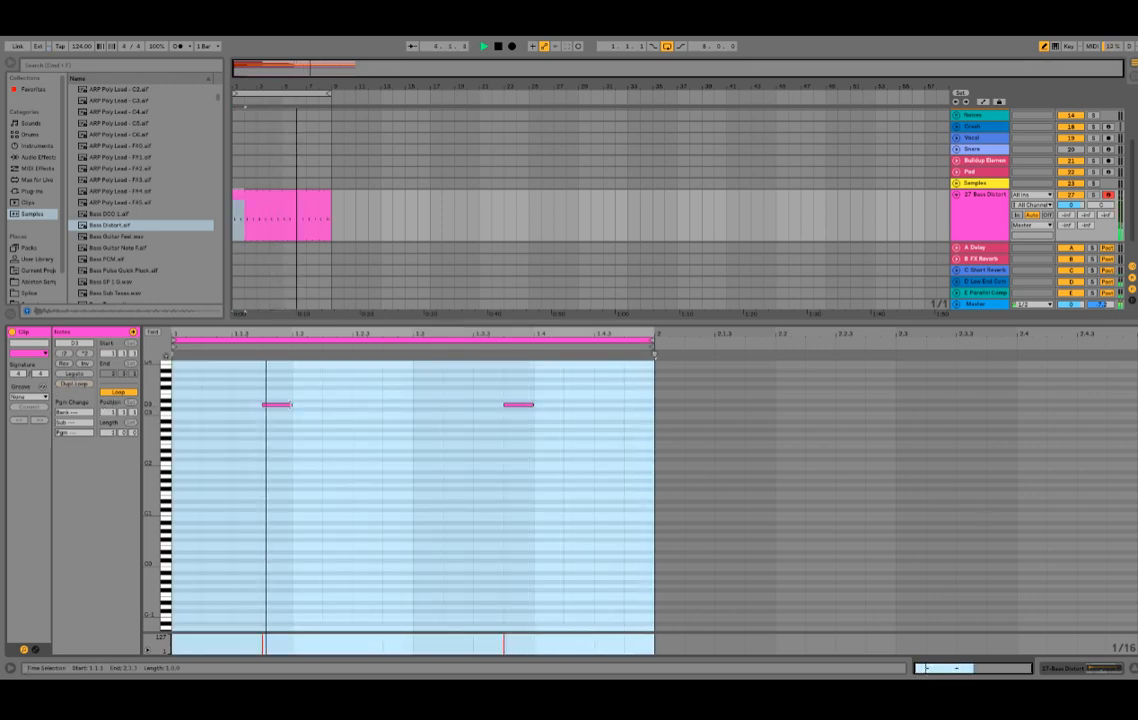
pyautogui.click(290, 400)
# - Search the samples for "organ" and load Modular Church Organ.wav onto the MIDI track in place of Bass Distort
pyautogui.scroll(-6, 115, 224)
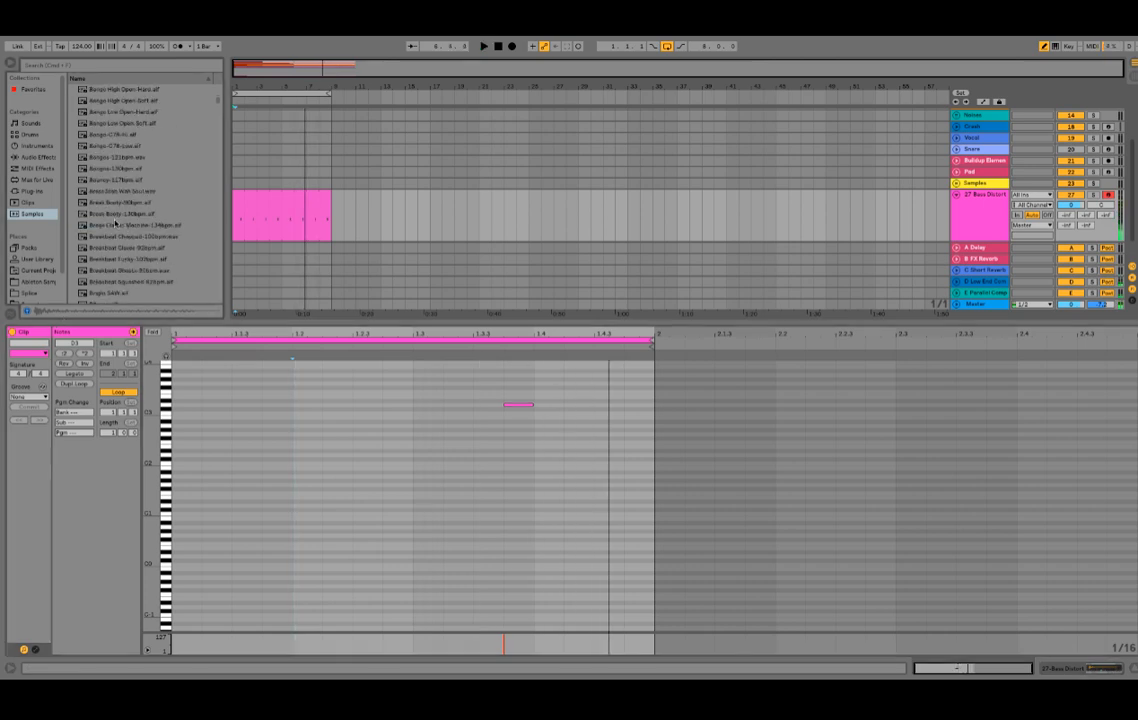
pyautogui.click(119, 206)
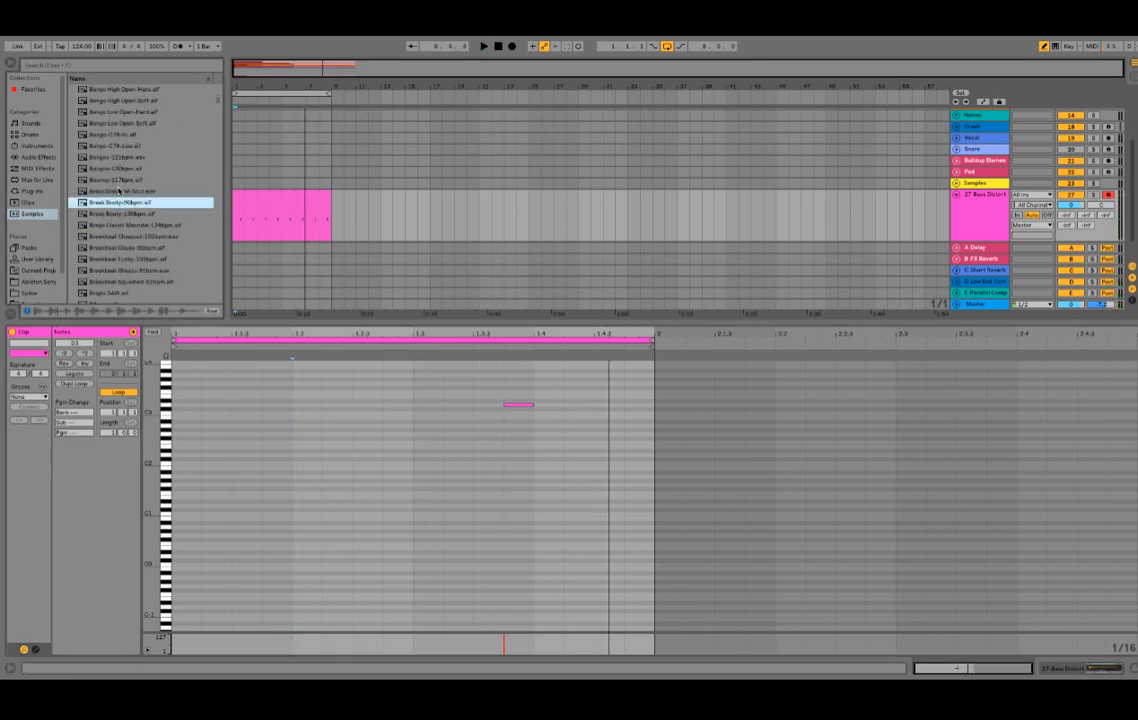
pyautogui.click(119, 190)
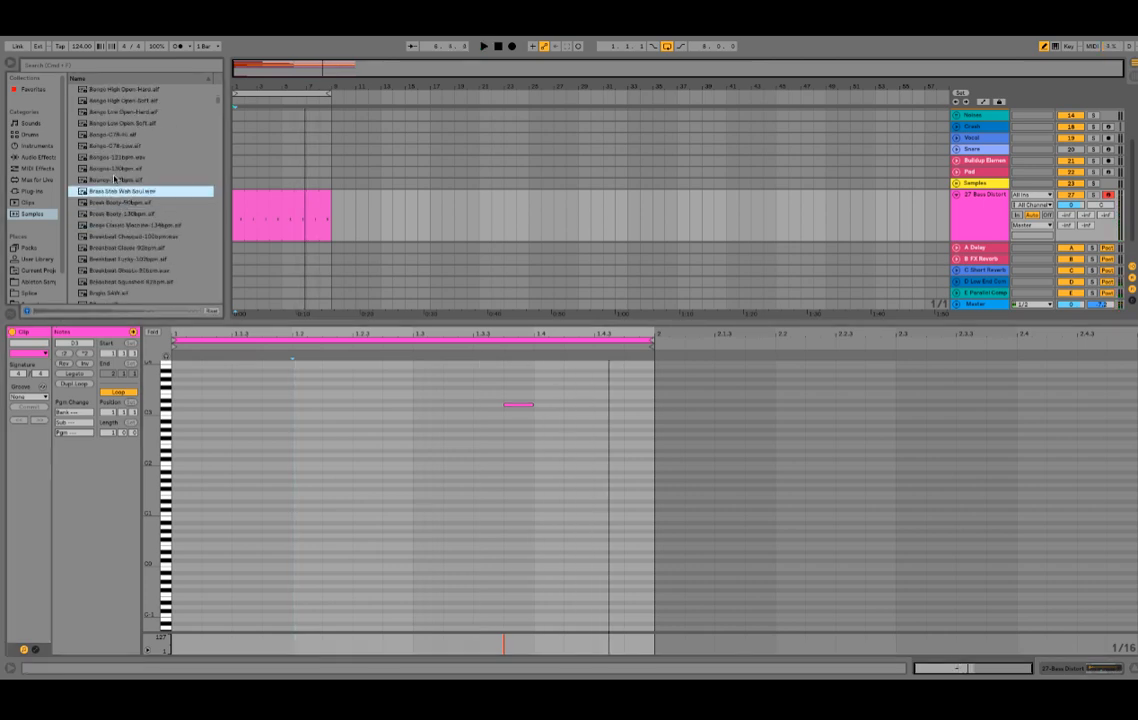
pyautogui.click(97, 64)
pyautogui.write('o')
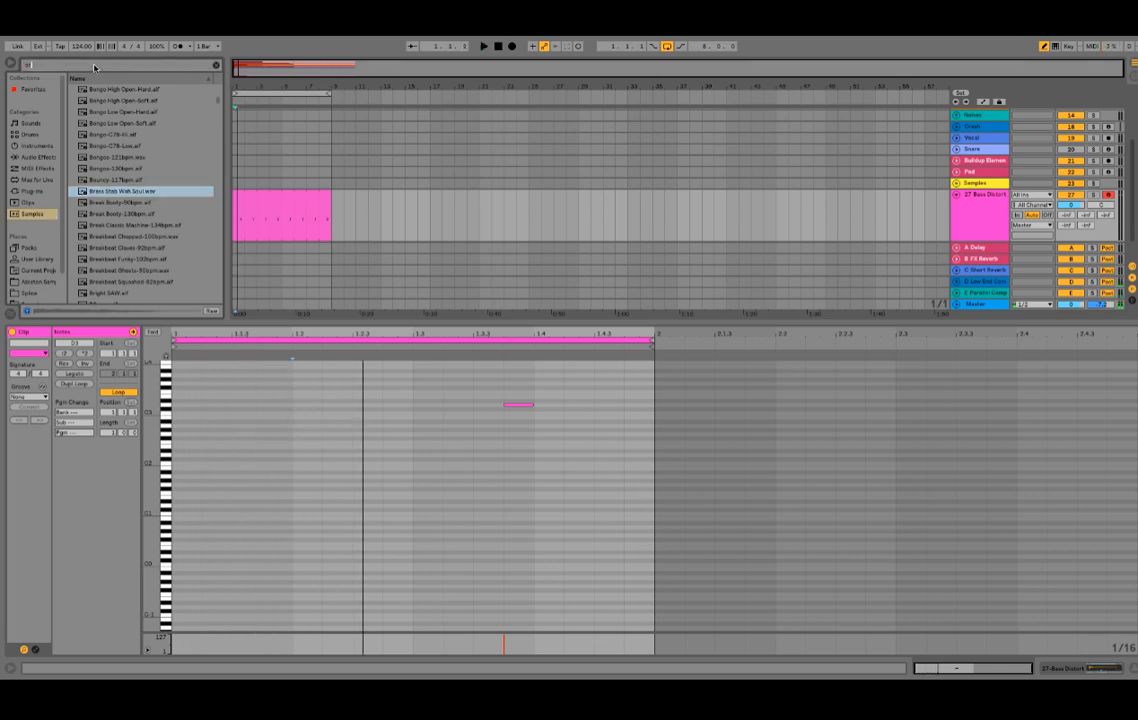
pyautogui.write('rgan')
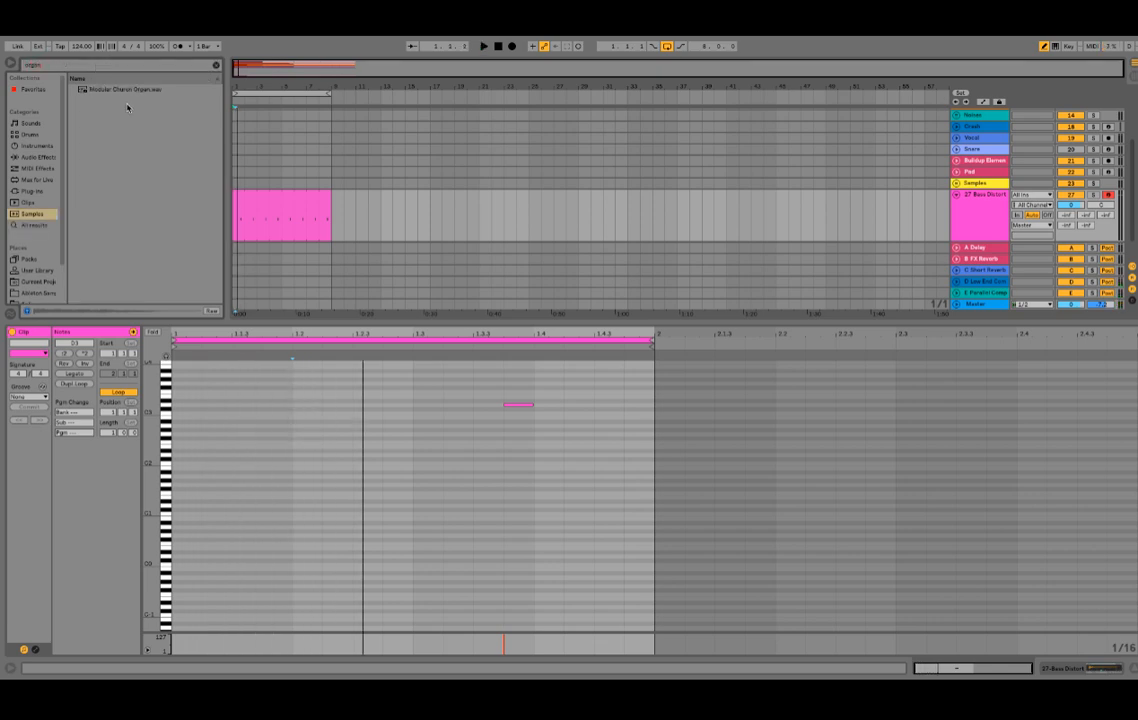
pyautogui.click(111, 88)
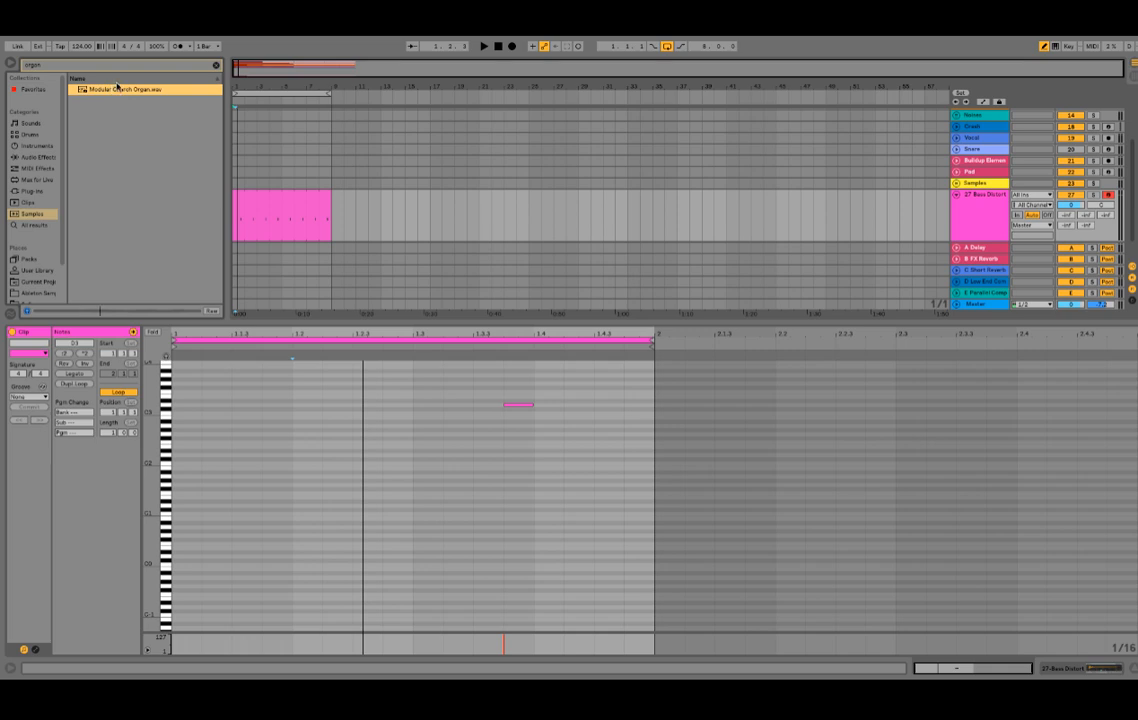
pyautogui.doubleClick(118, 89)
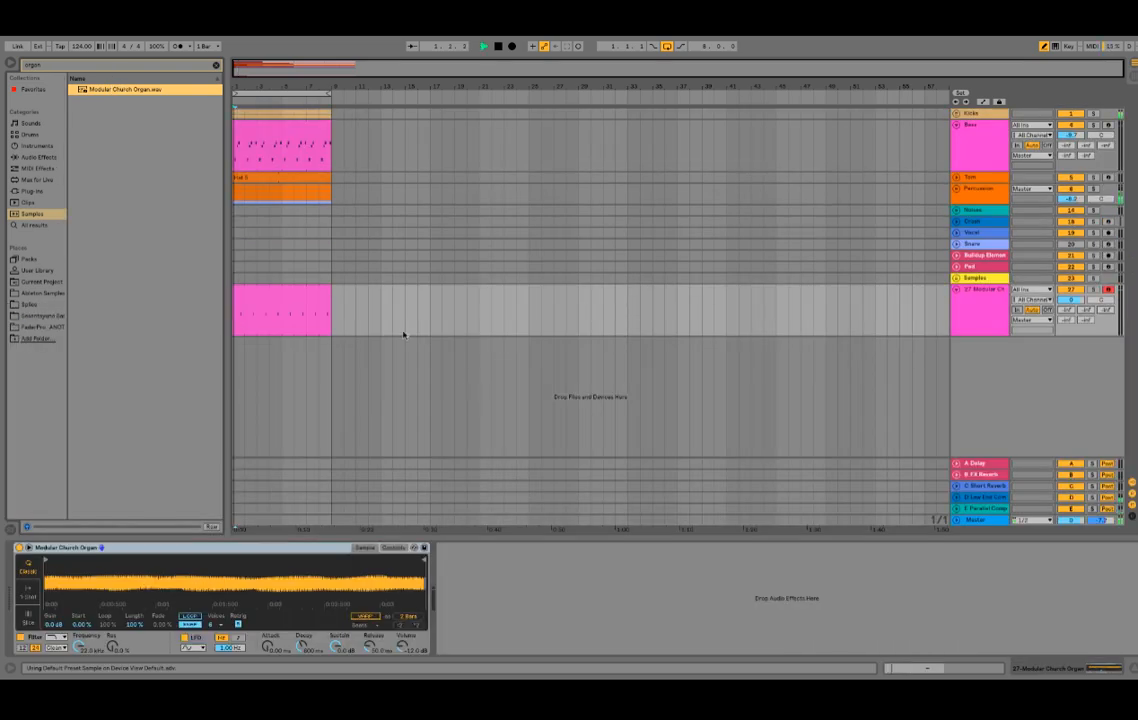
# - Transpose the note at 1.3.4 in the Modular Church Organ clip down to C3
pyautogui.click(973, 300)
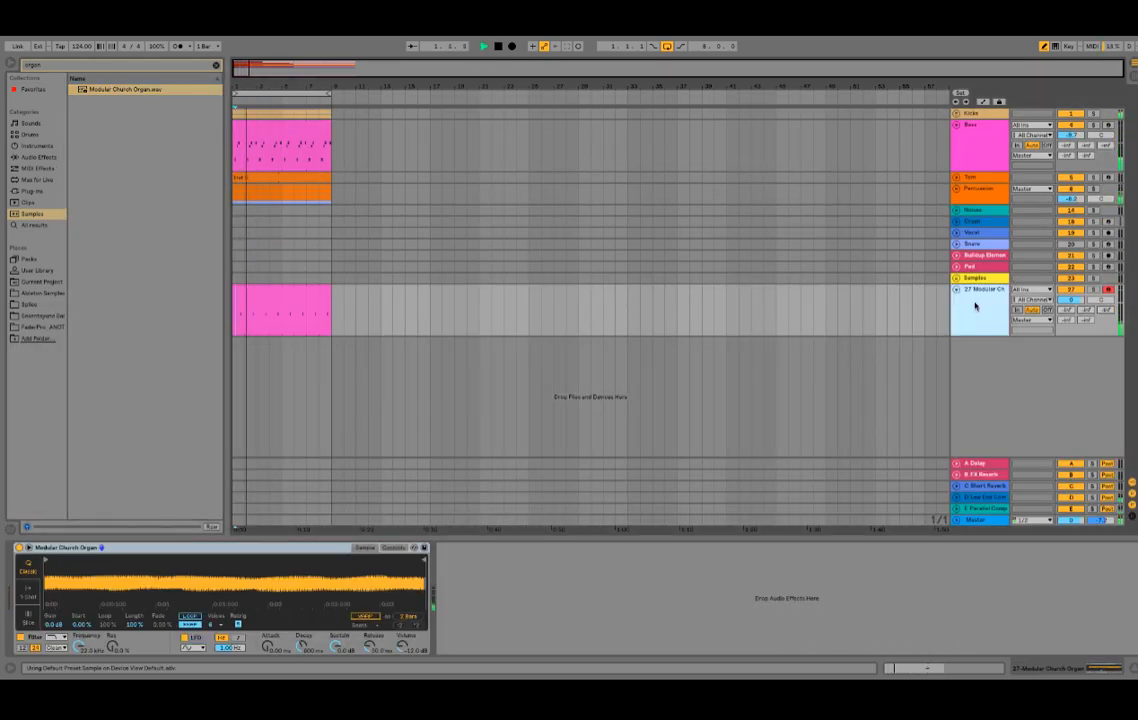
pyautogui.doubleClick(287, 295)
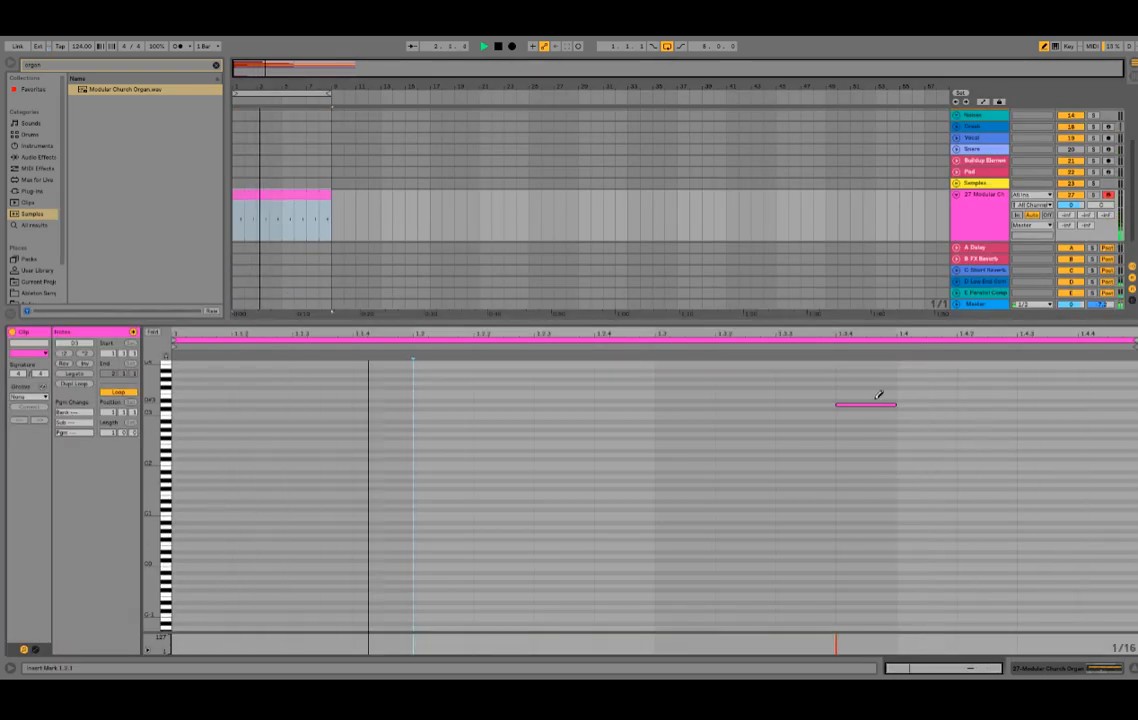
pyautogui.hotkey('ctrl', 'a')
pyautogui.press('Down')
pyautogui.press('Down')
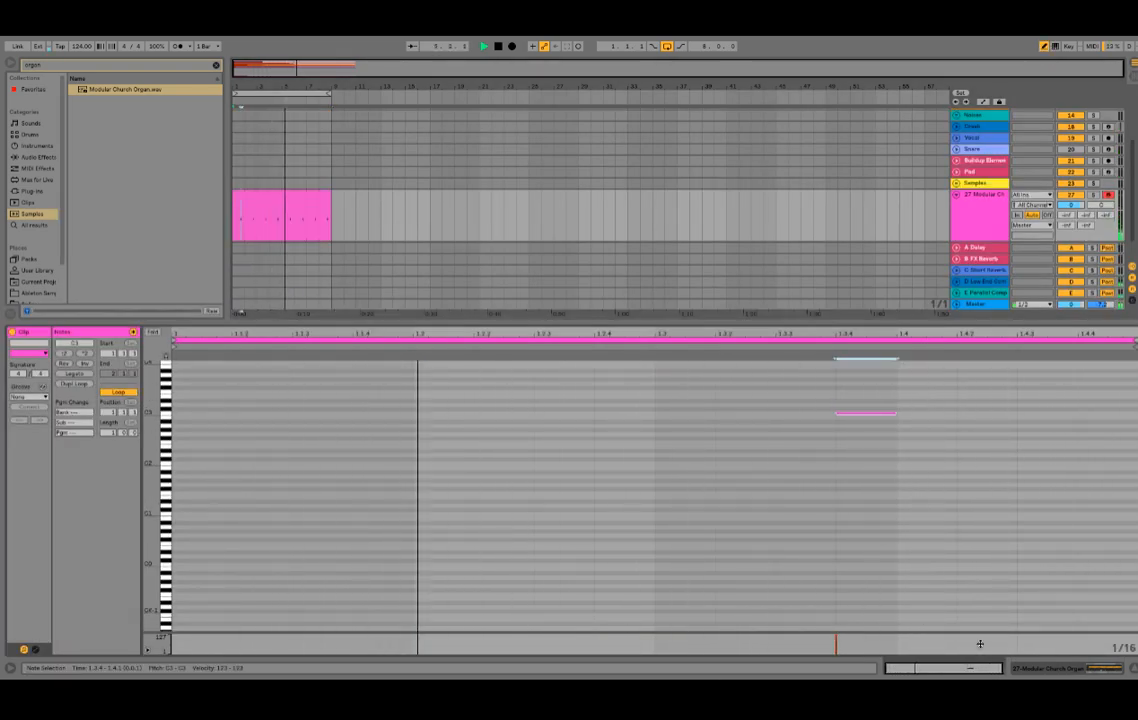
# - Shape Simpler's amplitude envelope into a short pluck with a decay of about 400 ms and sustain at -inf dB
pyautogui.hotkey('shift', 'Tab')
pyautogui.click(396, 548)
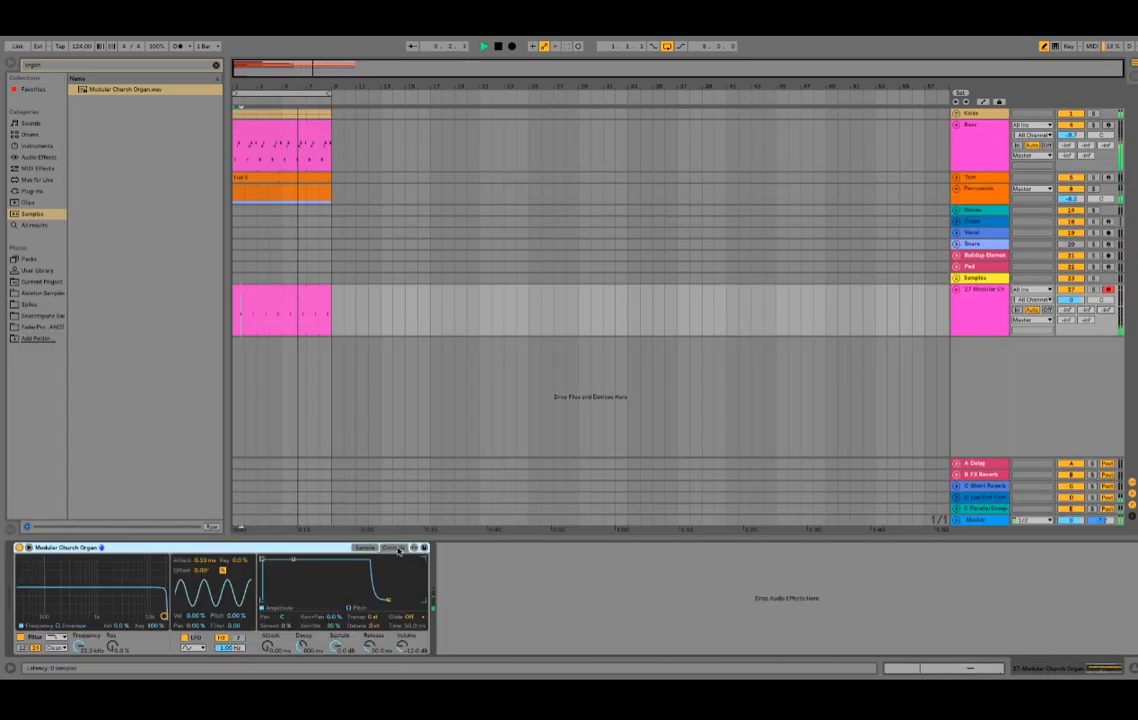
pyautogui.moveTo(289, 566); pyautogui.dragTo(293, 601)
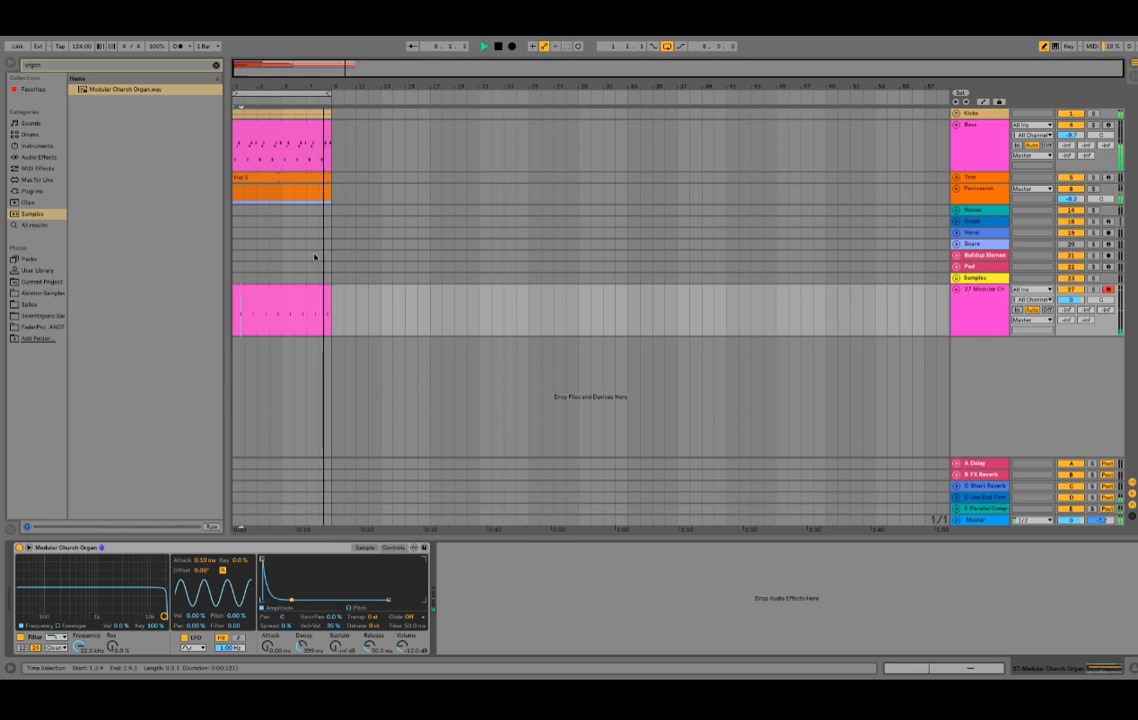
# - Move the organ clip's note to G2 at 1.3.3 and add a second G2 sixteenth note at 1.4.3
pyautogui.doubleClick(285, 288)
pyautogui.click(285, 291)
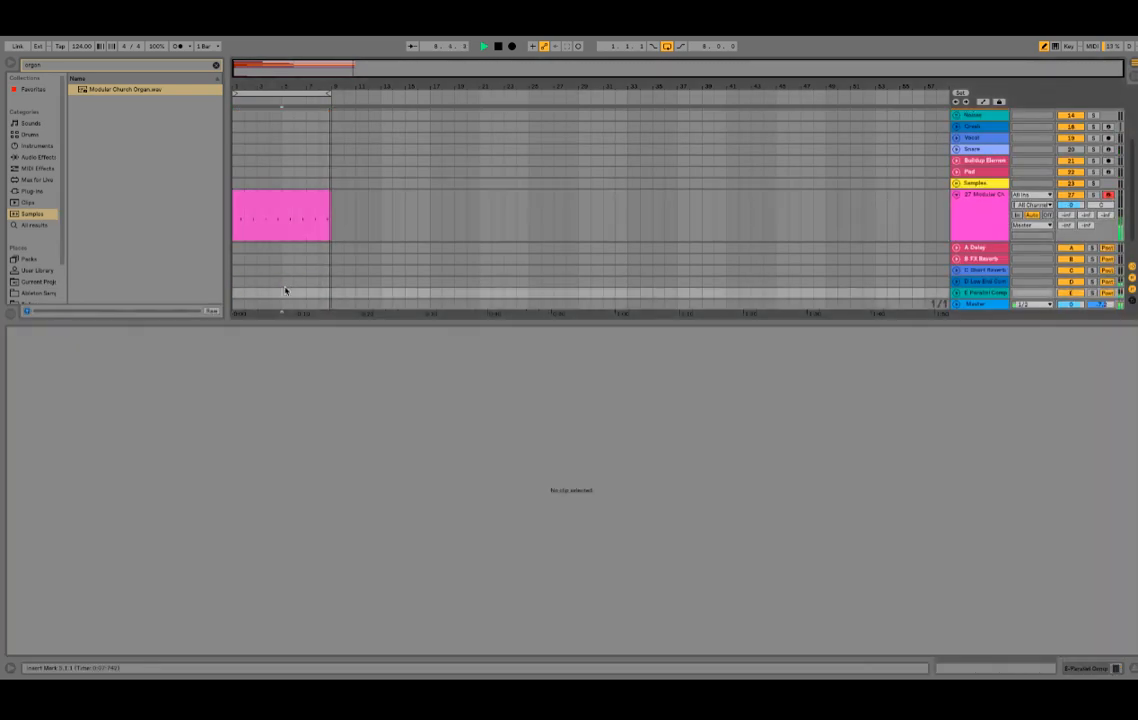
pyautogui.click(265, 190)
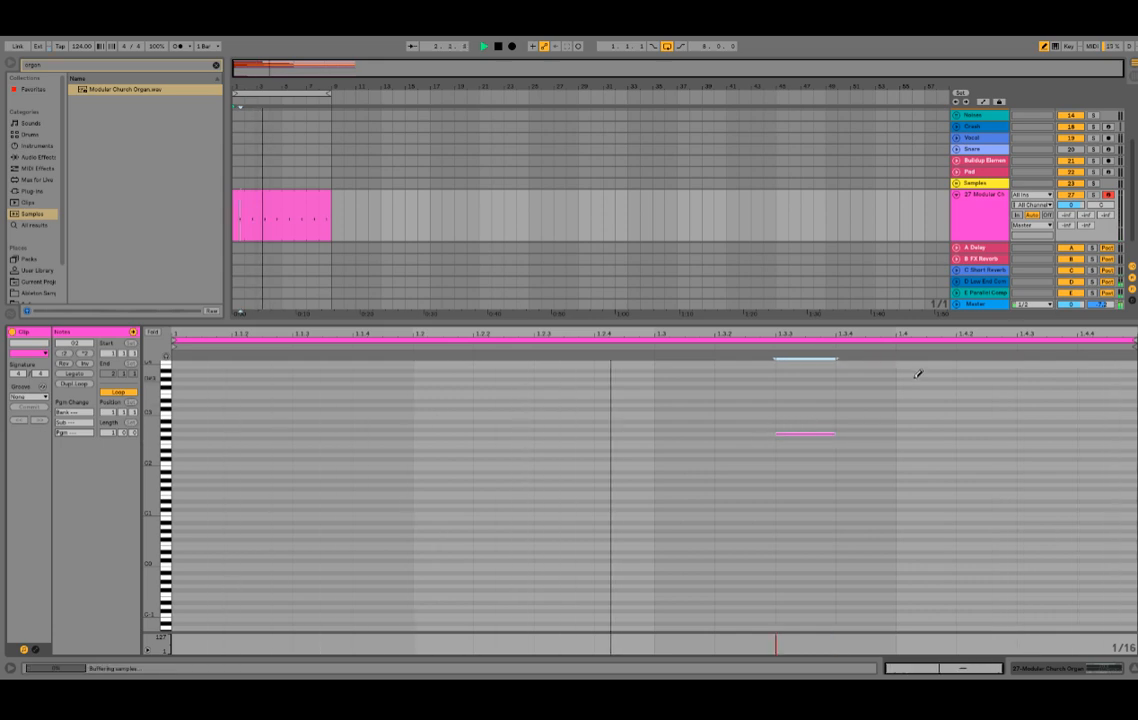
pyautogui.click(1045, 437)
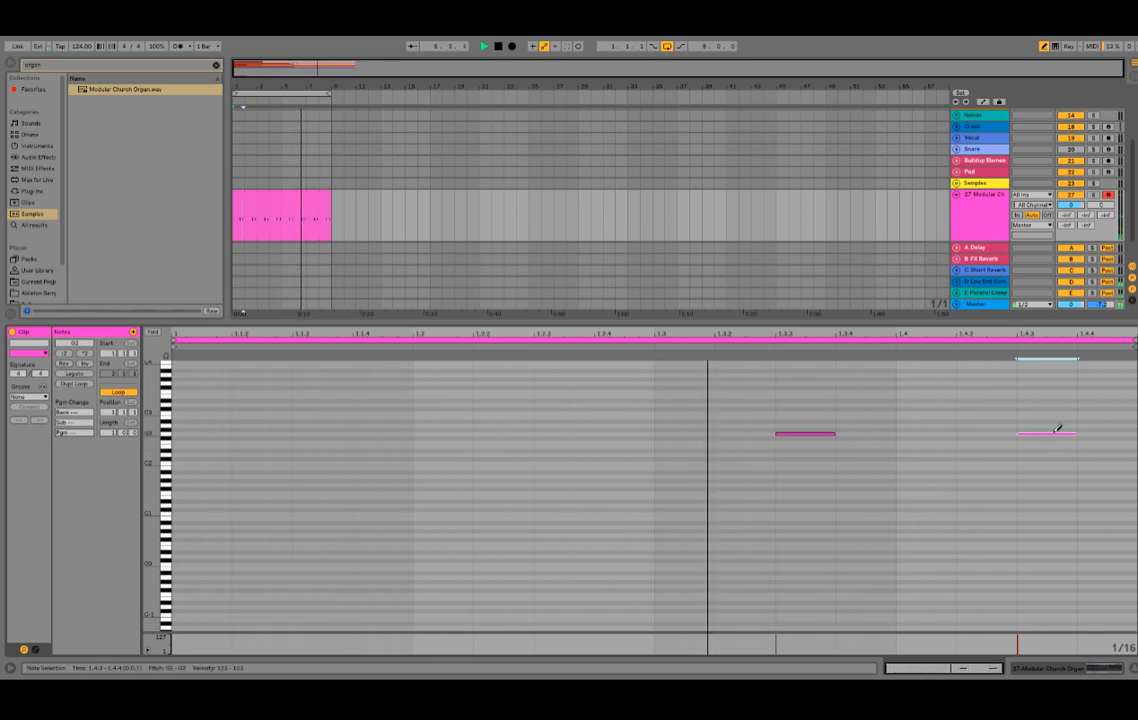
# - Apply the MPC 16 Swing-61 groove to the organ clip and transpose both of its notes up five semitones
pyautogui.click(29, 397)
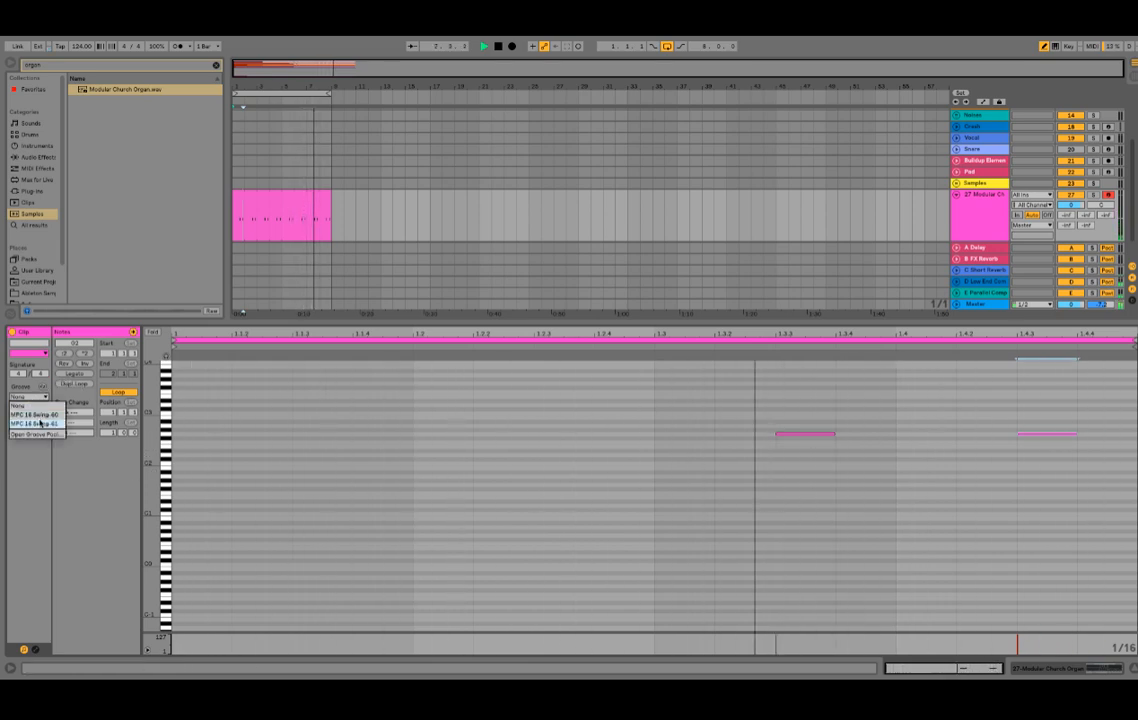
pyautogui.click(40, 423)
pyautogui.moveTo(782, 390); pyautogui.dragTo(1135, 528)
pyautogui.press('Up')
pyautogui.press('Up')
pyautogui.press('Up')
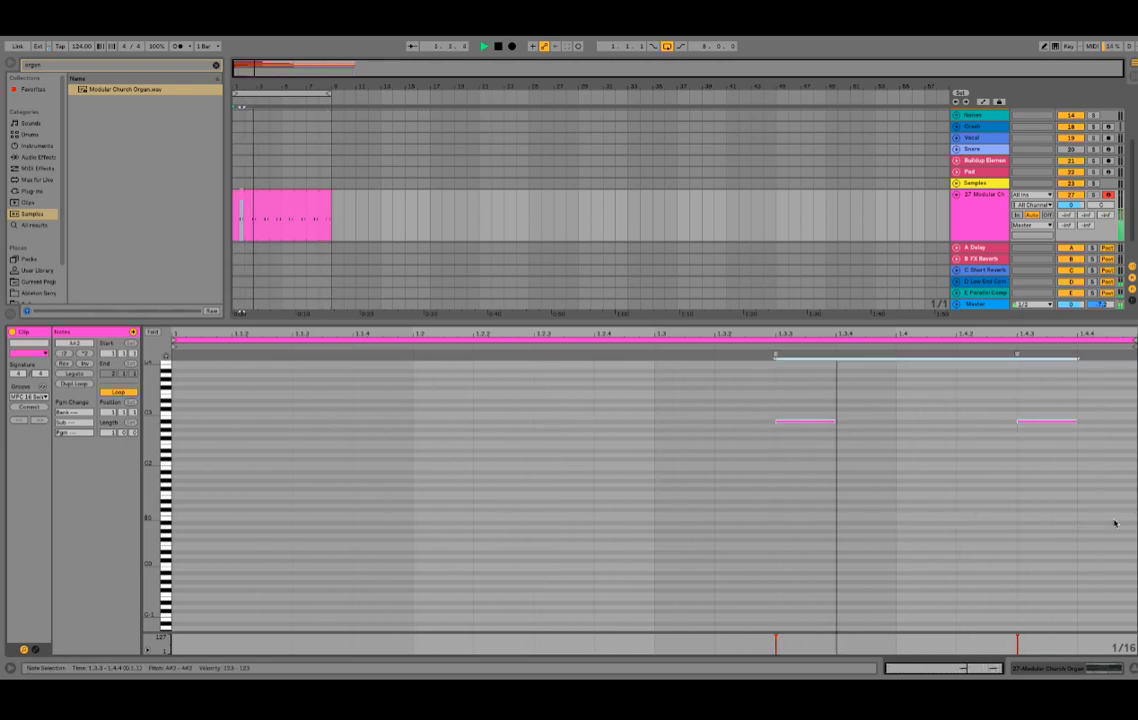
pyautogui.press('Up')
pyautogui.press('Up')
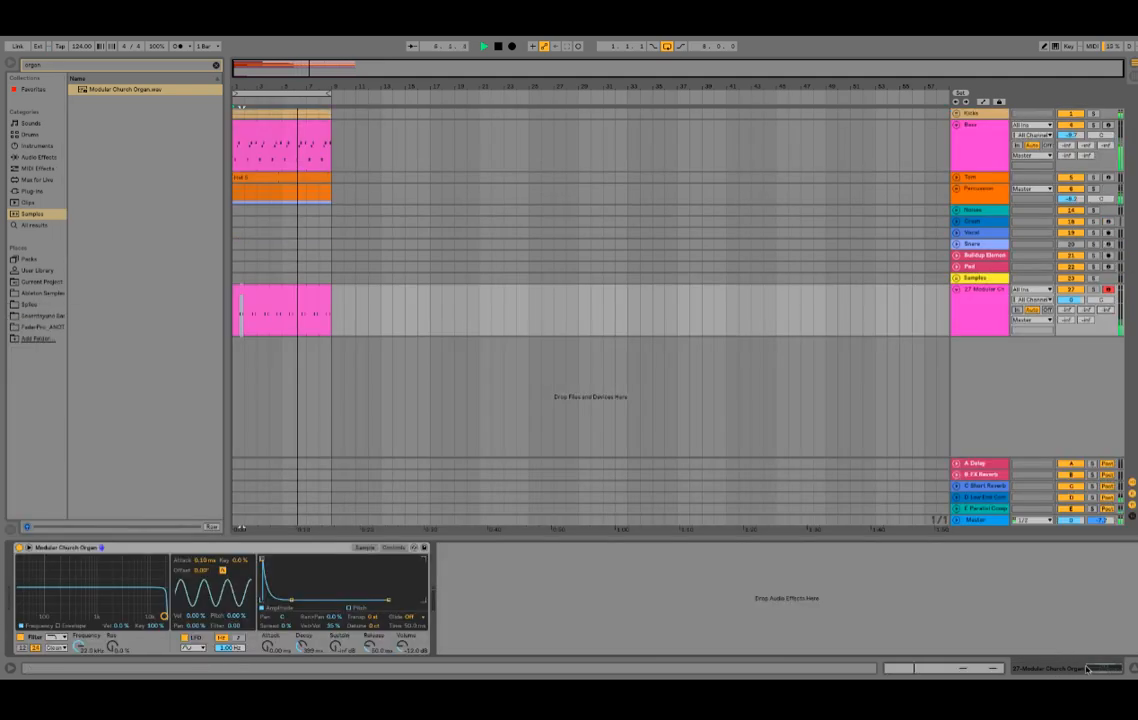
# - Open the Bass clip and transpose all of its notes up two octaves
pyautogui.click(996, 150)
pyautogui.click(284, 124)
pyautogui.doubleClick(284, 124)
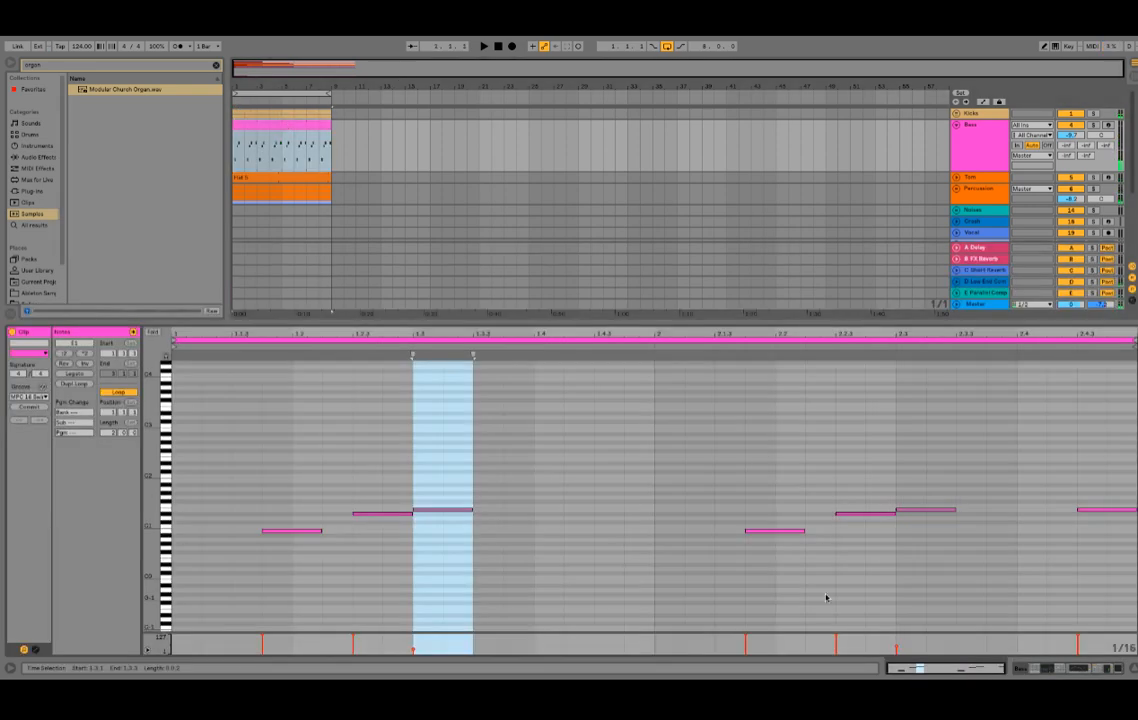
pyautogui.moveTo(1095, 605); pyautogui.dragTo(24, 115)
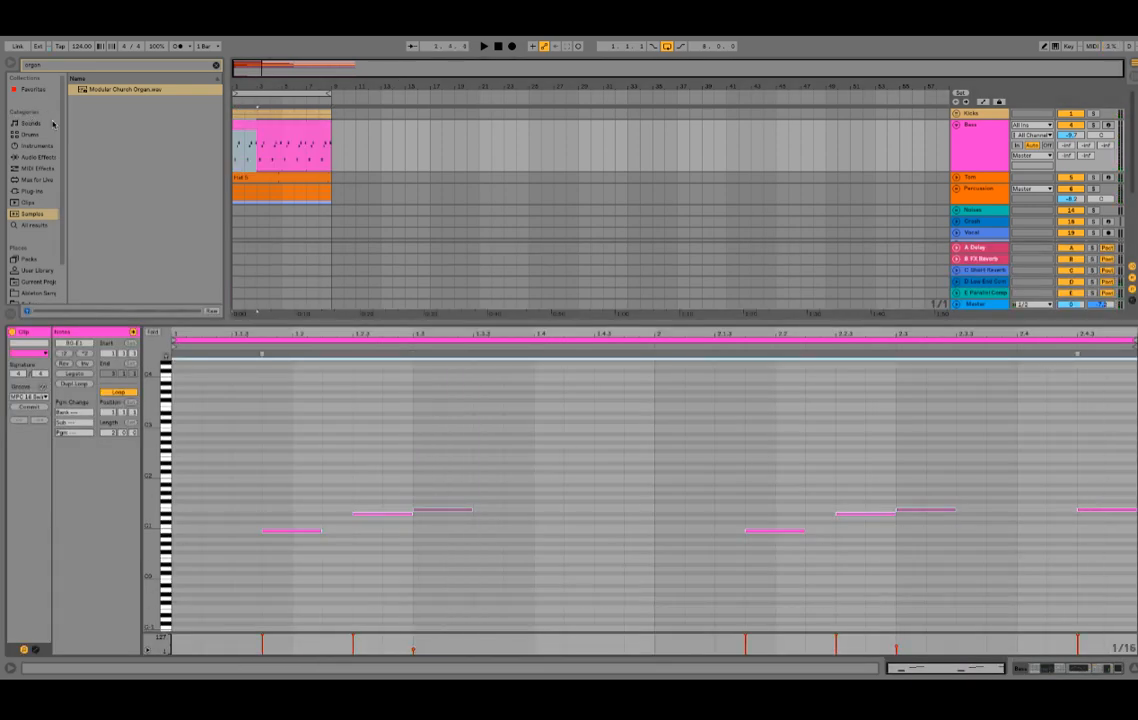
pyautogui.hotkey('shift', 'Up')
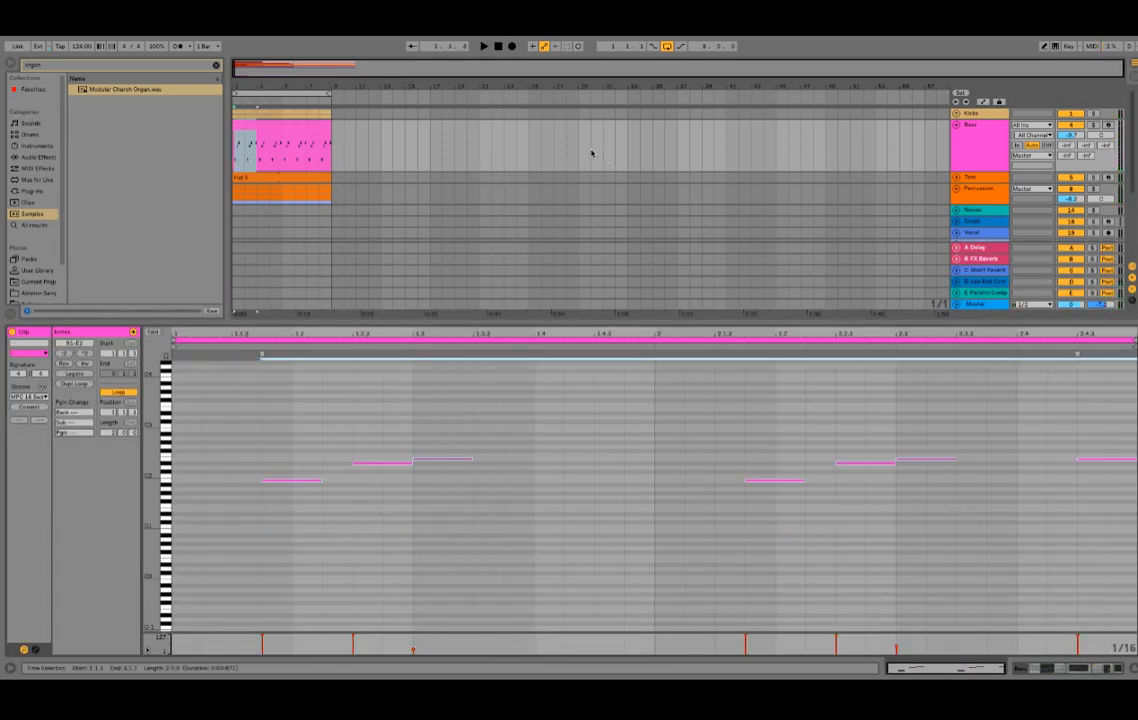
pyautogui.hotkey('shift', 'Up')
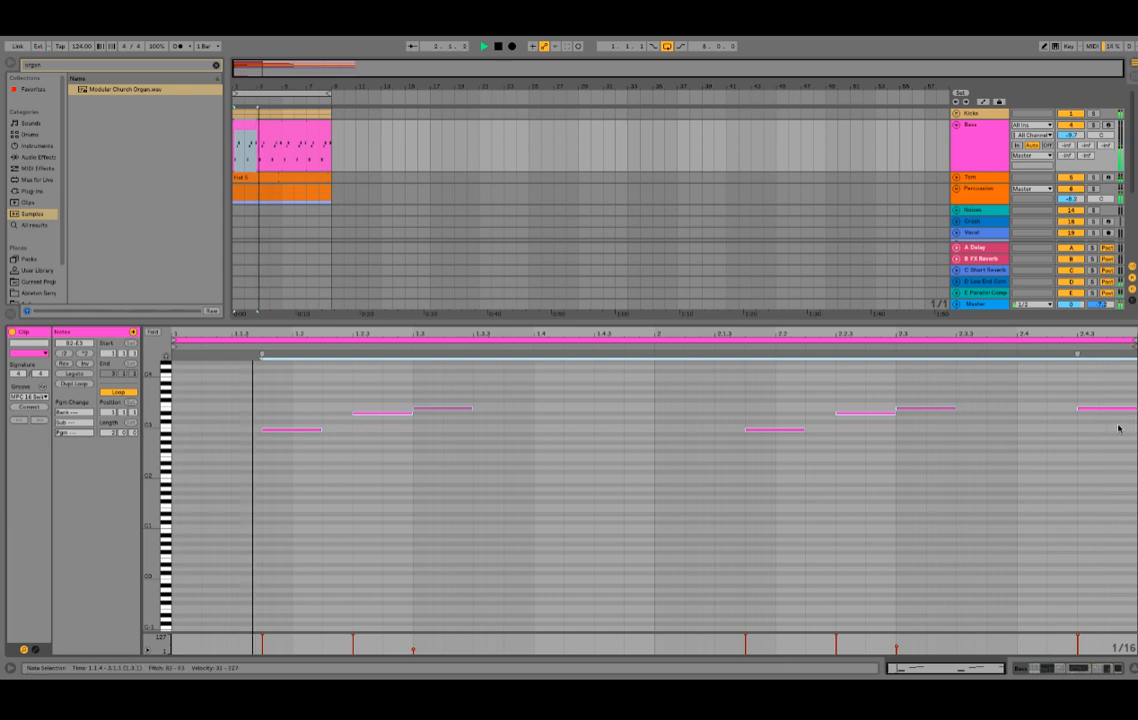
# - Select the second note of each bass phrase to check its pitch, and transpose all bass notes back down two octaves
pyautogui.moveTo(876, 424); pyautogui.dragTo(301, 418)
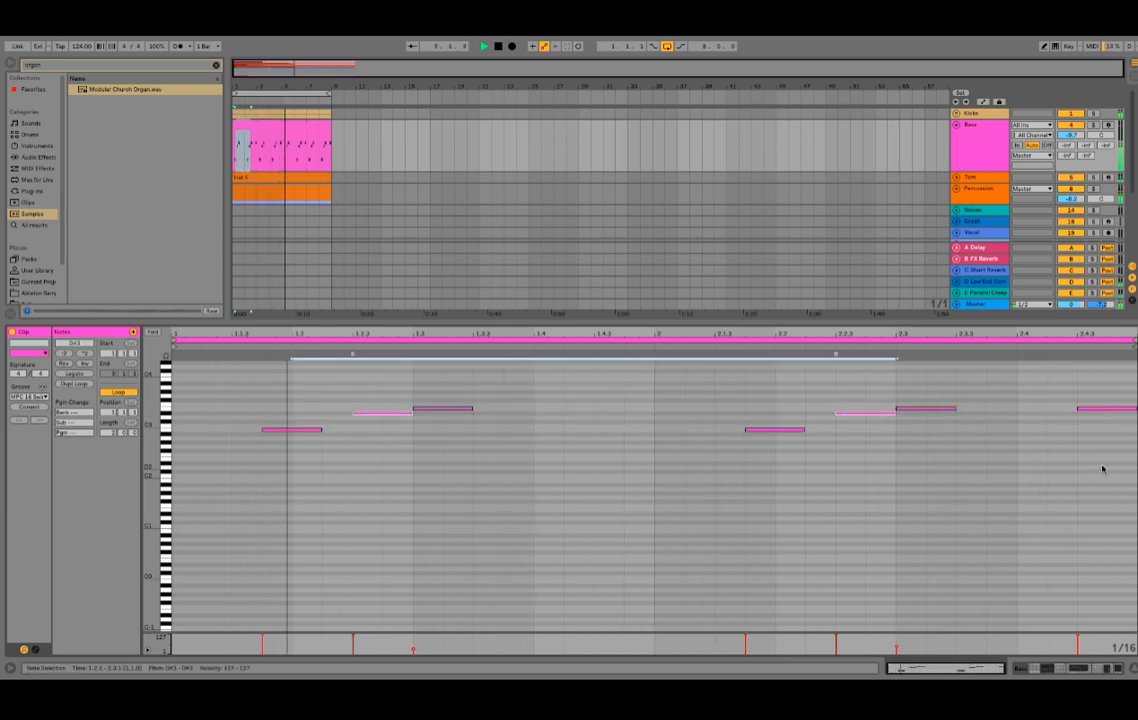
pyautogui.hotkey('ctrl', 'a')
pyautogui.hotkey('shift', 'Down')
pyautogui.hotkey('shift', 'Down')
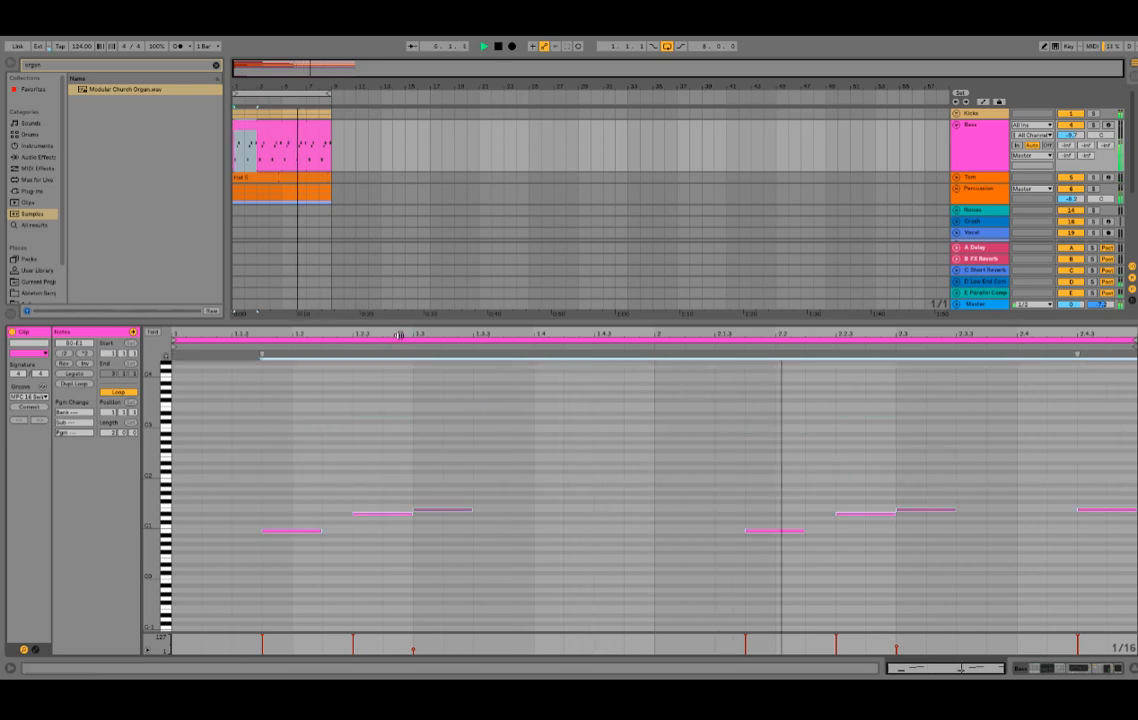
# - Set the Modular Church Organ Simpler's decay to about 292 ms and its volume to about -8.4 dB, clearing the sample search
pyautogui.moveTo(552, 320); pyautogui.dragTo(558, 645)
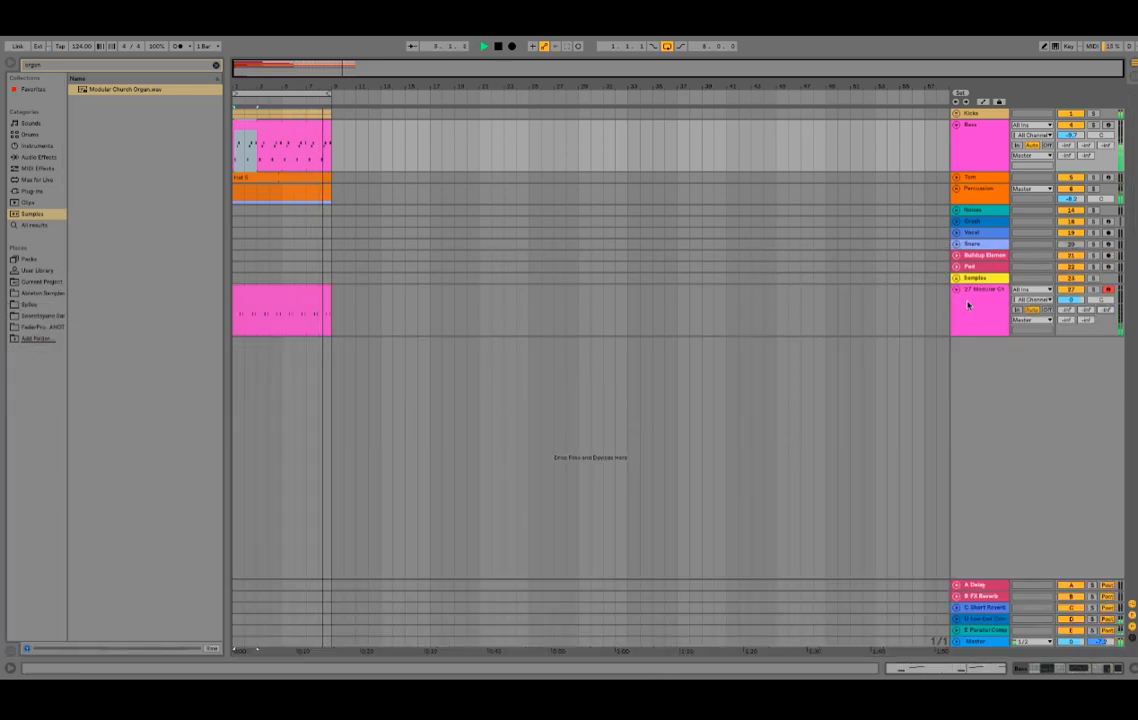
pyautogui.doubleClick(968, 305)
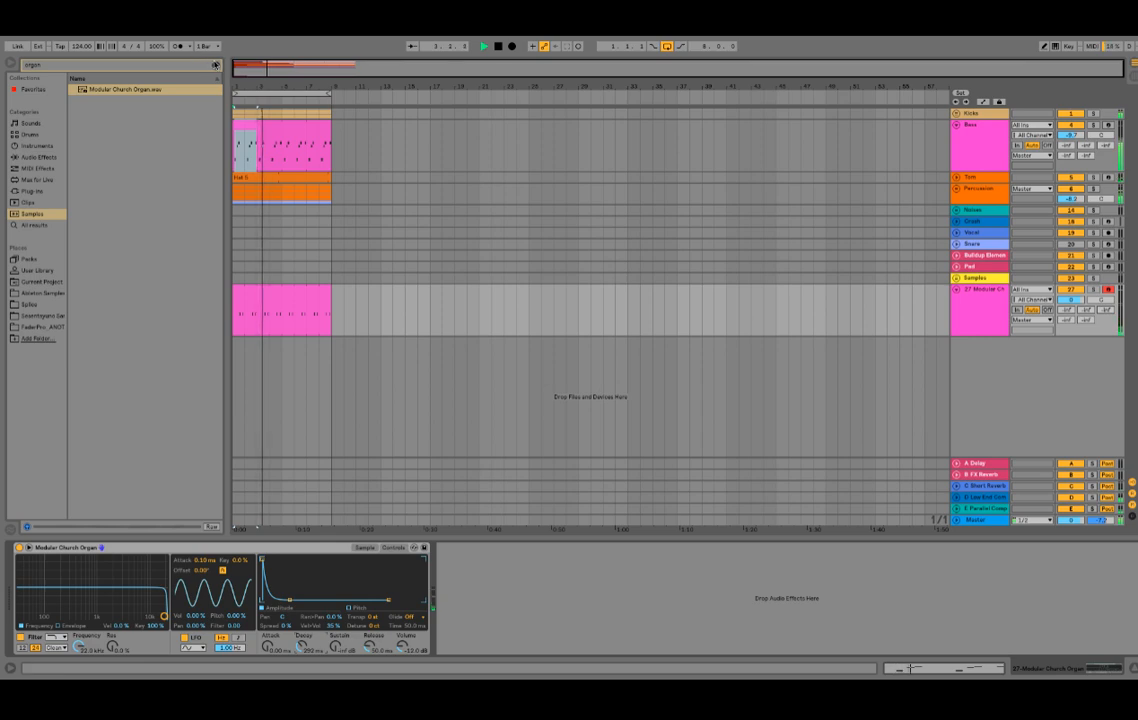
pyautogui.click(214, 65)
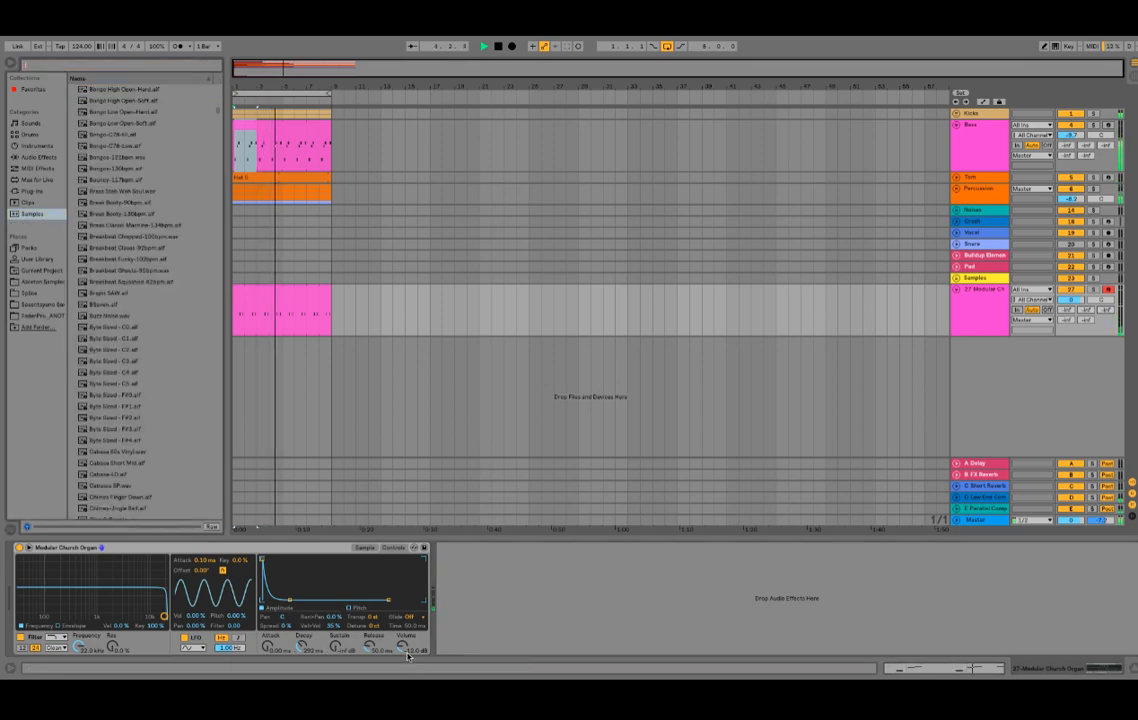
pyautogui.moveTo(405, 650); pyautogui.dragTo(405, 637)
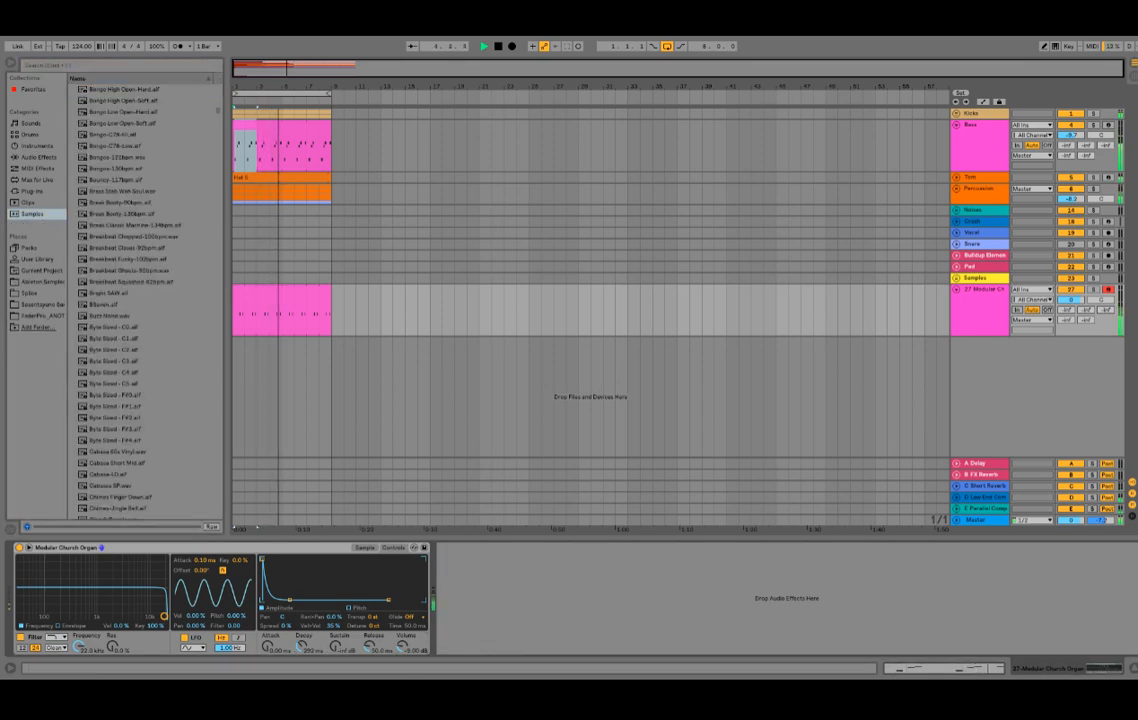
# - Browse the Ableton Samples to the Loopmasters music loops and audition the 120 BPM loops ML16 to ML18
pyautogui.click(42, 281)
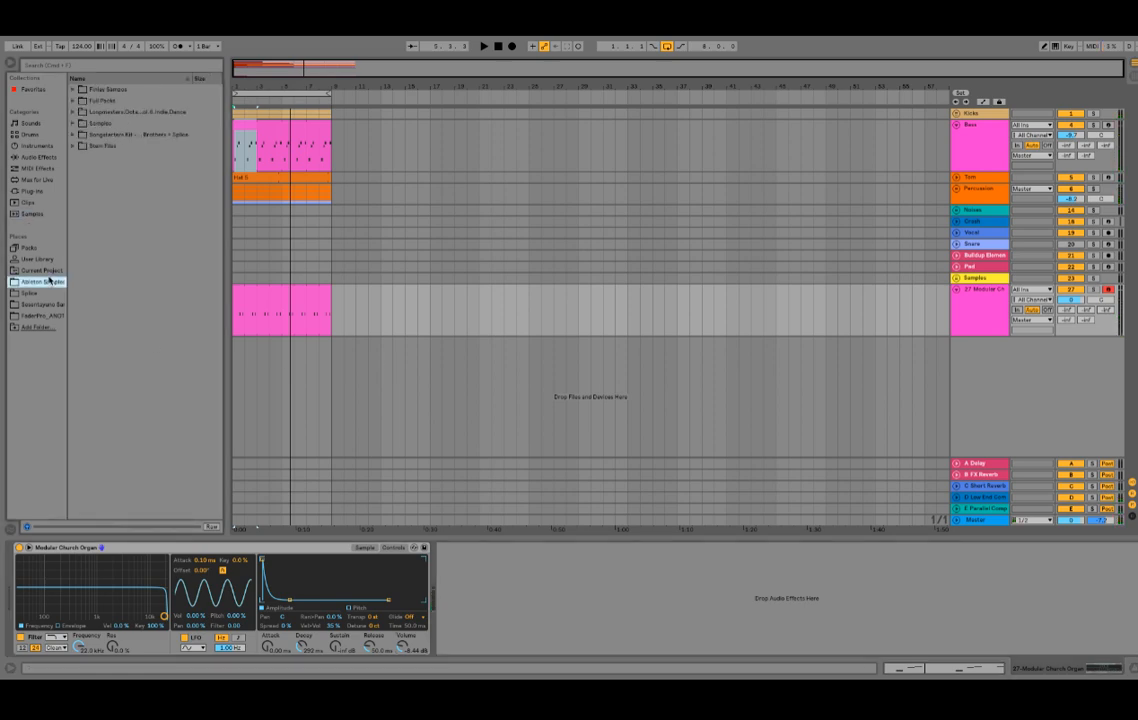
pyautogui.click(77, 113)
pyautogui.click(81, 123)
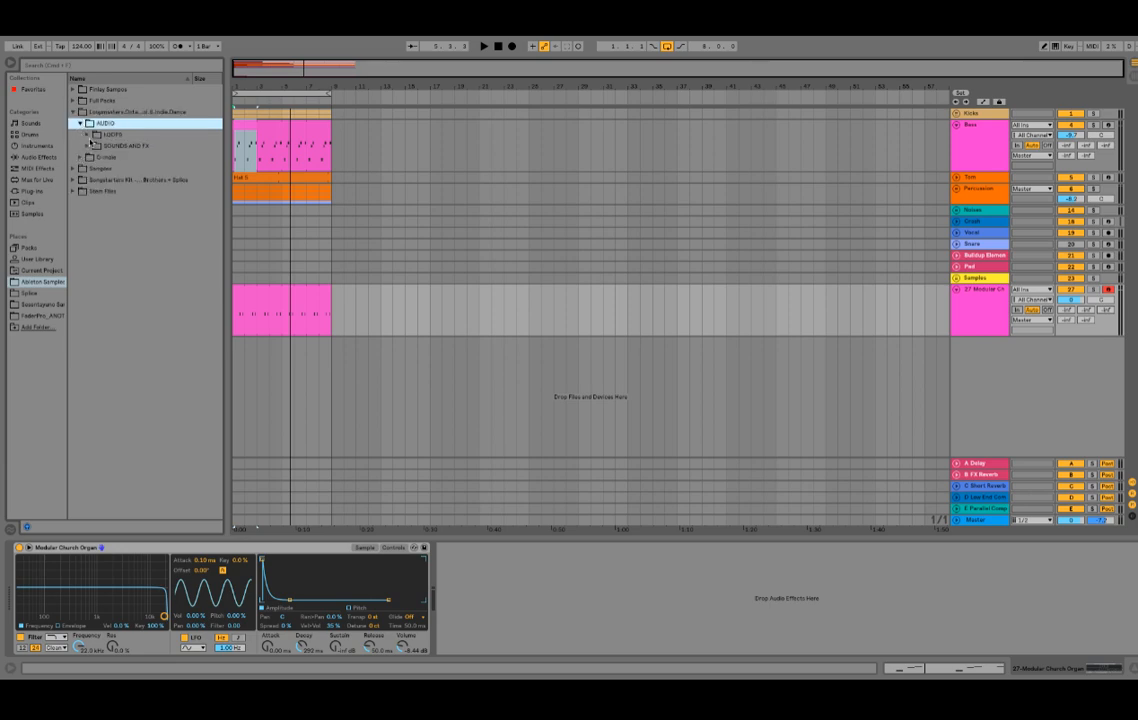
pyautogui.click(87, 135)
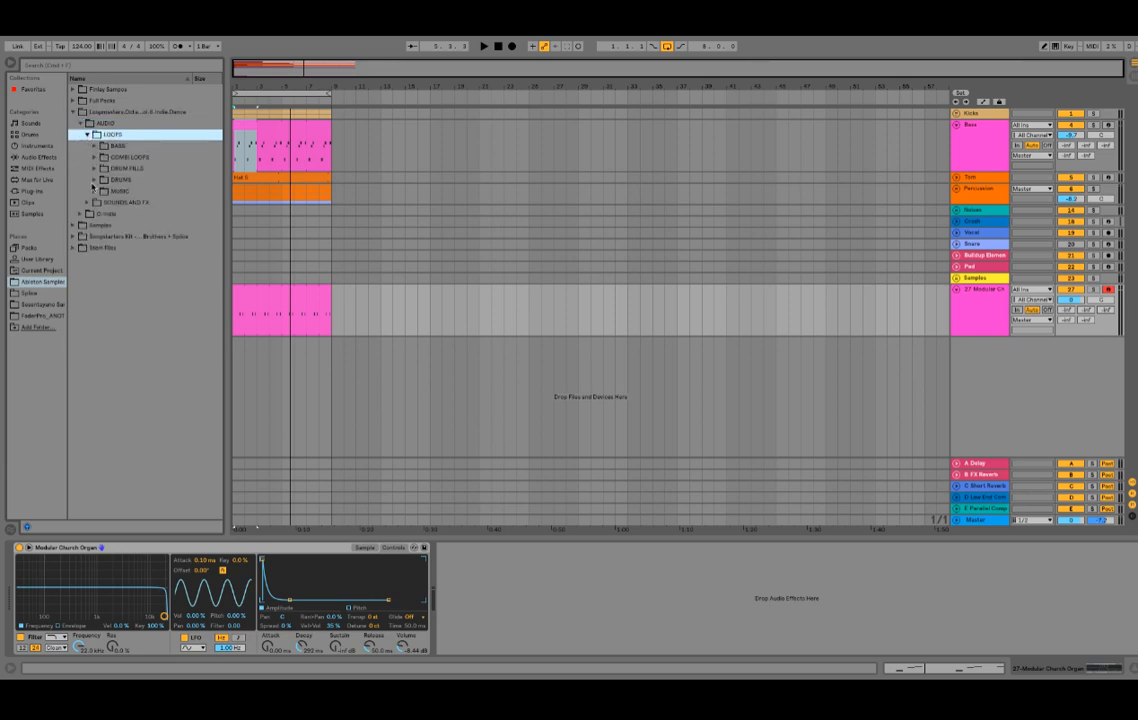
pyautogui.click(94, 190)
pyautogui.click(158, 294)
pyautogui.click(151, 373)
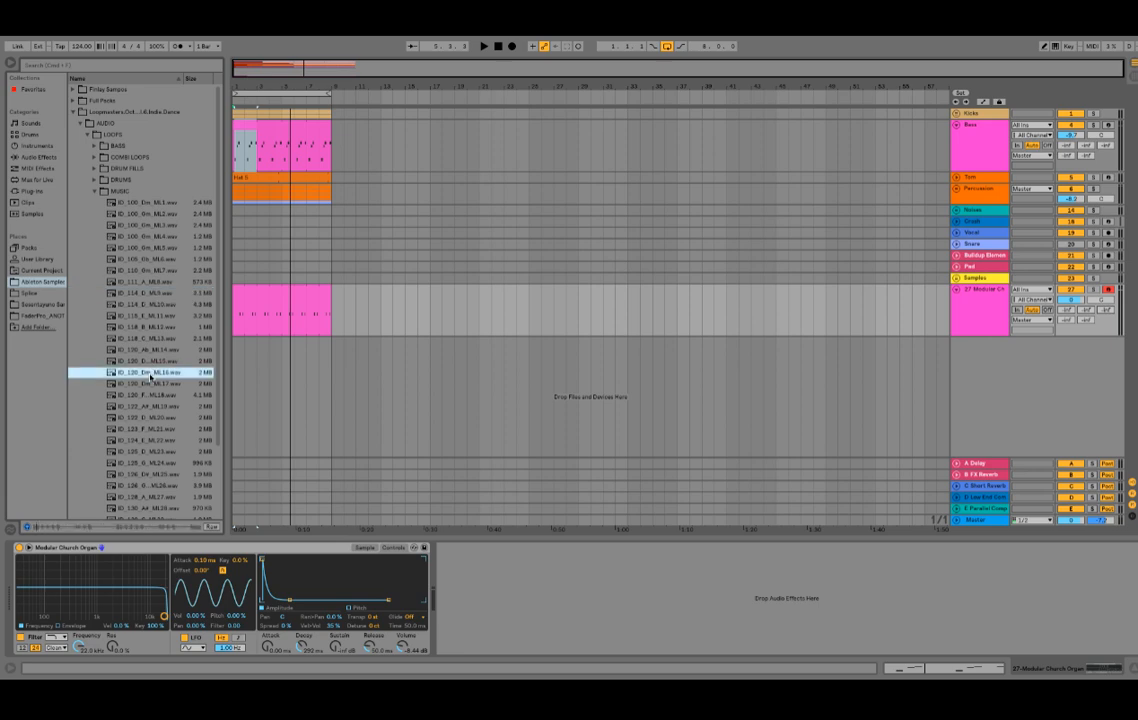
pyautogui.press('Down')
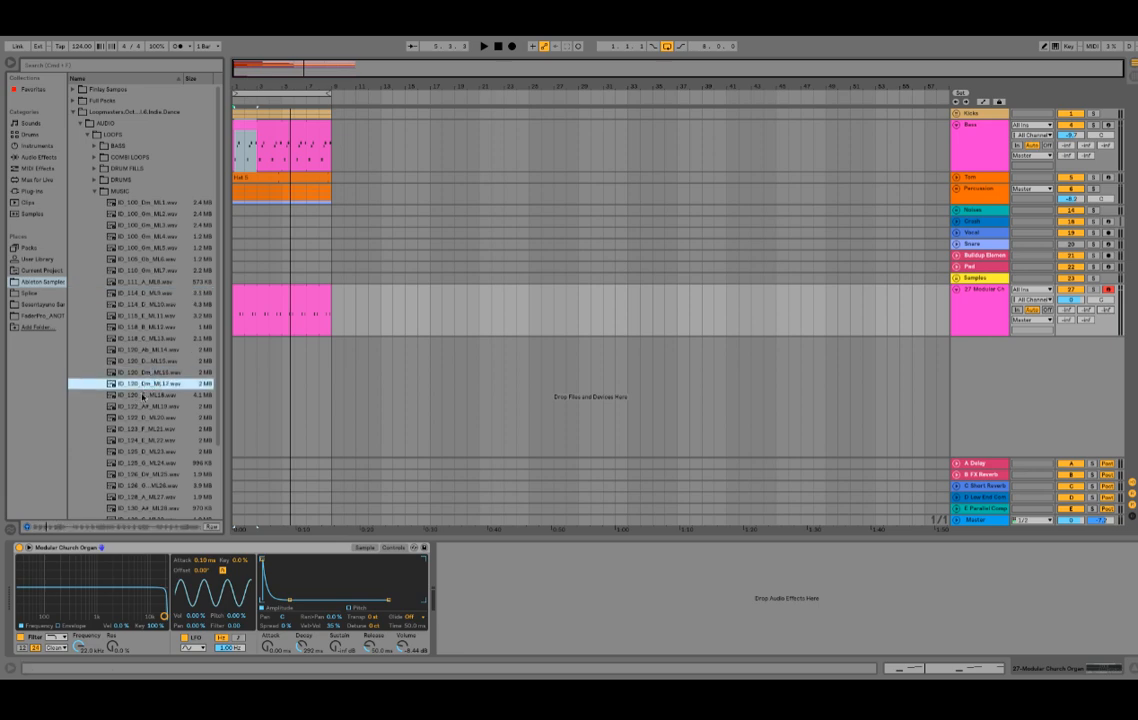
pyautogui.press('Down')
pyautogui.press('Up')
pyautogui.press('Up')
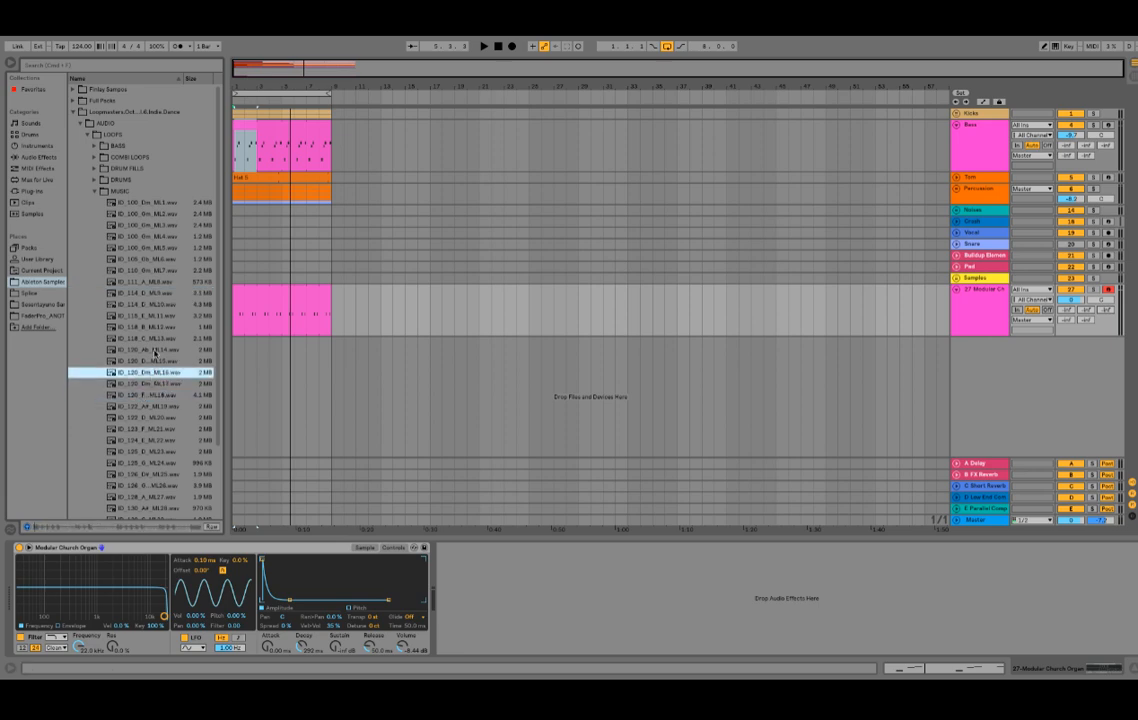
pyautogui.click(91, 194)
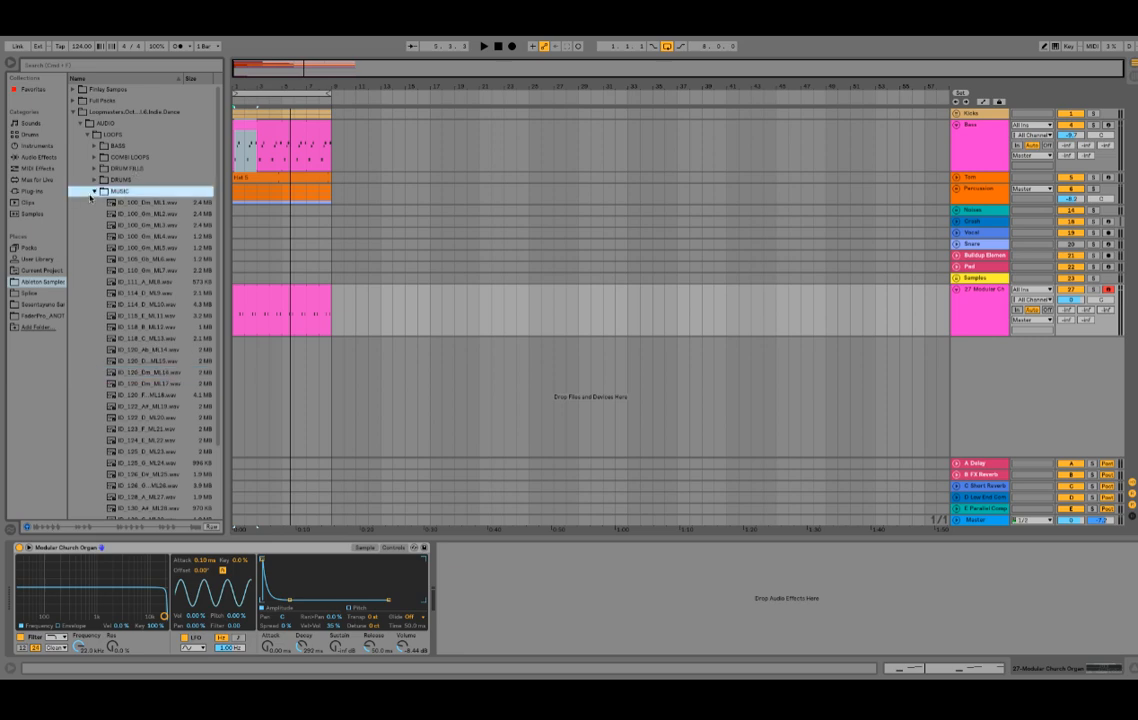
pyautogui.click(93, 191)
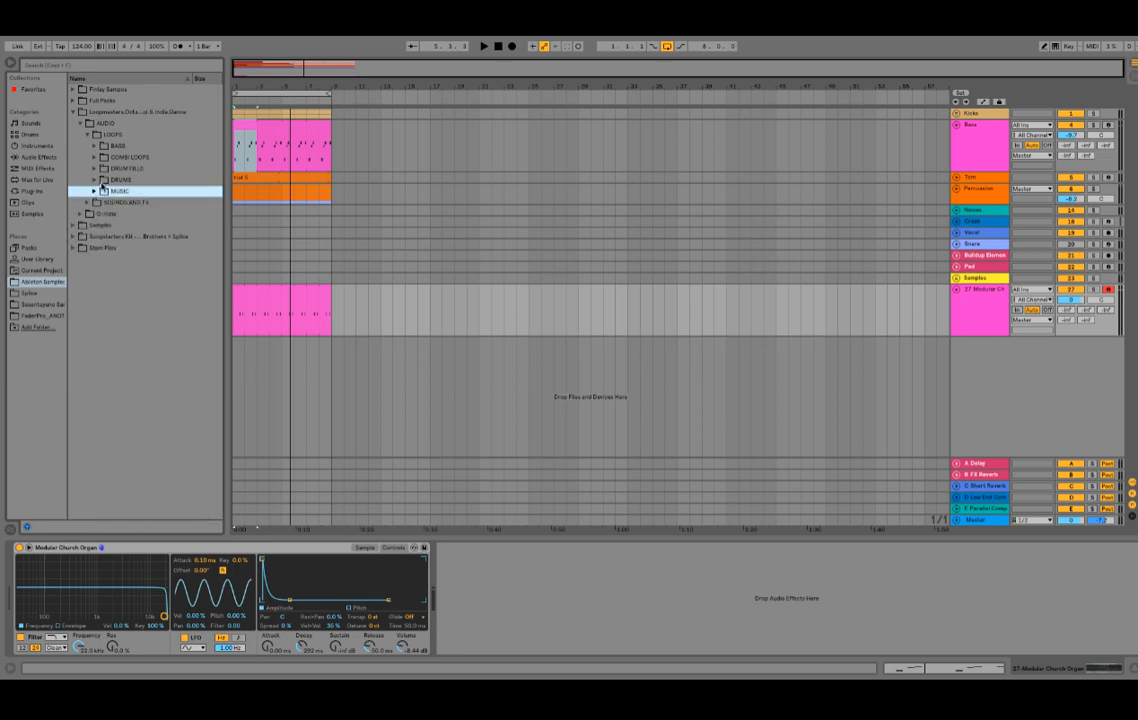
# - Audition further Loopmasters music loops between 122 and 130 BPM, comparing ML20, ML22 and ML23 with ID_123_F_ML21.wav
pyautogui.click(93, 190)
pyautogui.scroll(-2, 181, 437)
pyautogui.click(181, 434)
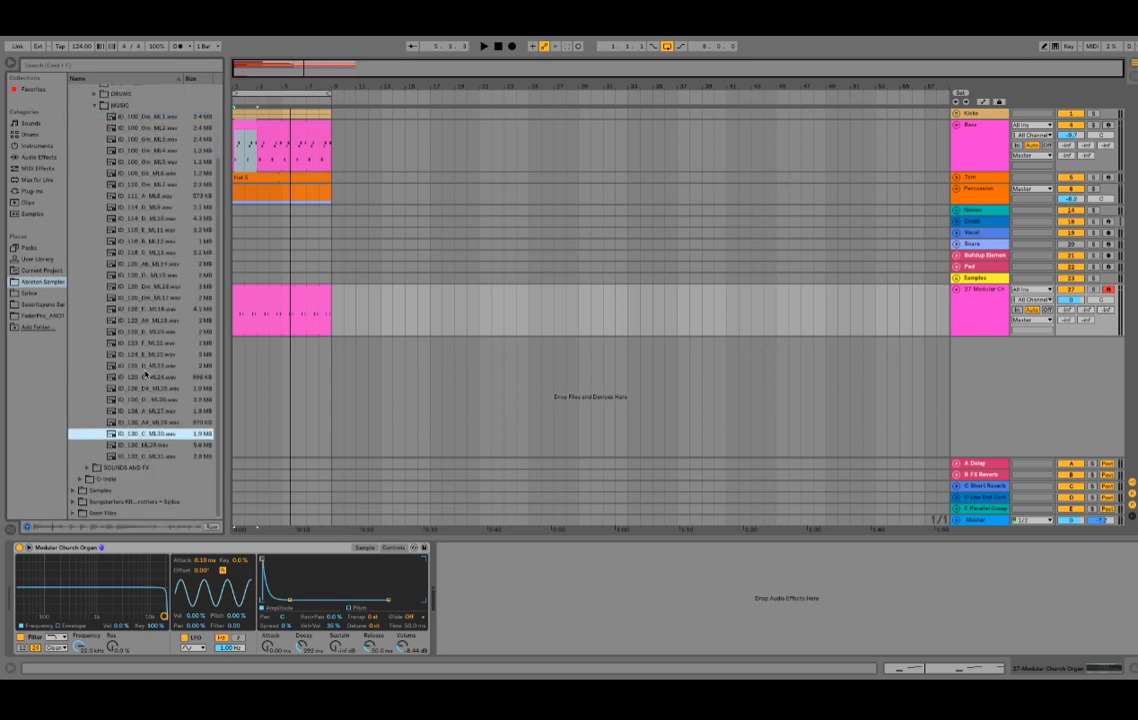
pyautogui.click(145, 367)
pyautogui.click(156, 355)
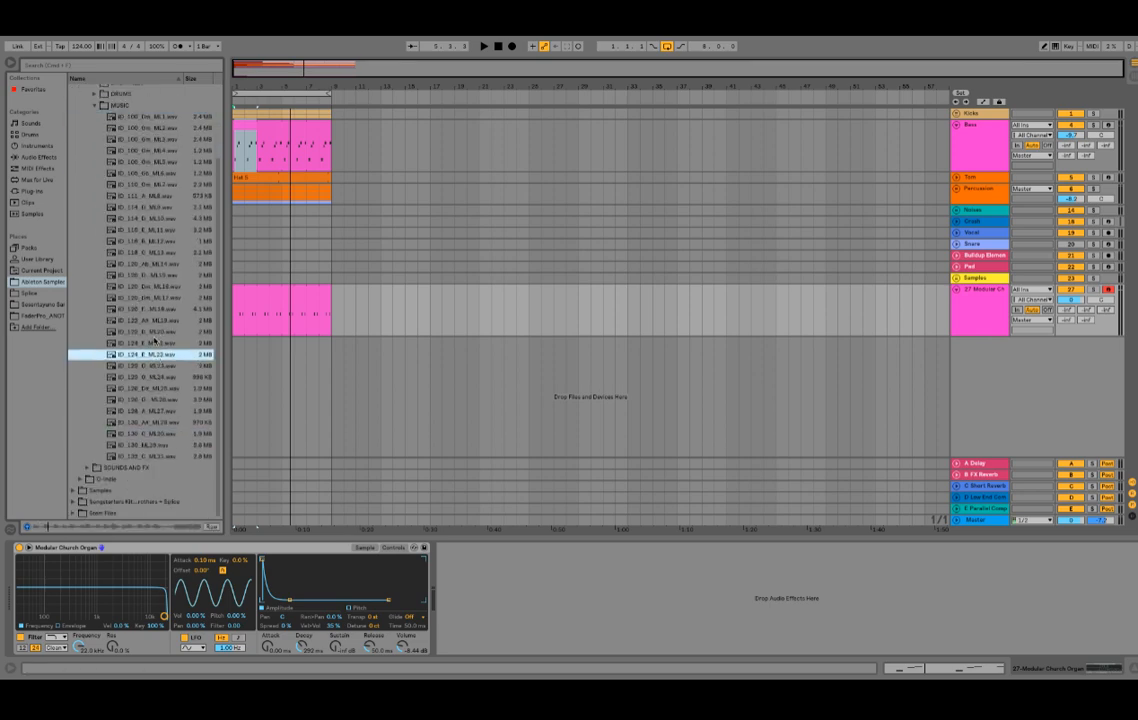
pyautogui.click(156, 343)
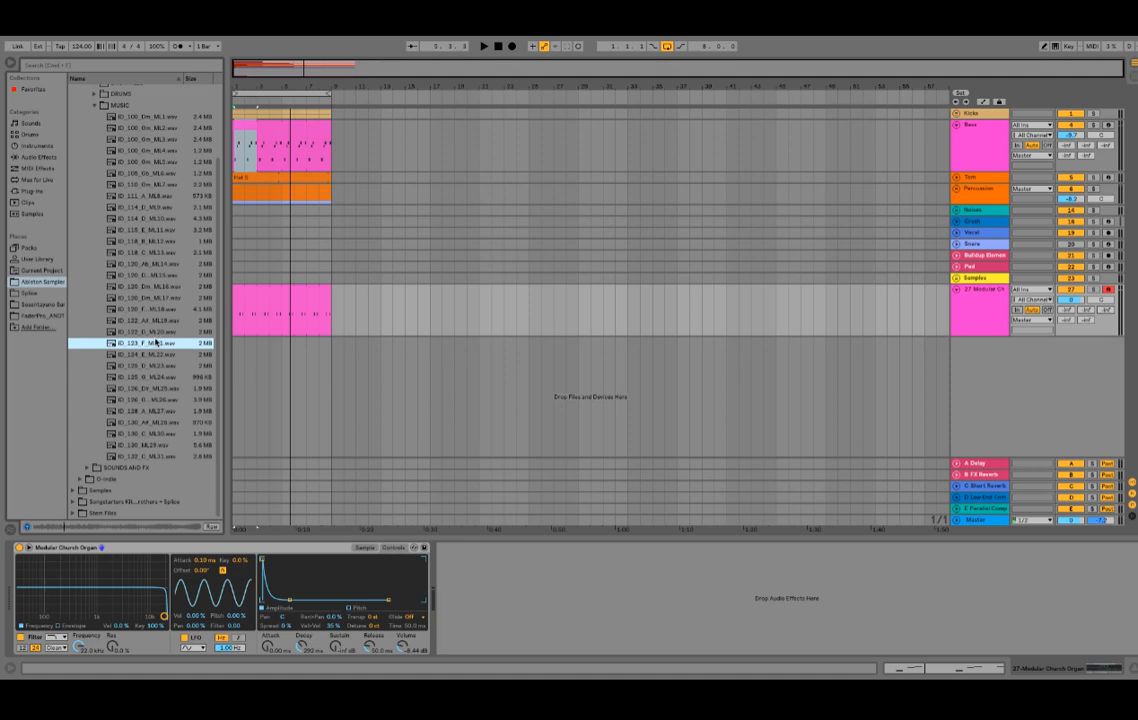
pyautogui.click(157, 334)
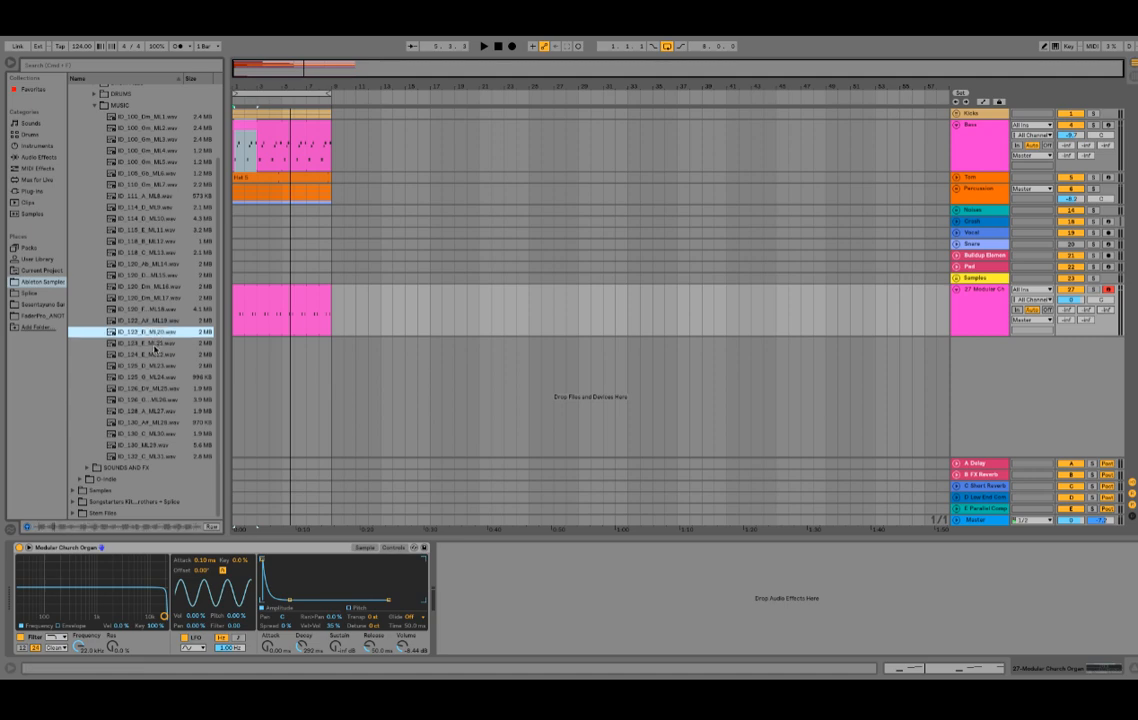
pyautogui.click(143, 343)
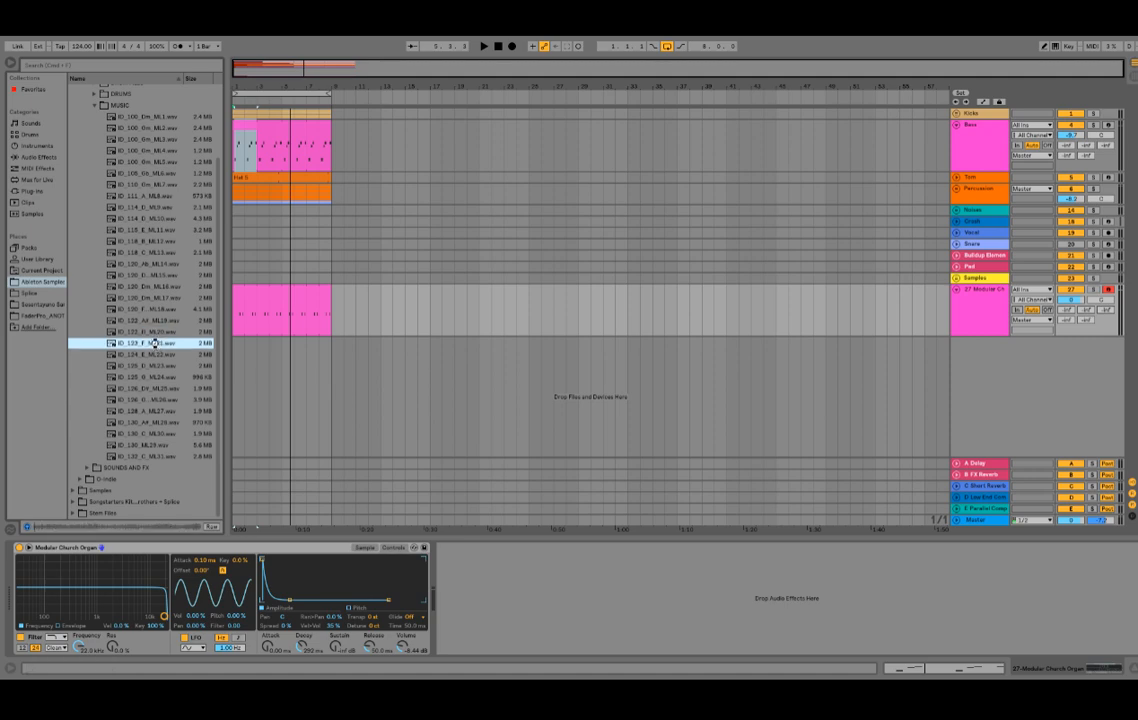
# - Duplicate the Modular Church Organ track with its clip and load ID_123_F_ML21.wav into the copy's Simpler
pyautogui.doubleClick(160, 343)
pyautogui.hotkey('ctrl', 'z')
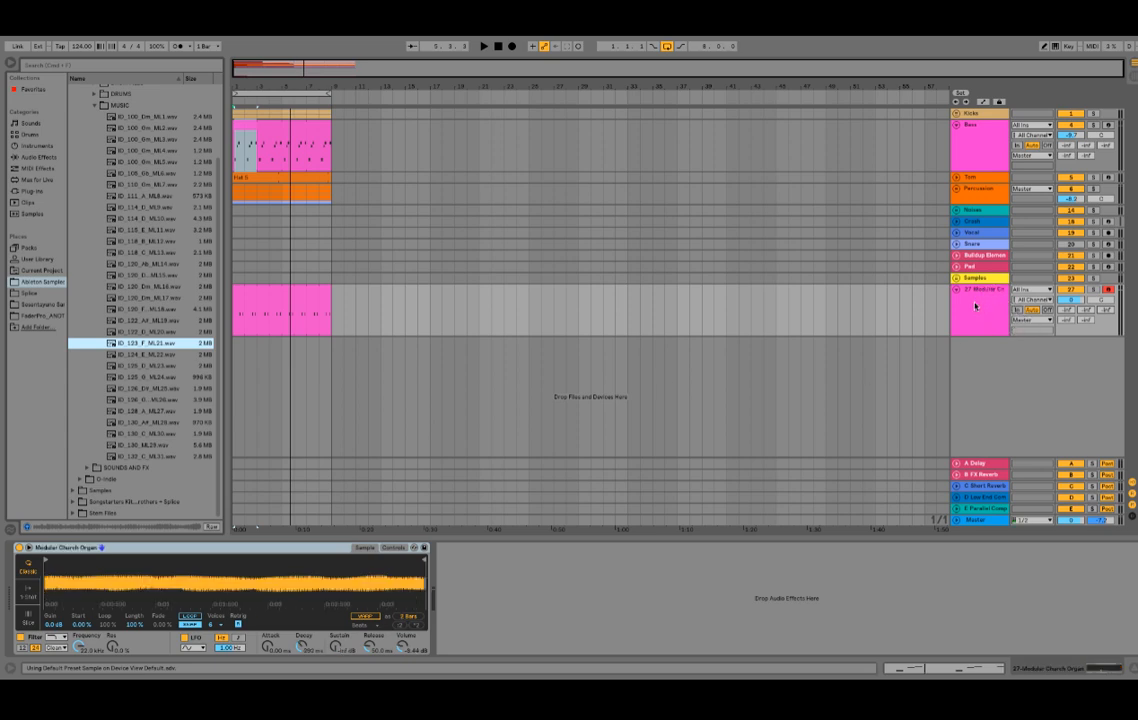
pyautogui.hotkey('ctrl', 'd')
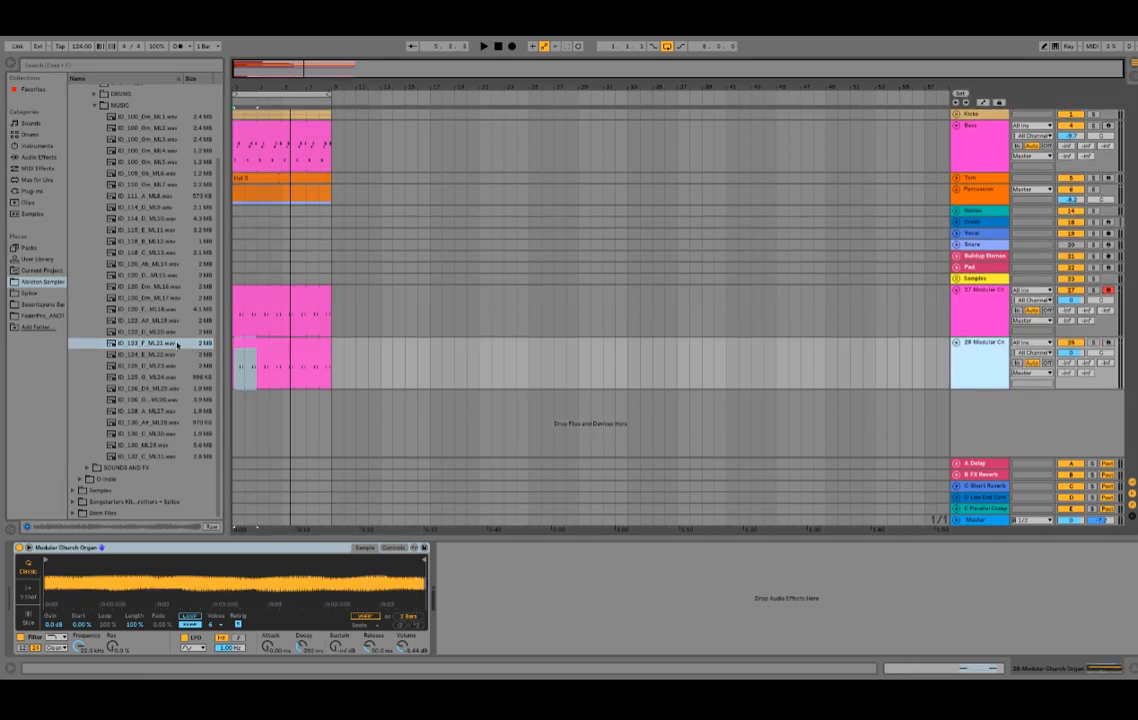
pyautogui.click(178, 345)
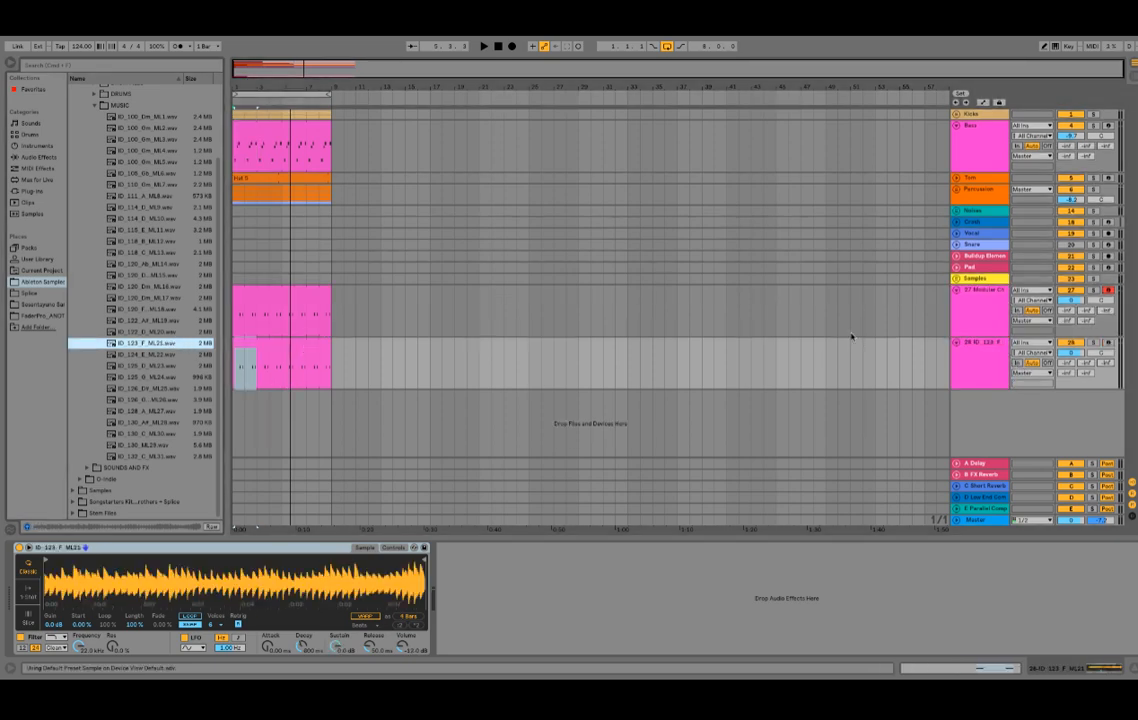
# - Move the two notes of the duplicated track's clip earlier, to positions 1.1.3 and 1.2.3, while playing back the loop
pyautogui.press('space')
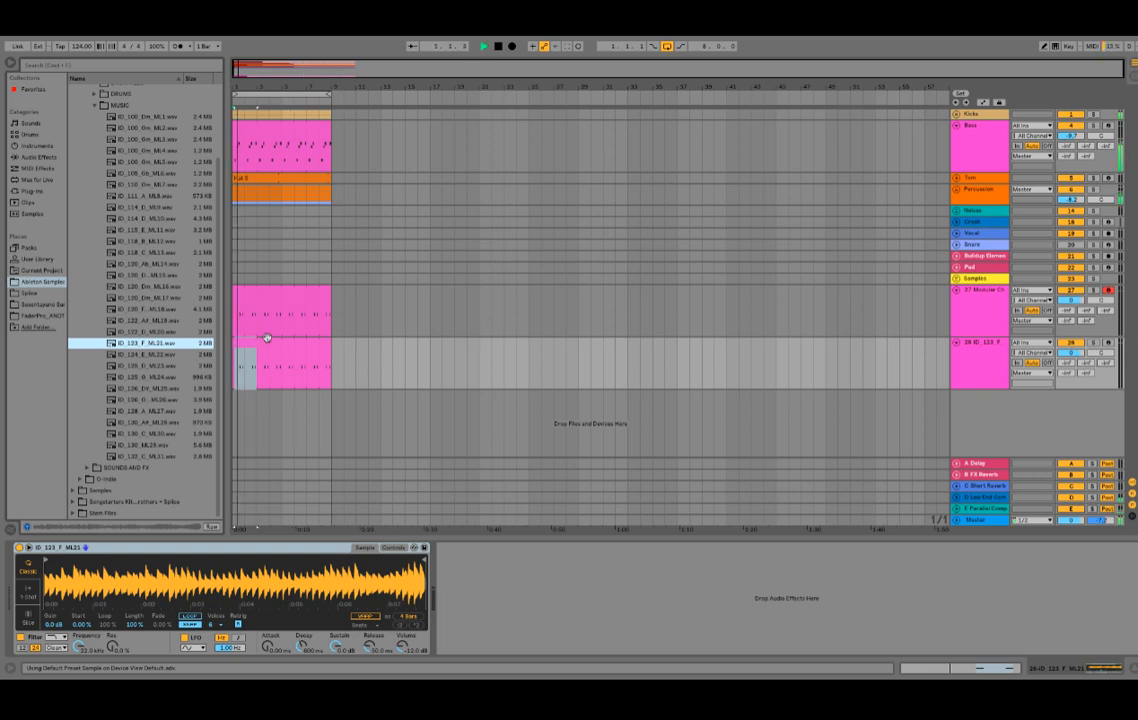
pyautogui.click(264, 346)
pyautogui.press('space')
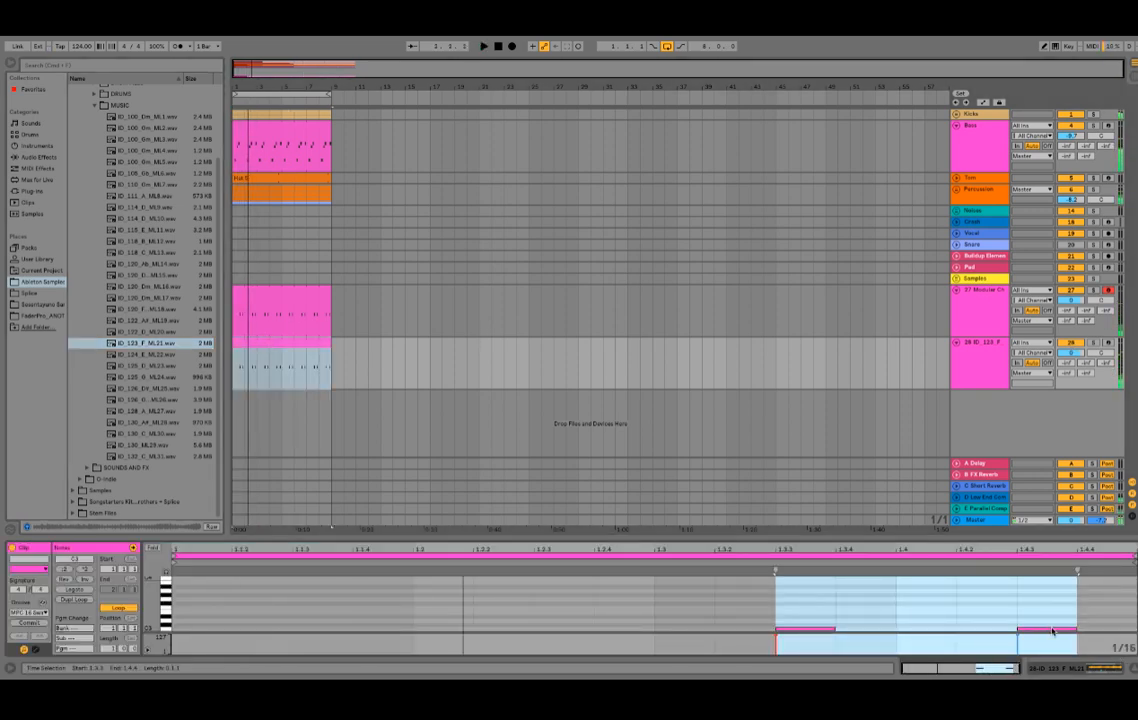
pyautogui.moveTo(1059, 616); pyautogui.dragTo(426, 645)
pyautogui.press('space')
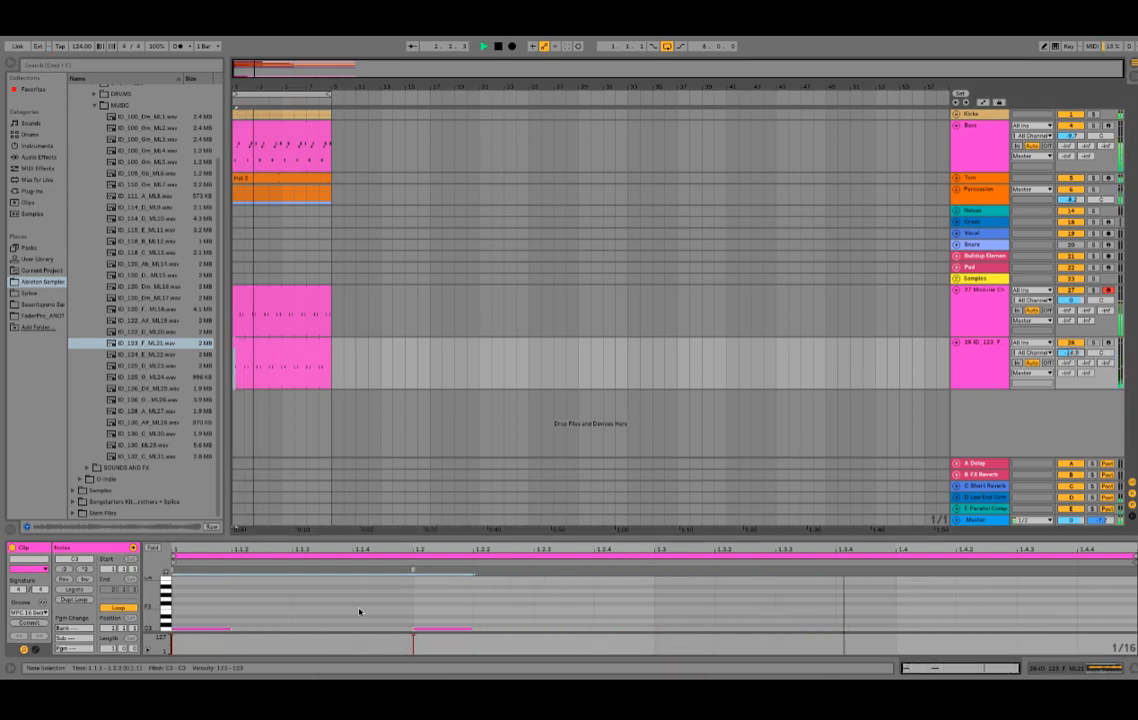
pyautogui.moveTo(191, 618); pyautogui.dragTo(510, 672)
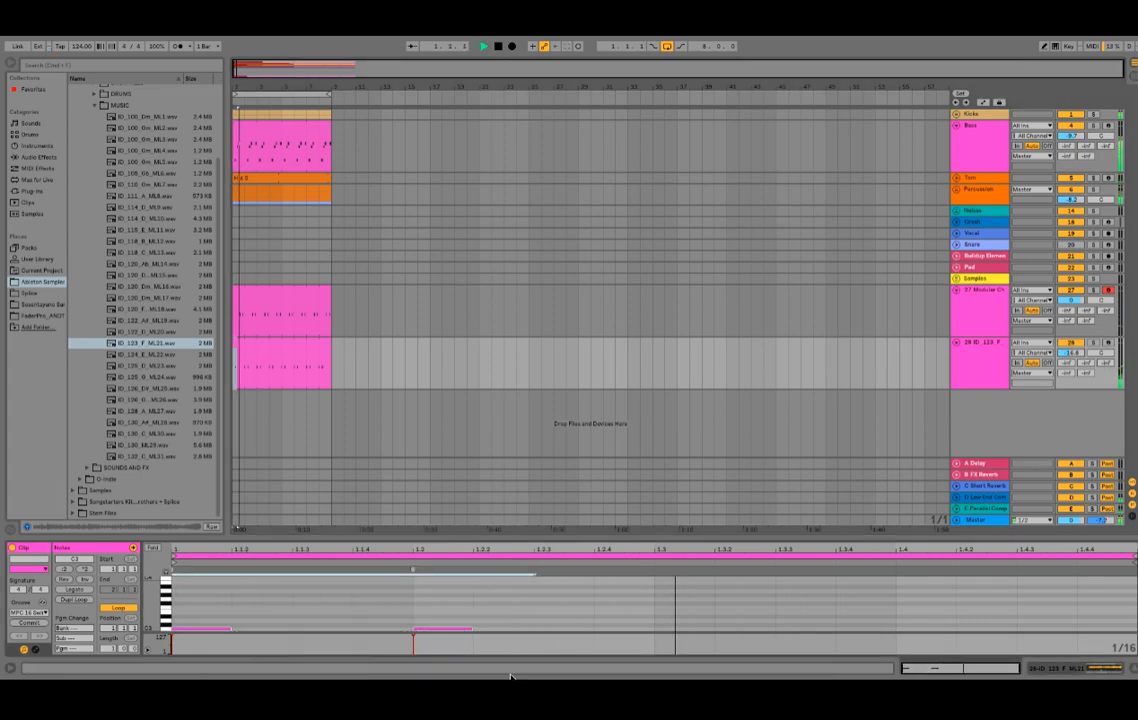
pyautogui.press('Right')
pyautogui.press('Right')
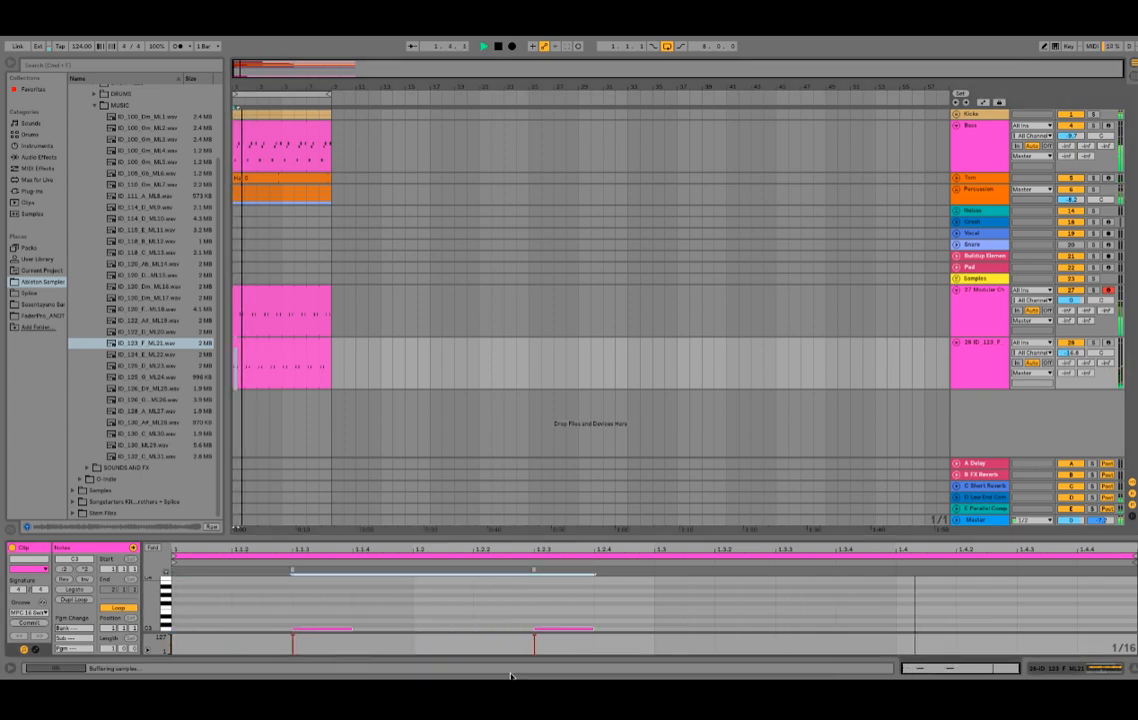
# - Set the ID_123_F_ML21 Simpler's amplitude envelope to -inf dB sustain and about 1.73 s decay, and play back the result
pyautogui.doubleClick(1006, 352)
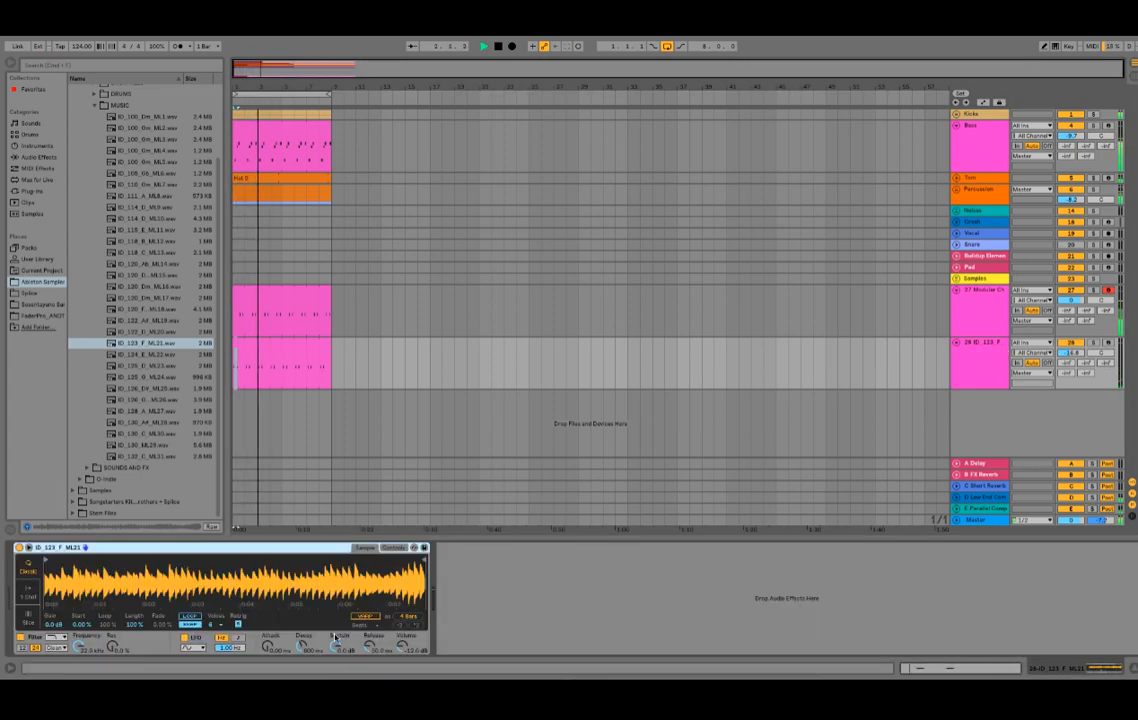
pyautogui.click(393, 548)
pyautogui.moveTo(296, 557); pyautogui.dragTo(300, 600)
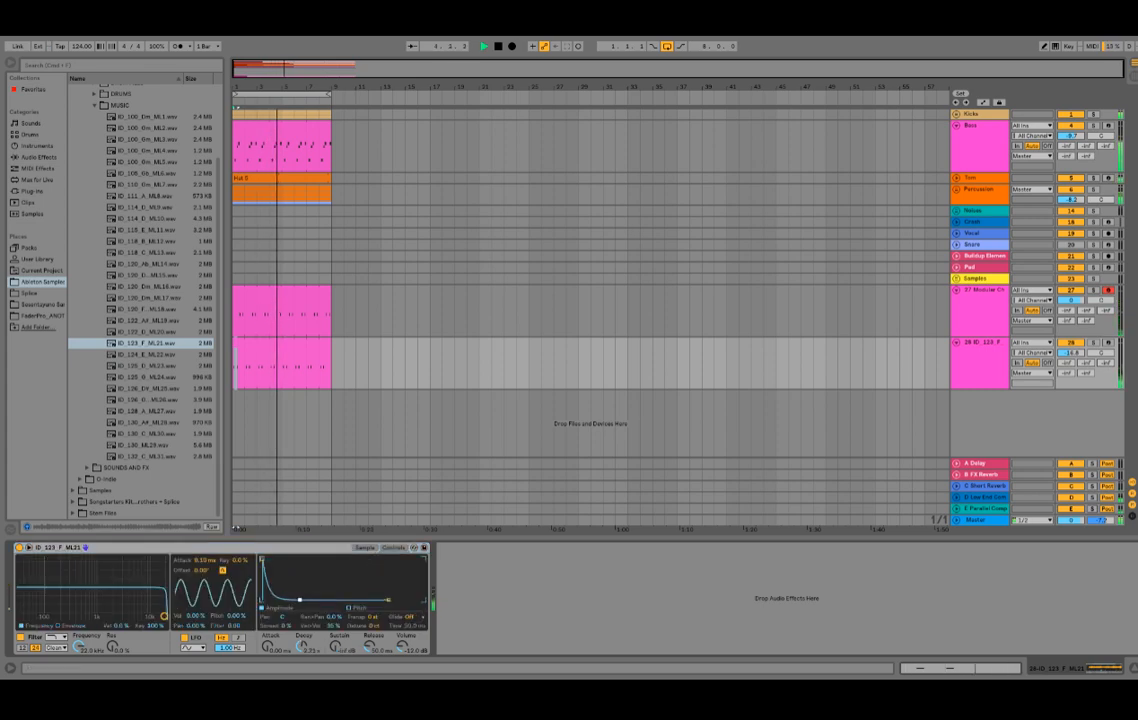
pyautogui.press('space')
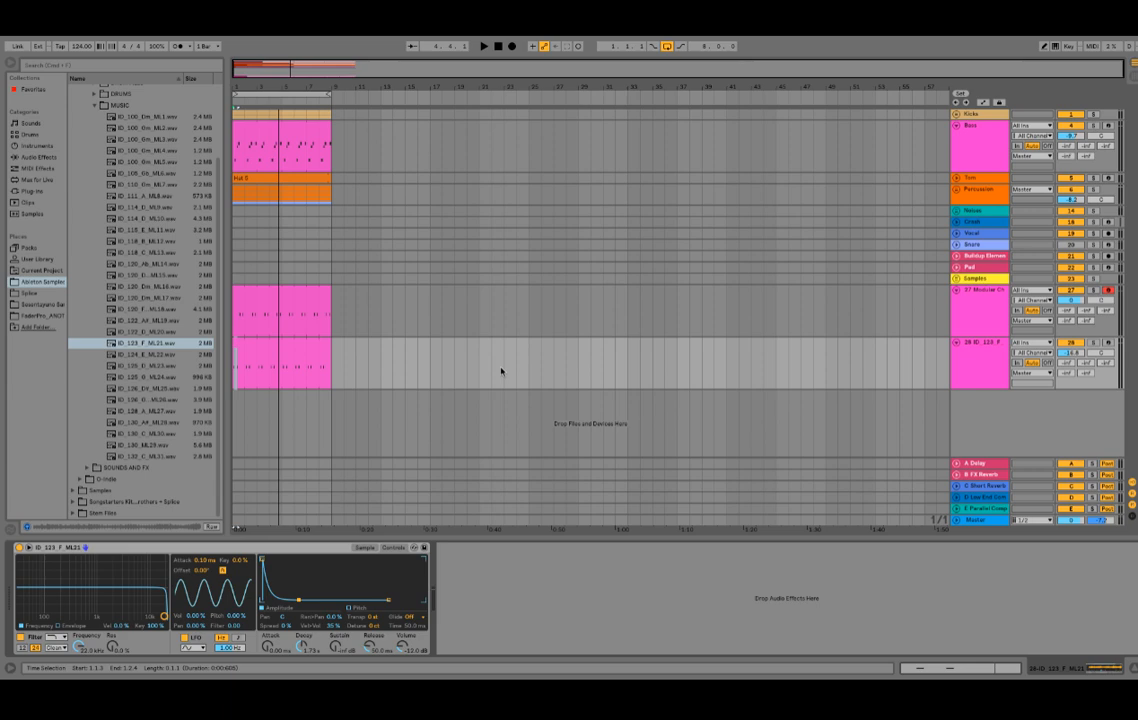
pyautogui.press('space')
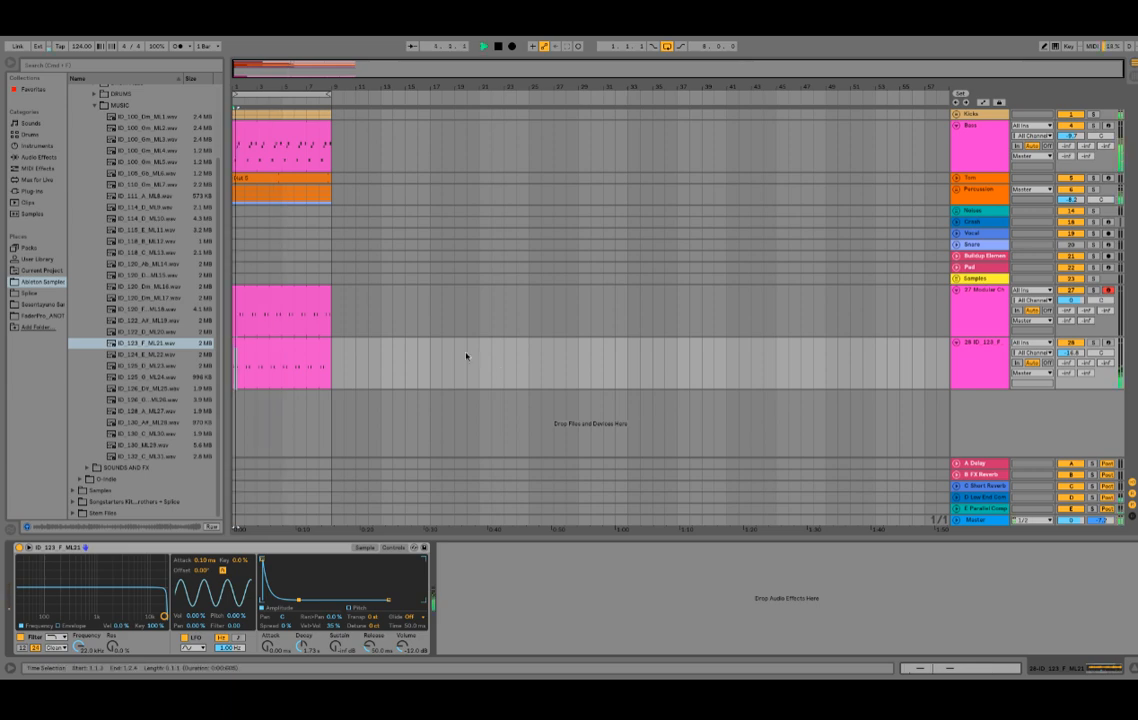
pyautogui.press('space')
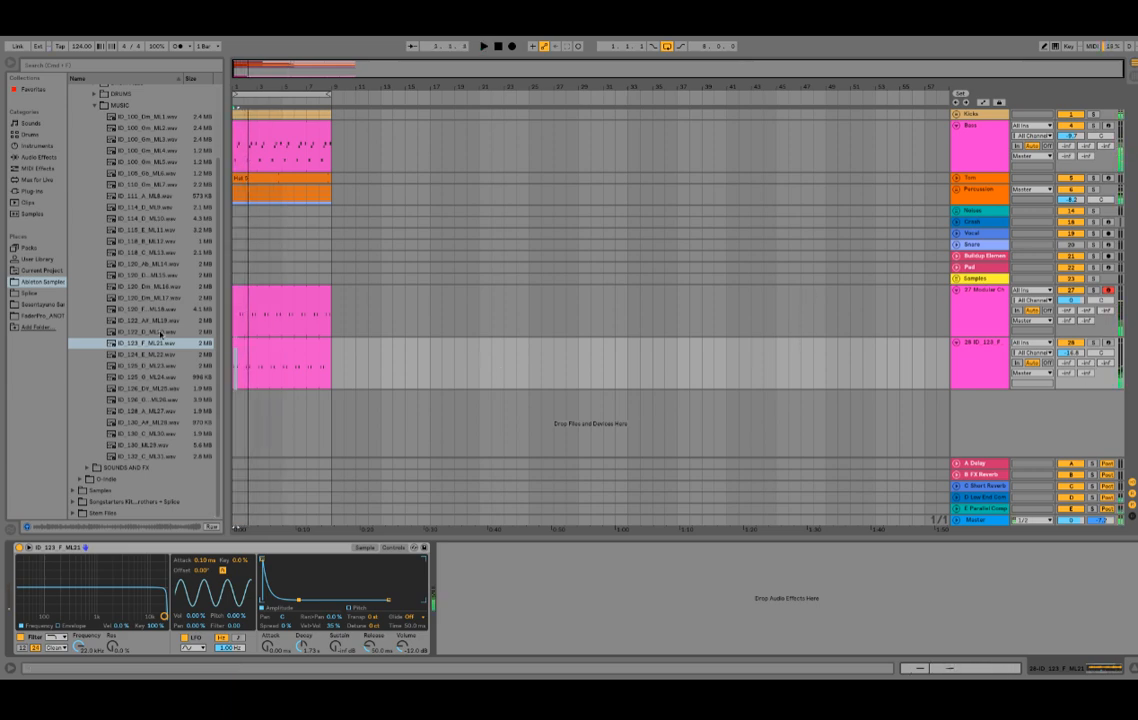
# - Audition the loops in the MUSIC folder from ML22 up through ML15
pyautogui.click(163, 354)
pyautogui.press('Up')
pyautogui.press('Up')
pyautogui.press('Up')
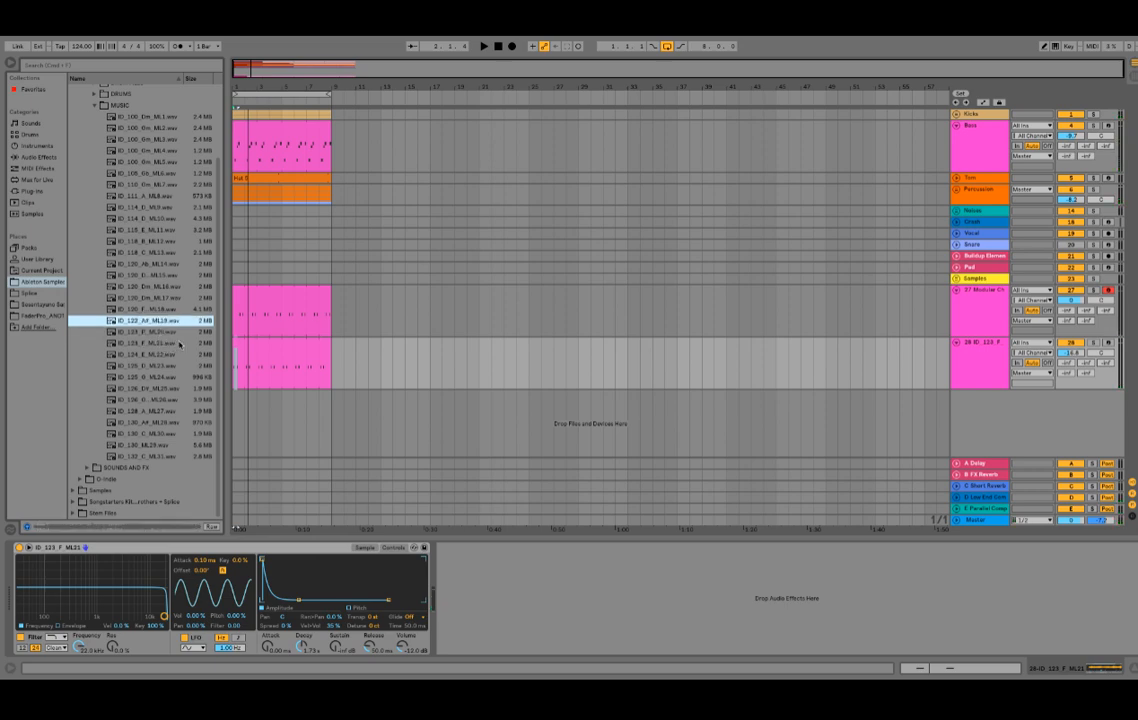
pyautogui.press('Up')
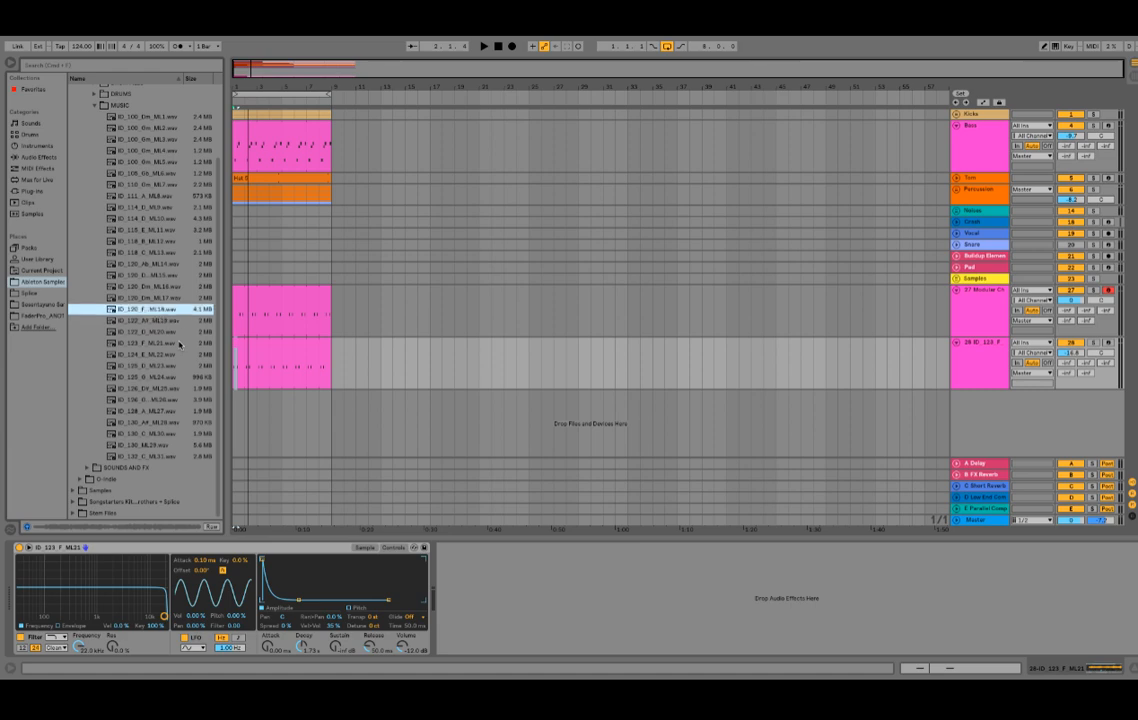
pyautogui.press('Up')
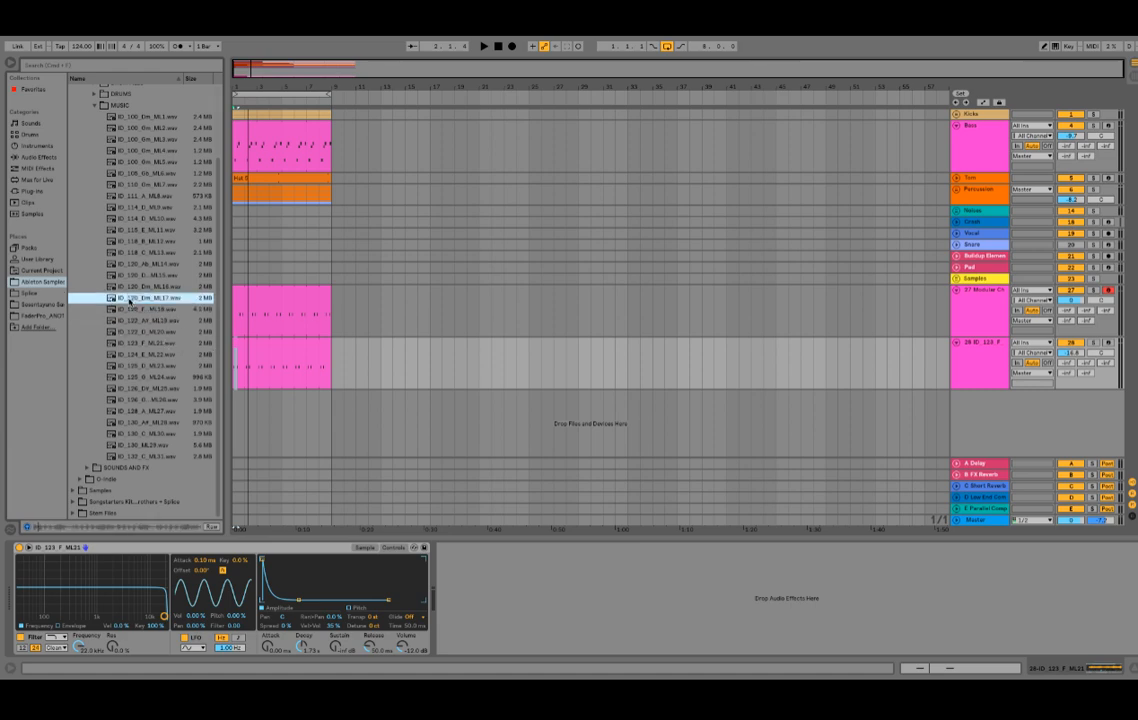
pyautogui.press('Up')
pyautogui.press('Up')
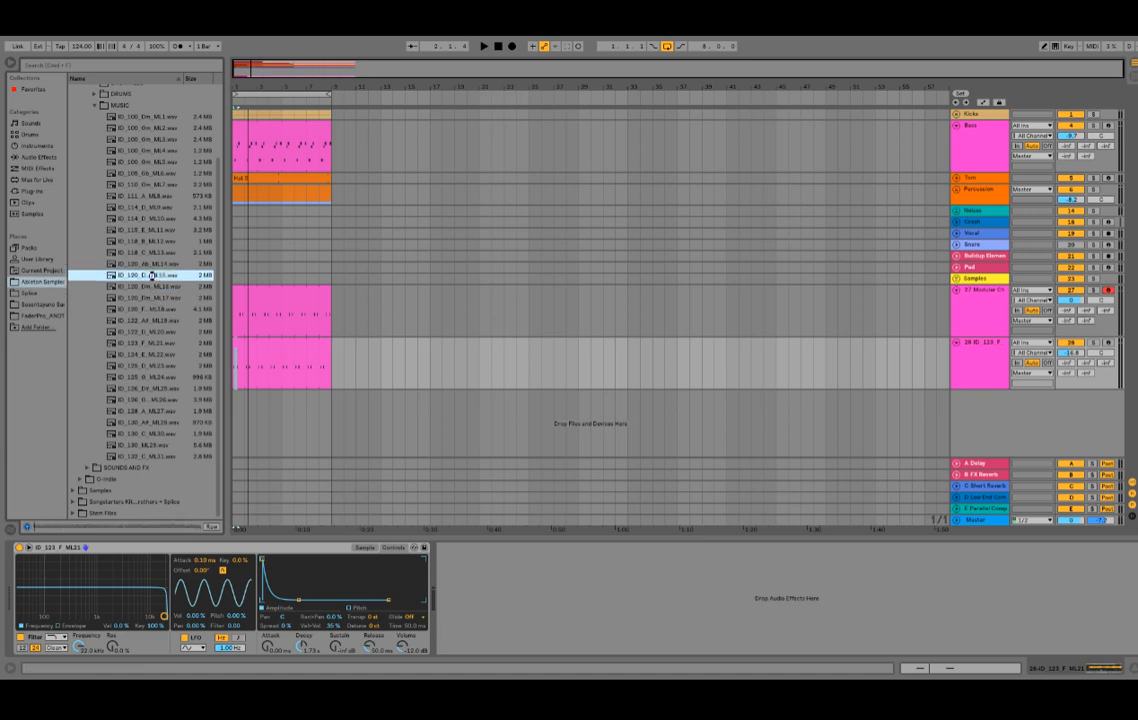
# - Load the ID_120_D ML15 loop into track 28's Simpler, start playback, and display its sample waveform
pyautogui.press('space')
pyautogui.moveTo(248, 425); pyautogui.dragTo(298, 599)
pyautogui.click(393, 548)
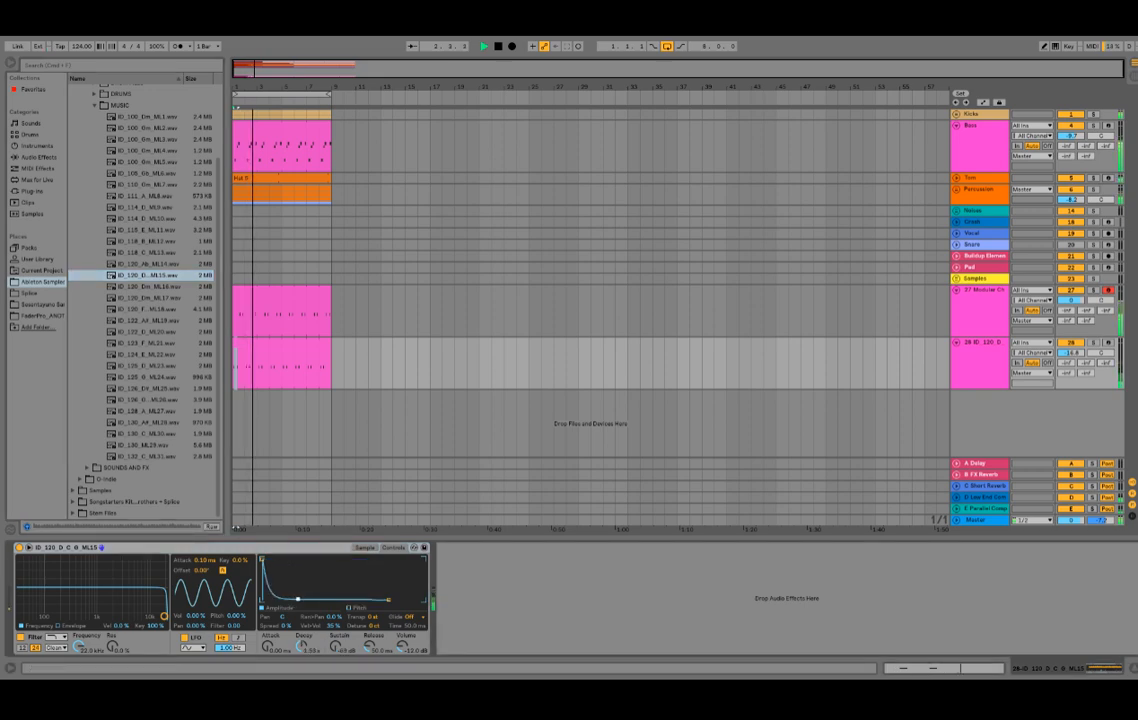
pyautogui.click(364, 547)
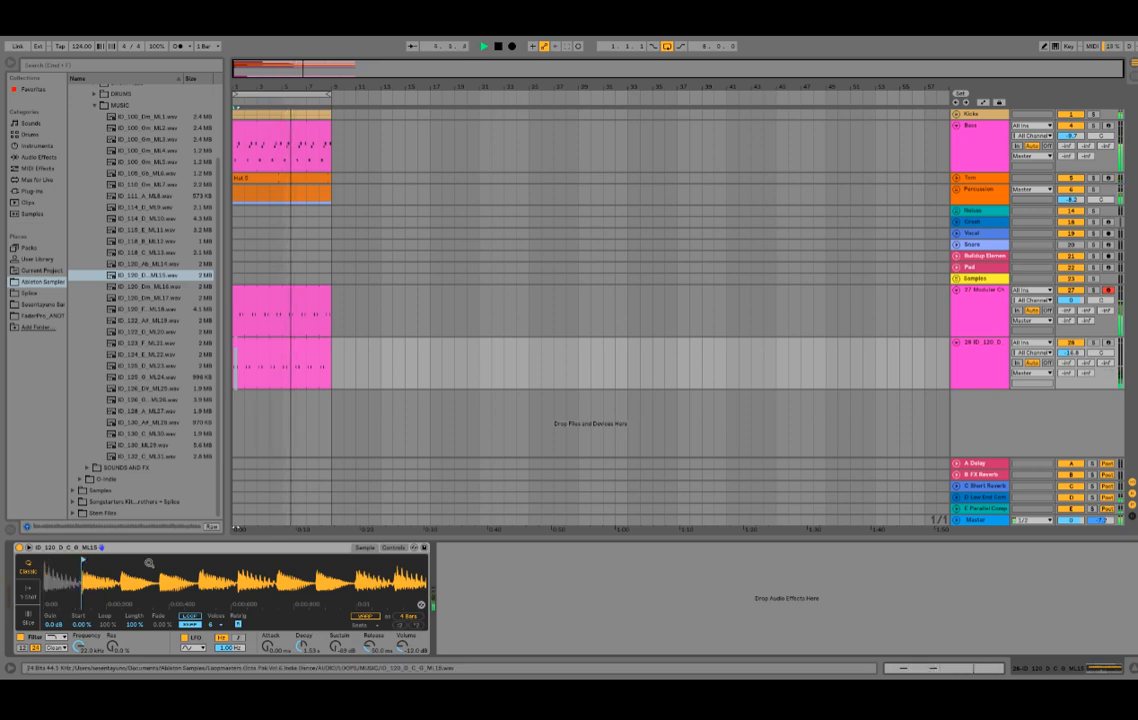
# - Shorten the Simpler's amplitude decay on track 28 and raise the track volume to about -1.5 dB
pyautogui.click(393, 547)
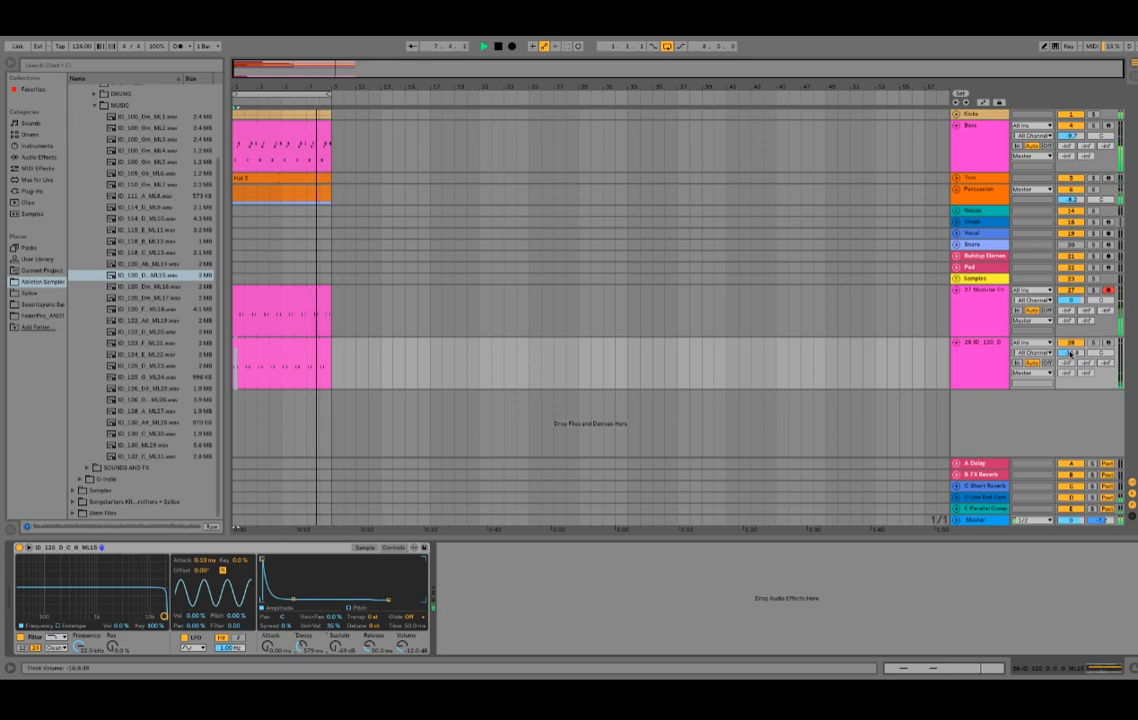
pyautogui.moveTo(1071, 353); pyautogui.dragTo(1071, 344)
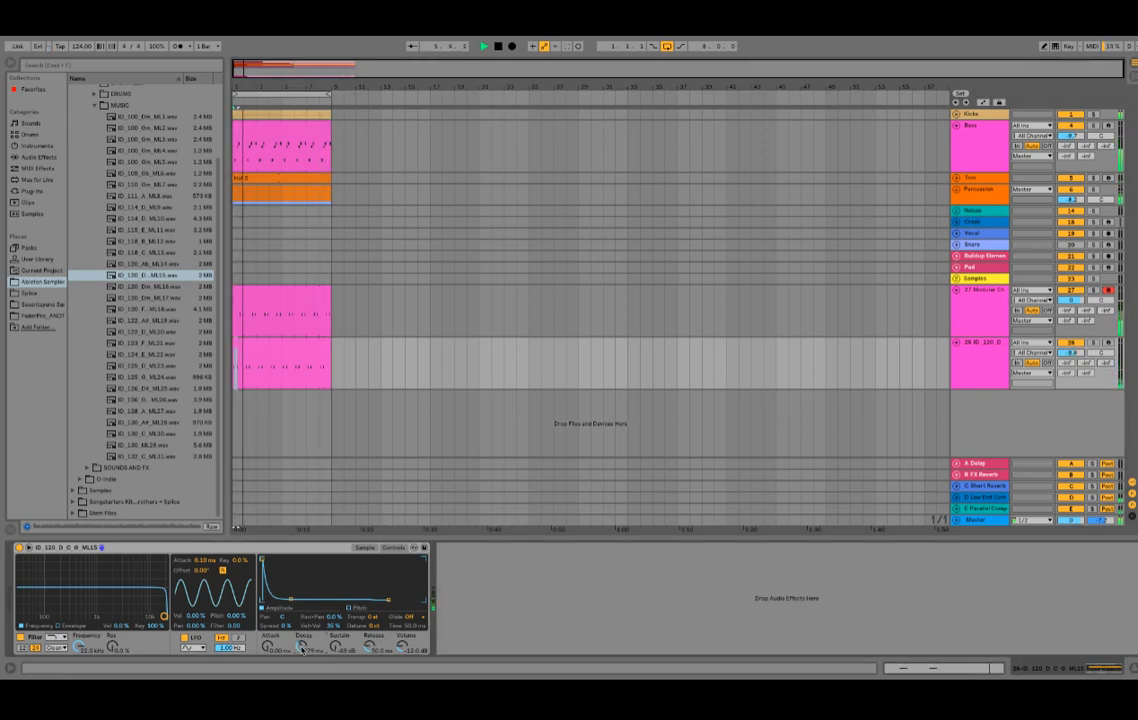
pyautogui.moveTo(1079, 355); pyautogui.dragTo(1079, 350)
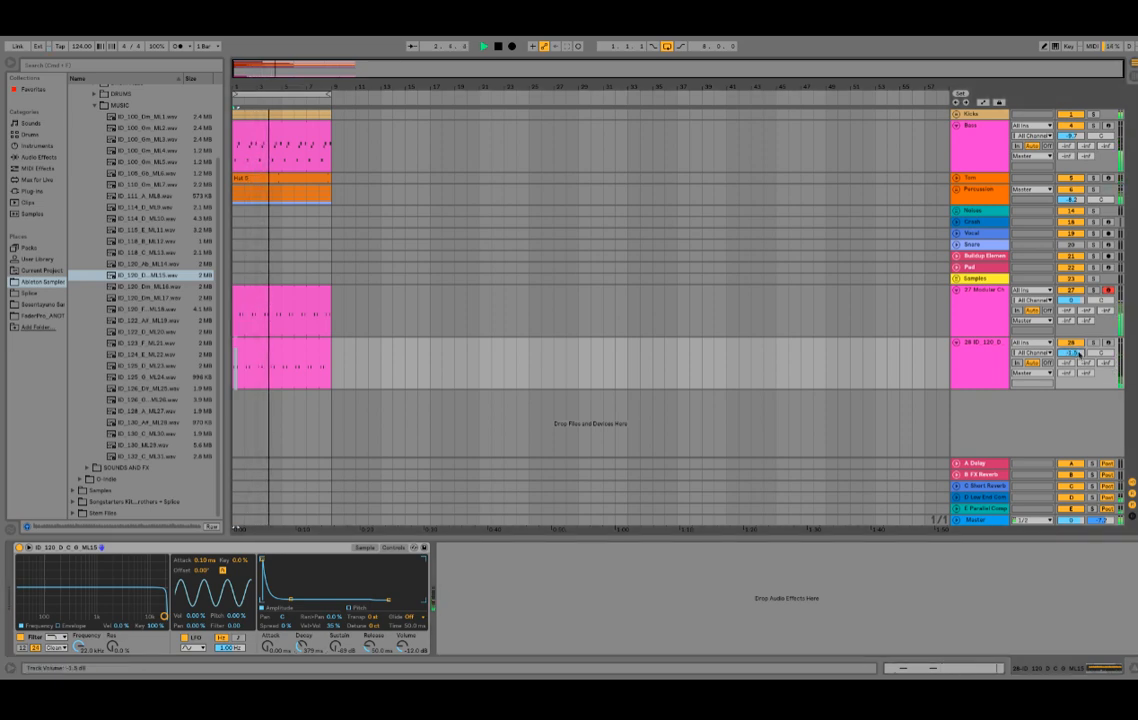
# - In track 28's MIDI clip, shift both notes one sixteenth later, then move the second note back to 1.2.3
pyautogui.click(300, 350)
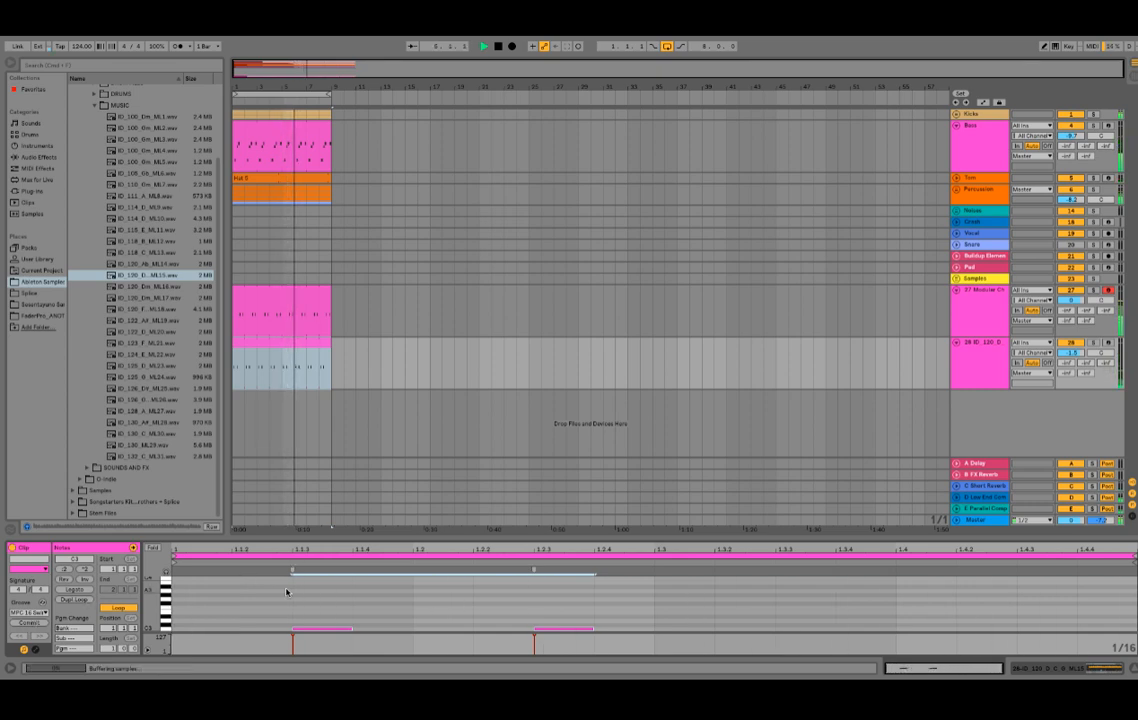
pyautogui.moveTo(287, 592); pyautogui.dragTo(925, 630)
pyautogui.press('Right')
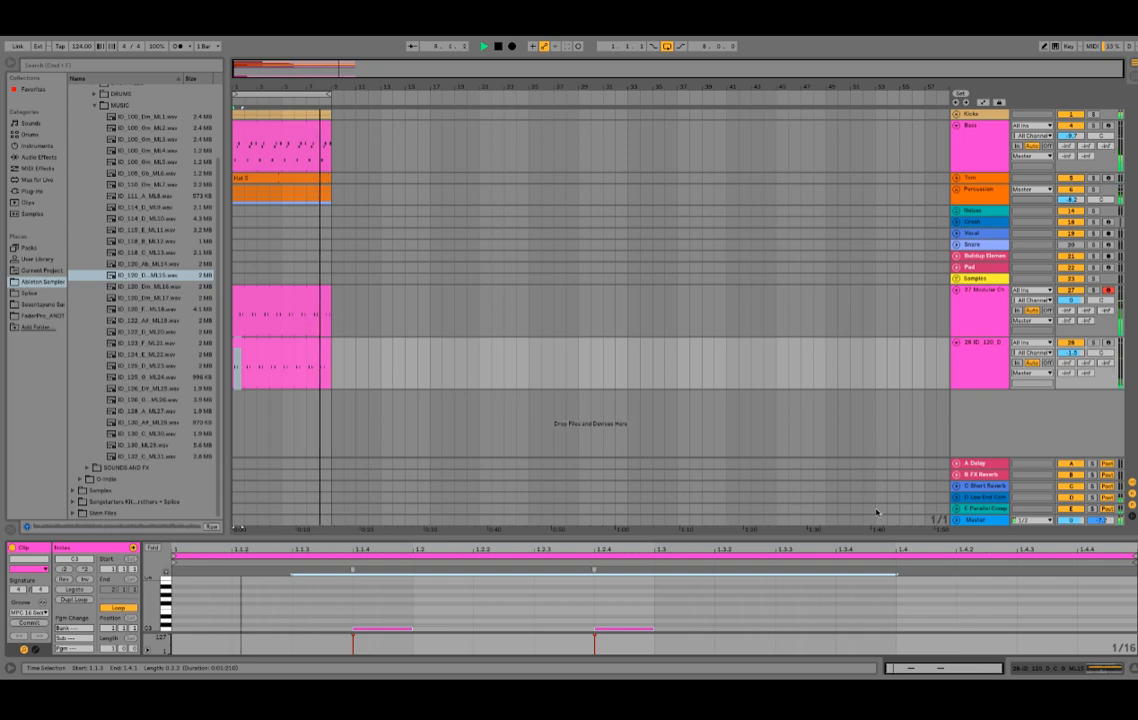
pyautogui.click(642, 629)
pyautogui.press('Left')
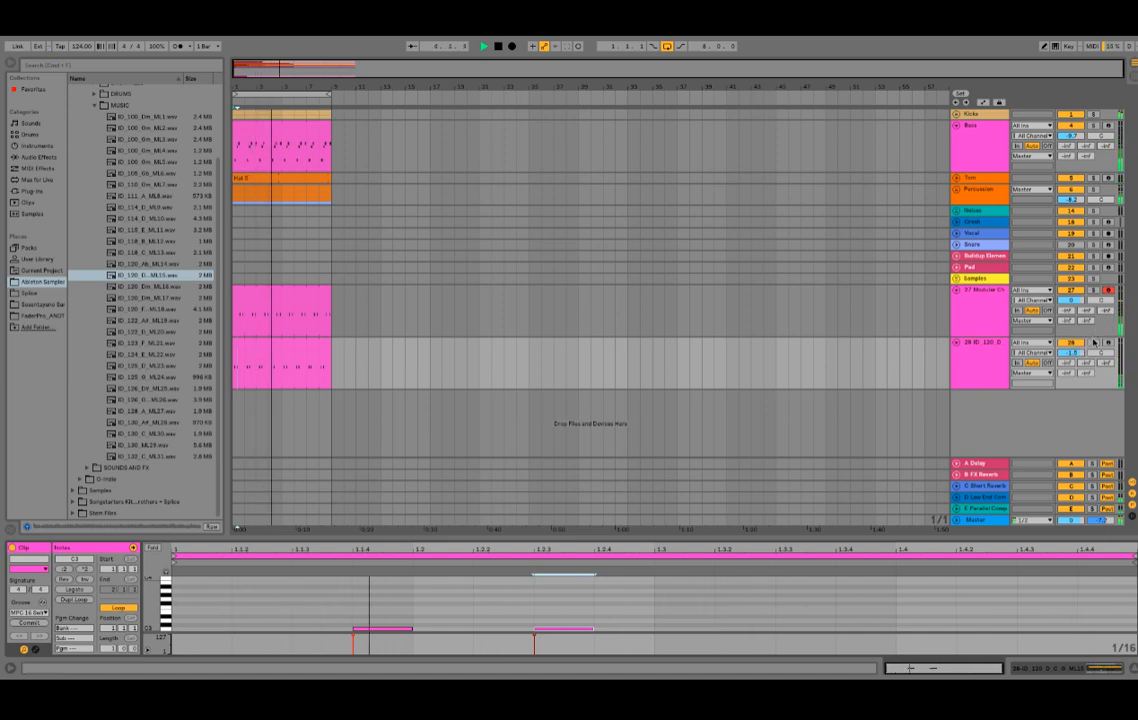
# - Show track 28's Simpler, stop playback, and audition the MUSIC loops from ML16 up through ML13
pyautogui.click(993, 362)
pyautogui.doubleClick(993, 362)
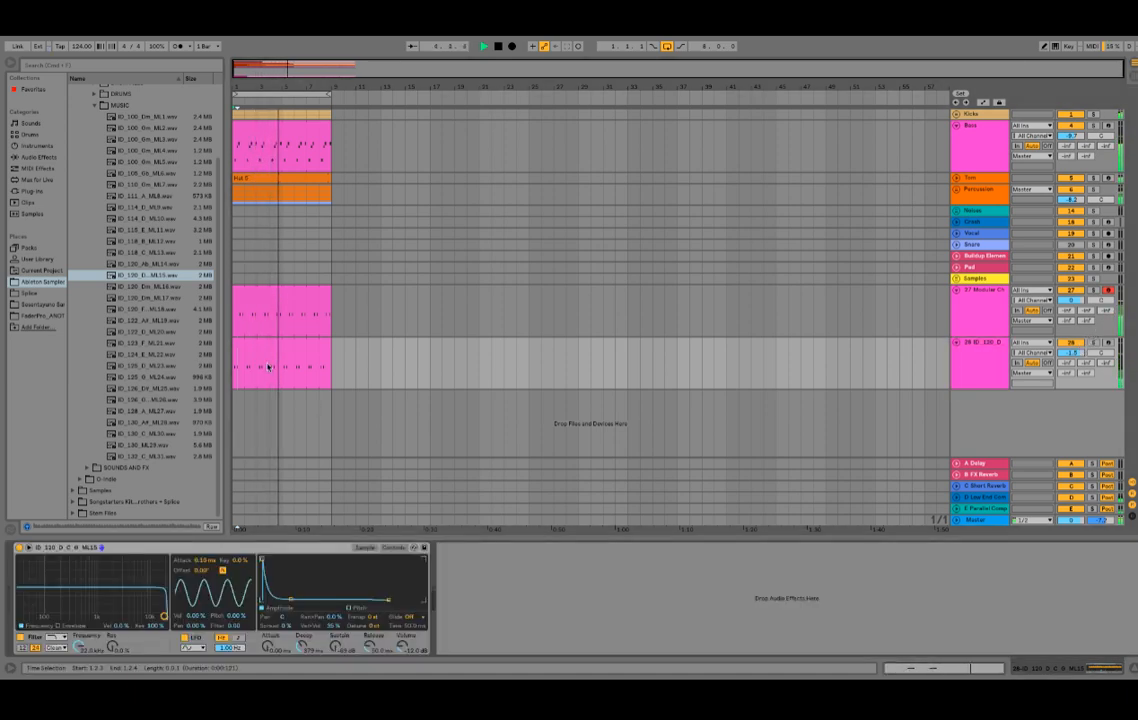
pyautogui.click(155, 287)
pyautogui.press('space')
pyautogui.press('Up')
pyautogui.press('Up')
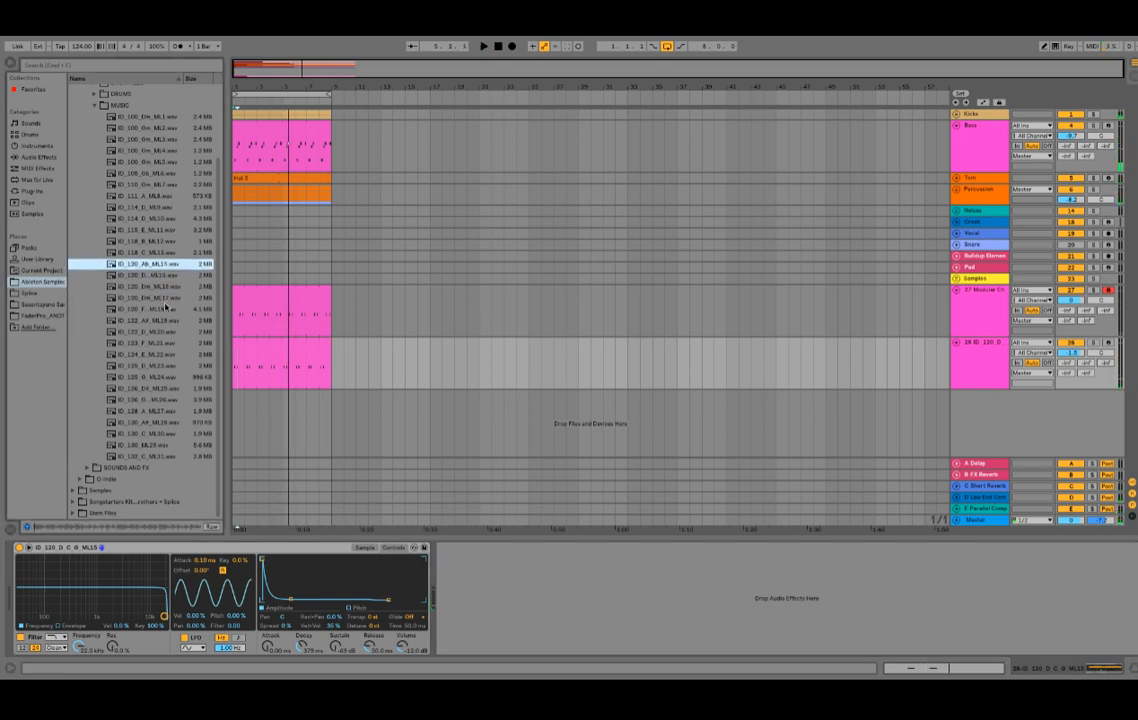
pyautogui.press('Up')
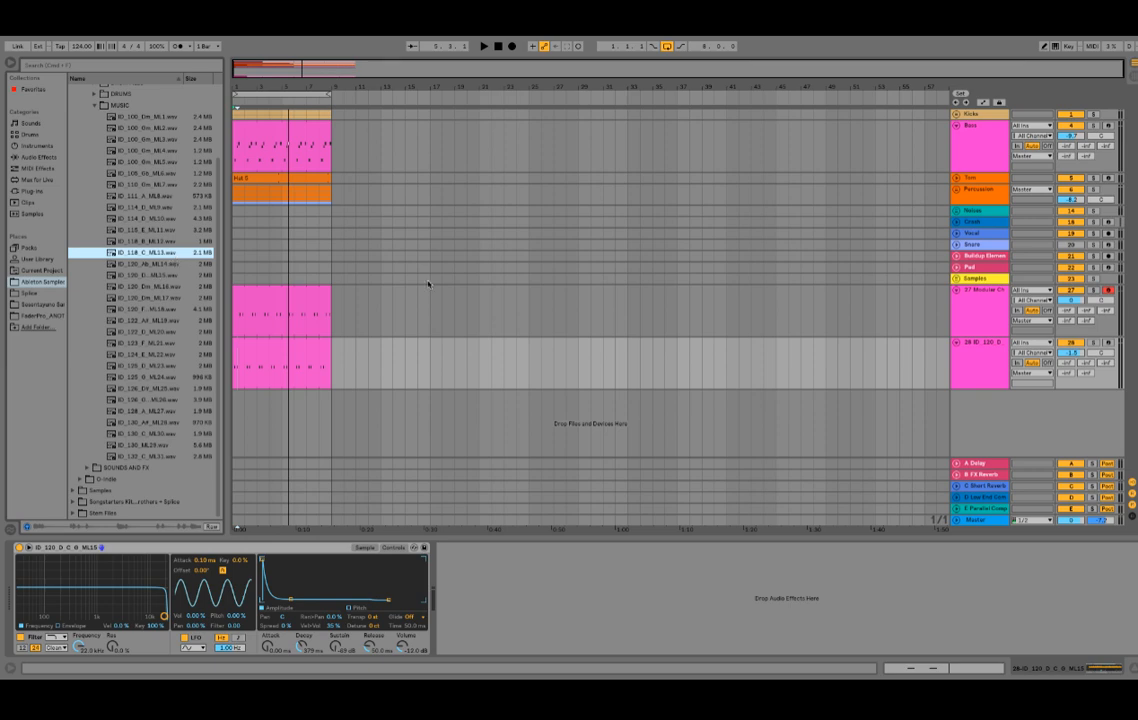
# - Fold track 28 and place ID_118_C_ML13.wav at bar 1 on a new audio track below it
pyautogui.click(956, 342)
pyautogui.press('Down')
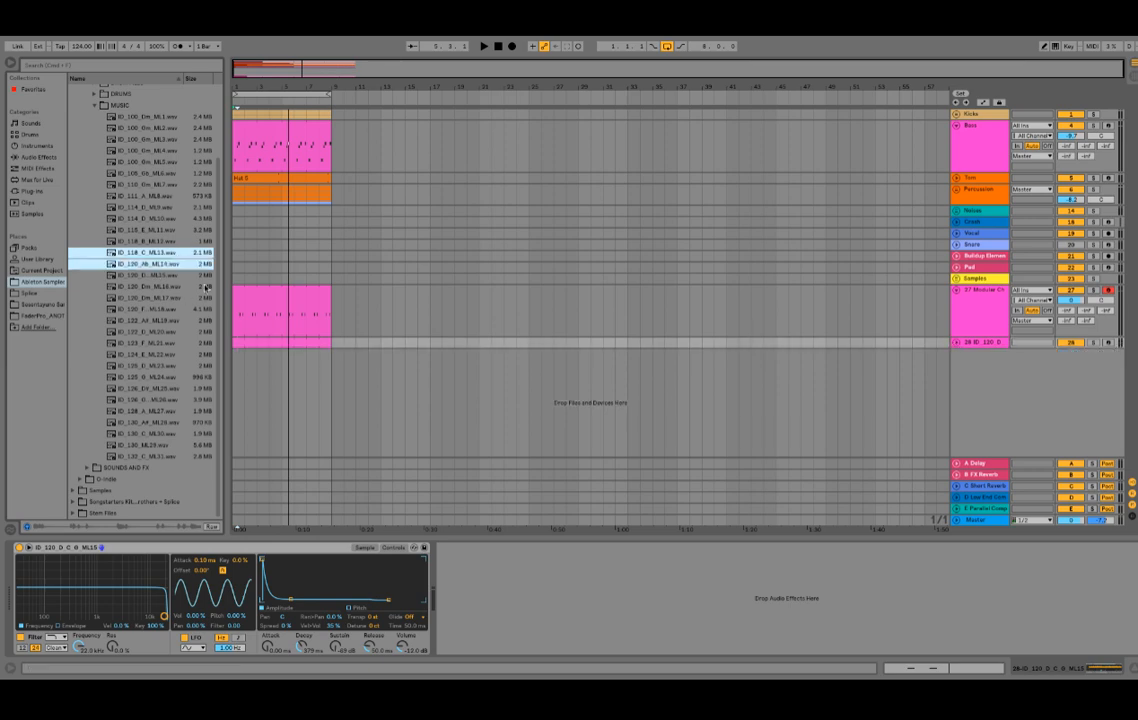
pyautogui.moveTo(205, 288); pyautogui.dragTo(236, 368)
pyautogui.click(138, 254)
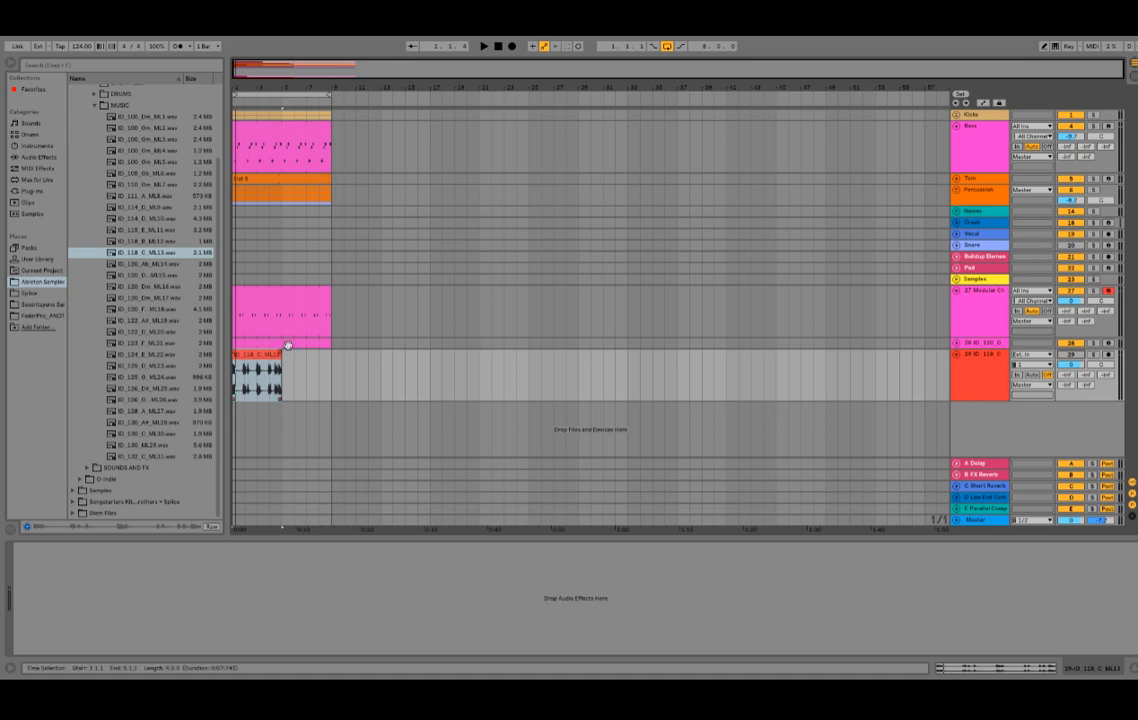
# - Select the Modular Church Organ track's clip, play the arrangement briefly, and solo track 28
pyautogui.click(292, 305)
pyautogui.press('space')
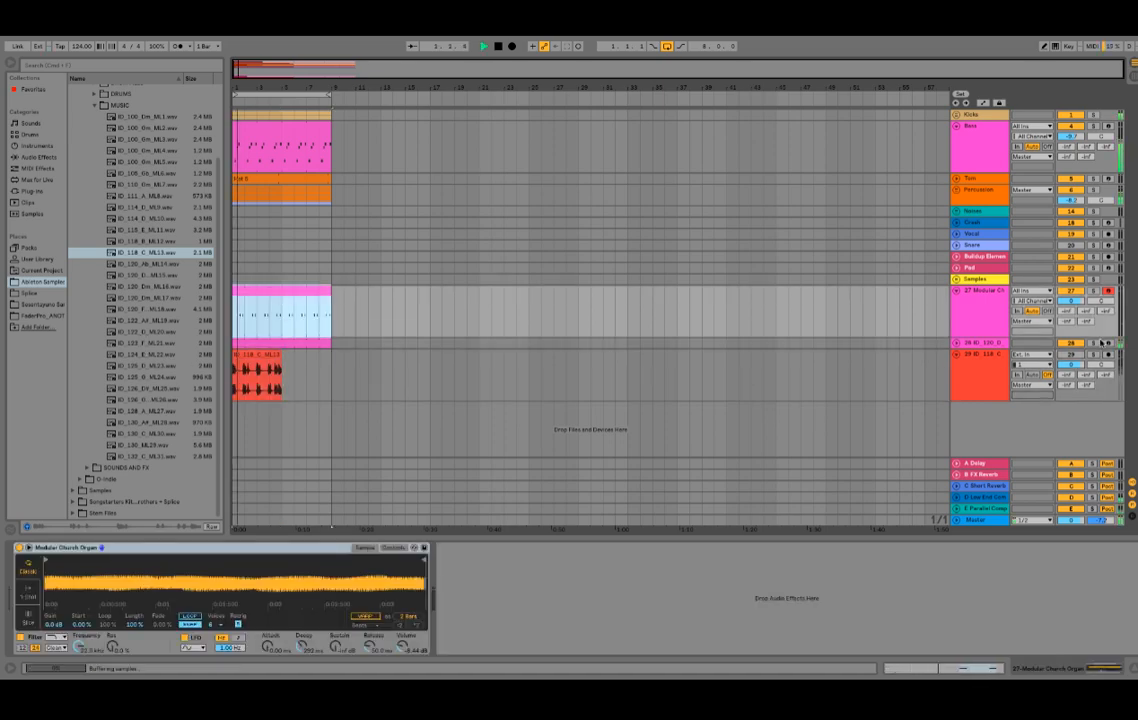
pyautogui.click(1094, 343)
pyautogui.press('space')
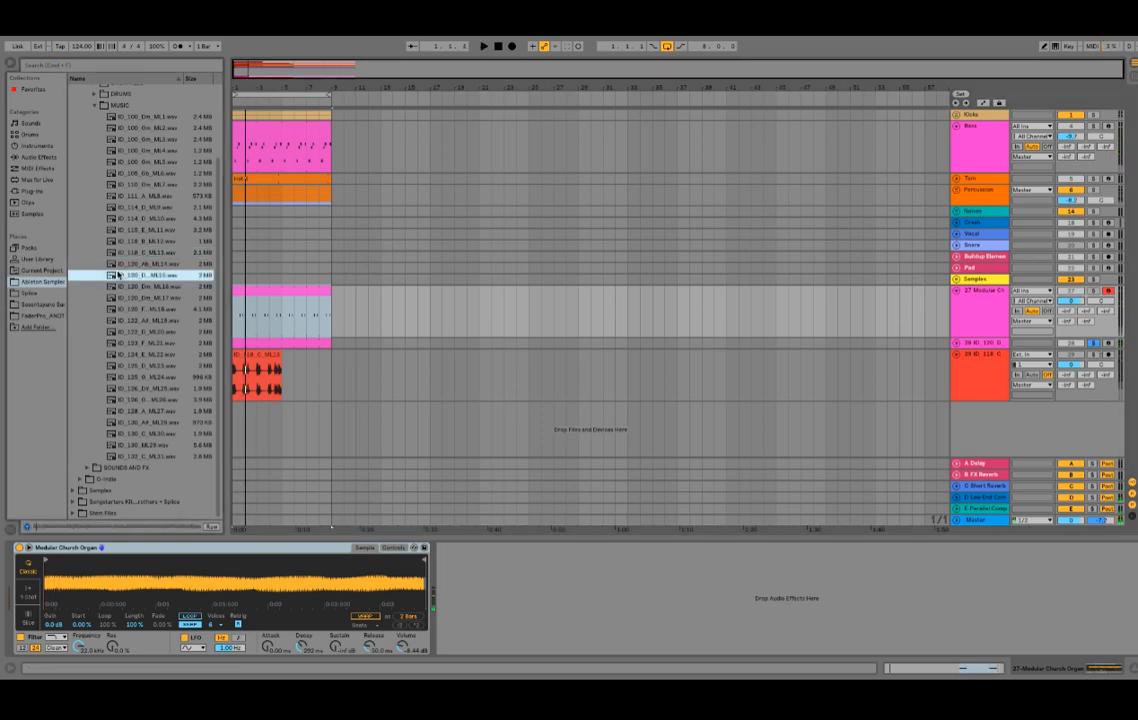
# - Audition more loops in the MUSIC folder up to ID_114_D_ML9.wav
pyautogui.press('Up')
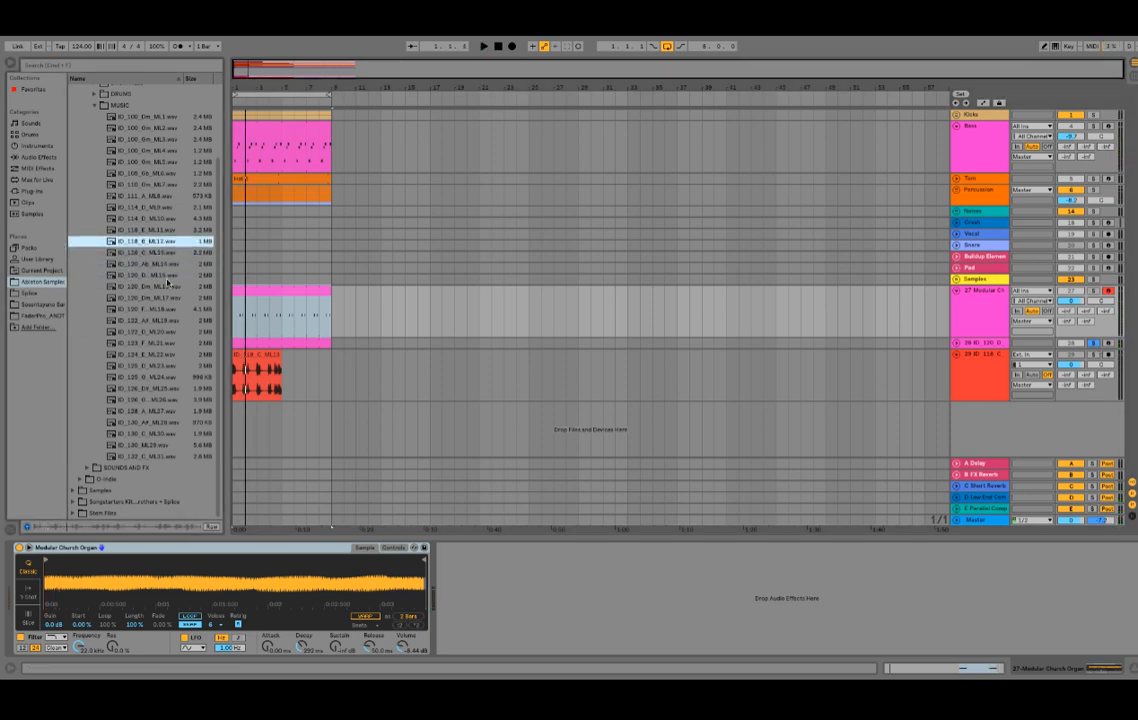
pyautogui.press('Up')
pyautogui.press('Up')
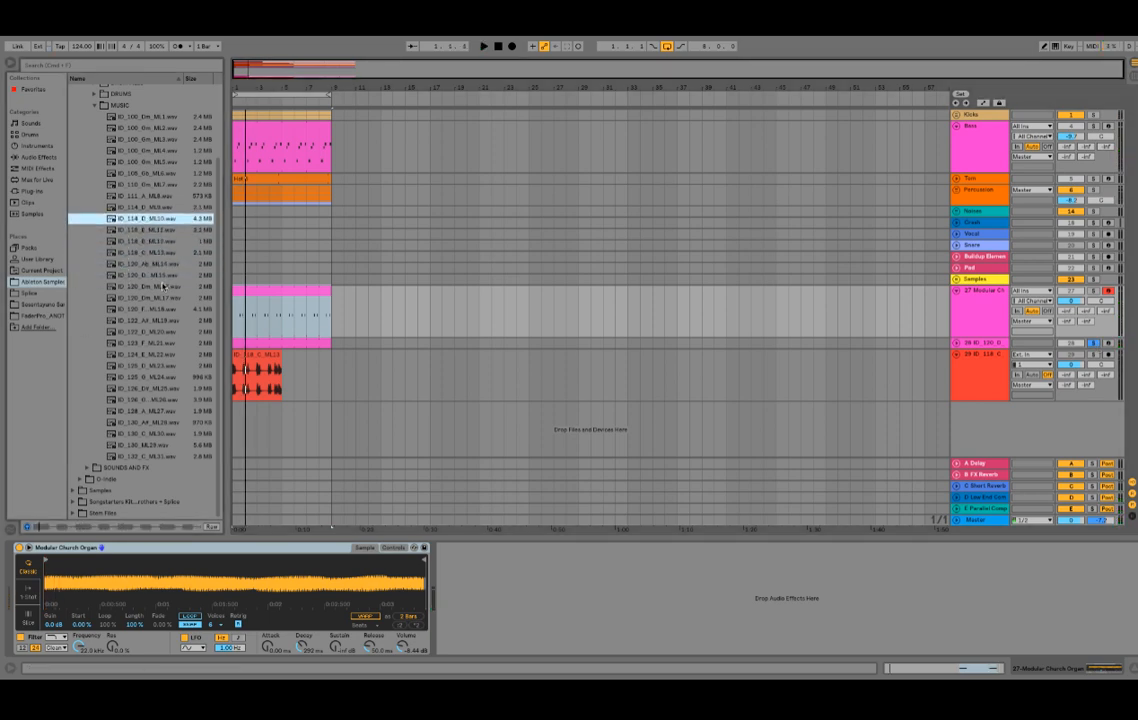
pyautogui.press('Up')
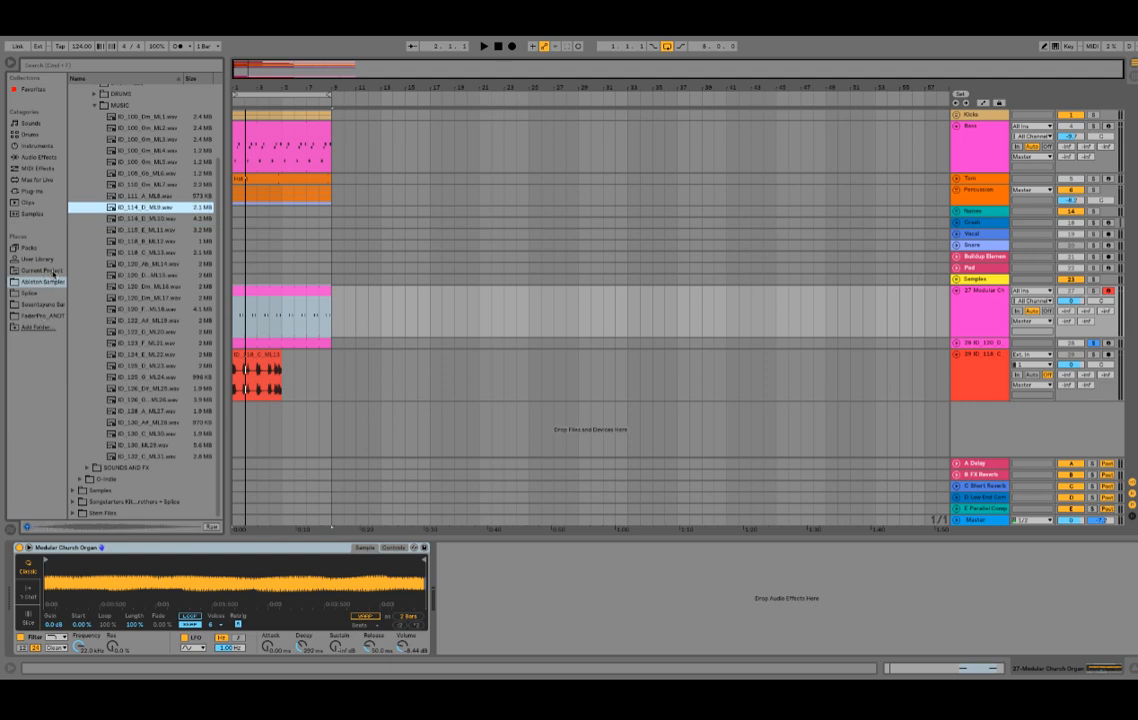
# - Collapse the MUSIC and Loopmasters folders in Ableton Samples and search that location for "organ"
pyautogui.press('super+f')
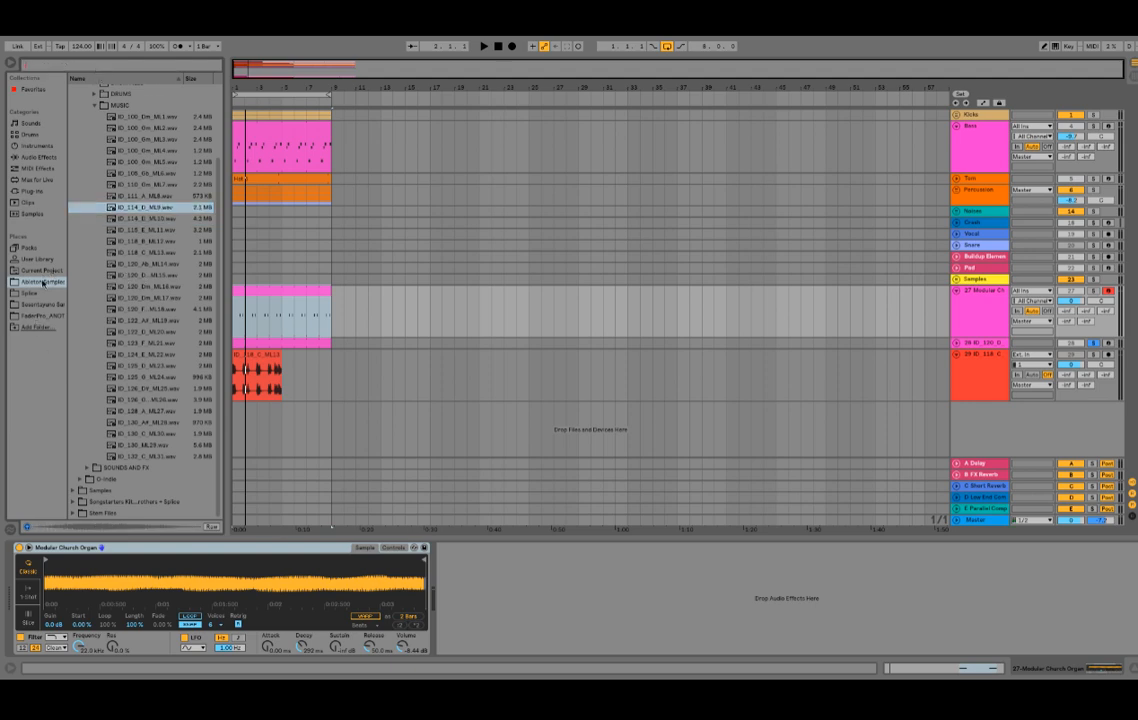
pyautogui.click(42, 282)
pyautogui.click(44, 303)
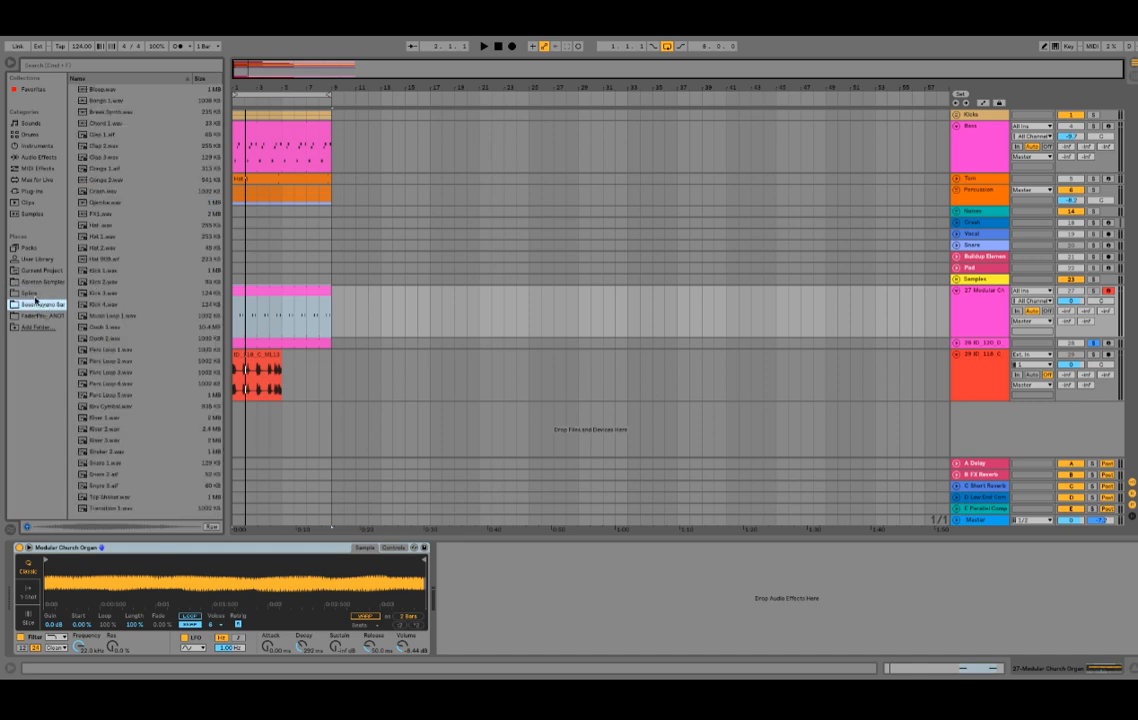
pyautogui.click(46, 282)
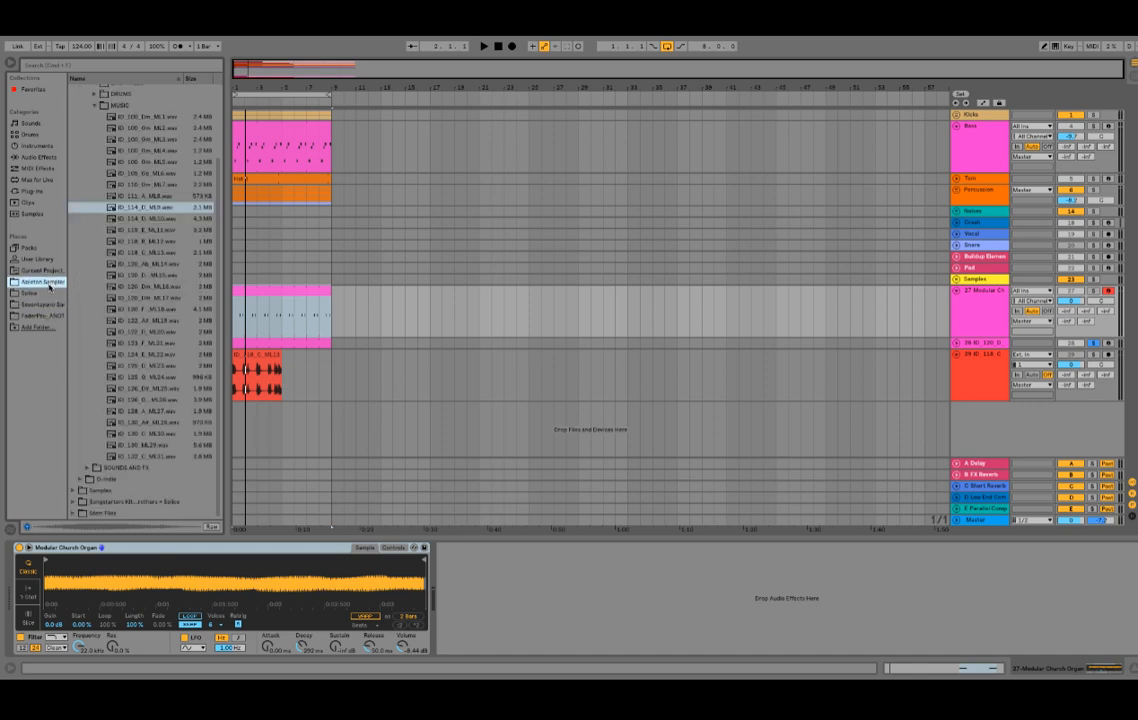
pyautogui.click(96, 105)
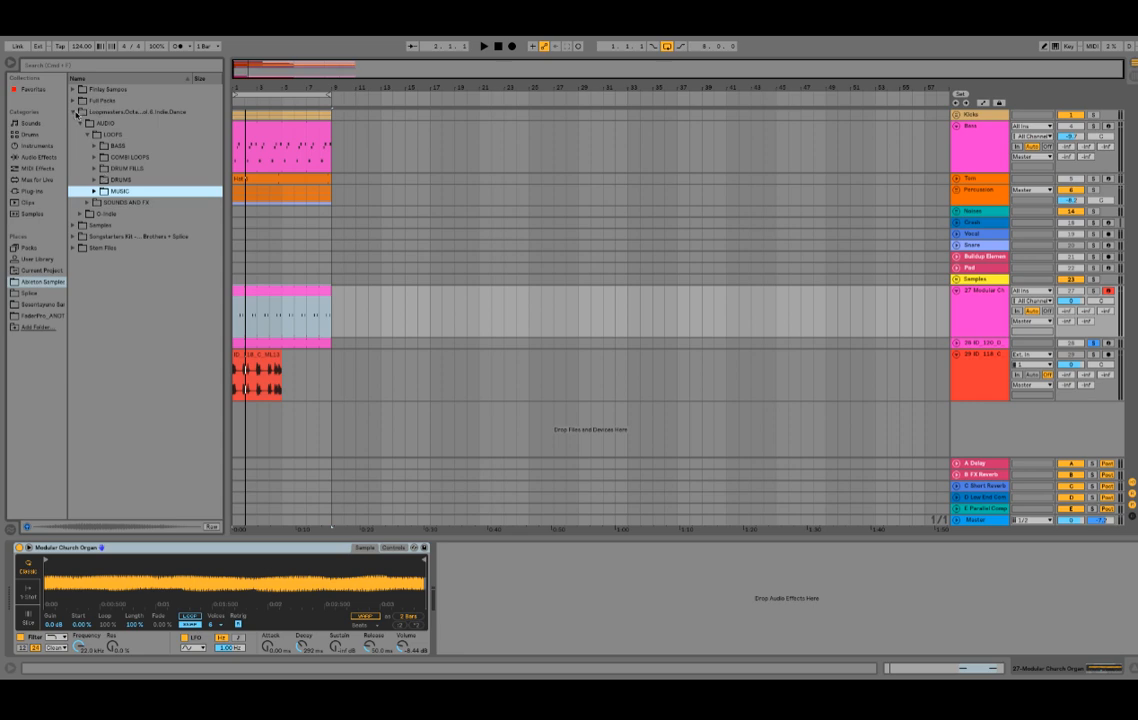
pyautogui.click(78, 112)
pyautogui.click(113, 66)
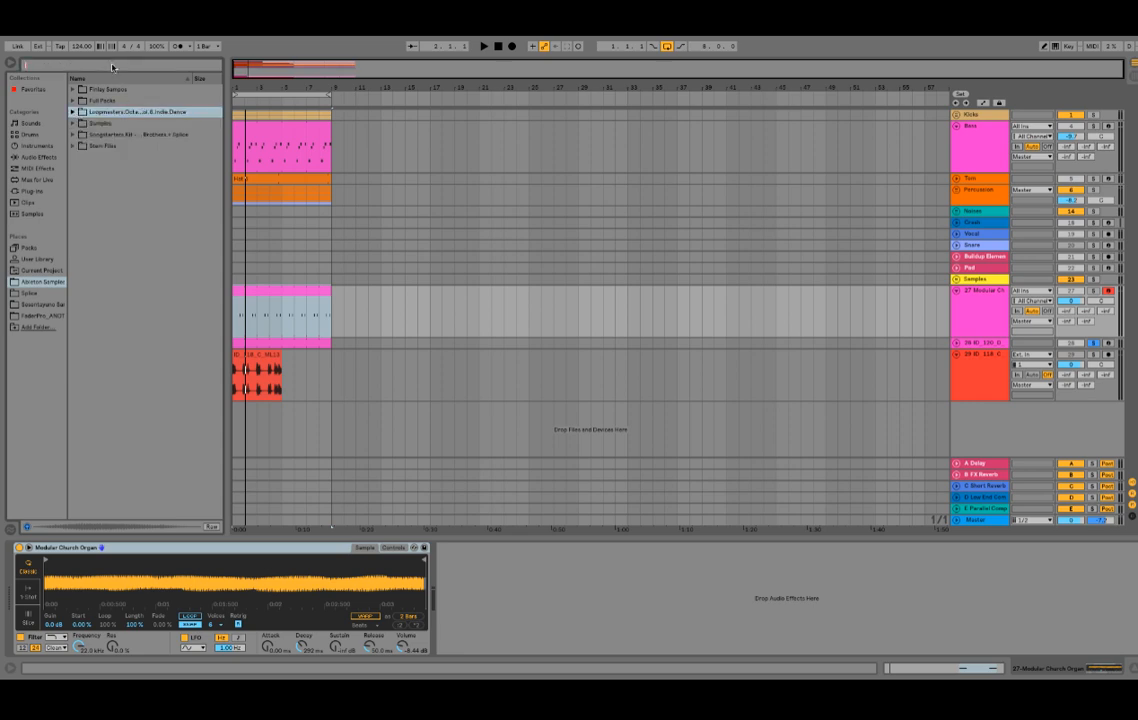
pyautogui.write('organ')
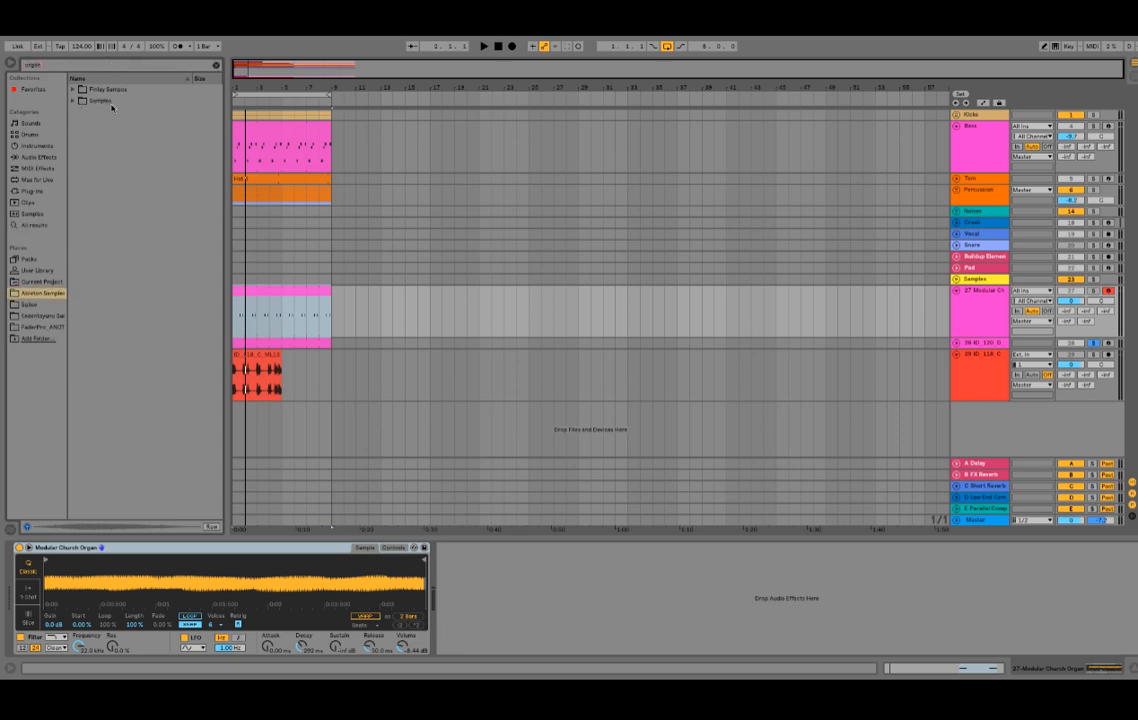
# - Expand Samples, Synth and ATN_CHORD_STABS in the results and audition the Organwash sample
pyautogui.click(75, 101)
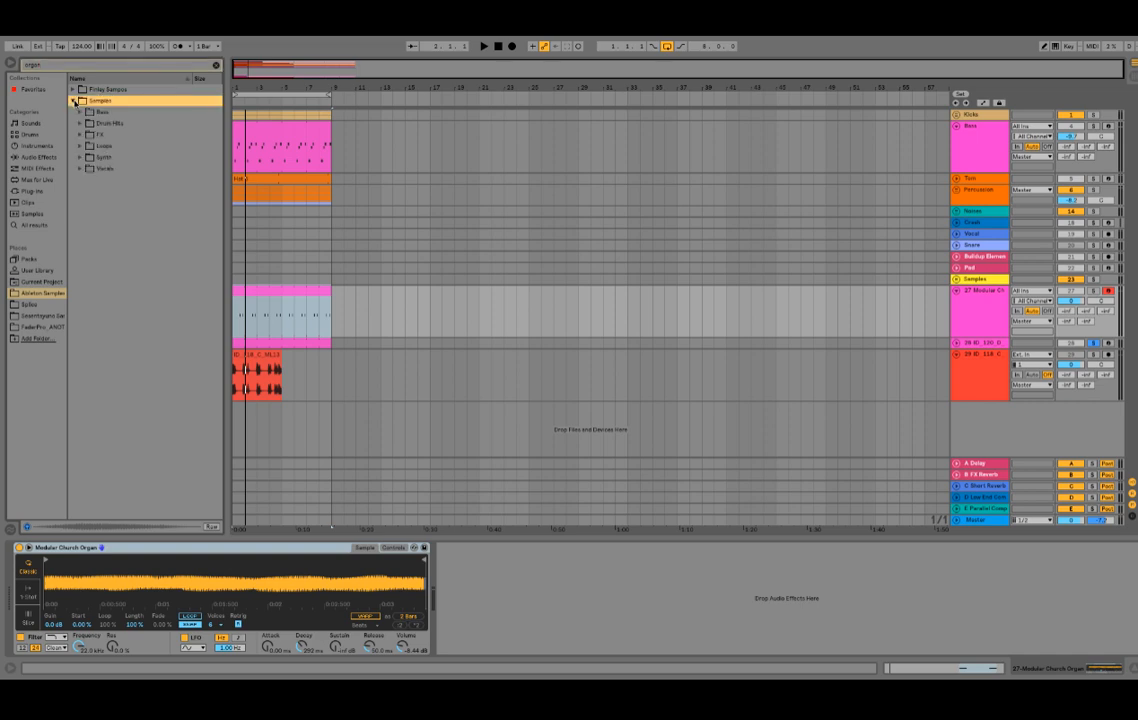
pyautogui.click(79, 156)
pyautogui.click(80, 157)
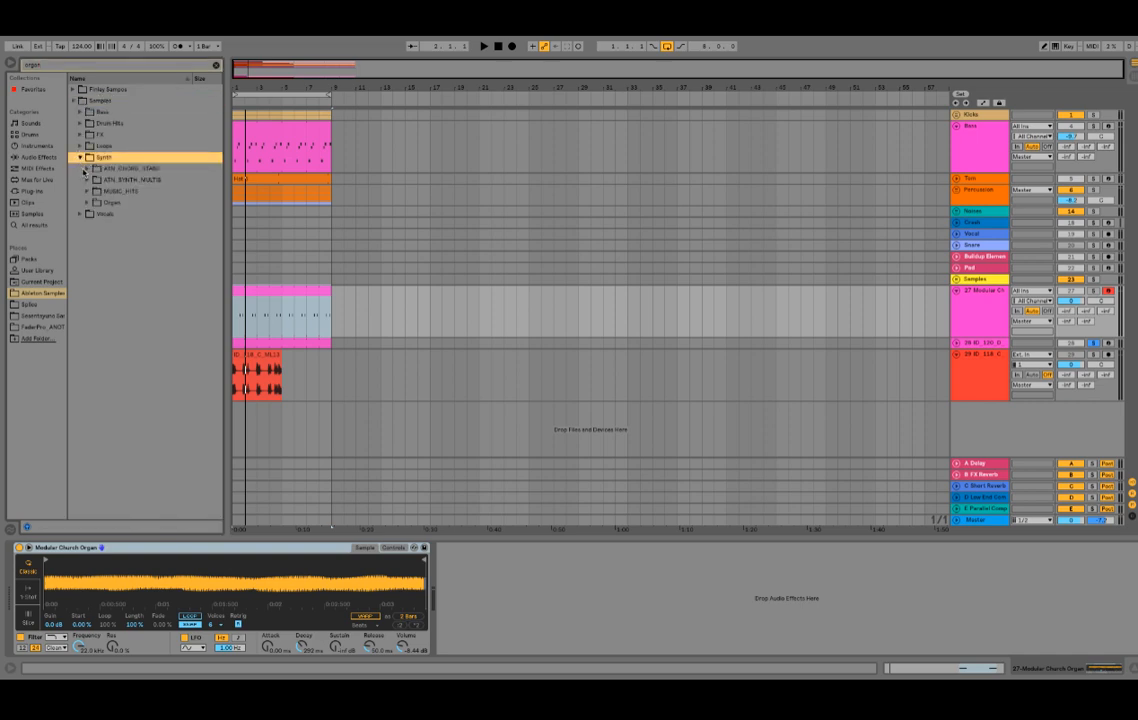
pyautogui.click(87, 169)
pyautogui.click(107, 180)
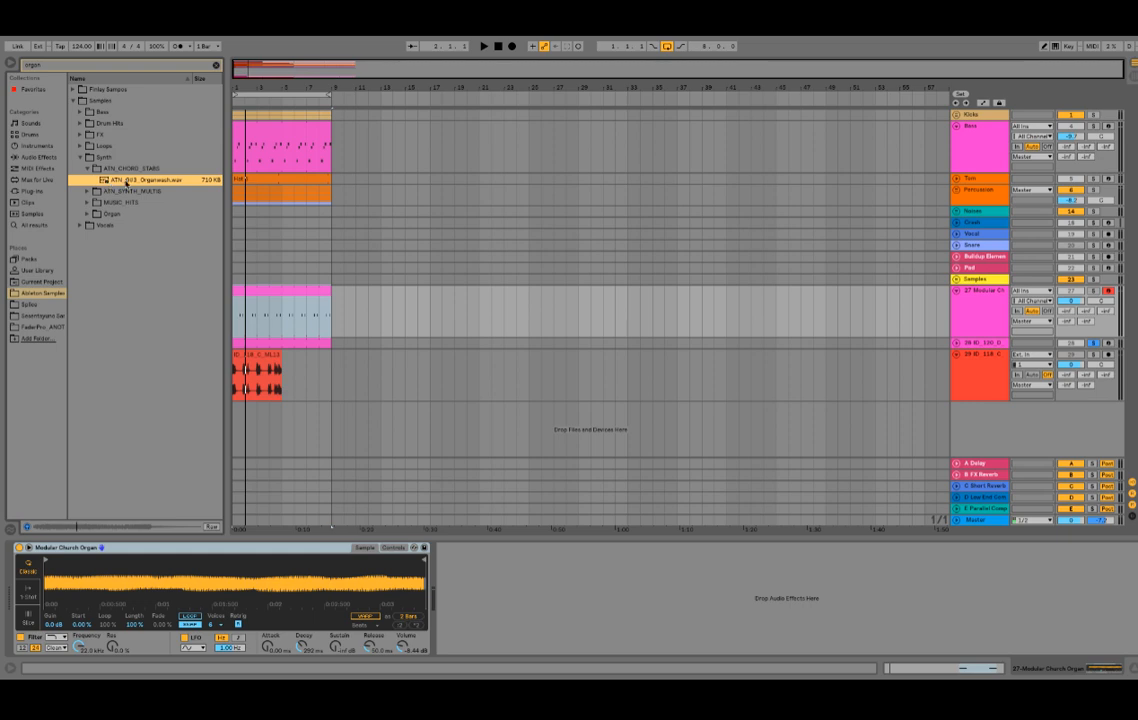
# - Expand ATN_SYNTH_MULTIS and its Organ_Donor folder, and audition the A1 and C4 OrganDonor samples
pyautogui.click(86, 191)
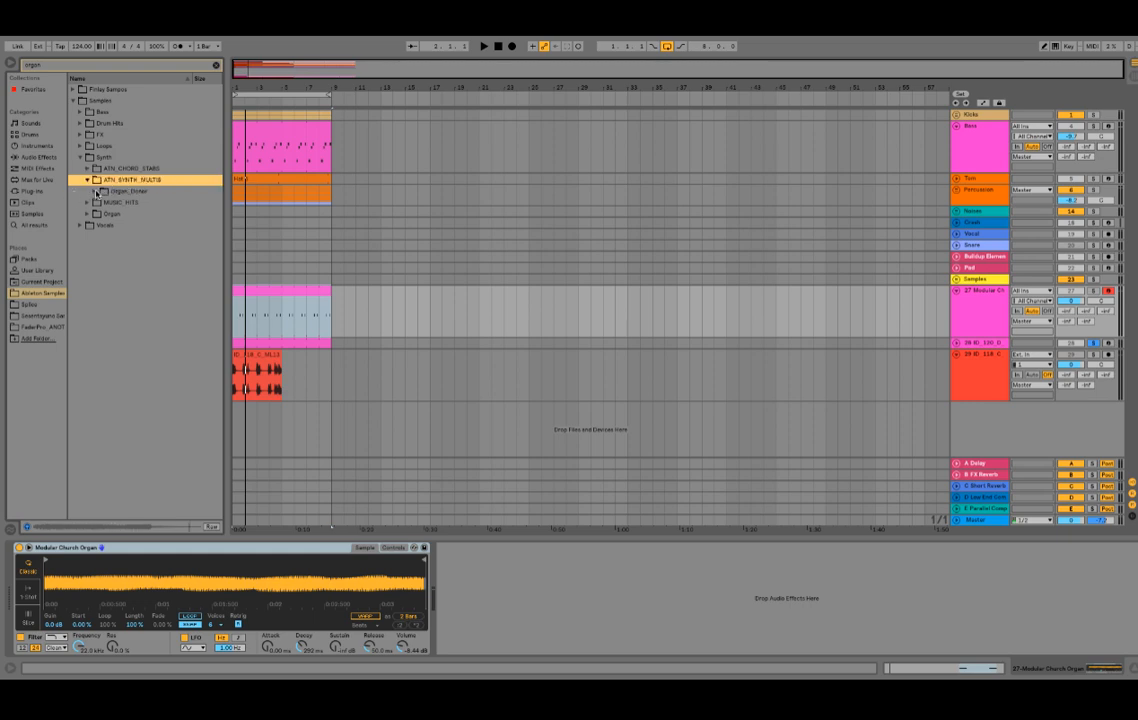
pyautogui.click(96, 191)
pyautogui.click(110, 203)
pyautogui.click(138, 282)
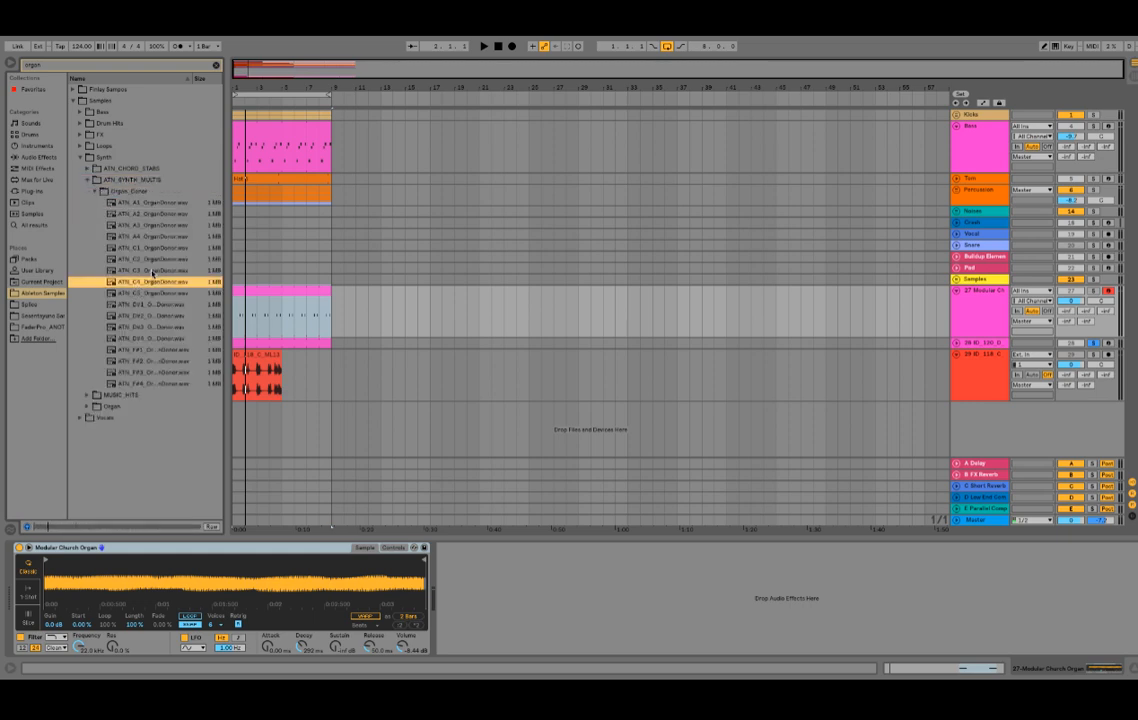
# - Audition more OrganDonor samples, then load ATN_C5_OrganDonor.wav into track 27's Simpler and start playback
pyautogui.click(171, 305)
pyautogui.click(173, 284)
pyautogui.click(167, 293)
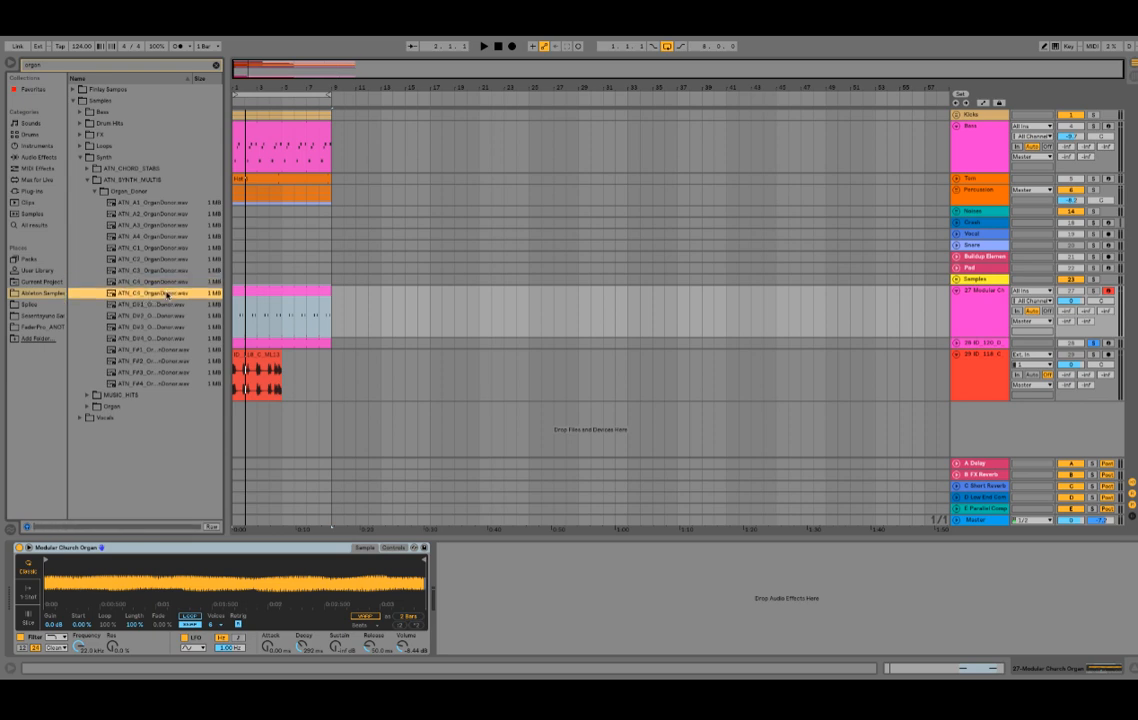
pyautogui.moveTo(168, 287); pyautogui.dragTo(764, 307)
pyautogui.press('space')
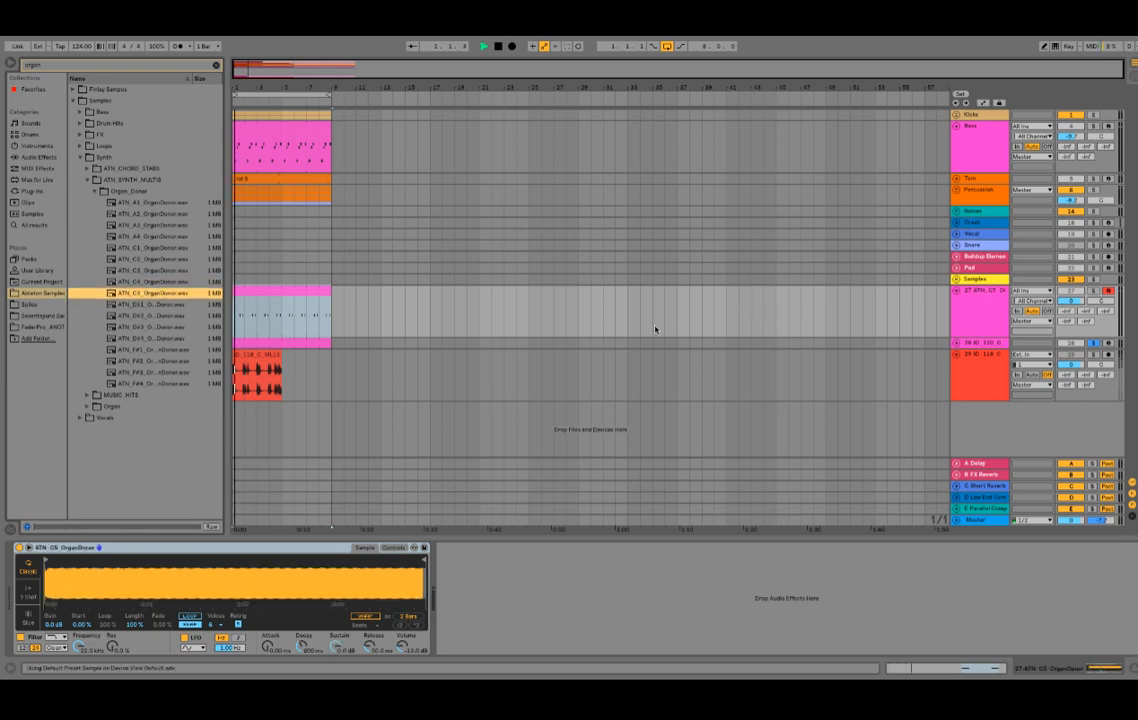
# - Undo the sample swap on track 27 and load ATN_C5_OrganDonor.wav into track 28's Simpler instead
pyautogui.hotkey('ctrl', 'z')
pyautogui.click(1000, 343)
pyautogui.click(305, 343)
pyautogui.press('space')
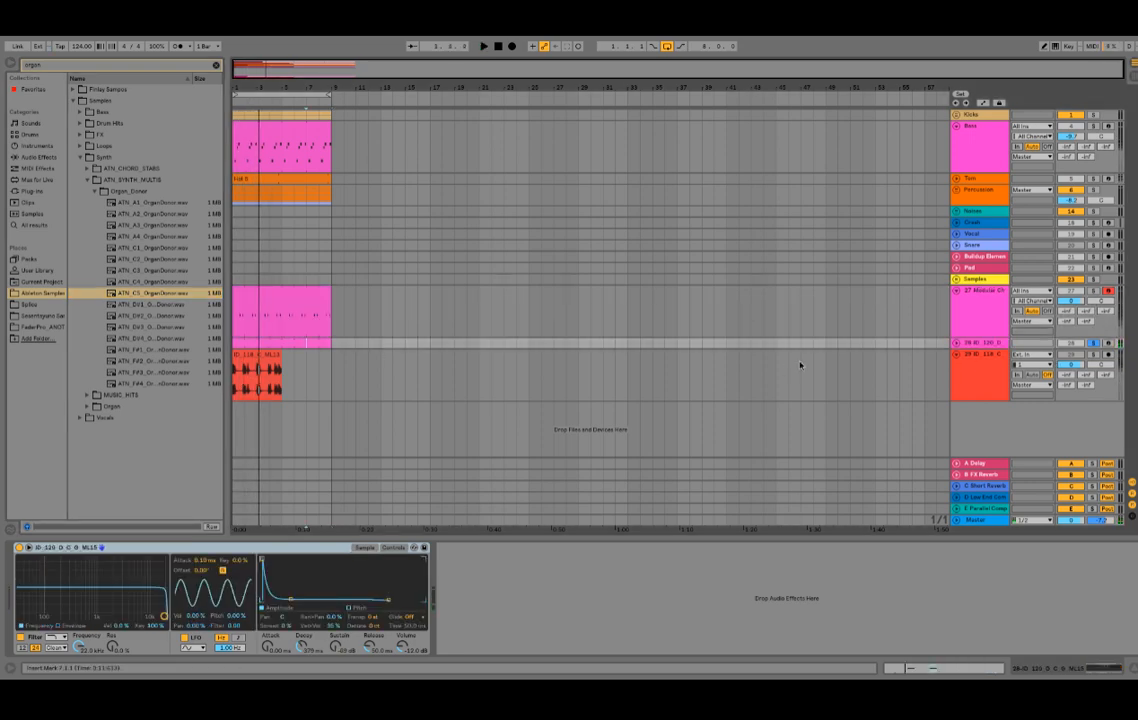
pyautogui.click(993, 343)
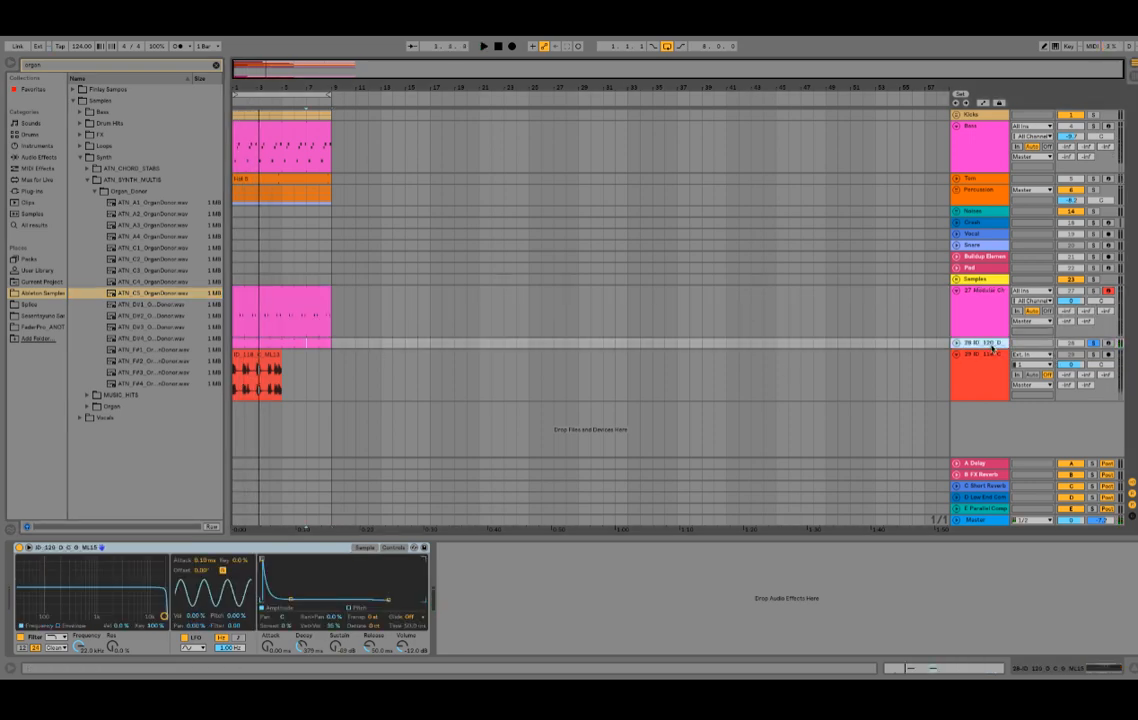
pyautogui.click(168, 294)
pyautogui.press('Return')
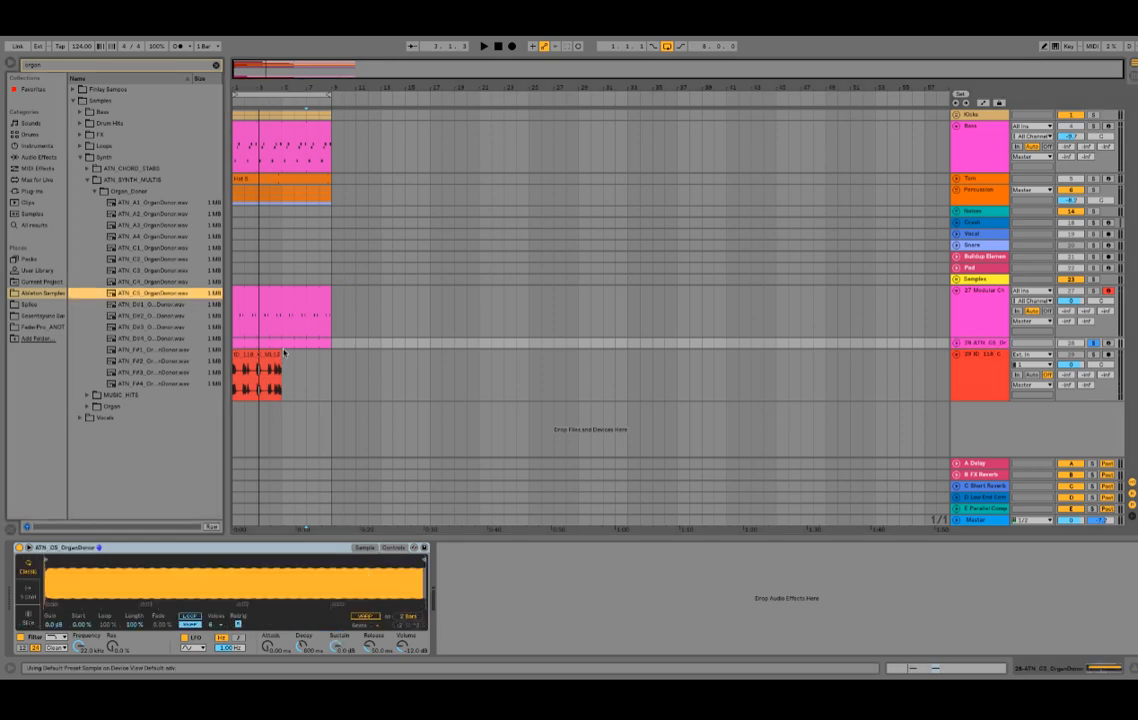
# - Try layering copies of the two C3 notes at D3 in track 28's clip
pyautogui.click(297, 323)
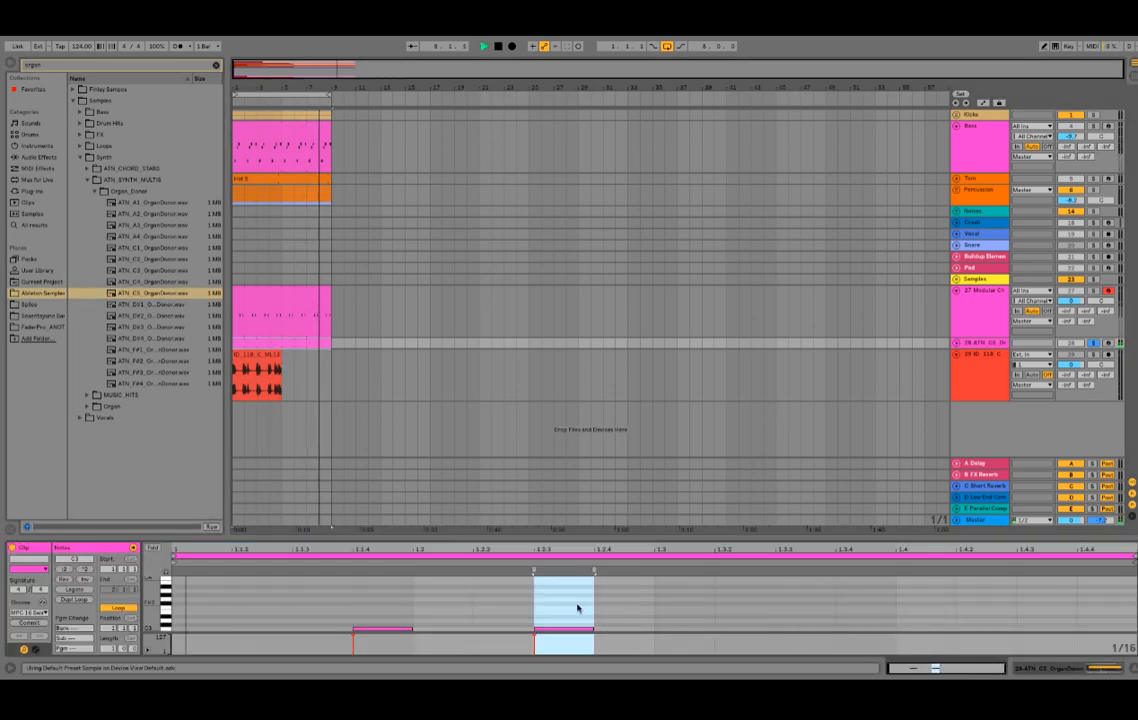
pyautogui.moveTo(640, 592); pyautogui.dragTo(137, 677)
pyautogui.press('super+c')
pyautogui.press('super+v')
pyautogui.press('Up')
pyautogui.press('Up')
pyautogui.press('Up')
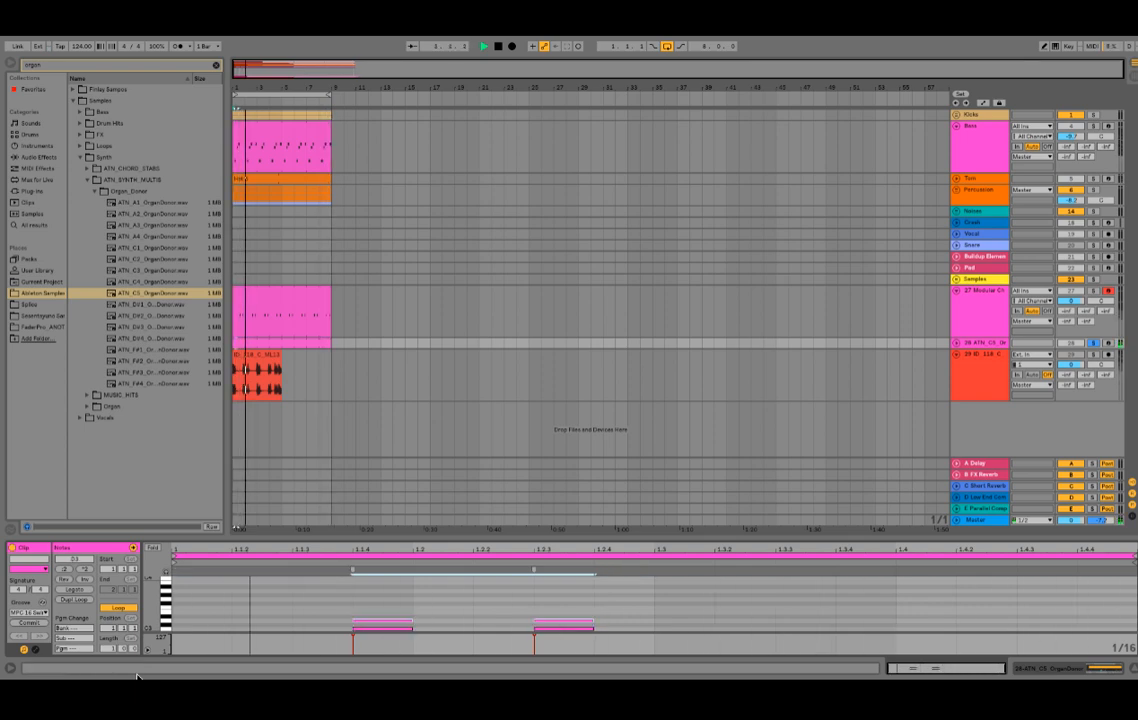
pyautogui.press('space')
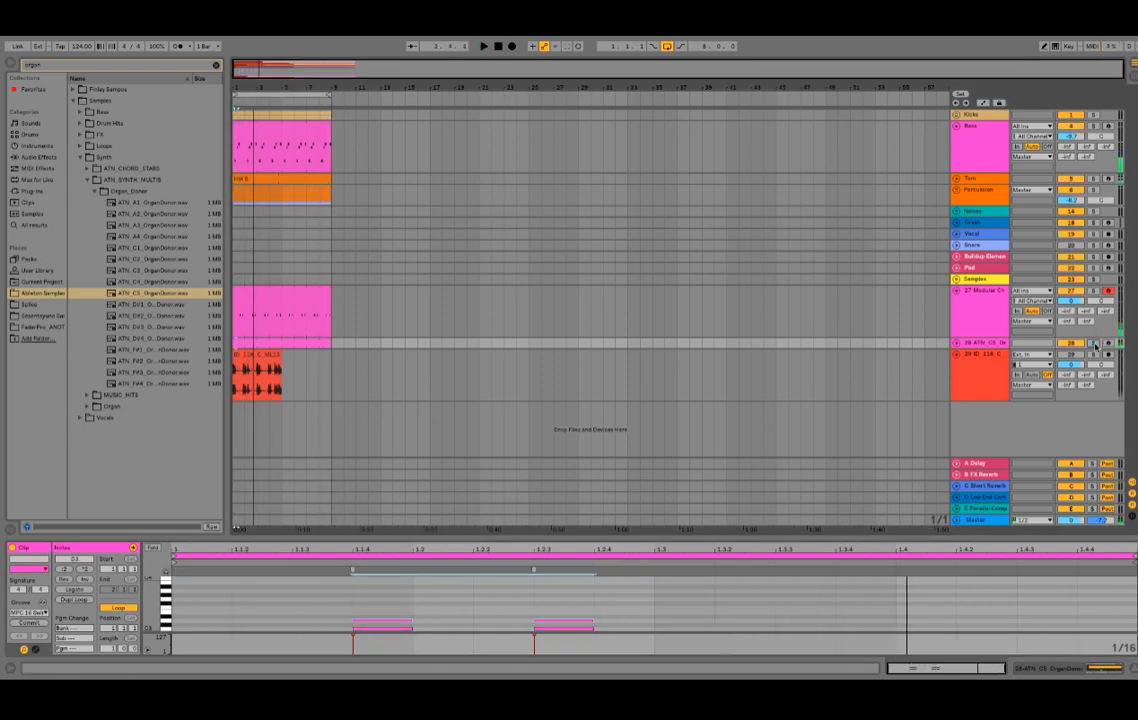
pyautogui.press('super+z')
pyautogui.press('super+z')
pyautogui.press('super+z')
# - Enlarge the MIDI note editor and raise the copies of track 28's two C3 notes to D#3
pyautogui.press('z')
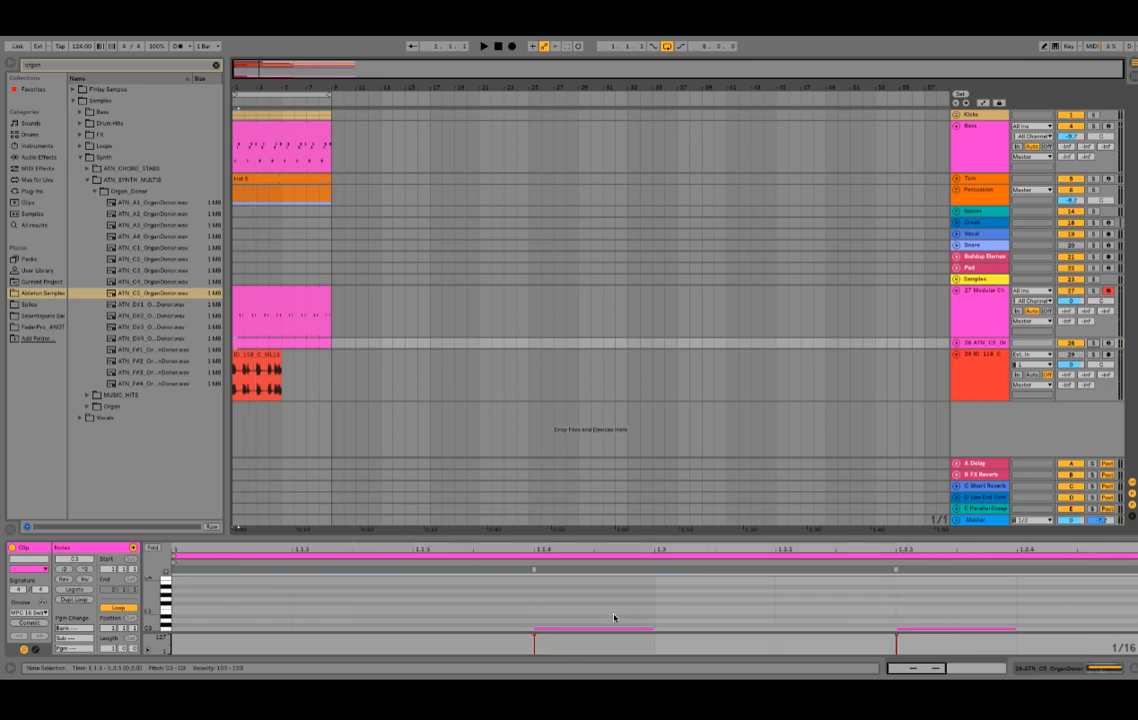
pyautogui.press('z')
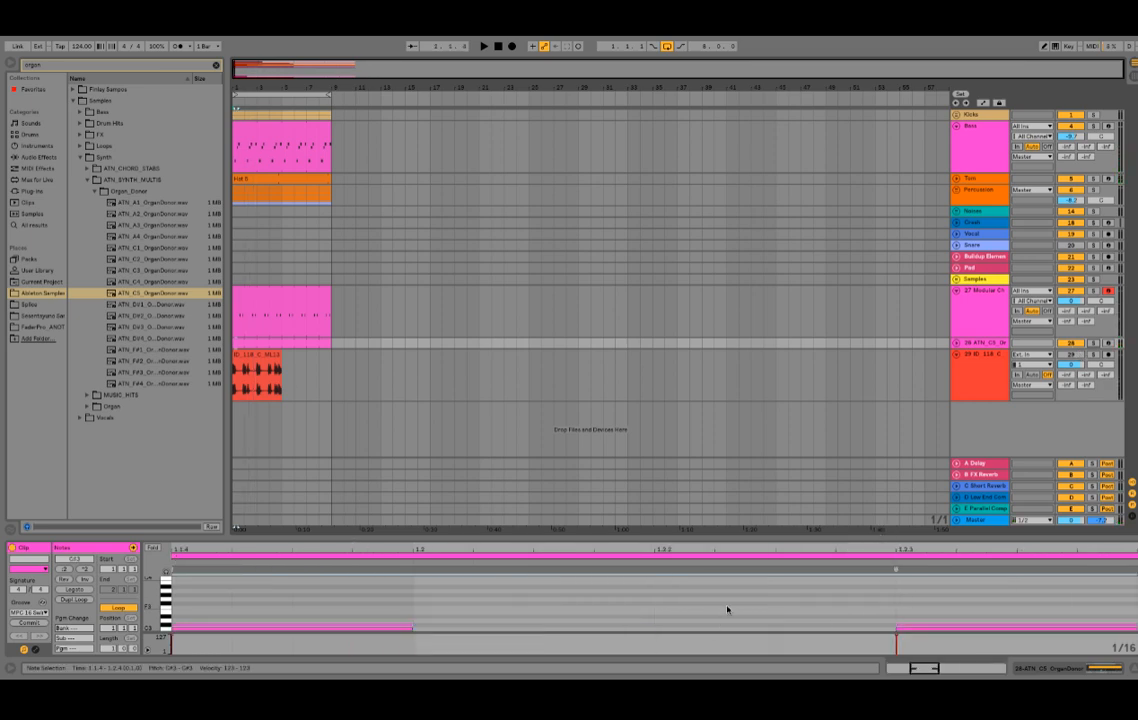
pyautogui.moveTo(755, 537); pyautogui.dragTo(760, 289)
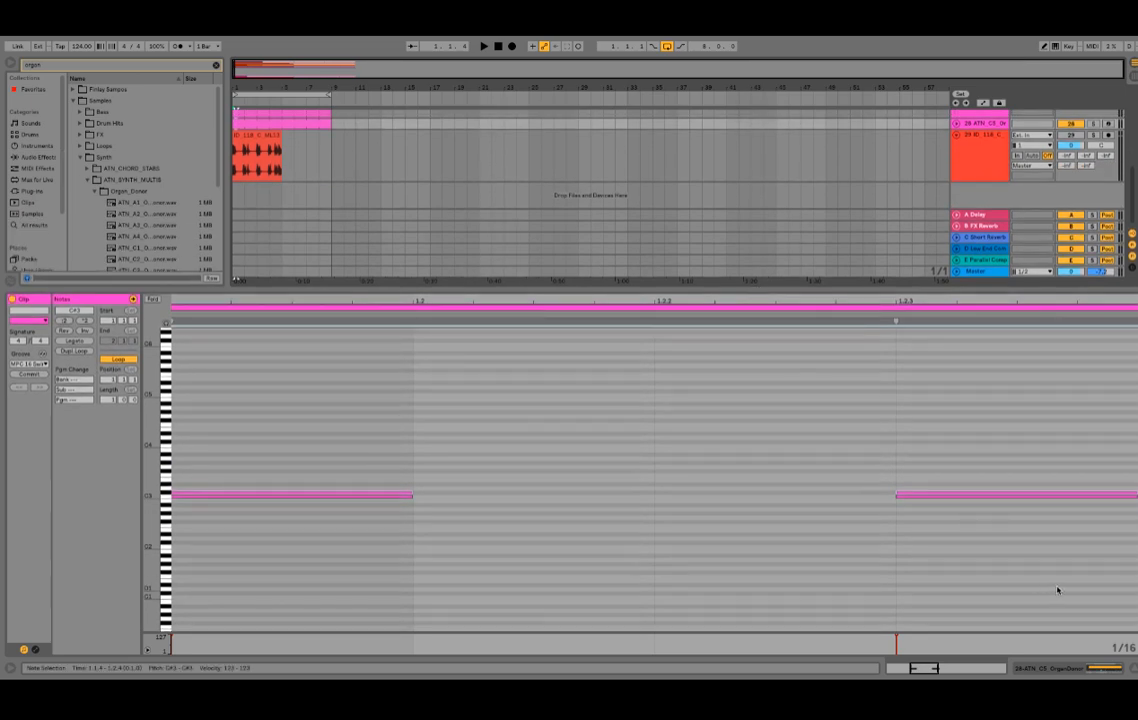
pyautogui.moveTo(1024, 474); pyautogui.dragTo(321, 496)
pyautogui.press('Up')
pyautogui.press('Up')
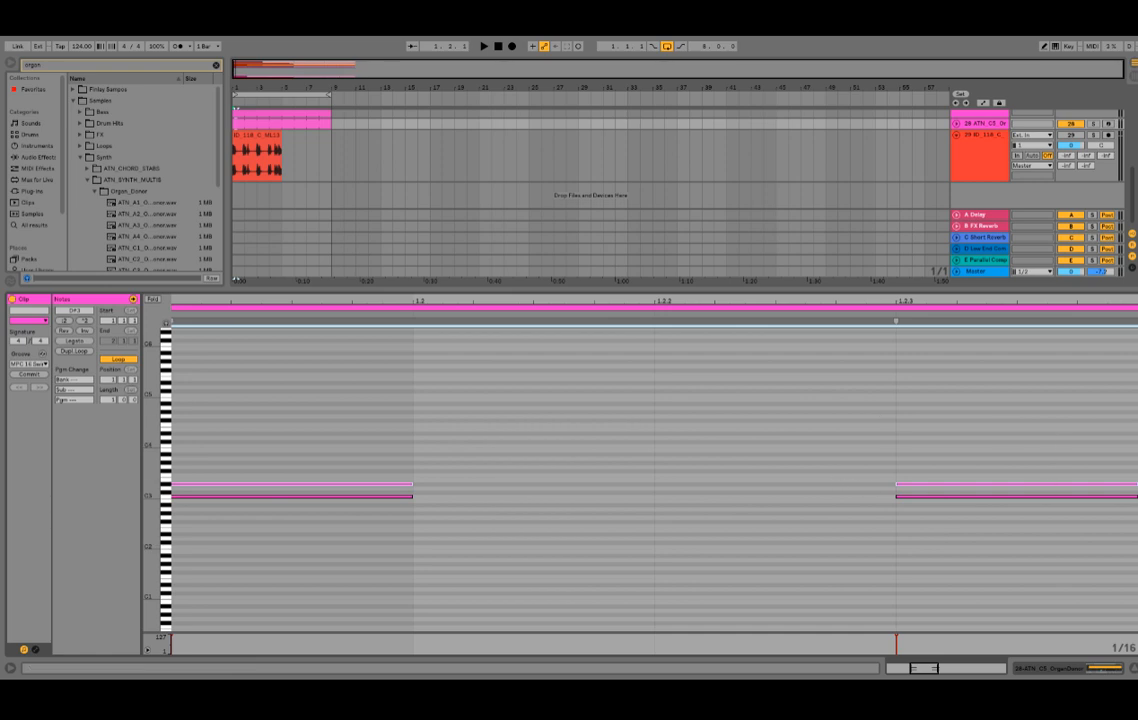
# - Try the copied notes at C3 and D3, and settle on F3 above the original C3 notes
pyautogui.press('Down')
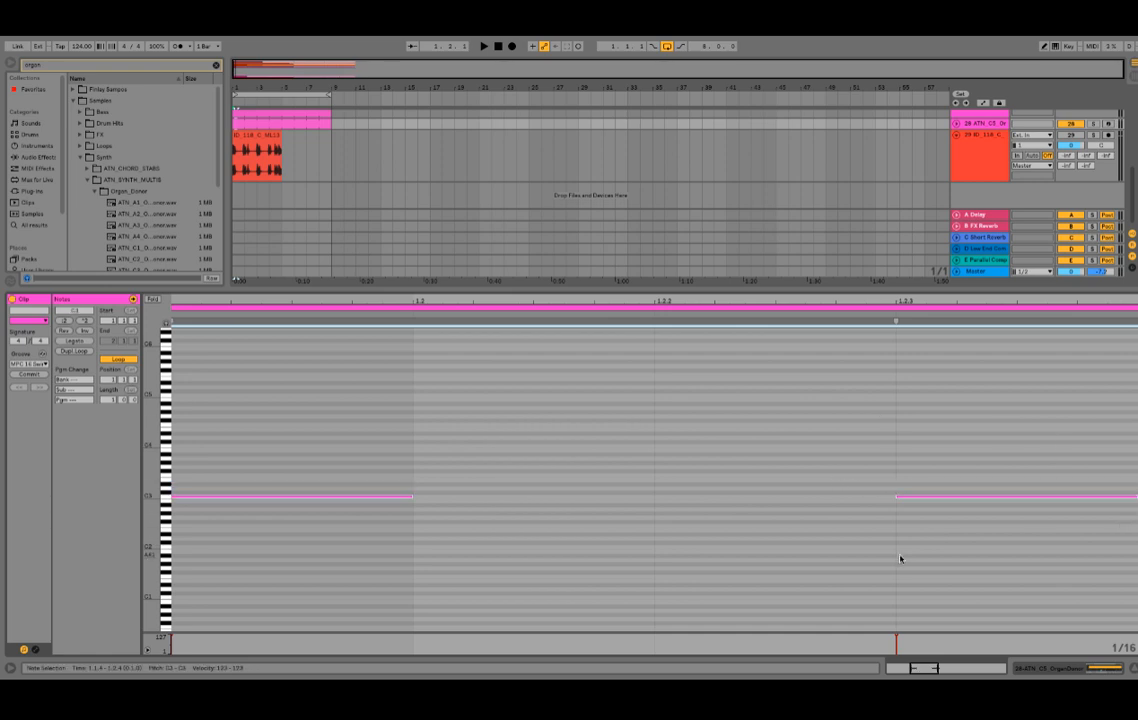
pyautogui.press('Up')
pyautogui.press('Up')
pyautogui.press('Up')
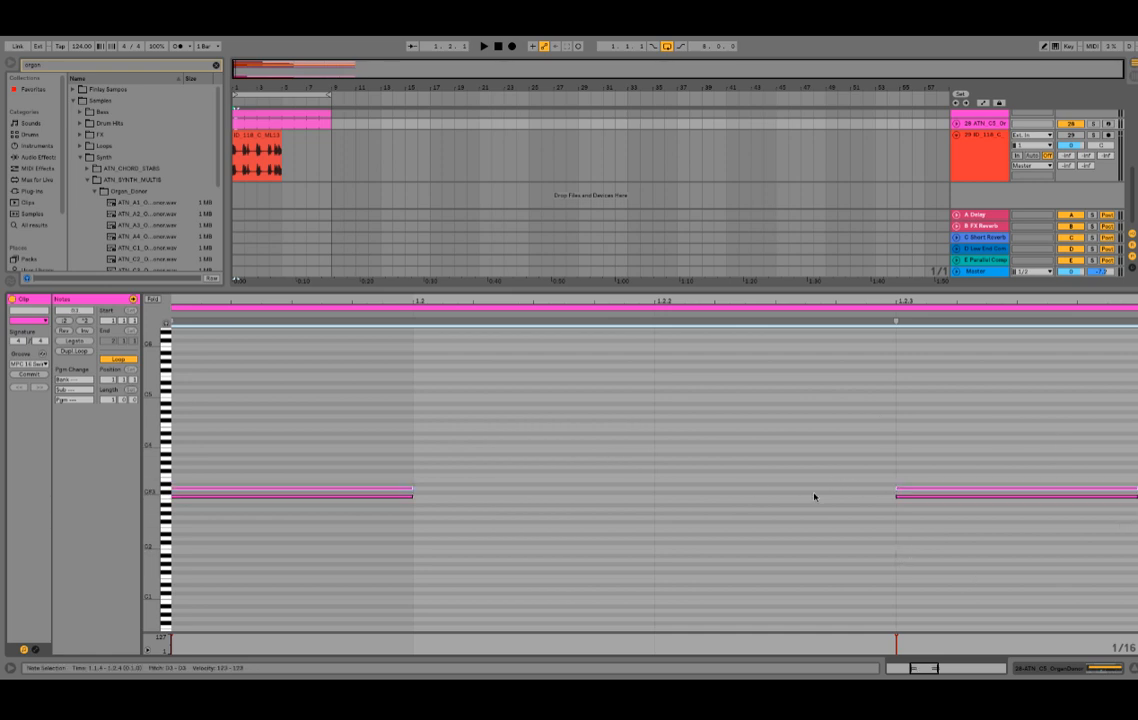
pyautogui.press('Down')
pyautogui.press('Down')
pyautogui.press('Down')
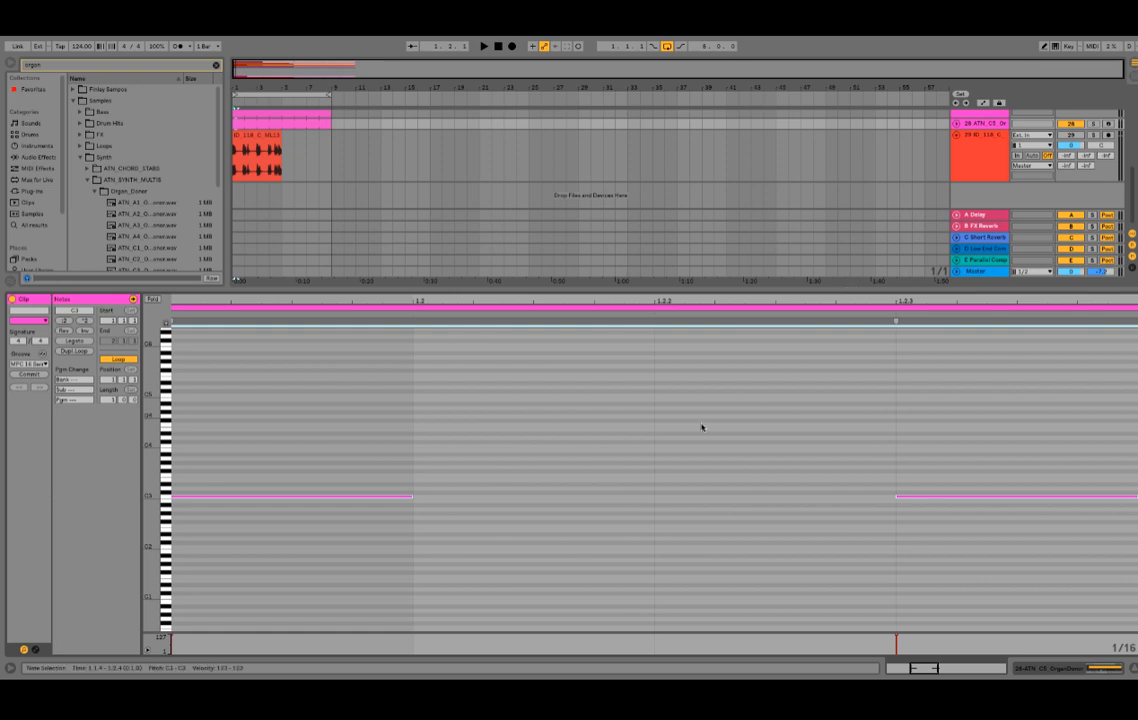
pyautogui.press('Up')
pyautogui.press('Up')
pyautogui.press('Up')
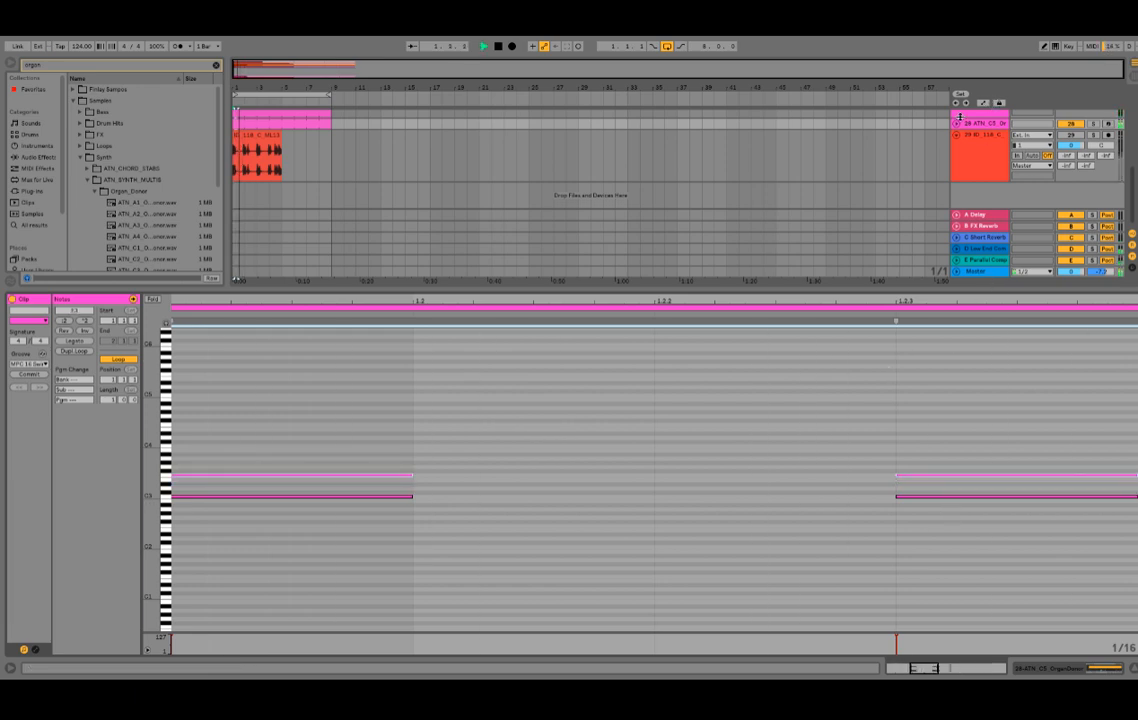
# - Unfold track 28 and set its volume to -14.0 dB while the loop plays
pyautogui.click(958, 124)
pyautogui.press('space')
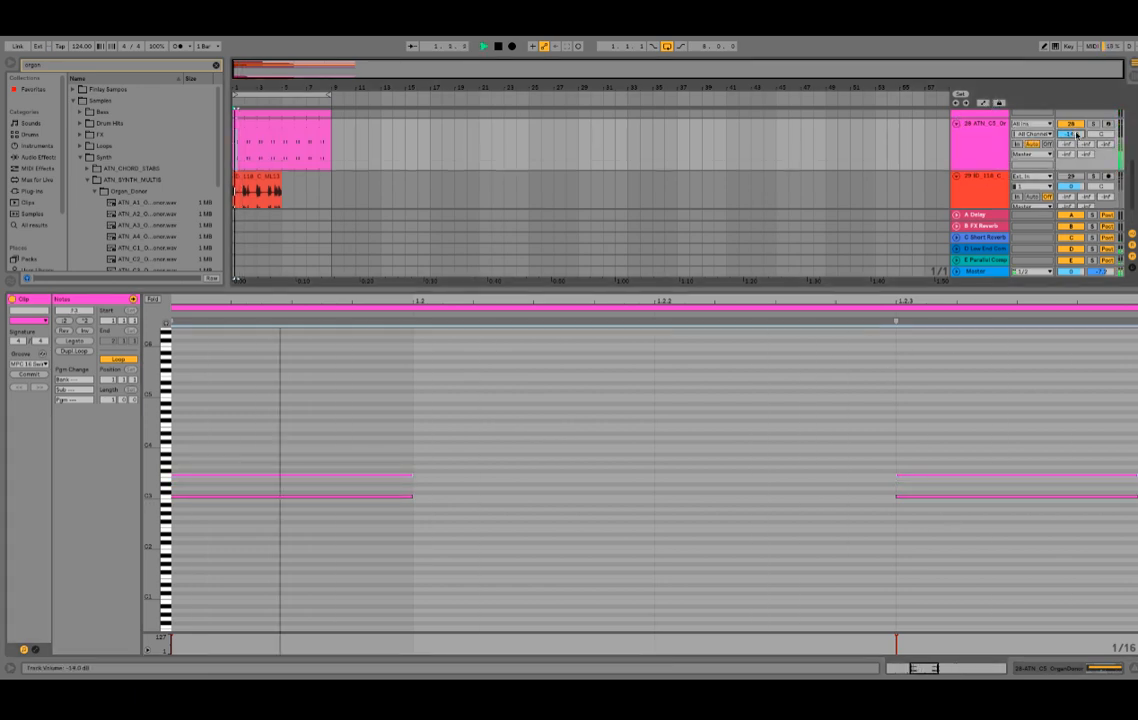
pyautogui.moveTo(1013, 447); pyautogui.dragTo(325, 562)
pyautogui.click(503, 307)
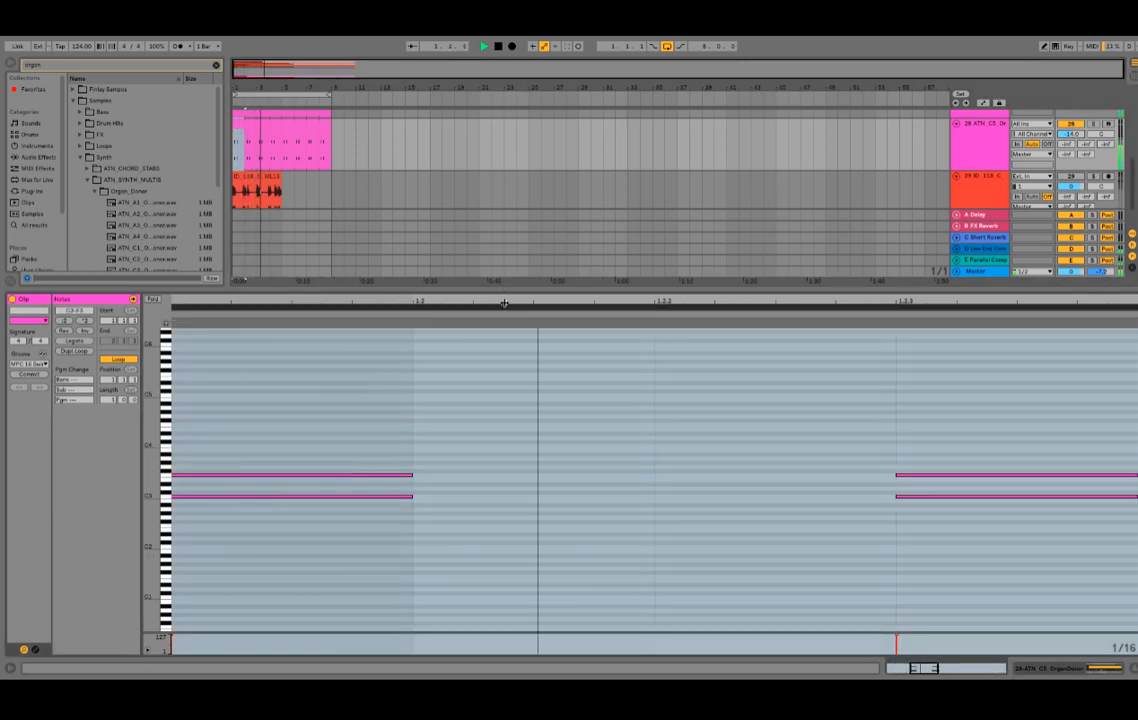
pyautogui.moveTo(503, 307); pyautogui.dragTo(503, 240)
pyautogui.press('space')
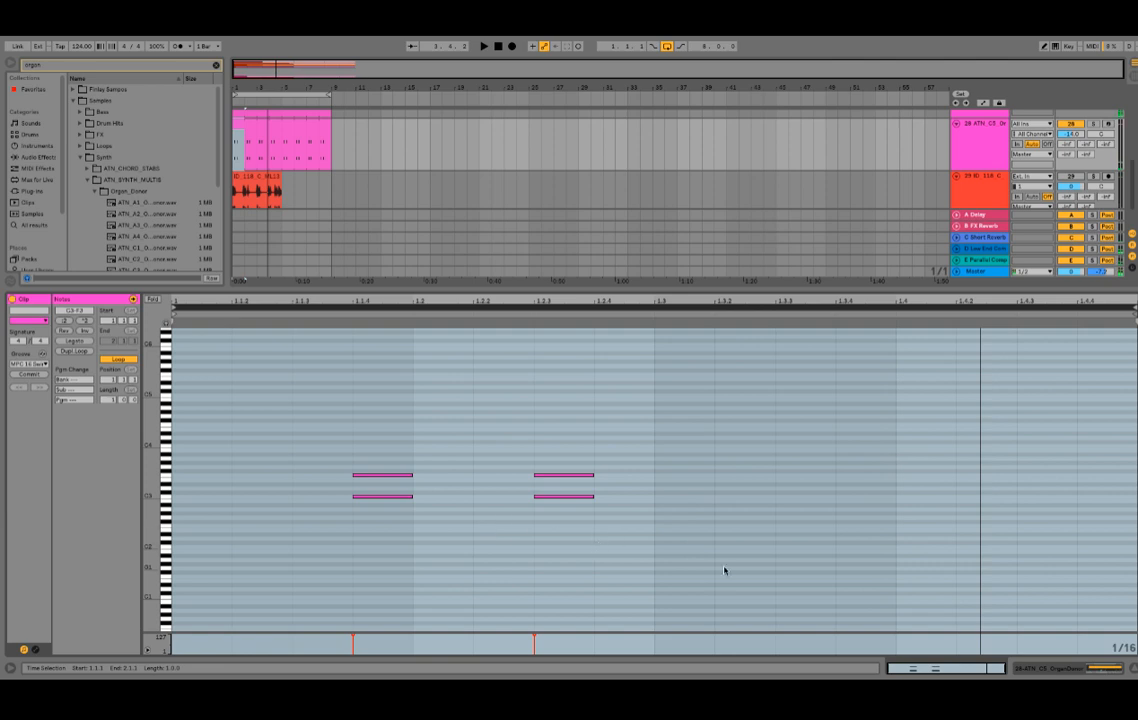
# - Transpose all the notes in track 28's clip down one octave and start playback
pyautogui.moveTo(725, 569); pyautogui.dragTo(321, 367)
pyautogui.hotkey('shift', 'Down')
pyautogui.hotkey('ctrl', 'l')
pyautogui.press('space')
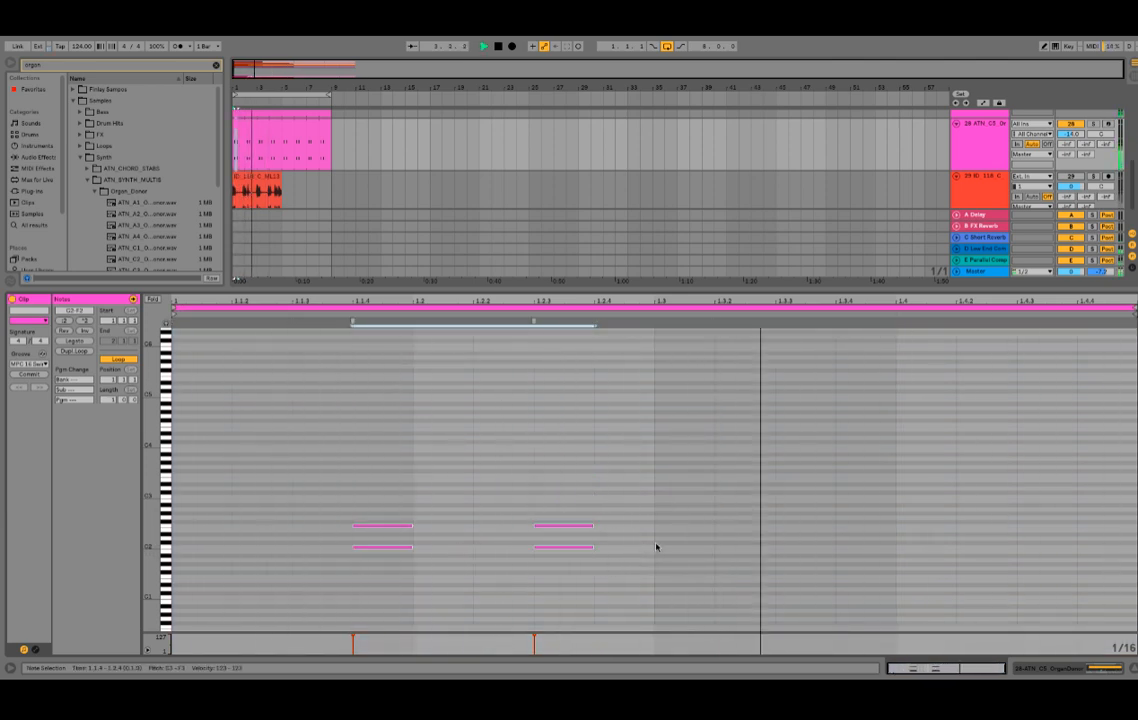
# - Copy the two C2 notes in track 28's clip and lower the copies to G#1 to form three-note chords
pyautogui.moveTo(657, 541); pyautogui.dragTo(249, 467)
pyautogui.moveTo(648, 562); pyautogui.dragTo(250, 537)
pyautogui.hotkey('ctrl', 'c')
pyautogui.hotkey('ctrl', 'v')
pyautogui.press('Down')
pyautogui.press('Down')
pyautogui.press('Down')
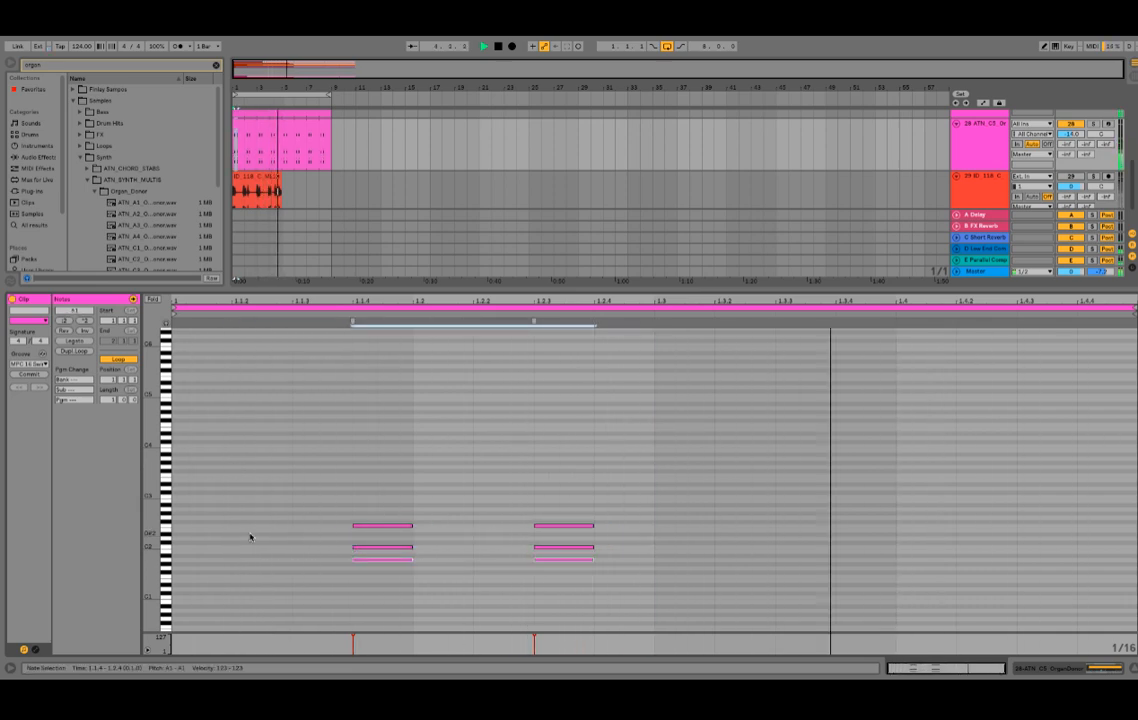
pyautogui.press('Down')
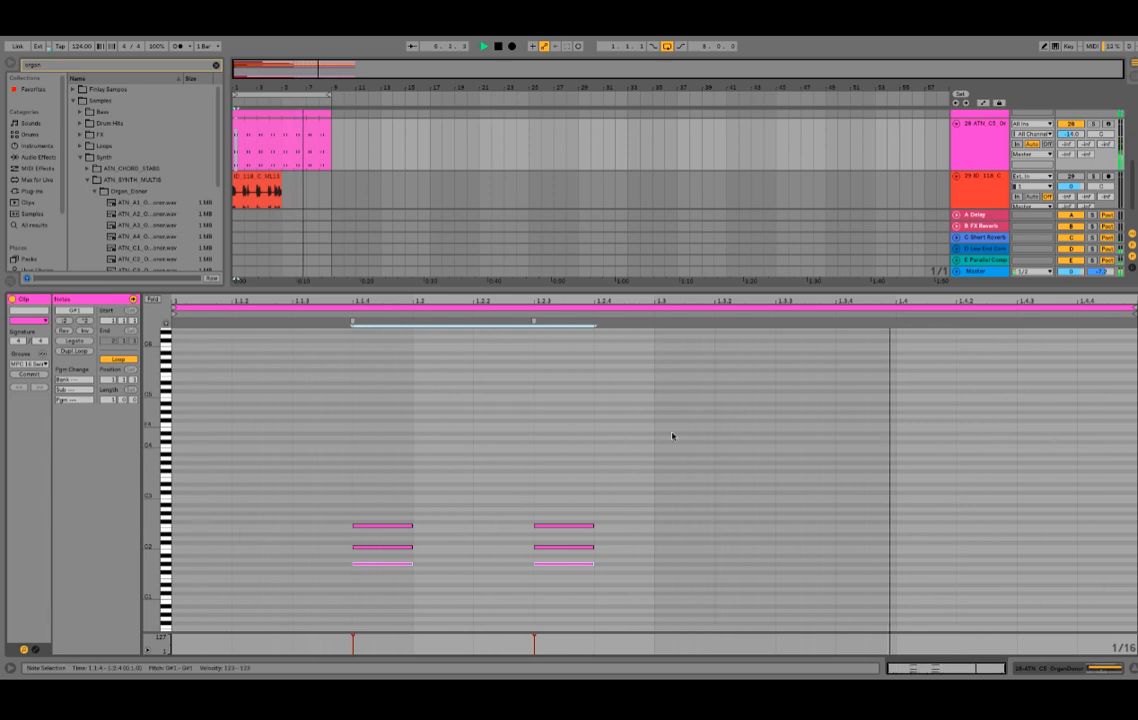
# - In track 28's Simpler, pull the amplitude envelope's sustain down to -inf dB and lengthen the decay slightly
pyautogui.click(1050, 668)
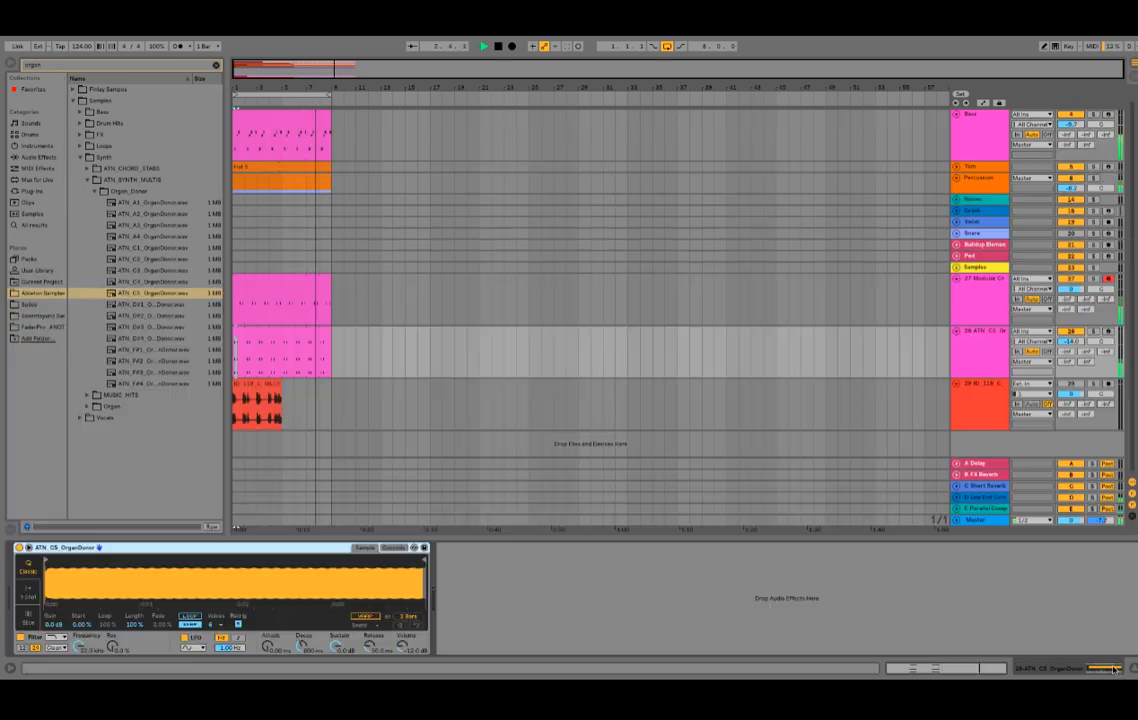
pyautogui.click(393, 547)
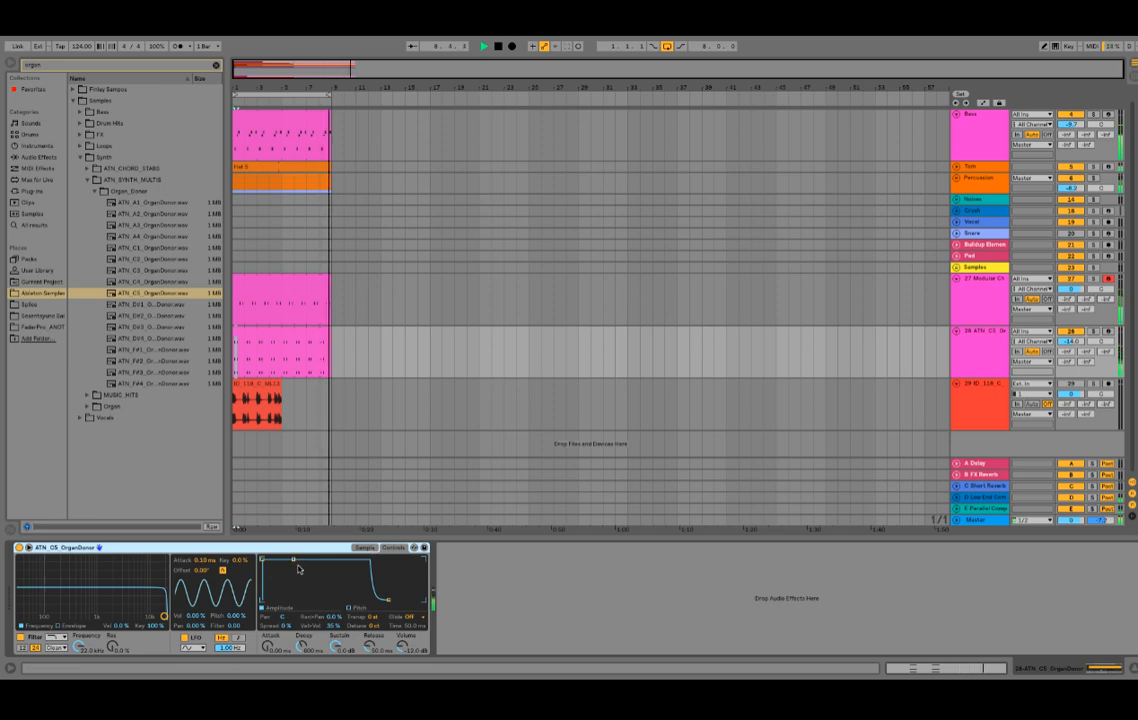
pyautogui.moveTo(294, 563); pyautogui.dragTo(292, 600)
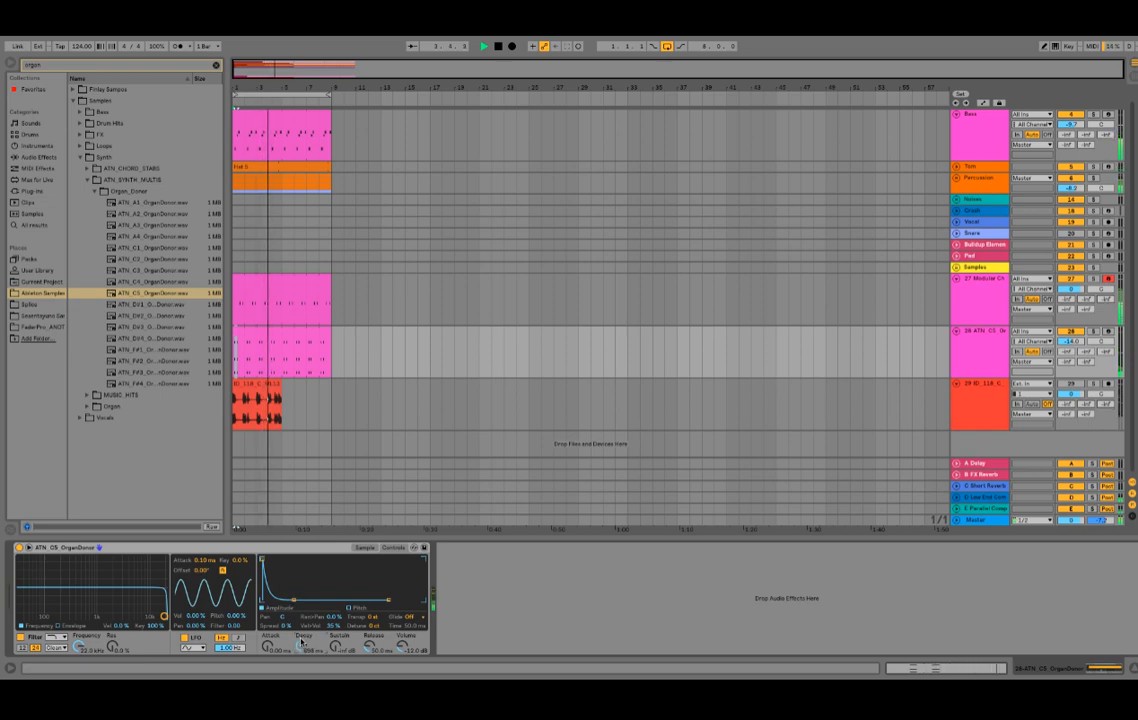
pyautogui.moveTo(301, 648); pyautogui.dragTo(297, 643)
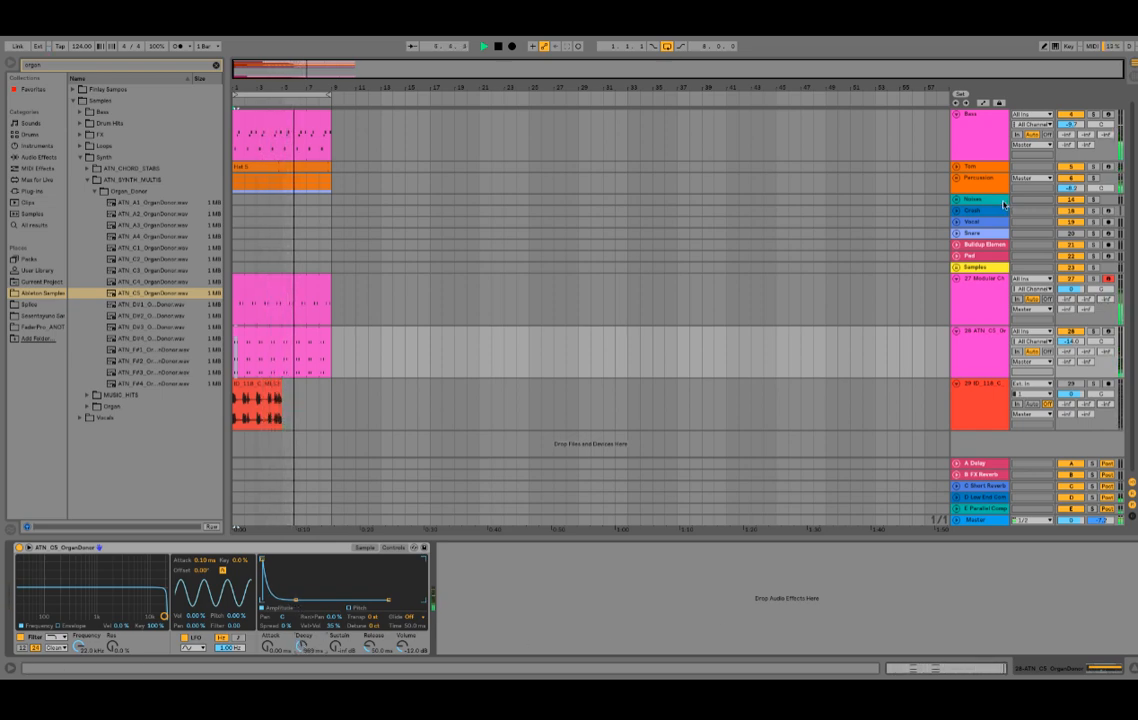
# - Extend all three notes of the second chord in track 28's clip to end at 1.3, and close the note editor
pyautogui.doubleClick(287, 330)
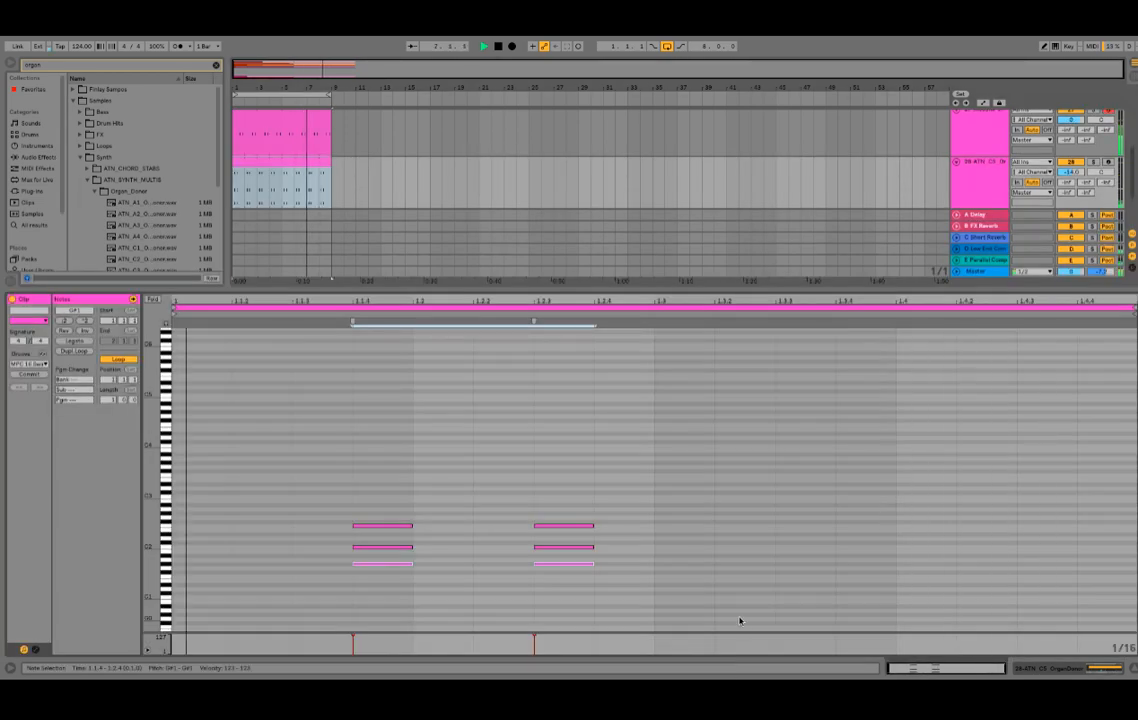
pyautogui.moveTo(544, 461); pyautogui.dragTo(607, 589)
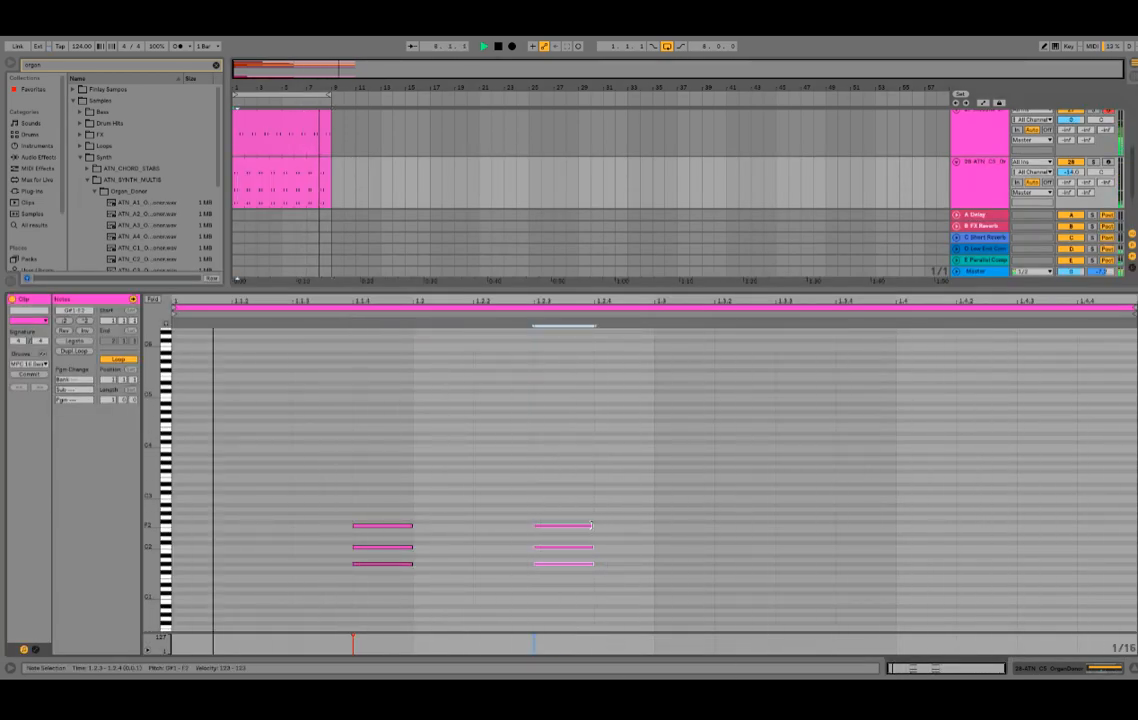
pyautogui.moveTo(596, 525); pyautogui.dragTo(650, 527)
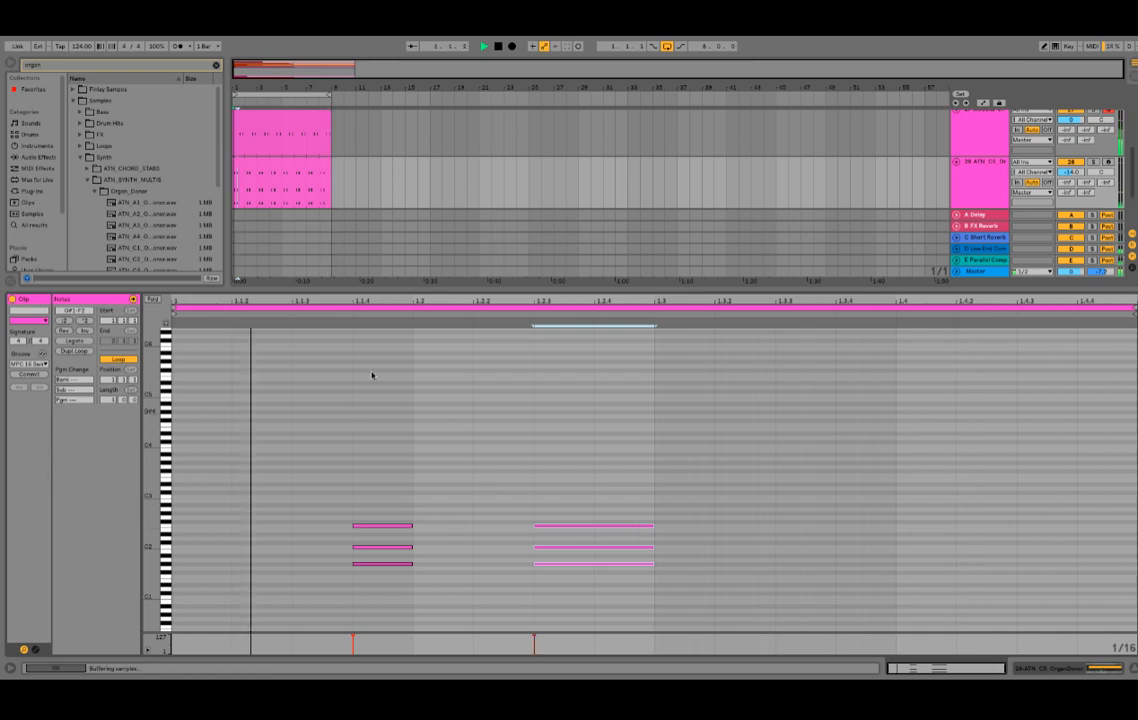
pyautogui.moveTo(412, 288); pyautogui.dragTo(560, 620)
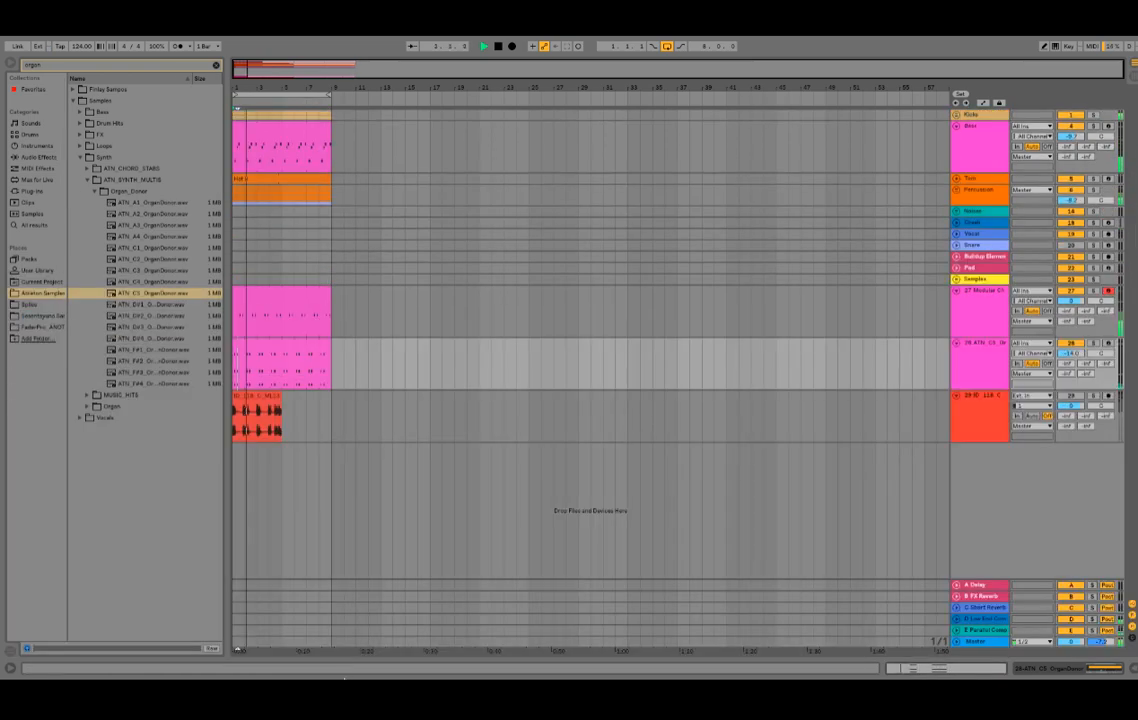
# - Stop playback, fold tracks 27 and 28, and duplicate the OrganDonor track 28
pyautogui.doubleClick(318, 292)
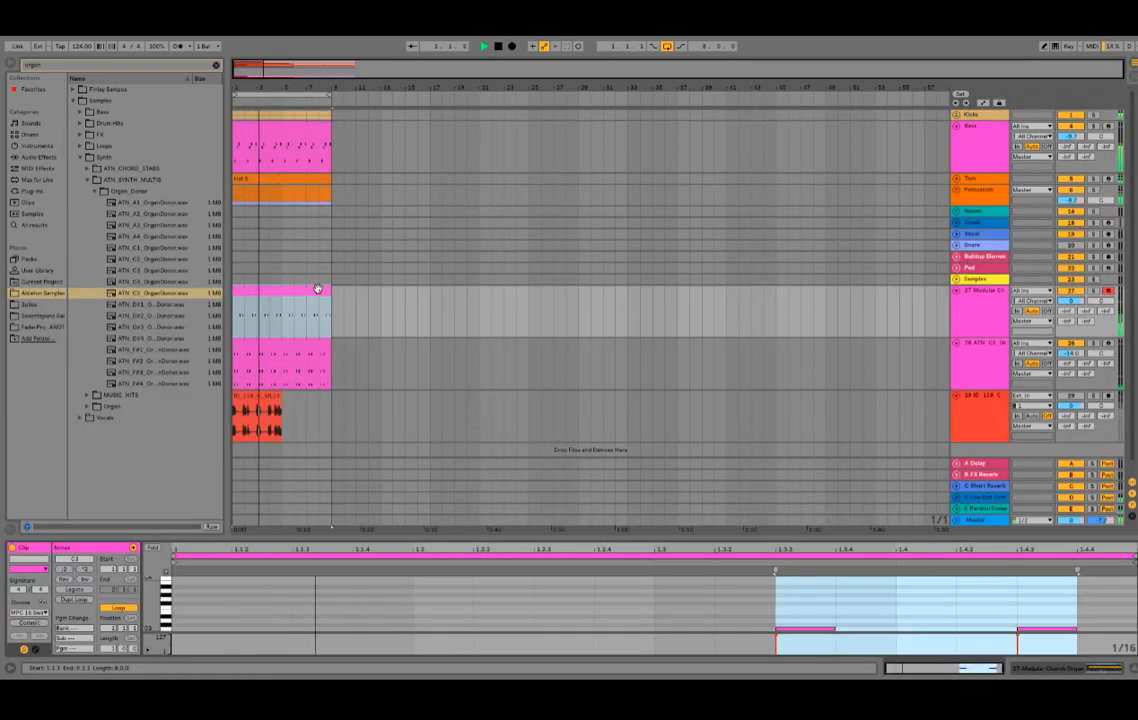
pyautogui.press('space')
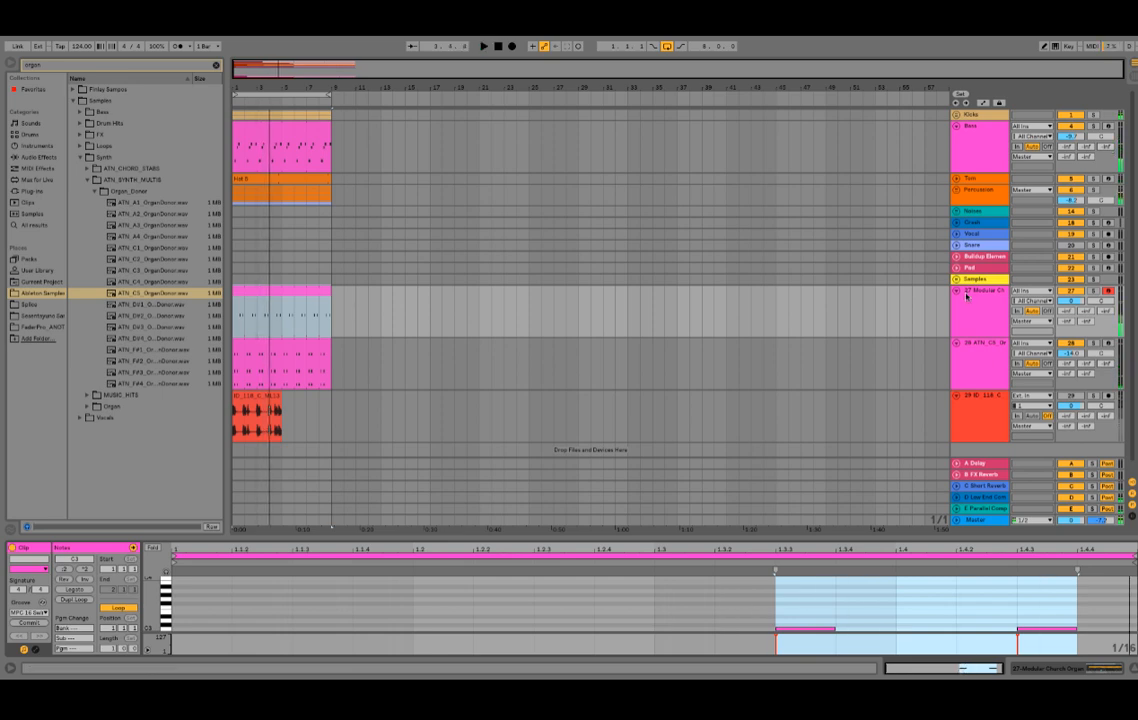
pyautogui.click(958, 293)
pyautogui.click(957, 302)
pyautogui.click(982, 302)
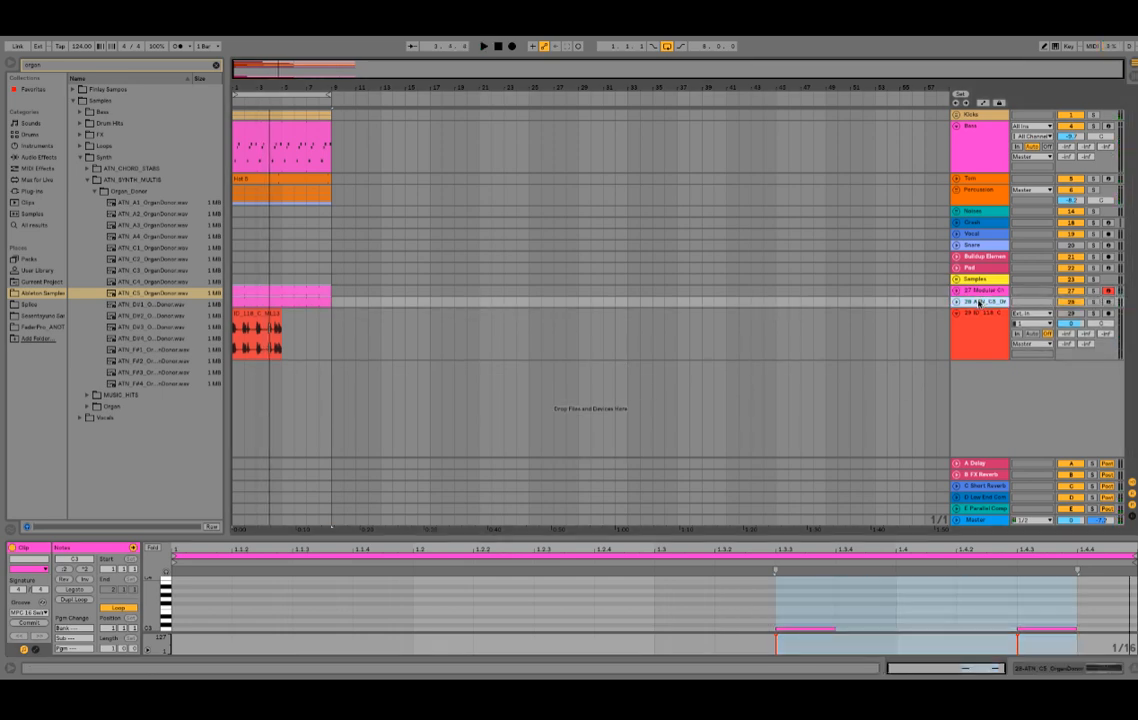
pyautogui.hotkey('ctrl', 'd')
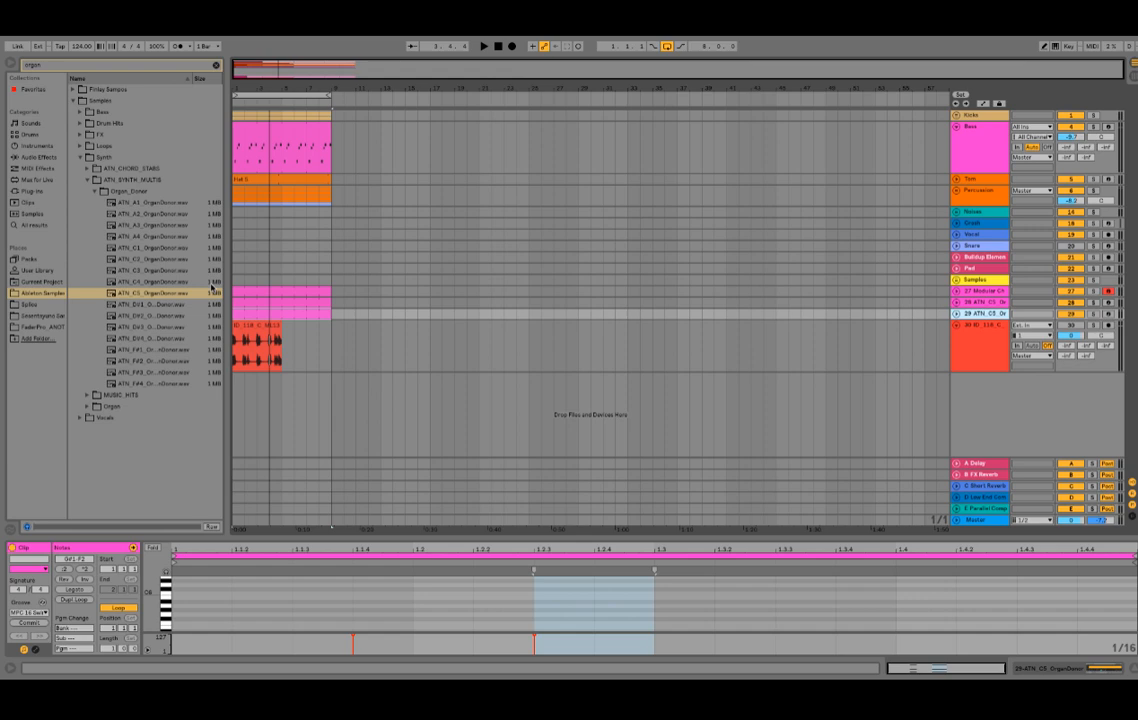
# - Play the loop to hear it with the duplicated OrganDonor track 29, and stop playback
pyautogui.press('space')
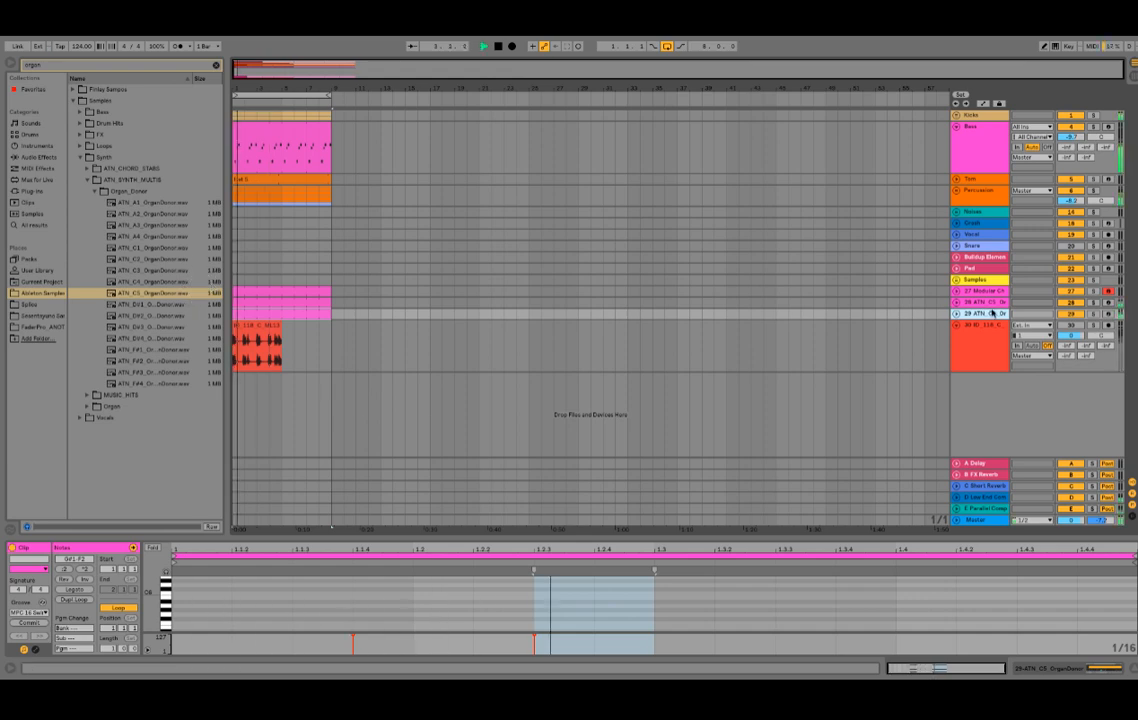
pyautogui.press('space')
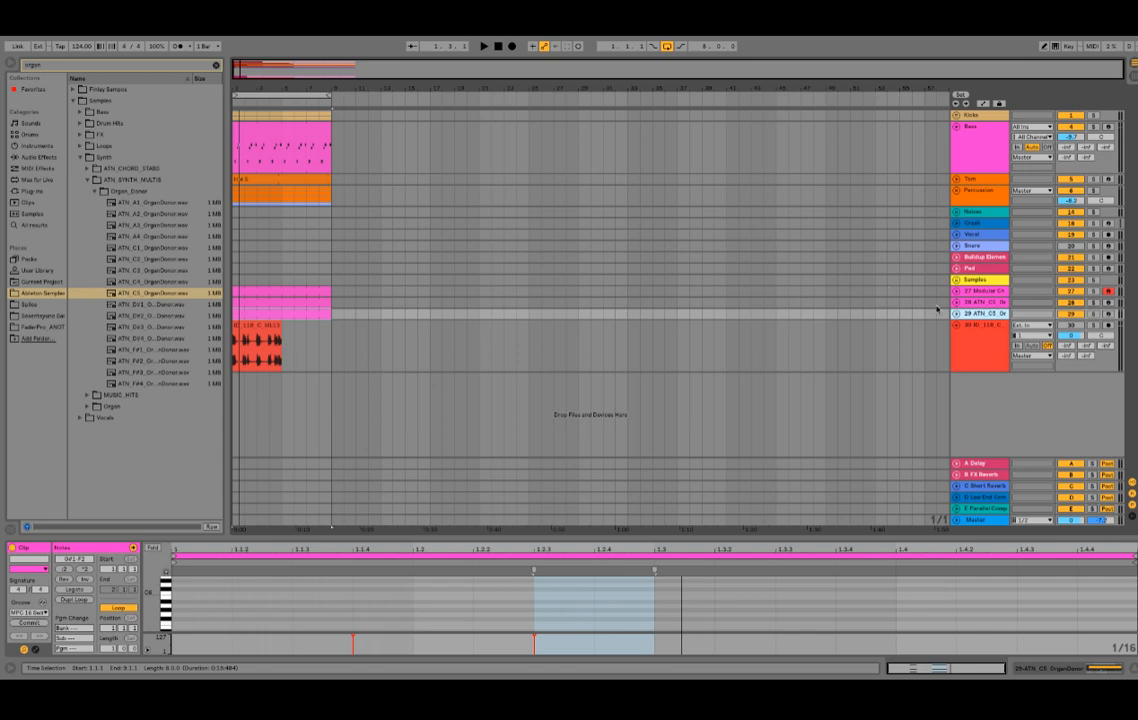
pyautogui.click(956, 313)
pyautogui.click(956, 313)
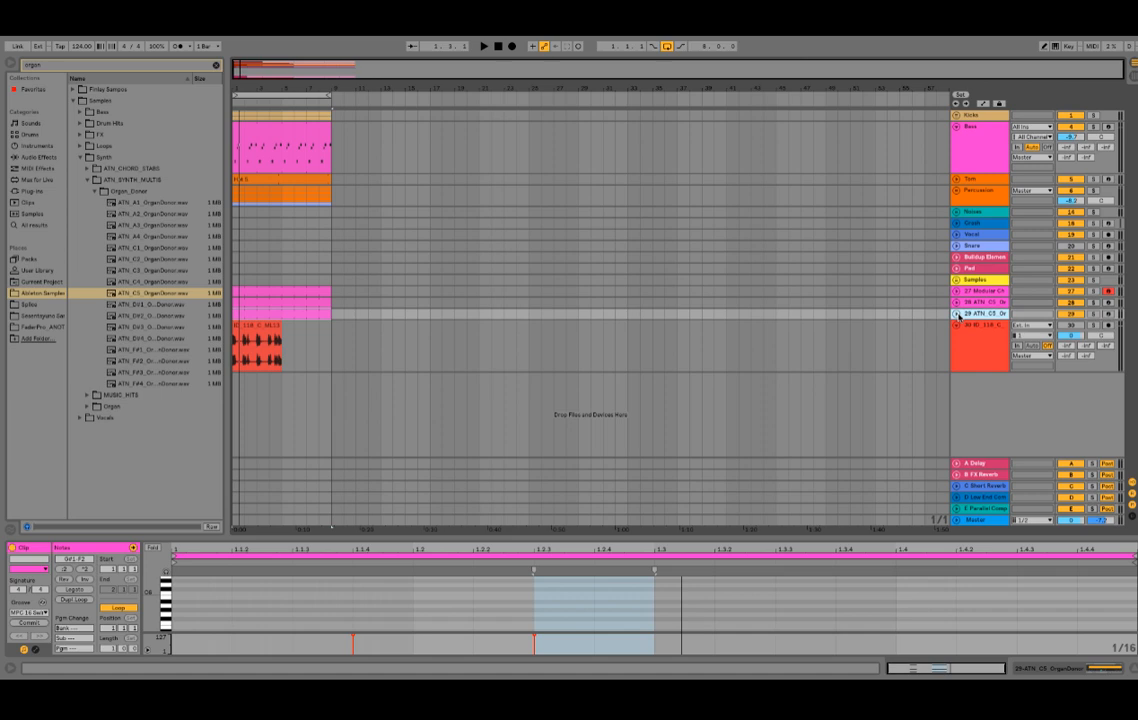
# - Unfold tracks 28 and 29 and set track 28's volume to -14.0 dB while the loop plays, and stop playback
pyautogui.press('space')
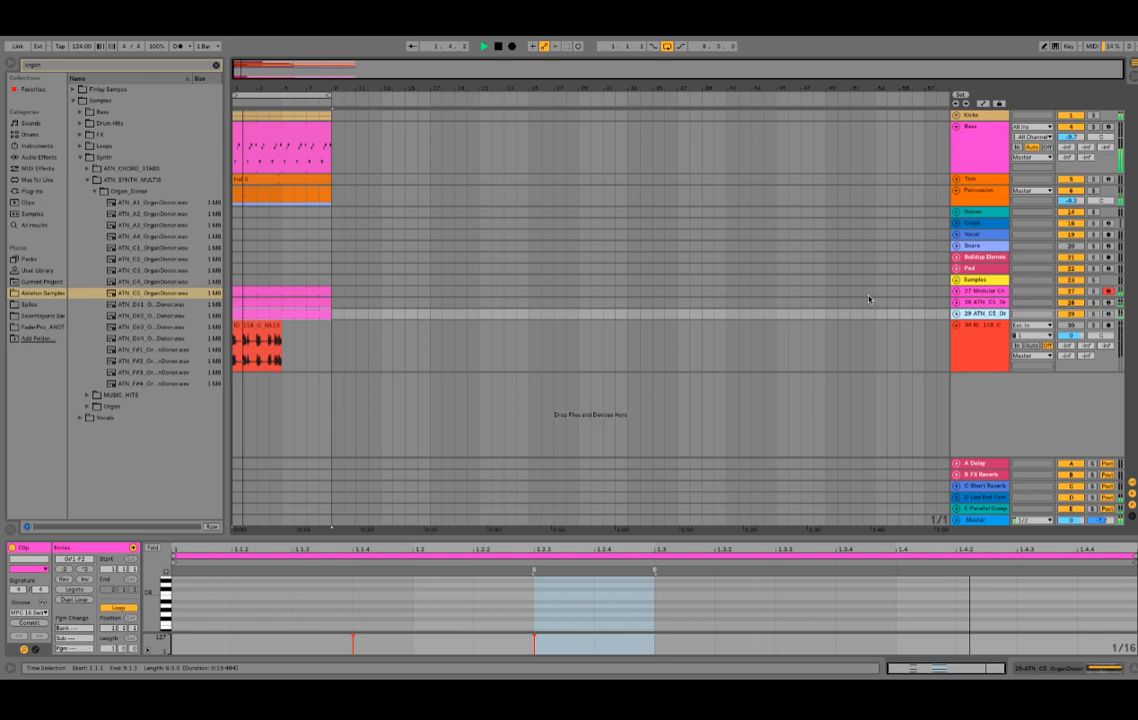
pyautogui.click(956, 301)
pyautogui.moveTo(1073, 315); pyautogui.dragTo(1077, 312)
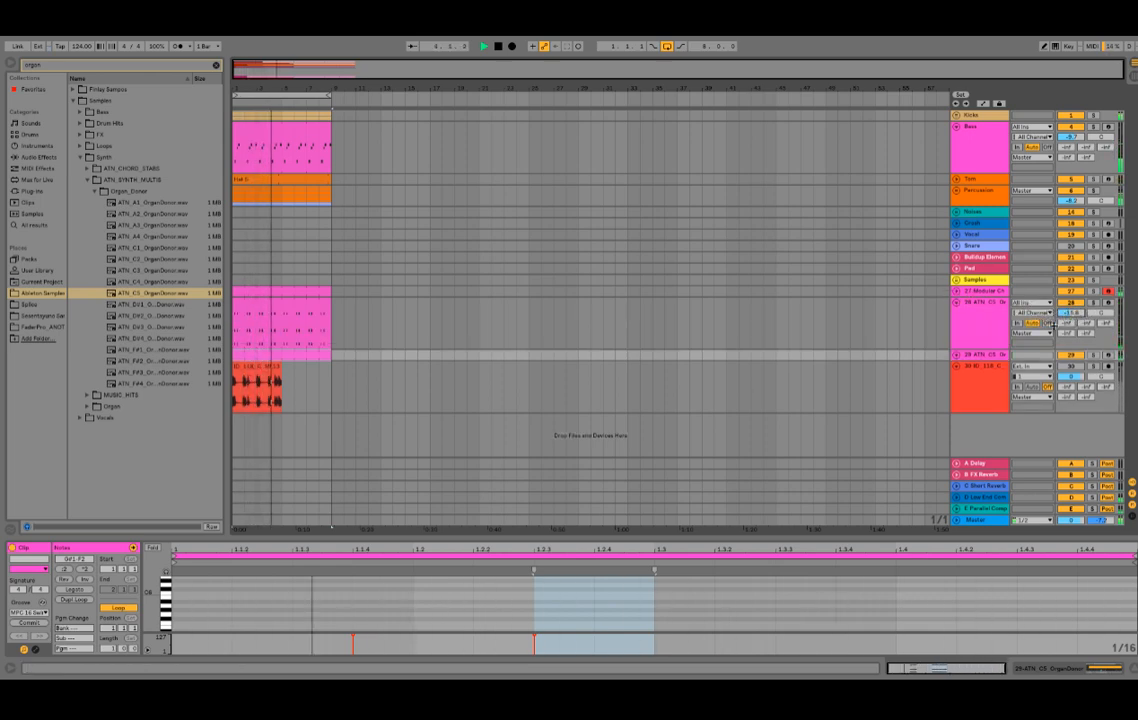
pyautogui.click(991, 356)
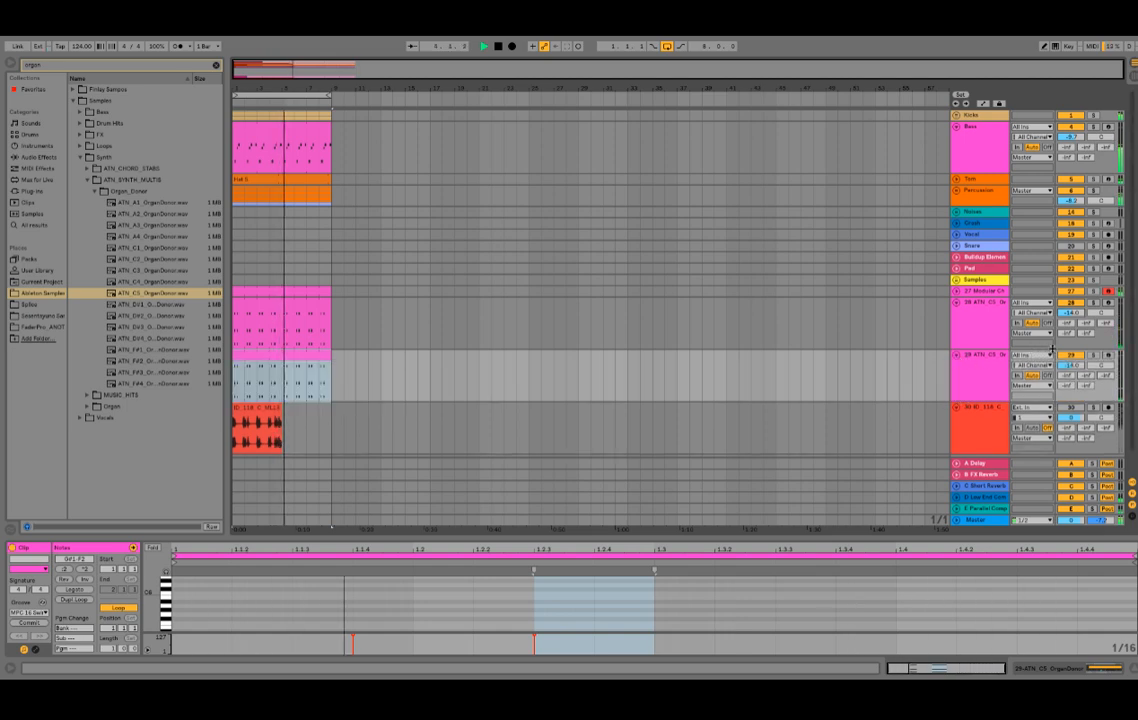
pyautogui.click(991, 318)
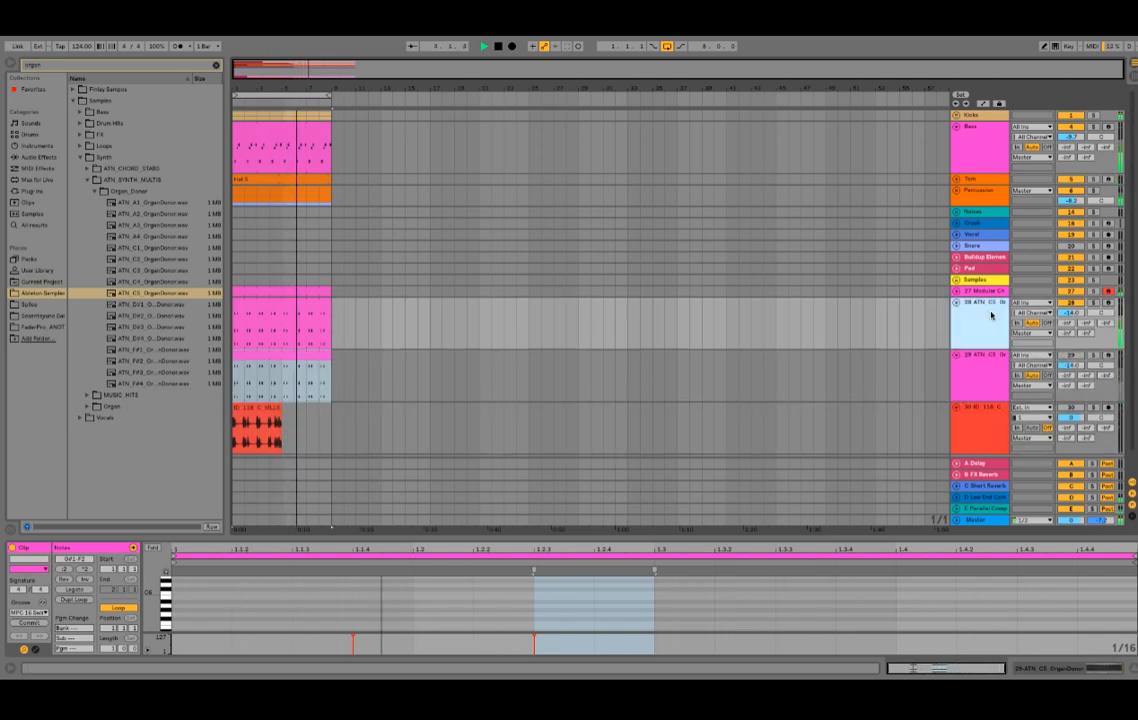
pyautogui.click(975, 365)
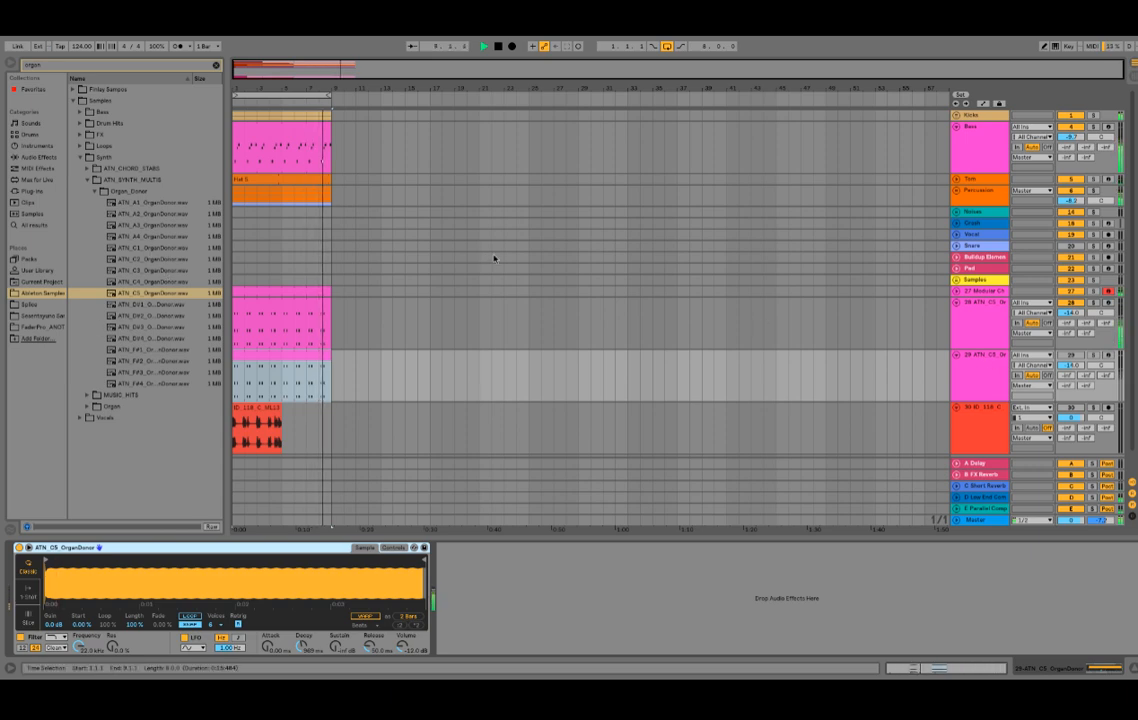
pyautogui.press('space')
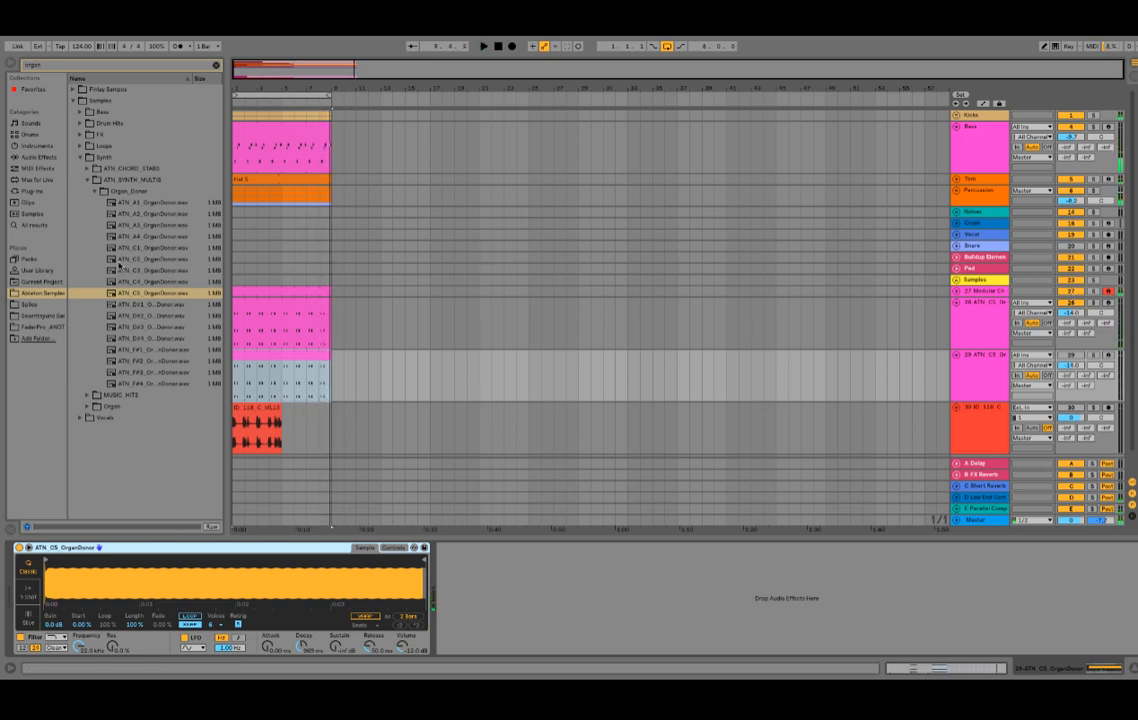
# - Audition the organ samples in the ATN_CHORD_STABS and MUSIC_HITS folders, ending on NSL_Organicord_C3.wav
pyautogui.click(88, 169)
pyautogui.click(105, 181)
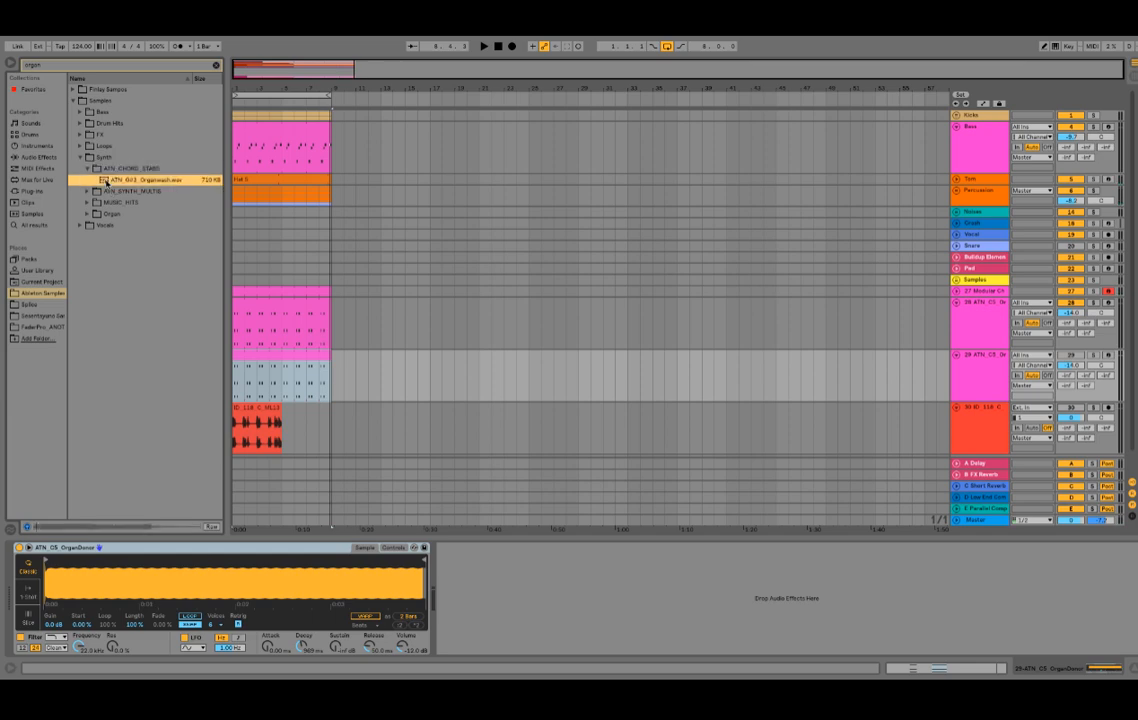
pyautogui.click(87, 203)
pyautogui.click(108, 214)
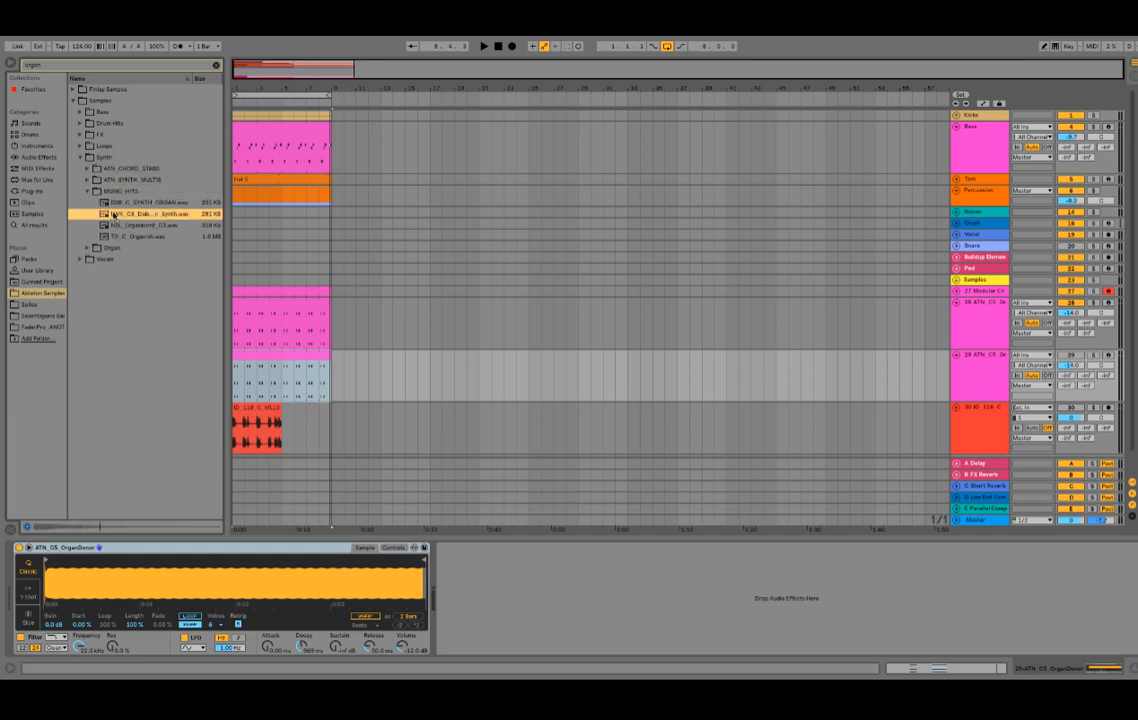
pyautogui.click(130, 226)
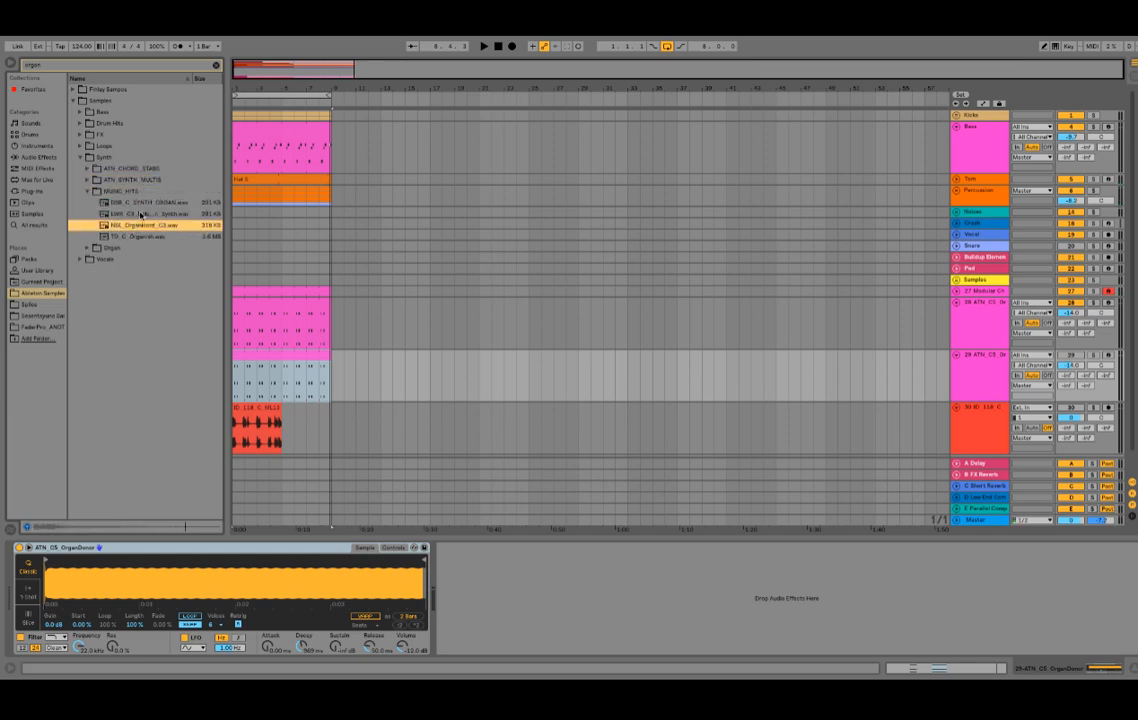
pyautogui.click(956, 355)
pyautogui.click(980, 357)
pyautogui.hotkey('ctrl', 'd')
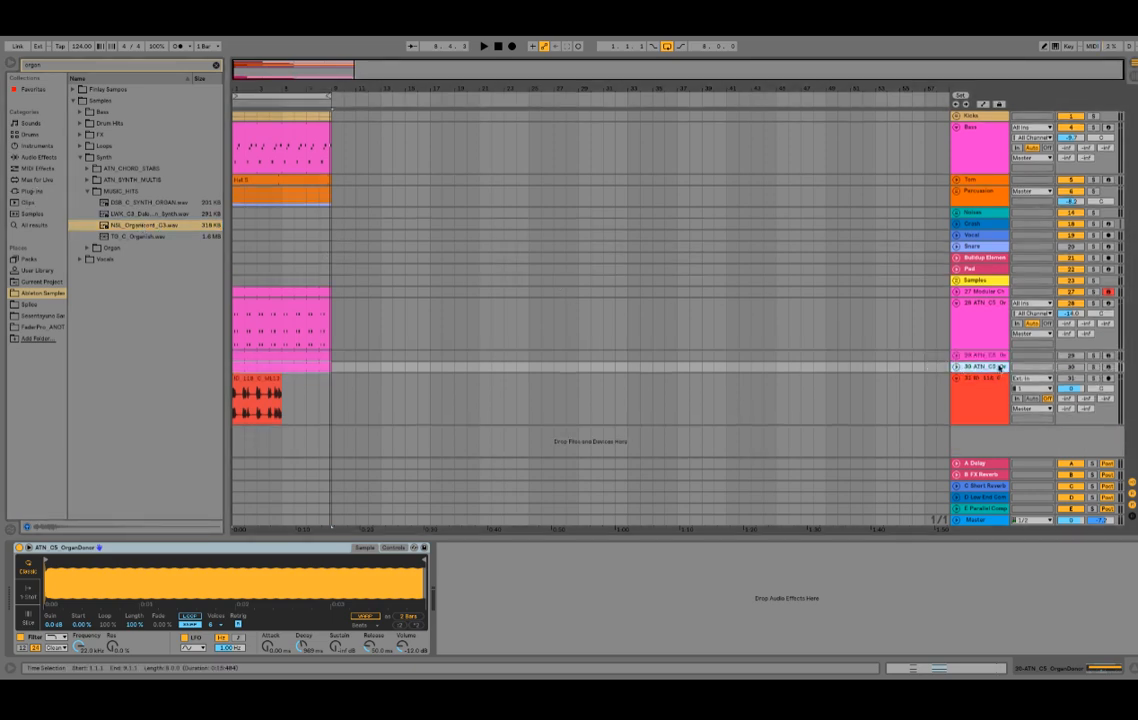
pyautogui.press('Delete')
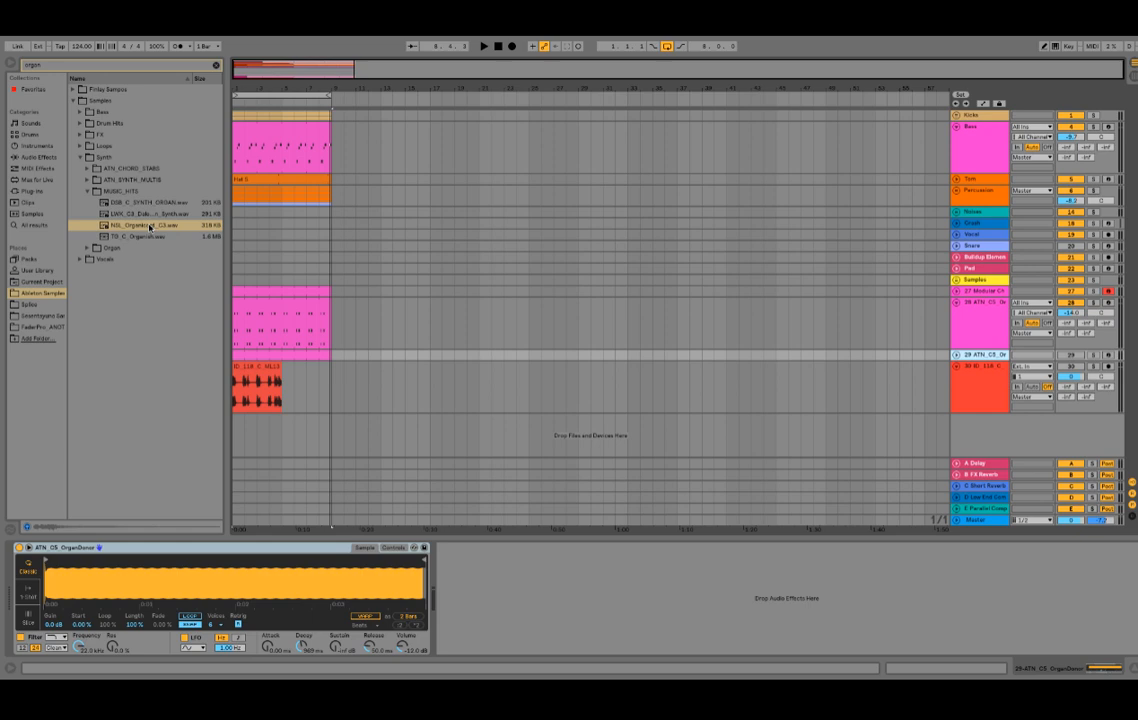
# - Replace the sample in track 29's Simpler with NSL_Organicord_C3.wav and start playback of the loop
pyautogui.click(150, 228)
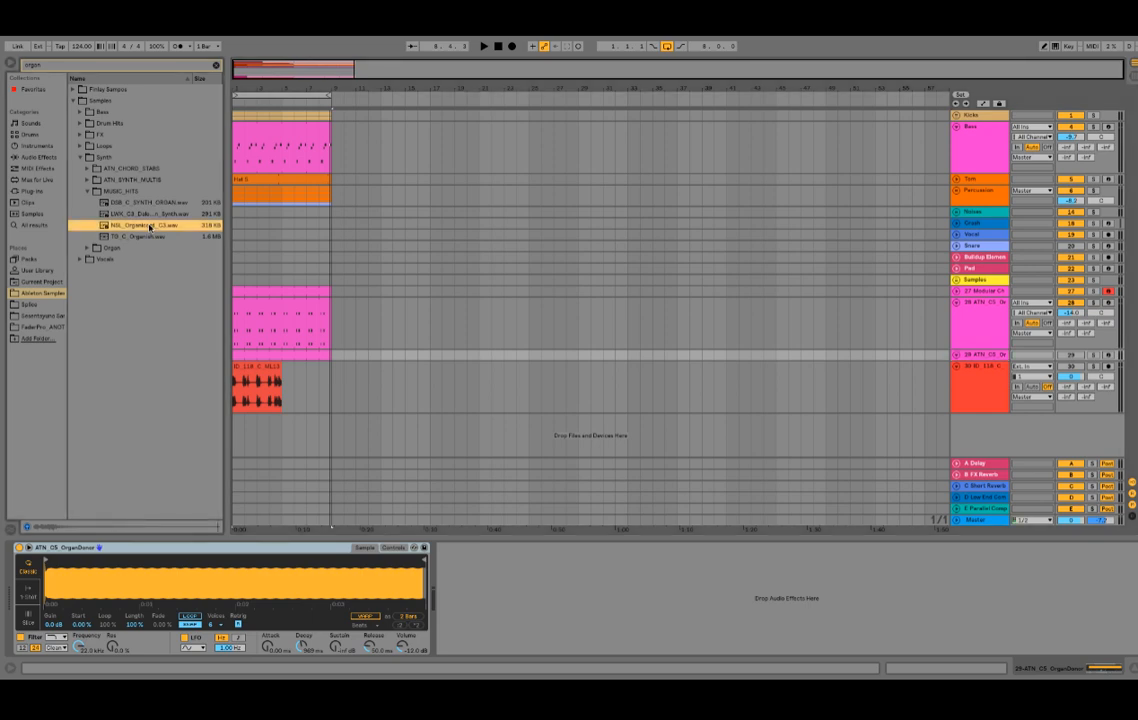
pyautogui.moveTo(150, 228); pyautogui.dragTo(898, 360)
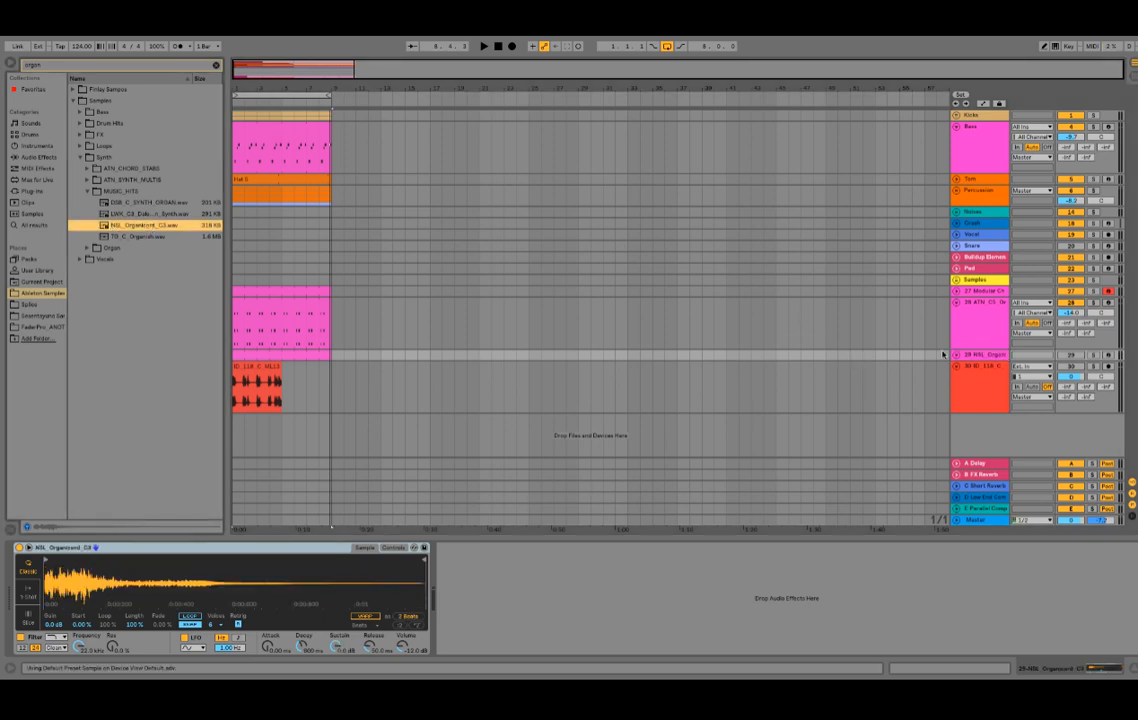
pyautogui.press('space')
# - Open track 29's clip in an enlarged note editor and solo the track
pyautogui.doubleClick(269, 356)
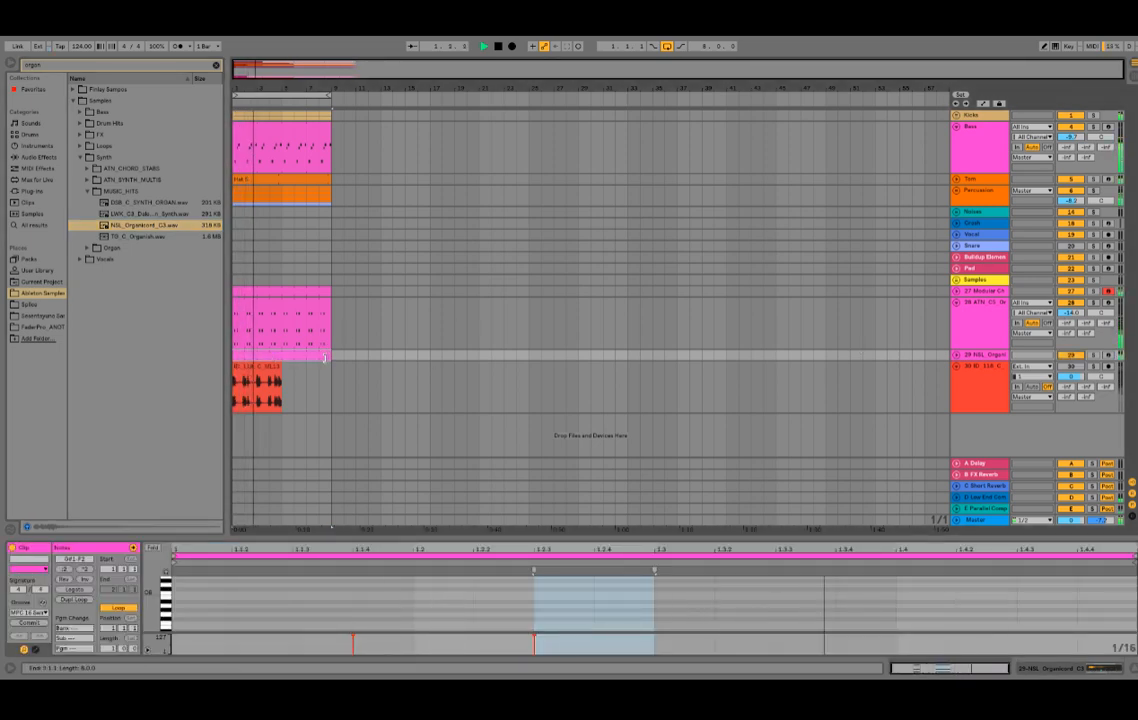
pyautogui.moveTo(676, 538); pyautogui.dragTo(727, 308)
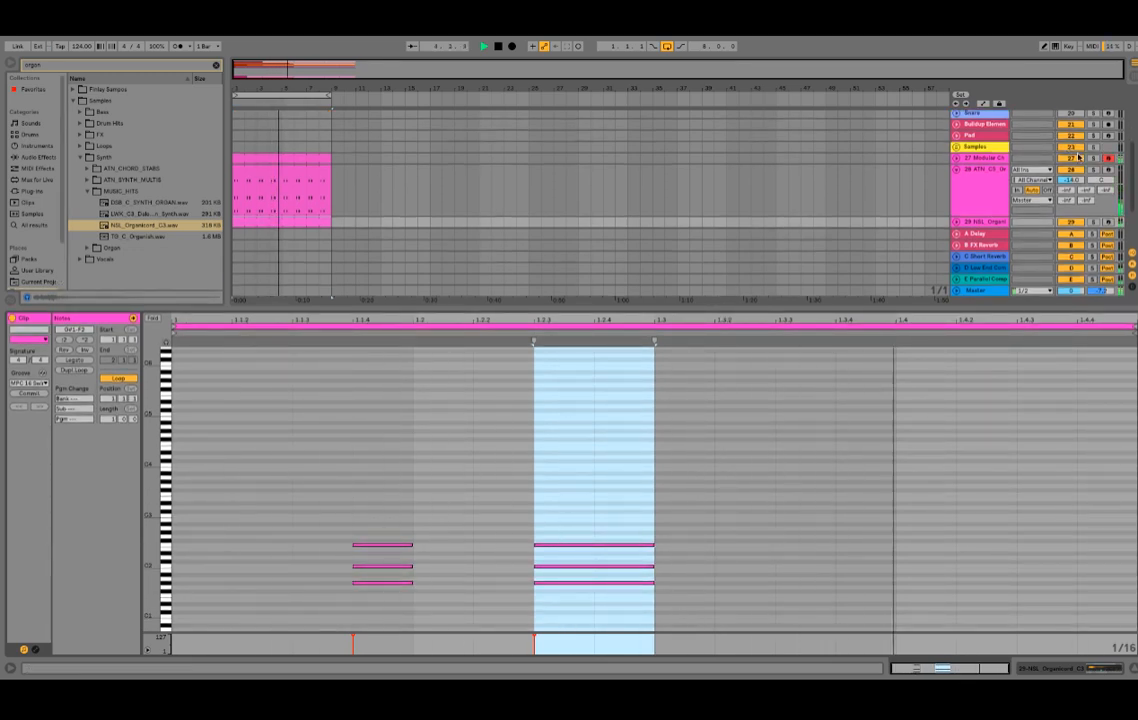
pyautogui.click(1095, 222)
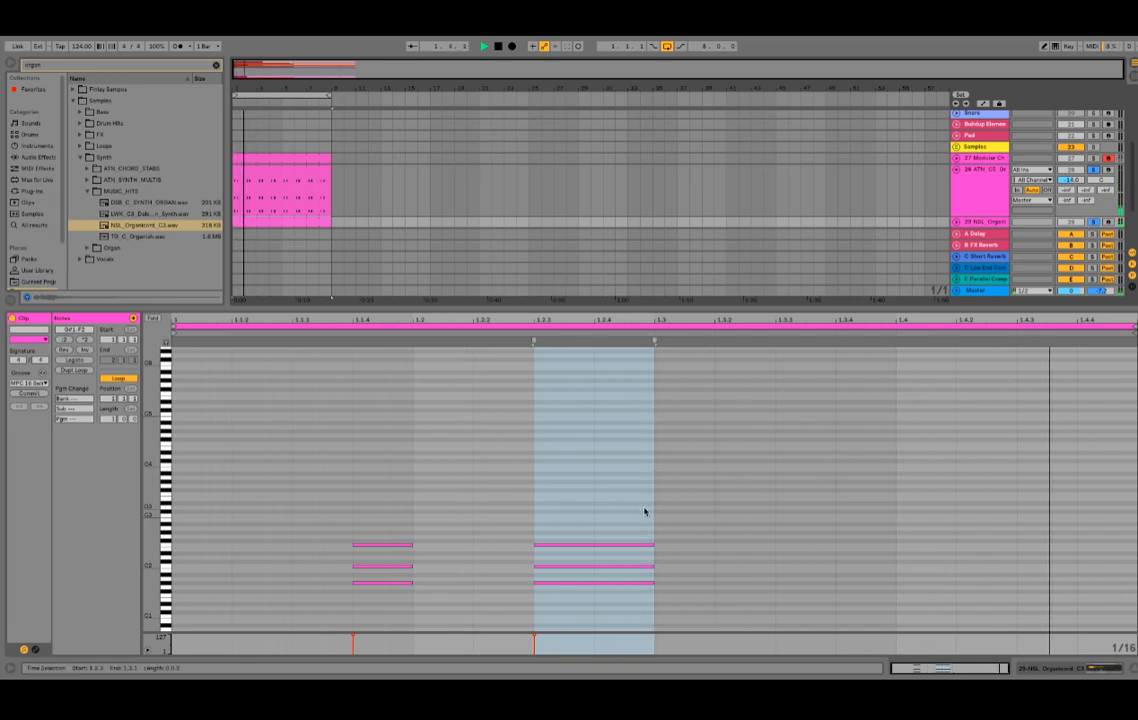
# - Duplicate the two chords into the clip's second half, keeping the copy at 1.4.3 and removing the one at 1.3.4
pyautogui.moveTo(645, 506); pyautogui.dragTo(178, 630)
pyautogui.press('super+d')
pyautogui.moveTo(881, 508); pyautogui.dragTo(890, 619)
pyautogui.press('super+z')
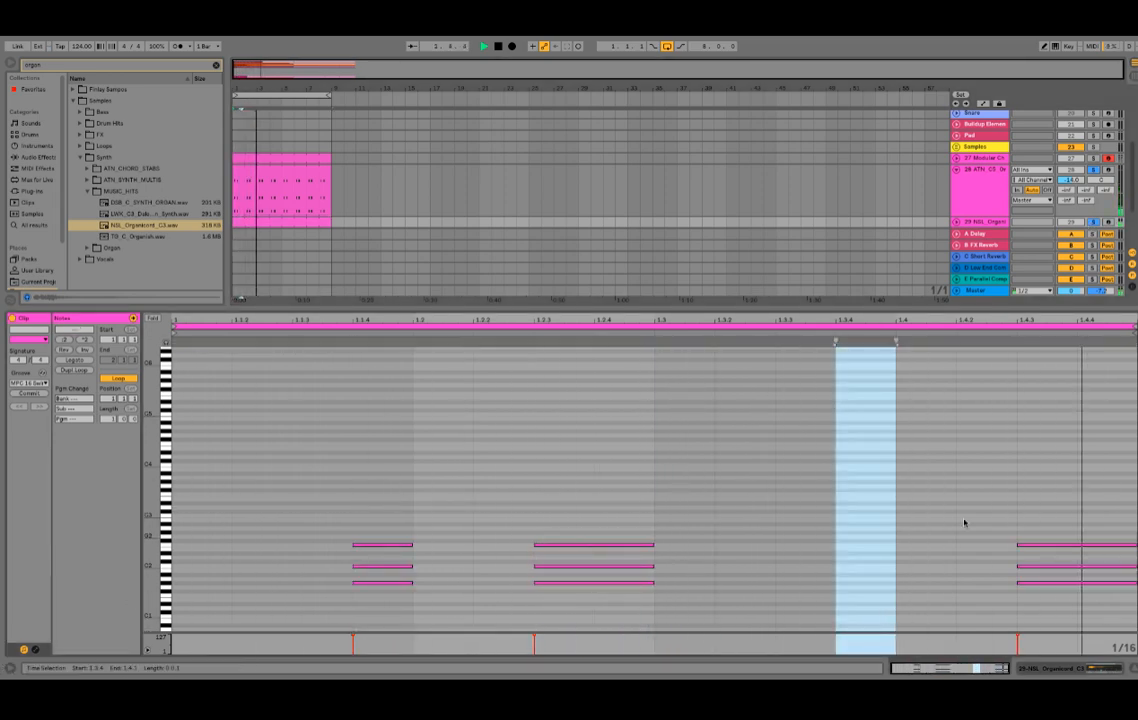
# - Transpose the copied chord at 1.4.3 up so that it spans C#2 to A#2
pyautogui.click(1095, 223)
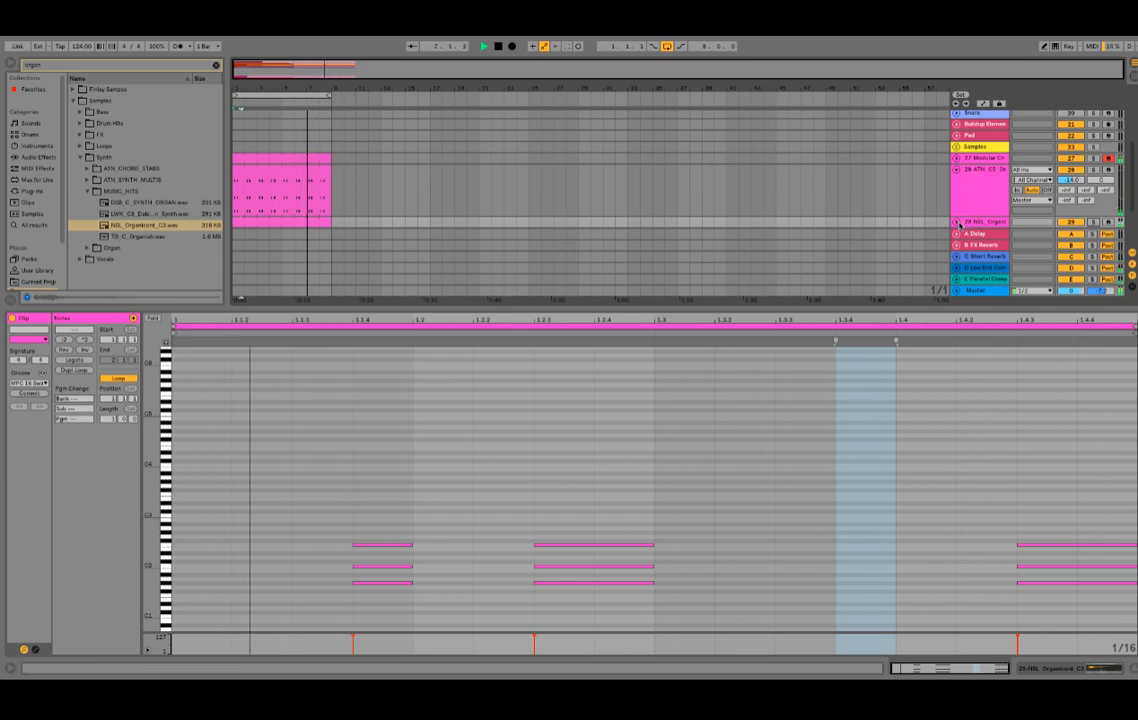
pyautogui.click(1029, 530)
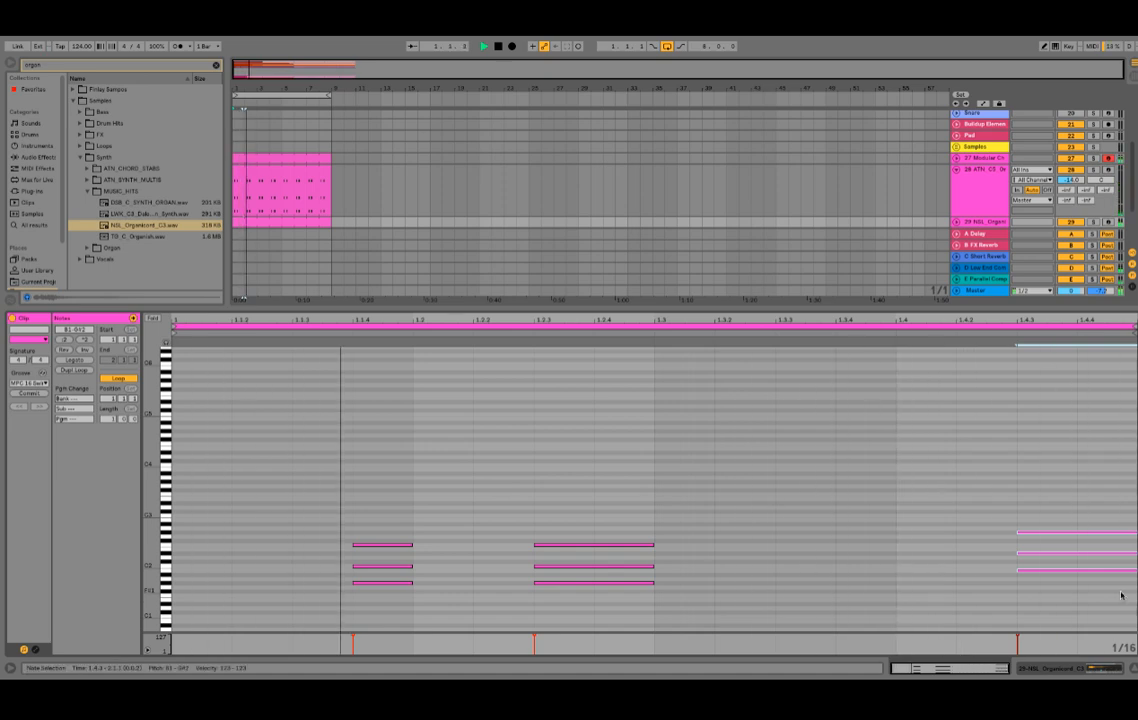
pyautogui.press('Up')
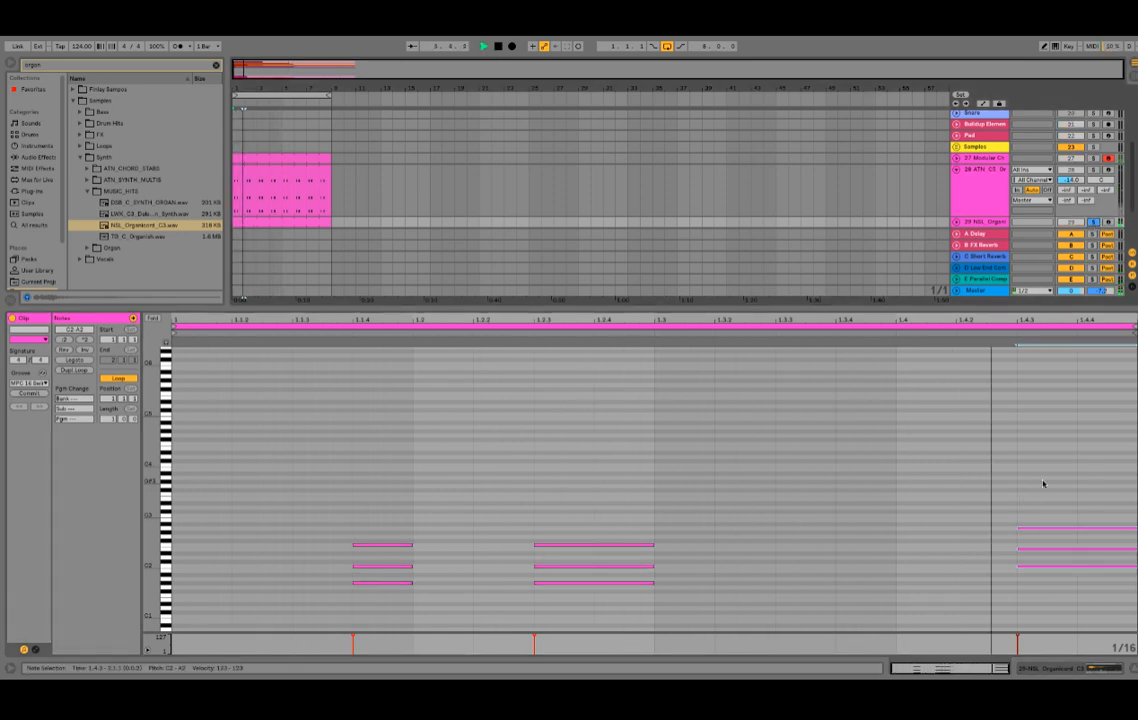
pyautogui.moveTo(1036, 512); pyautogui.dragTo(1084, 619)
pyautogui.press('Up')
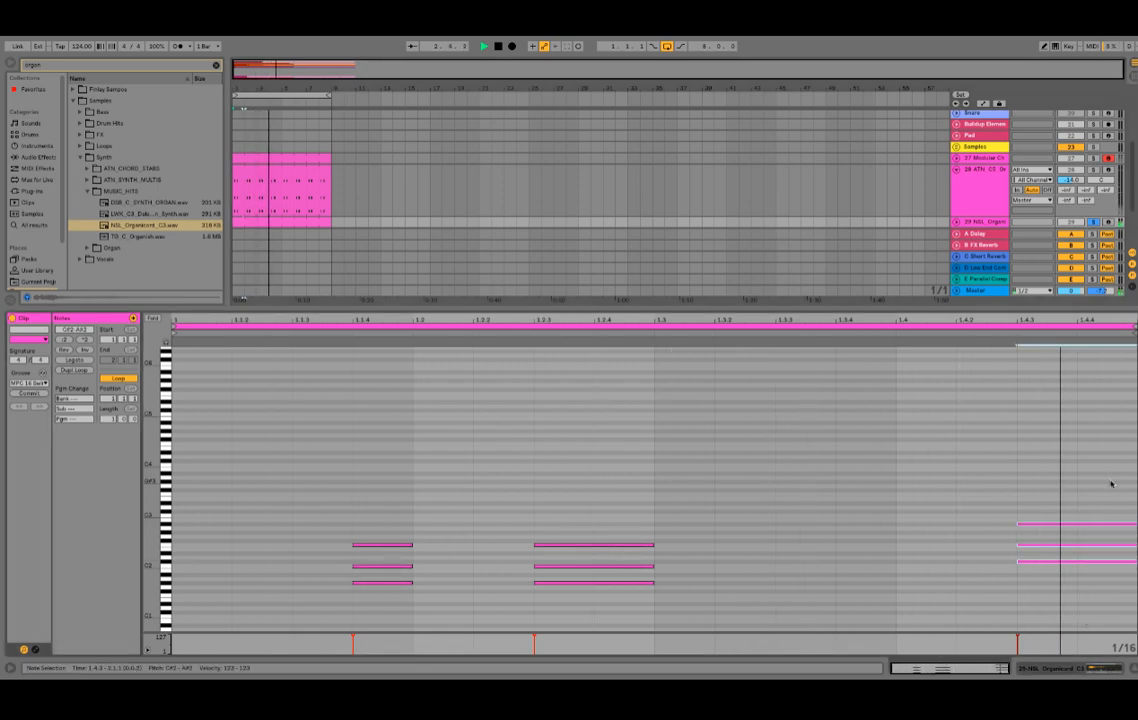
pyautogui.click(1076, 546)
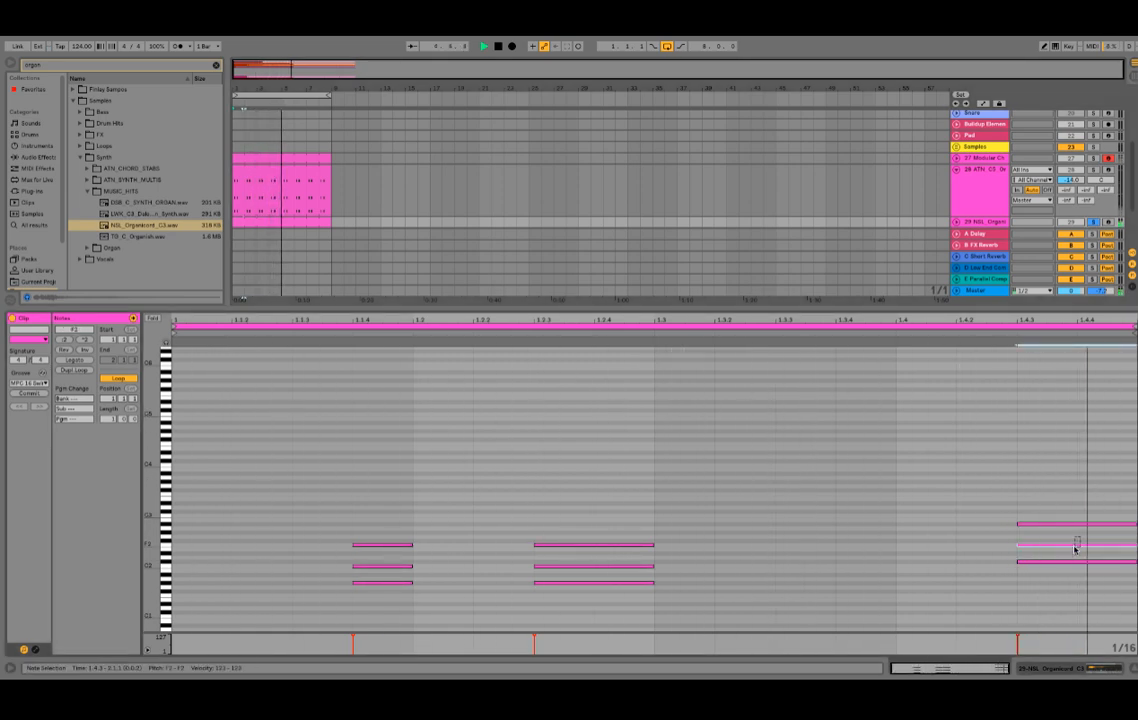
pyautogui.press('Up')
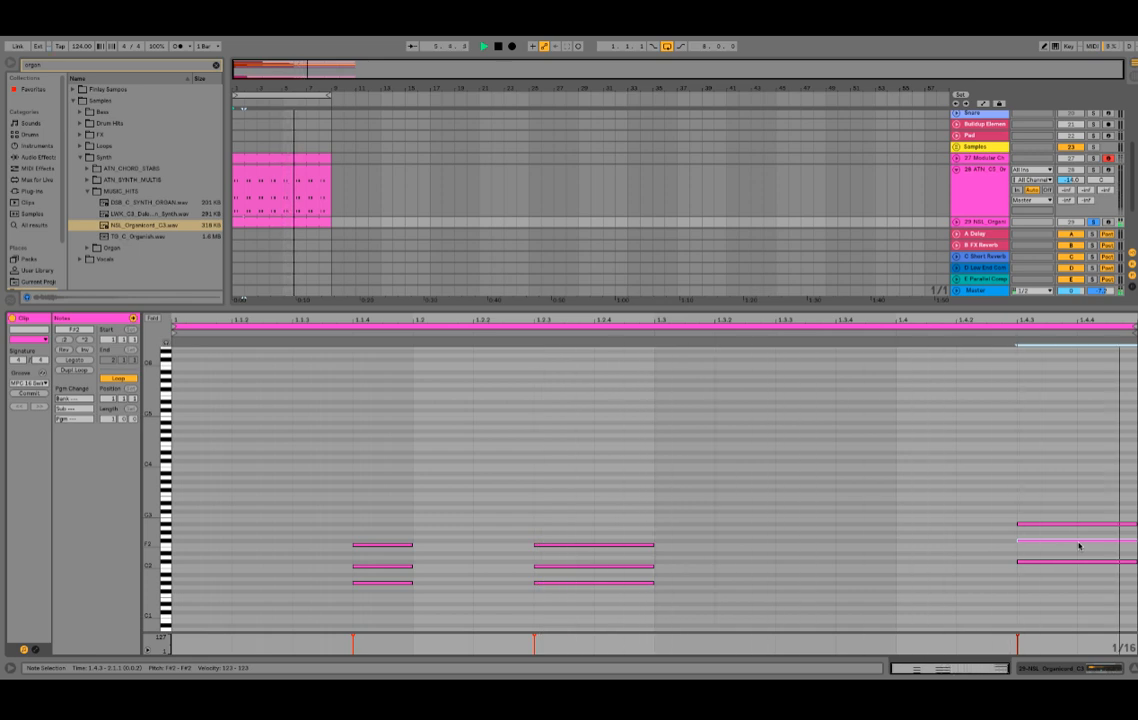
pyautogui.press('Down')
# - Delete the bottom and middle notes of the chord at 1.4.3, leaving only its A#2 note
pyautogui.click(1094, 561)
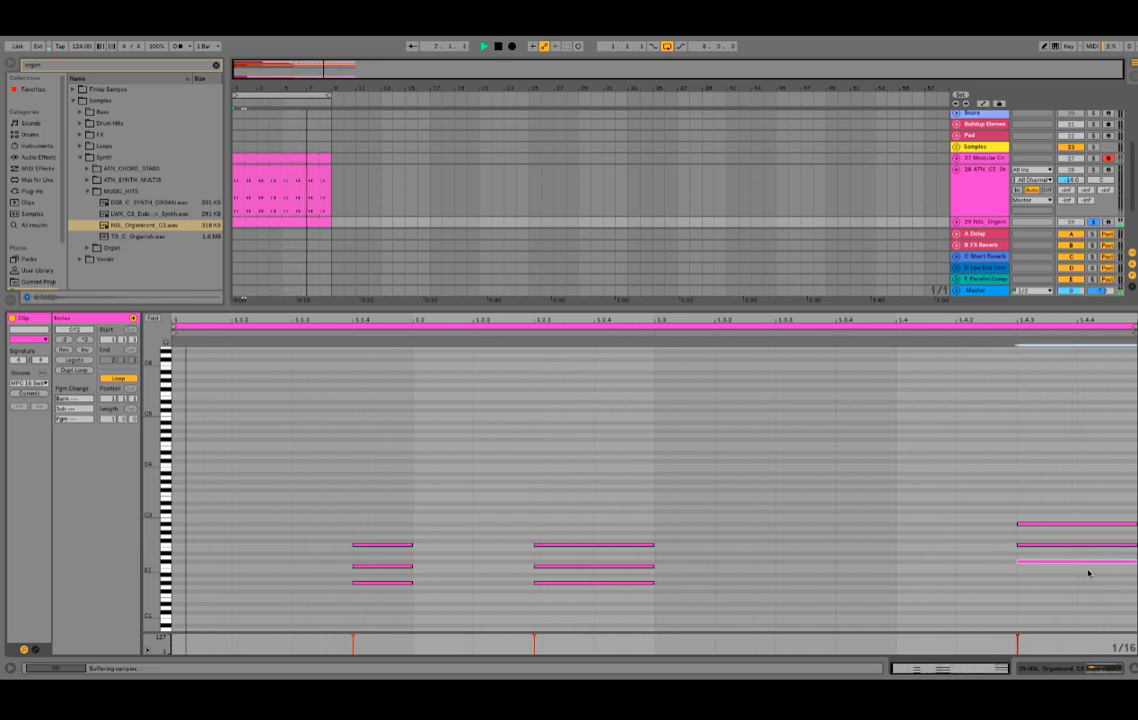
pyautogui.press('Delete')
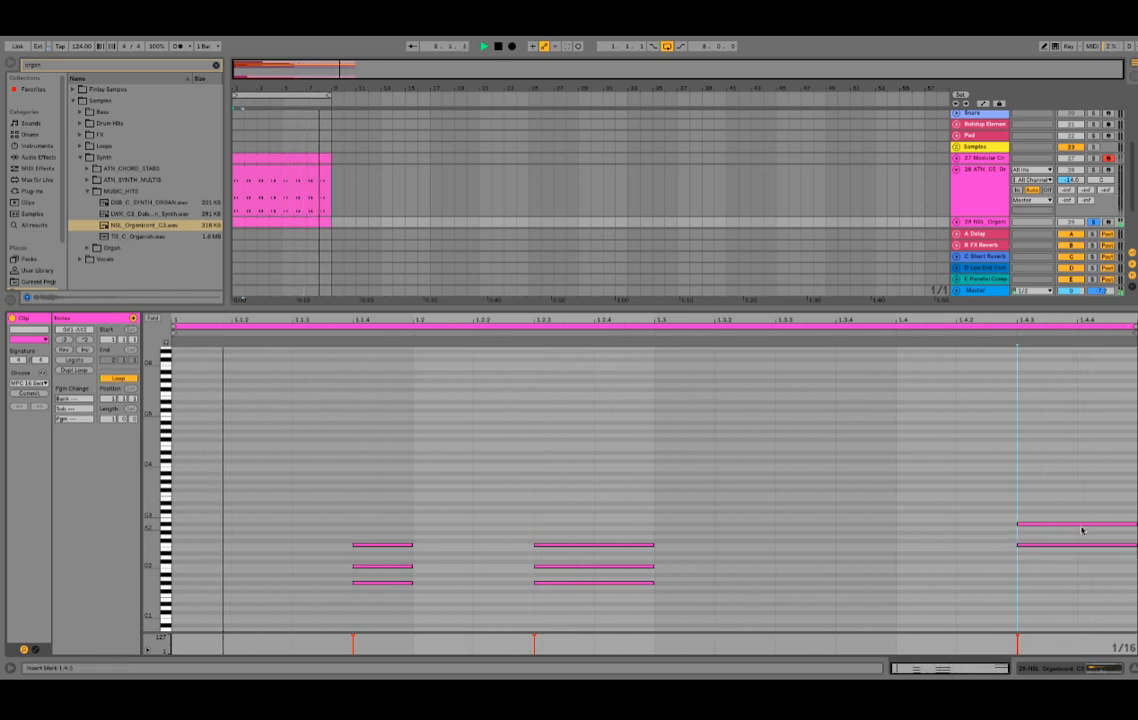
pyautogui.press('Delete')
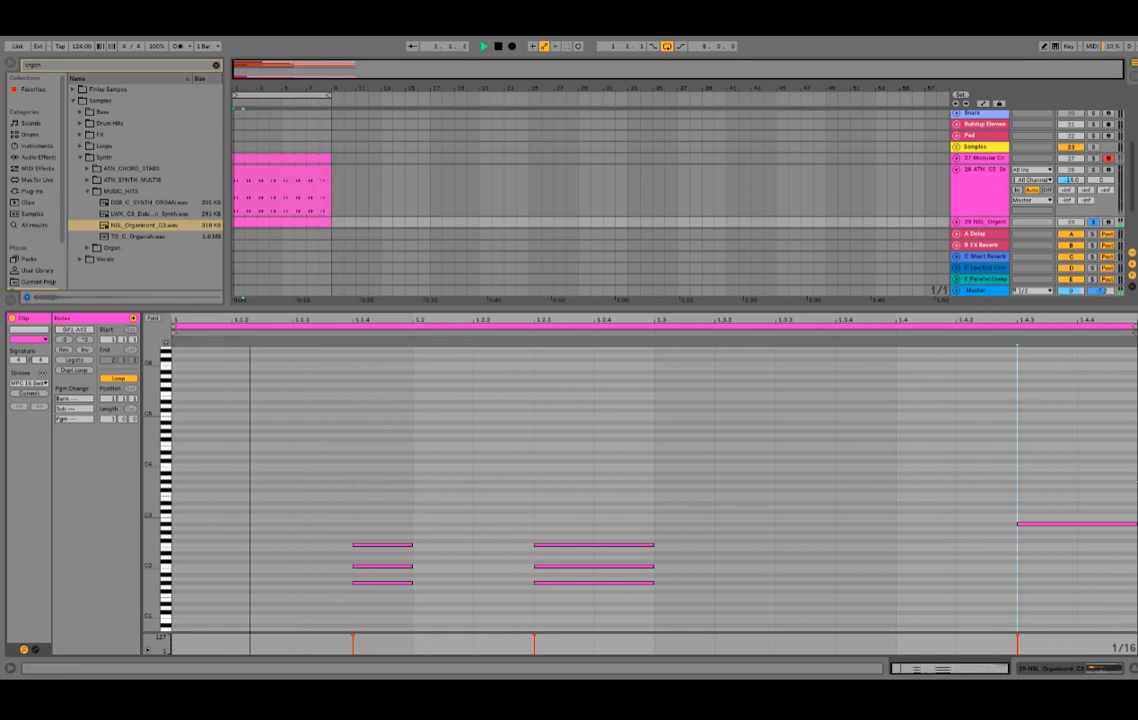
# - Close the note editor, fold track 28, and select audio track 30
pyautogui.moveTo(673, 556); pyautogui.dragTo(296, 650)
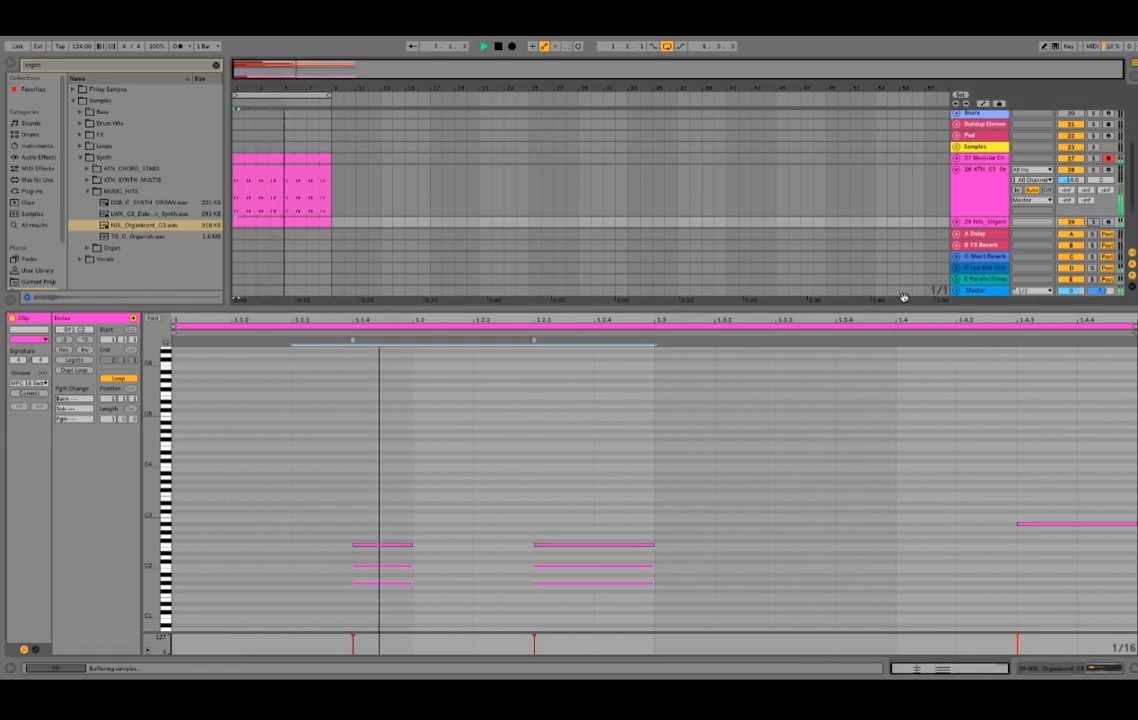
pyautogui.moveTo(908, 310); pyautogui.dragTo(910, 675)
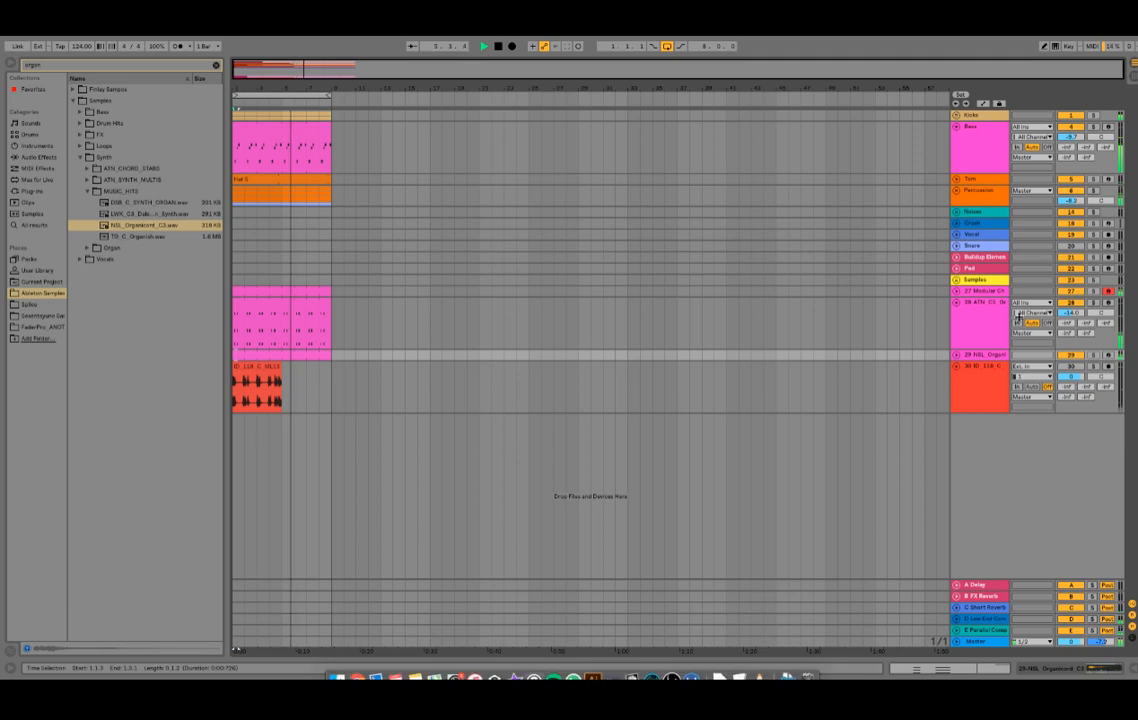
pyautogui.click(958, 303)
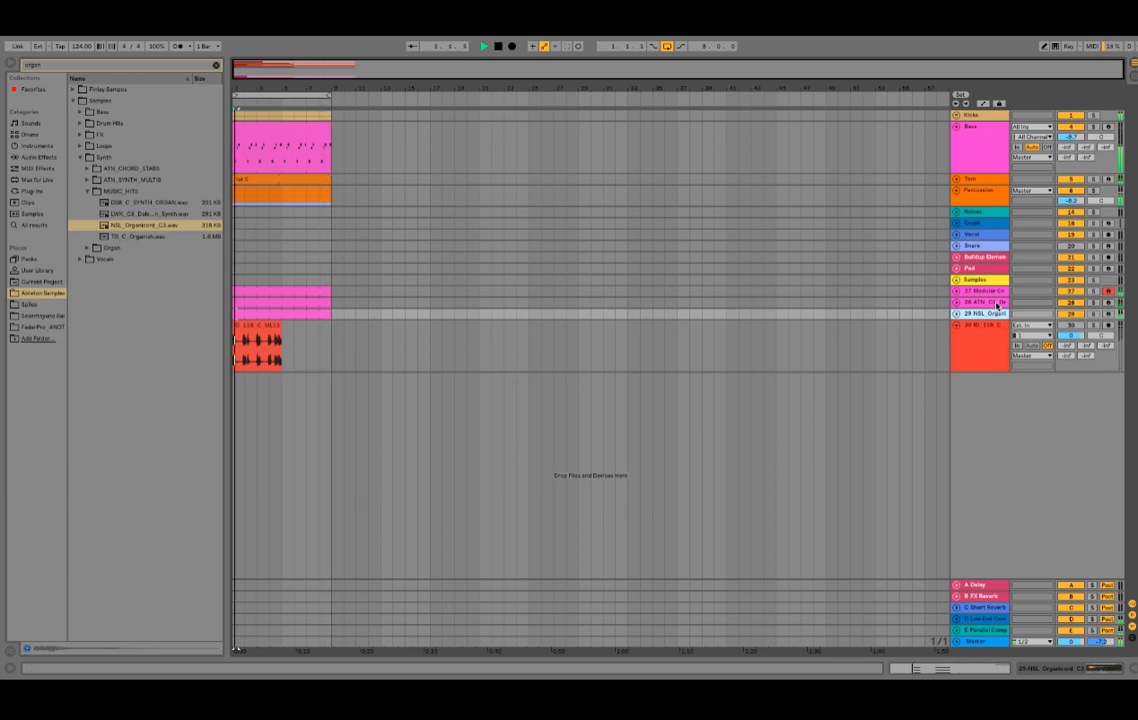
pyautogui.hotkey('ctrl', 'shift', 't')
pyautogui.press('Delete')
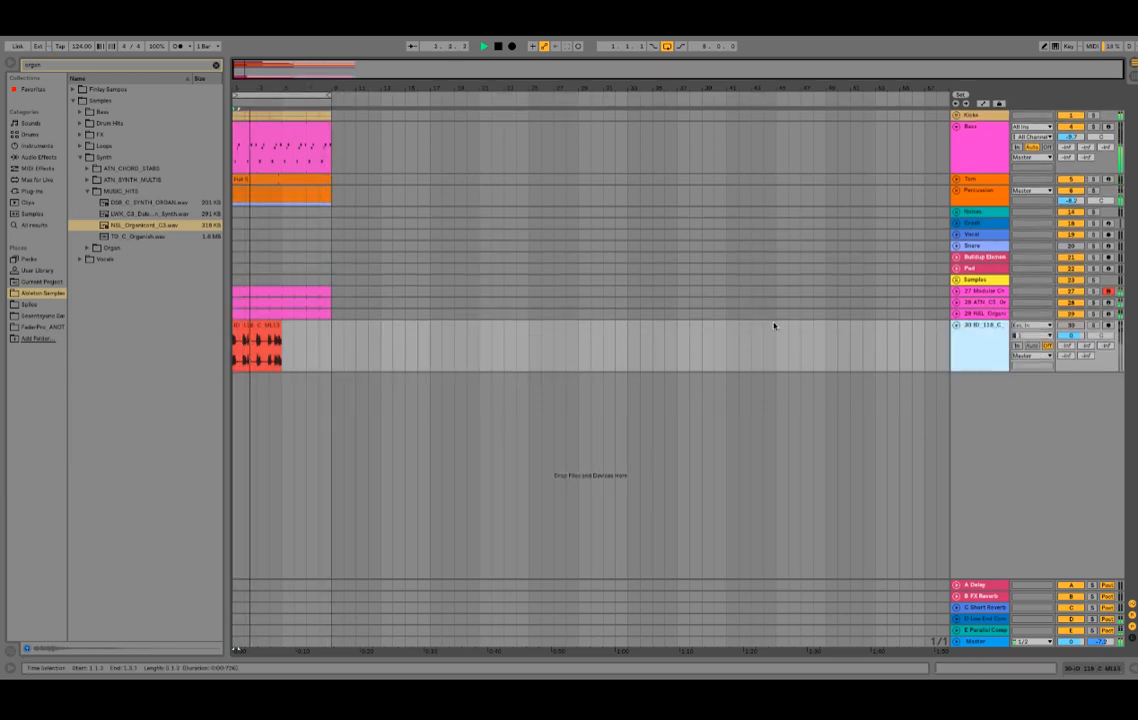
# - Stop playback and audition the organ hits in the MUSIC_HITS folder again, including NSL_Organicord_C3.wav and the TO_C organ sample
pyautogui.click(89, 192)
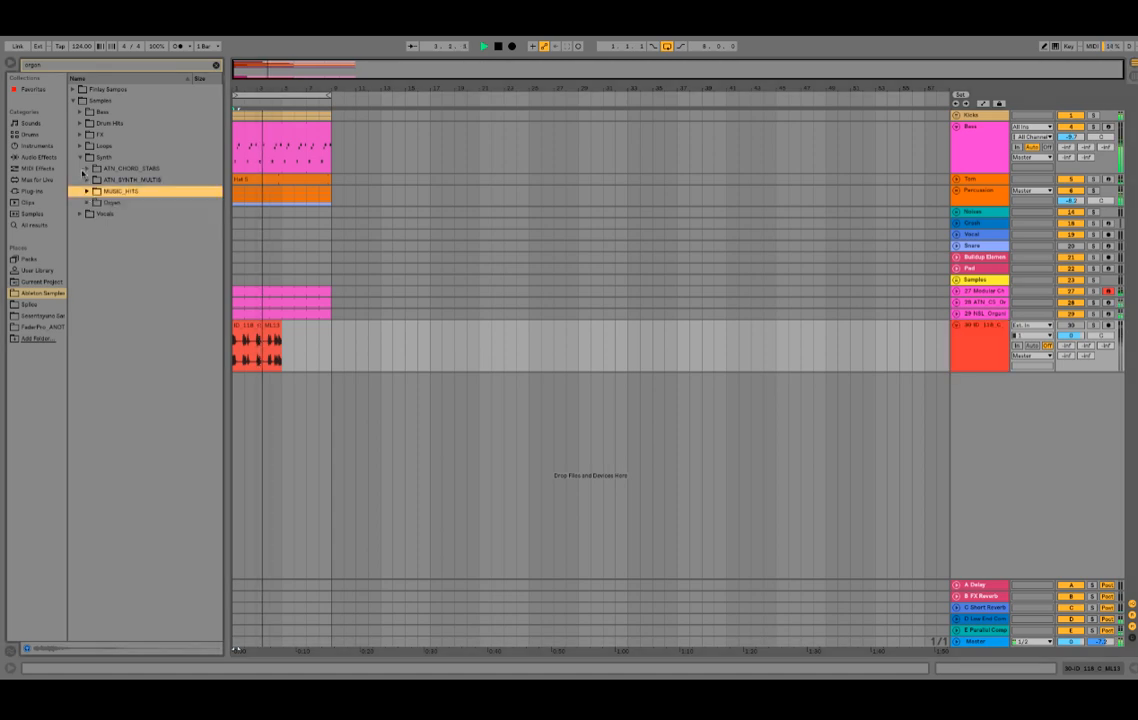
pyautogui.click(88, 180)
pyautogui.click(89, 181)
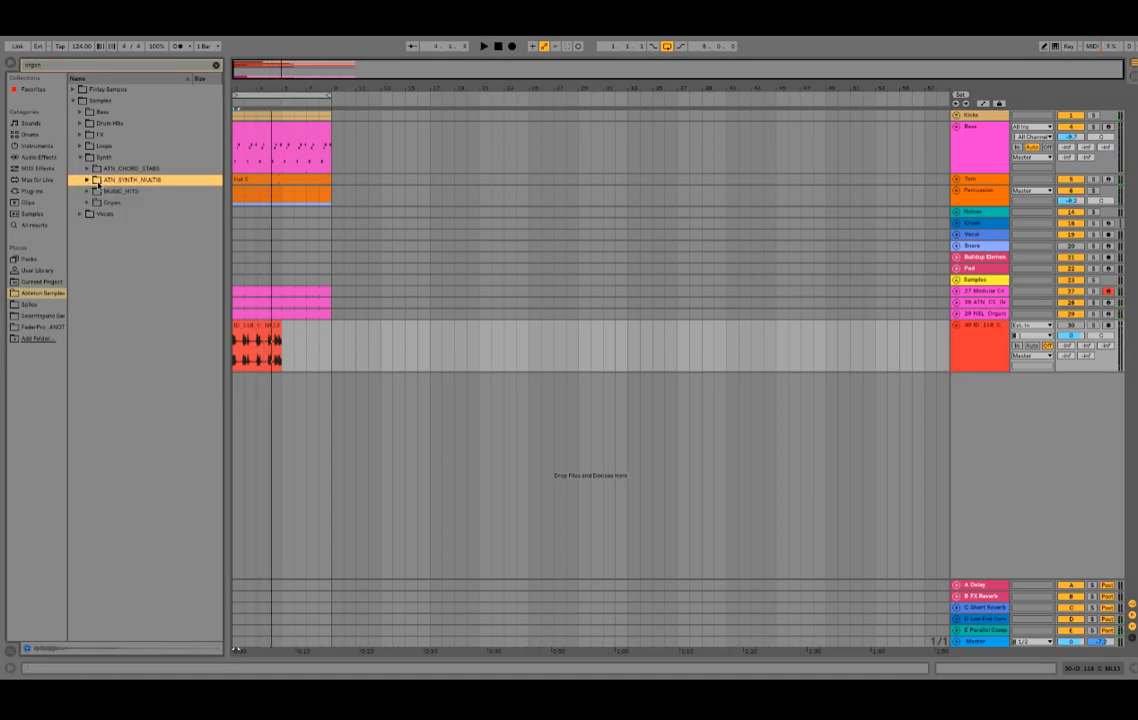
pyautogui.click(89, 192)
pyautogui.click(105, 213)
pyautogui.click(123, 228)
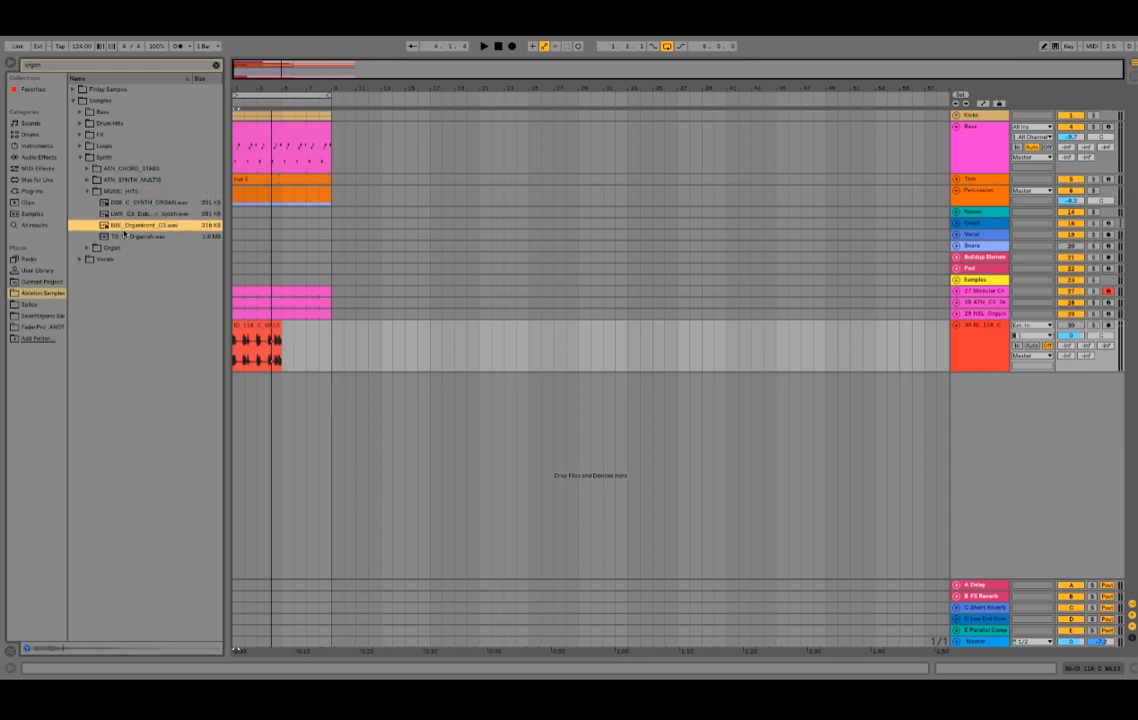
pyautogui.click(126, 237)
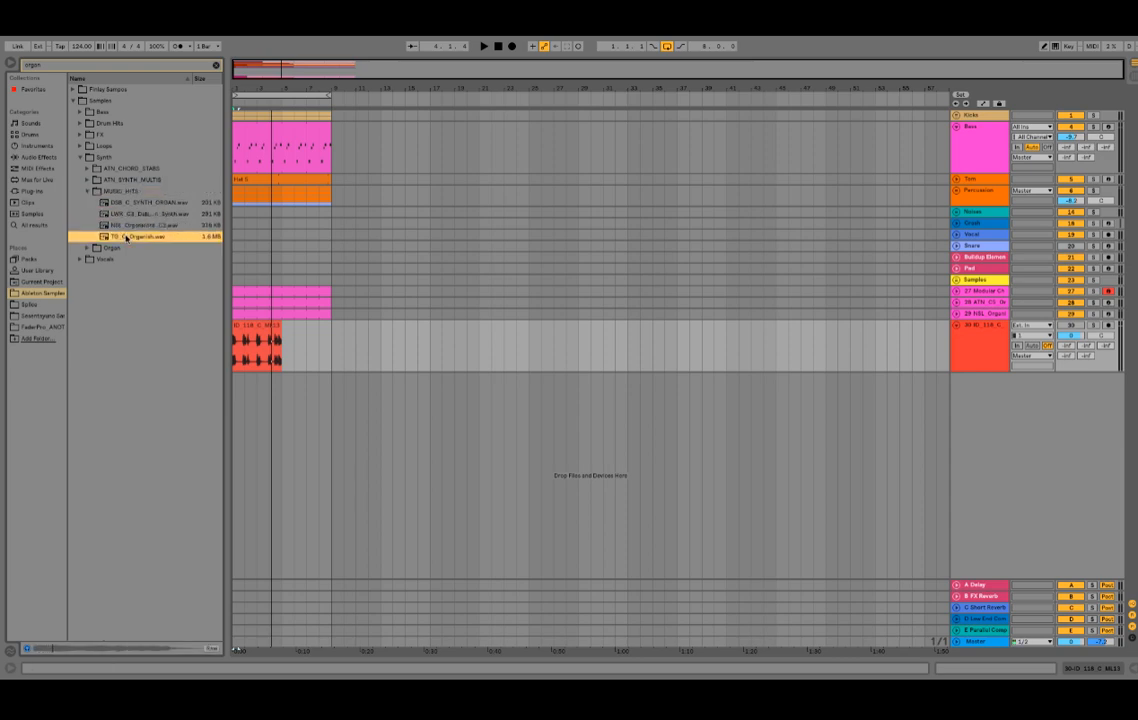
pyautogui.click(133, 226)
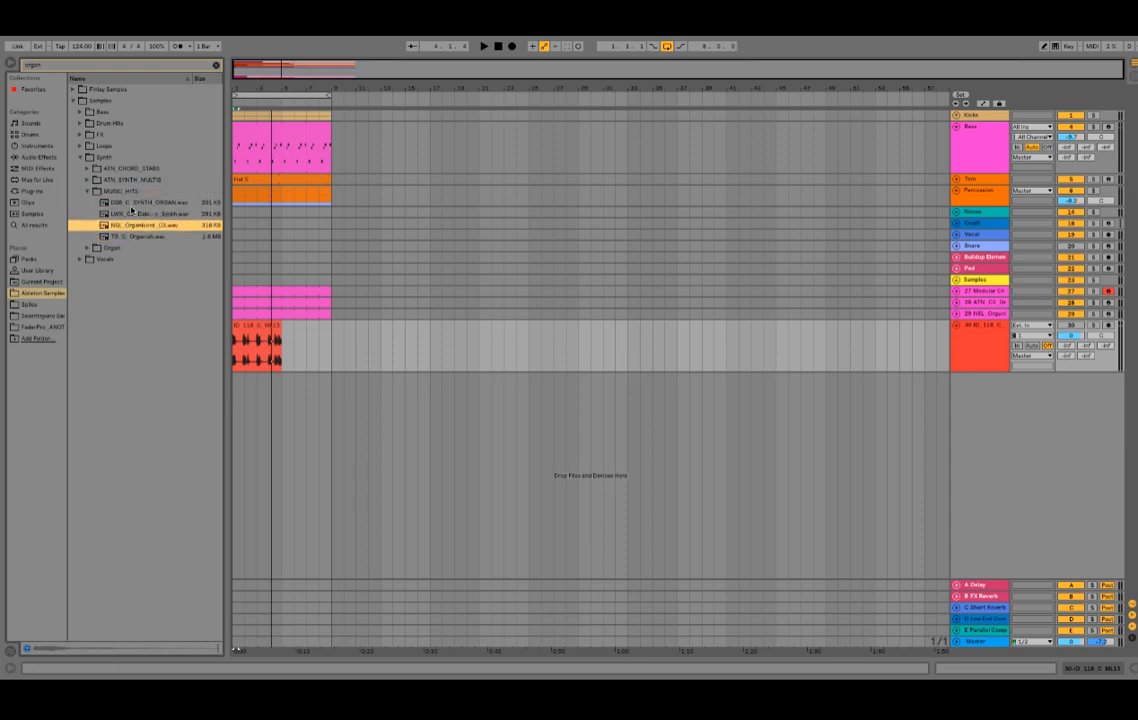
# - Audition the DSB_C_SYNTH_ORGAN.wav hit against short playbacks of the arrangement
pyautogui.click(130, 206)
pyautogui.press('space')
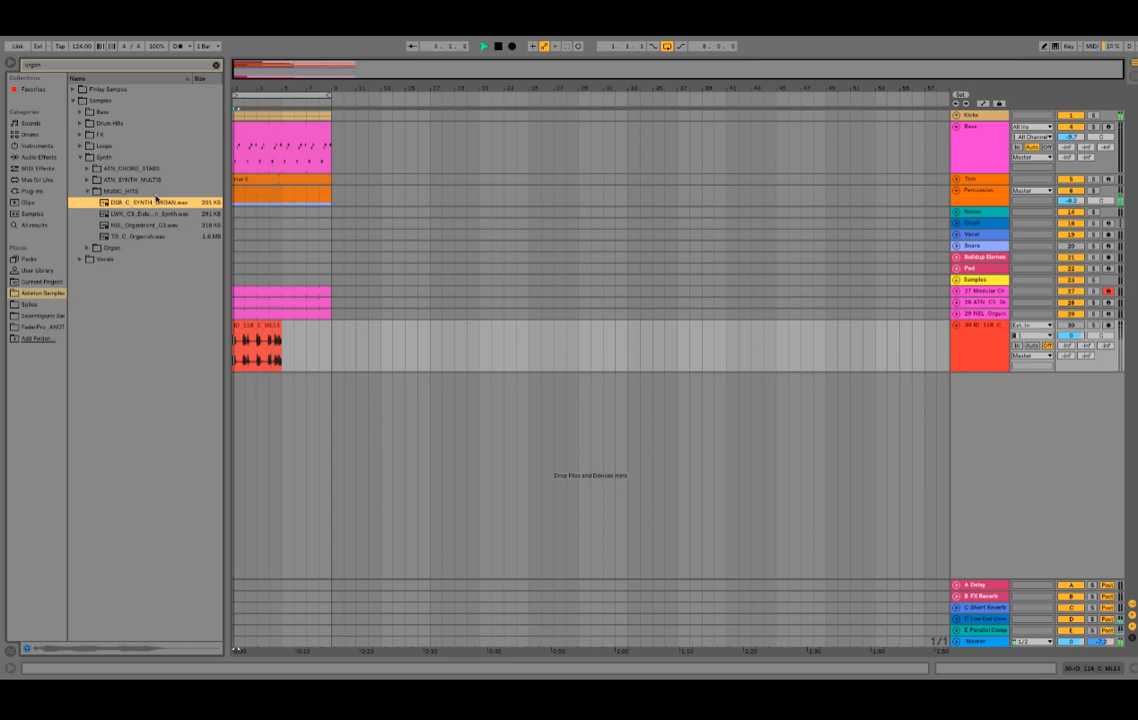
pyautogui.press('space')
pyautogui.press('space')
pyautogui.press('space')
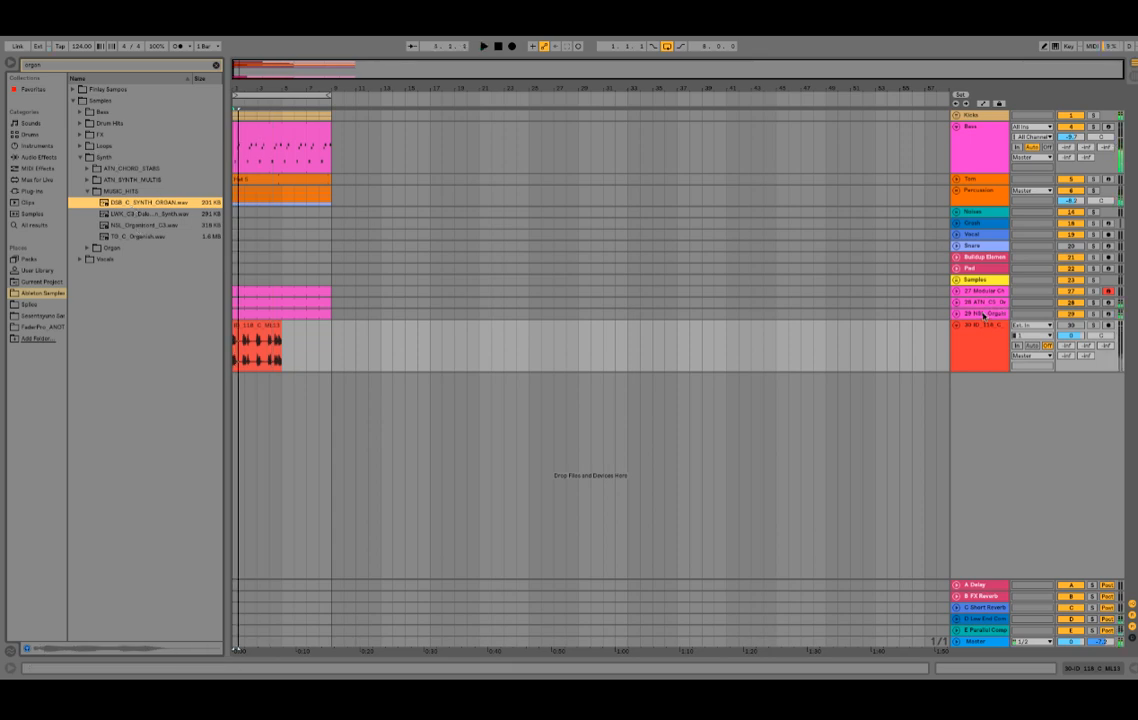
pyautogui.click(983, 315)
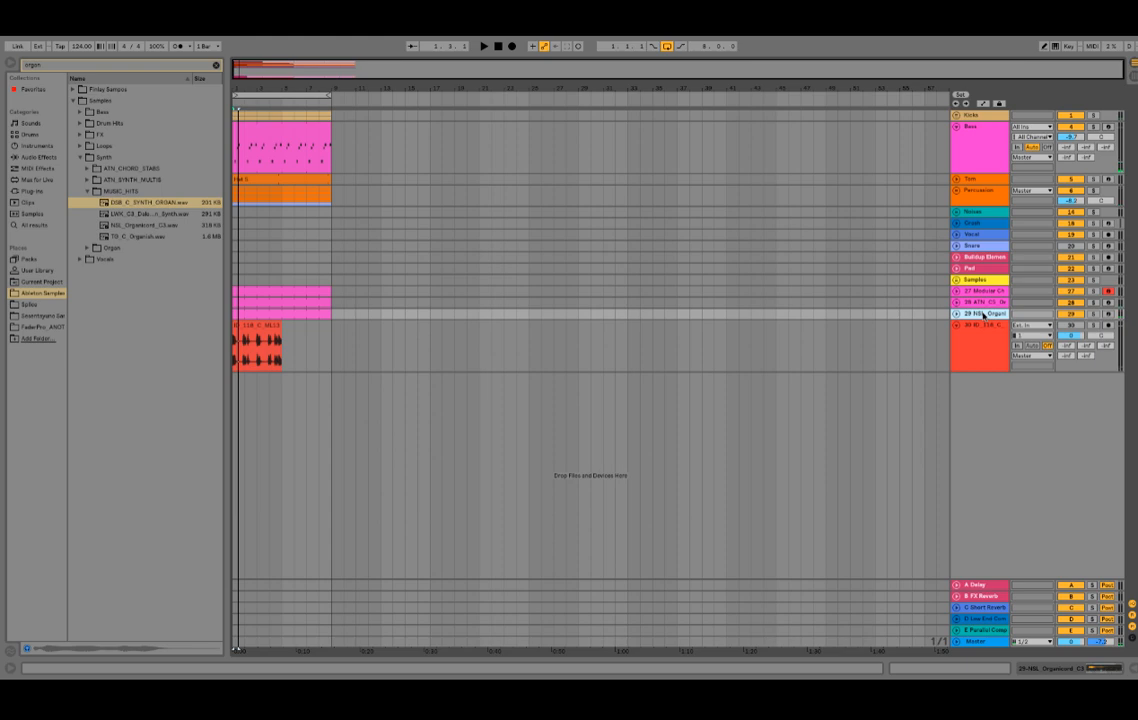
pyautogui.hotkey('ctrl', 'shift', 't')
pyautogui.press('Delete')
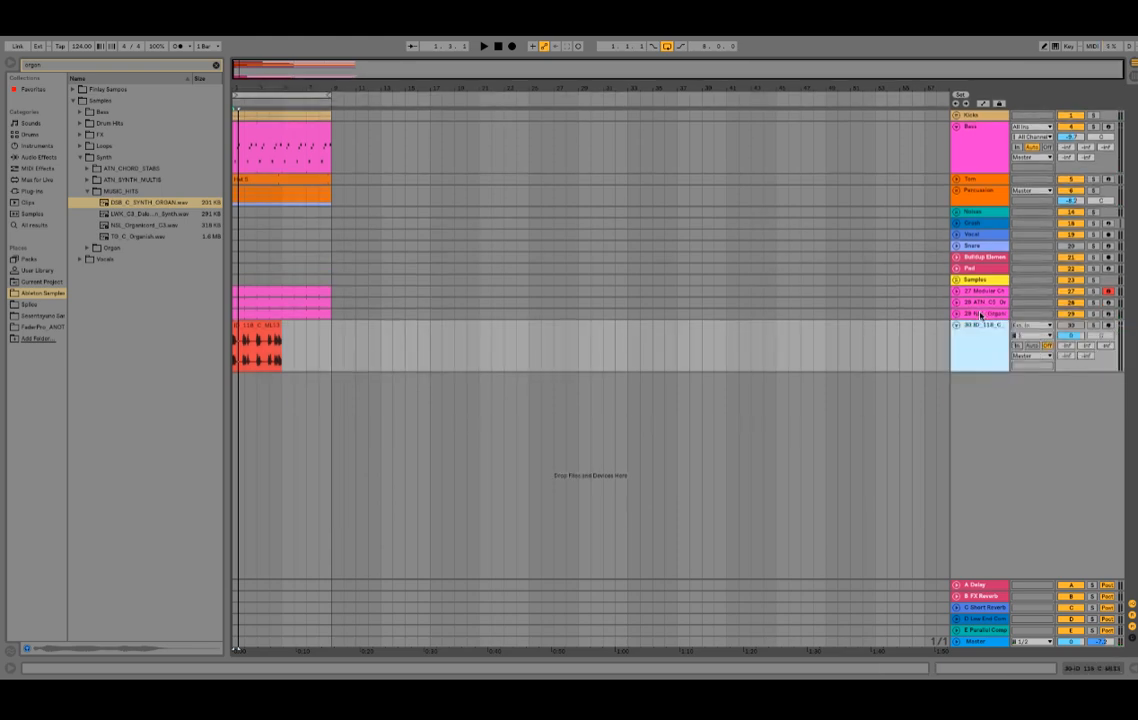
pyautogui.click(981, 315)
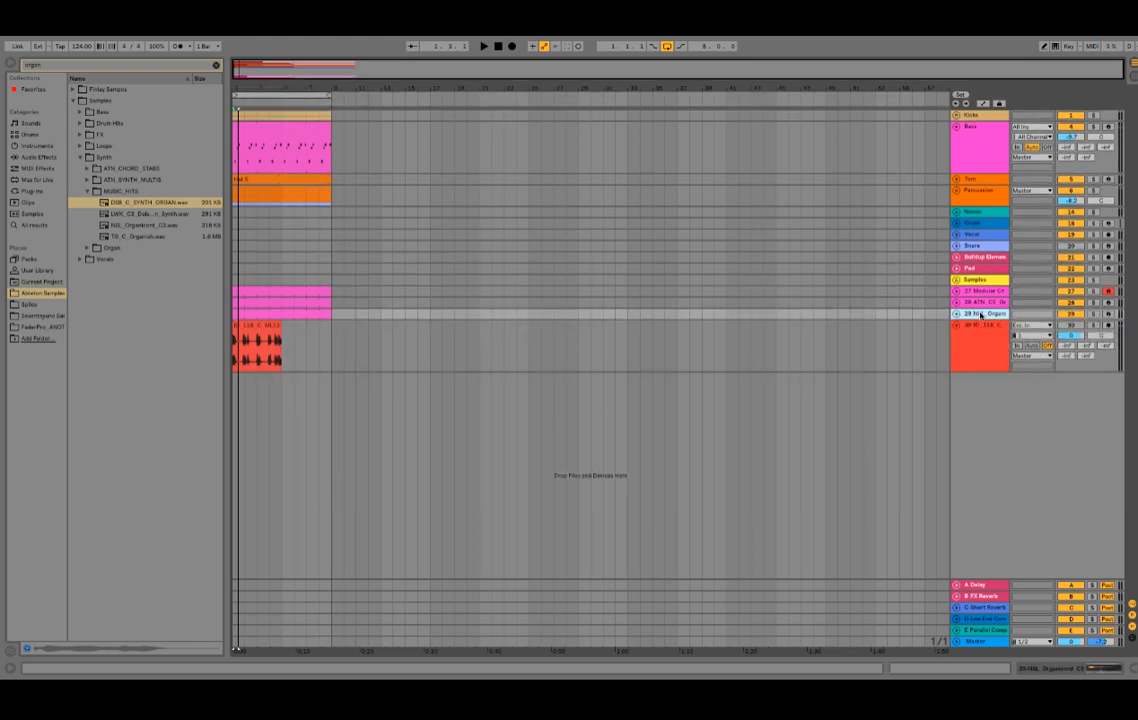
pyautogui.hotkey('ctrl', 't')
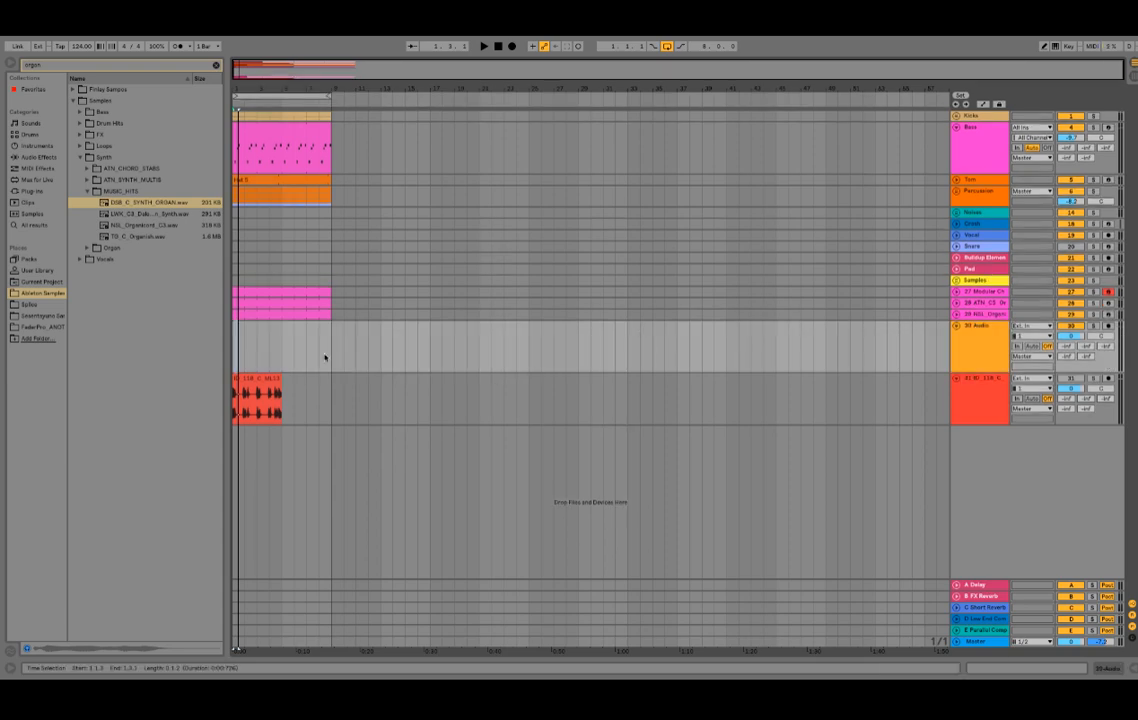
pyautogui.press('Delete')
# - Insert a MIDI track above the red ID_118_C audio track and lower the audio track's volume to -15.7 dB
pyautogui.hotkey('ctrl', 'shift', 't')
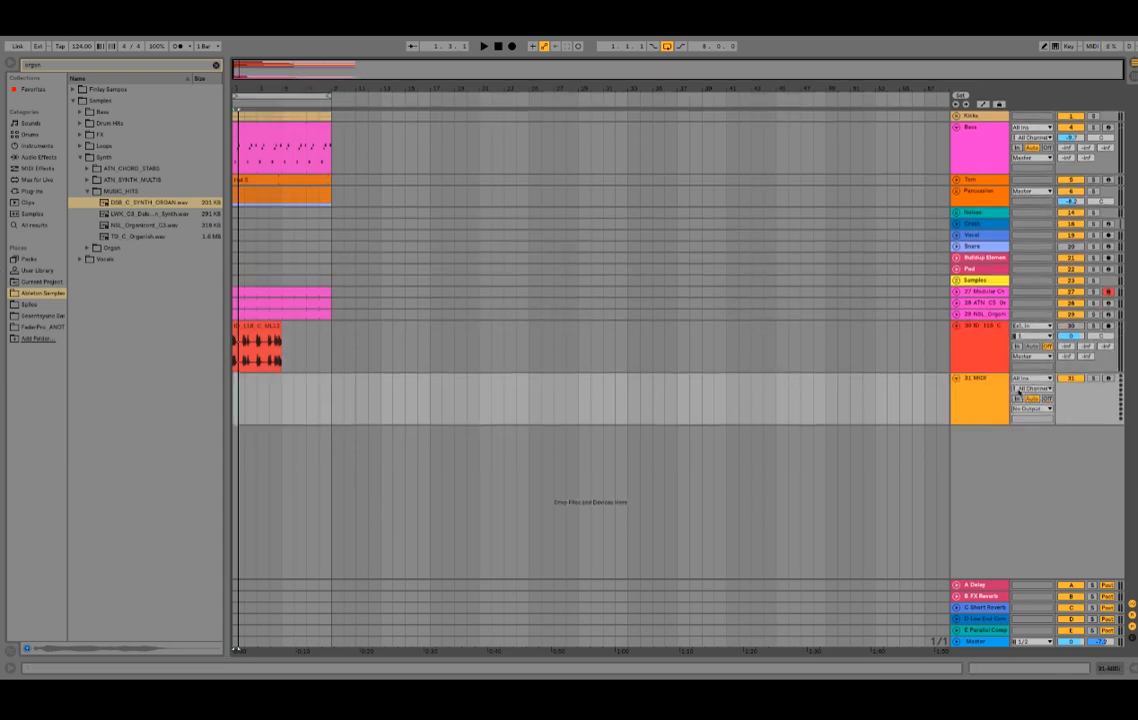
pyautogui.moveTo(979, 388); pyautogui.dragTo(982, 327)
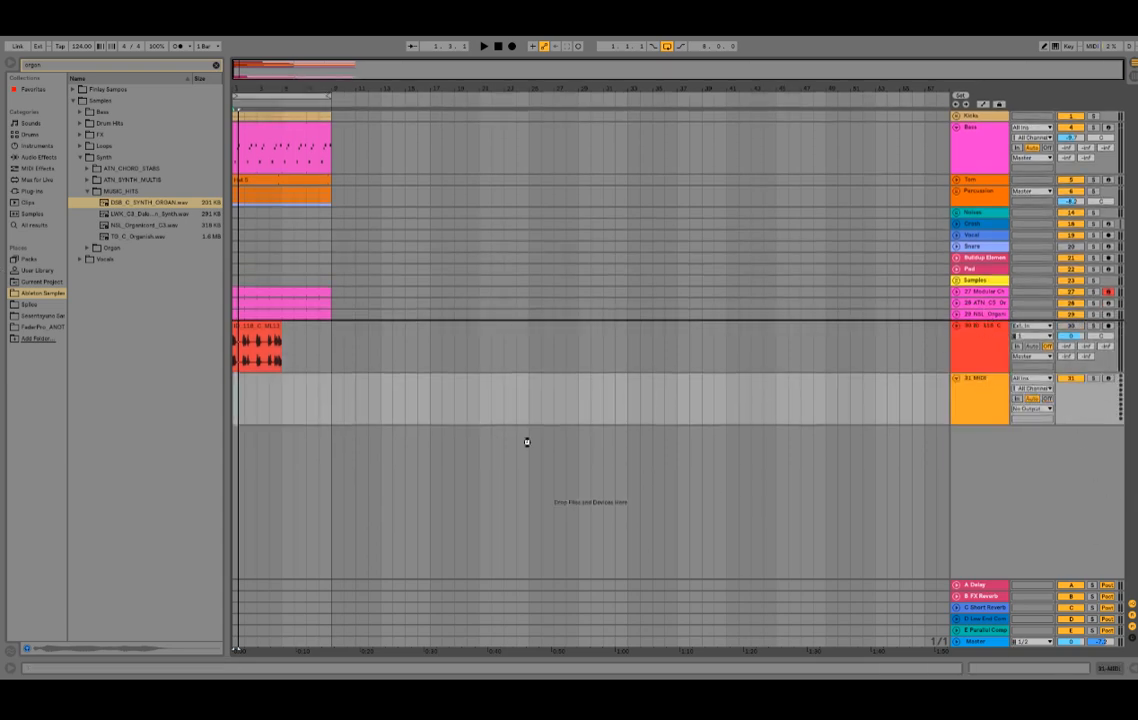
pyautogui.moveTo(527, 442); pyautogui.dragTo(469, 393)
pyautogui.press('space')
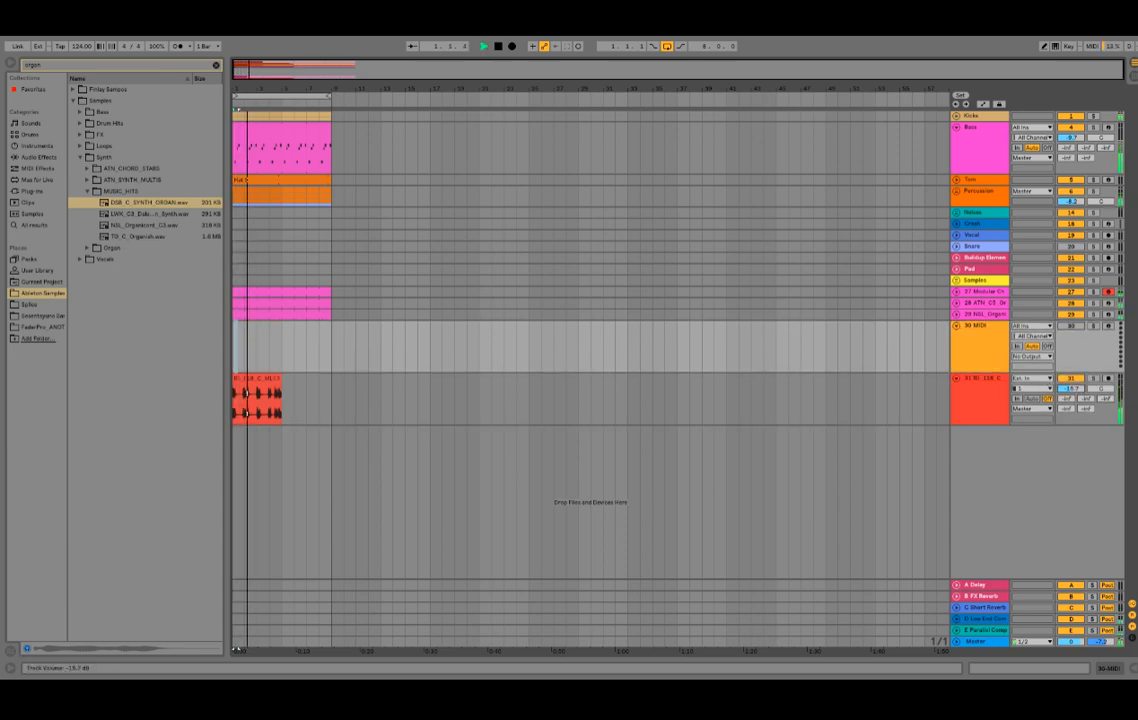
# - Delete the ID_118_C loop's audio from 2.1.1 onward, keeping only its first bar
pyautogui.doubleClick(242, 381)
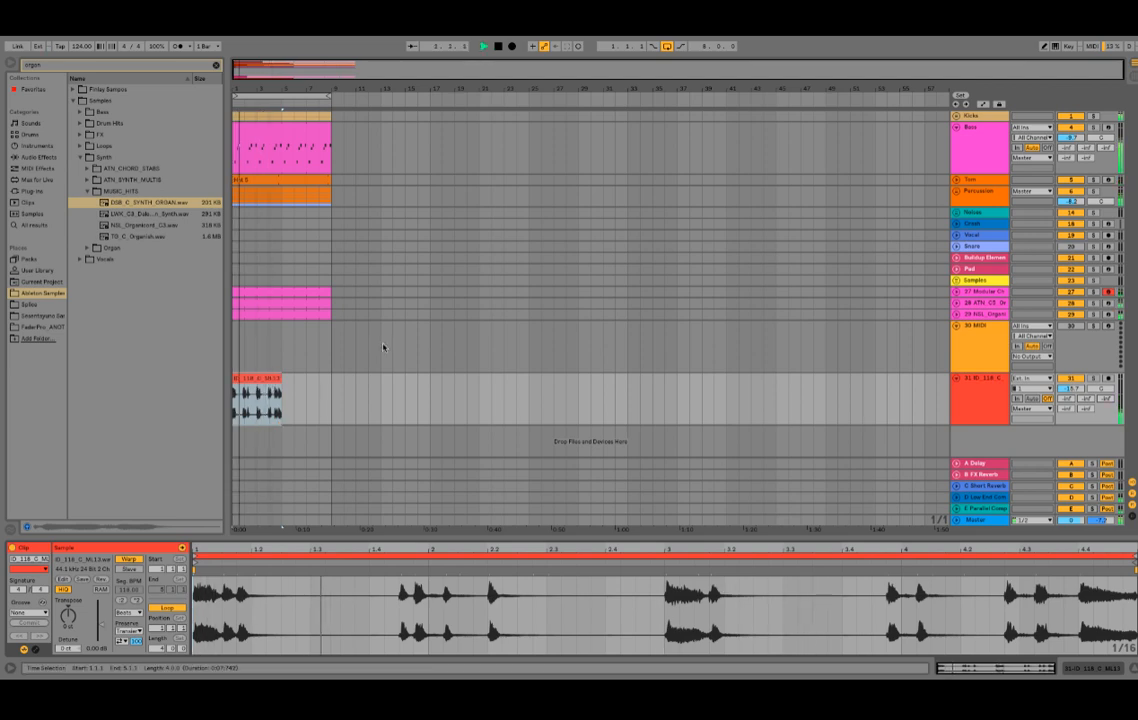
pyautogui.click(290, 405)
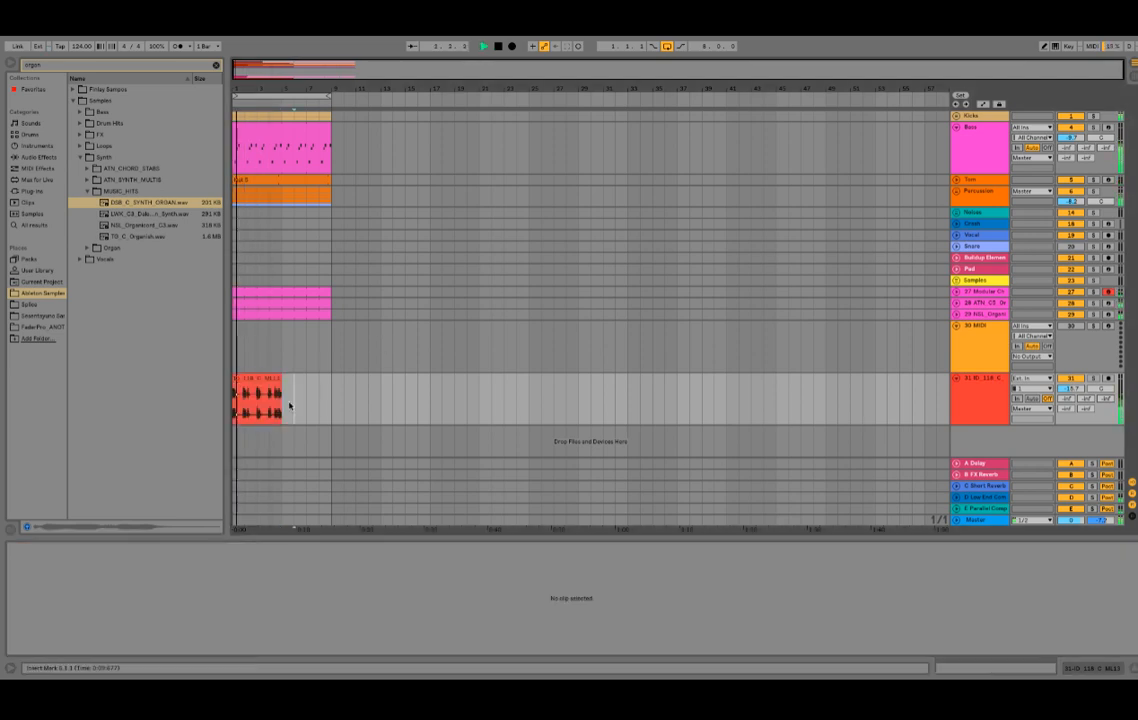
pyautogui.moveTo(290, 405); pyautogui.dragTo(247, 404)
pyautogui.press('Delete')
pyautogui.hotkey('ctrl', 'z')
pyautogui.press('space')
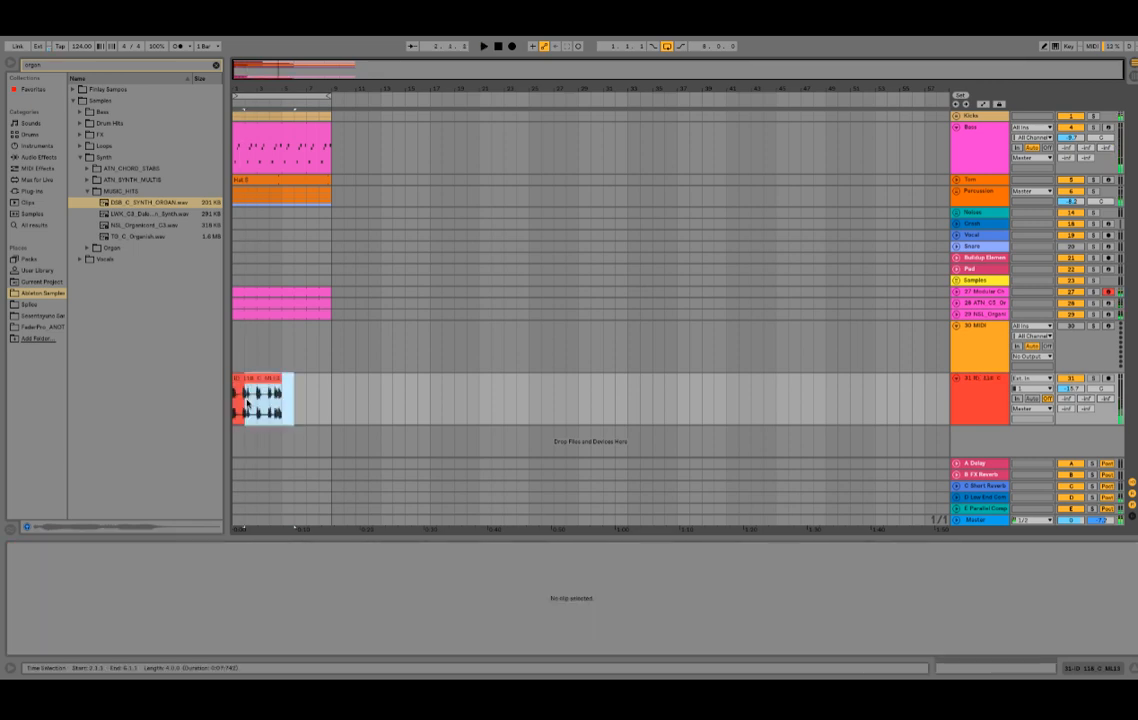
pyautogui.click(244, 404)
pyautogui.press('space')
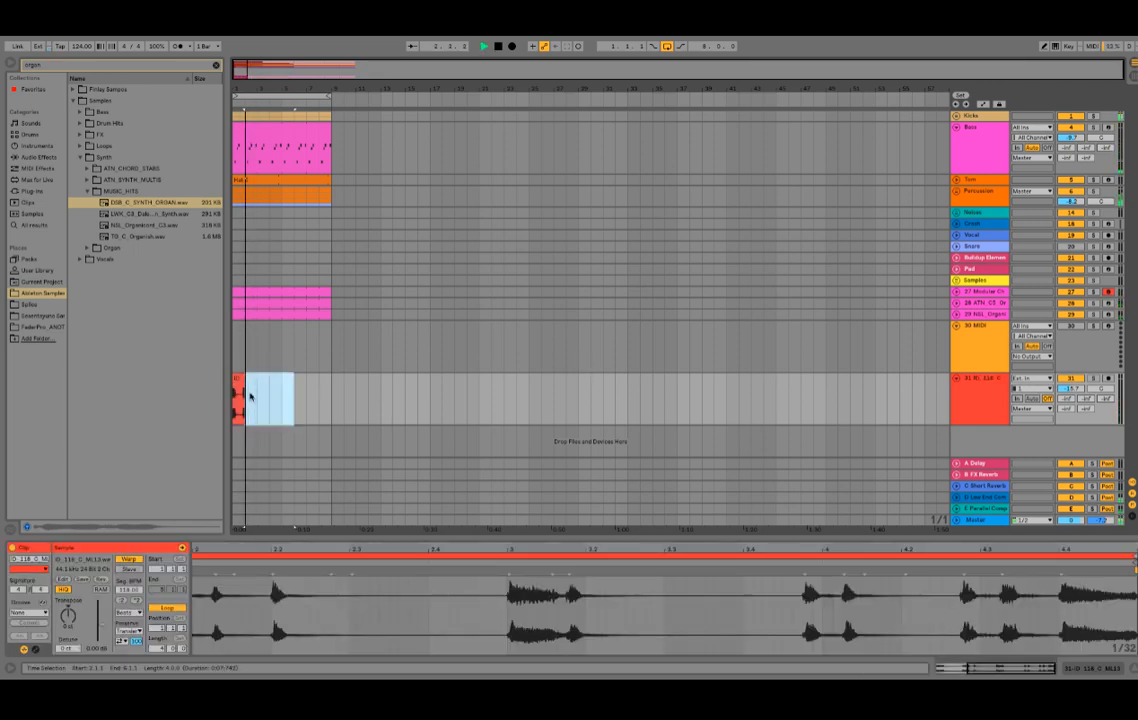
# - Consolidate the remaining audio and the empty space after it into one four-bar clip from 1.1.1 to 5.1.1
pyautogui.click(238, 395)
pyautogui.moveTo(278, 393); pyautogui.dragTo(204, 396)
pyautogui.press('super+j')
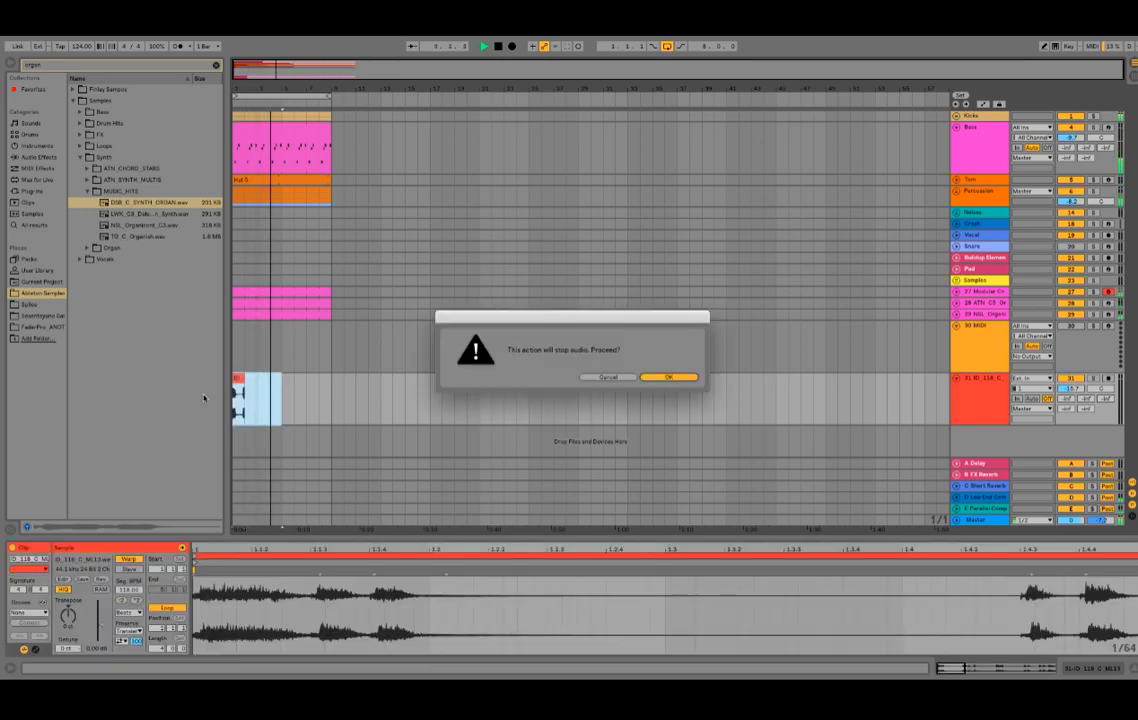
pyautogui.press('Return')
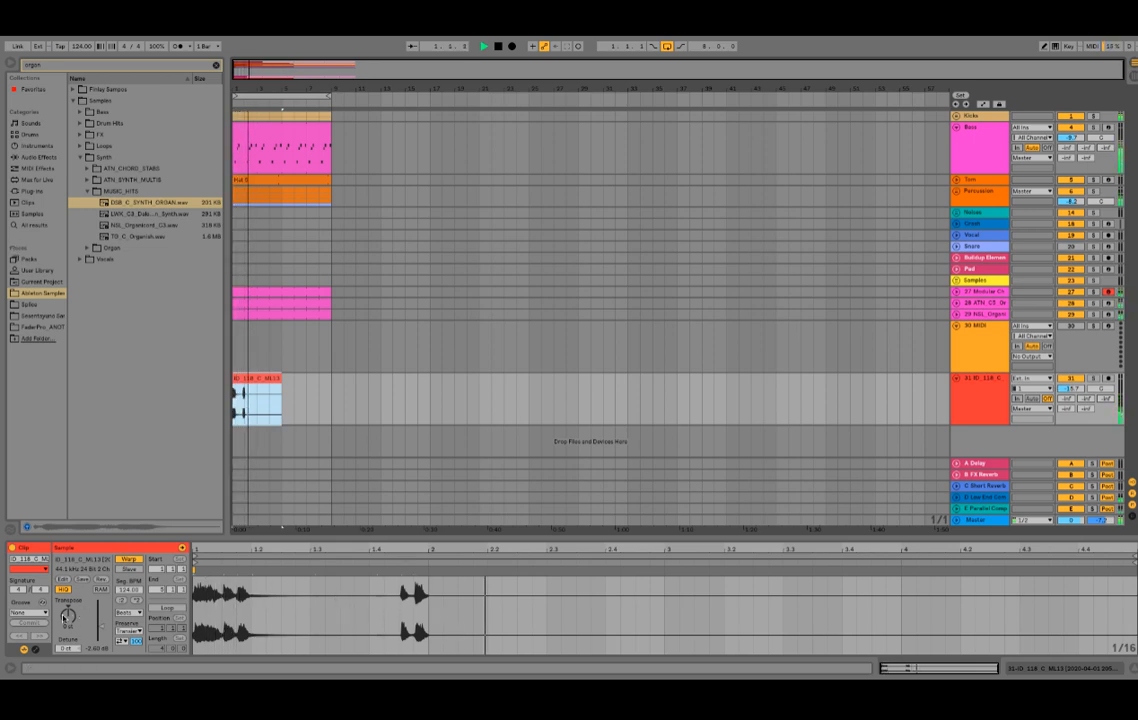
# - Transpose the consolidated clip to -6 st and shorten its loop range to end at bar 3
pyautogui.click(488, 543)
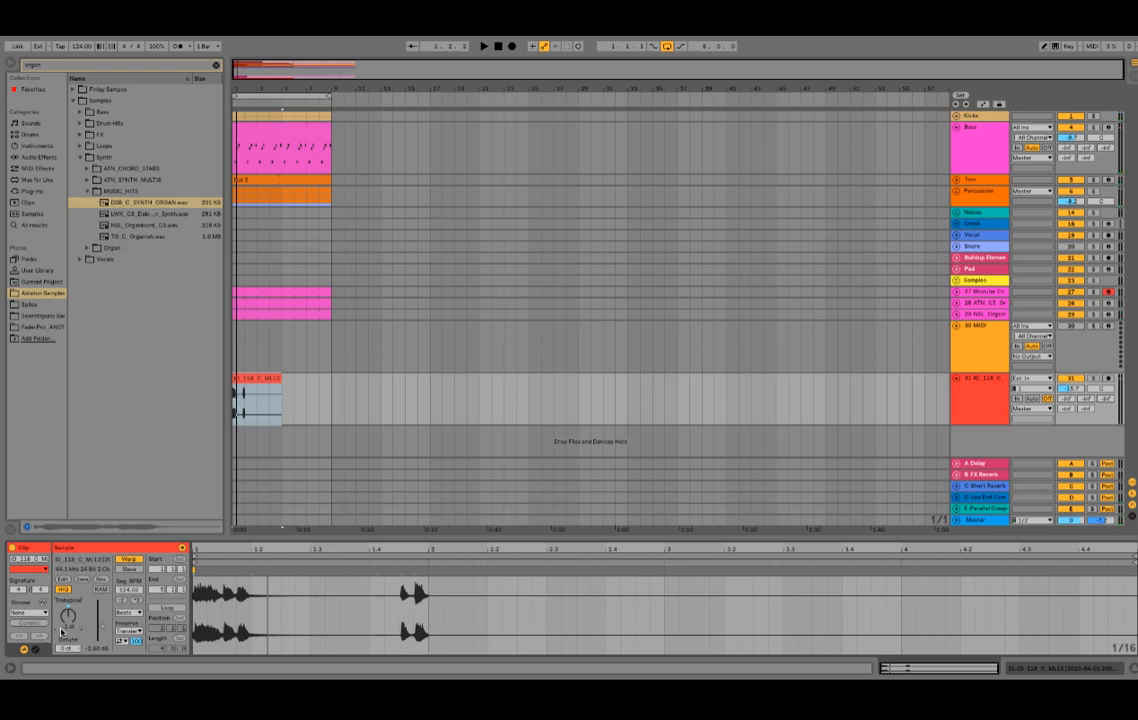
pyautogui.press('space')
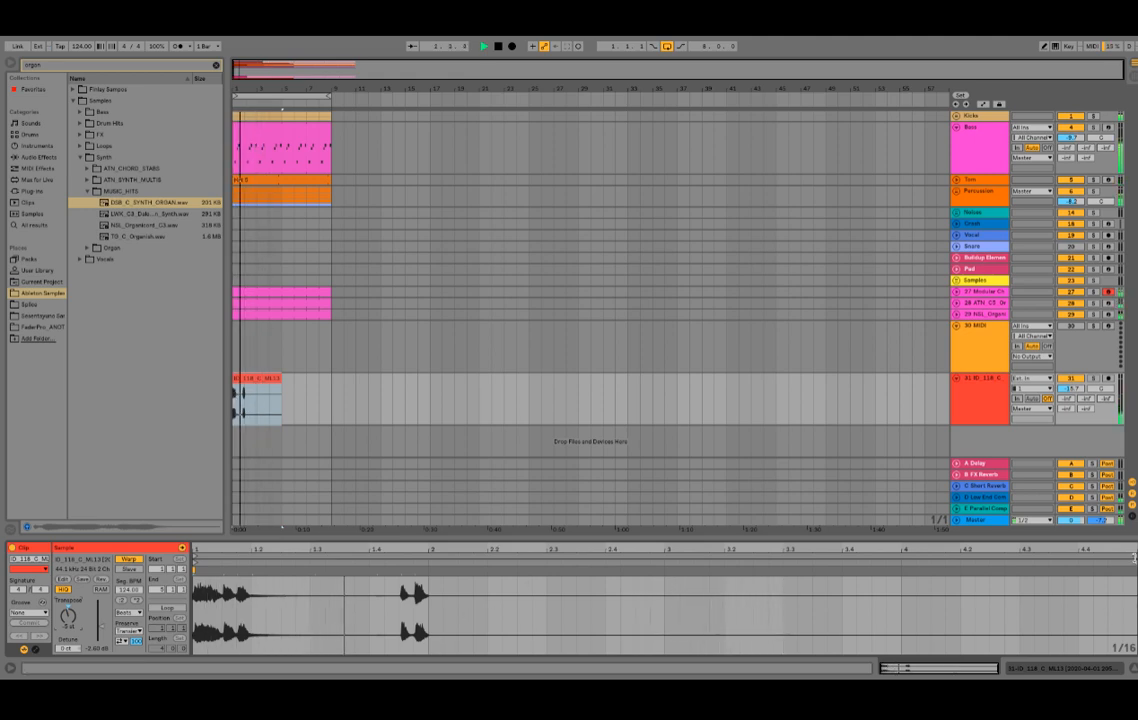
pyautogui.moveTo(1134, 565); pyautogui.dragTo(664, 562)
pyautogui.press('space')
pyautogui.click(67, 622)
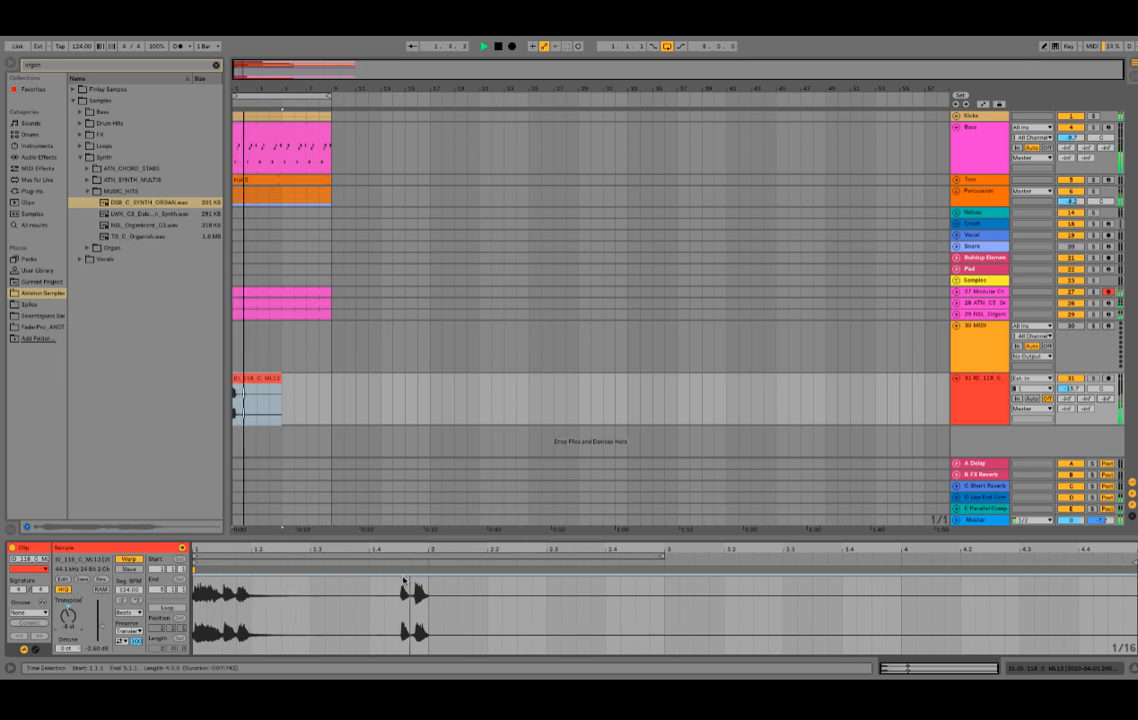
# - Draw the clip's volume envelope down to zero across the stabs around 1.4.3 and set the warp mode to Complex Pro
pyautogui.click(33, 650)
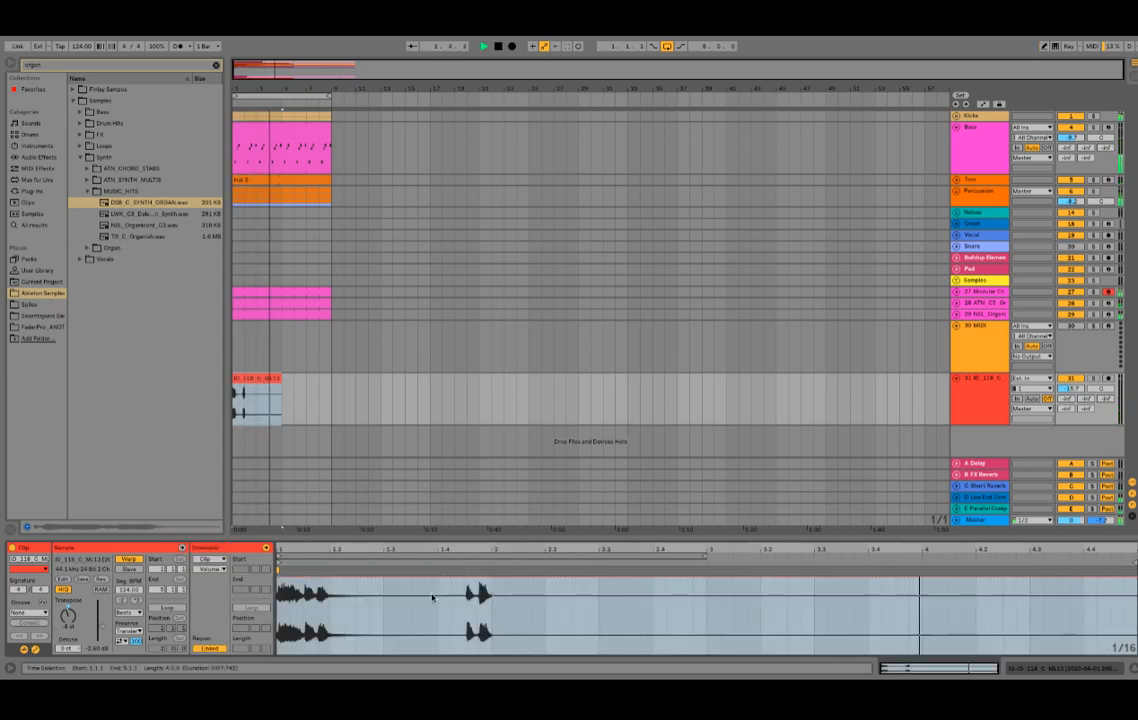
pyautogui.moveTo(425, 610); pyautogui.dragTo(745, 648)
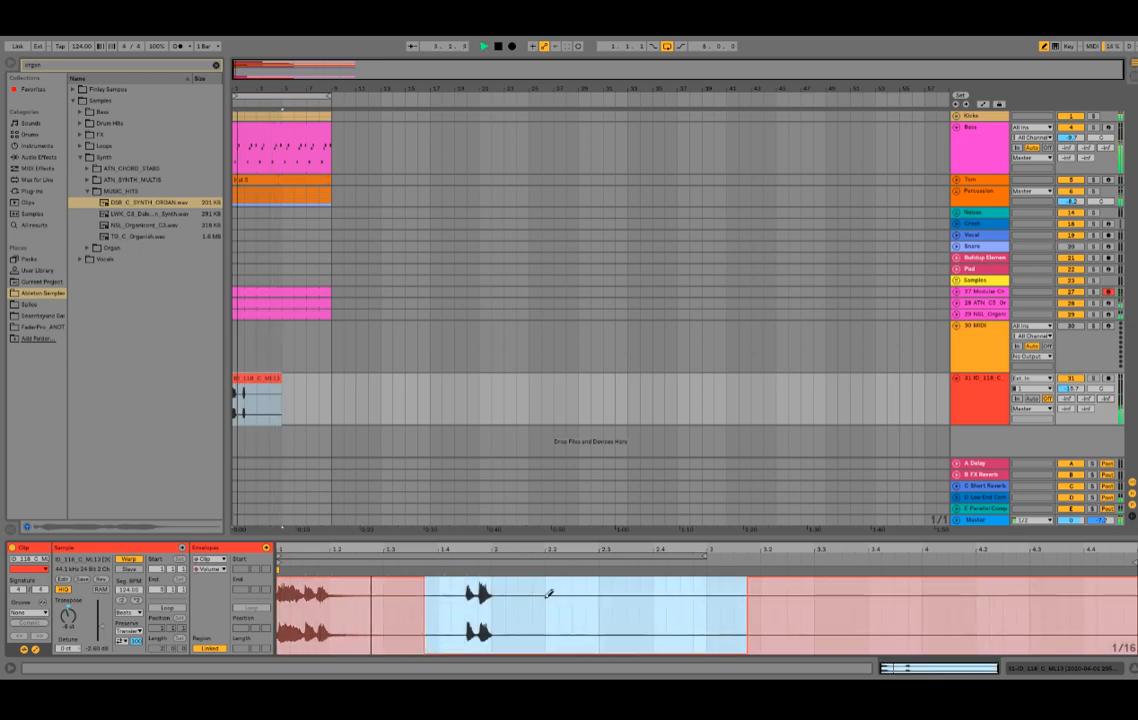
pyautogui.click(128, 612)
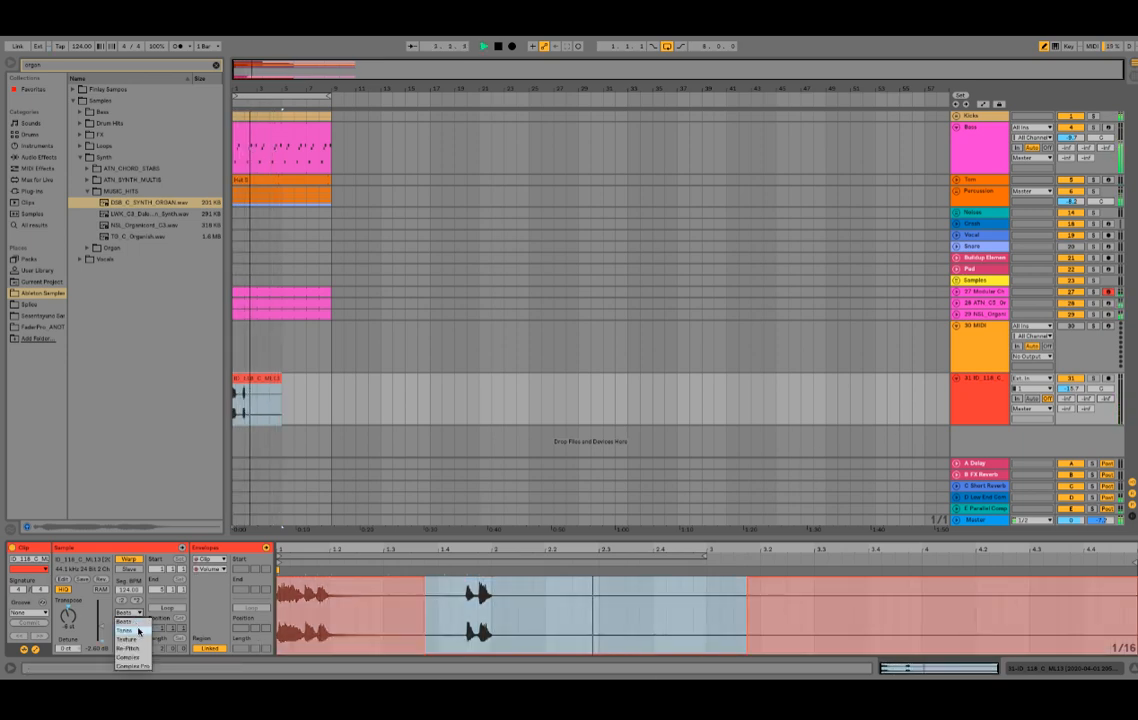
pyautogui.click(130, 659)
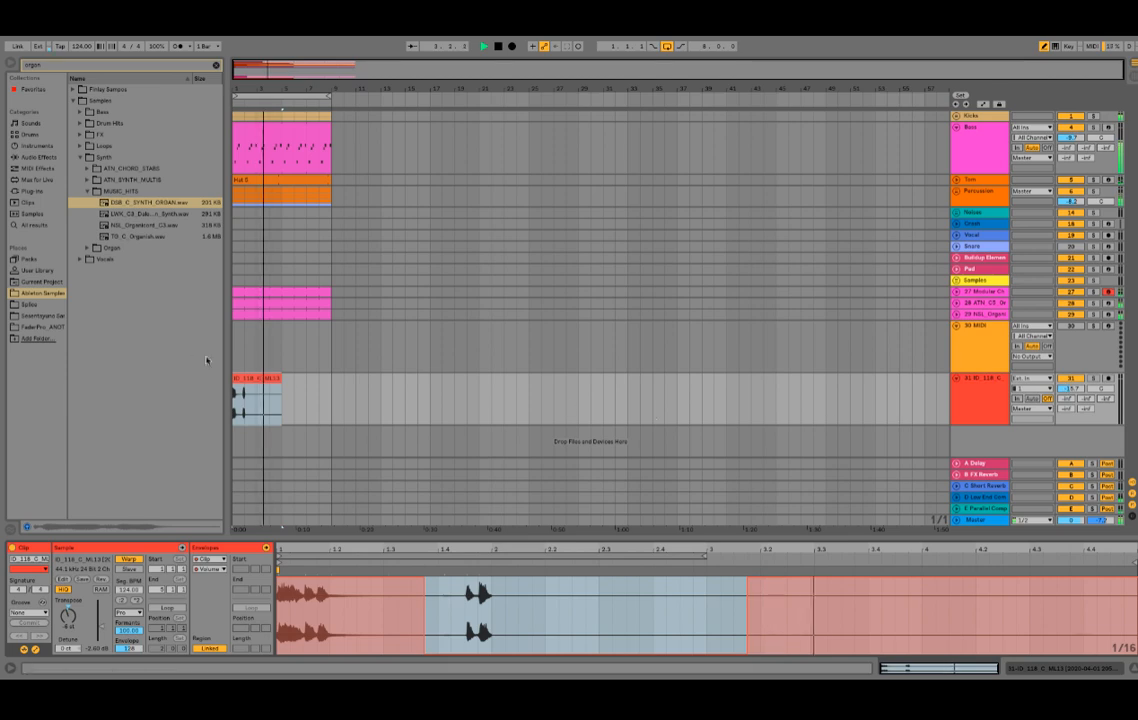
# - Enable looping on the clip, extend it to bar 9, and lower its track volume to -18.0 dB
pyautogui.click(167, 608)
pyautogui.click(280, 378)
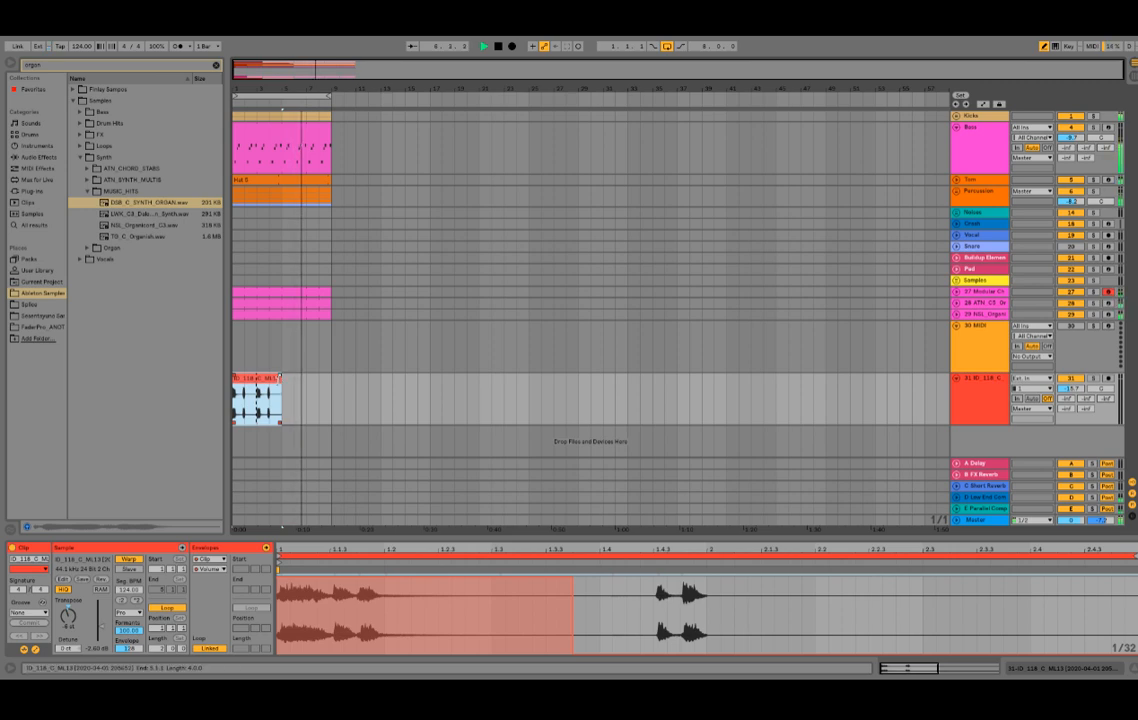
pyautogui.moveTo(281, 378); pyautogui.dragTo(331, 378)
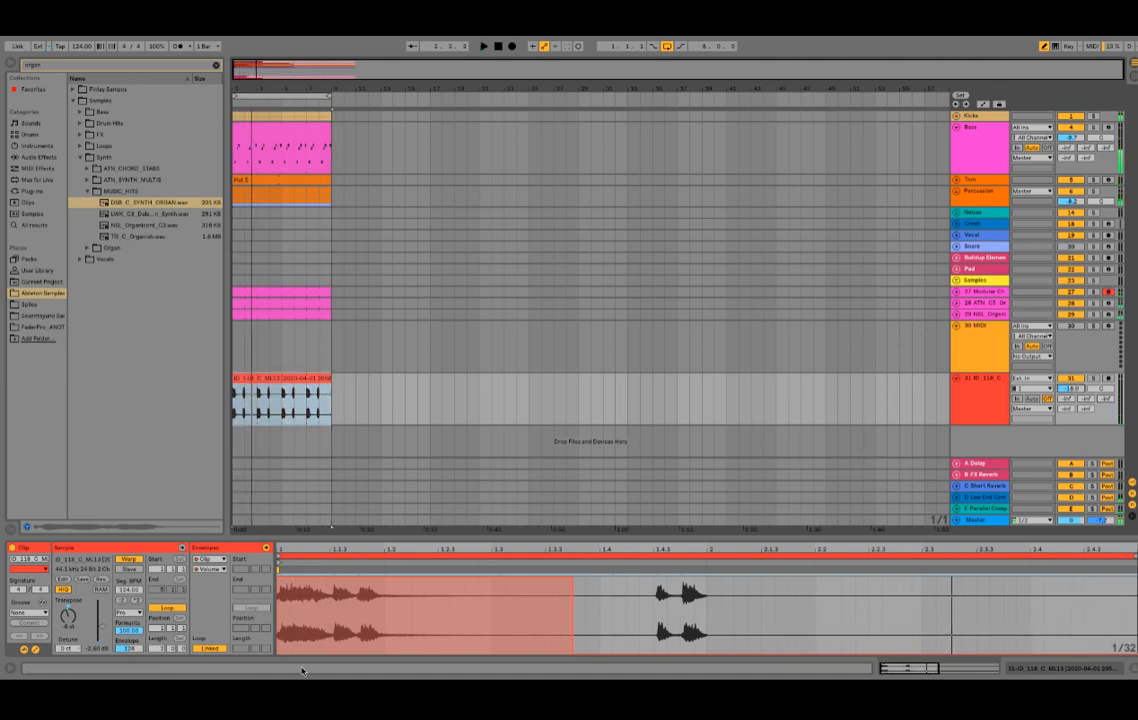
# - Apply an MPC 16 swing groove to the looped stab clip and play it back
pyautogui.click(27, 613)
pyautogui.click(35, 635)
pyautogui.press('space')
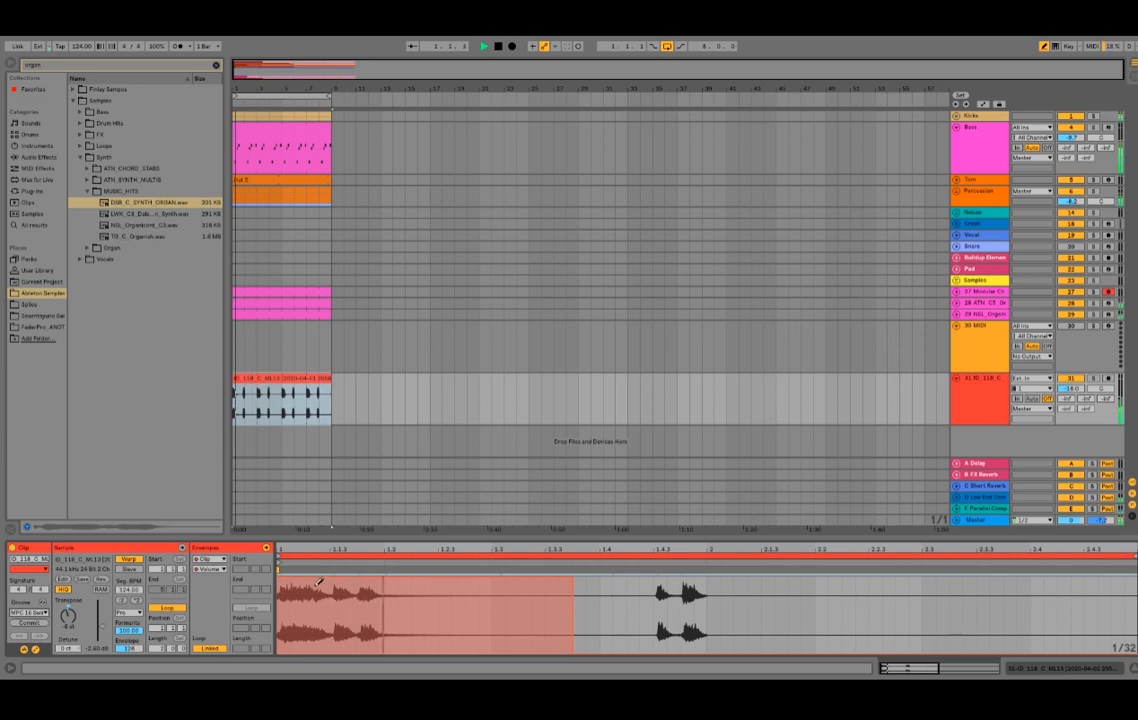
# - Draw the volume envelope to 0.00% over the clip's first stab and fold the empty MIDI track 30
pyautogui.moveTo(287, 600); pyautogui.dragTo(336, 650)
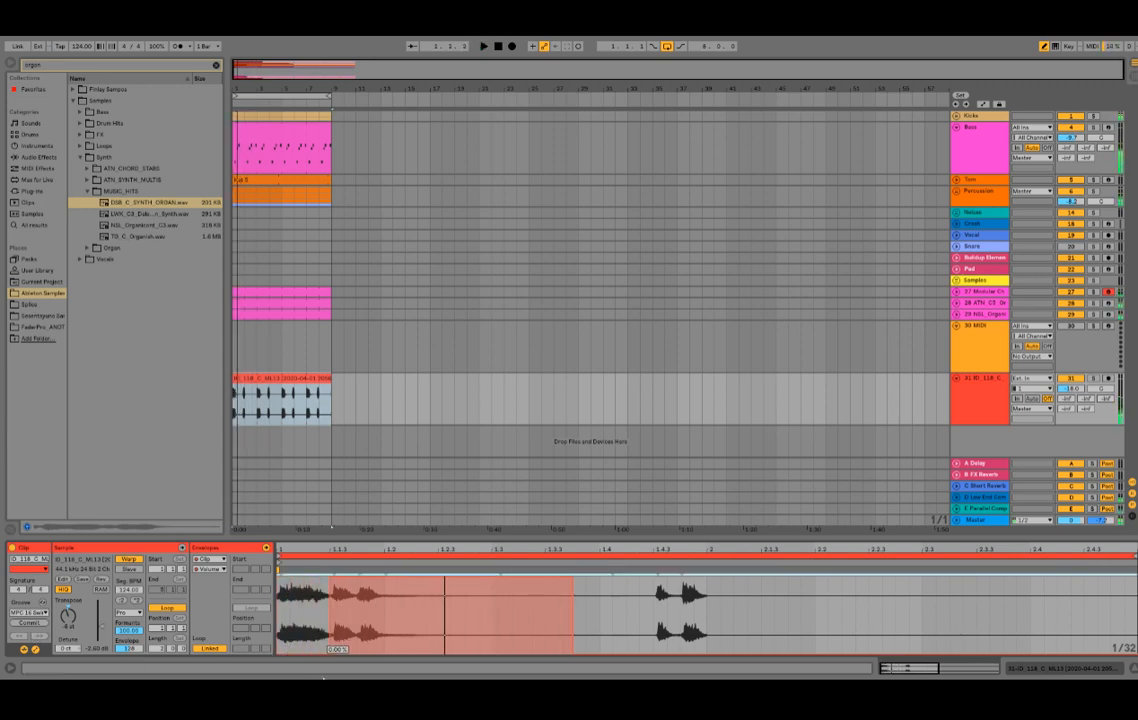
pyautogui.press('space')
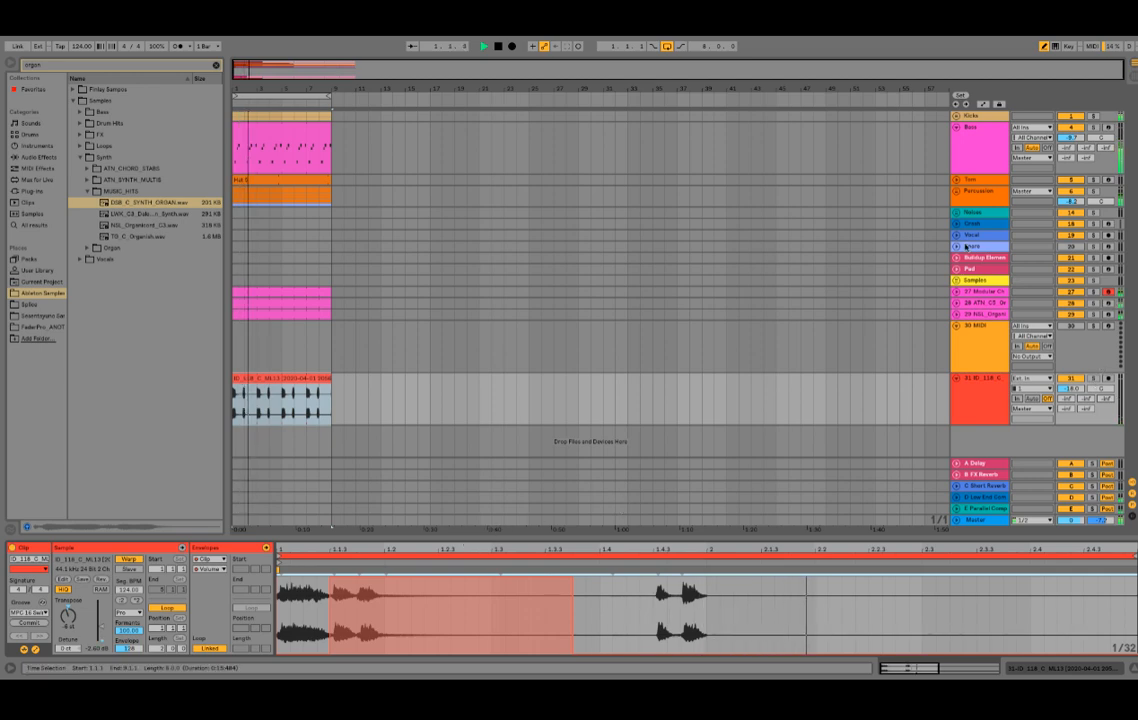
pyautogui.click(957, 327)
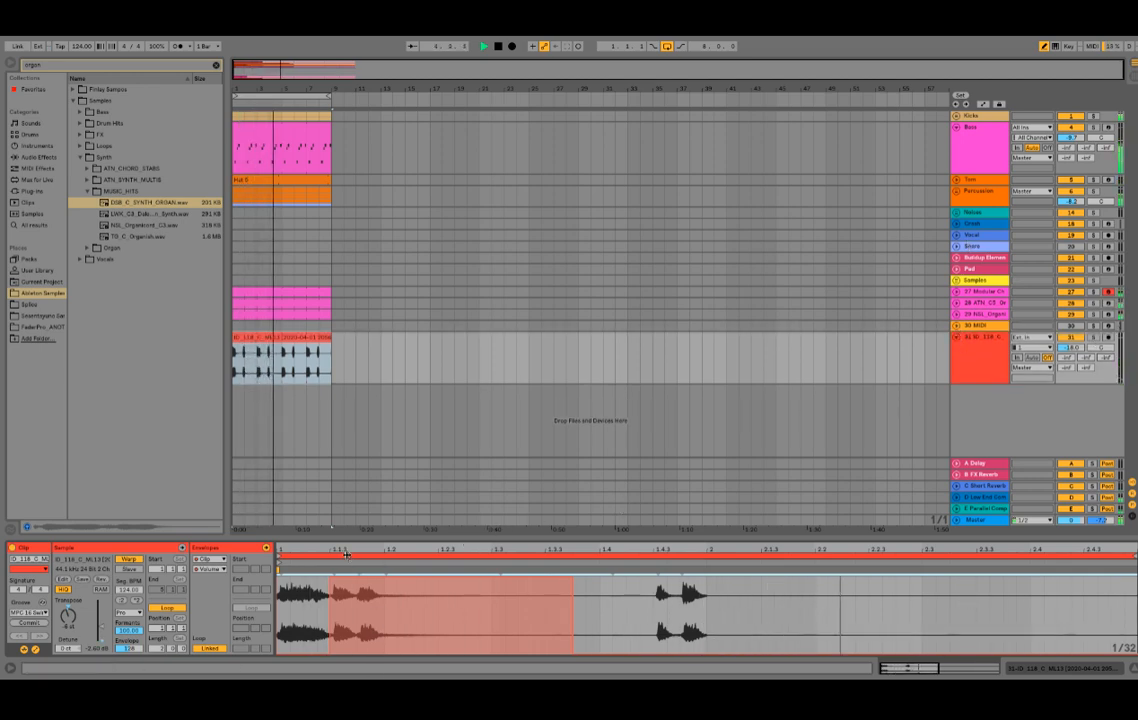
# - Add warp markers around the stab transient just after 1.1.3 and shift the stab slightly earlier
pyautogui.moveTo(346, 554); pyautogui.dragTo(439, 575)
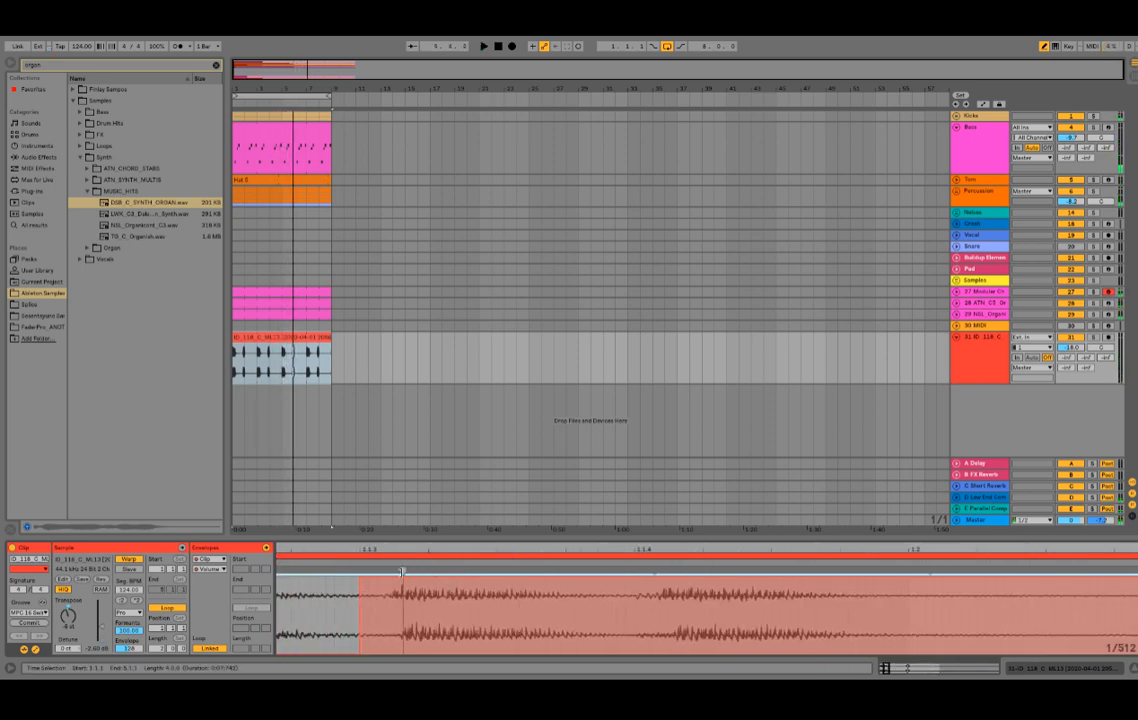
pyautogui.doubleClick(402, 573)
pyautogui.moveTo(402, 573); pyautogui.dragTo(360, 572)
pyautogui.press('space')
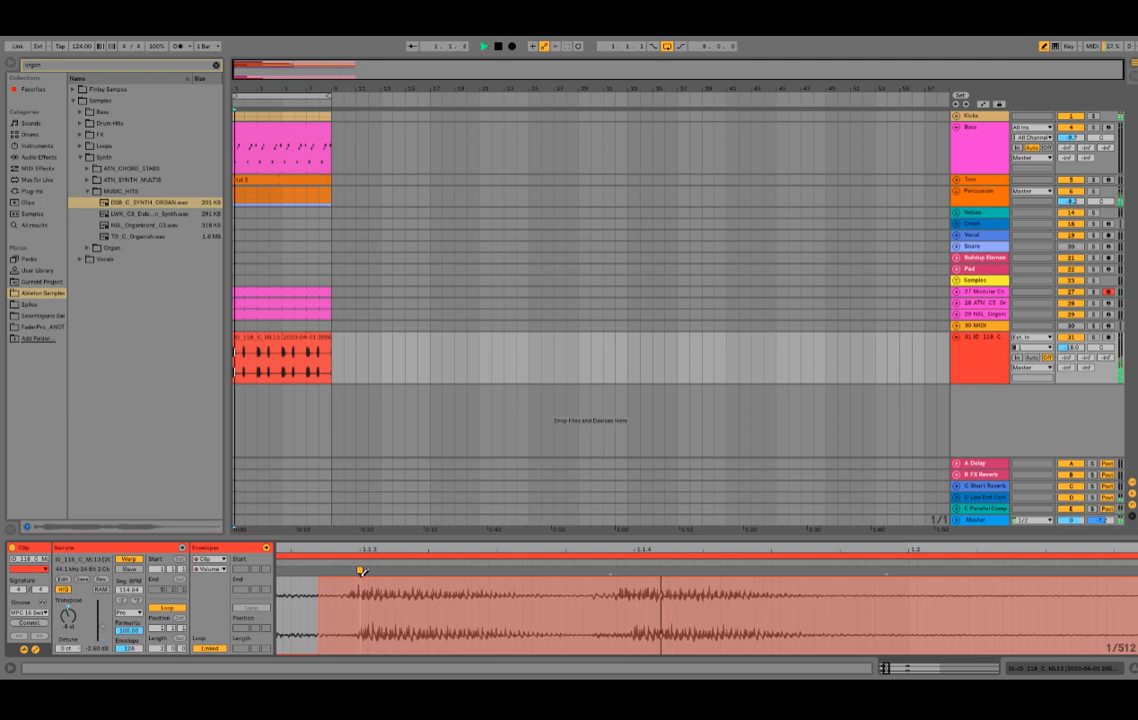
pyautogui.hotkey('ctrl', 'z')
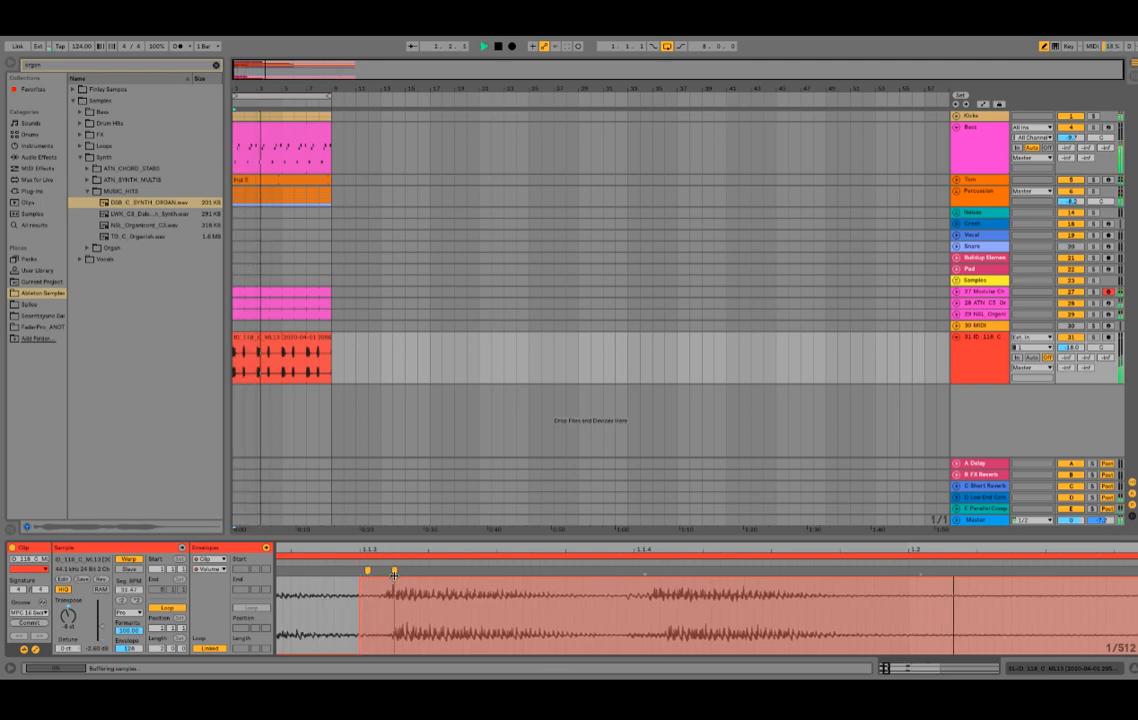
# - Try moving the stab transient near 1.1.4 earlier and later with a warp marker, and undo the change
pyautogui.moveTo(645, 570); pyautogui.dragTo(625, 570)
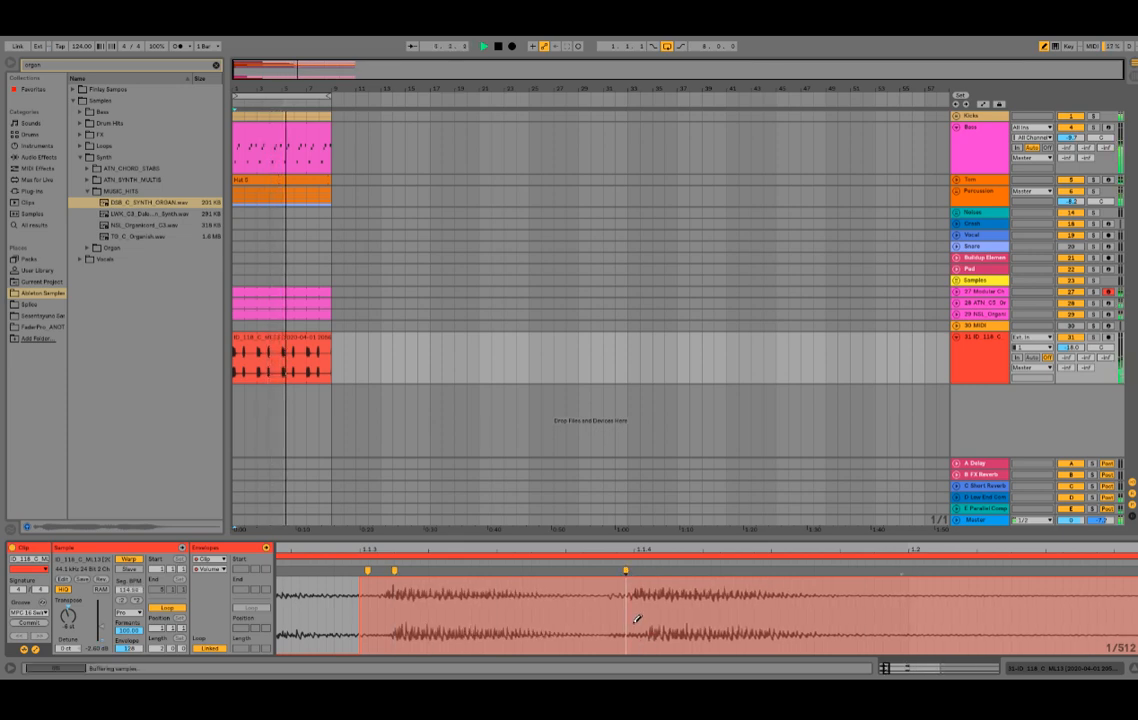
pyautogui.moveTo(626, 570); pyautogui.dragTo(666, 574)
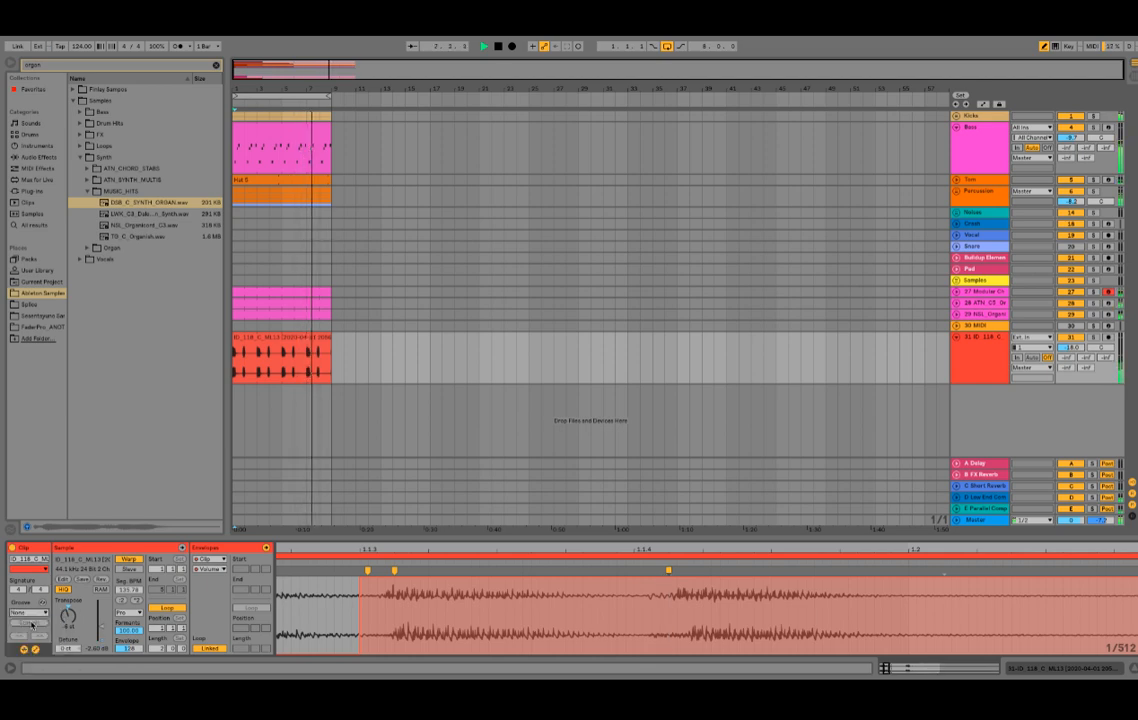
pyautogui.press('super+z')
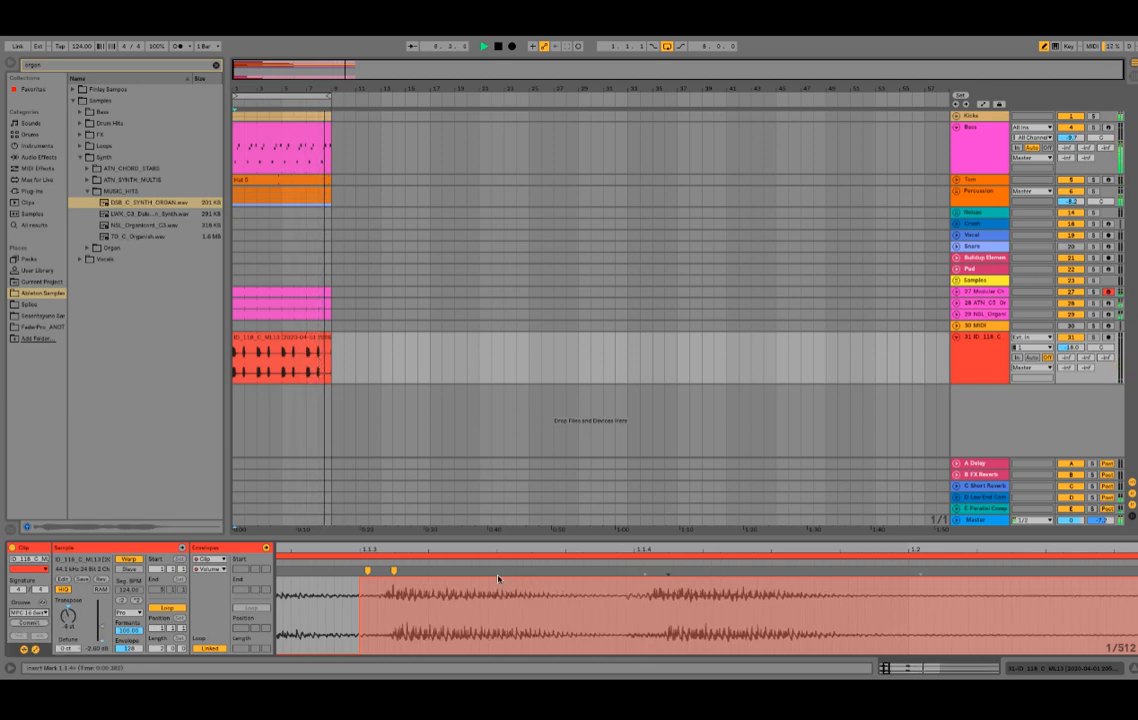
pyautogui.moveTo(520, 549); pyautogui.dragTo(515, 450)
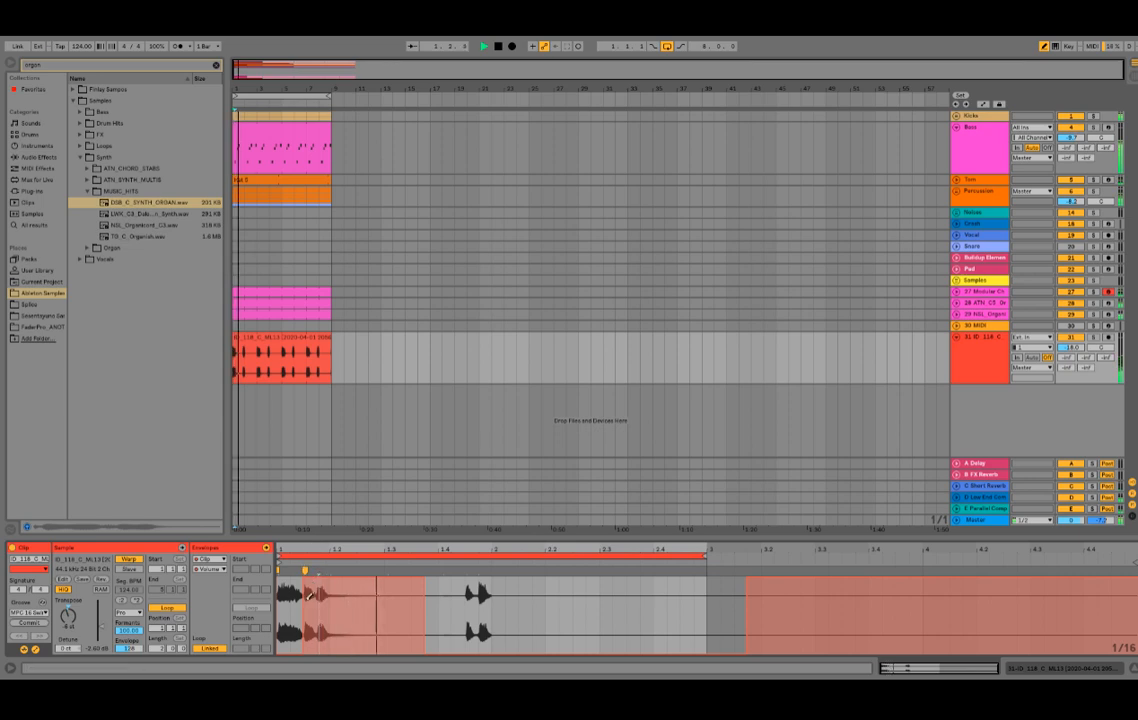
# - Draw the stab clip's volume envelope down to zero over the sixteenth from 1.1.3 and raise its track volume to about -15 dB
pyautogui.moveTo(312, 603); pyautogui.dragTo(310, 658)
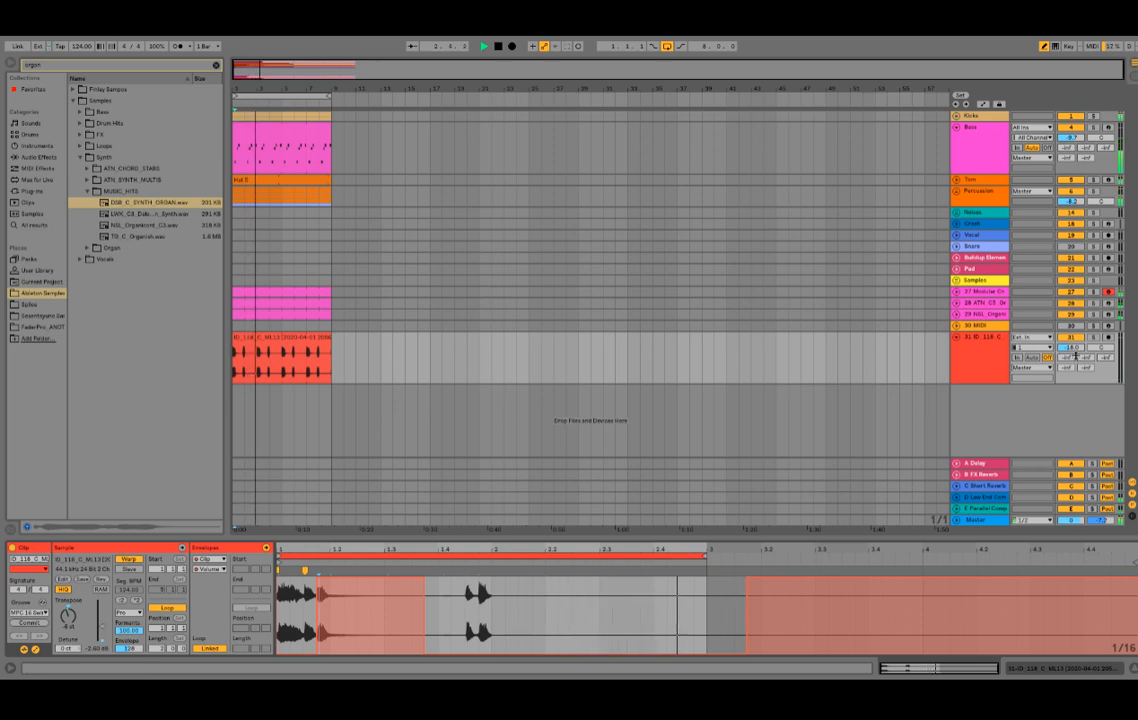
pyautogui.moveTo(1072, 348); pyautogui.dragTo(1072, 330)
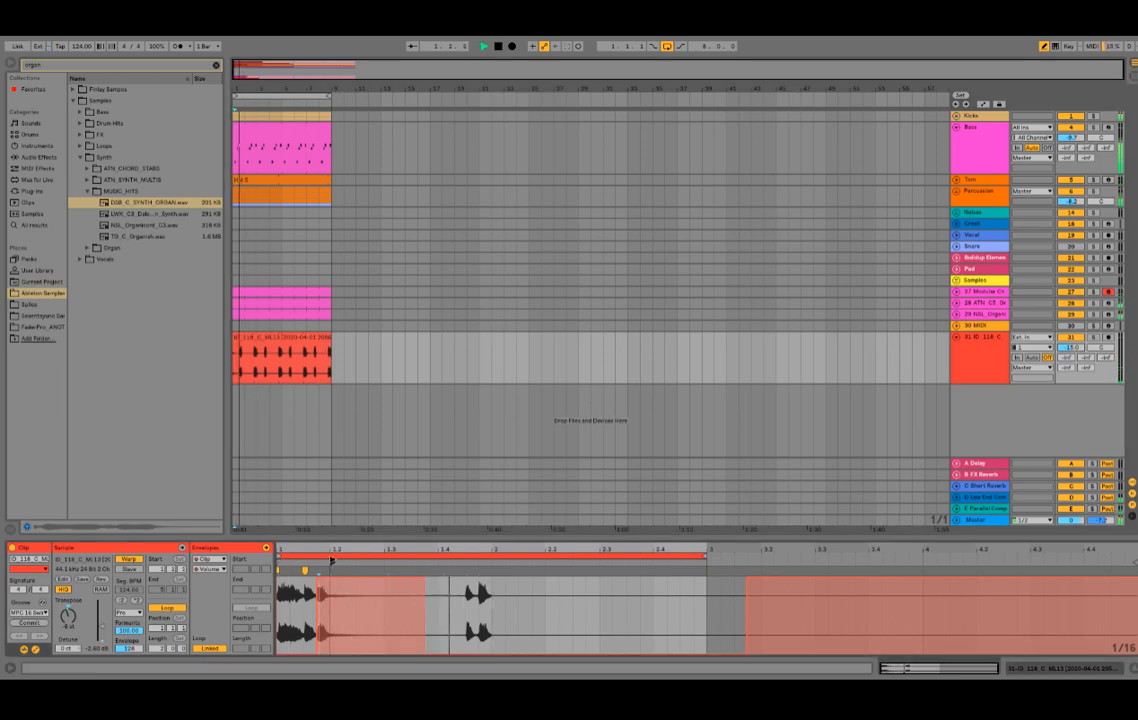
# - Set the stab clip's start marker to 1.3 and place its track above the empty MIDI track
pyautogui.moveTo(332, 561); pyautogui.dragTo(387, 562)
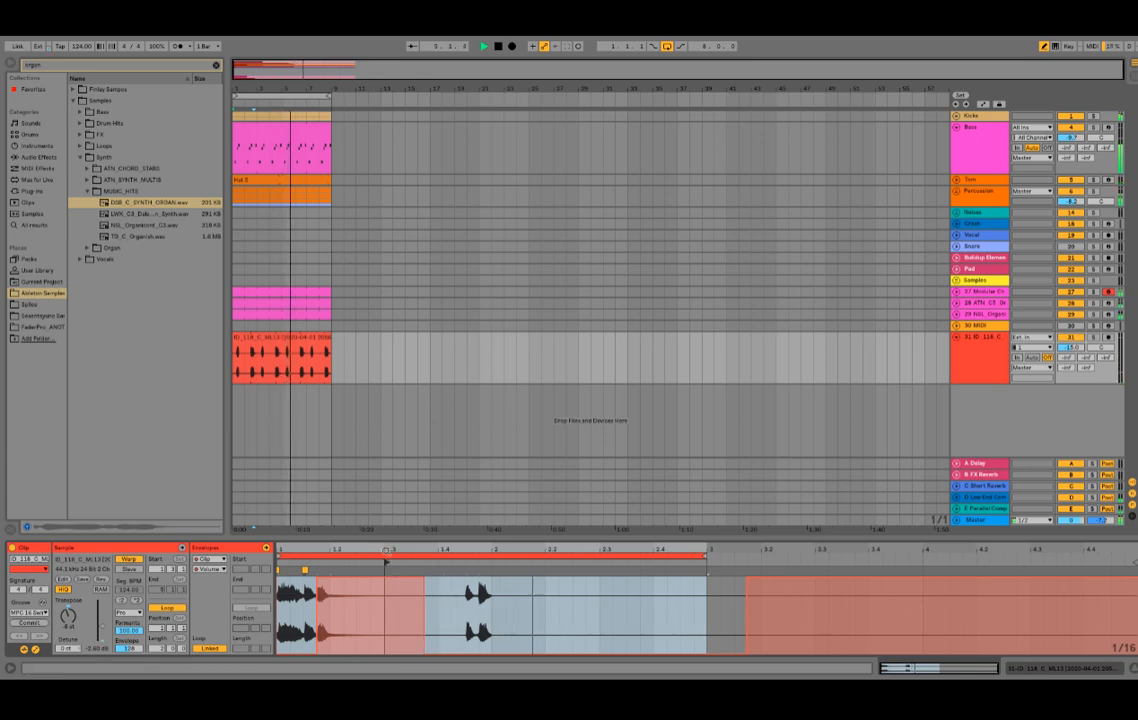
pyautogui.click(956, 337)
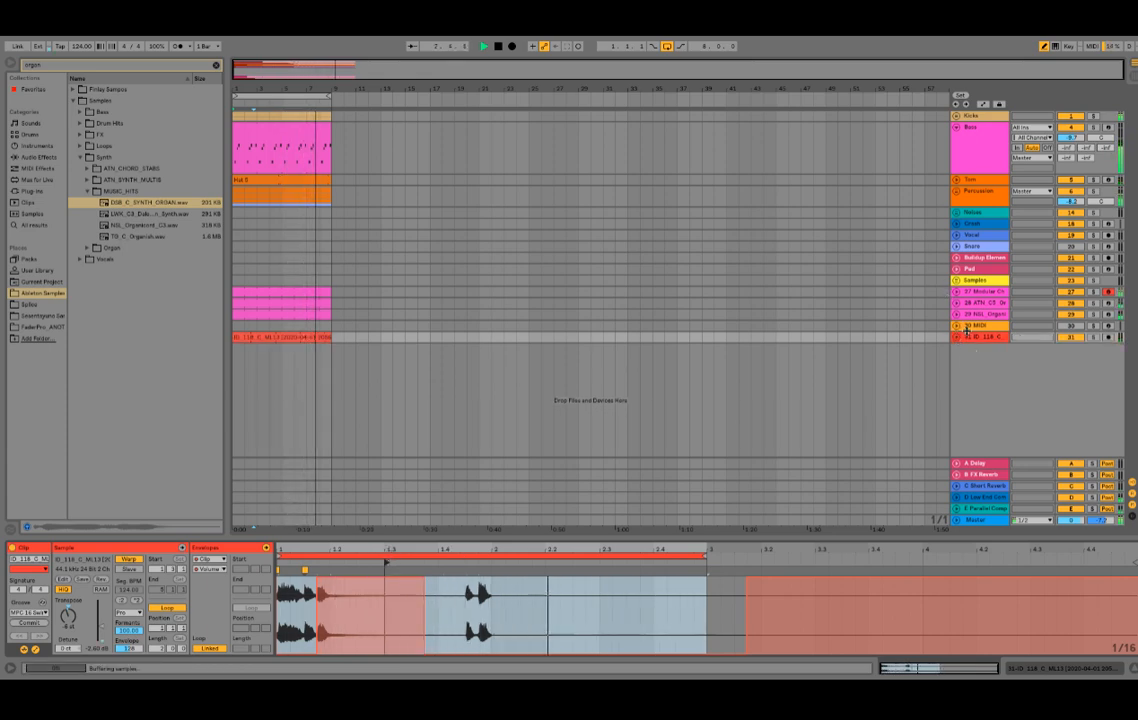
pyautogui.moveTo(975, 326)
pyautogui.mouseDown()
pyautogui.moveTo(976, 362)
pyautogui.moveTo(994, 337)
pyautogui.mouseUp()
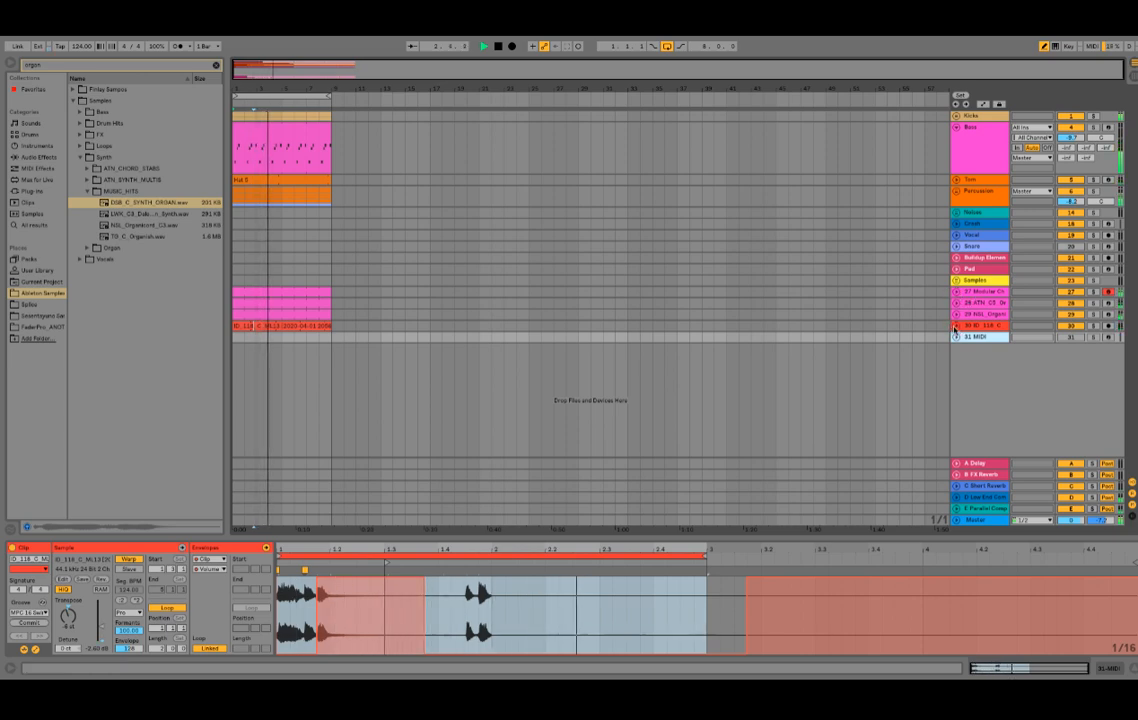
pyautogui.click(956, 326)
pyautogui.click(956, 326)
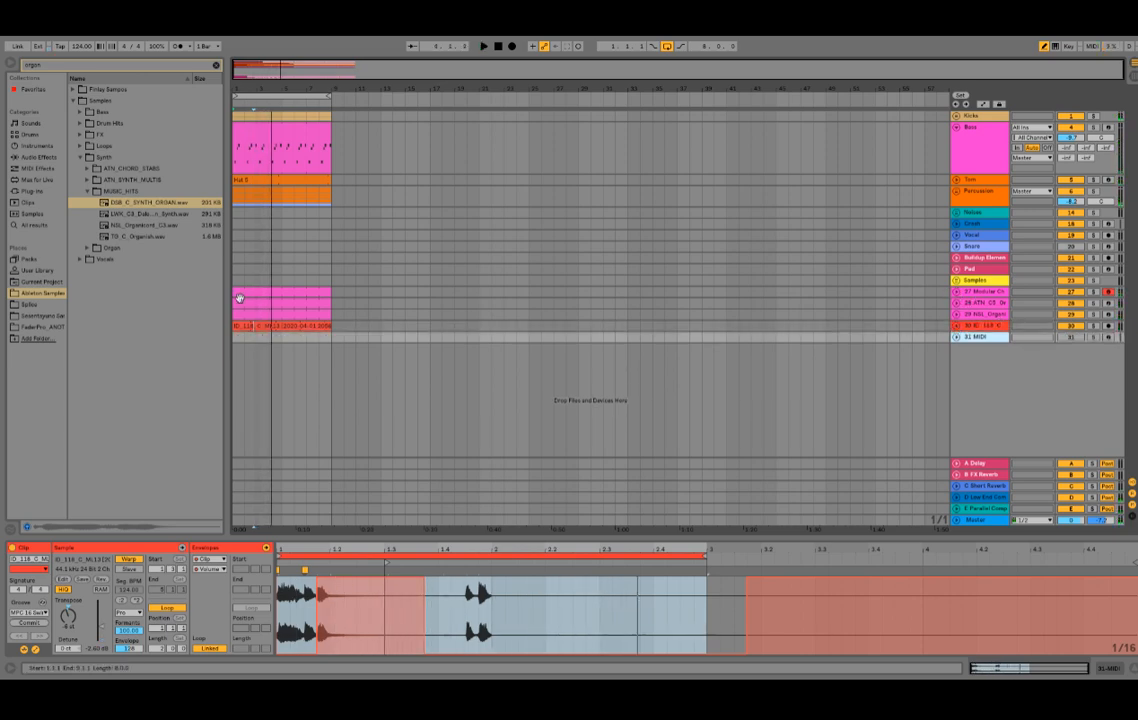
pyautogui.click(957, 327)
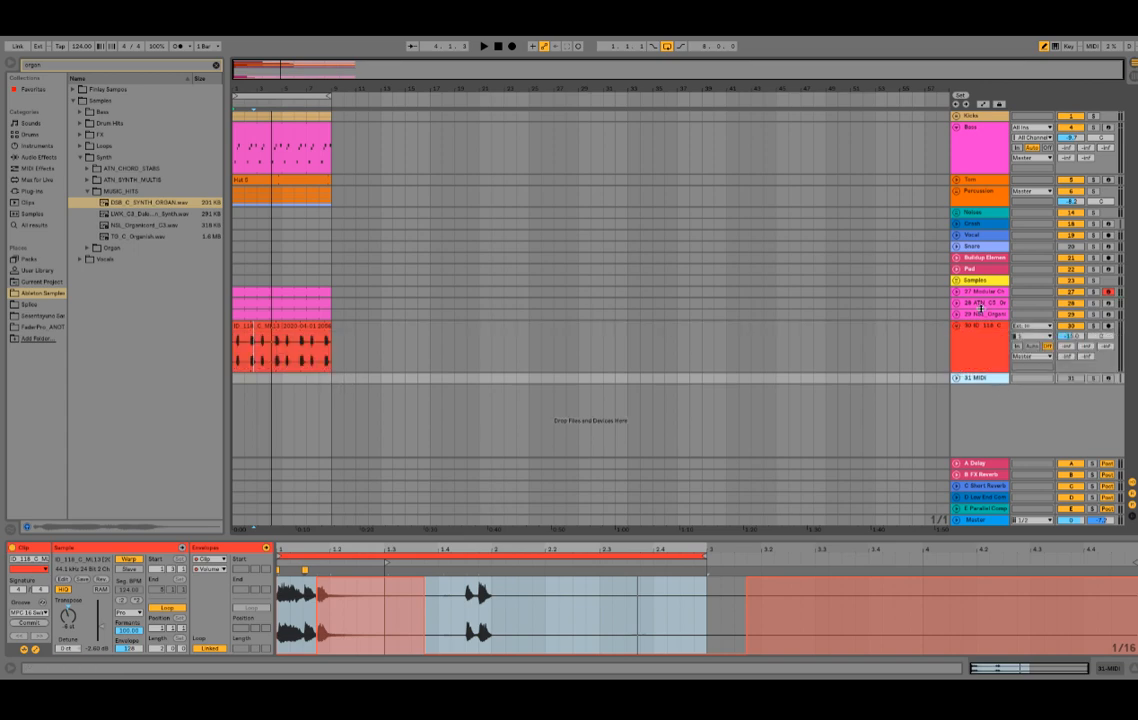
# - Duplicate the Modular Church Organ clip's loop to two bars and delete the note at 1.4.3
pyautogui.click(1092, 292)
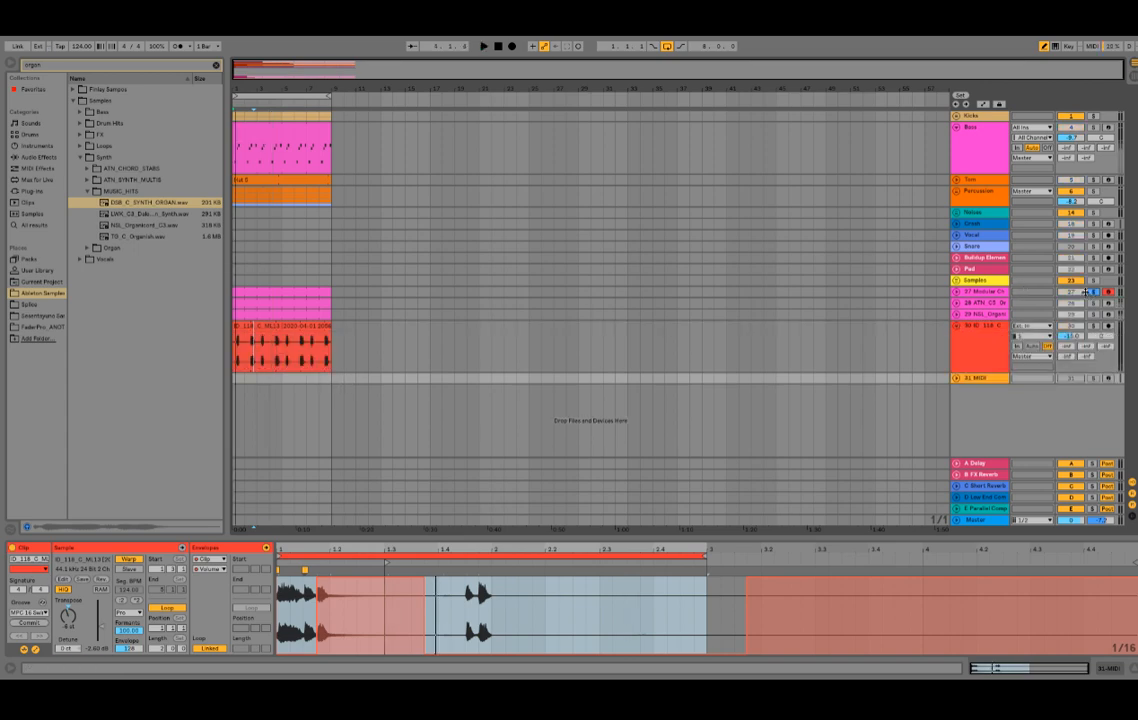
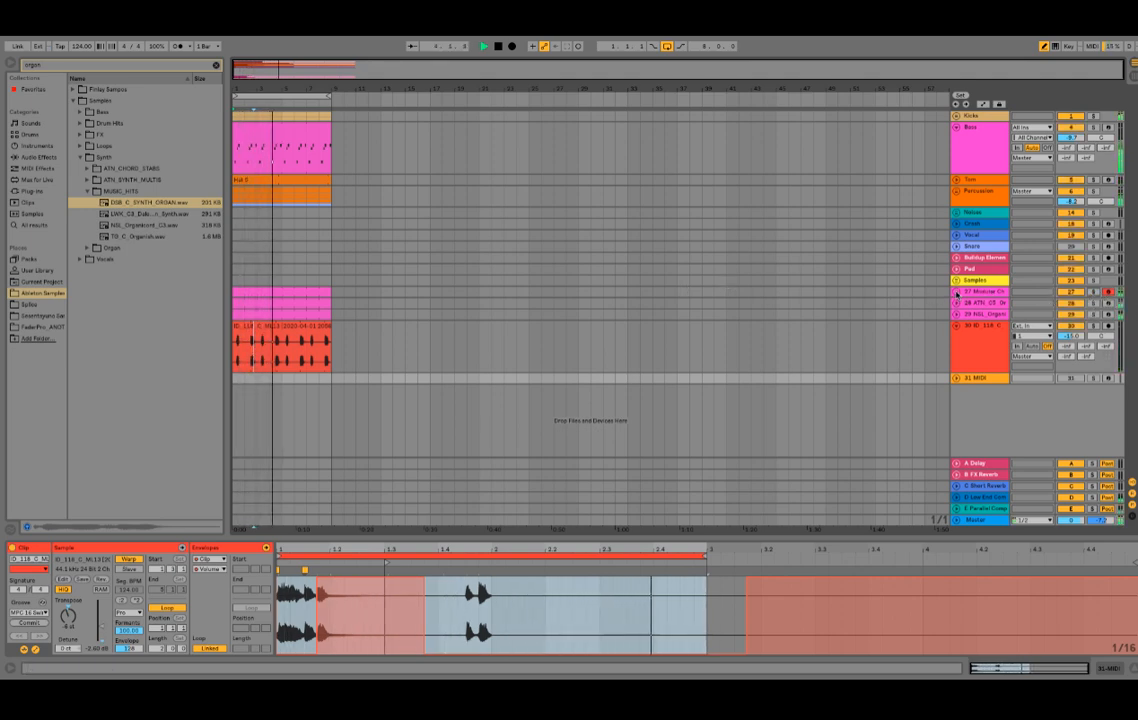
pyautogui.click(956, 292)
pyautogui.click(267, 296)
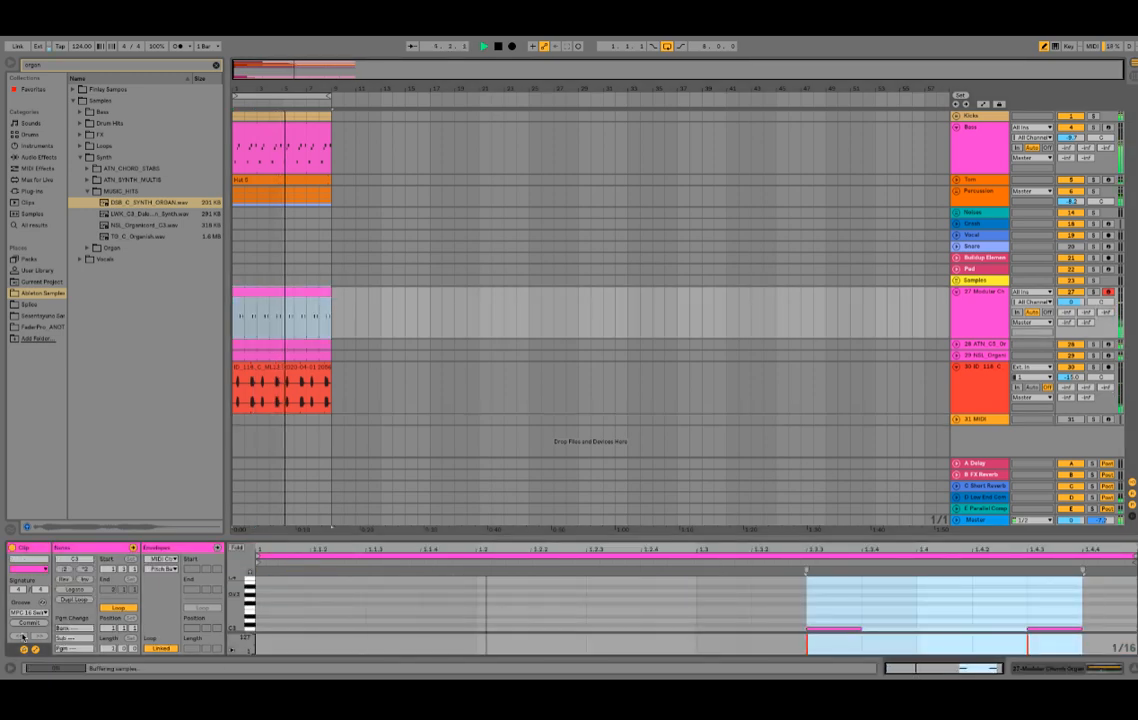
pyautogui.click(75, 599)
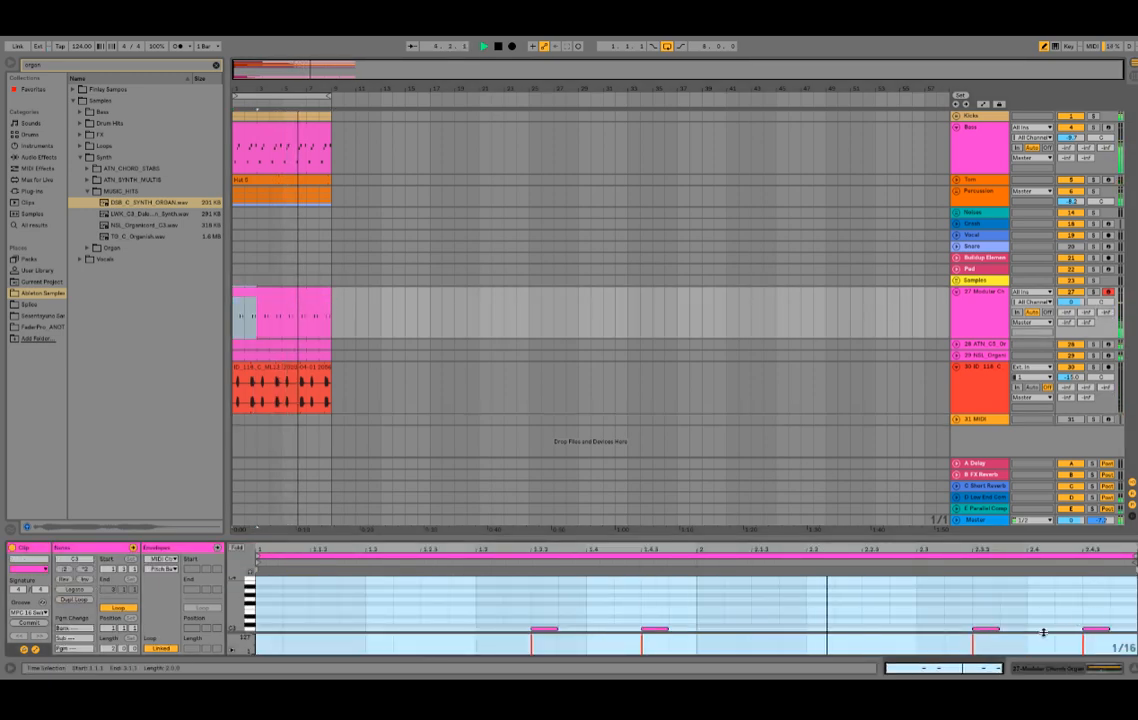
pyautogui.press('space')
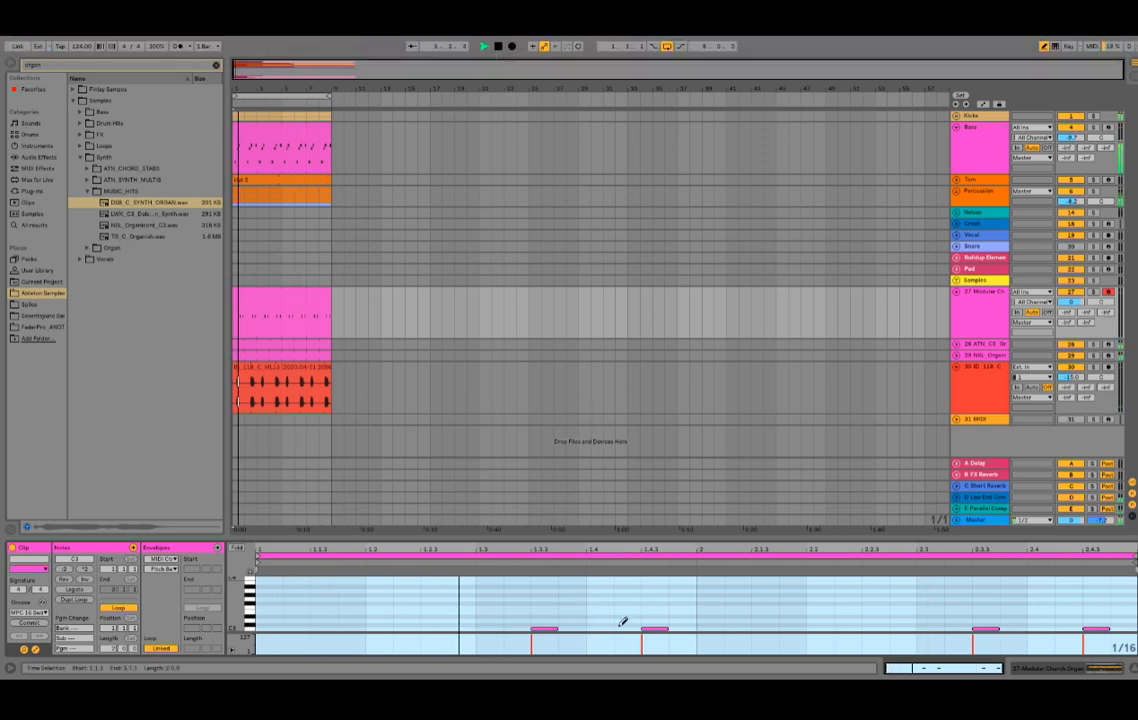
pyautogui.click(658, 630)
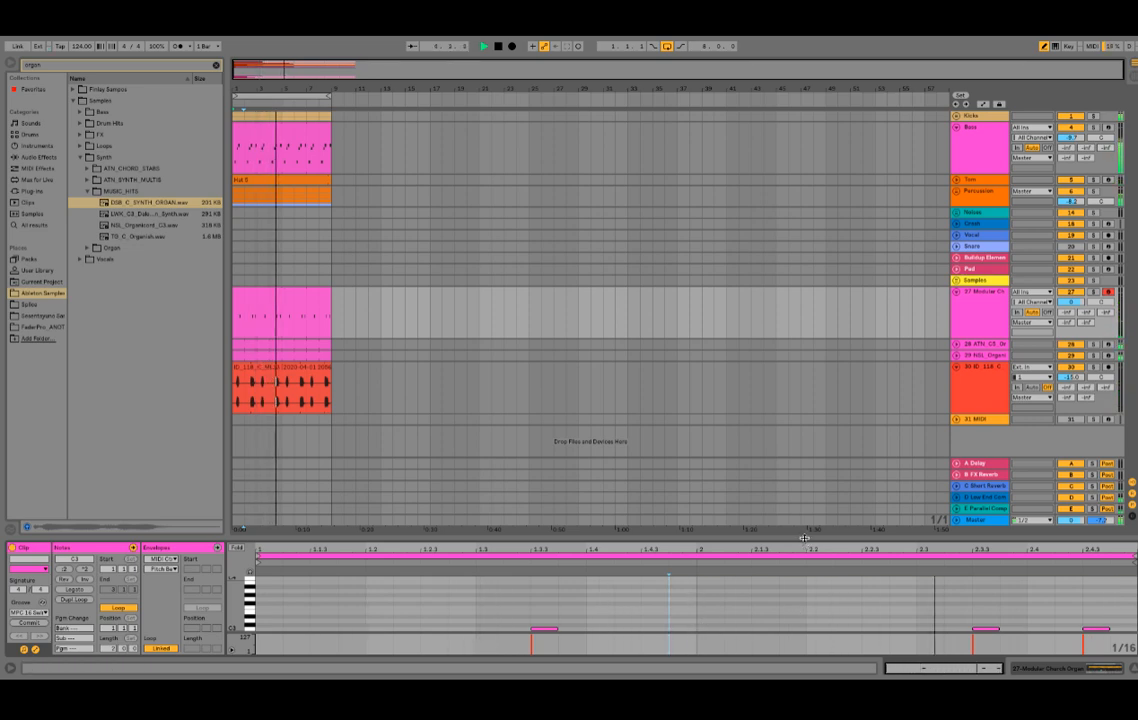
pyautogui.moveTo(804, 538); pyautogui.dragTo(804, 630)
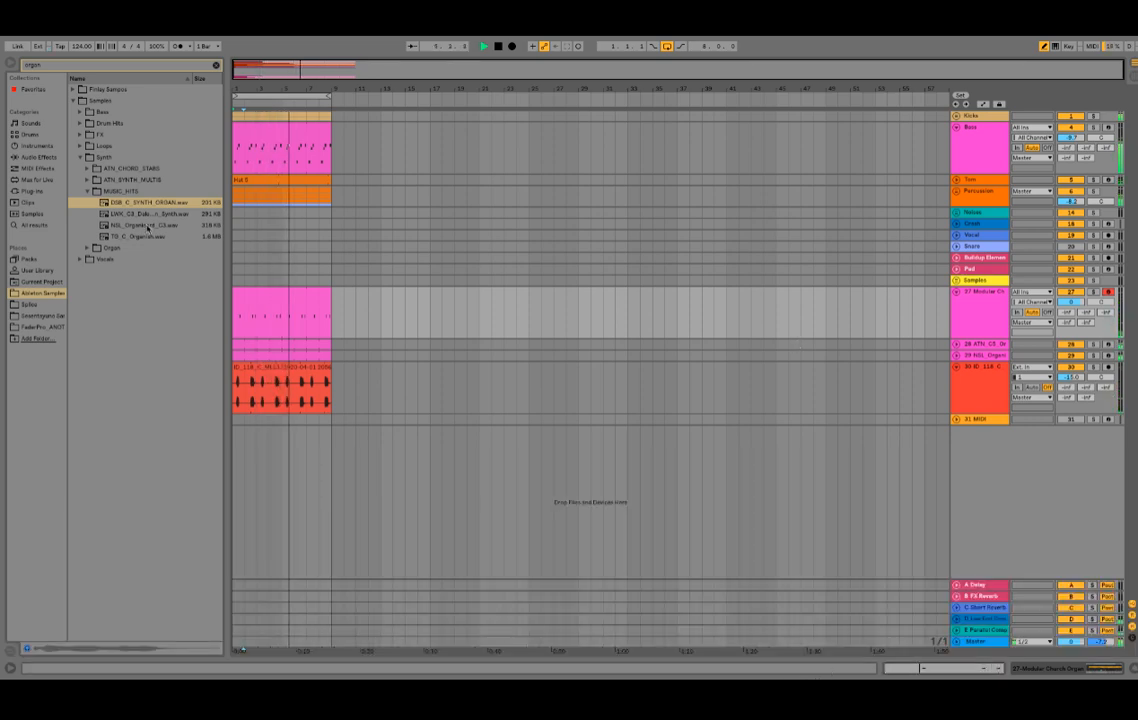
# - Clear the organ search and expand the Vocals sample folder in place of the Synth folder
pyautogui.click(86, 191)
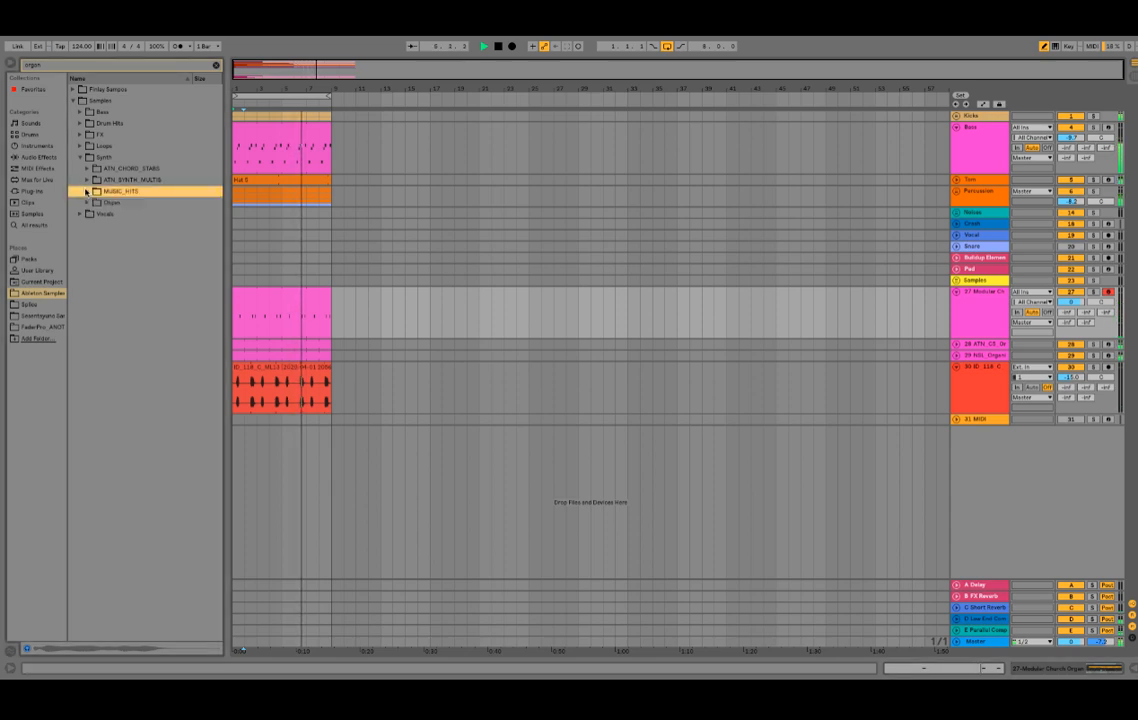
pyautogui.click(81, 158)
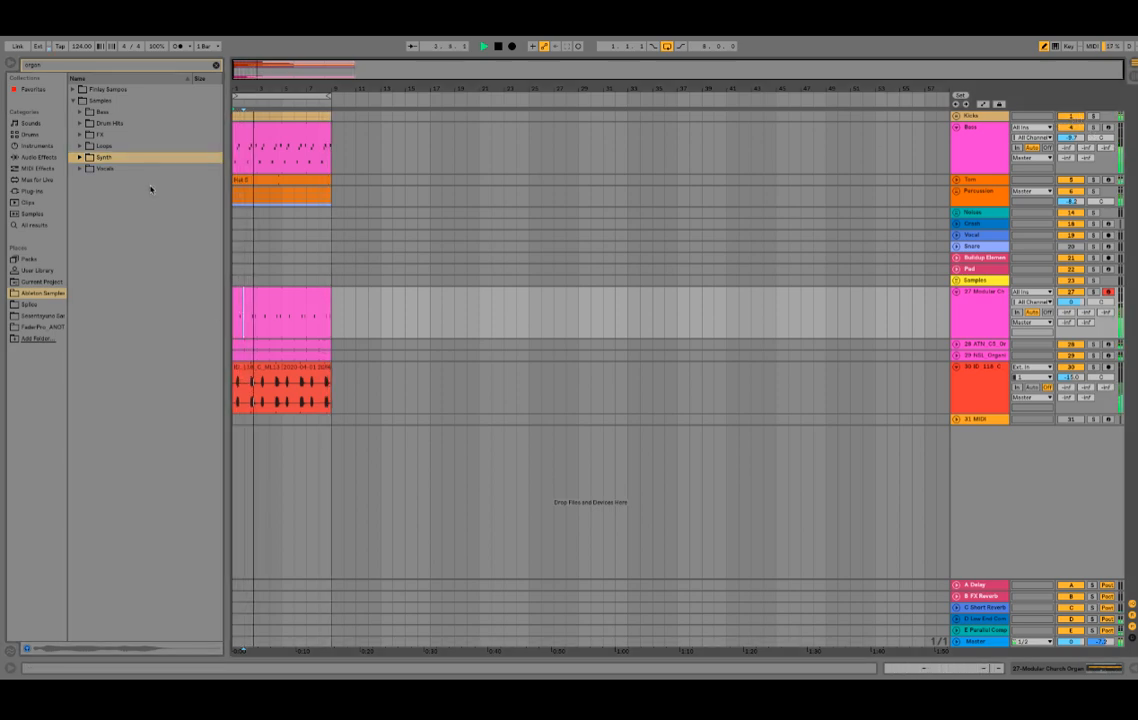
pyautogui.click(80, 169)
pyautogui.click(216, 64)
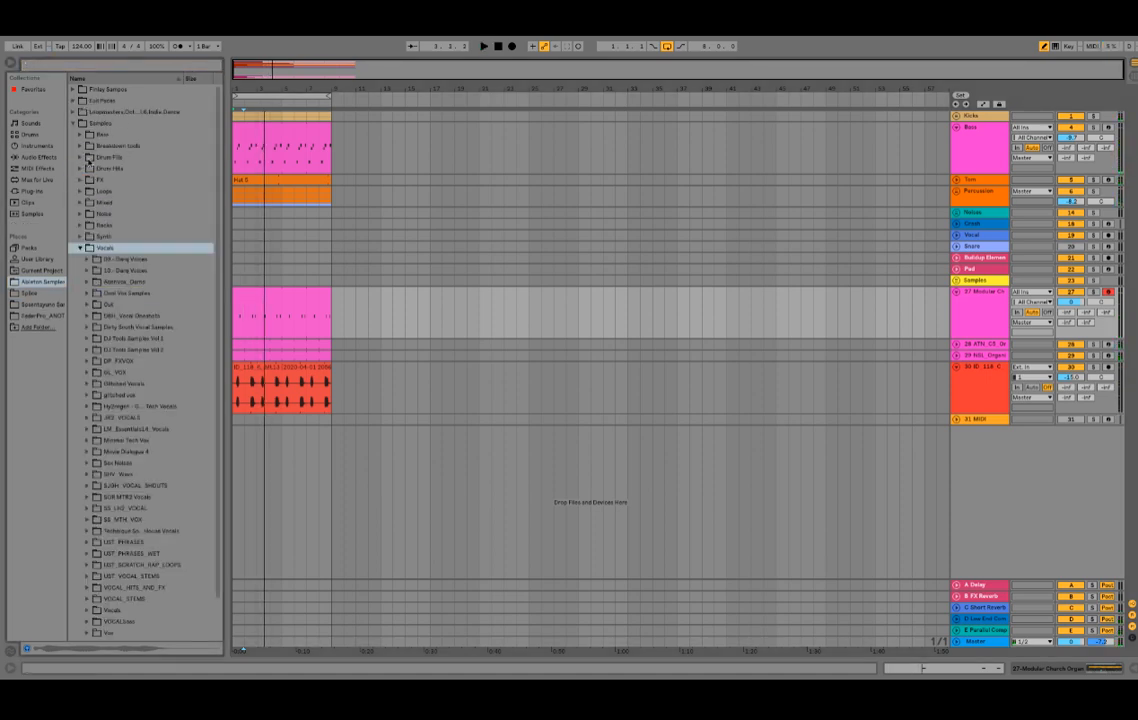
# - Preview several dialogue samples in the Movie Dialogue 4 folder, ending with MD4_WhatGoesOn.wav
pyautogui.scroll(-2, 112, 404)
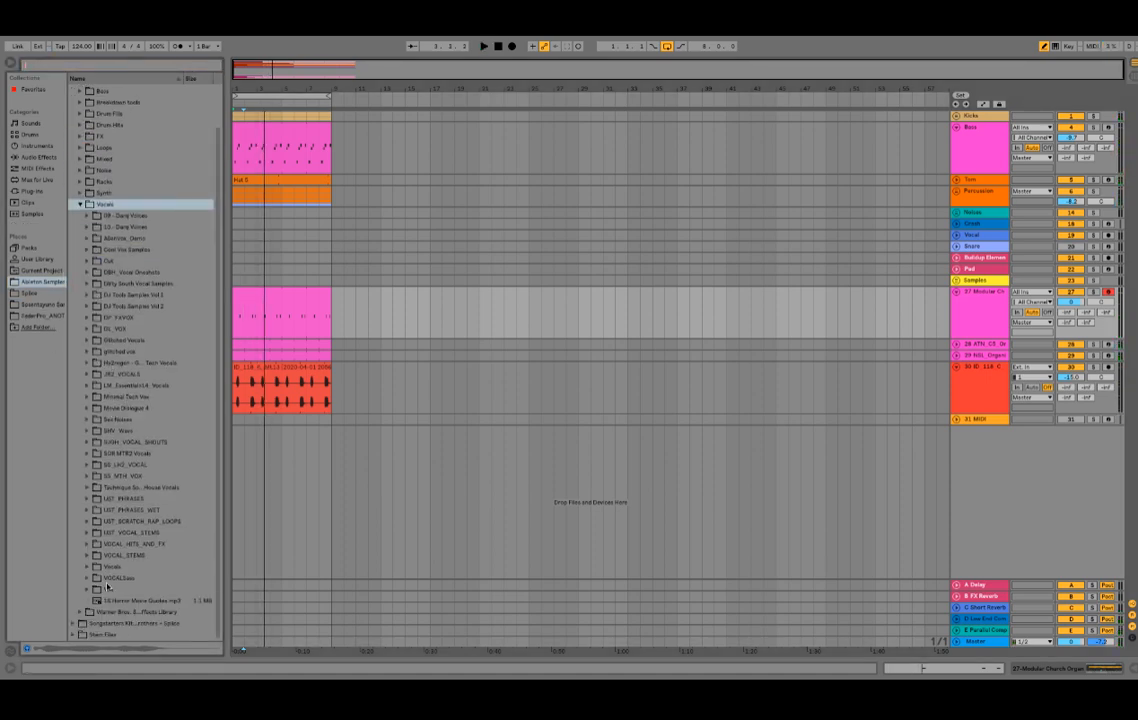
pyautogui.click(90, 396)
pyautogui.click(90, 396)
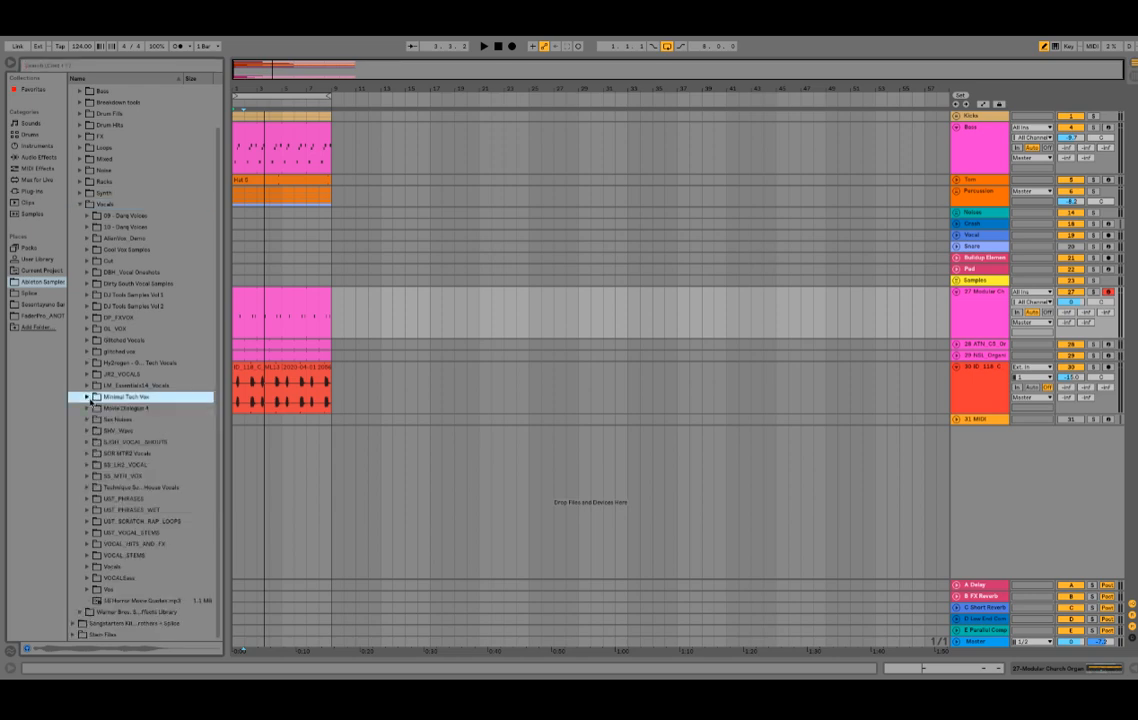
pyautogui.click(88, 408)
pyautogui.click(97, 431)
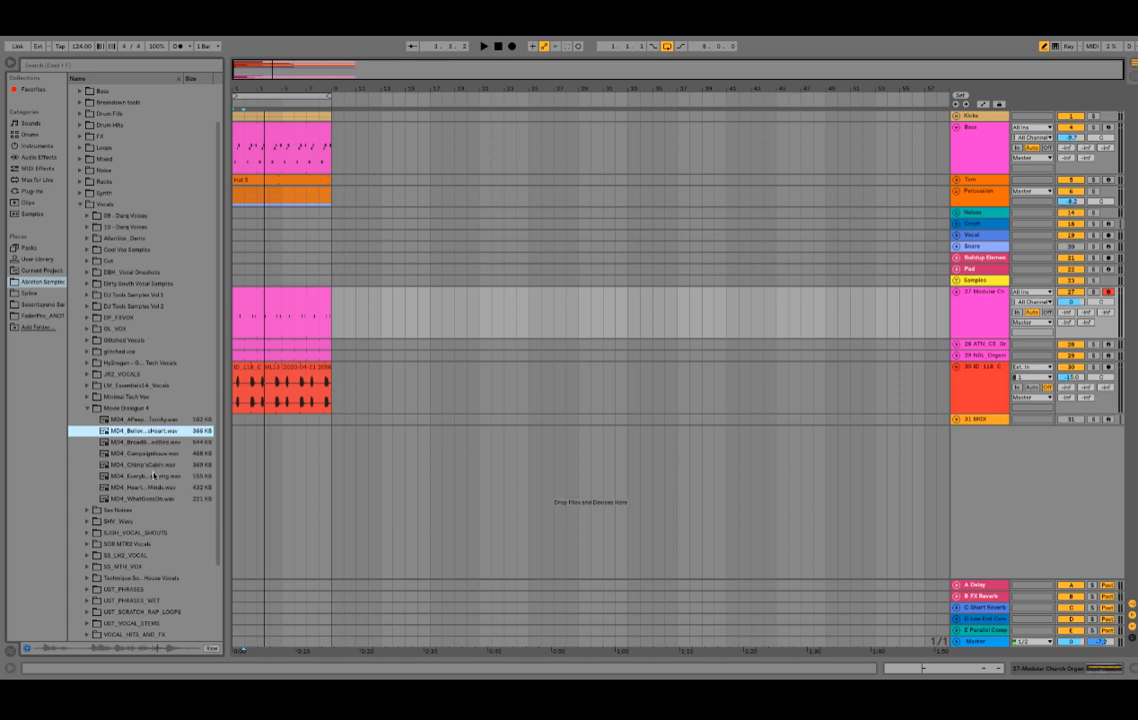
pyautogui.click(150, 465)
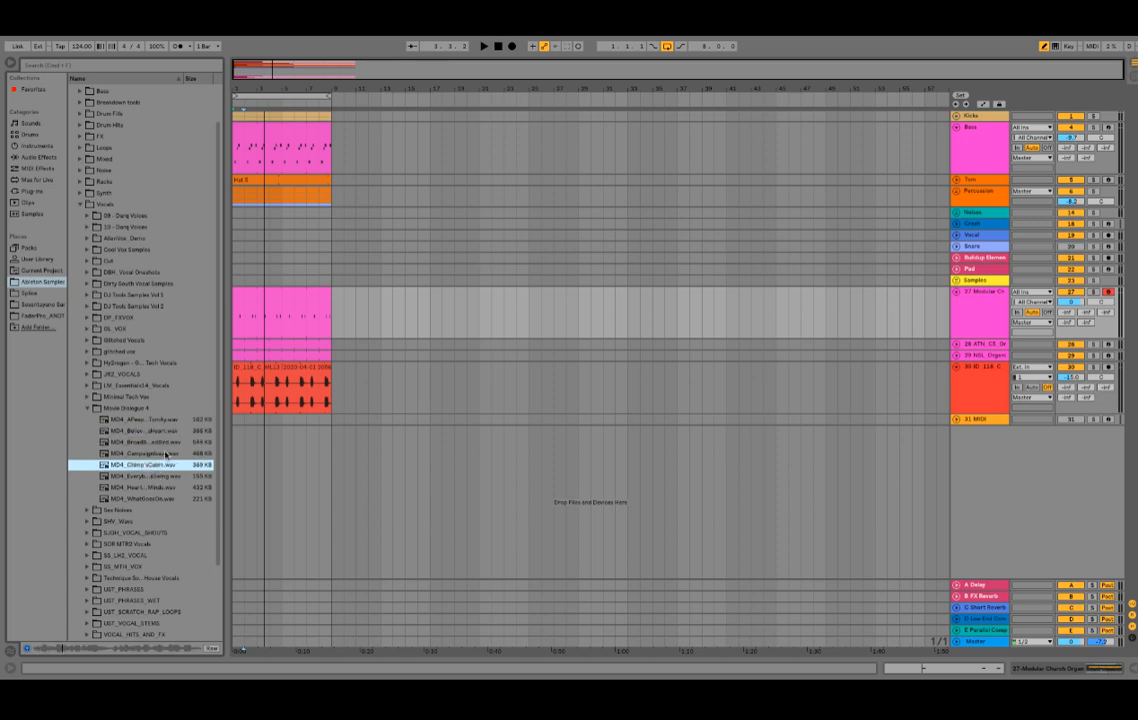
pyautogui.click(154, 498)
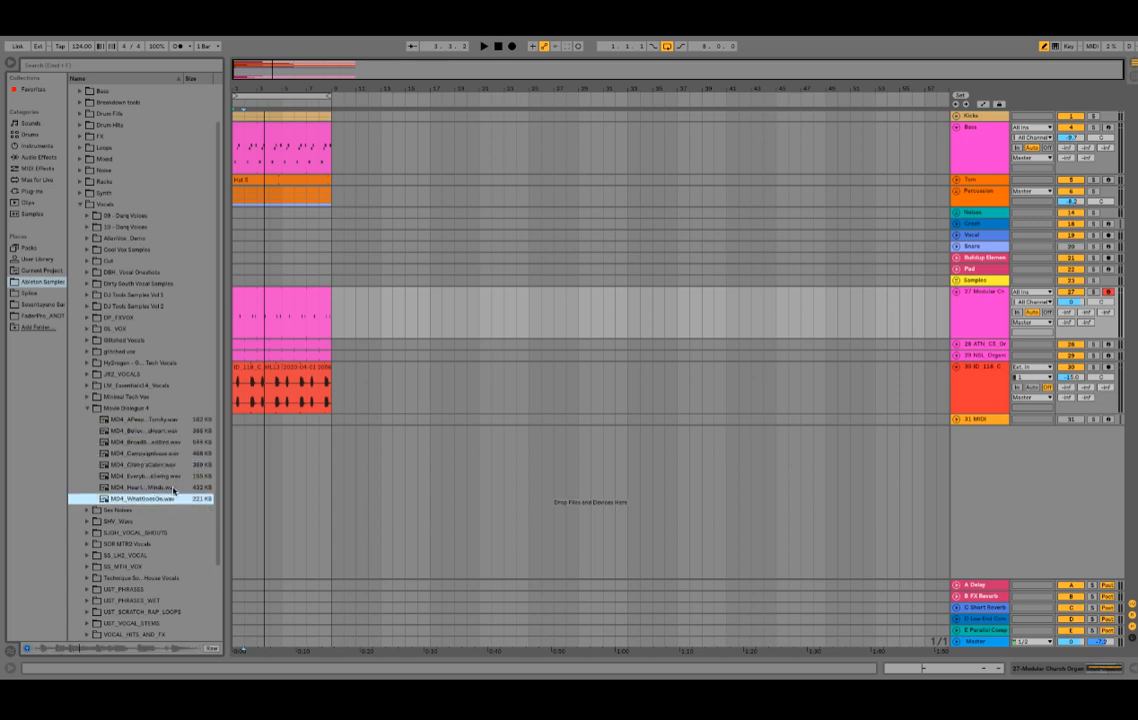
# - Preview samples 04 to 08 in the SJGH_VOCAL_SHOUTS folder and return to 07
pyautogui.scroll(-1, 107, 528)
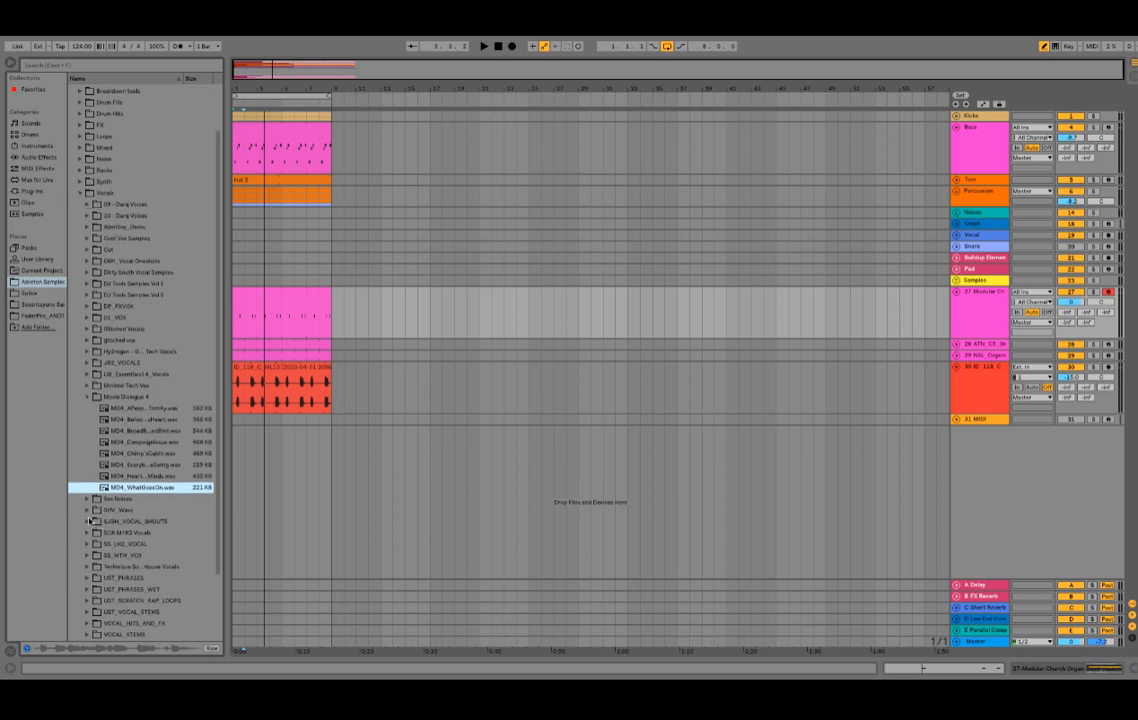
pyautogui.click(90, 521)
pyautogui.click(115, 488)
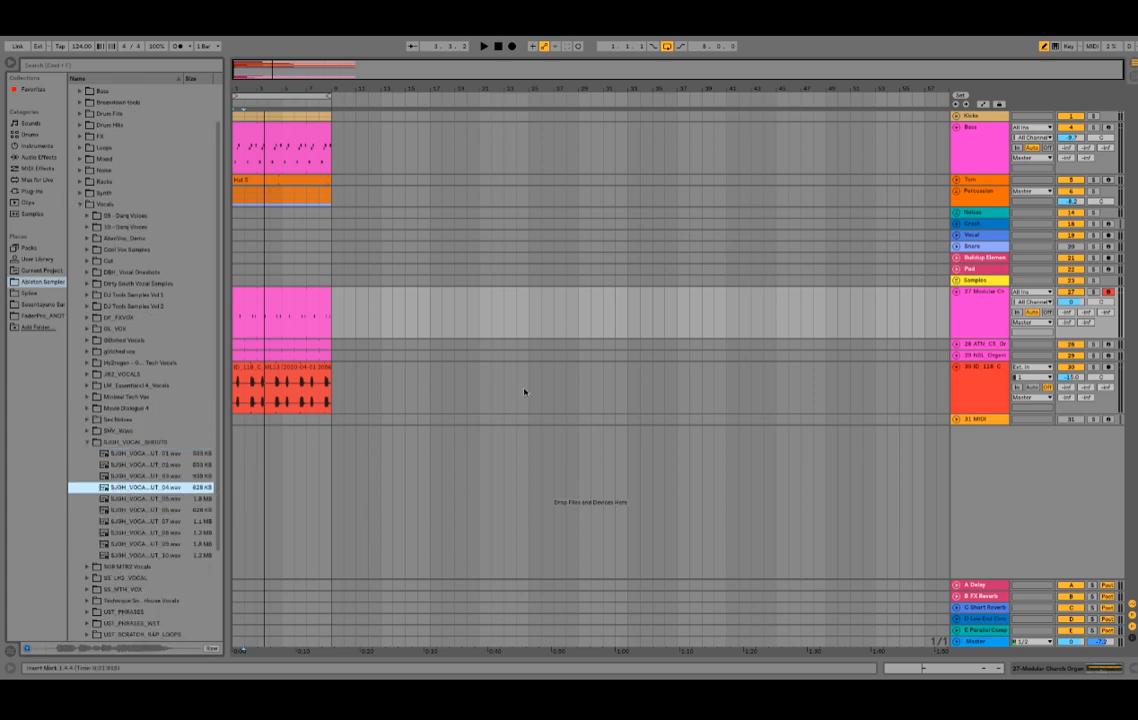
pyautogui.click(956, 368)
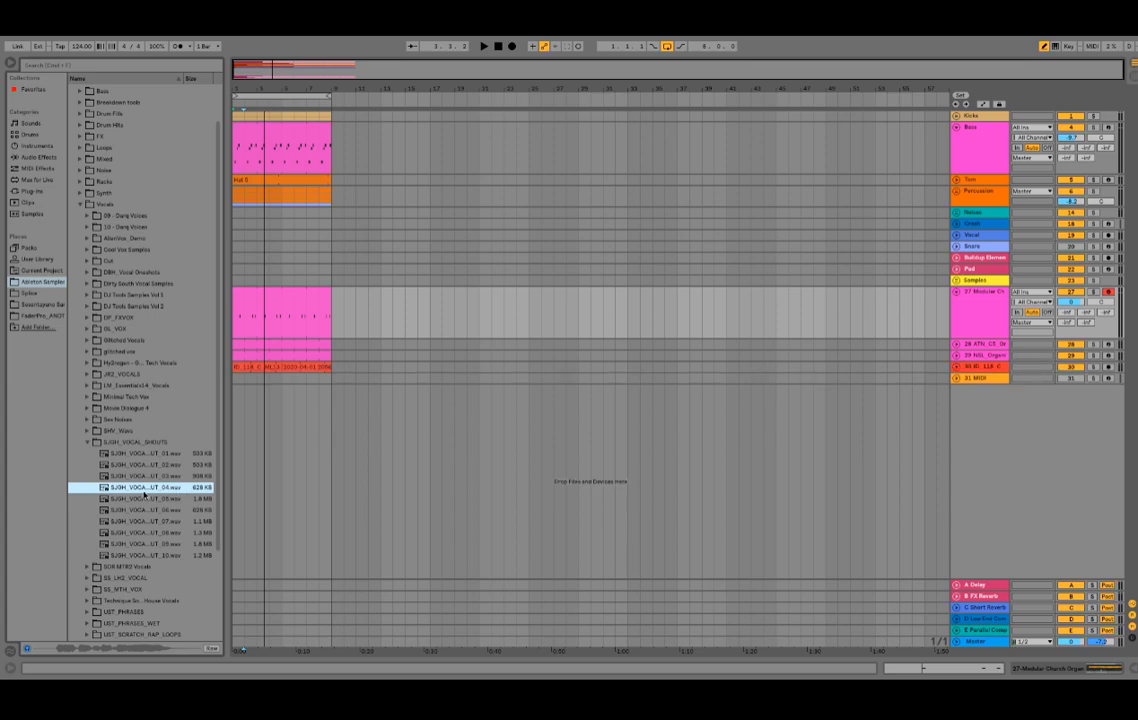
pyautogui.click(145, 498)
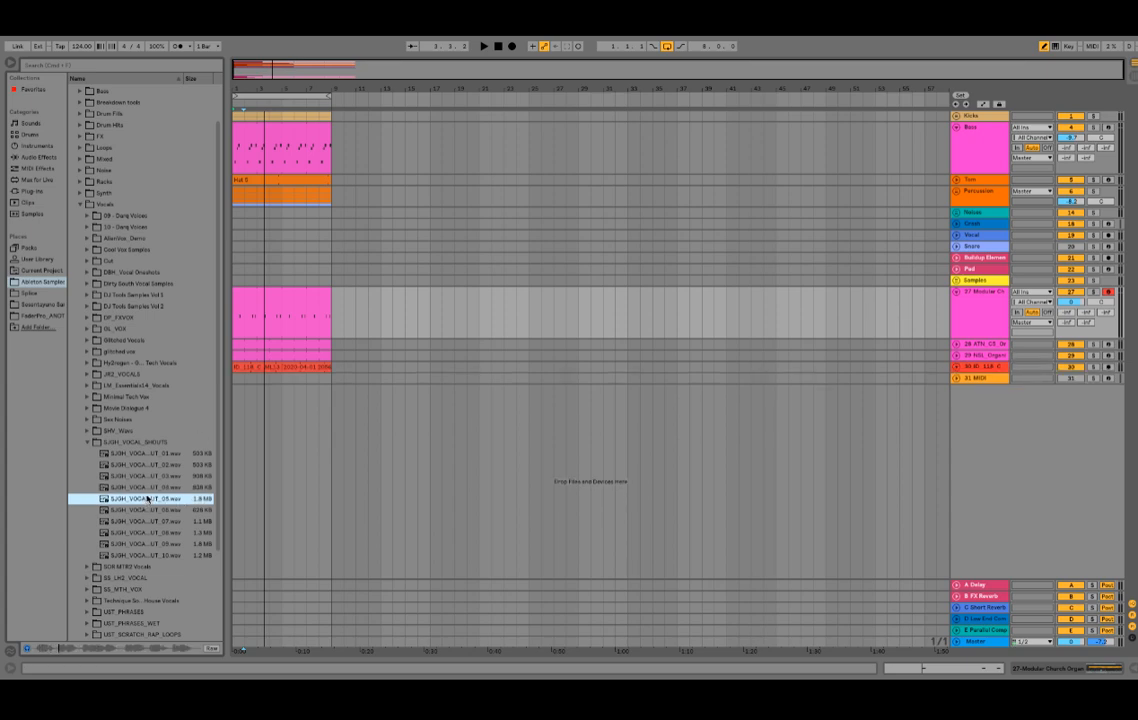
pyautogui.click(155, 510)
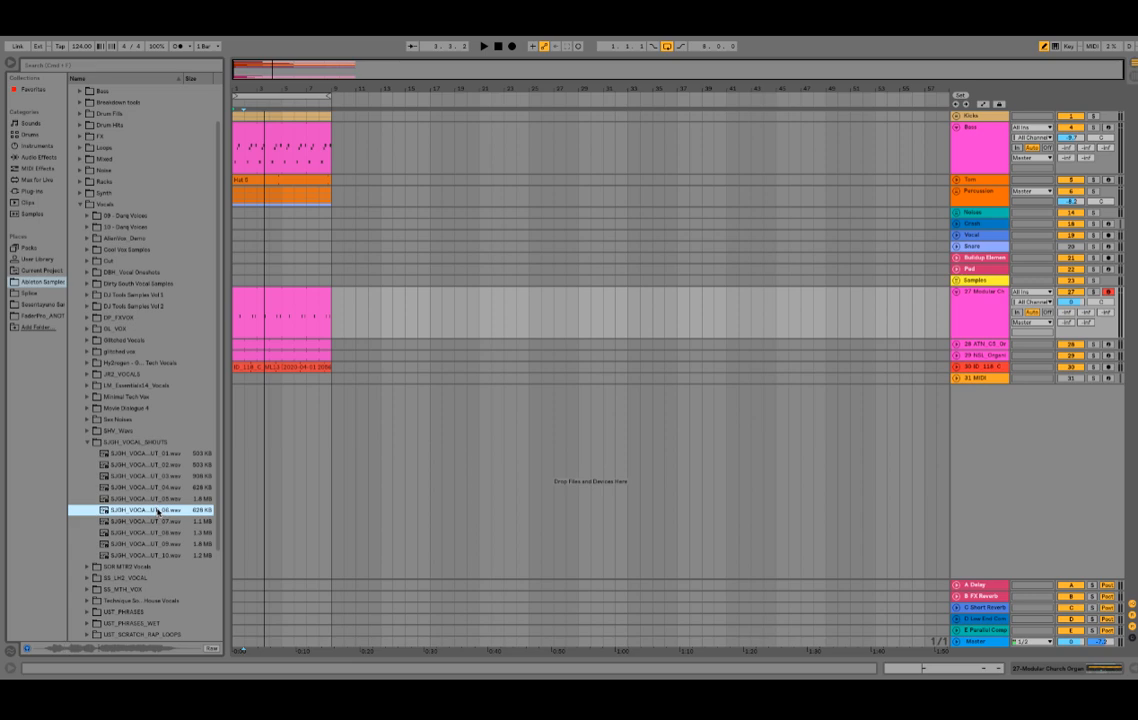
pyautogui.click(176, 521)
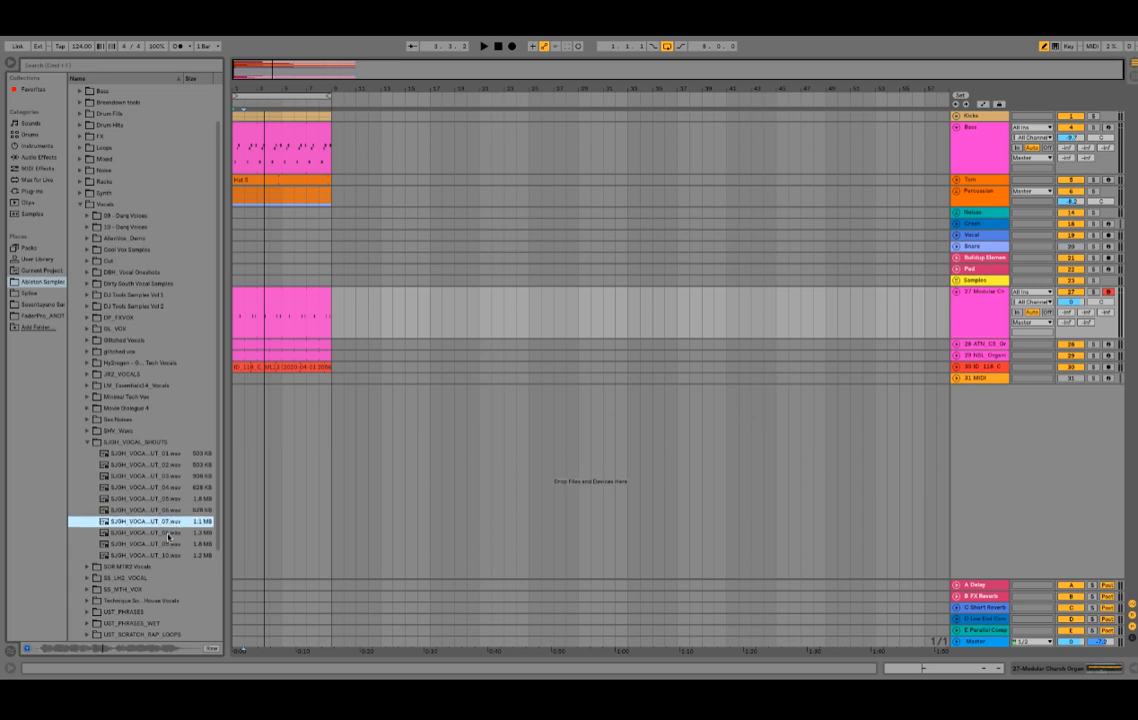
pyautogui.click(169, 533)
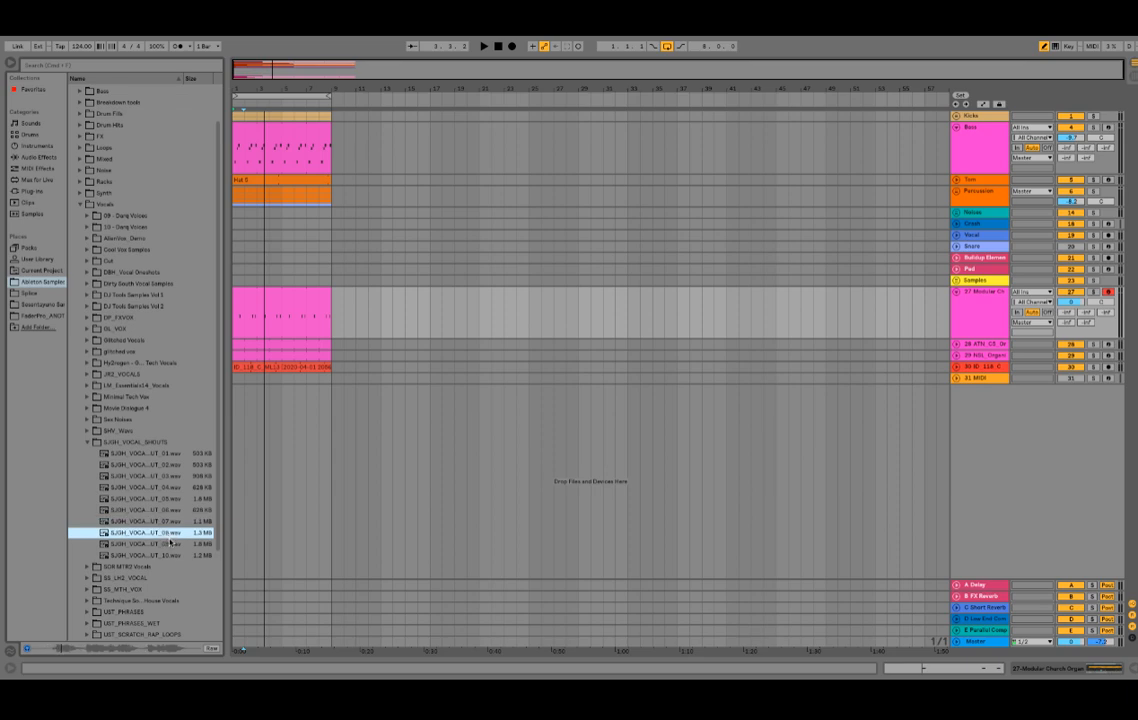
pyautogui.click(168, 523)
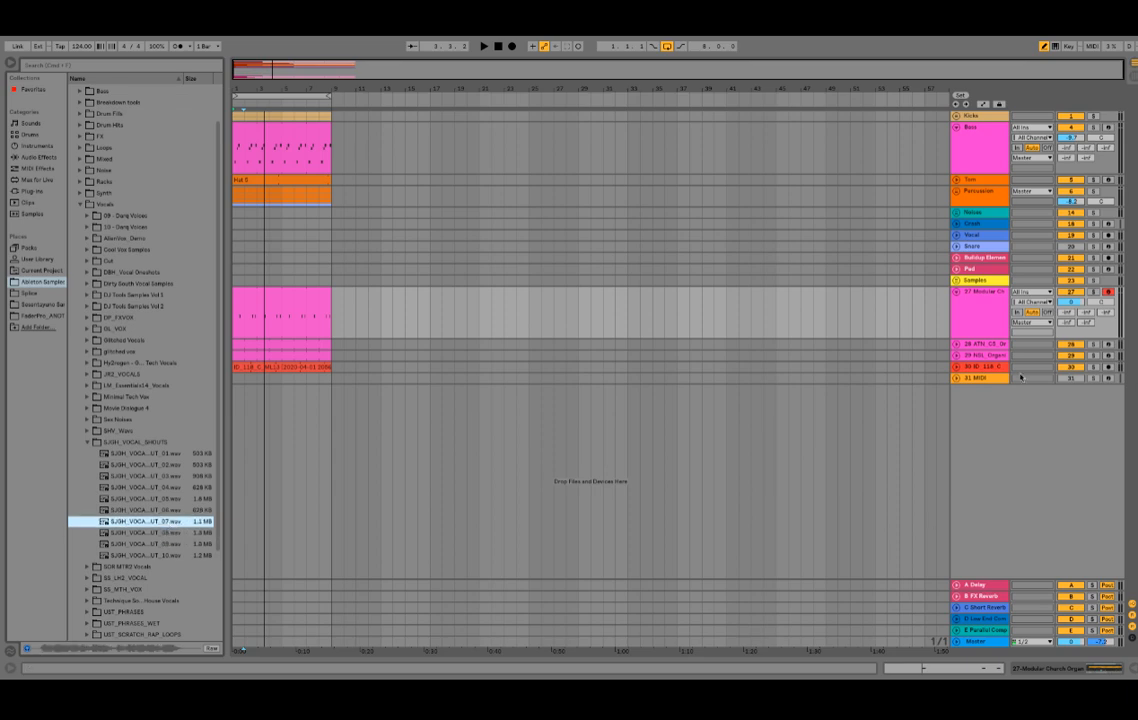
# - Add SJGH_VOCAL_SHOUT_07 on a new audio track below the MIDI track and move its clip to start at bar 3
pyautogui.click(988, 379)
pyautogui.click(146, 522)
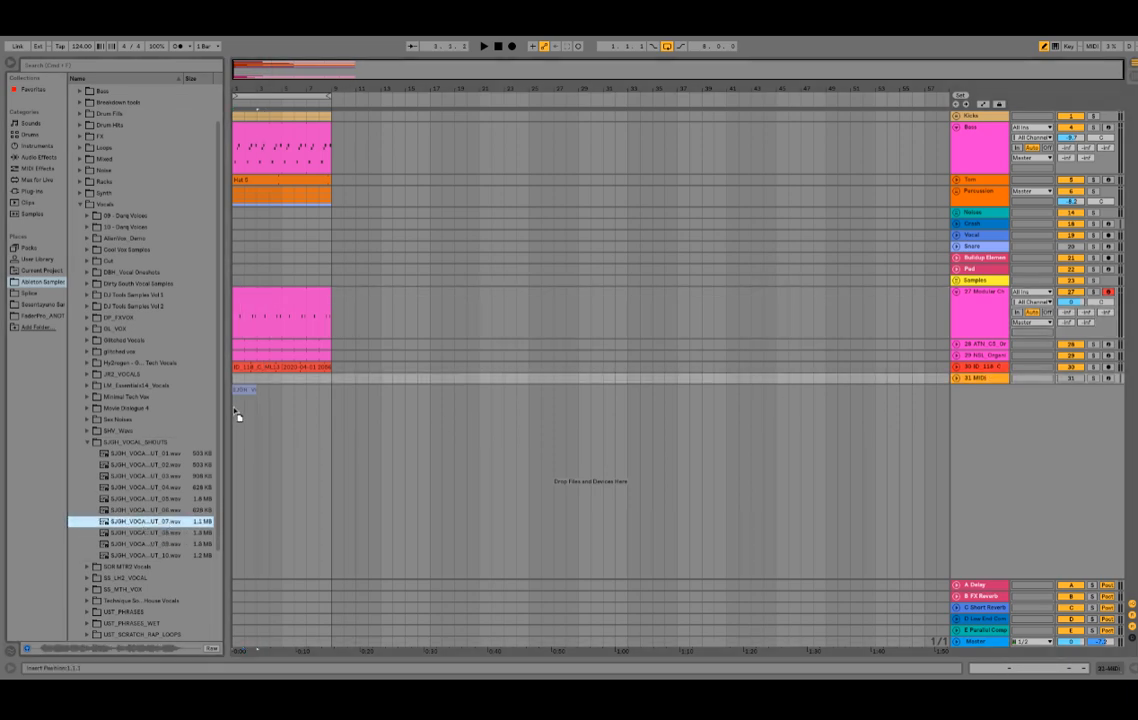
pyautogui.moveTo(254, 415); pyautogui.dragTo(254, 414)
pyautogui.moveTo(258, 65); pyautogui.dragTo(257, 116)
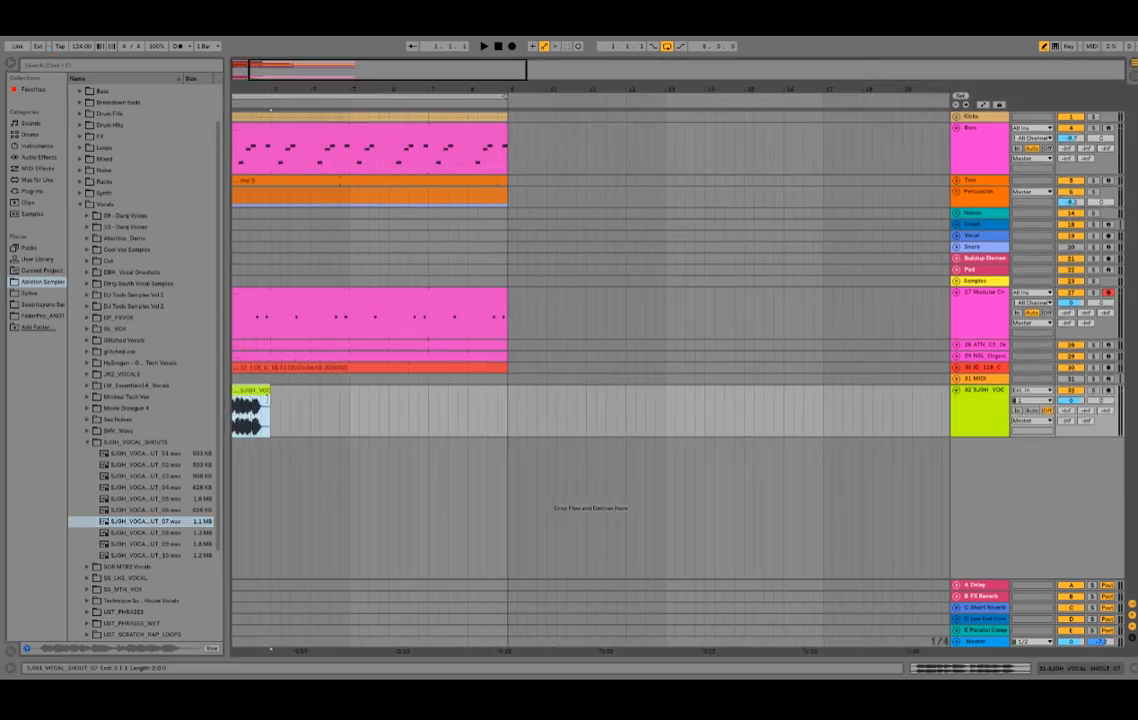
pyautogui.moveTo(249, 392); pyautogui.dragTo(326, 393)
# - Open the vocal shout clip, play it with the other tracks and lower its track volume to about -13 dB
pyautogui.doubleClick(306, 390)
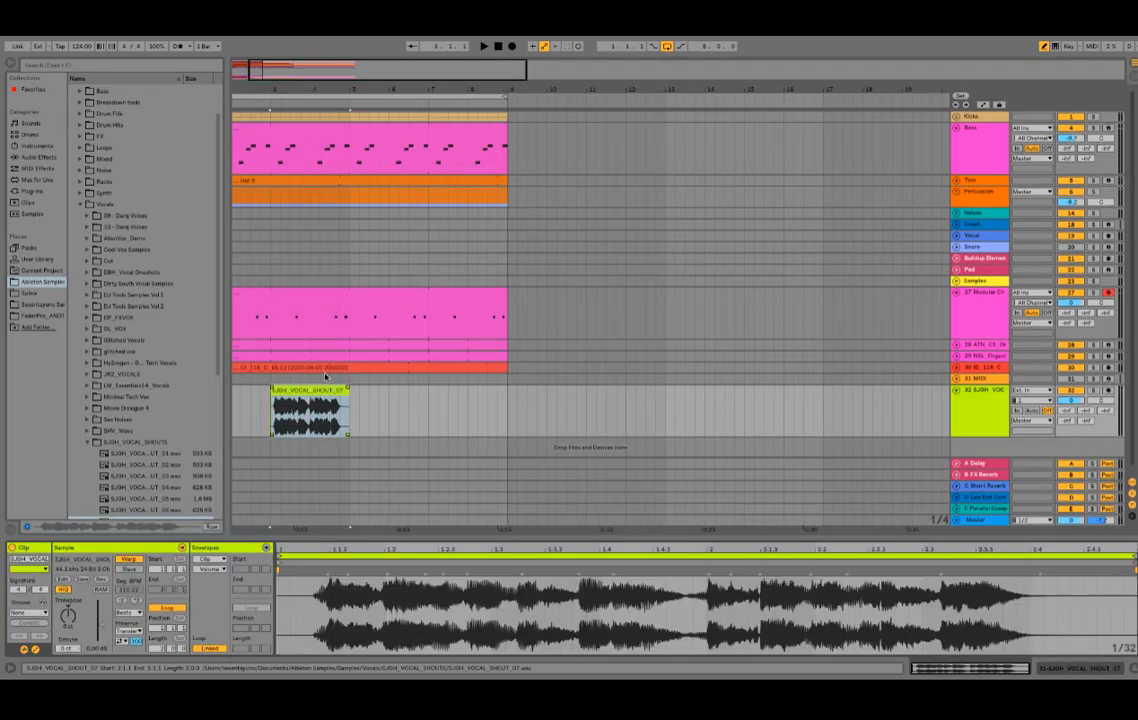
pyautogui.press('space')
pyautogui.press('space')
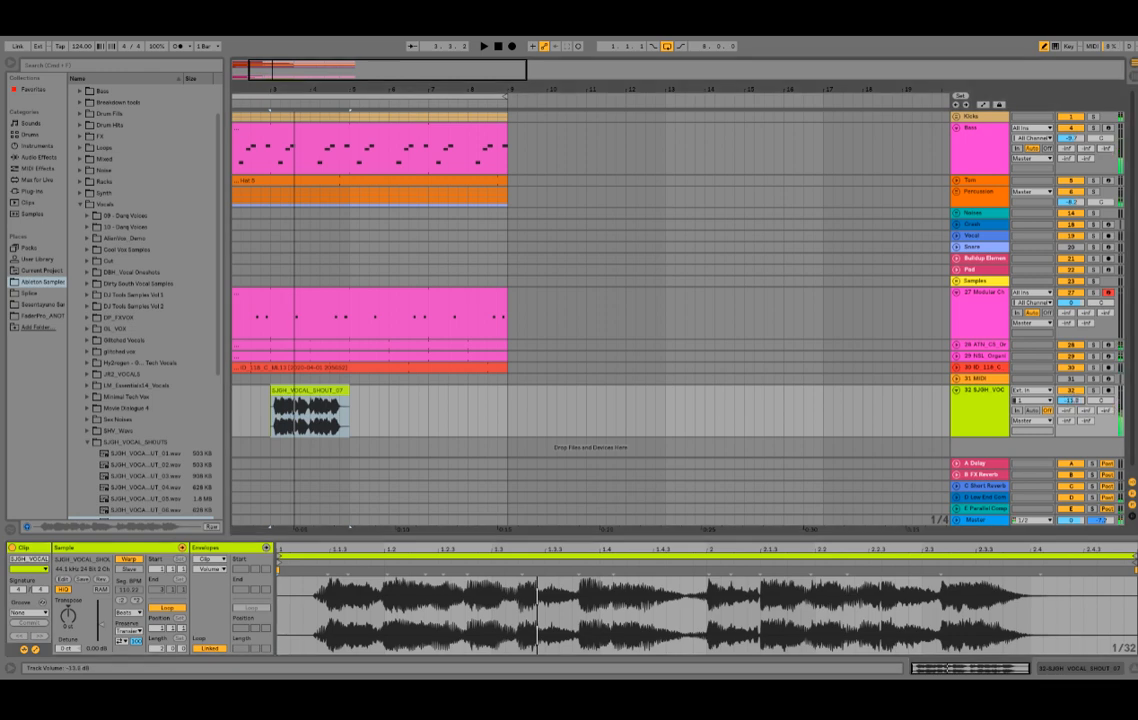
pyautogui.press('space')
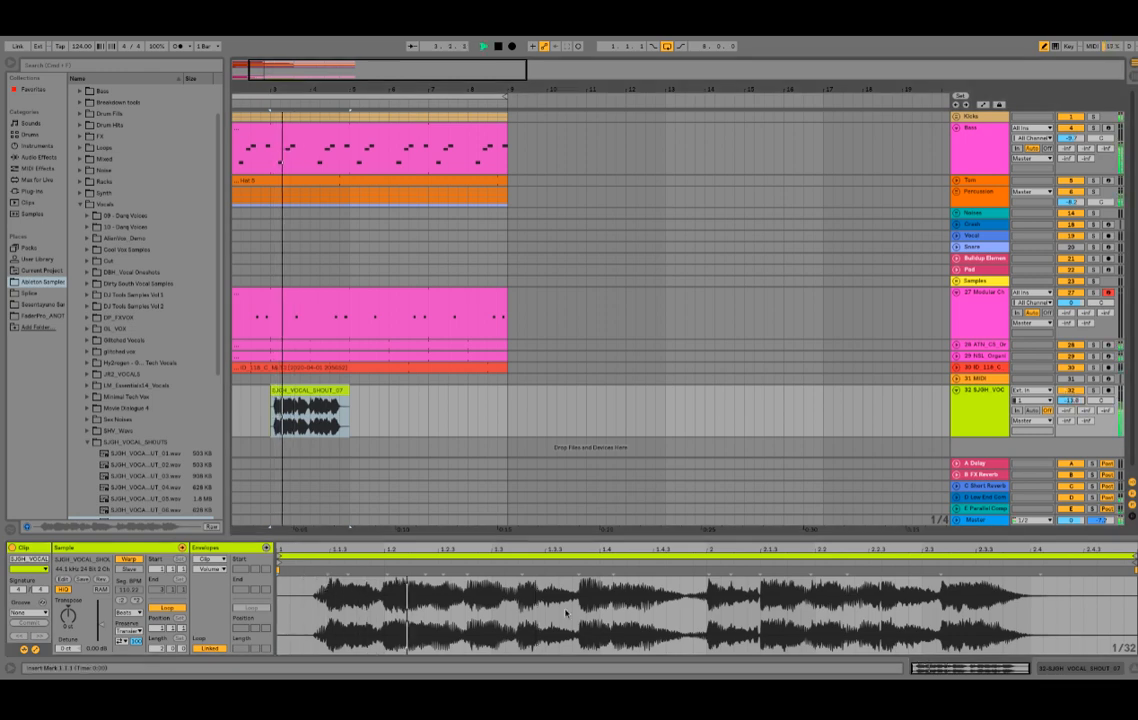
# - Set the vocal shout clip's warp mode to Complex Pro and draw its volume envelope to silence everything from just before beat 1.3
pyautogui.press('space')
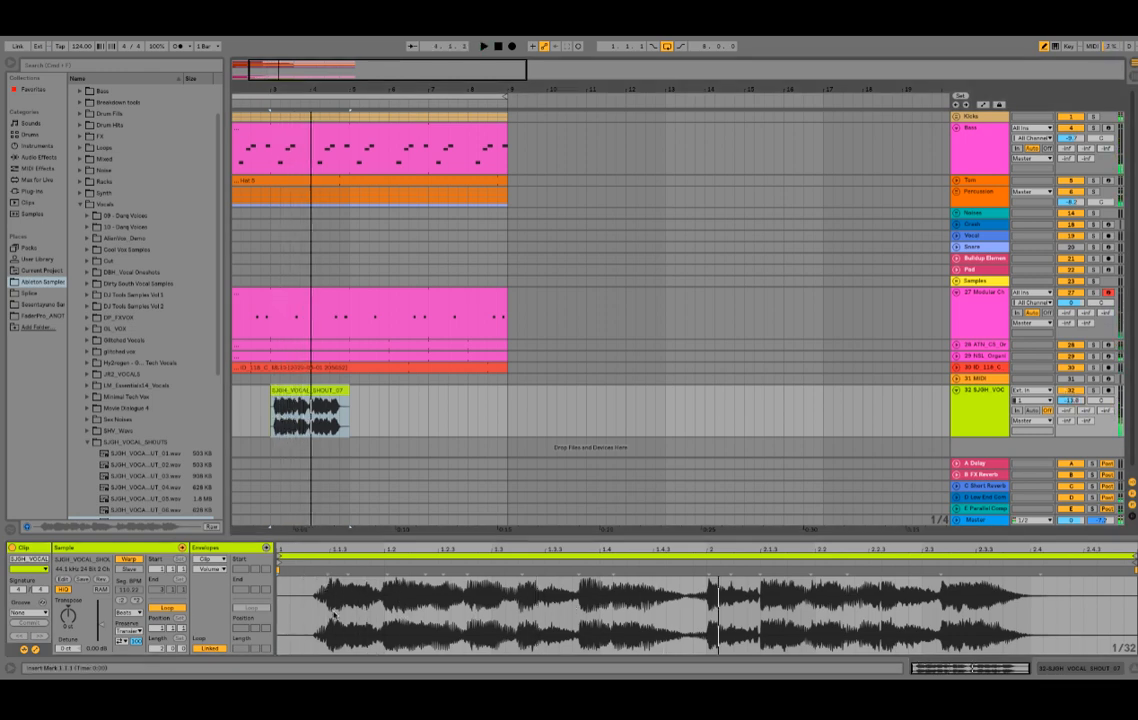
pyautogui.click(139, 614)
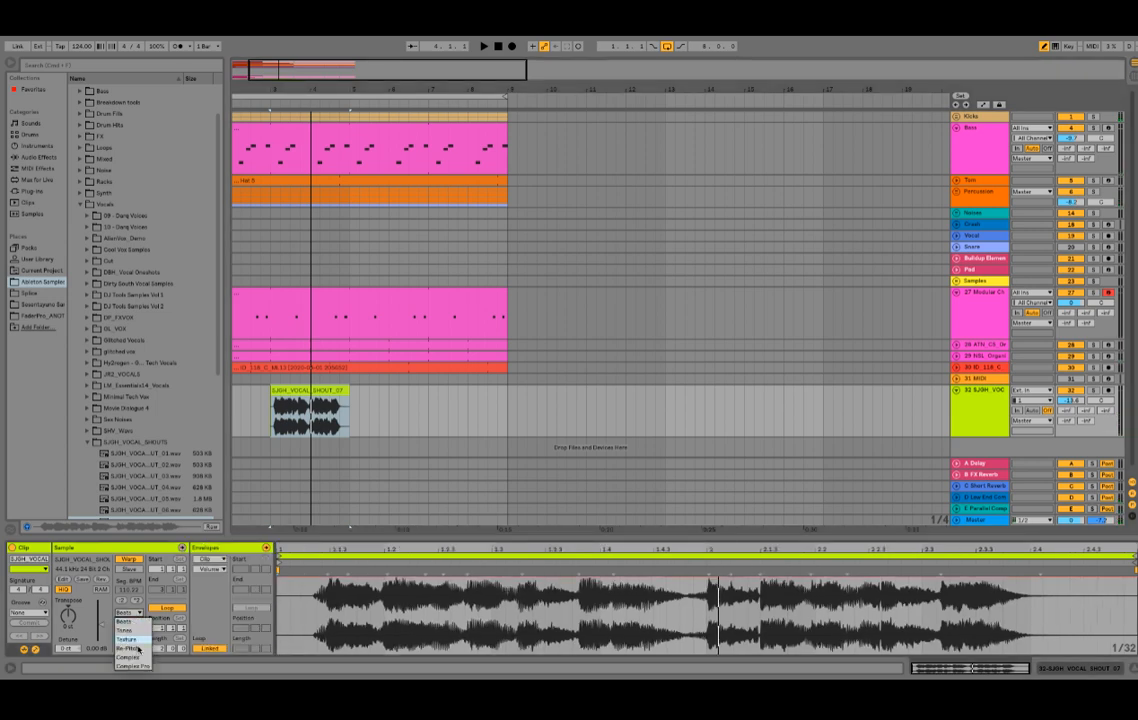
pyautogui.click(138, 658)
pyautogui.press('space')
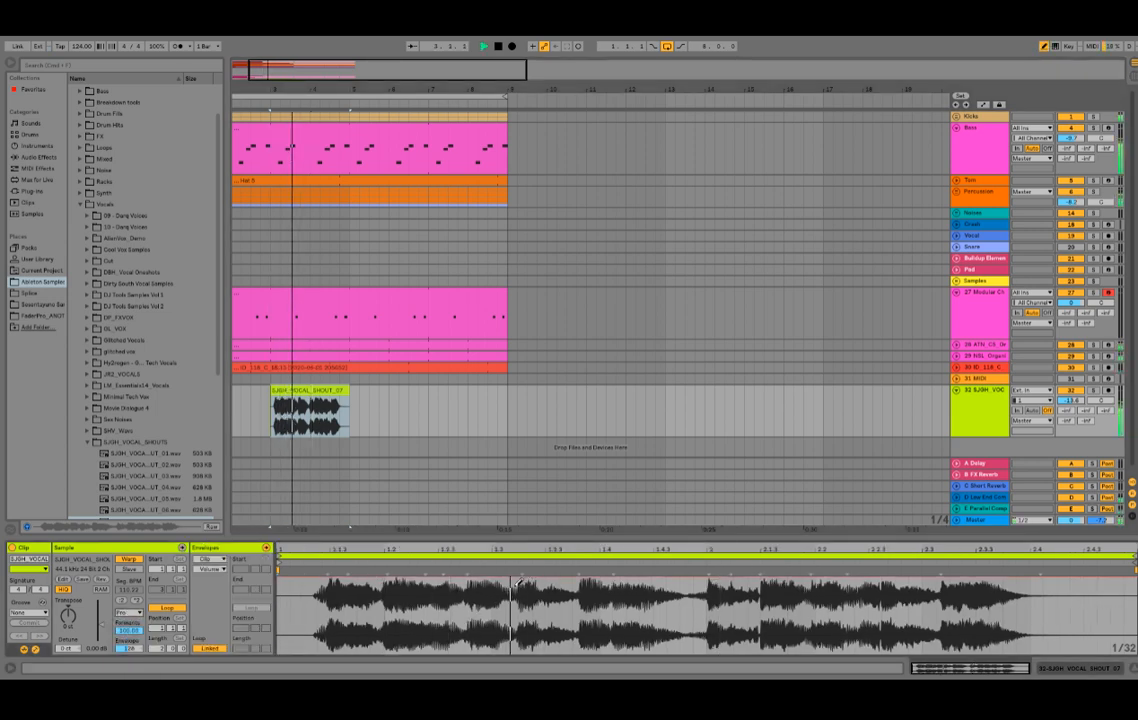
pyautogui.moveTo(530, 584); pyautogui.dragTo(1130, 652)
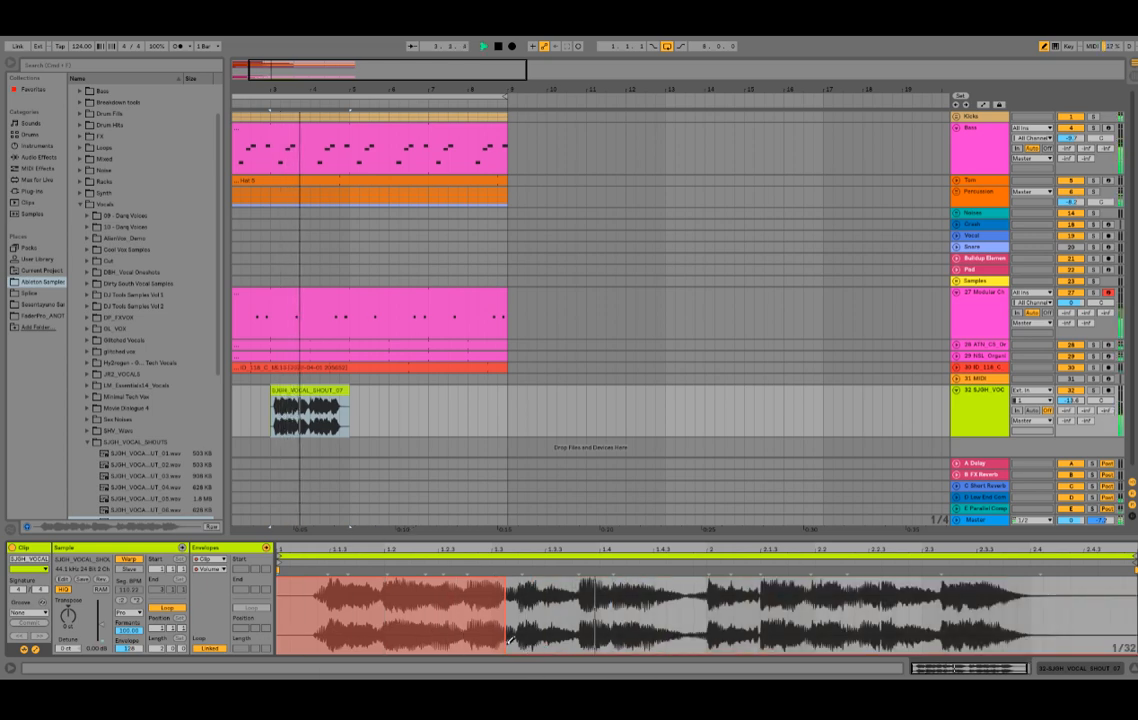
pyautogui.moveTo(499, 640)
pyautogui.mouseDown()
pyautogui.moveTo(497, 668)
pyautogui.moveTo(486, 668)
pyautogui.mouseUp()
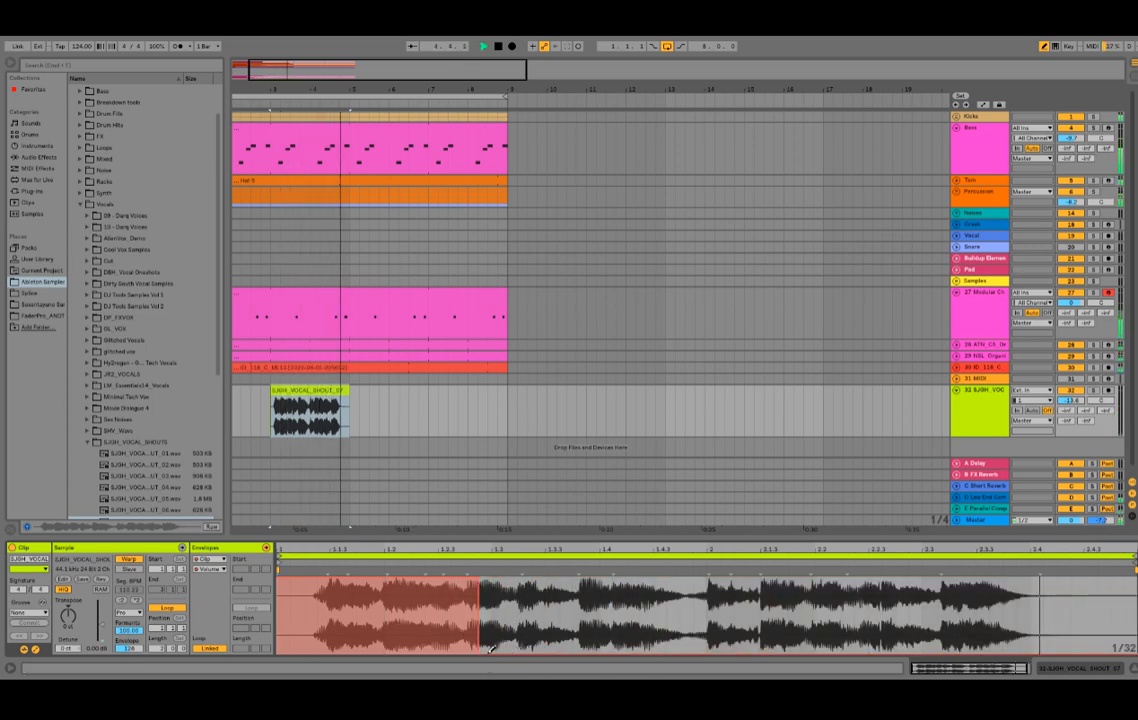
# - Duplicate bars 1 to 5 of the vocal shout track so its bar 3 clip repeats at bar 7
pyautogui.moveTo(310, 90); pyautogui.dragTo(310, 60)
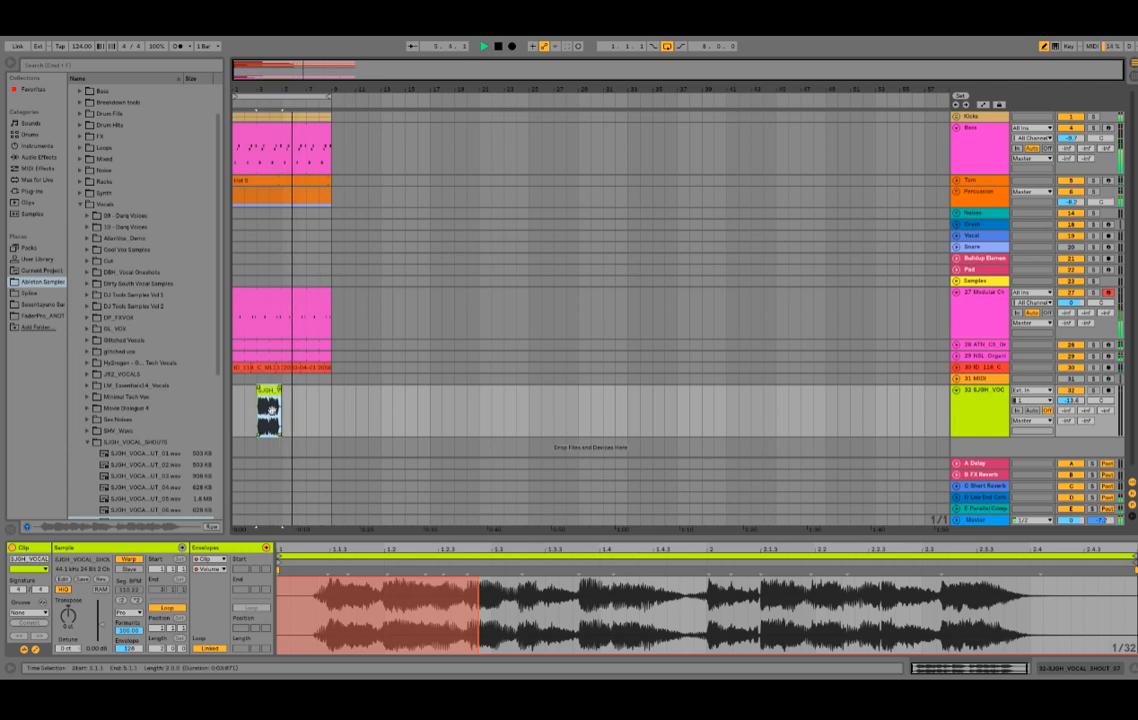
pyautogui.moveTo(285, 404); pyautogui.dragTo(209, 388)
pyautogui.press('super+d')
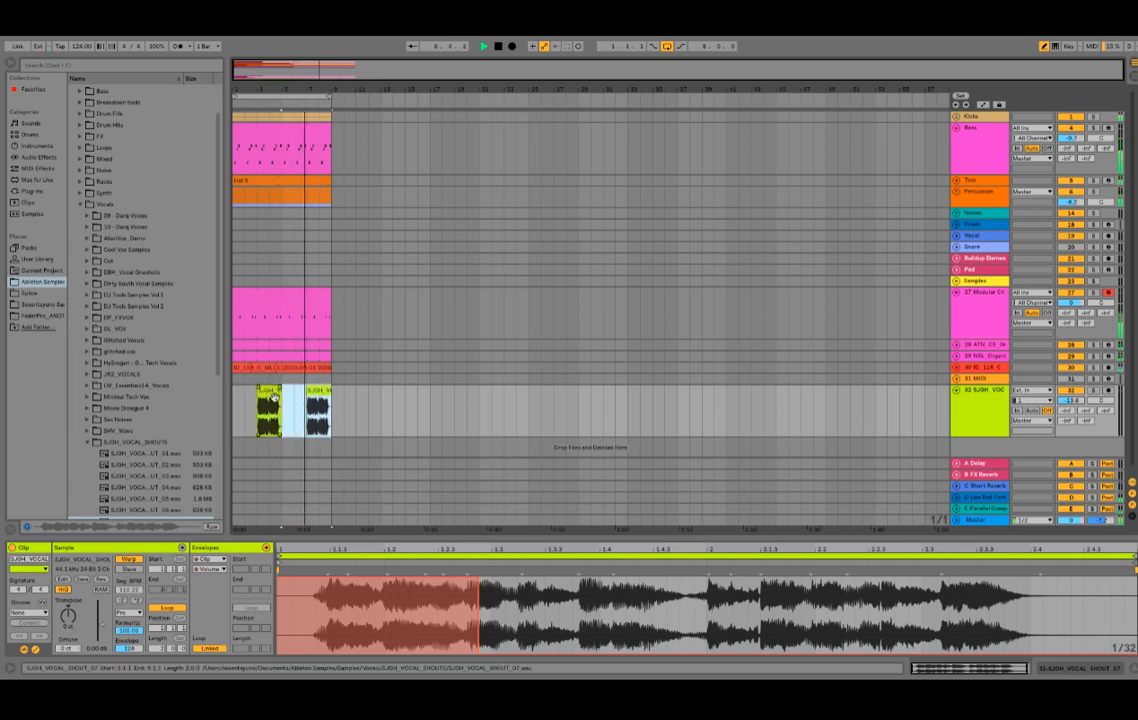
pyautogui.press('super+z')
pyautogui.moveTo(284, 419); pyautogui.dragTo(216, 402)
pyautogui.press('super+d')
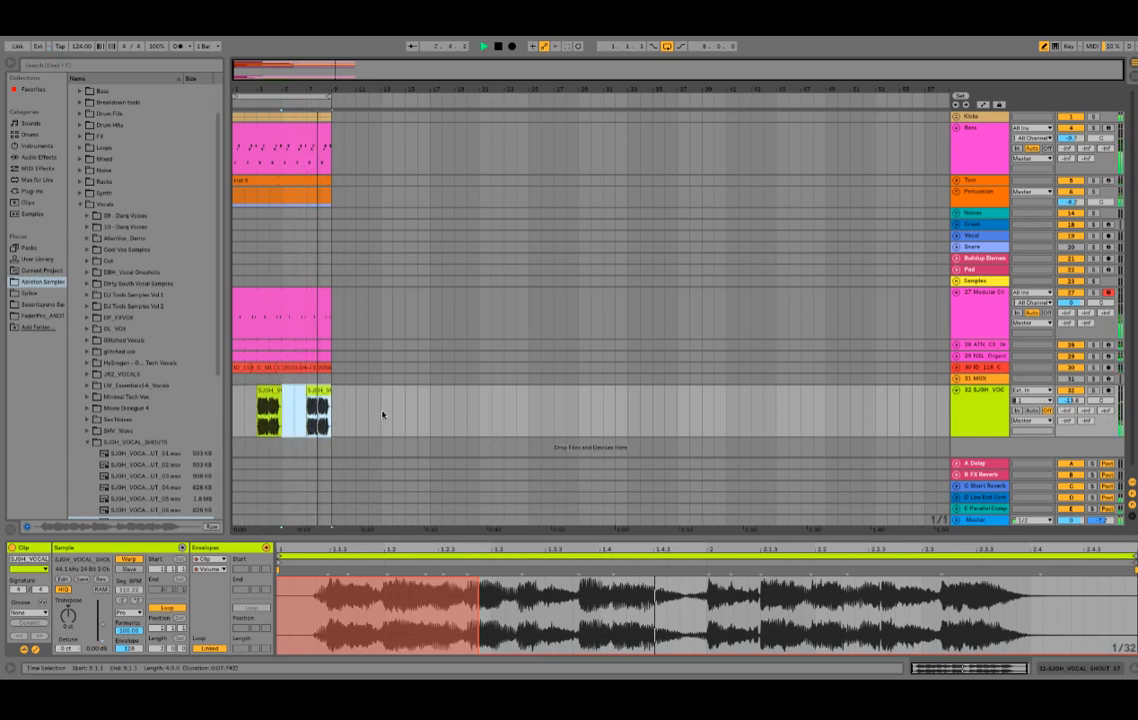
# - Copy the bar 3 vocal shout clip to bars 1 and 5 so the track is filled from bar 1 to 9
pyautogui.click(269, 391)
pyautogui.press('super+c')
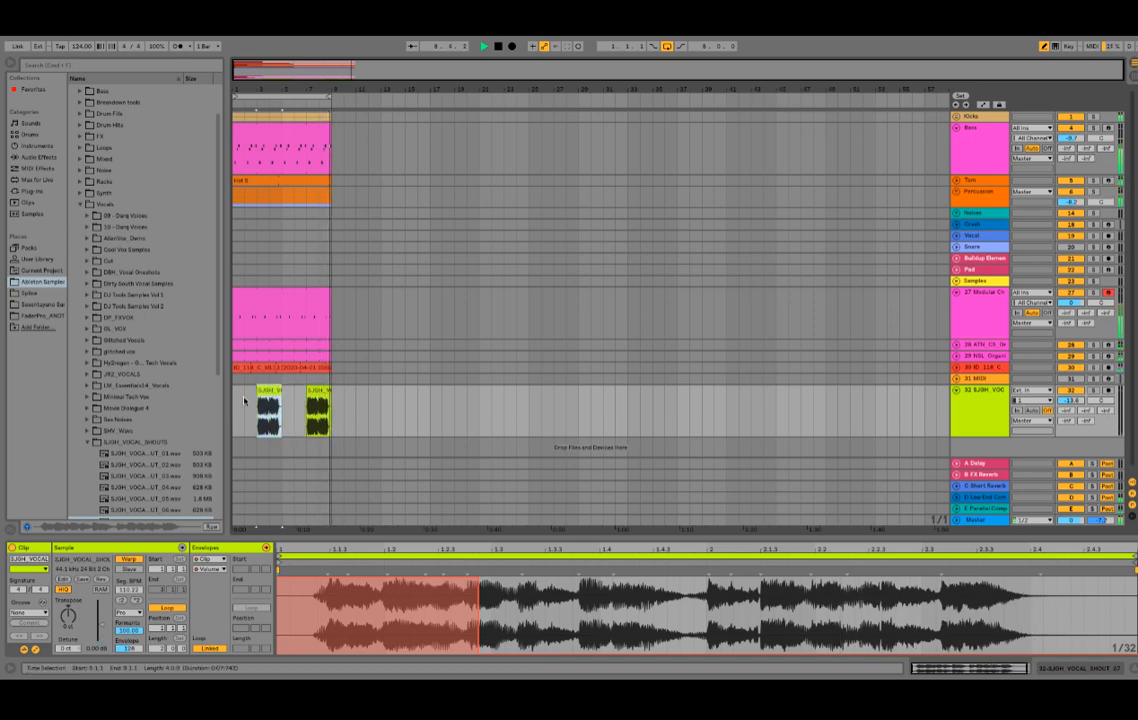
pyautogui.click(236, 400)
pyautogui.press('super+v')
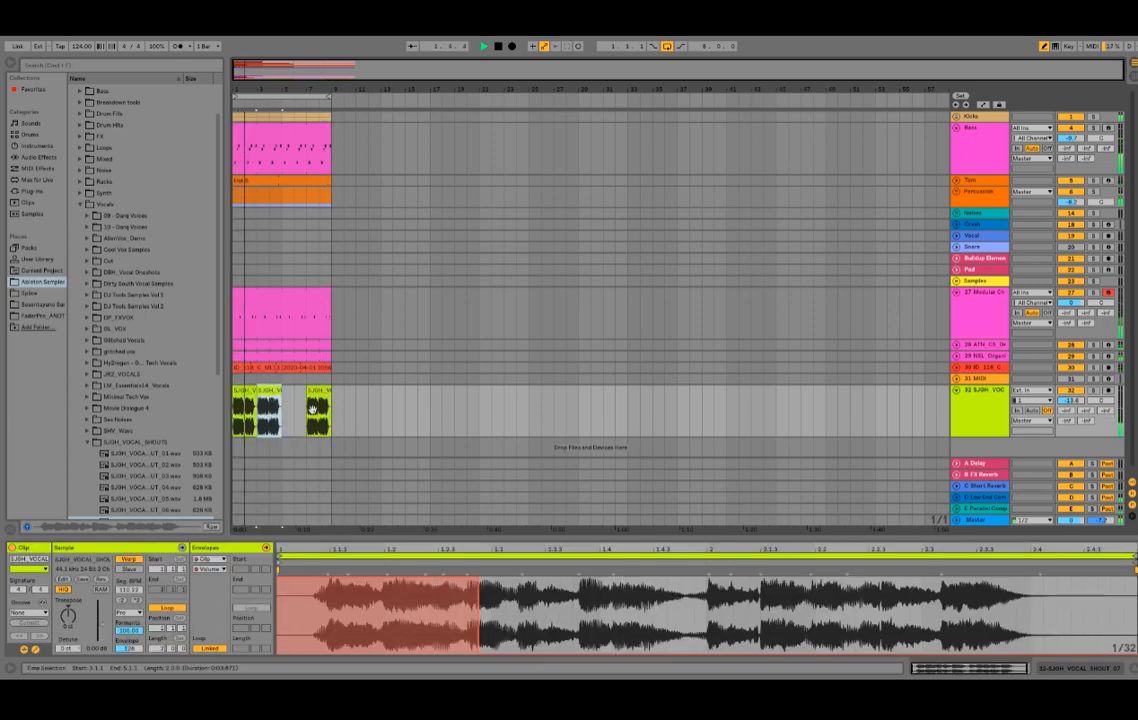
pyautogui.press('super+d')
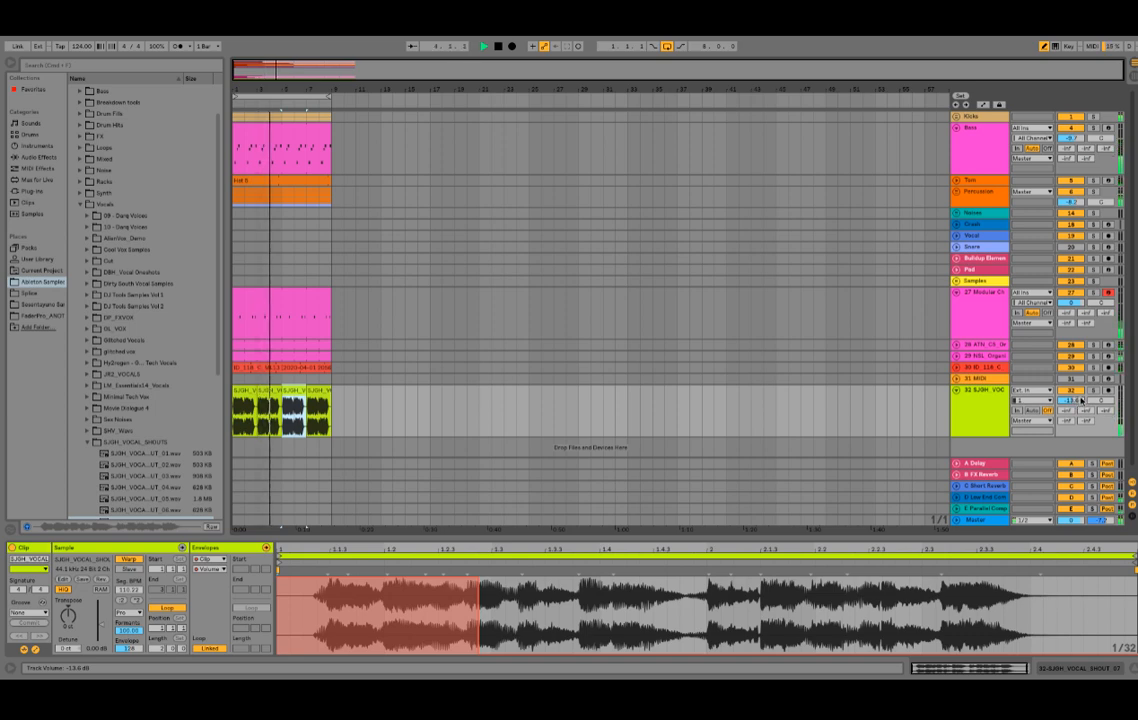
# - Lower the vocal shout track volume to about -18.4 dB and extend its bar 3 clip to cover bars 1 to 9
pyautogui.moveTo(1081, 401); pyautogui.dragTo(1081, 414)
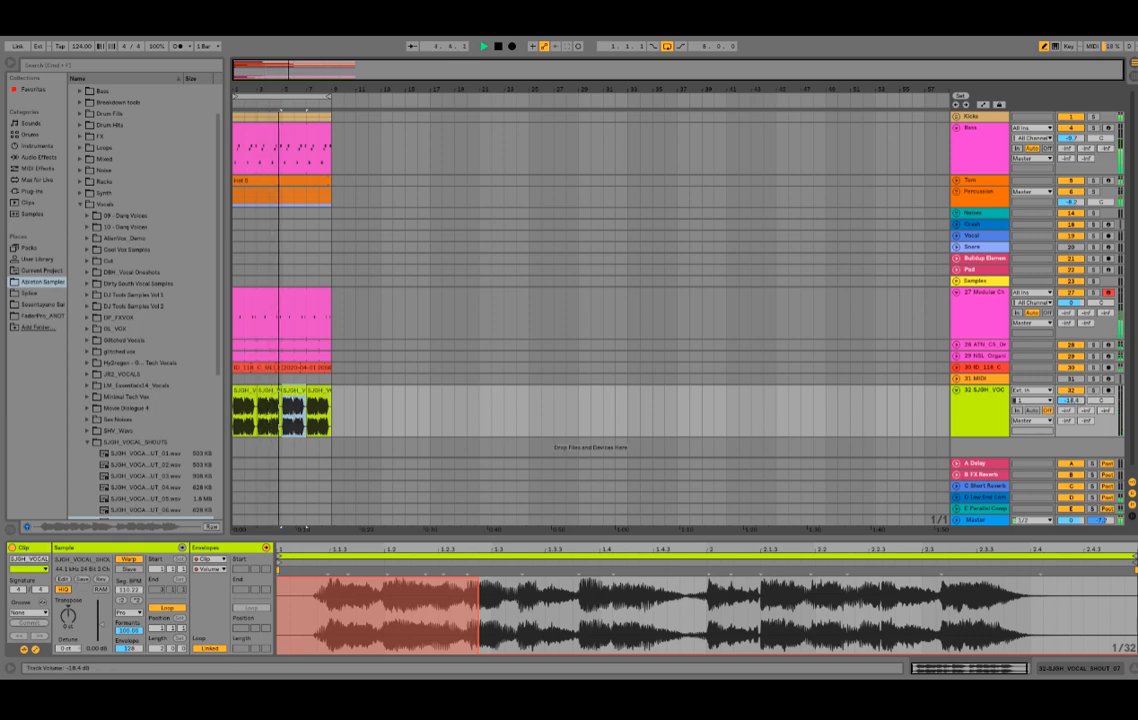
pyautogui.click(297, 399)
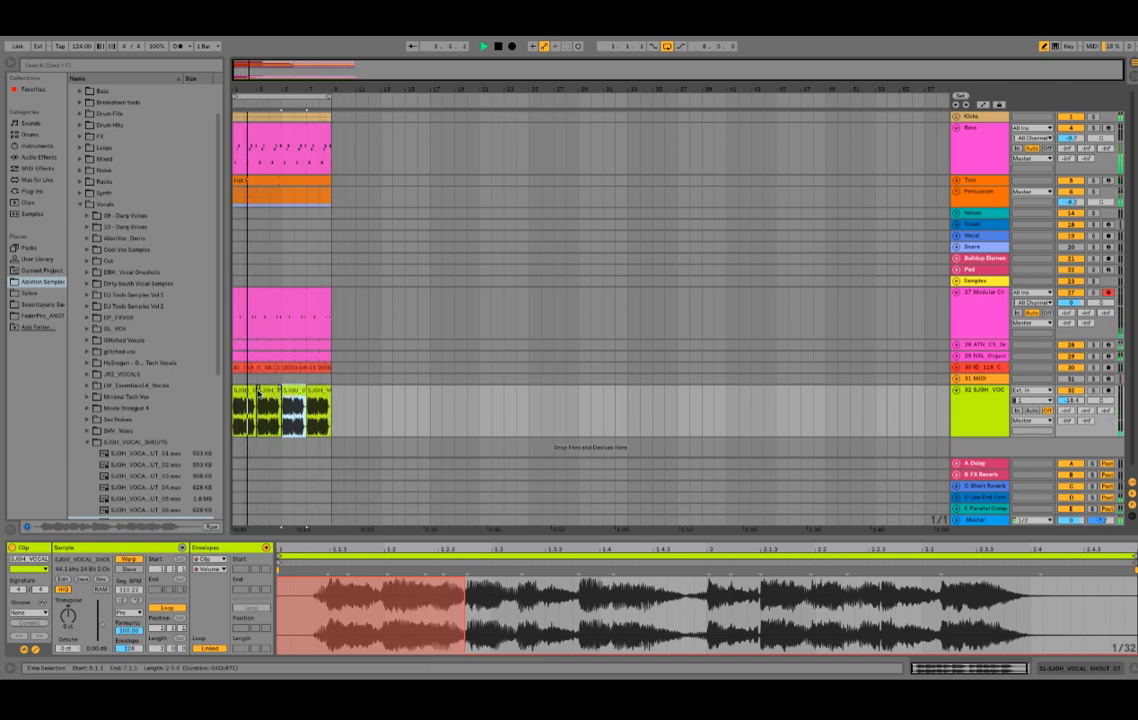
pyautogui.moveTo(258, 390); pyautogui.dragTo(233, 390)
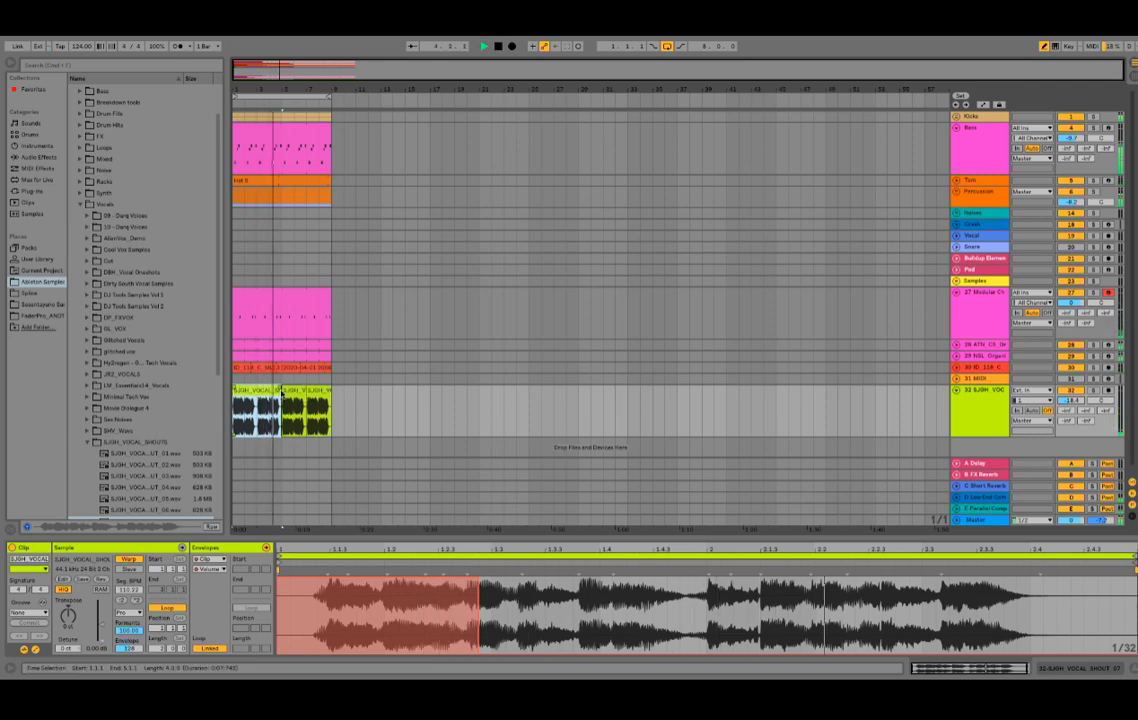
pyautogui.moveTo(283, 391); pyautogui.dragTo(332, 391)
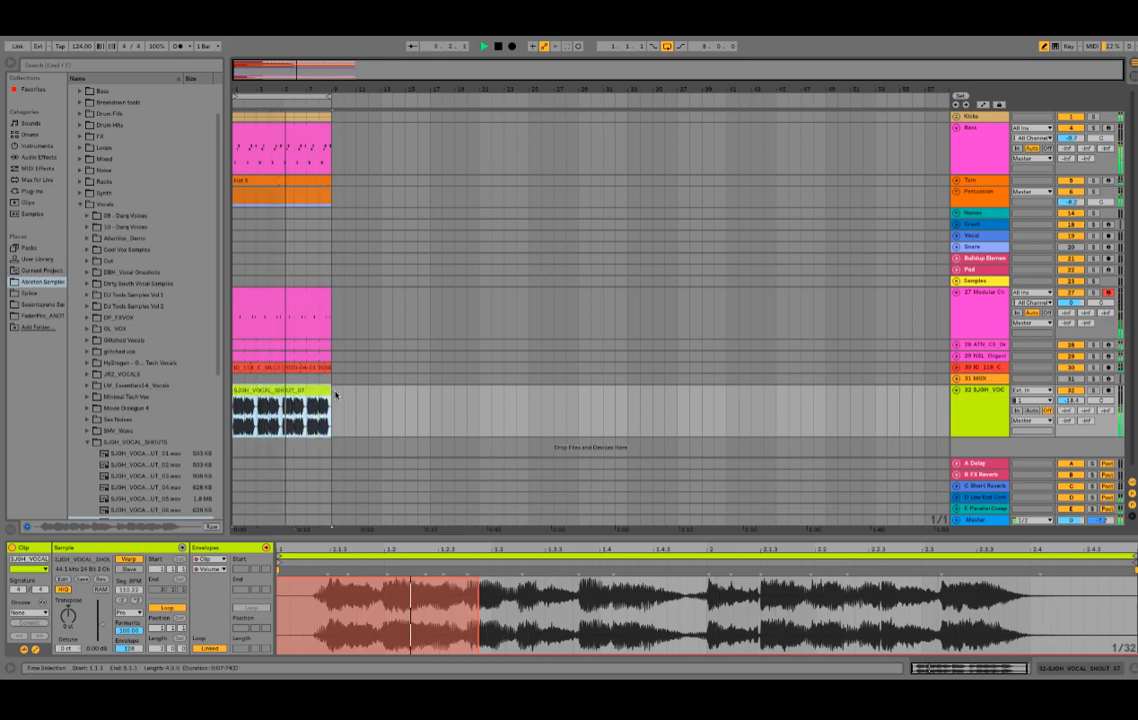
# - Shorten the audible opening of the clip's volume envelope slightly and lower the track volume to about -20.3 dB during playback
pyautogui.moveTo(480, 592); pyautogui.dragTo(465, 592)
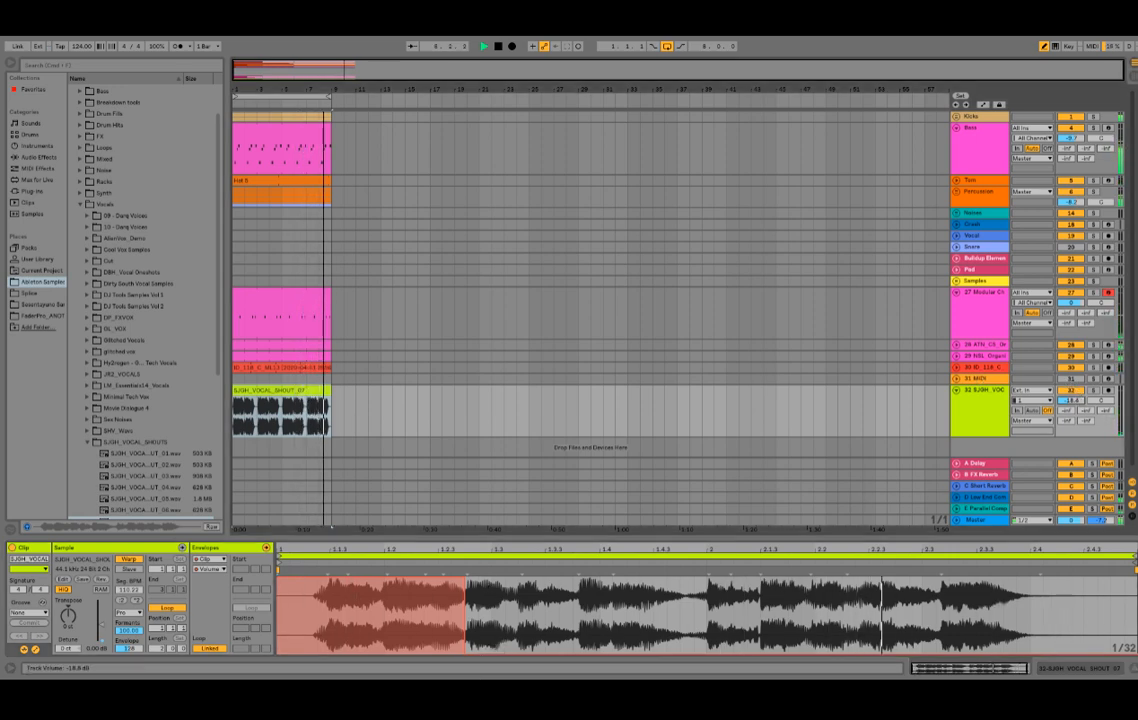
pyautogui.moveTo(579, 645); pyautogui.dragTo(634, 512)
pyautogui.hotkey('ctrl', 'z')
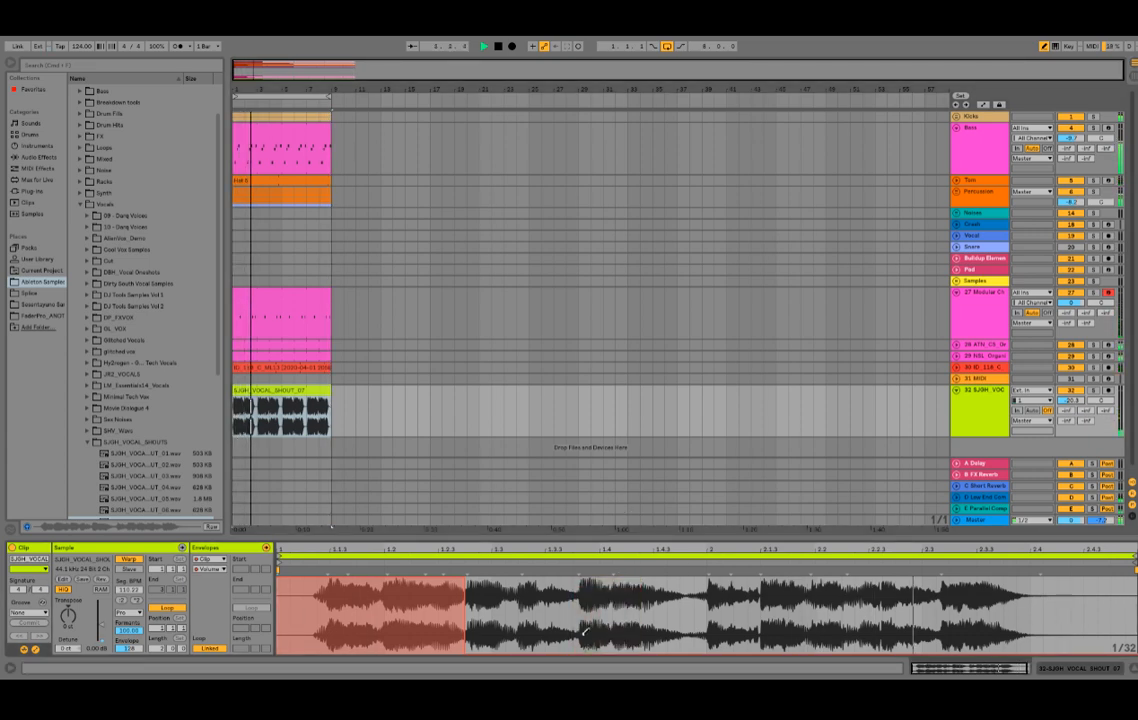
pyautogui.press('space')
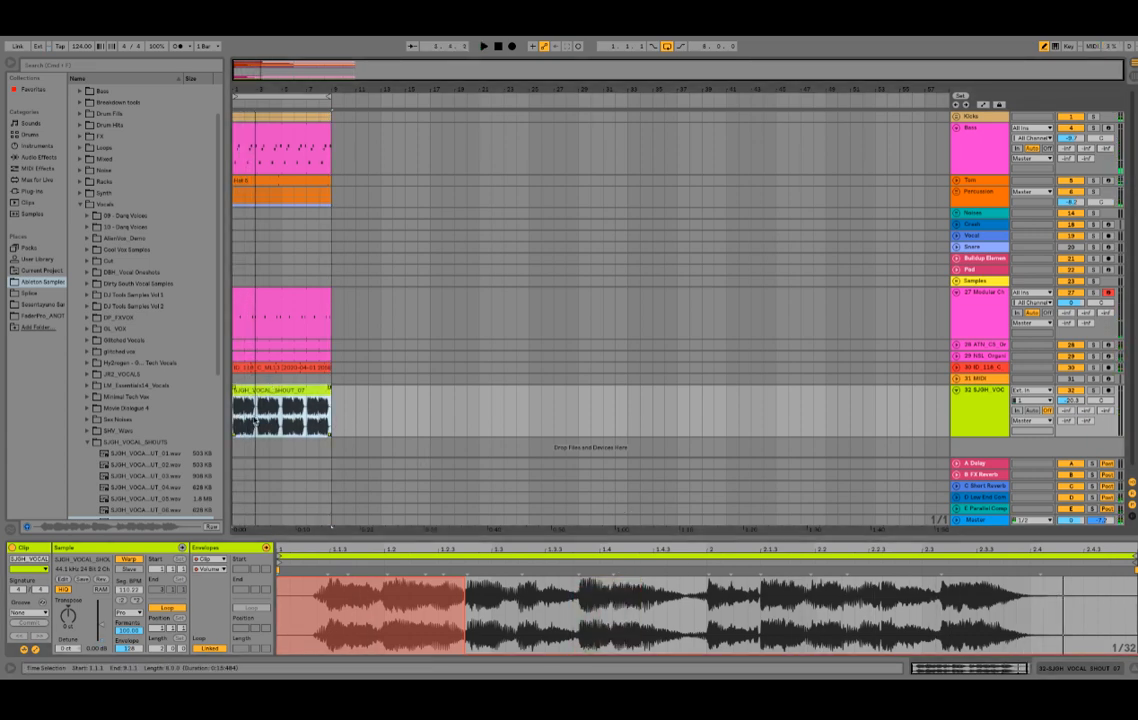
# - Consolidate bars 1 to 3 of the vocal shout track into a separate clip and select it
pyautogui.moveTo(255, 420); pyautogui.dragTo(226, 416)
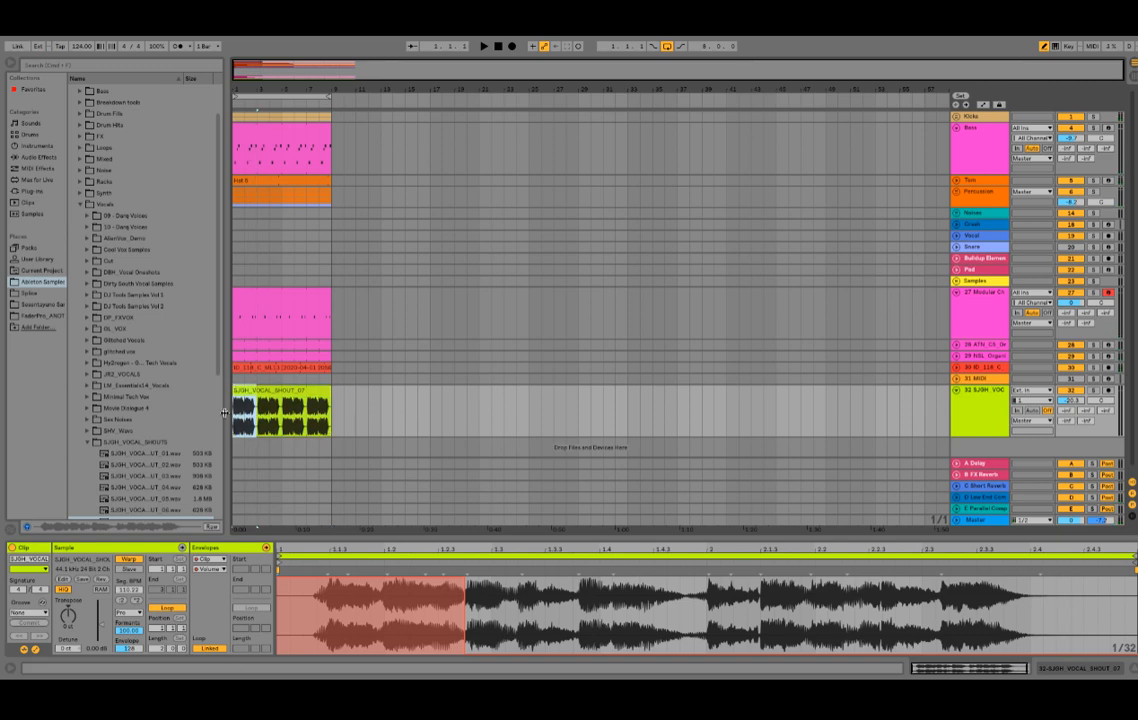
pyautogui.hotkey('ctrl', 'j')
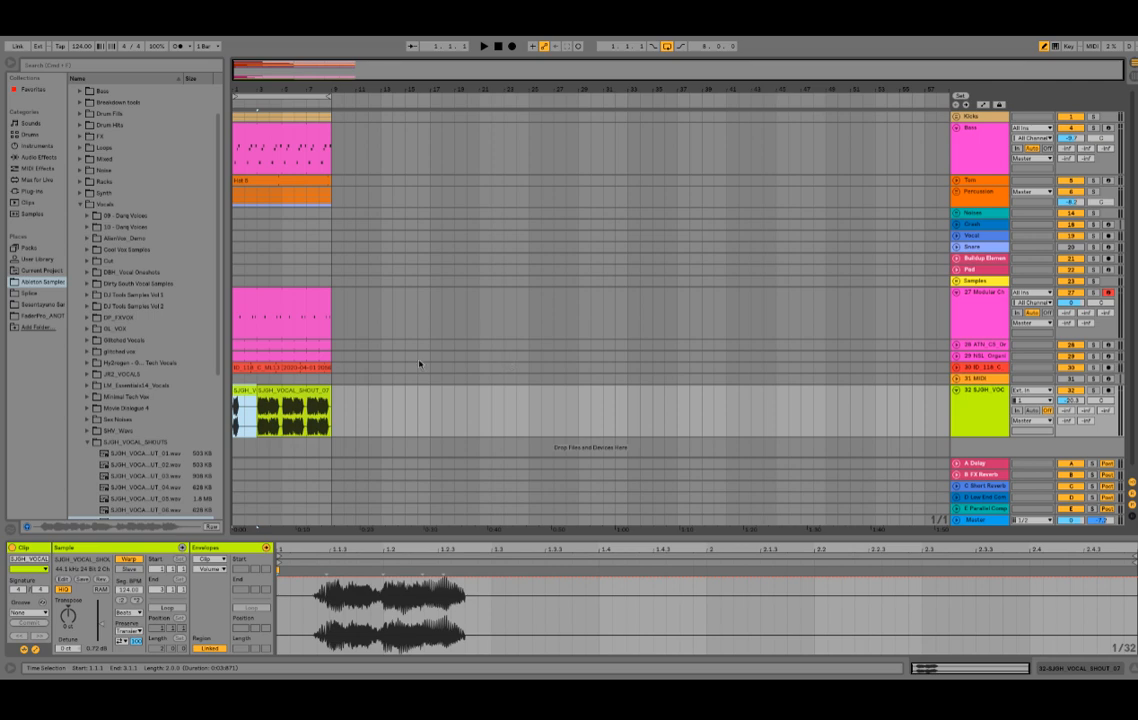
pyautogui.click(255, 389)
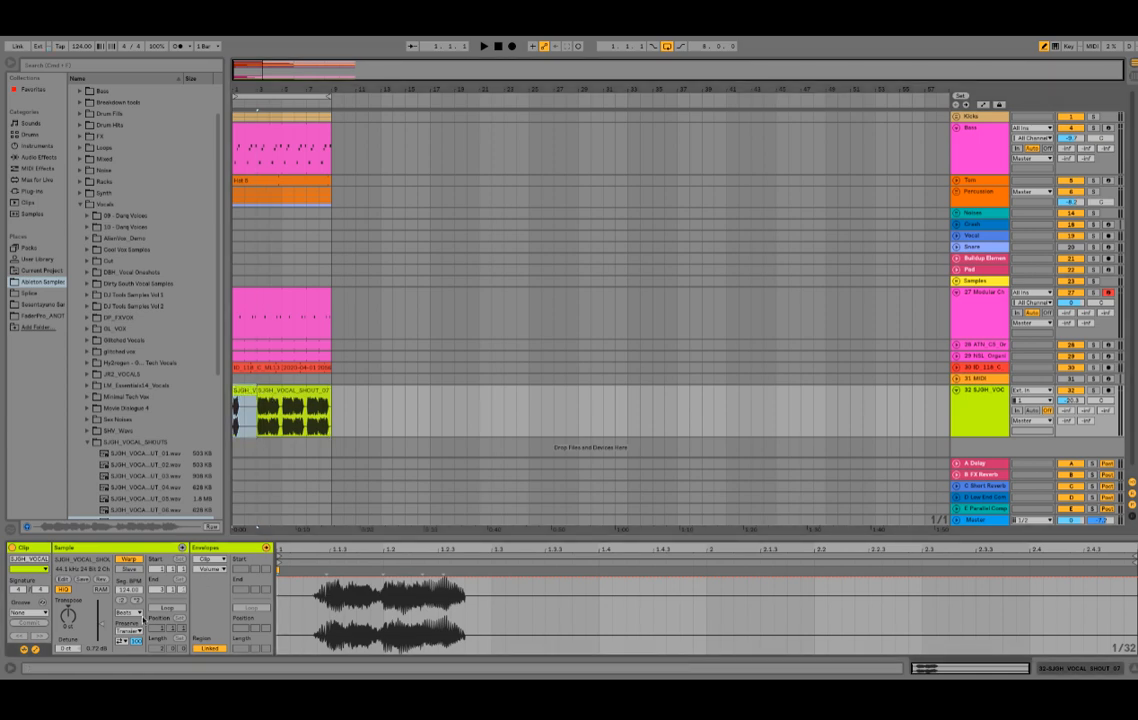
# - Enable looping and Complex Pro warping on the consolidated vocal clip and extend it to bar 7
pyautogui.click(163, 608)
pyautogui.click(124, 612)
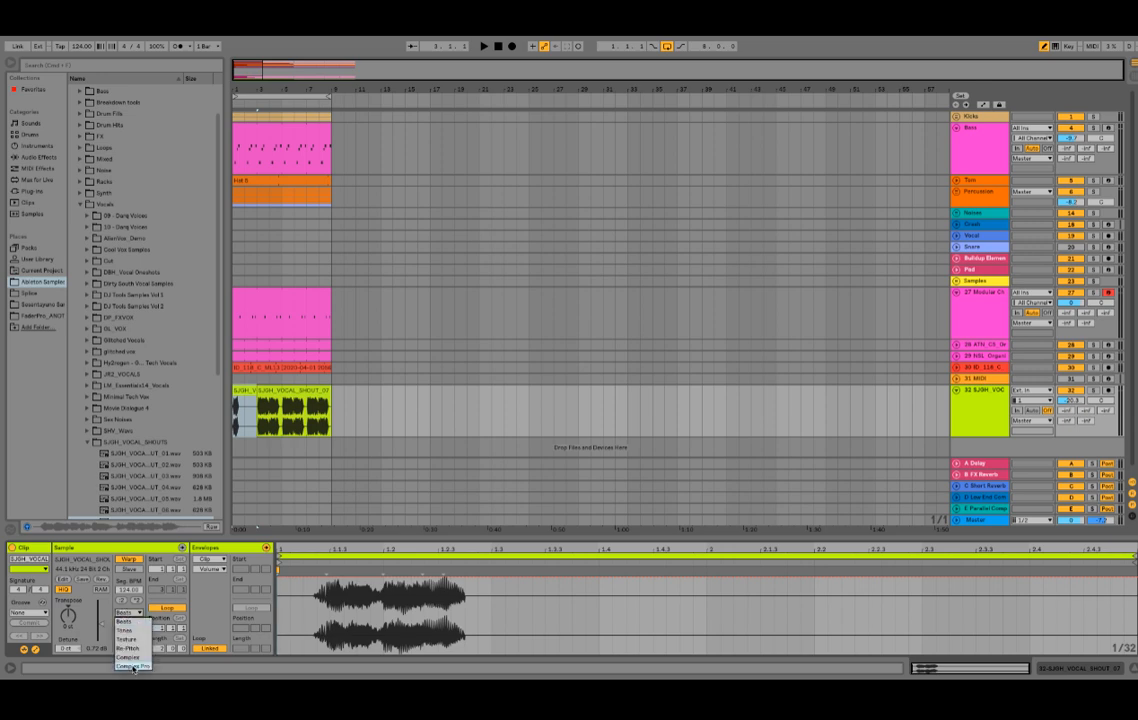
pyautogui.click(120, 596)
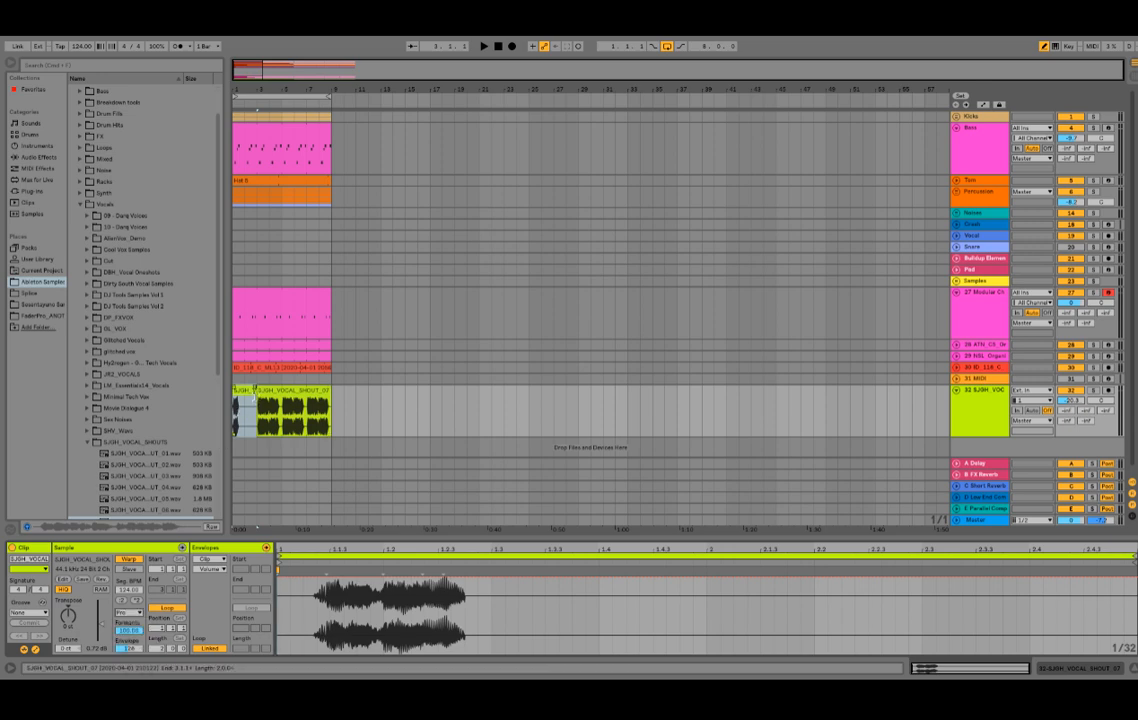
pyautogui.moveTo(255, 391); pyautogui.dragTo(307, 391)
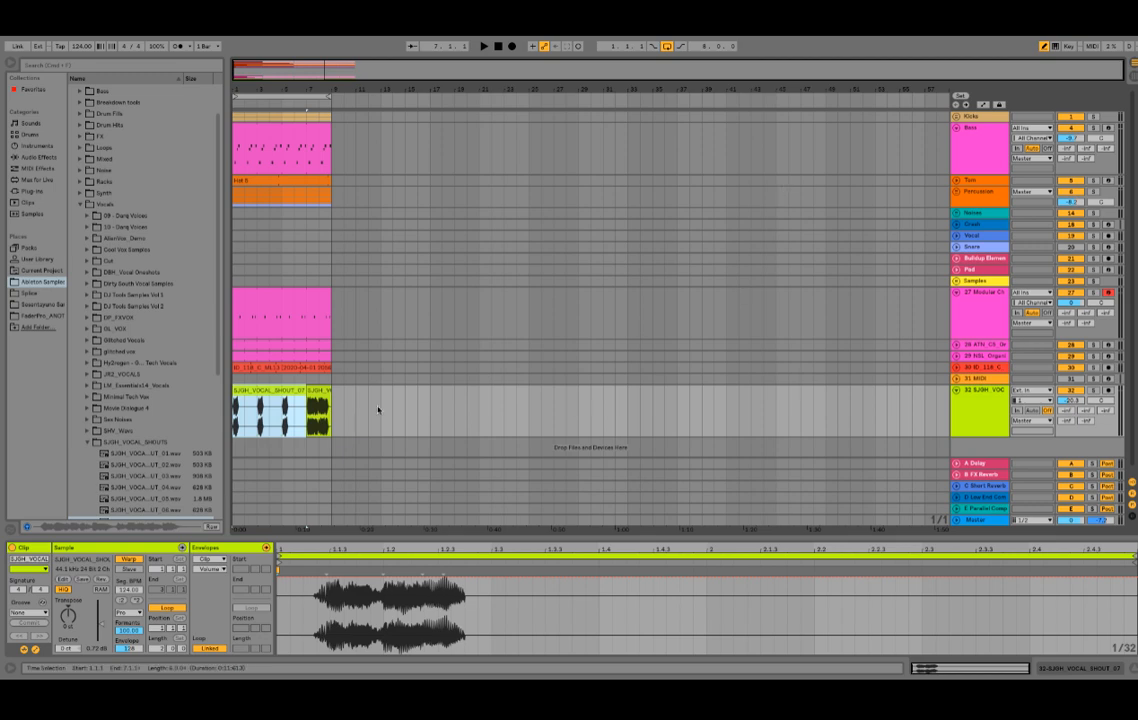
# - Play the bar 7 vocal clip, restart playback from bar 1 and collapse the Modular Ch track
pyautogui.click(318, 395)
pyautogui.press('space')
pyautogui.press('space')
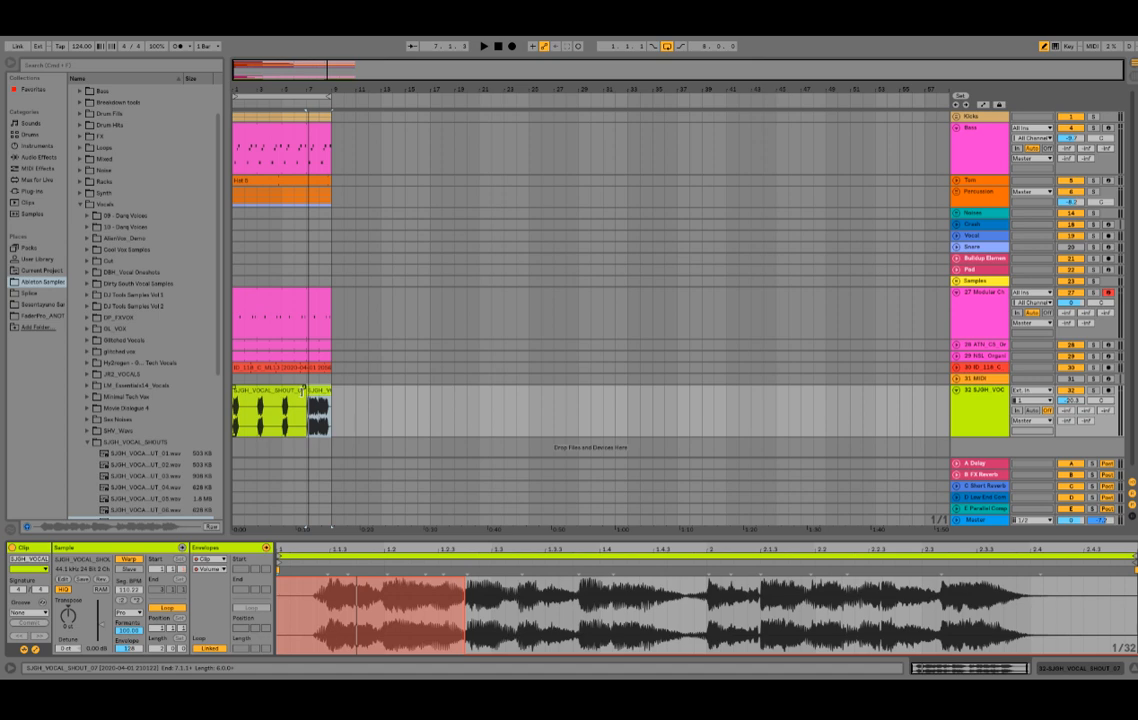
pyautogui.press('space')
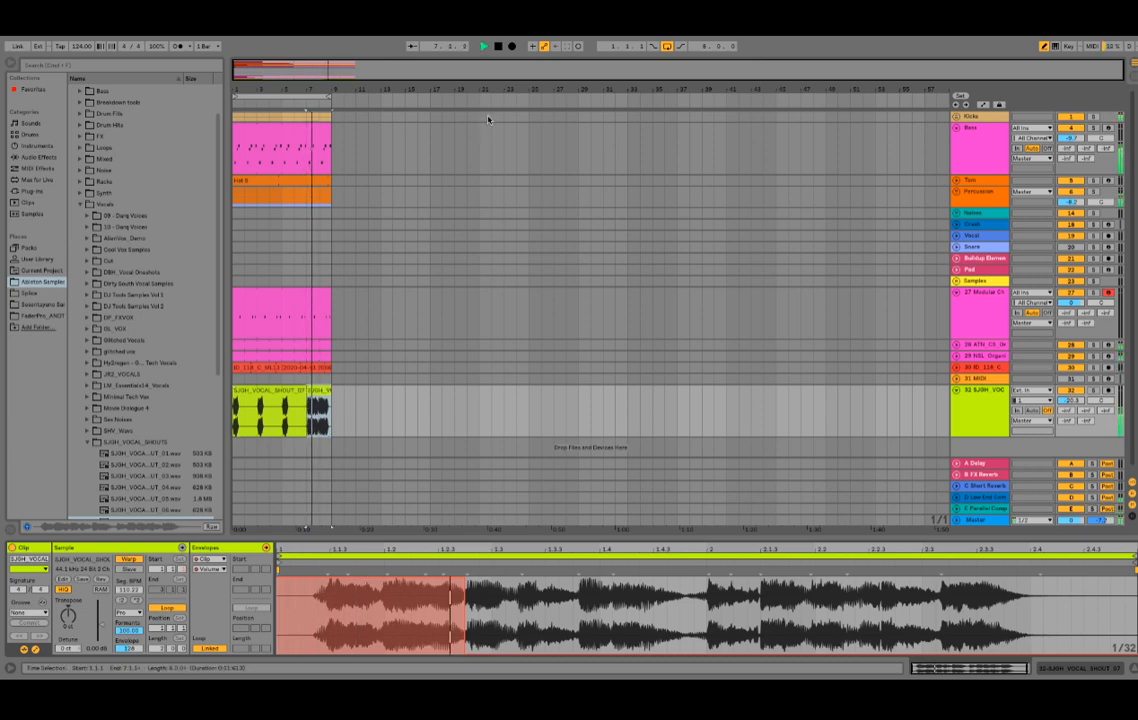
pyautogui.doubleClick(499, 47)
pyautogui.press('space')
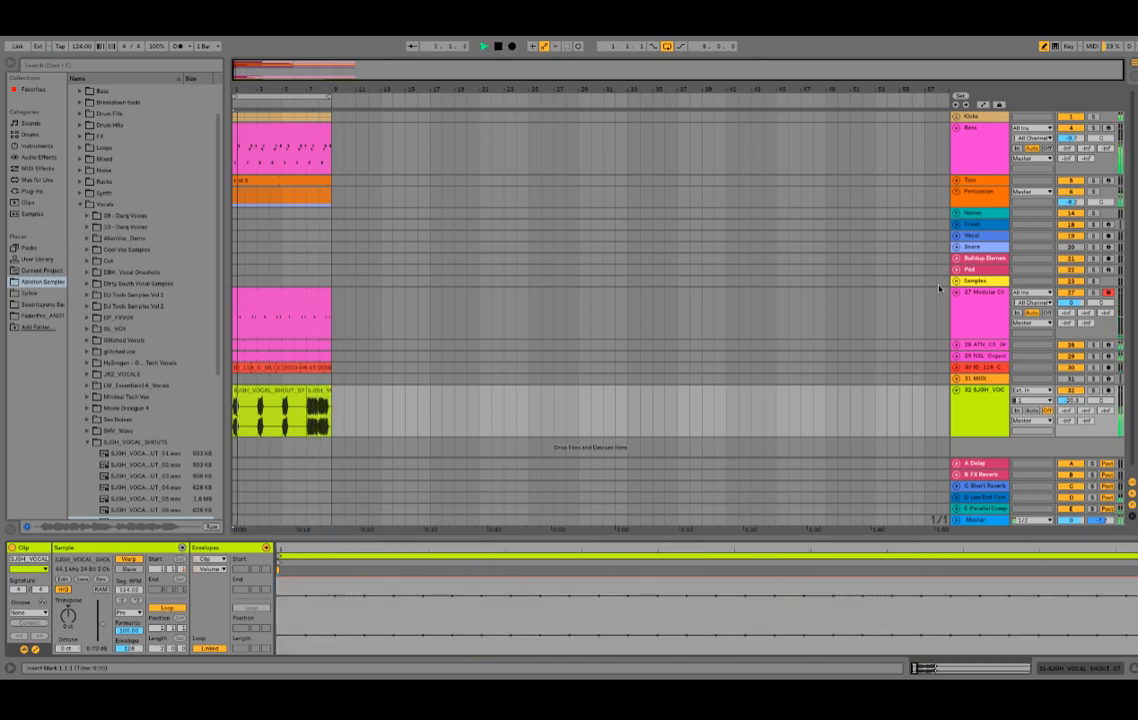
pyautogui.click(957, 292)
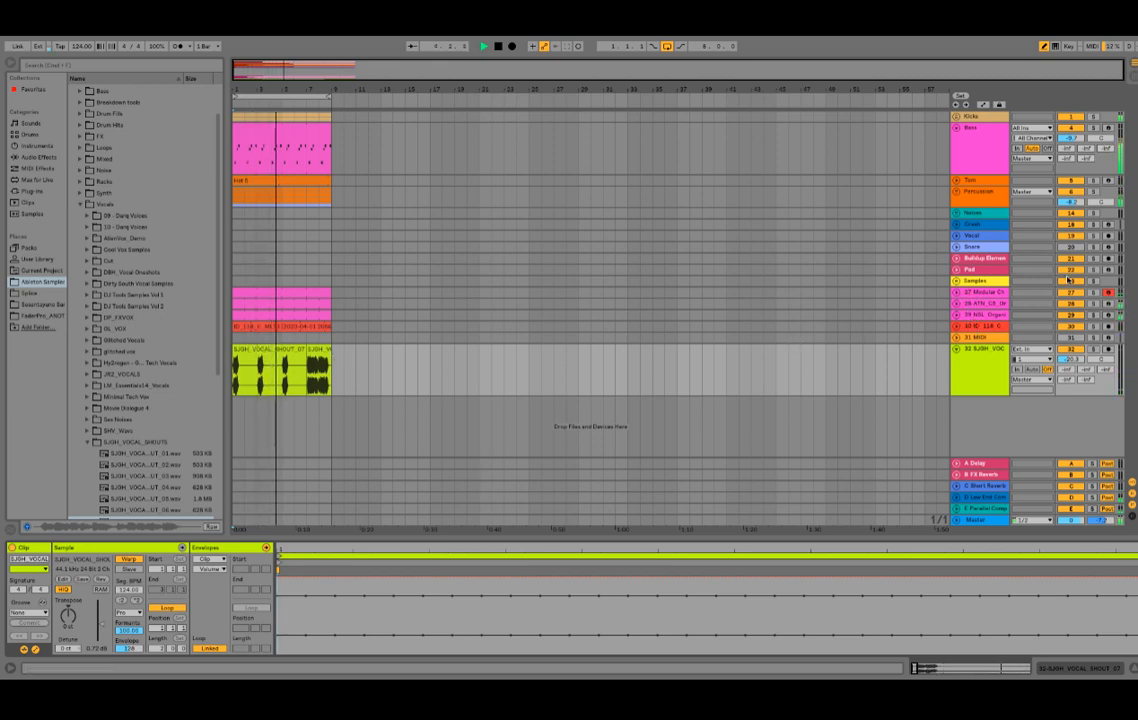
pyautogui.click(356, 389)
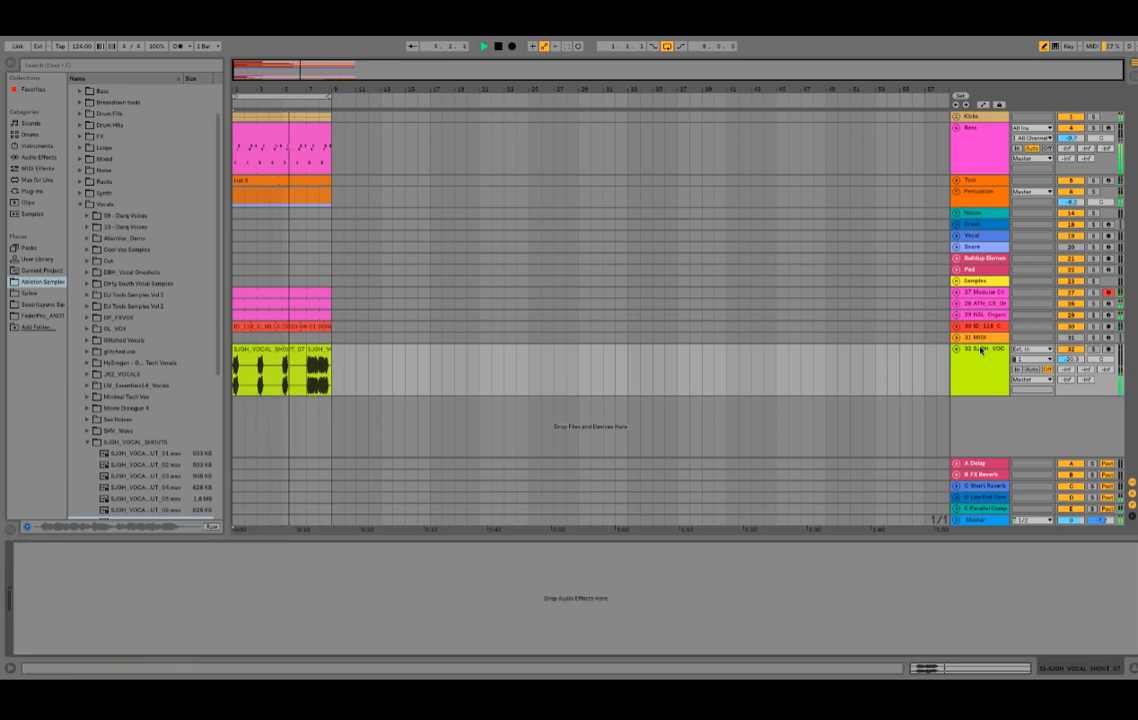
# - Redraw the bar 7 vocal clip's volume envelope to let sound through again from just before beat 2.2 to just past 2.4.3
pyautogui.click(322, 365)
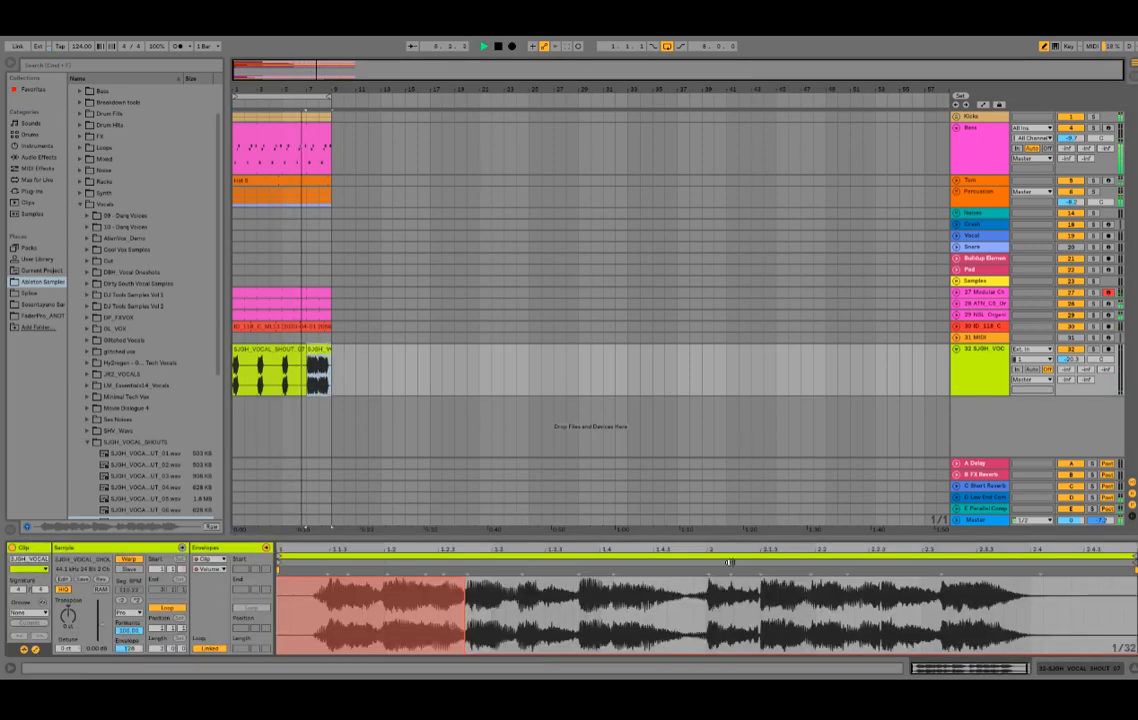
pyautogui.moveTo(721, 606); pyautogui.dragTo(788, 596)
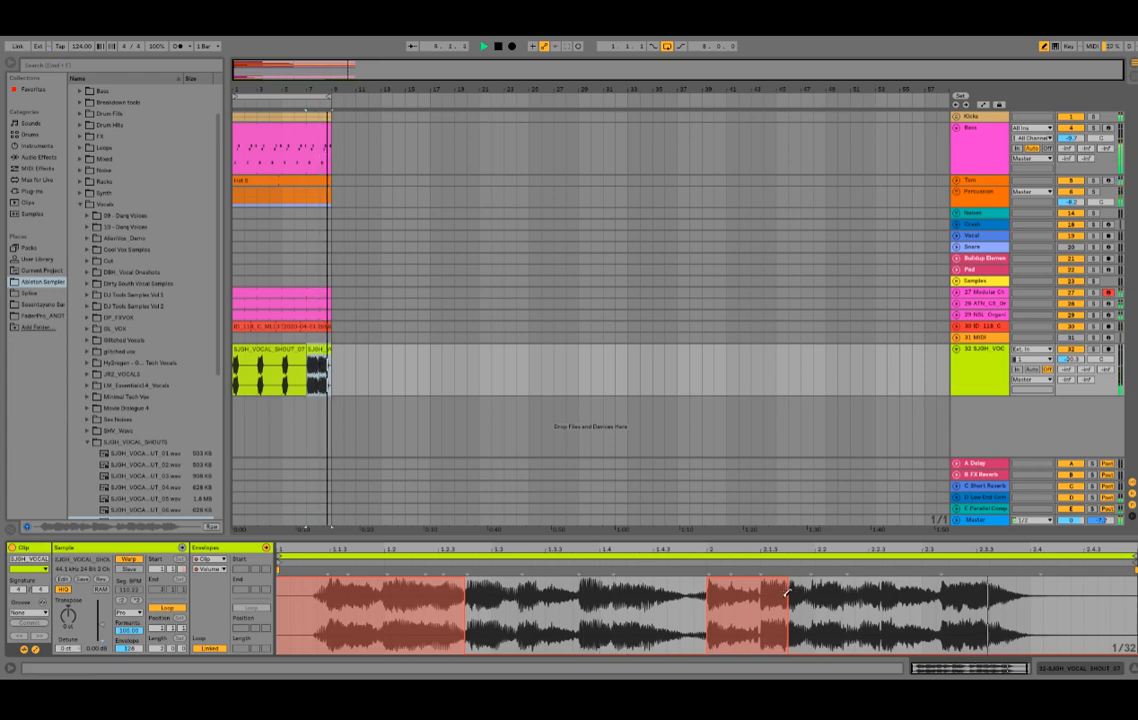
pyautogui.moveTo(781, 620)
pyautogui.mouseDown()
pyautogui.moveTo(778, 679)
pyautogui.moveTo(702, 674)
pyautogui.mouseUp()
pyautogui.moveTo(806, 614)
pyautogui.mouseDown()
pyautogui.moveTo(833, 529)
pyautogui.moveTo(865, 534)
pyautogui.mouseUp()
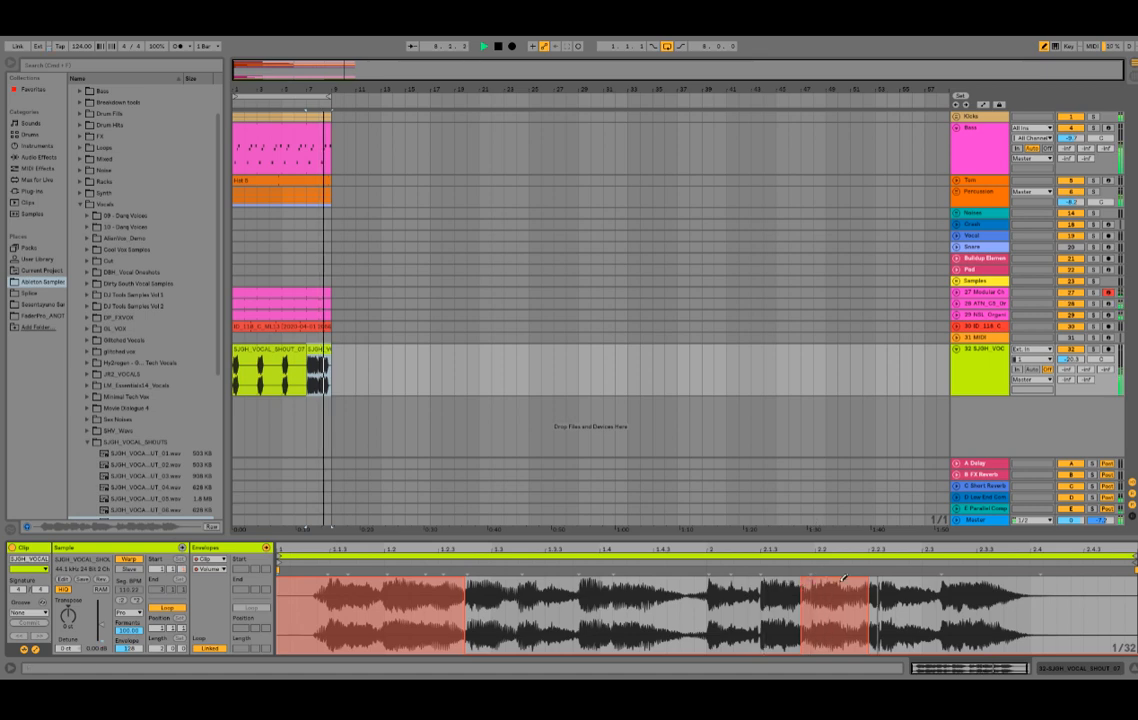
pyautogui.moveTo(876, 597)
pyautogui.mouseDown()
pyautogui.moveTo(884, 515)
pyautogui.moveTo(919, 516)
pyautogui.mouseUp()
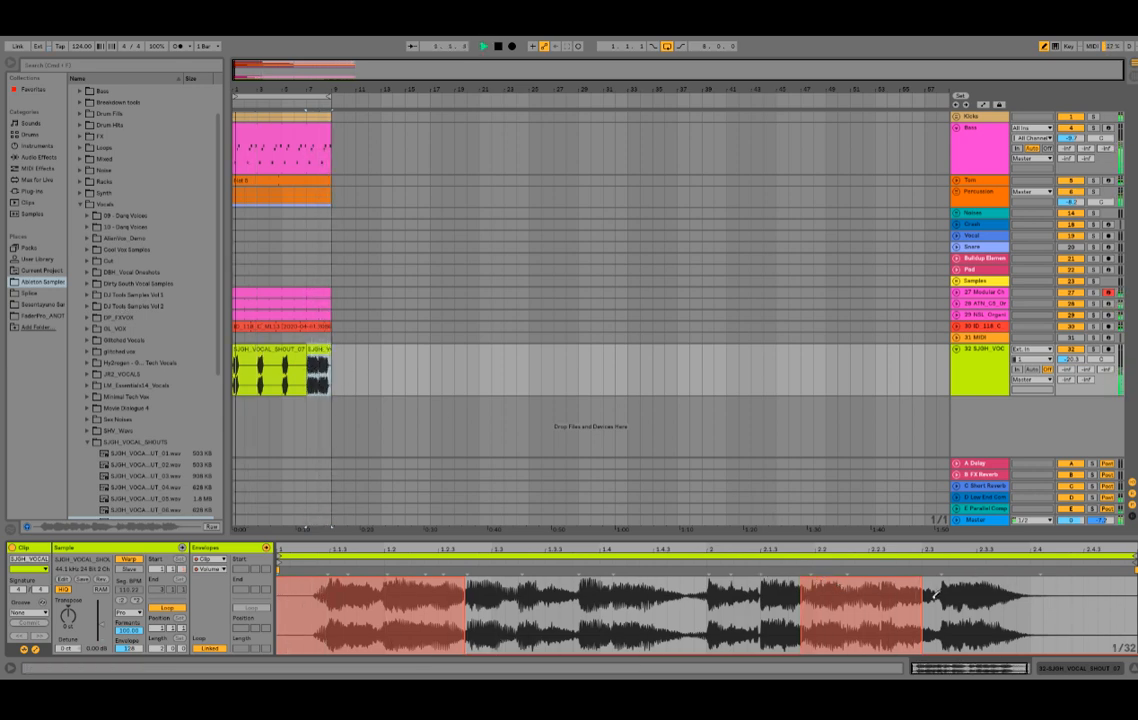
pyautogui.moveTo(943, 617)
pyautogui.mouseDown()
pyautogui.moveTo(947, 565)
pyautogui.moveTo(1105, 562)
pyautogui.mouseUp()
pyautogui.press('space')
# - Play the bar 7 vocal clip briefly with its edited envelope and select the clip again
pyautogui.click(318, 350)
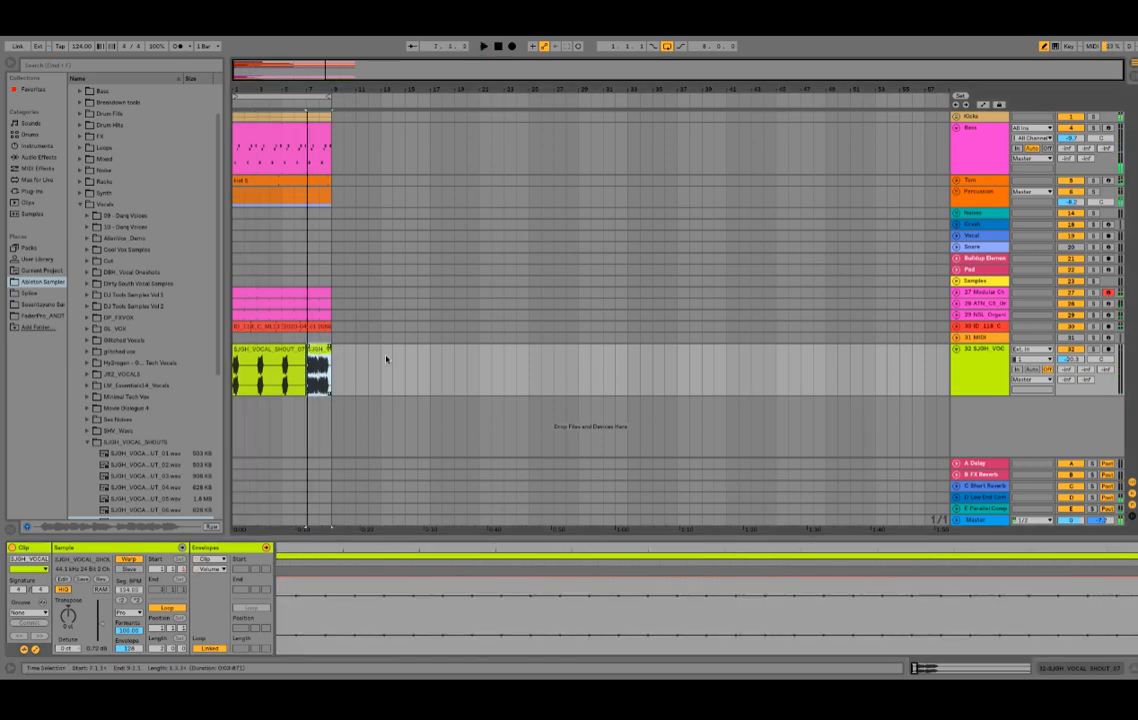
pyautogui.press('space')
pyautogui.press('space')
pyautogui.click(315, 350)
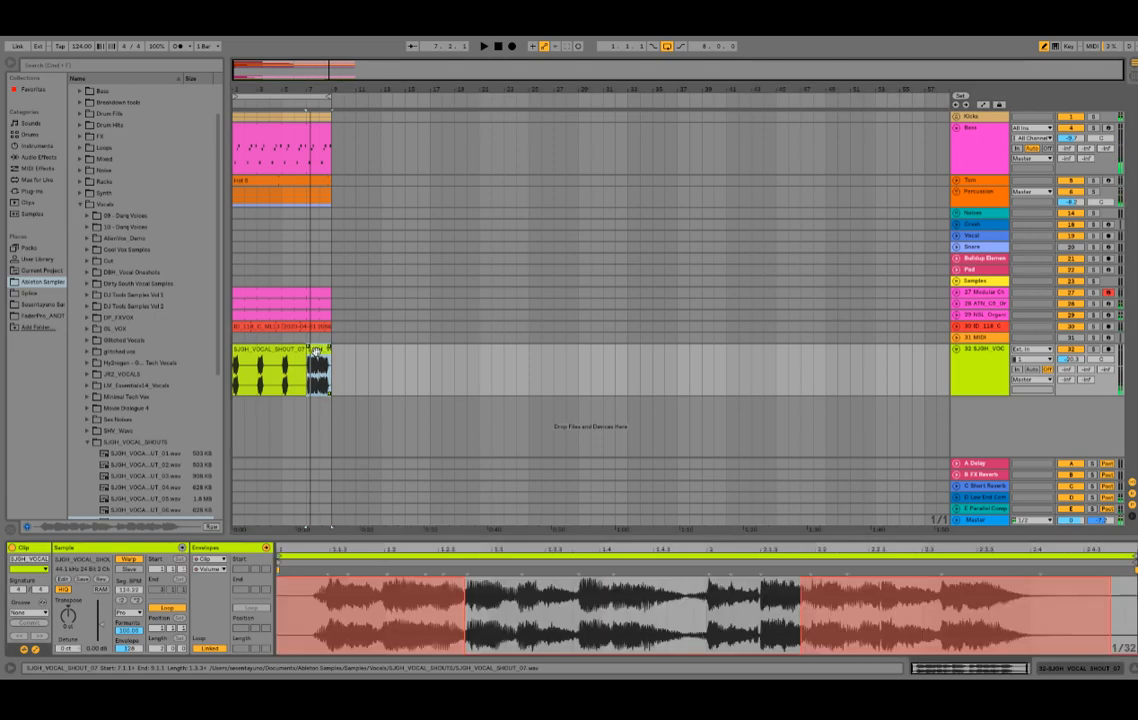
# - Play the full arrangement loop briefly, stop it and solo the Modular Ch track
pyautogui.press('space')
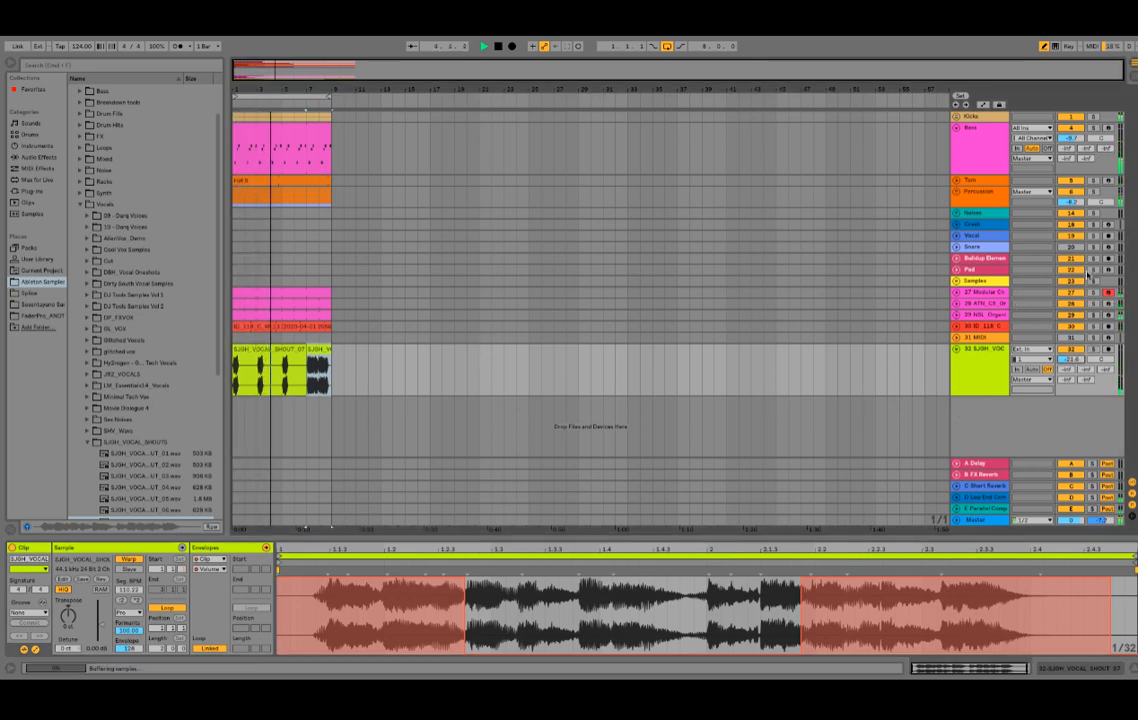
pyautogui.press('space')
pyautogui.click(975, 291)
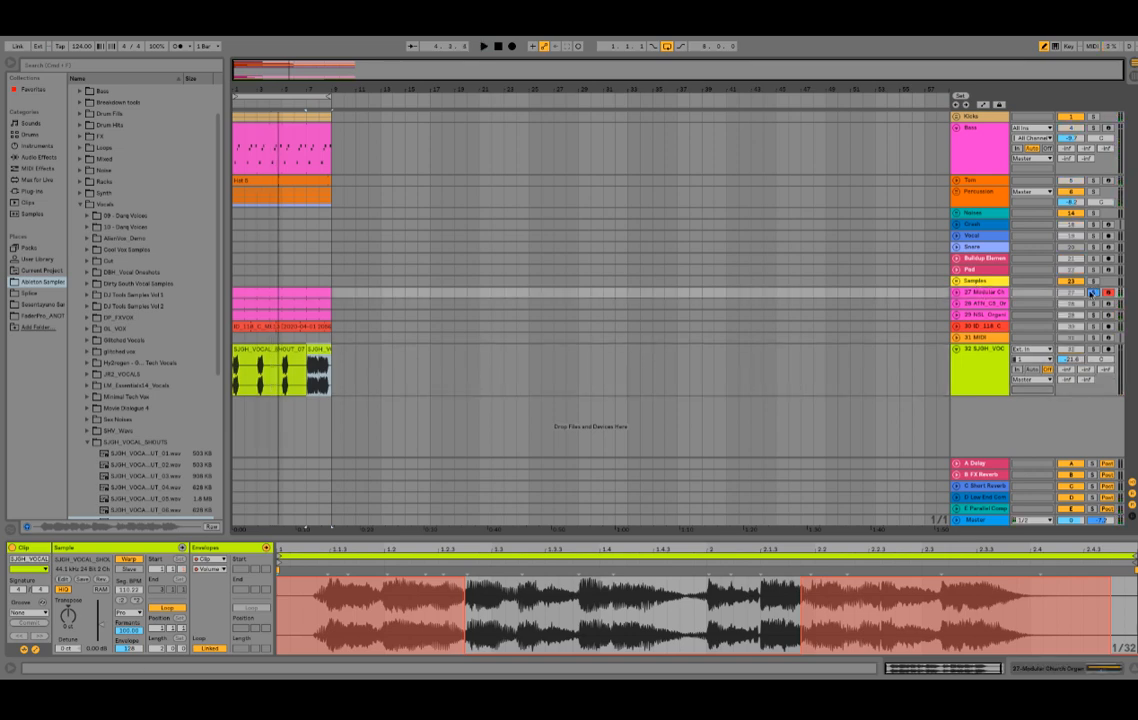
# - Delete the empty Samples track above Modular Ch and select the Vocal track
pyautogui.click(986, 281)
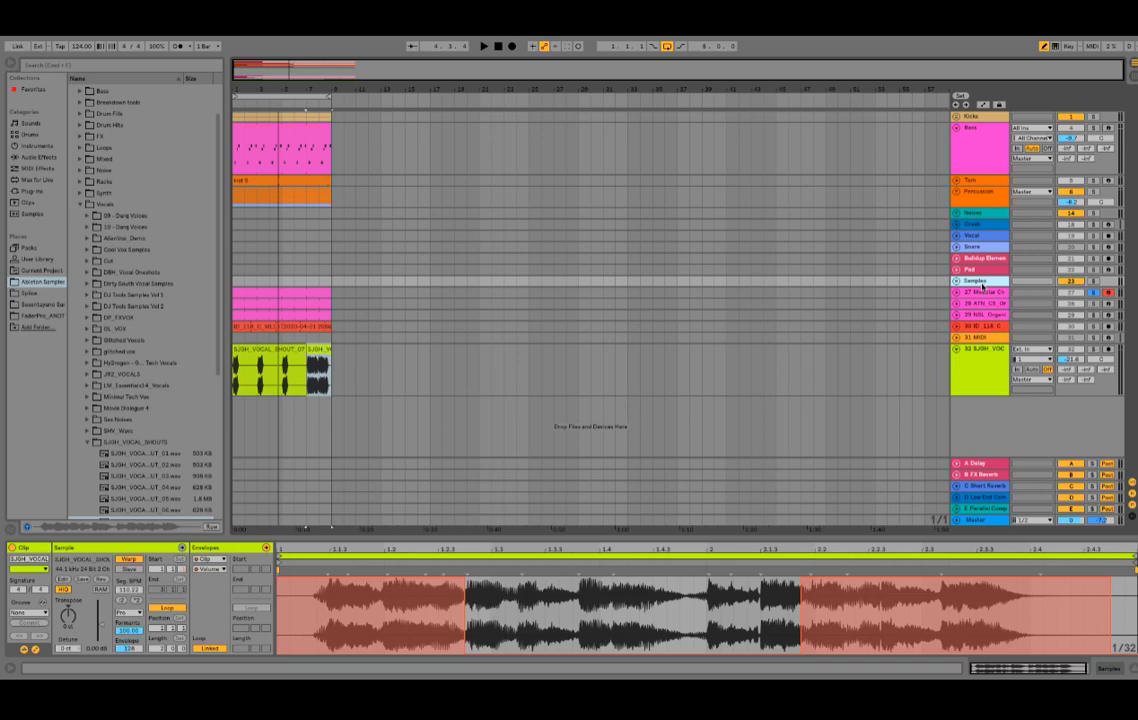
pyautogui.press('Delete')
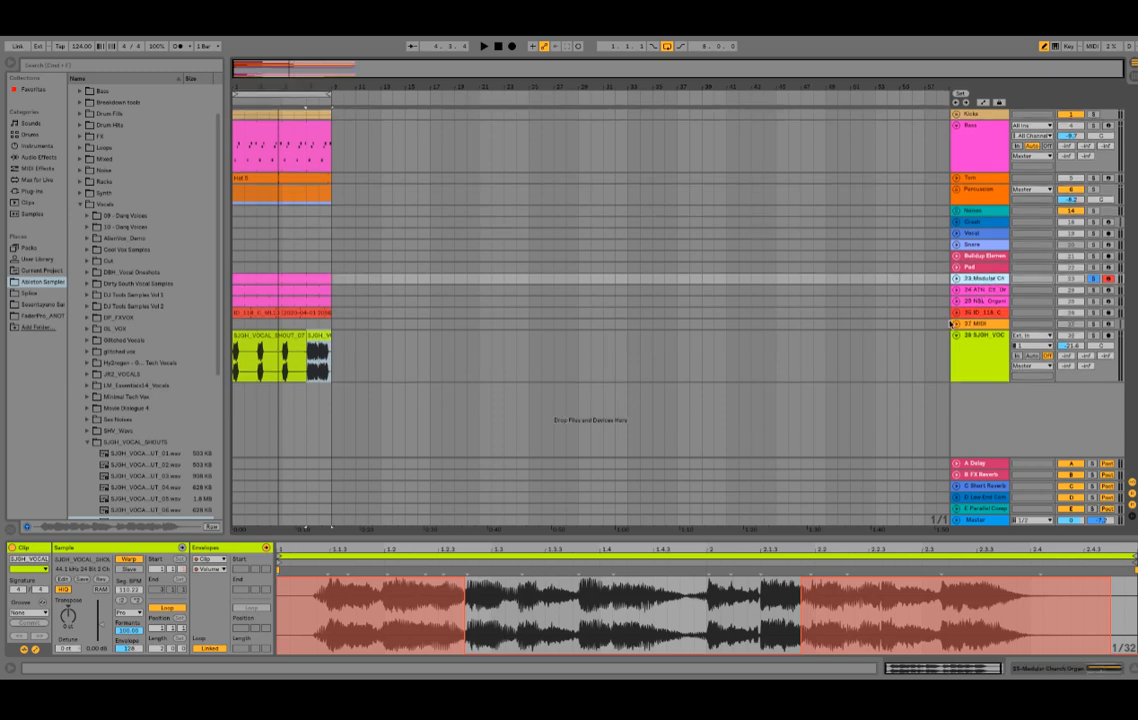
pyautogui.click(988, 256)
pyautogui.click(976, 234)
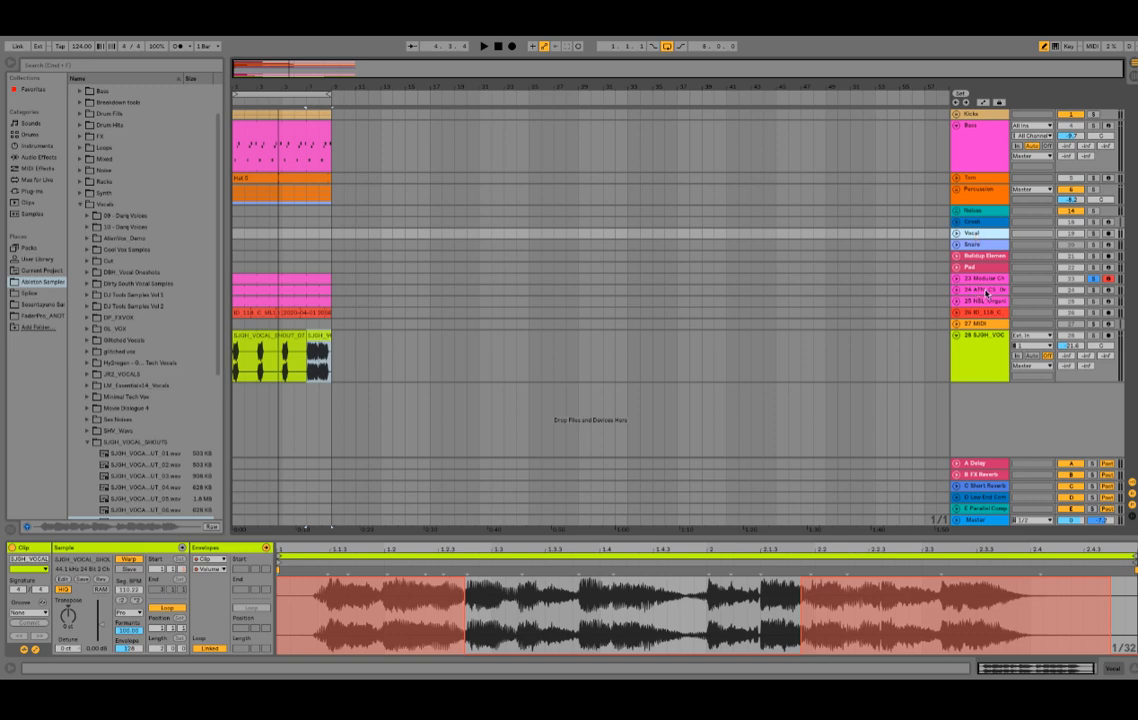
# - Listen to the soloed Modular Ch track with its organ device shown, and list the available audio effects
pyautogui.press('space')
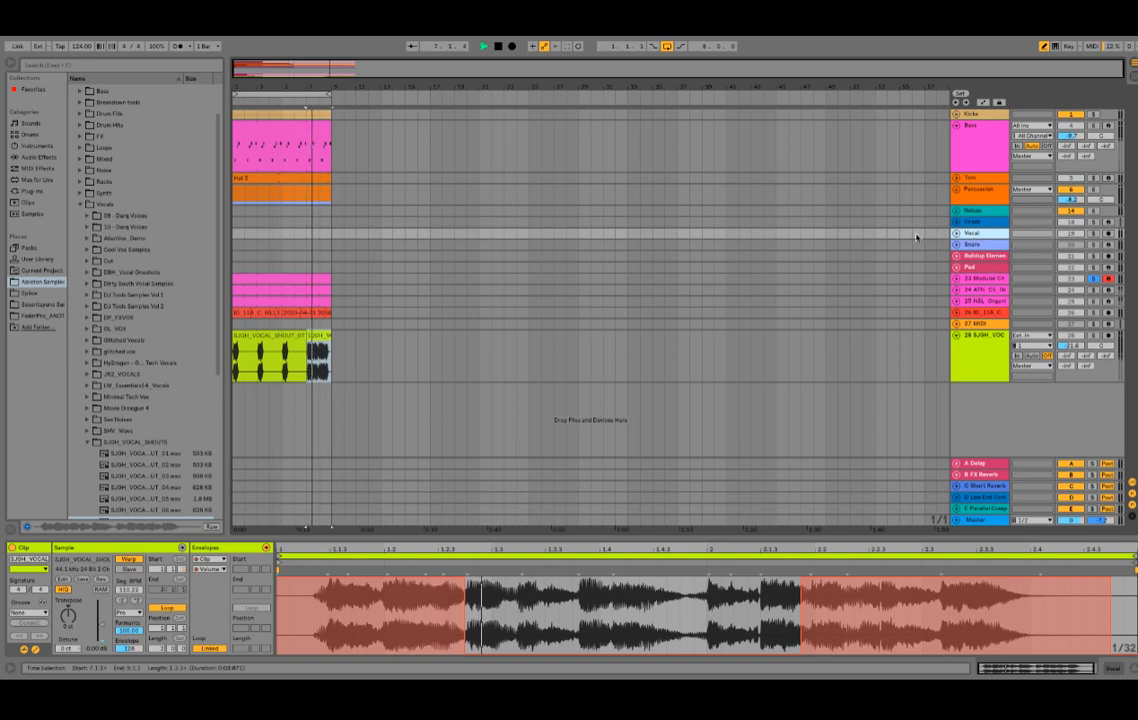
pyautogui.press('space')
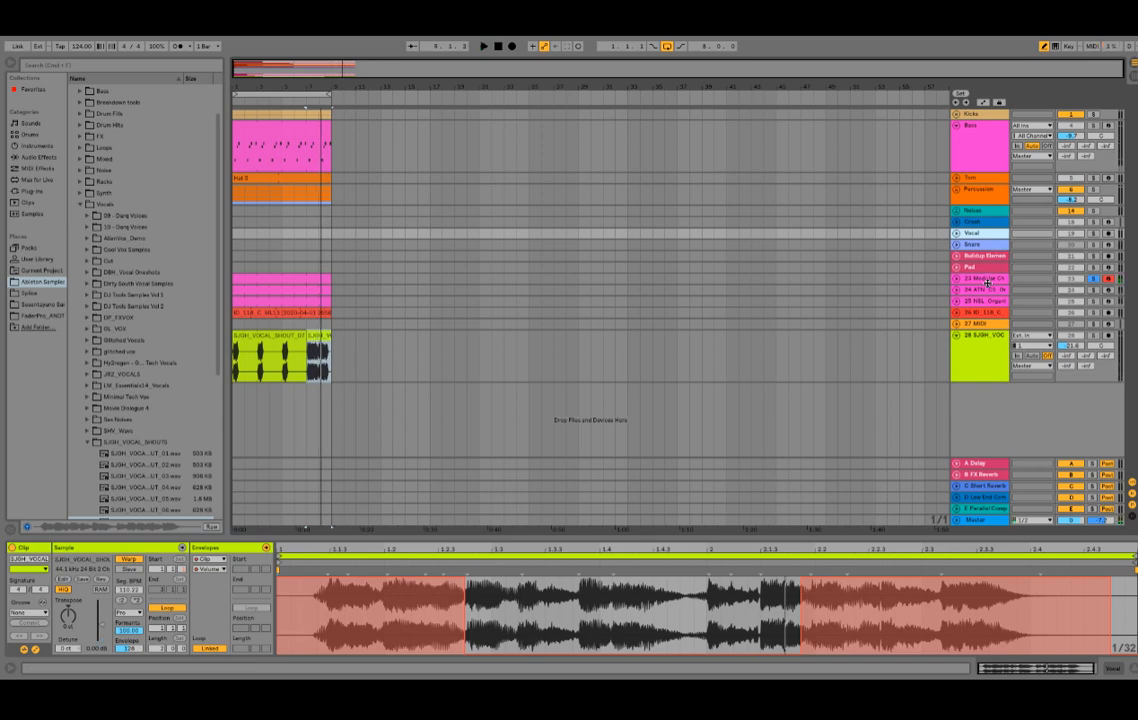
pyautogui.click(983, 279)
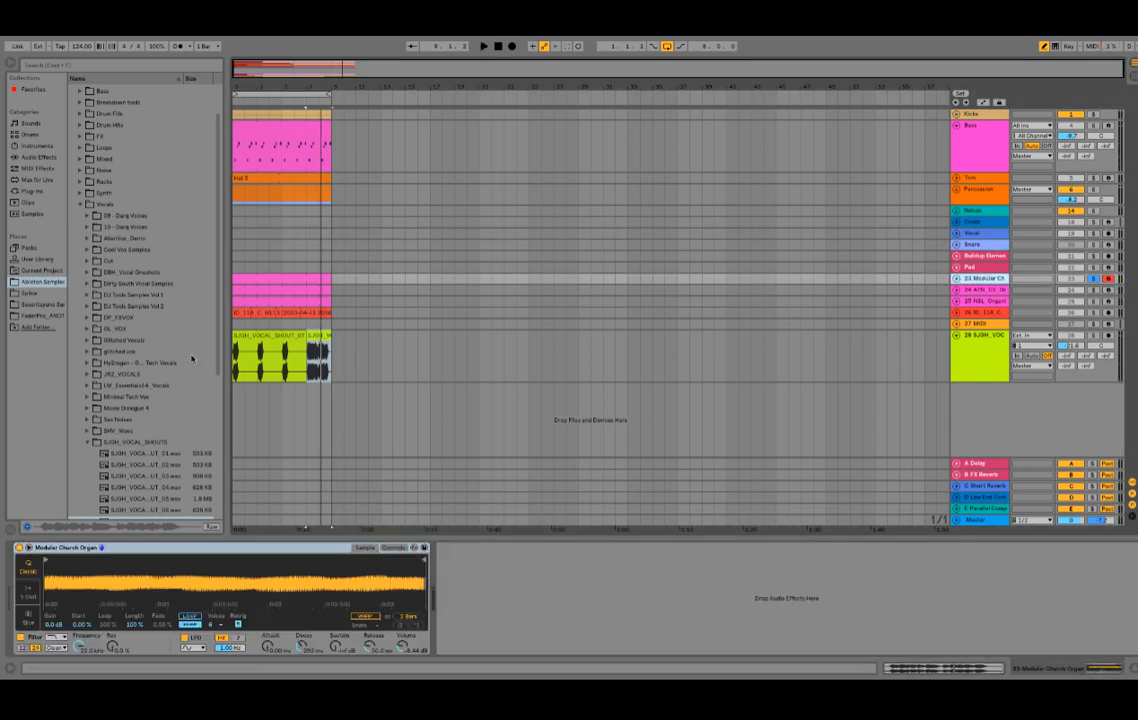
pyautogui.press('space')
pyautogui.click(44, 157)
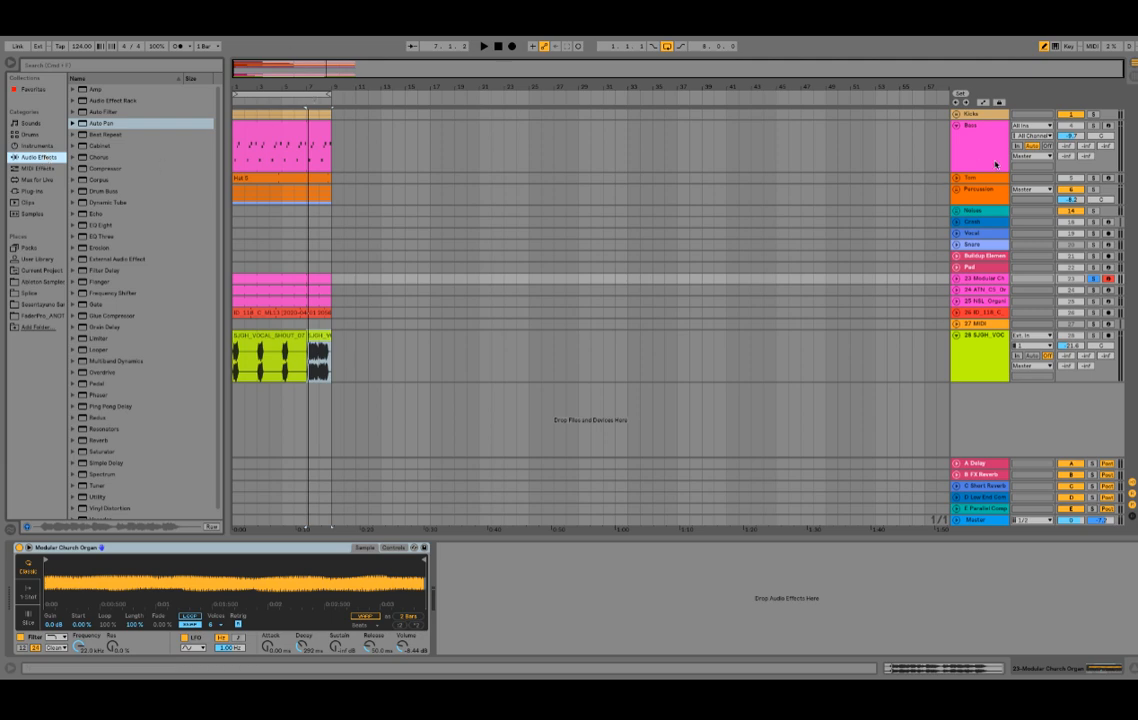
pyautogui.click(957, 190)
pyautogui.click(957, 190)
pyautogui.click(977, 279)
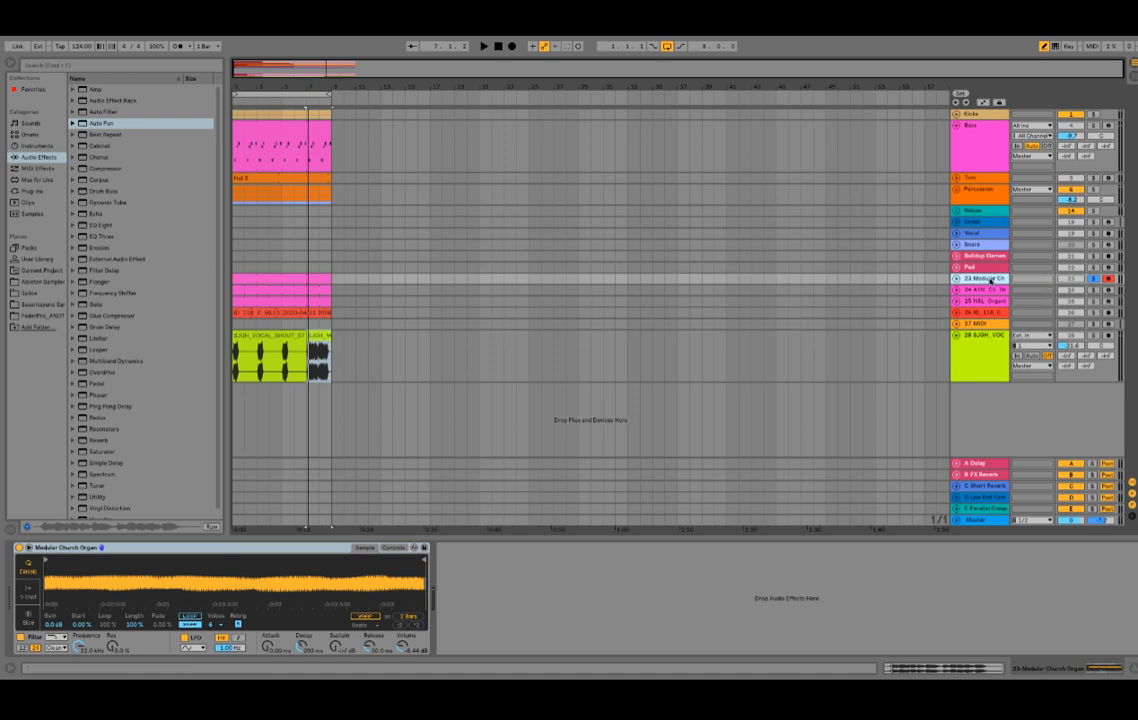
pyautogui.press('space')
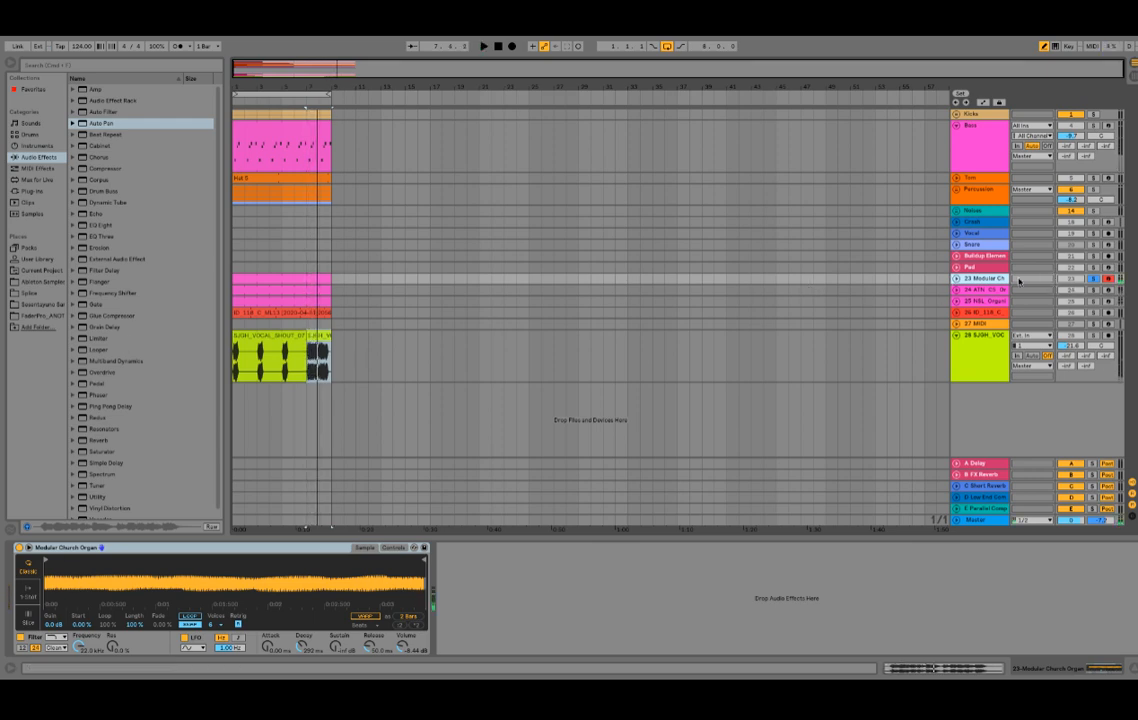
# - Lengthen the Modular Church Organ's amplitude envelope attack to about 8.8 ms while auditioning it
pyautogui.click(393, 547)
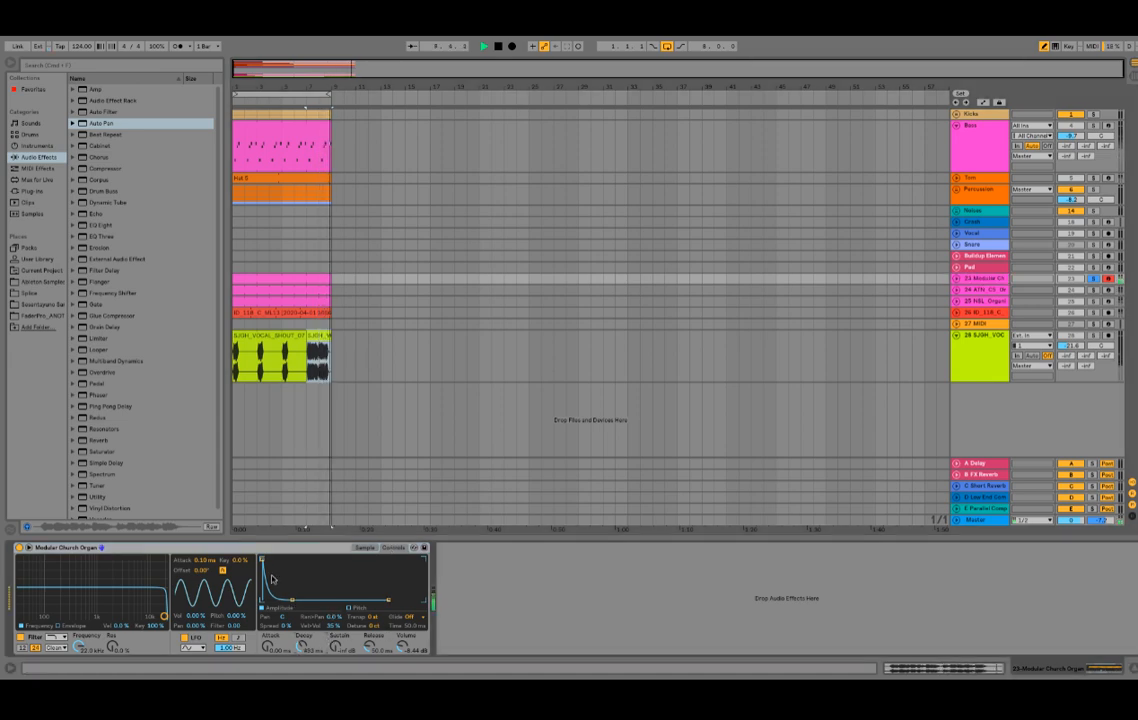
pyautogui.press('space')
pyautogui.moveTo(263, 560); pyautogui.dragTo(267, 558)
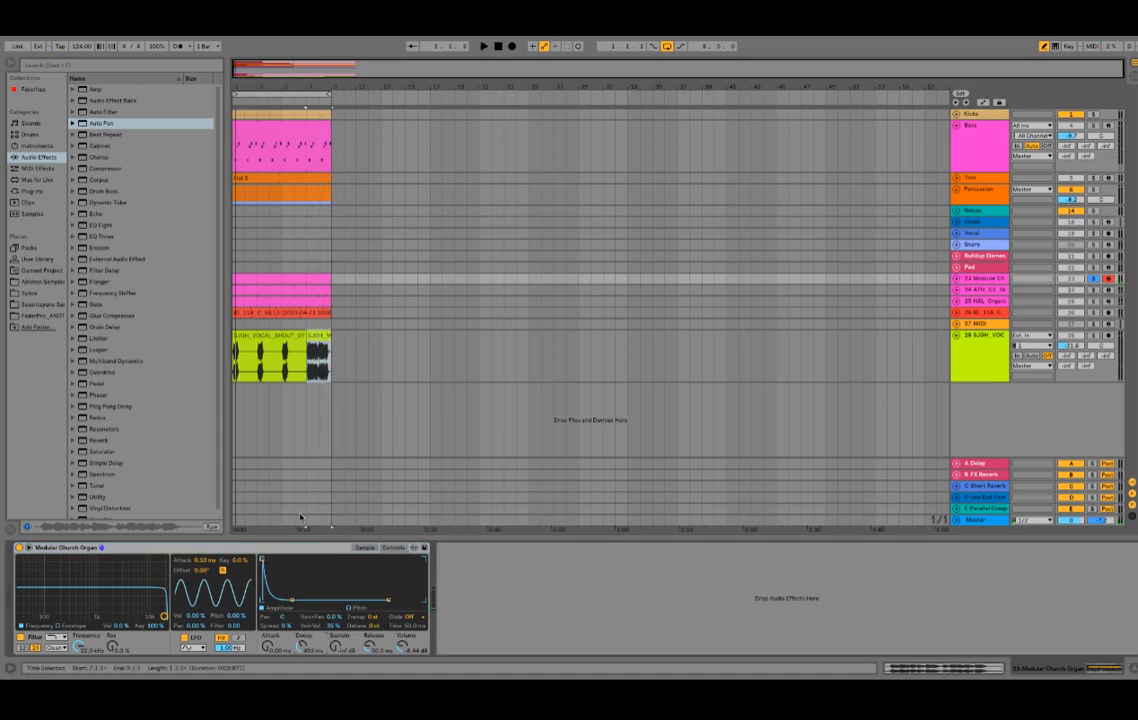
pyautogui.press('space')
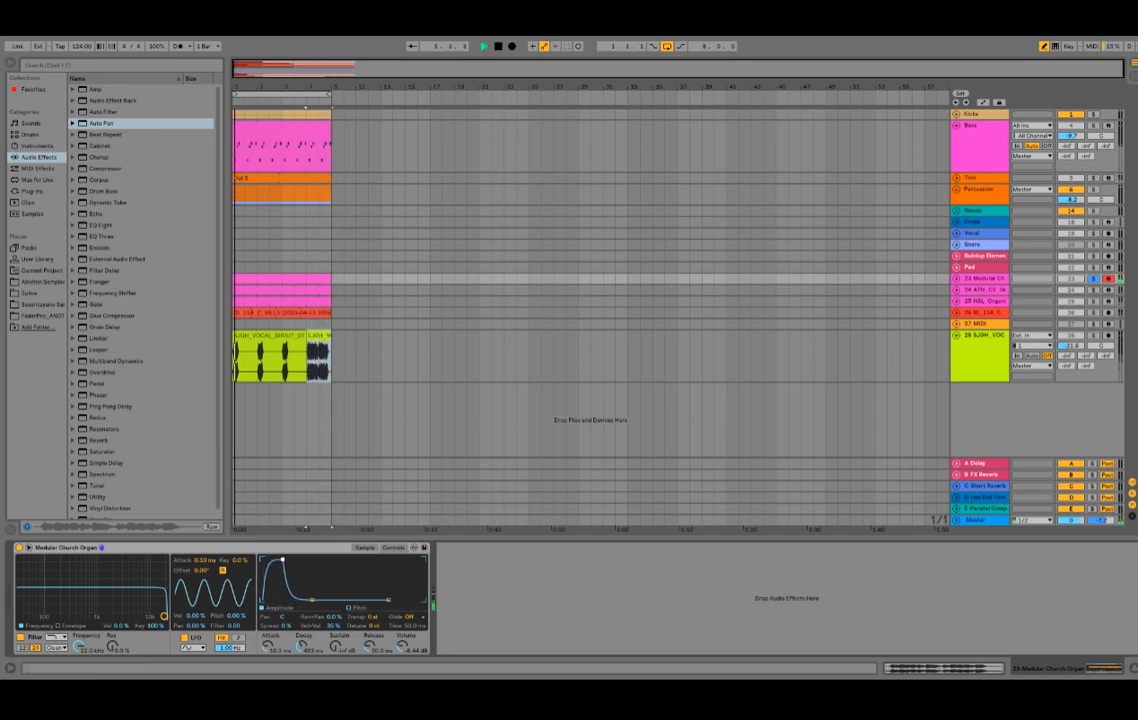
pyautogui.moveTo(282, 559); pyautogui.dragTo(288, 559)
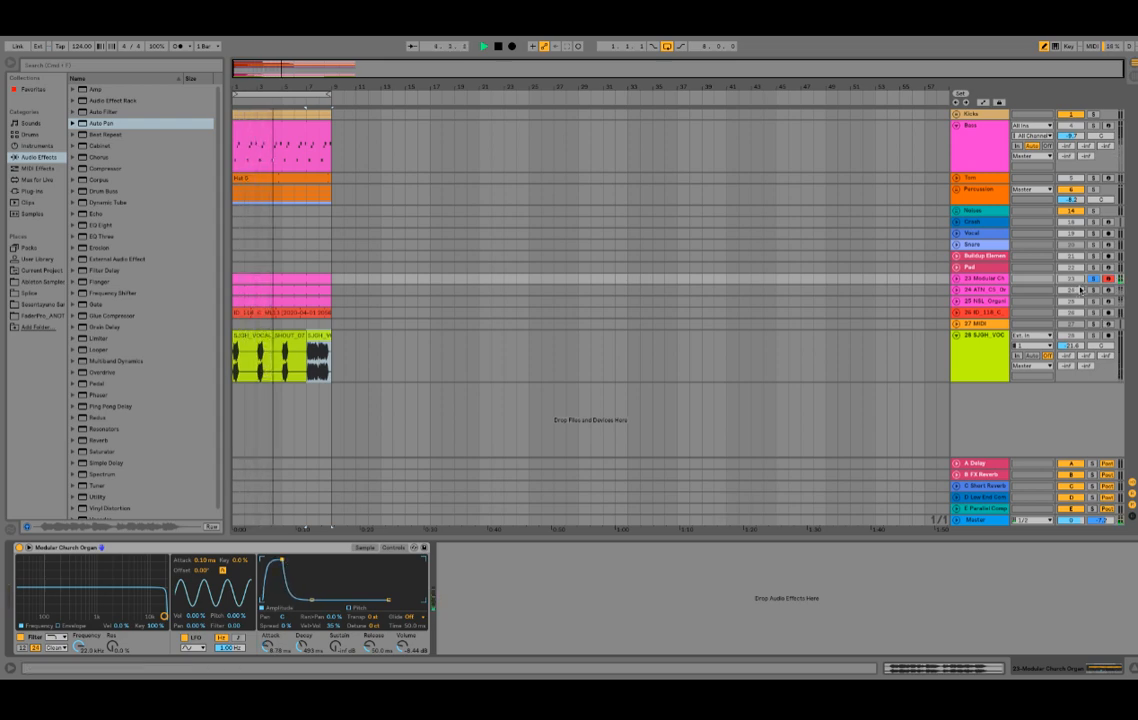
# - Unsolo and expand the Modular Ch track, then lower the final note at 2.4.3 in its MIDI clip to A#2
pyautogui.click(957, 280)
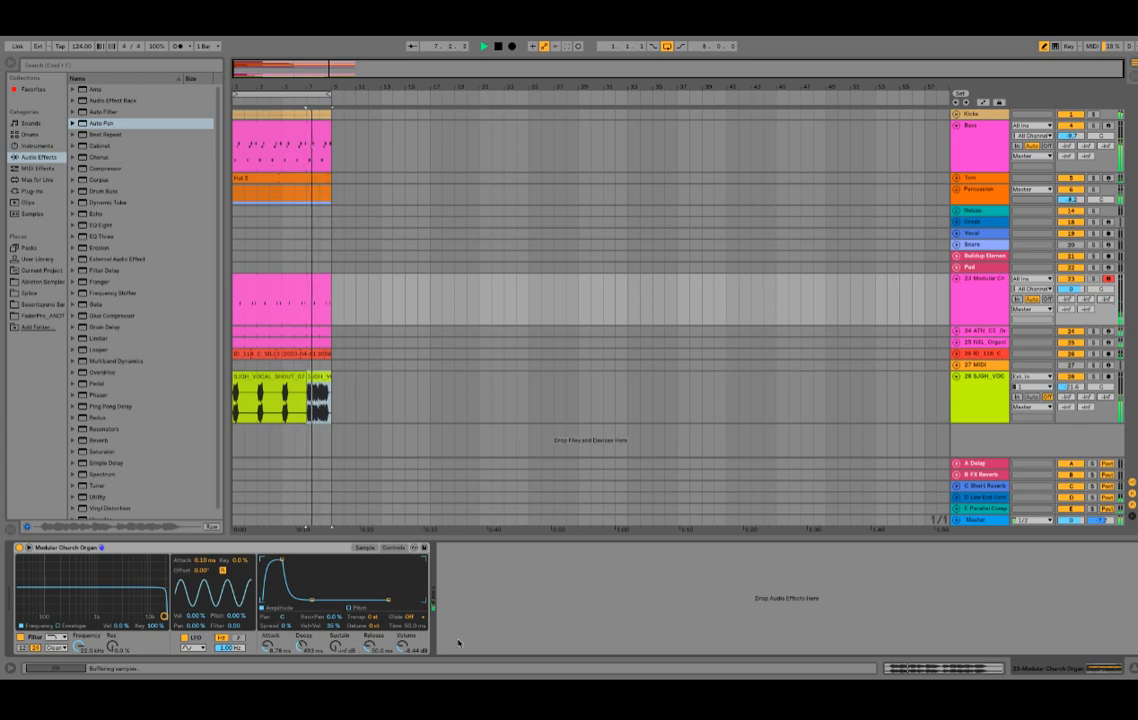
pyautogui.doubleClick(291, 278)
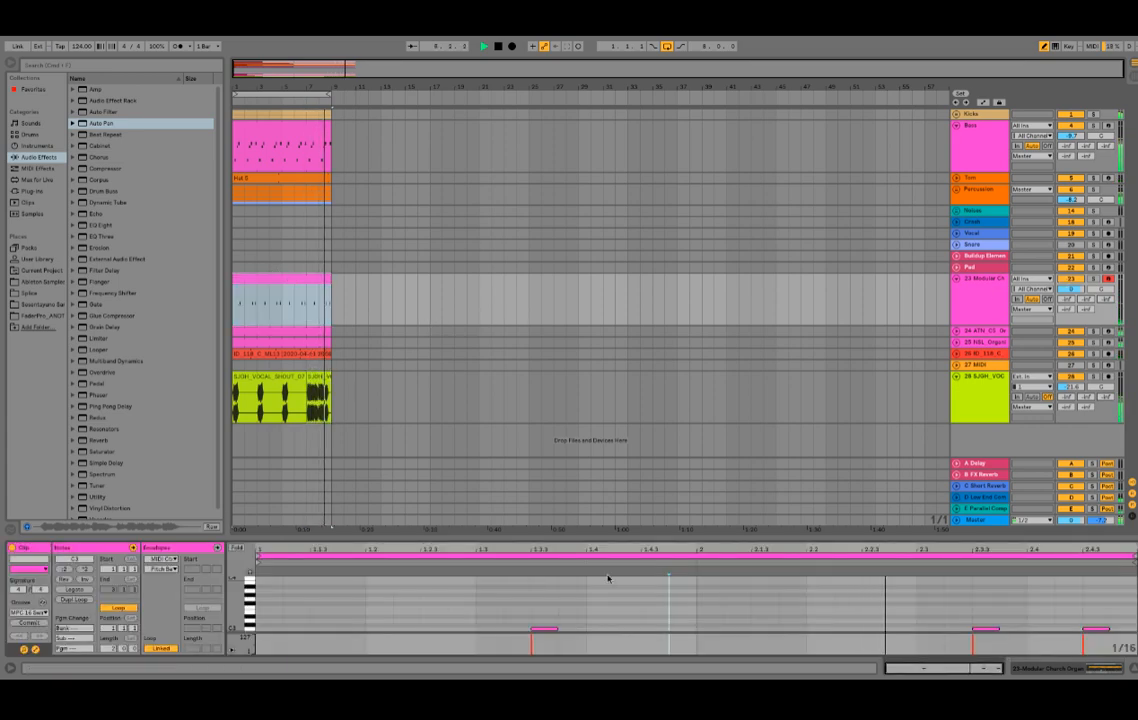
pyautogui.moveTo(1087, 611); pyautogui.dragTo(1108, 629)
pyautogui.press('Down')
pyautogui.press('Down')
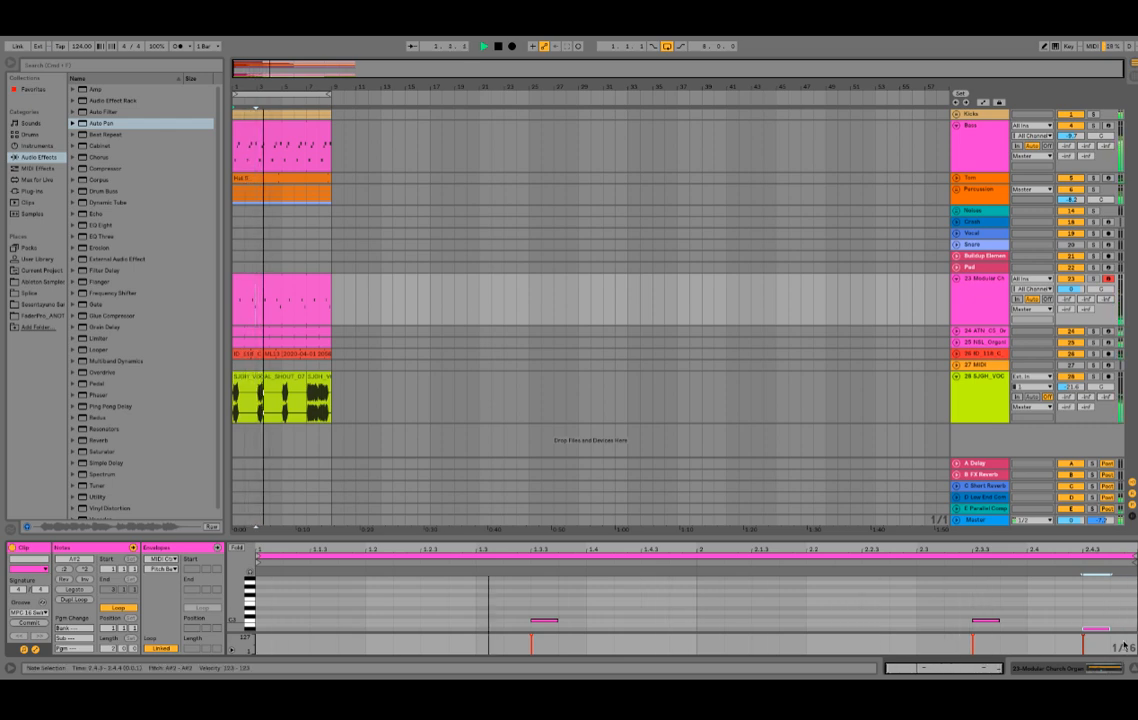
# - Duplicate the organ clip's loop to four bars and raise the note at 2.4.3 to C3, then stop playback
pyautogui.click(74, 600)
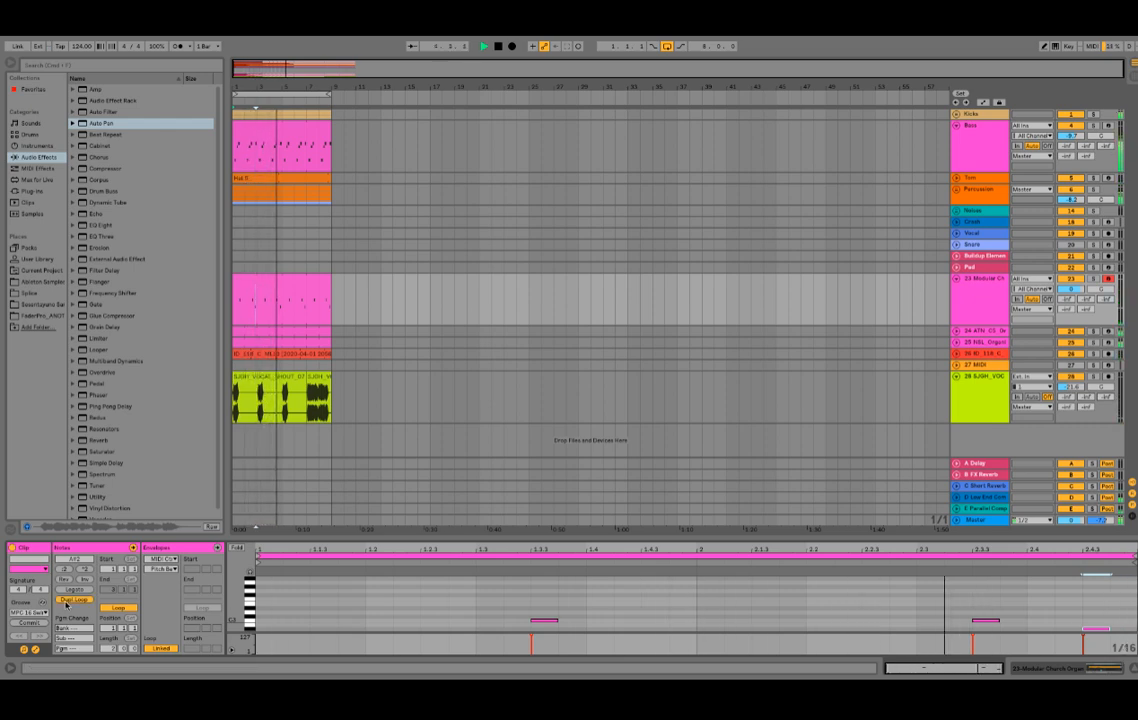
pyautogui.moveTo(665, 609); pyautogui.dragTo(686, 650)
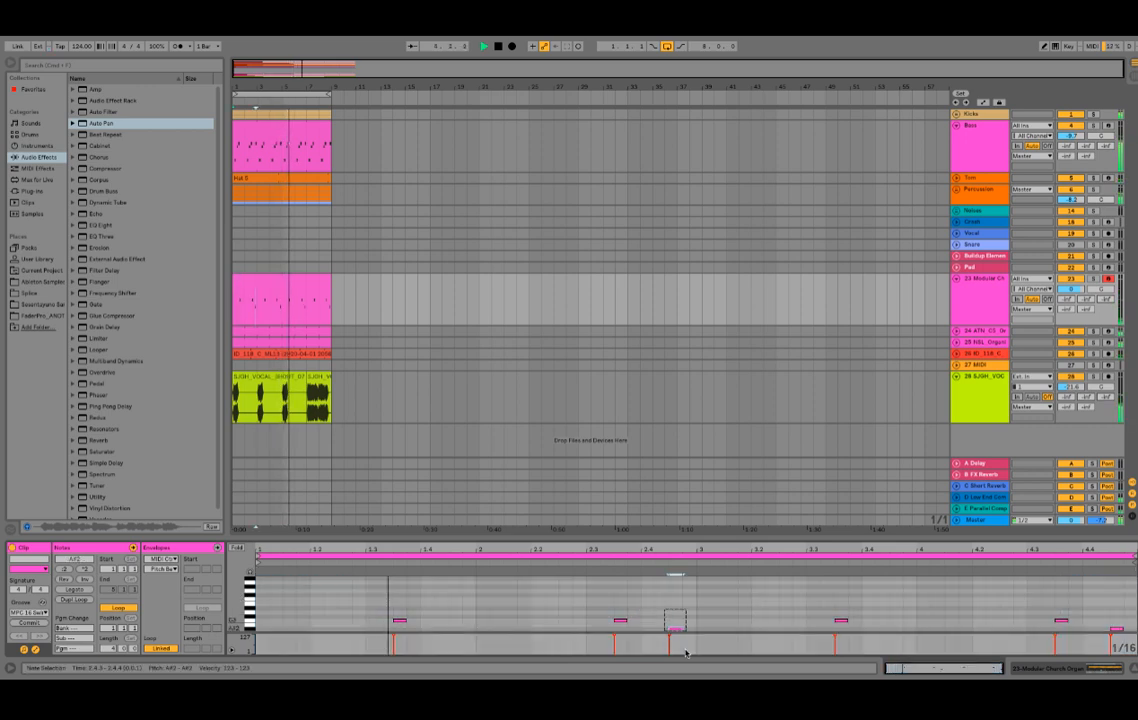
pyautogui.press('Up')
pyautogui.press('Up')
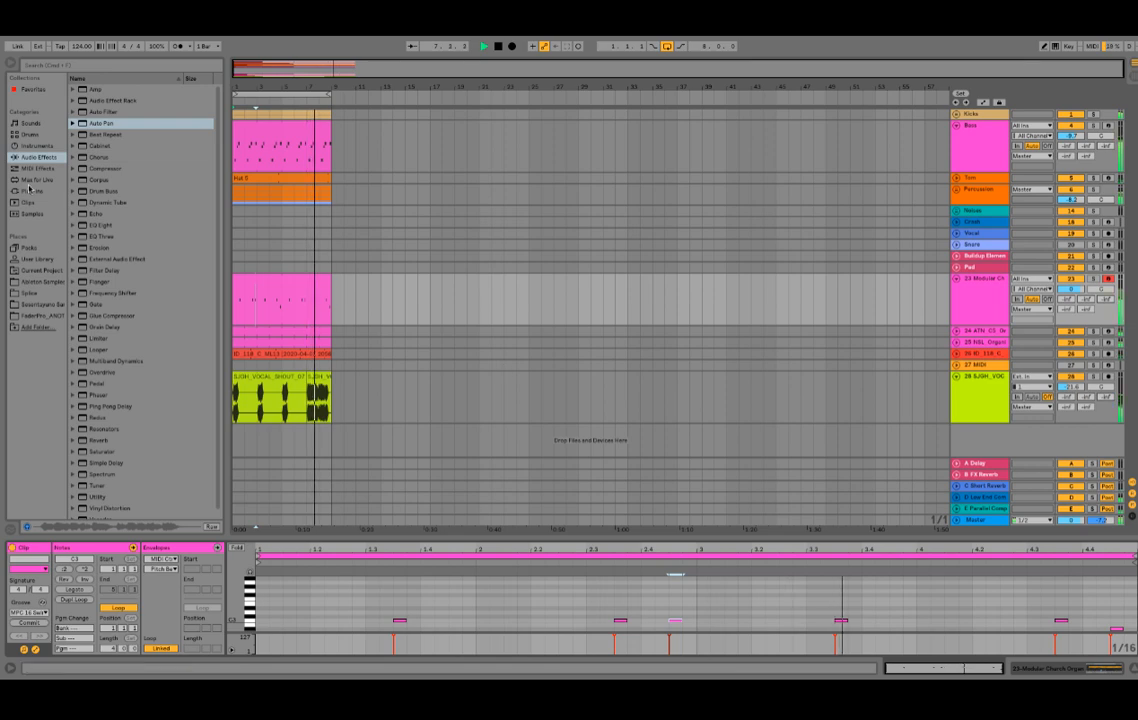
pyautogui.press('space')
# - Add an EQ Eight after the Modular Church Organ and set its low cut to about 212 Hz during playback
pyautogui.moveTo(102, 225); pyautogui.dragTo(136, 246)
pyautogui.moveTo(896, 636); pyautogui.dragTo(896, 630)
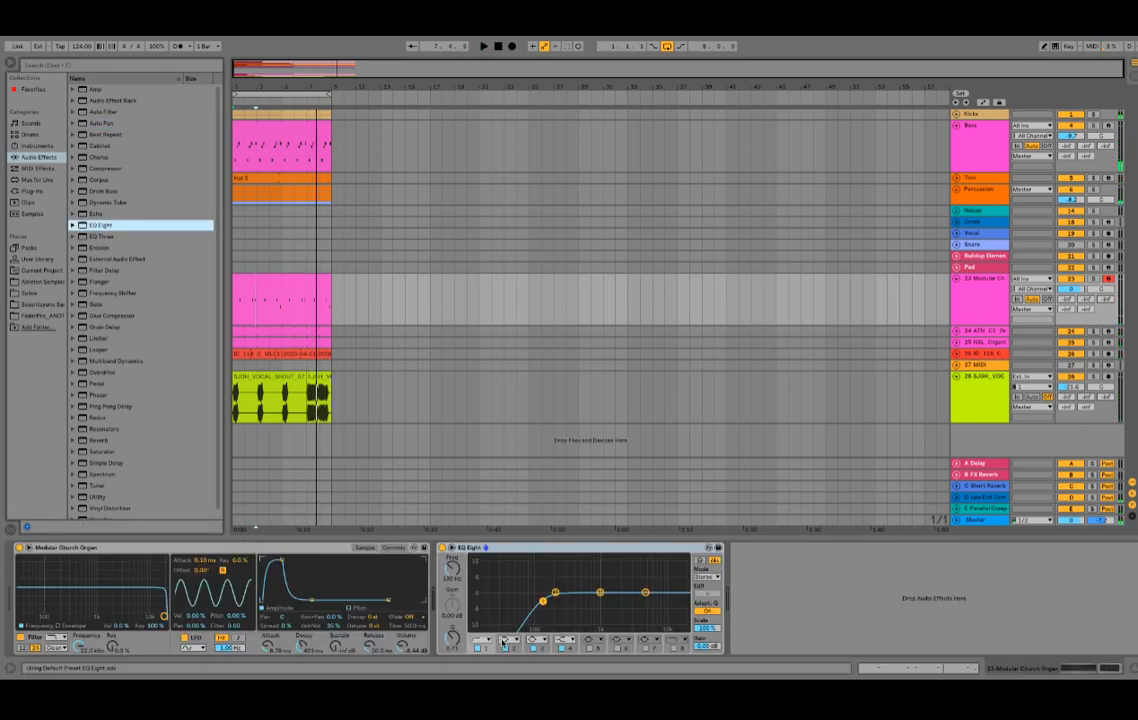
pyautogui.press('space')
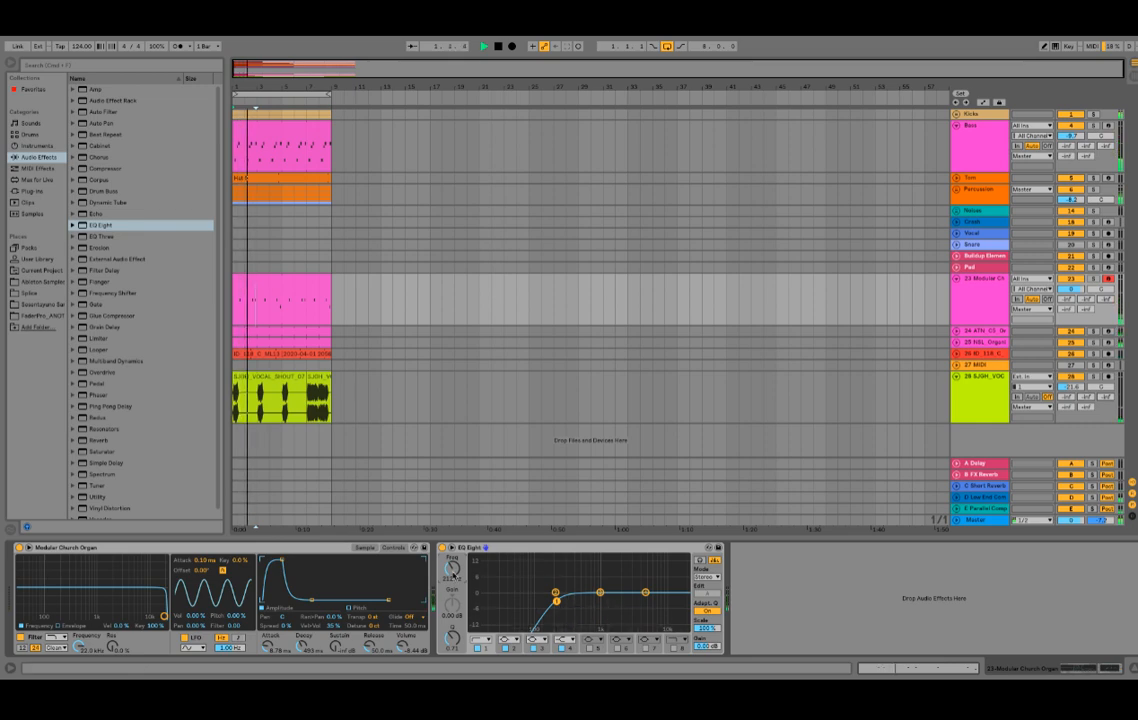
# - Add a Reverb after the EQ Eight, delete and restore it with its quality set to High, and stop playback
pyautogui.scroll(-1, 97, 444)
pyautogui.moveTo(97, 440); pyautogui.dragTo(880, 620)
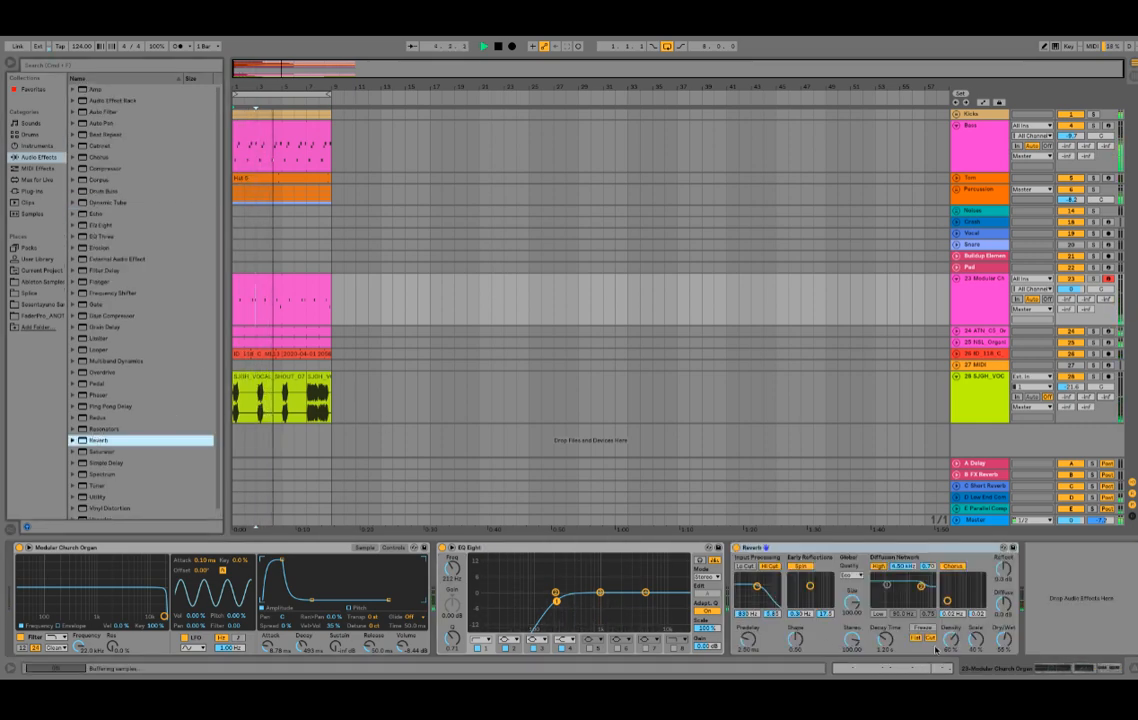
pyautogui.press('Delete')
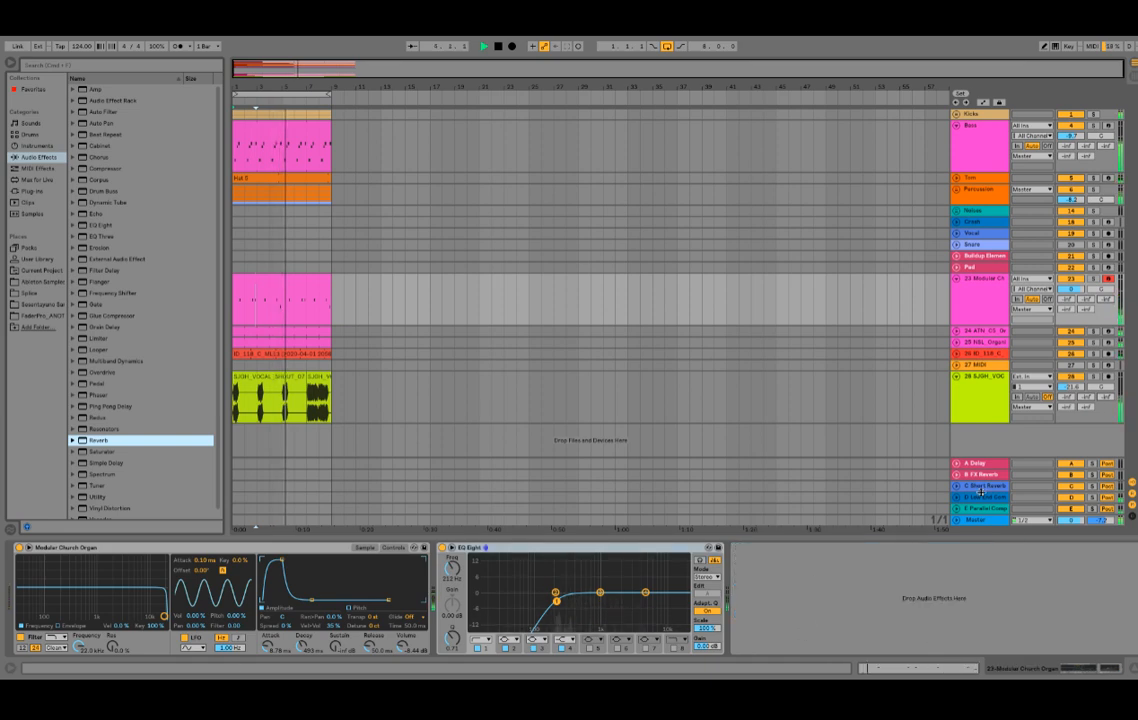
pyautogui.hotkey('ctrl', 'z')
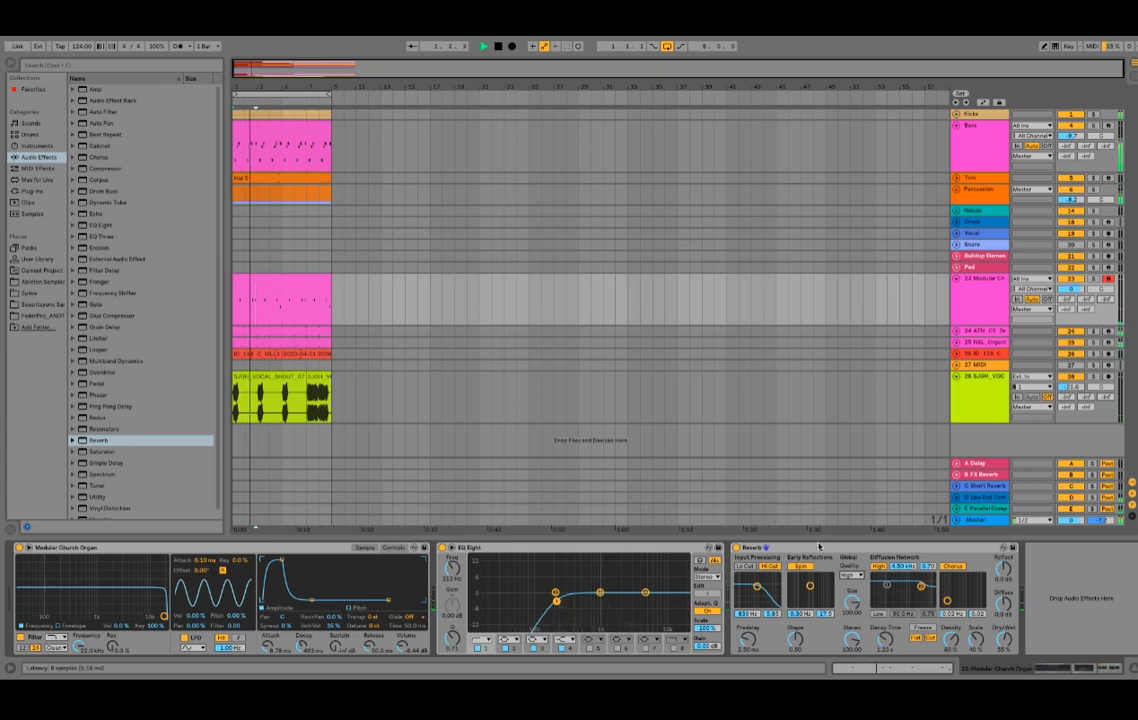
pyautogui.press('space')
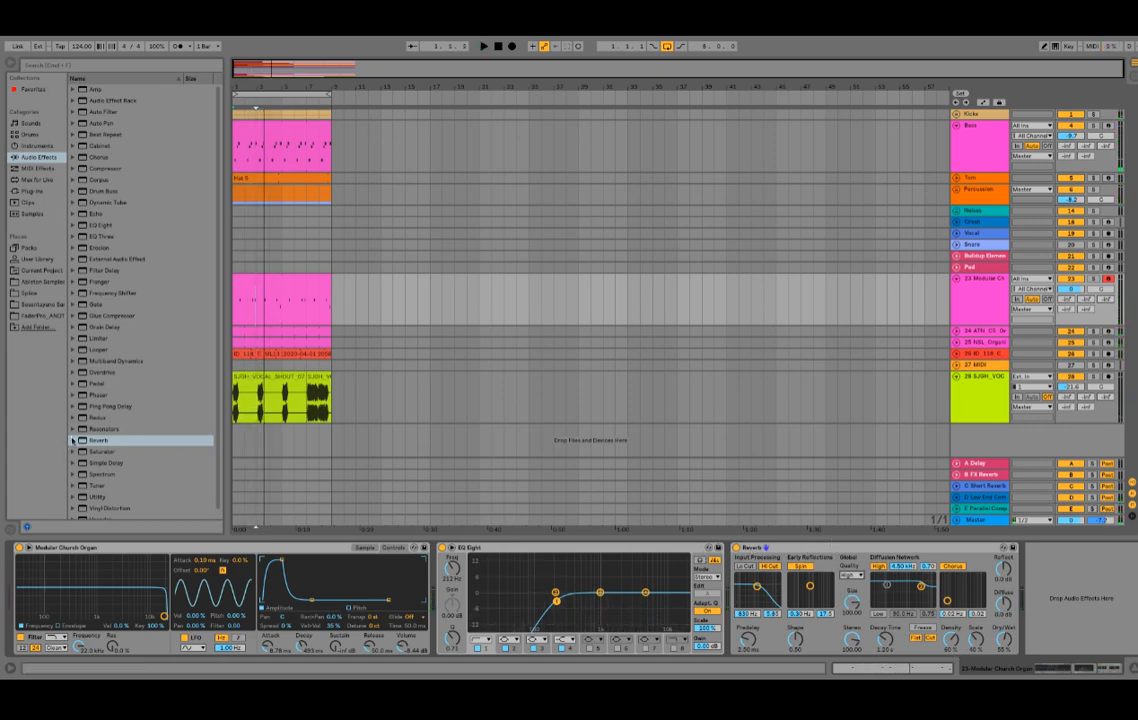
# - Add the Foyer preset from the Reverb Hall presets after the existing Reverb on the Modular Ch track
pyautogui.click(73, 440)
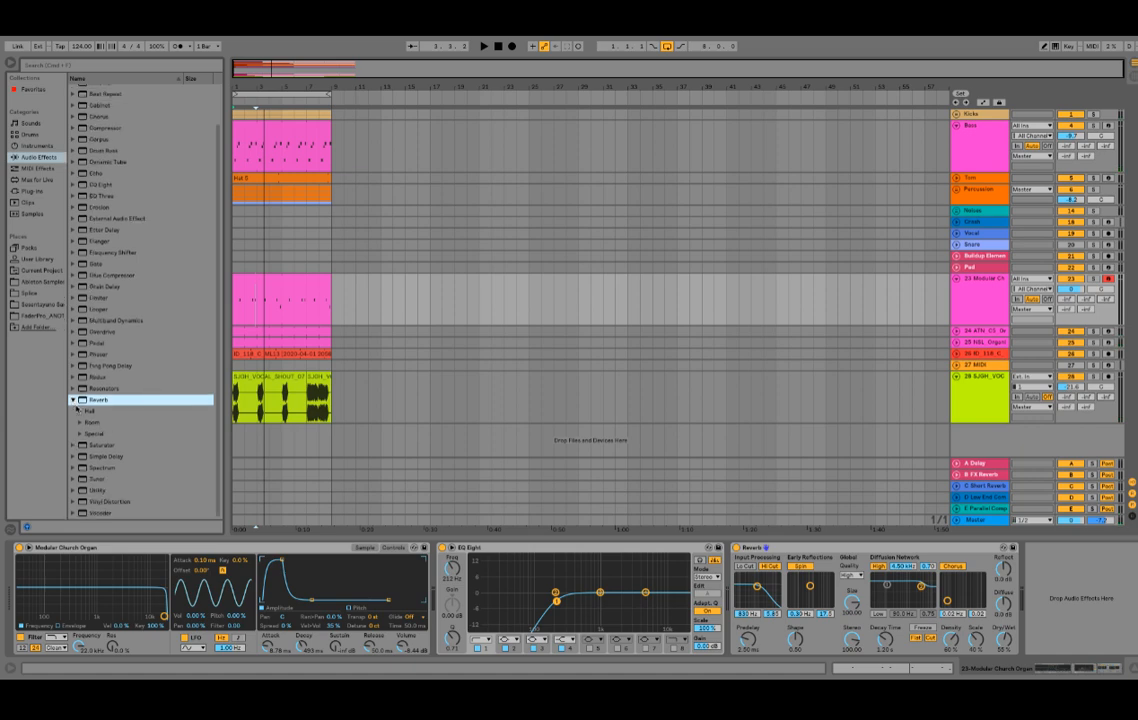
pyautogui.click(78, 412)
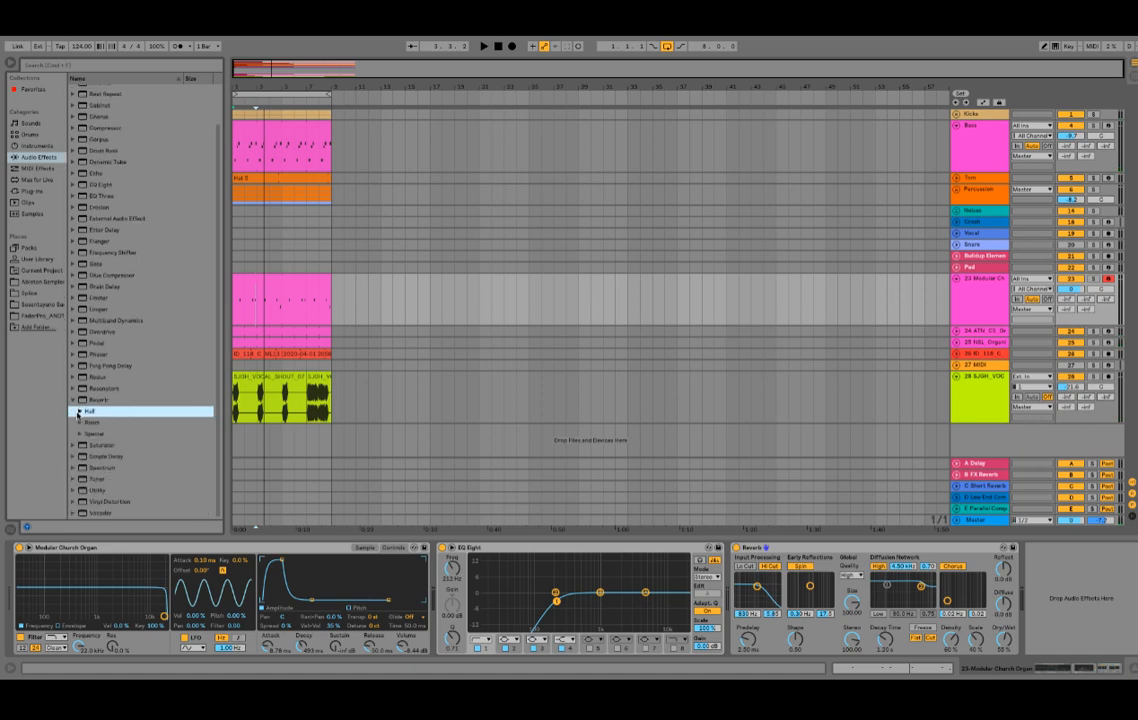
pyautogui.click(808, 557)
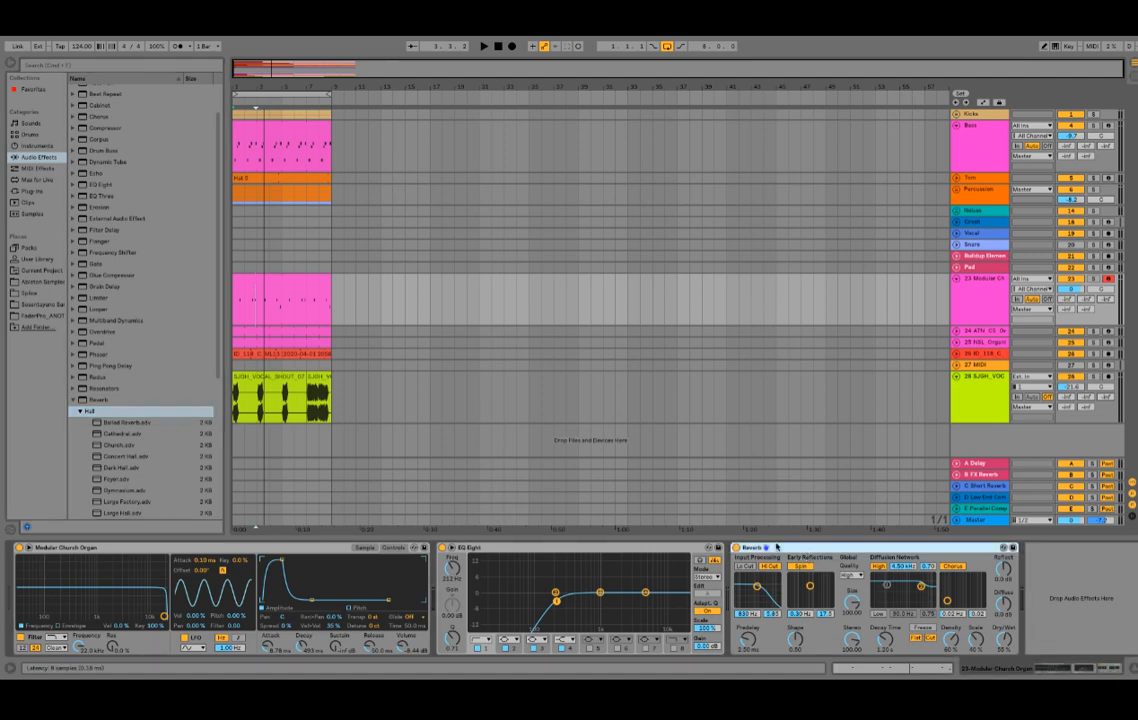
pyautogui.click(75, 411)
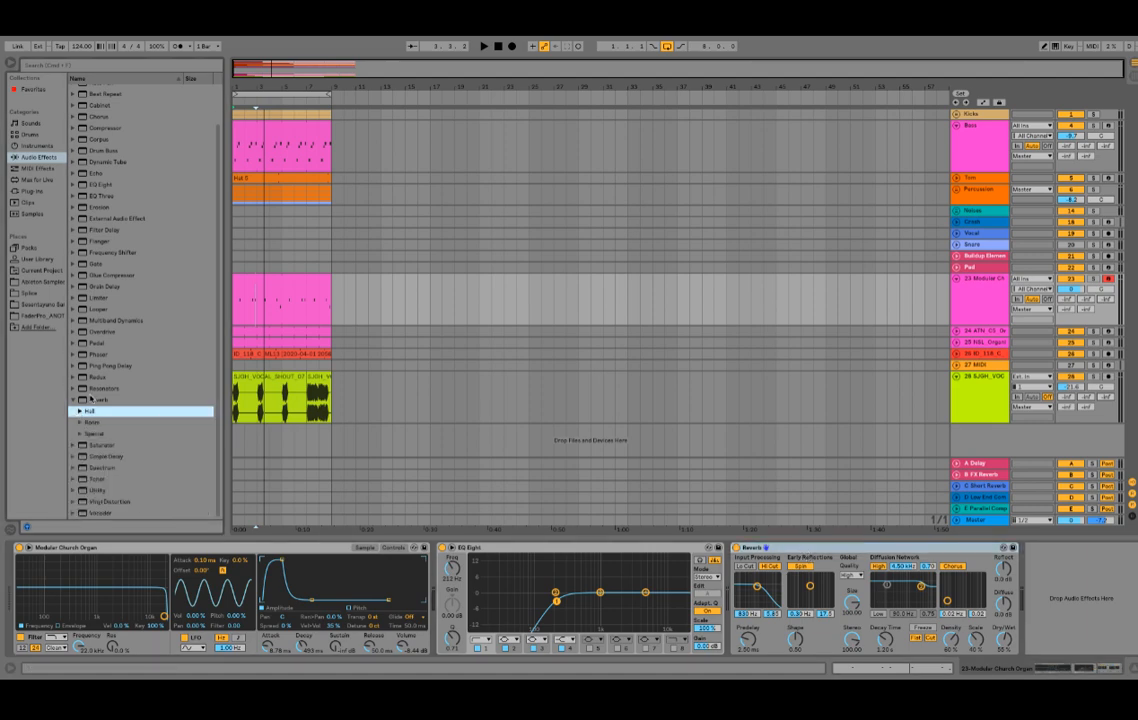
pyautogui.click(73, 400)
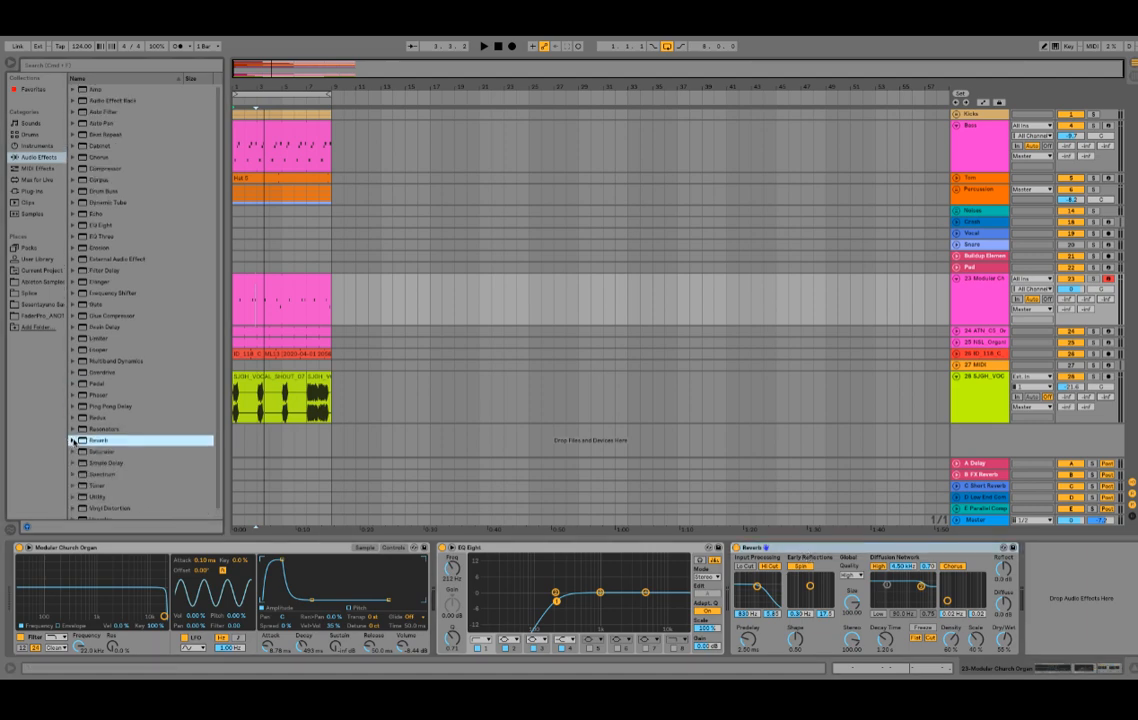
pyautogui.click(74, 441)
pyautogui.click(80, 452)
pyautogui.scroll(-2, 93, 470)
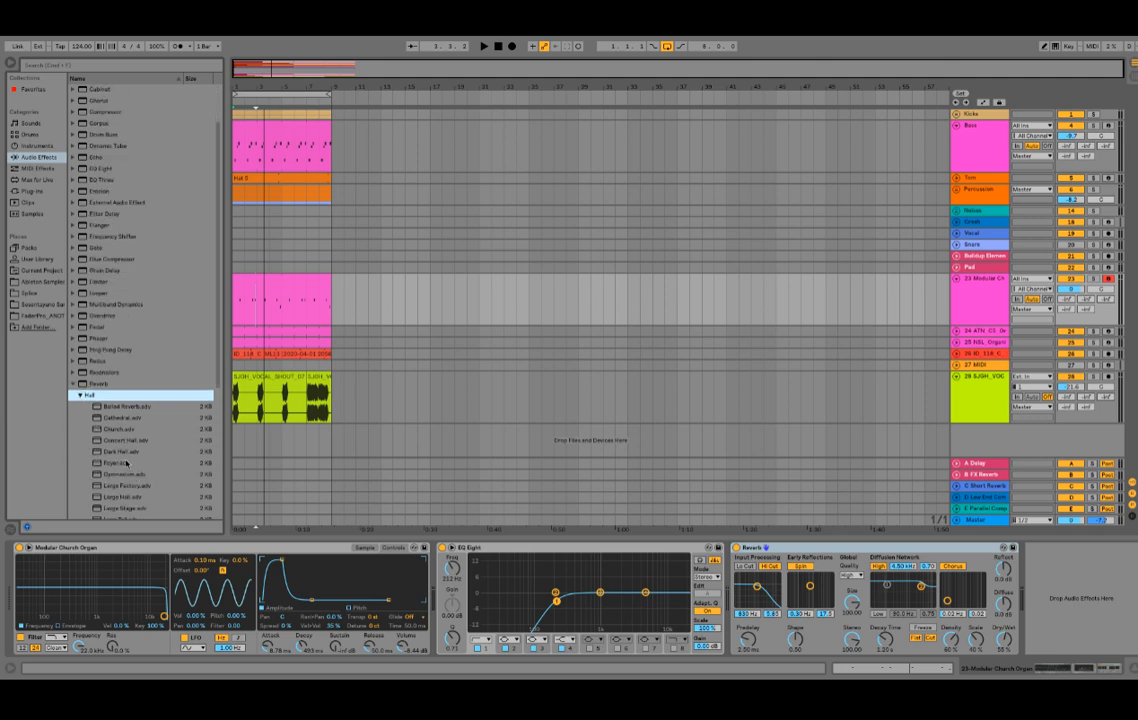
pyautogui.scroll(-4, 126, 462)
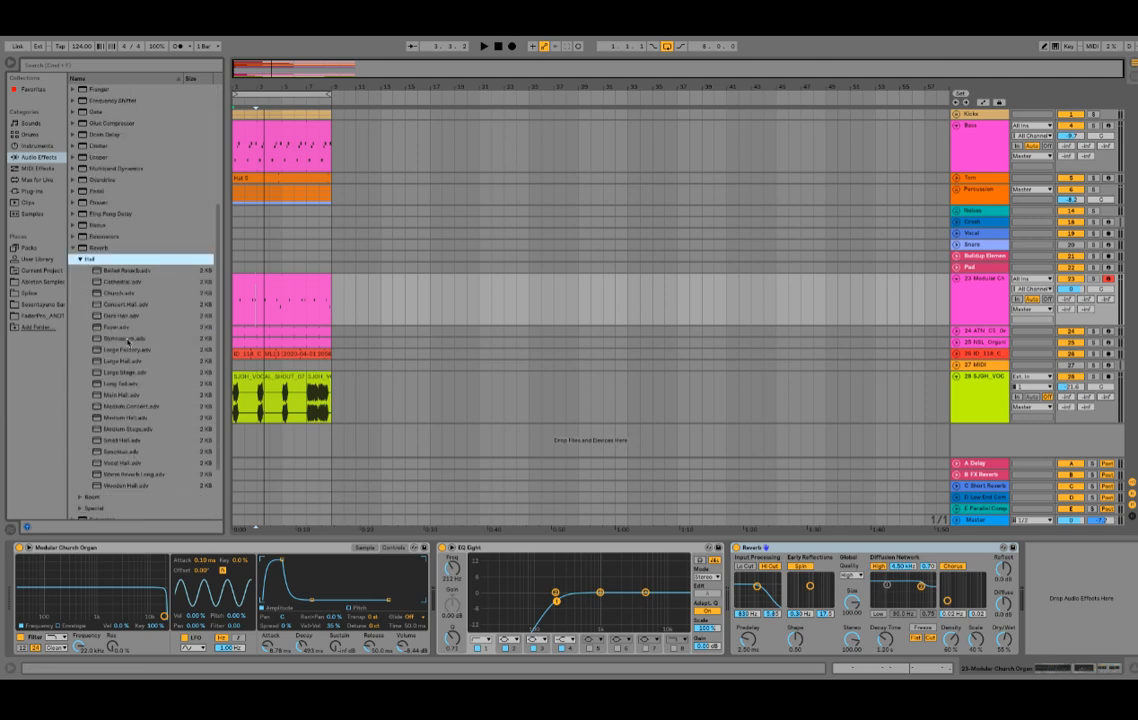
pyautogui.moveTo(126, 328); pyautogui.dragTo(755, 549)
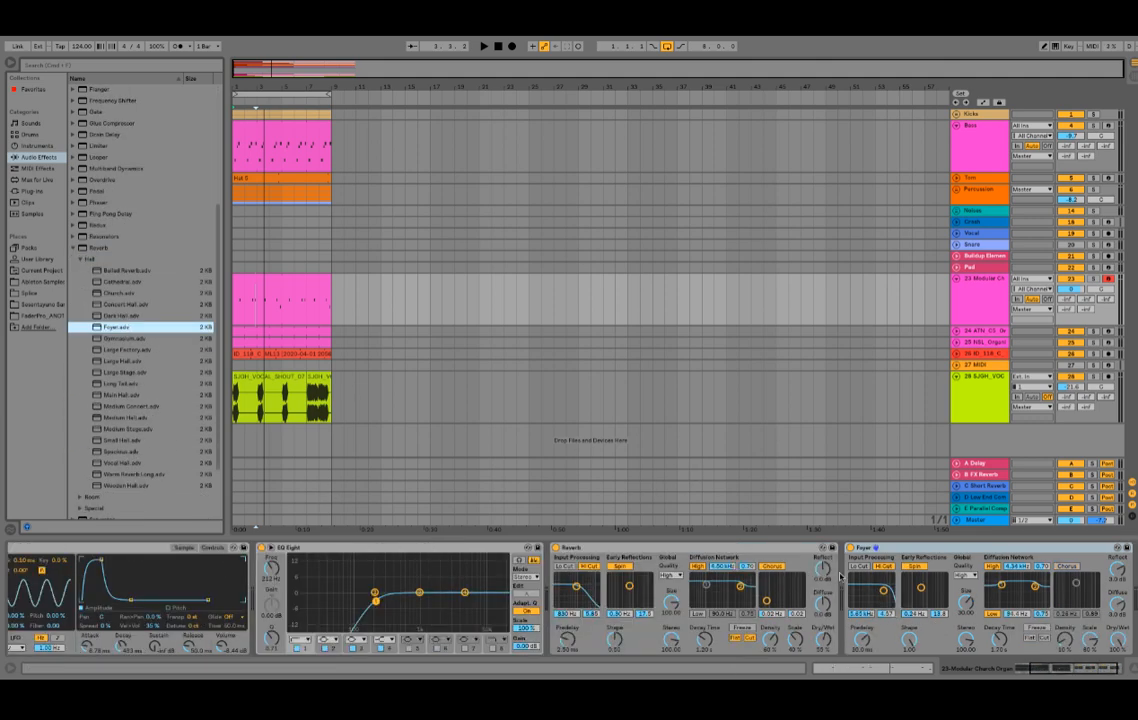
# - Audition the Foyer reverb without the original Reverb on the Modular Ch track, and restore the deleted Reverb
pyautogui.click(755, 548)
pyautogui.press('Delete')
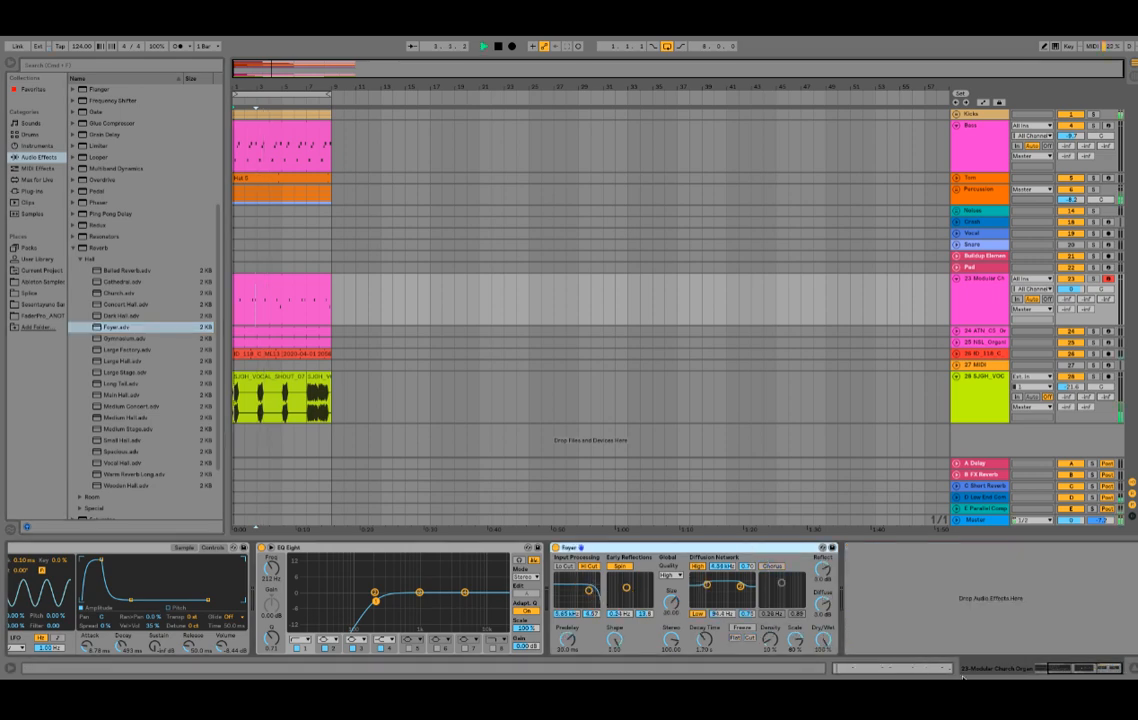
pyautogui.press('space')
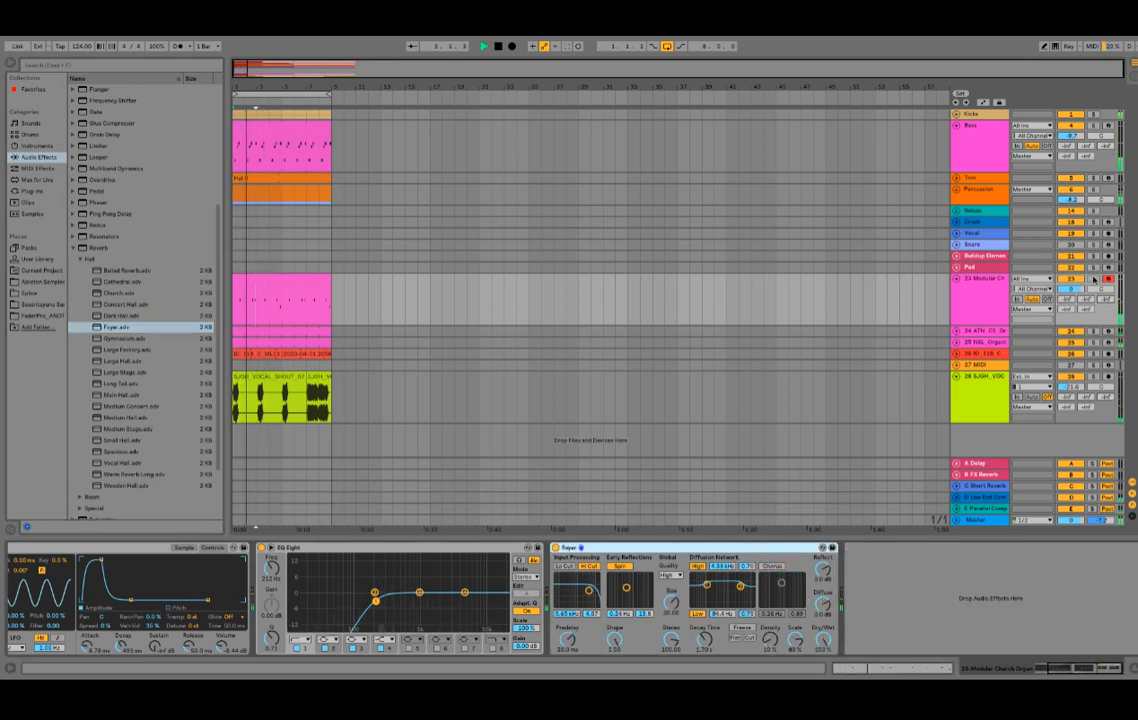
pyautogui.press('space')
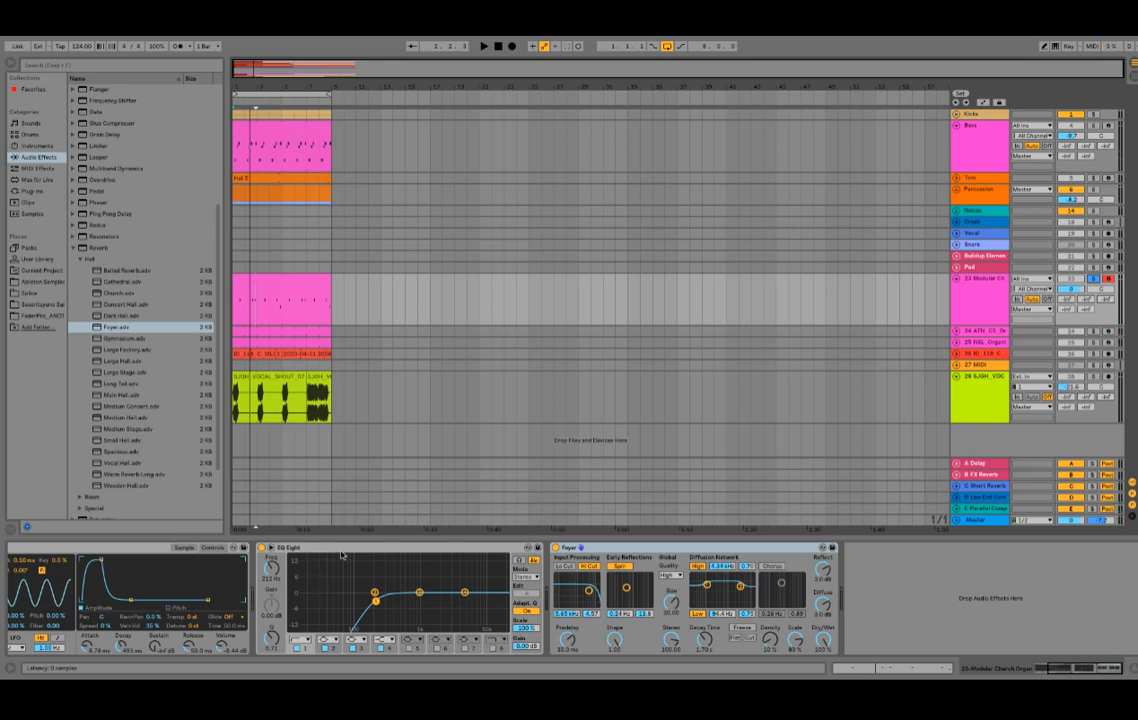
pyautogui.hotkey('ctrl', 'z')
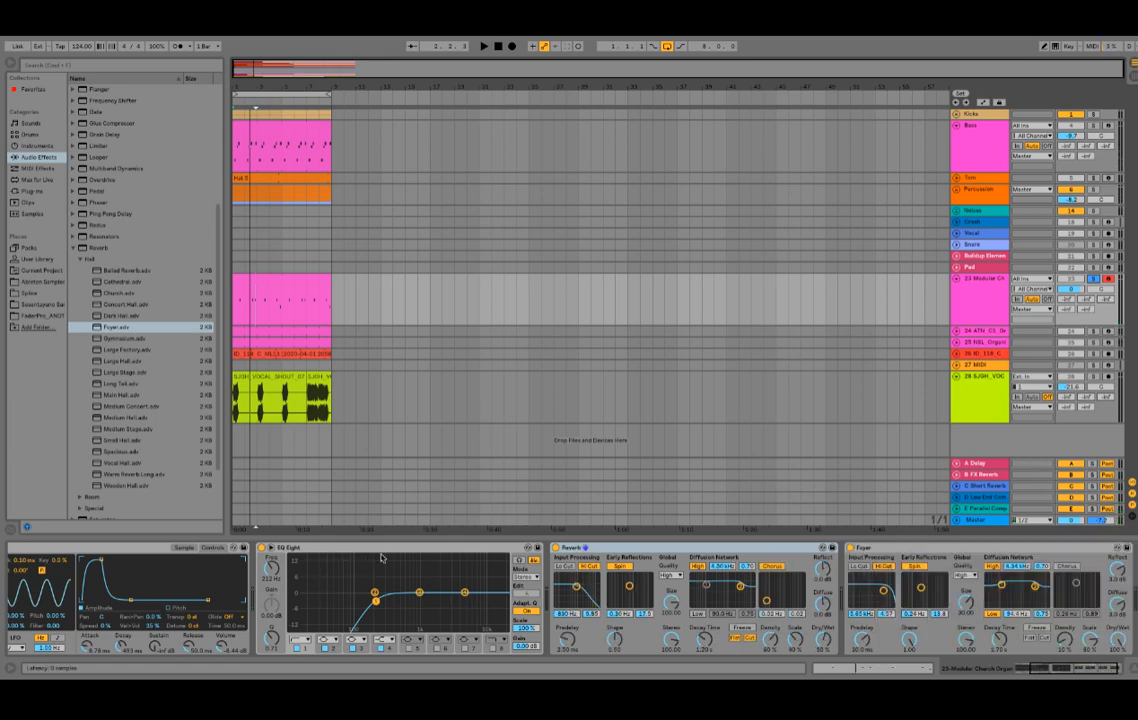
# - Delete the Foyer reverb from the Modular Ch track, audition the original Reverb, and collapse the Reverb presets in the browser
pyautogui.click(912, 547)
pyautogui.press('Delete')
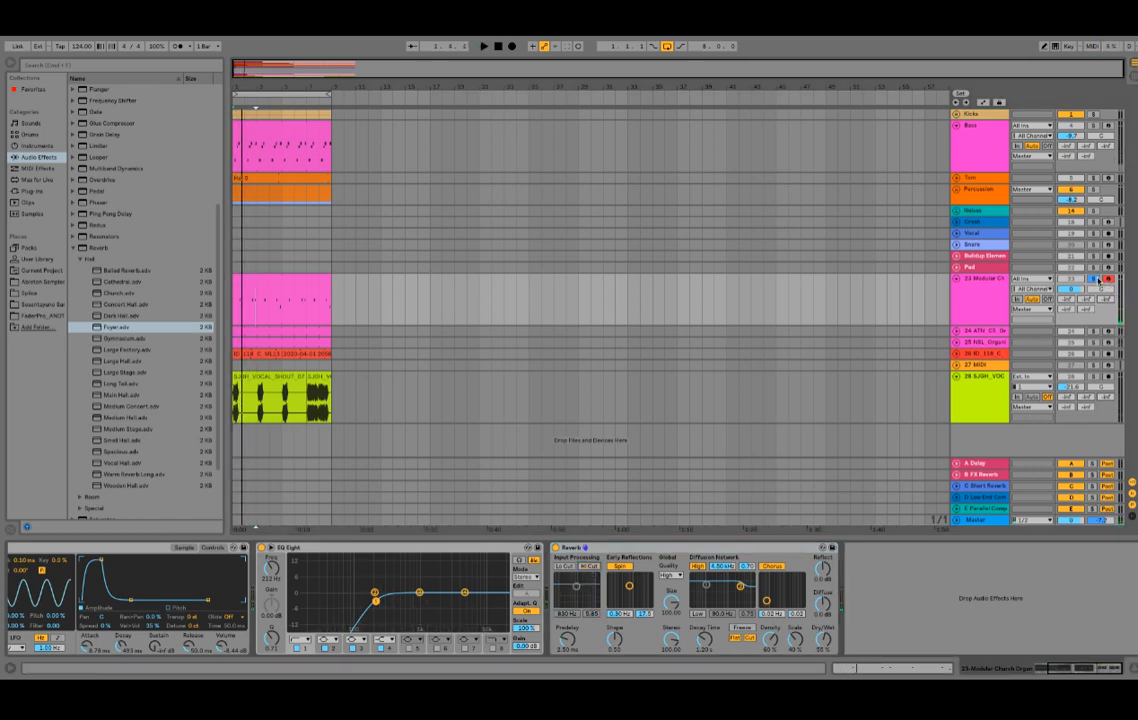
pyautogui.press('space')
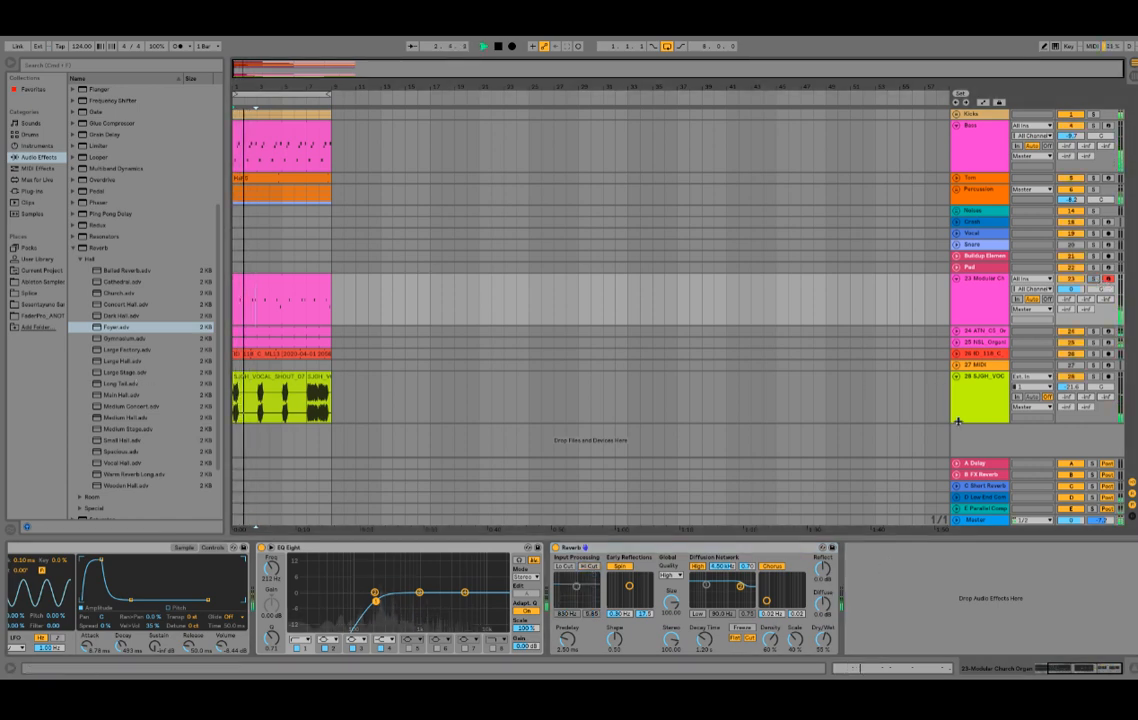
pyautogui.press('space')
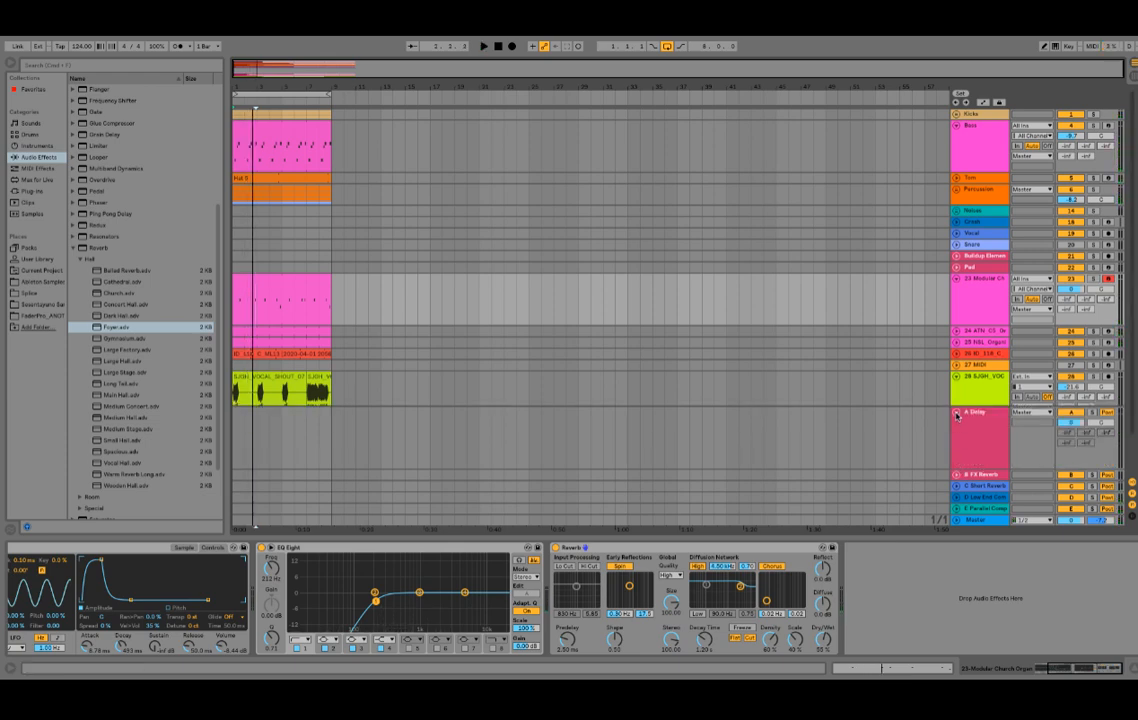
pyautogui.click(624, 548)
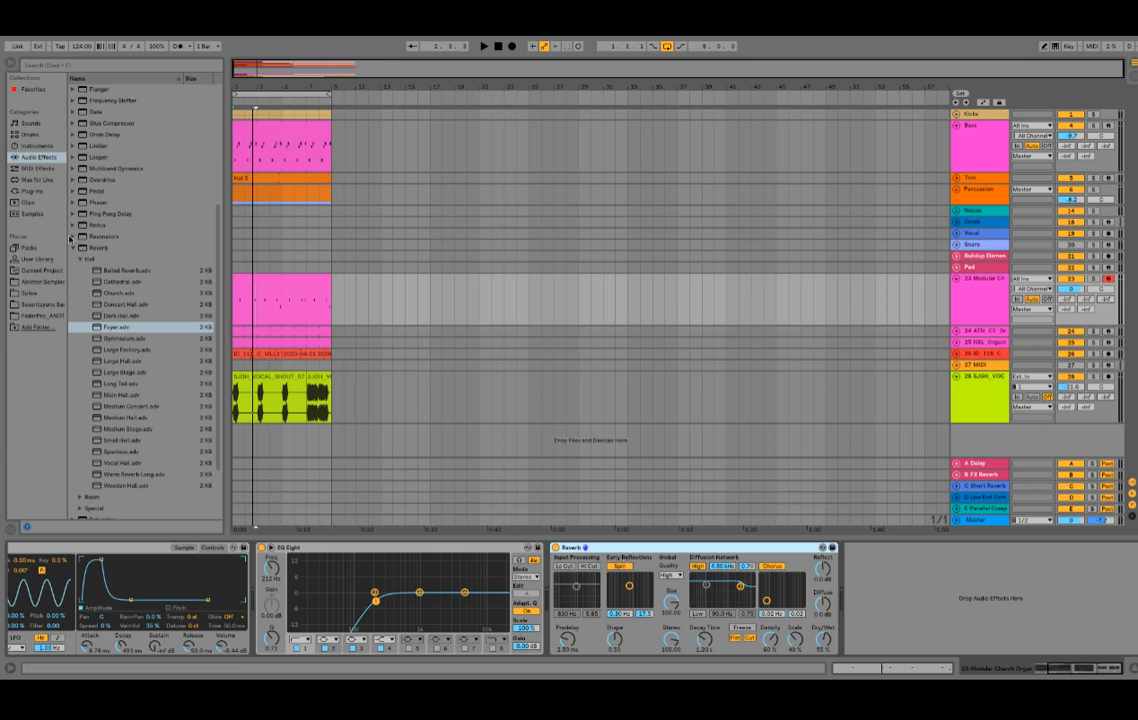
pyautogui.click(75, 247)
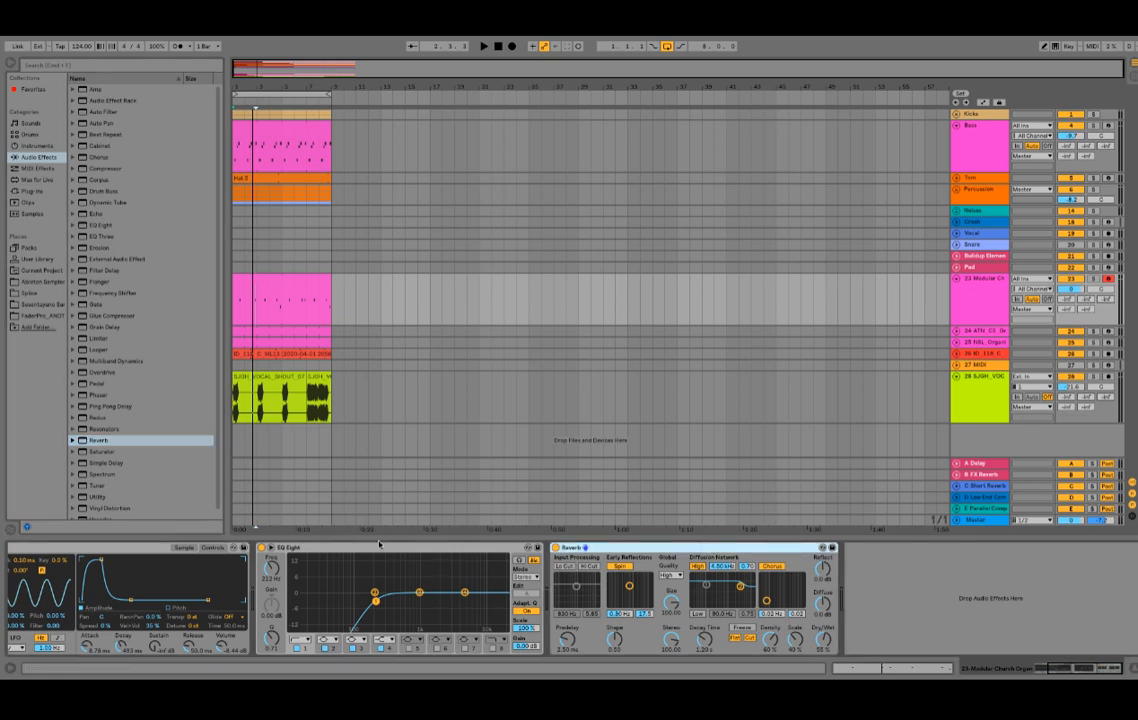
pyautogui.scroll(3, 970, 596)
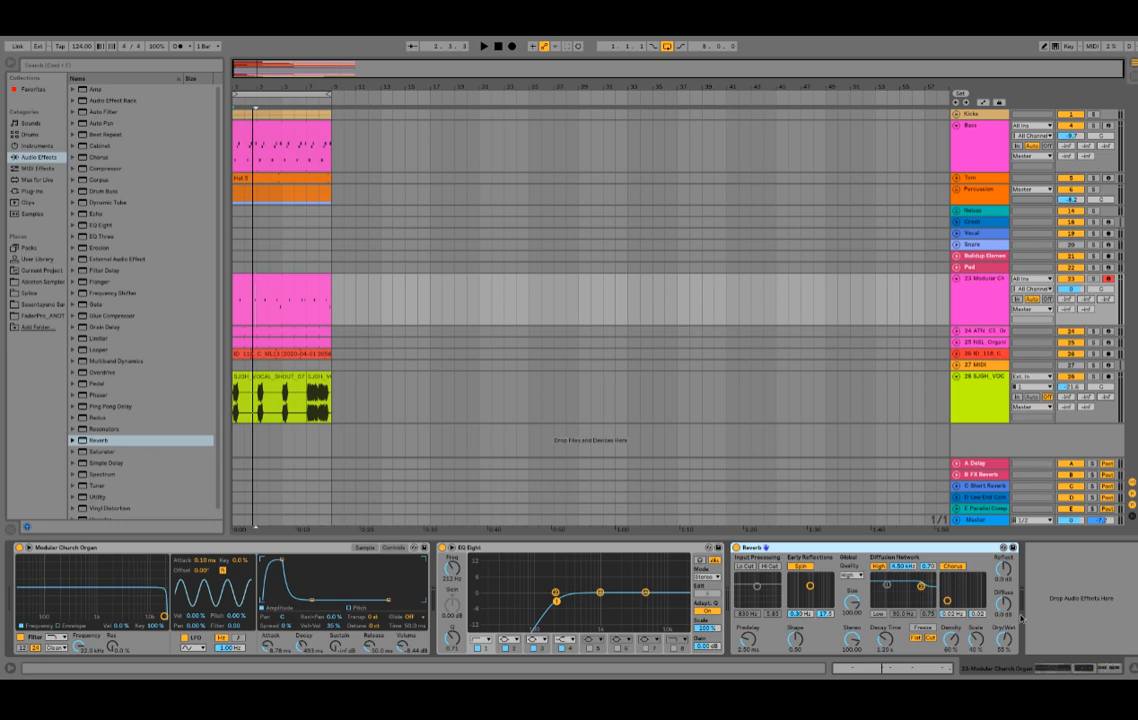
# - Examine the A Delay return's device alongside the Modular Ch track's device chain, and listen to the organ soloed
pyautogui.click(976, 465)
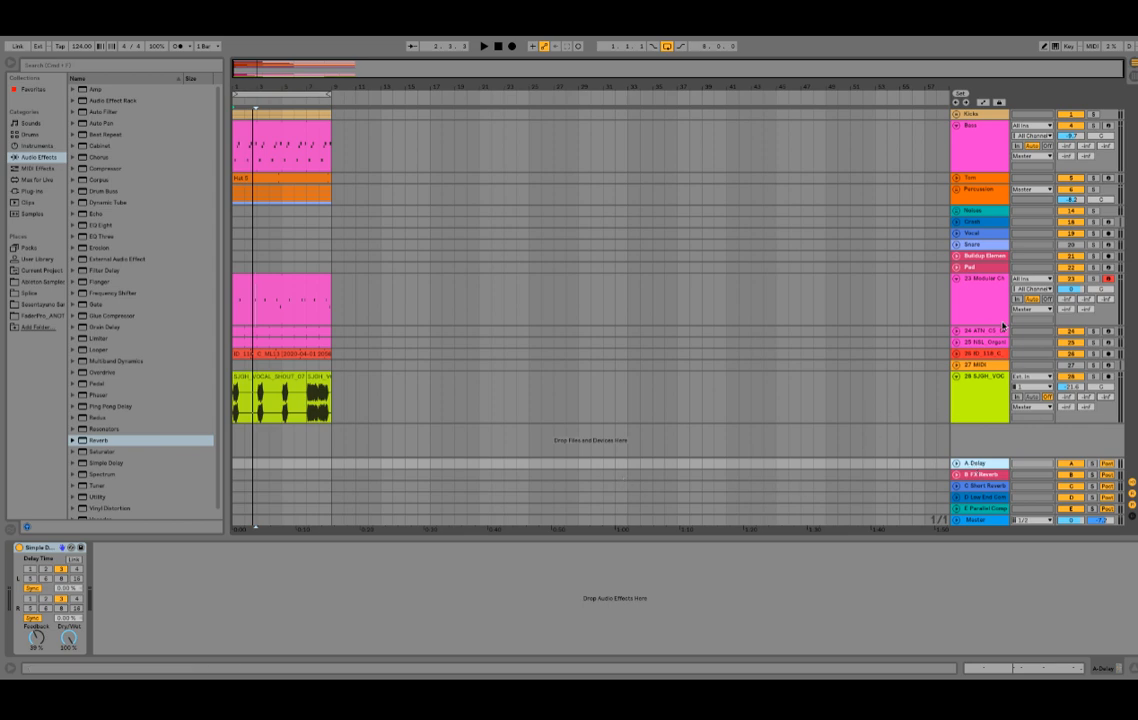
pyautogui.click(985, 311)
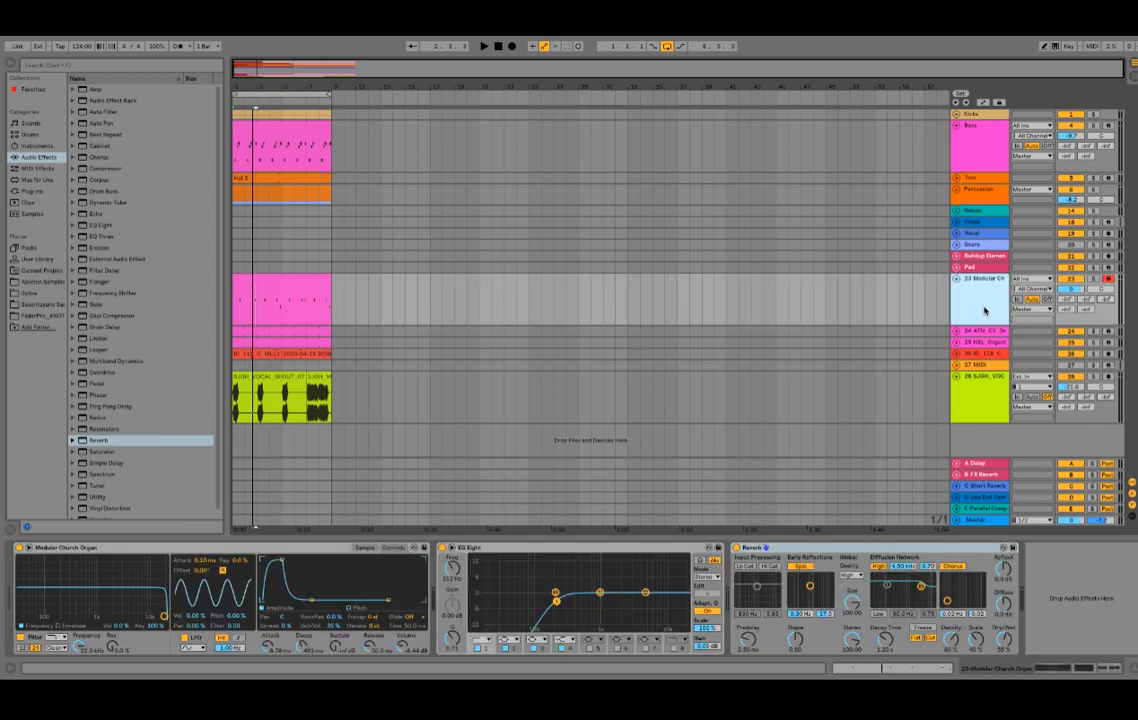
pyautogui.click(988, 466)
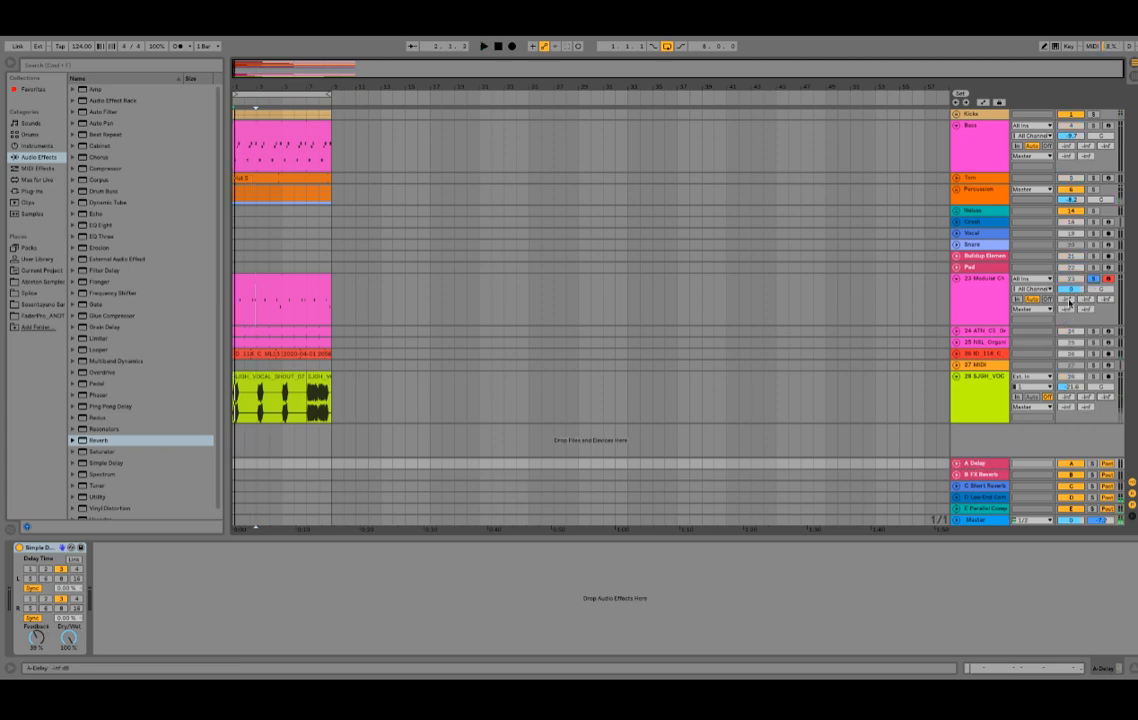
pyautogui.click(973, 305)
pyautogui.press('space')
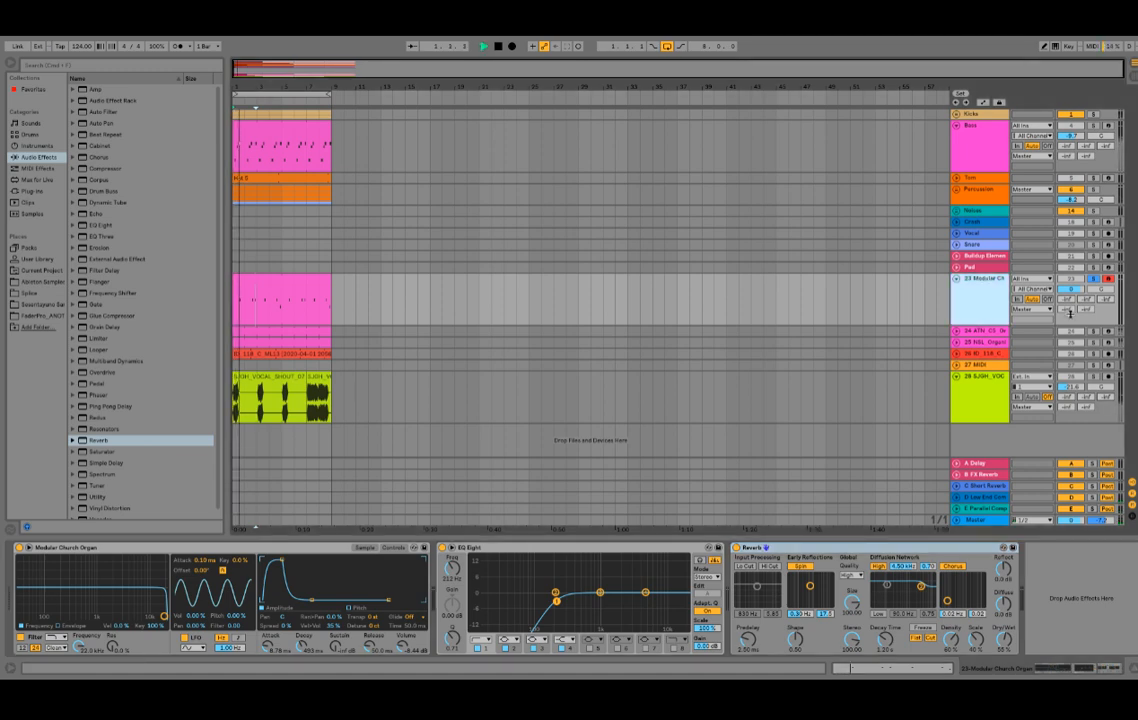
pyautogui.click(984, 466)
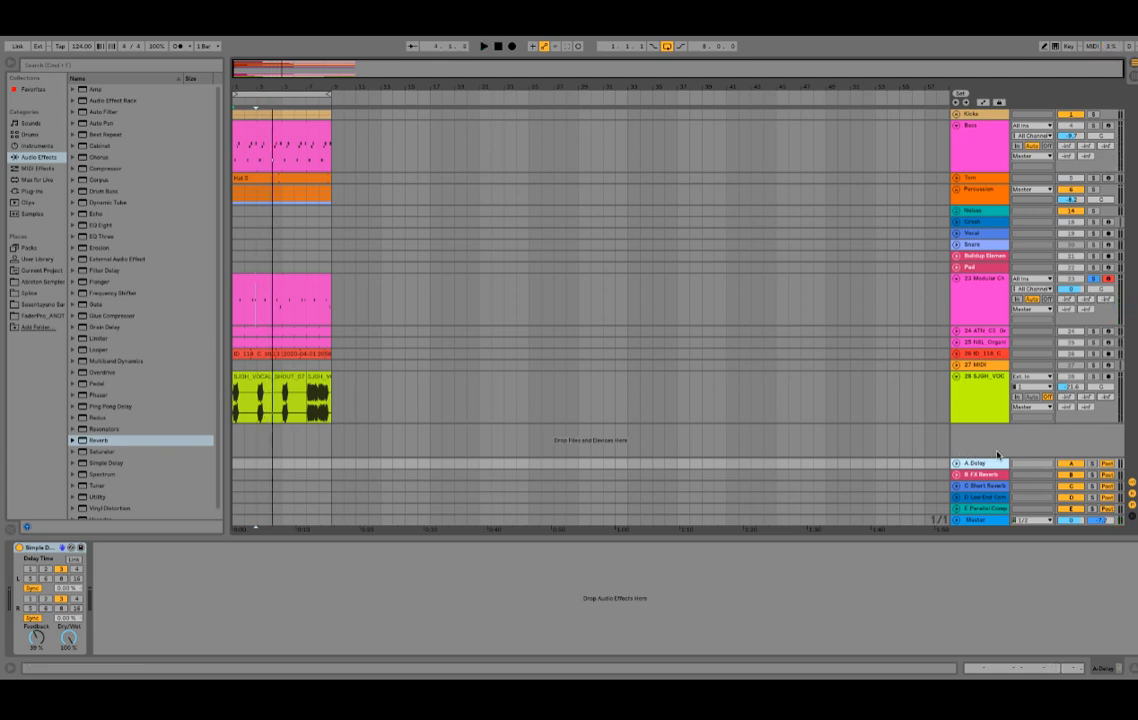
# - Insert a new return track after the E Parallel Comp return
pyautogui.rightClick(996, 451)
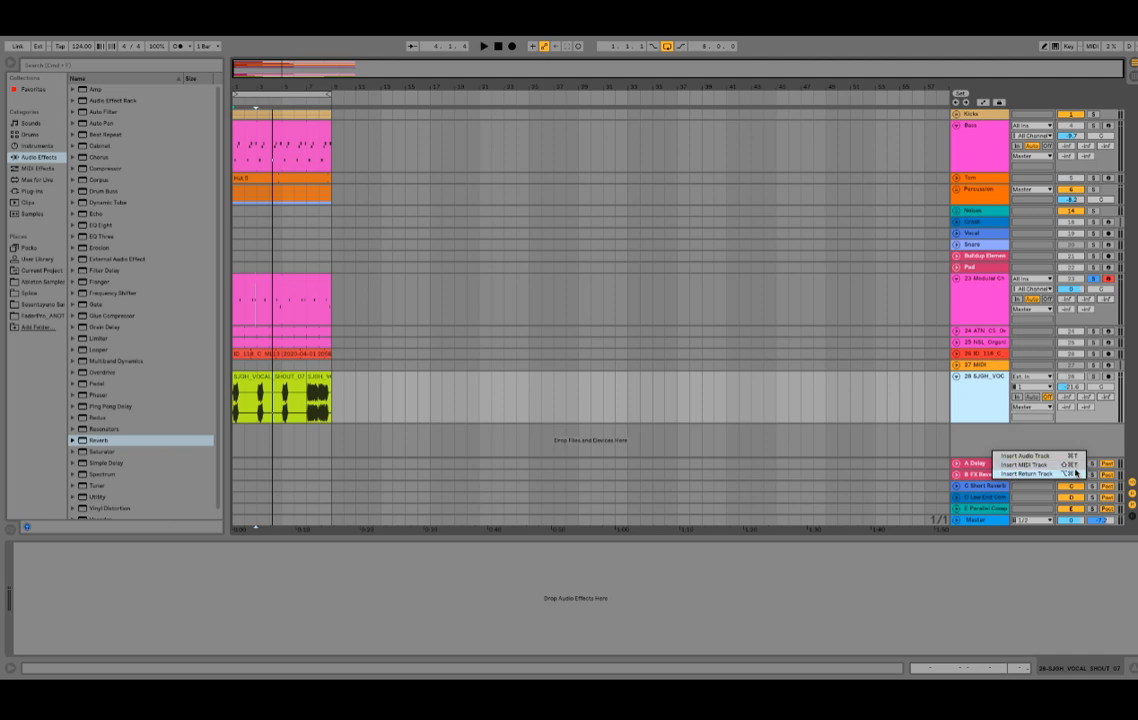
pyautogui.click(971, 442)
pyautogui.rightClick(976, 436)
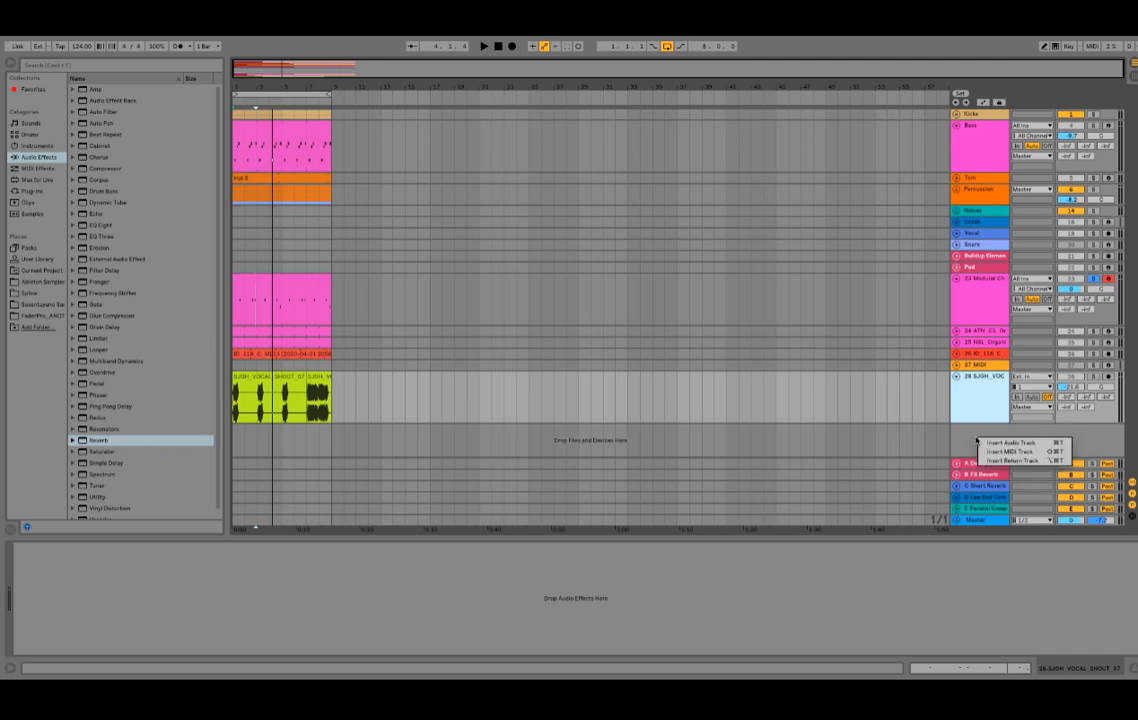
pyautogui.click(964, 447)
pyautogui.rightClick(967, 447)
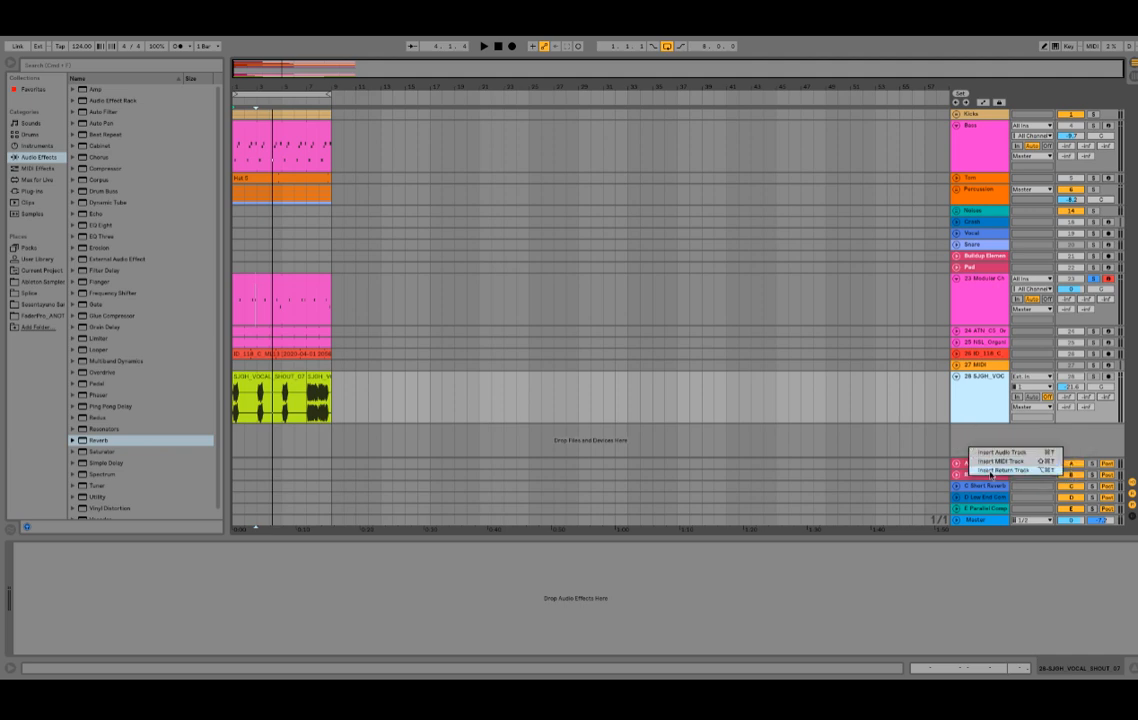
pyautogui.click(988, 469)
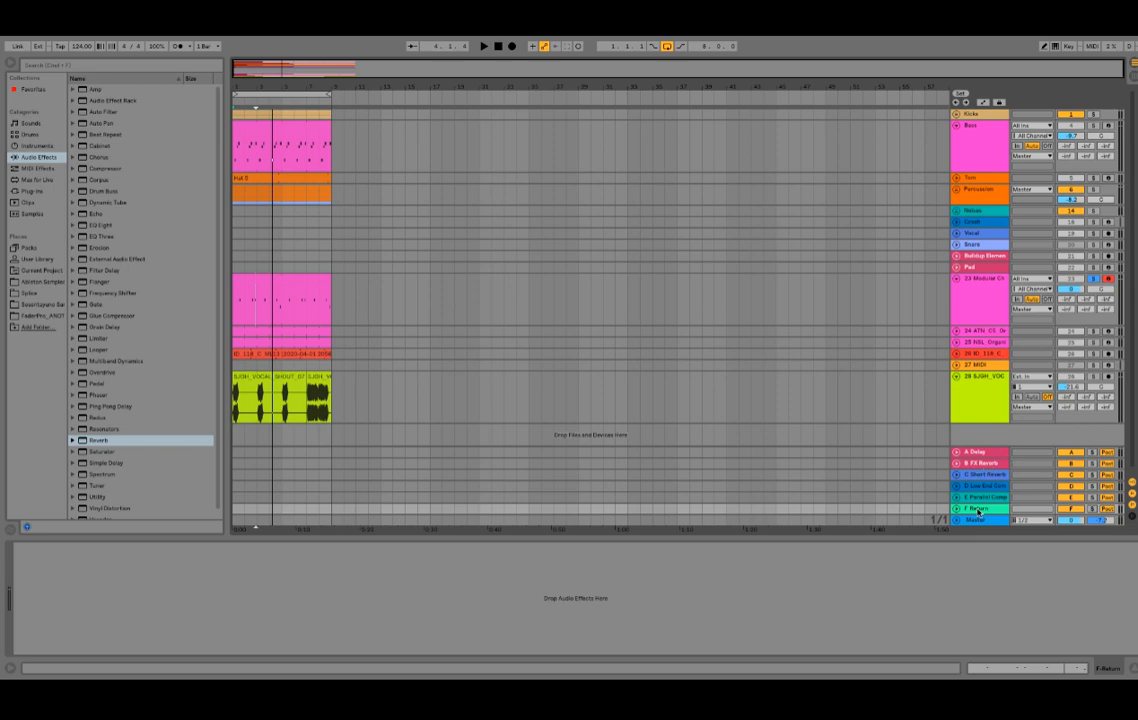
# - Try Looper, Redux and Overdrive on the new F return track, and undo the addition of all three devices
pyautogui.click(978, 510)
pyautogui.doubleClick(105, 349)
pyautogui.click(120, 416)
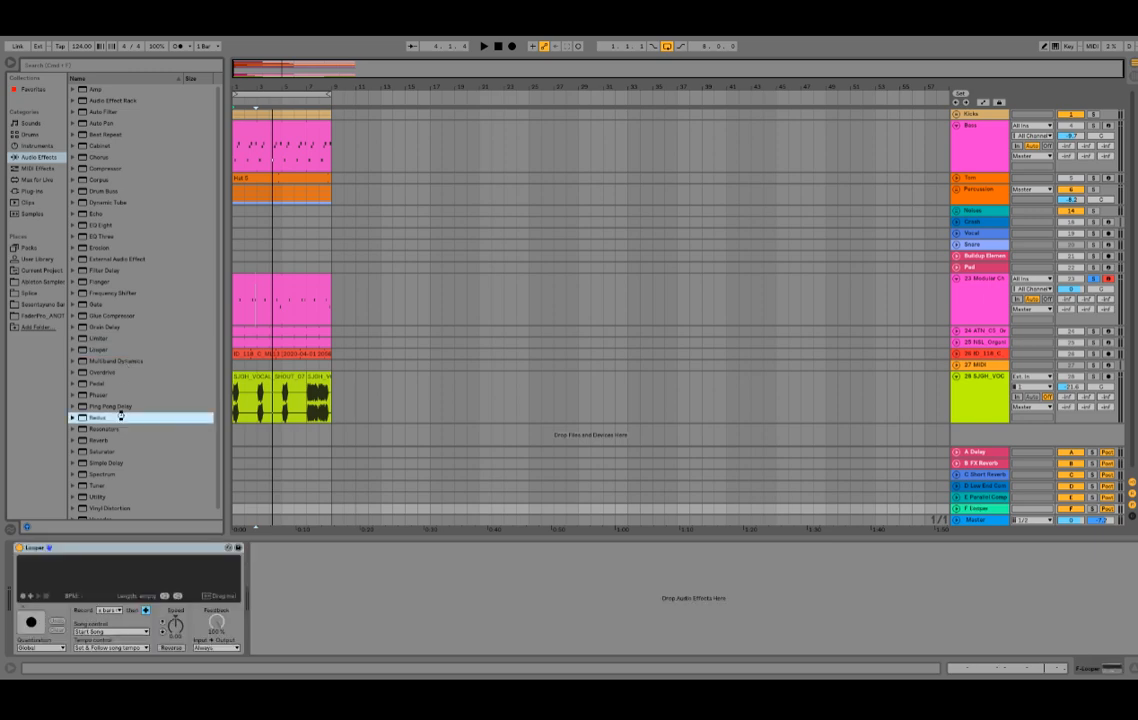
pyautogui.doubleClick(105, 372)
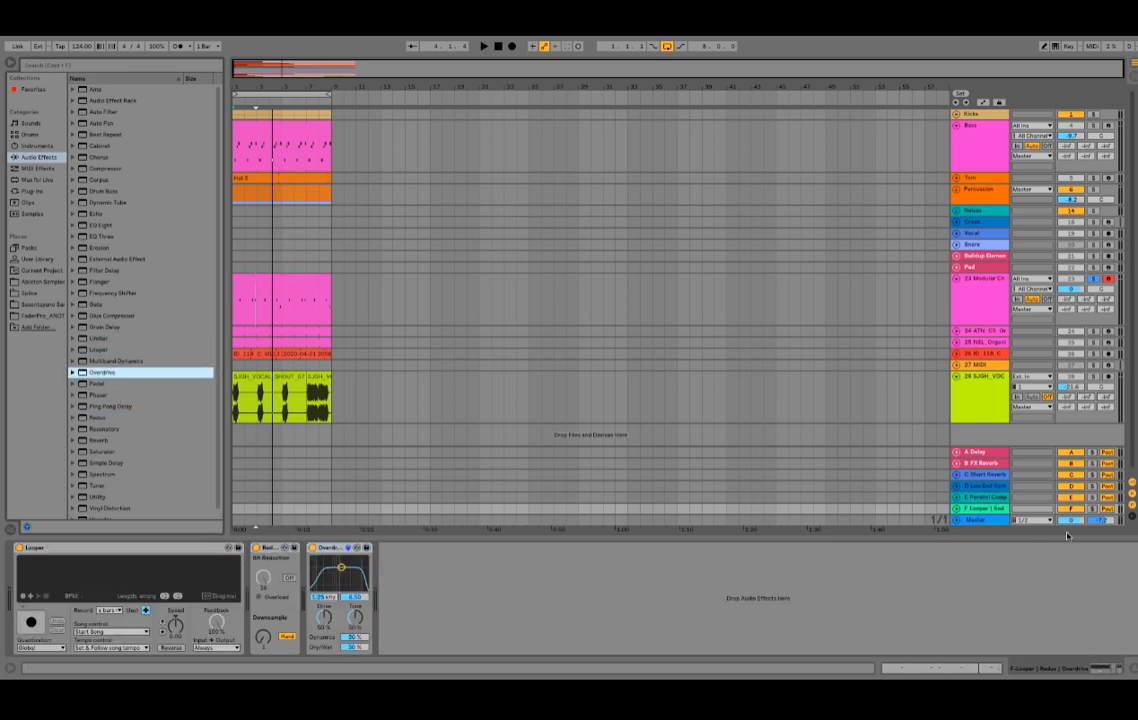
pyautogui.press('super+z')
pyautogui.press('super+z')
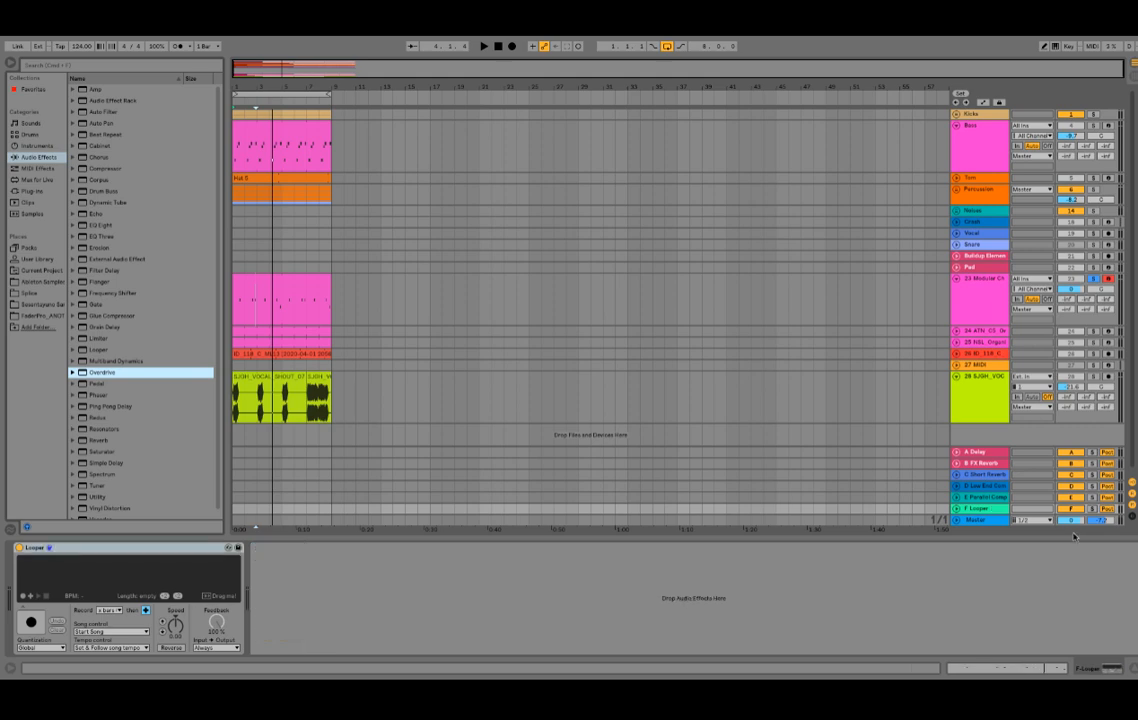
pyautogui.press('super+z')
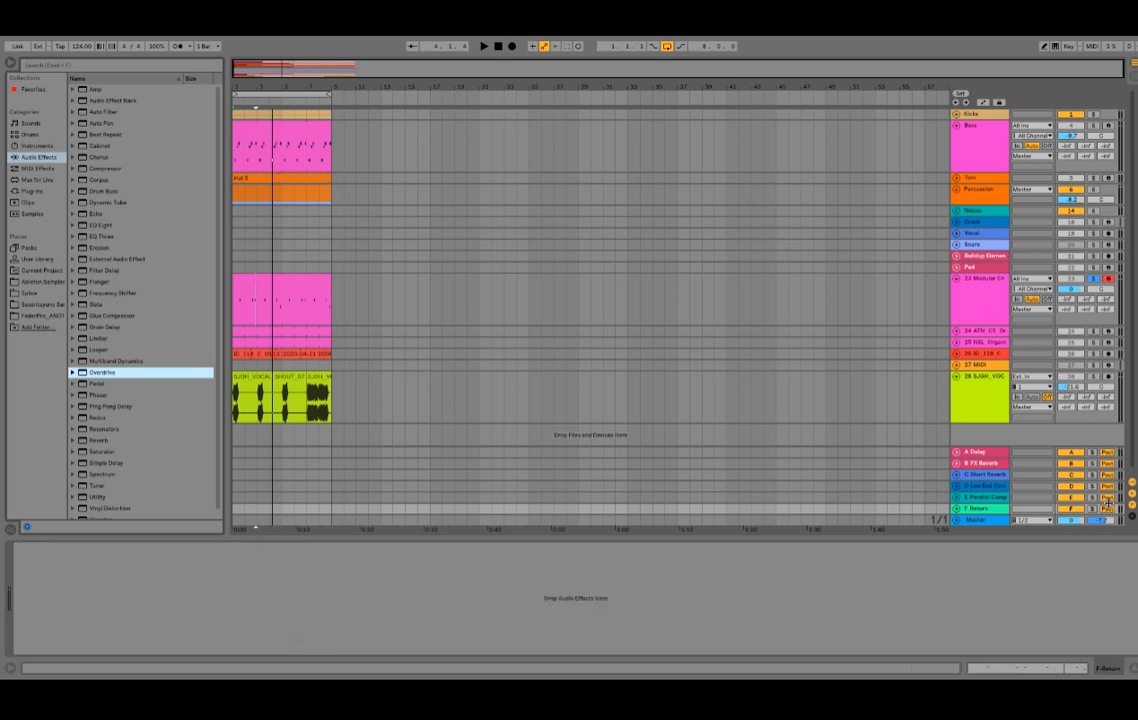
# - Select the Modular Ch track, listen to the soloed organ with its current Reverb, and stop playback
pyautogui.click(982, 307)
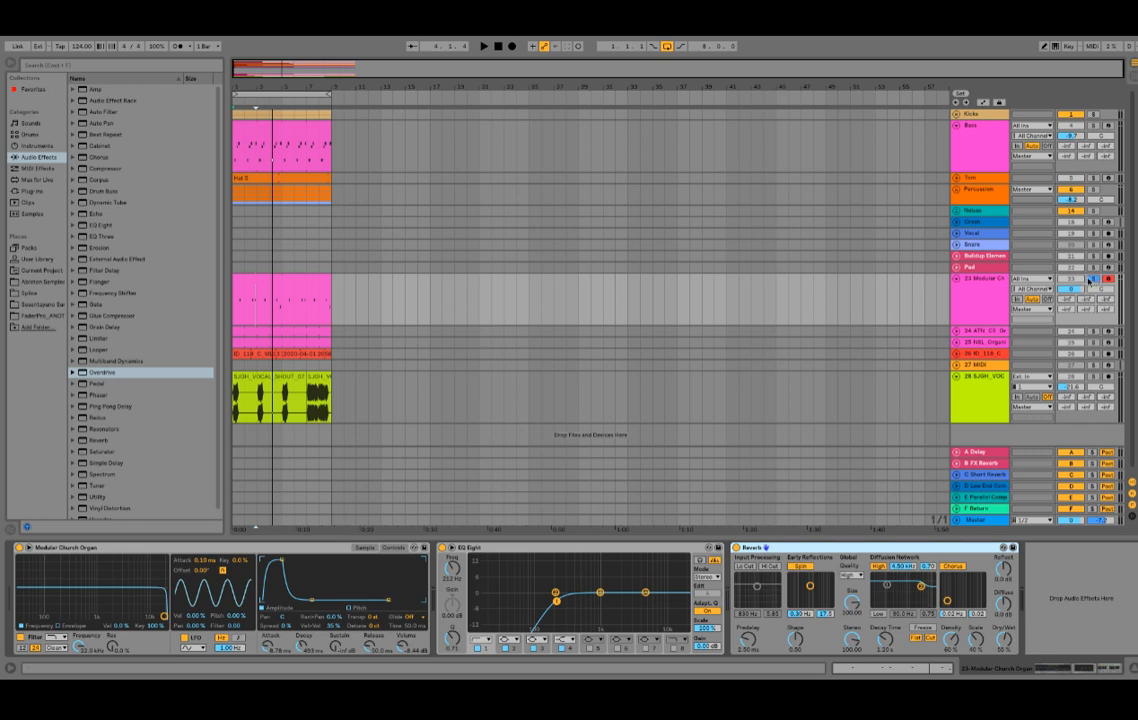
pyautogui.press('space')
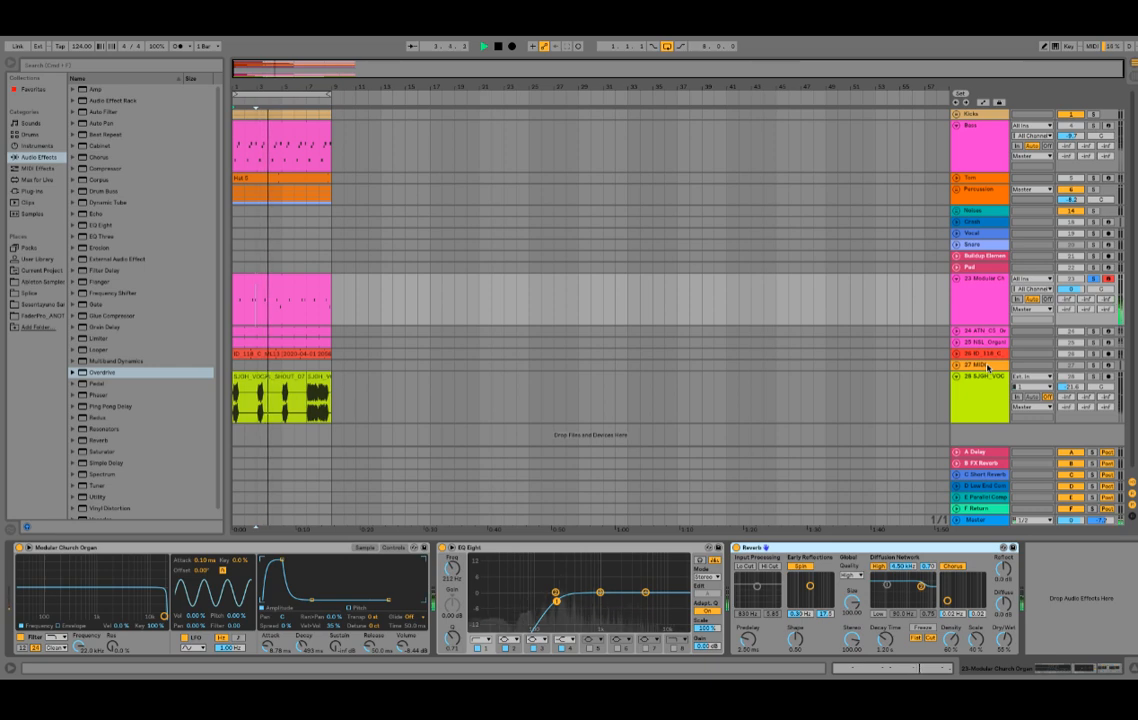
pyautogui.press('space')
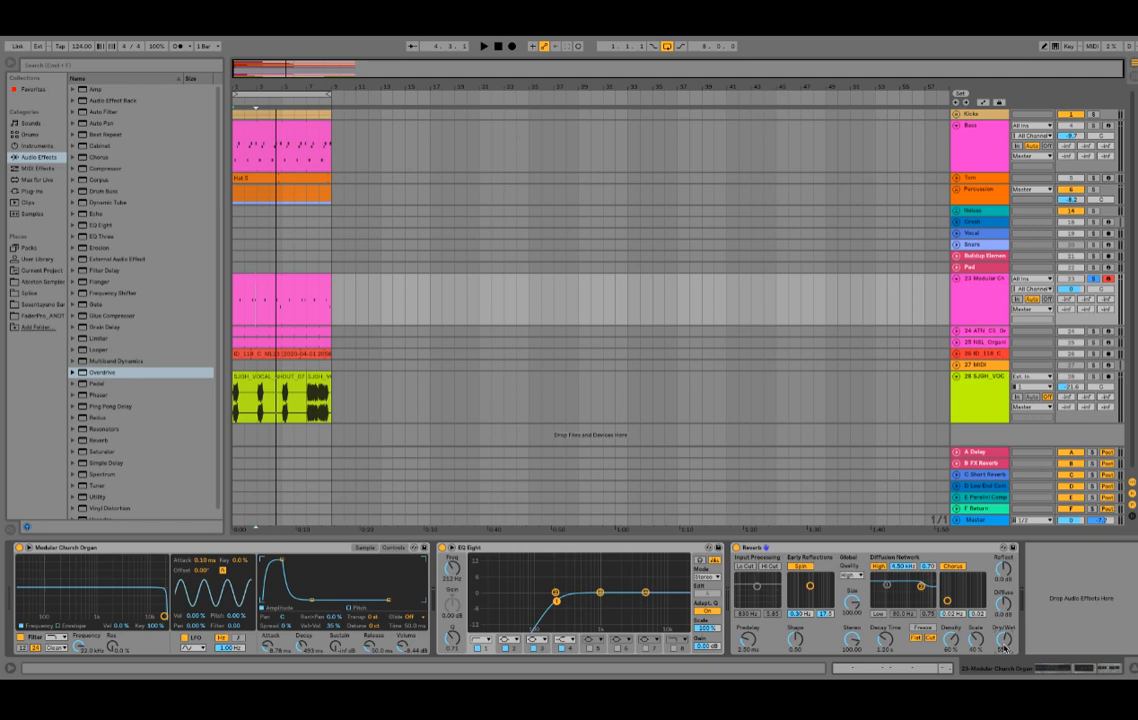
# - Unfold the A Delay return, raise the Modular Ch track's Delay send to 0 dB during playback, and reduce it to a subtler level
pyautogui.click(959, 453)
pyautogui.press('space')
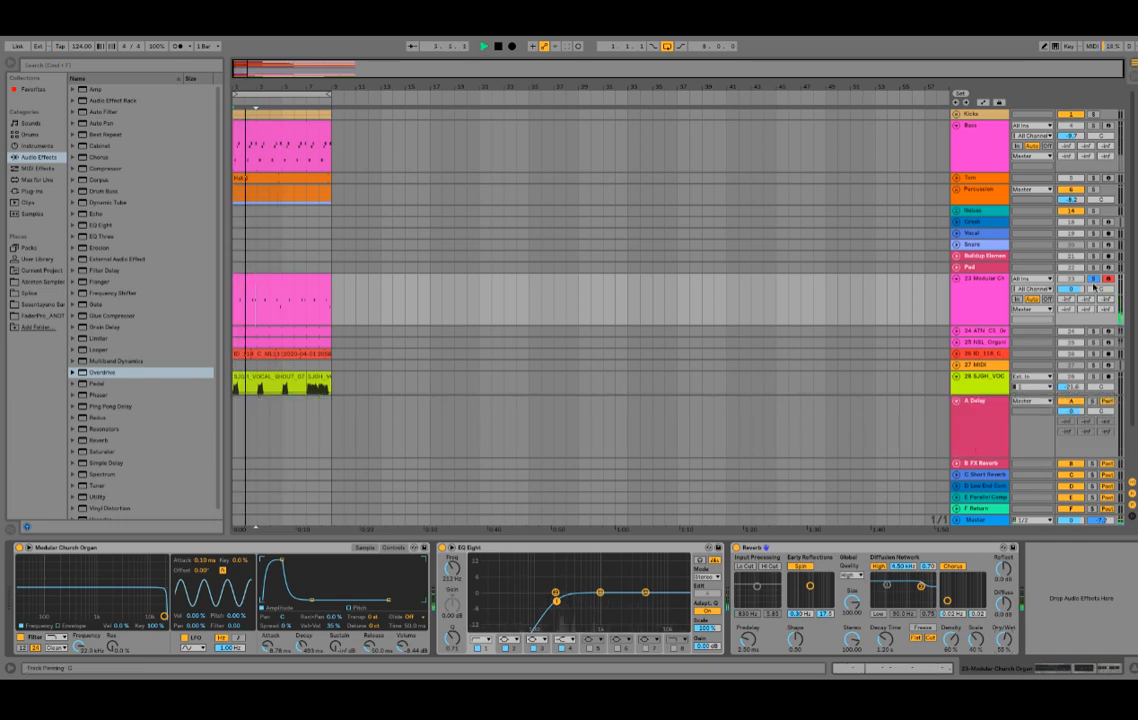
pyautogui.click(996, 432)
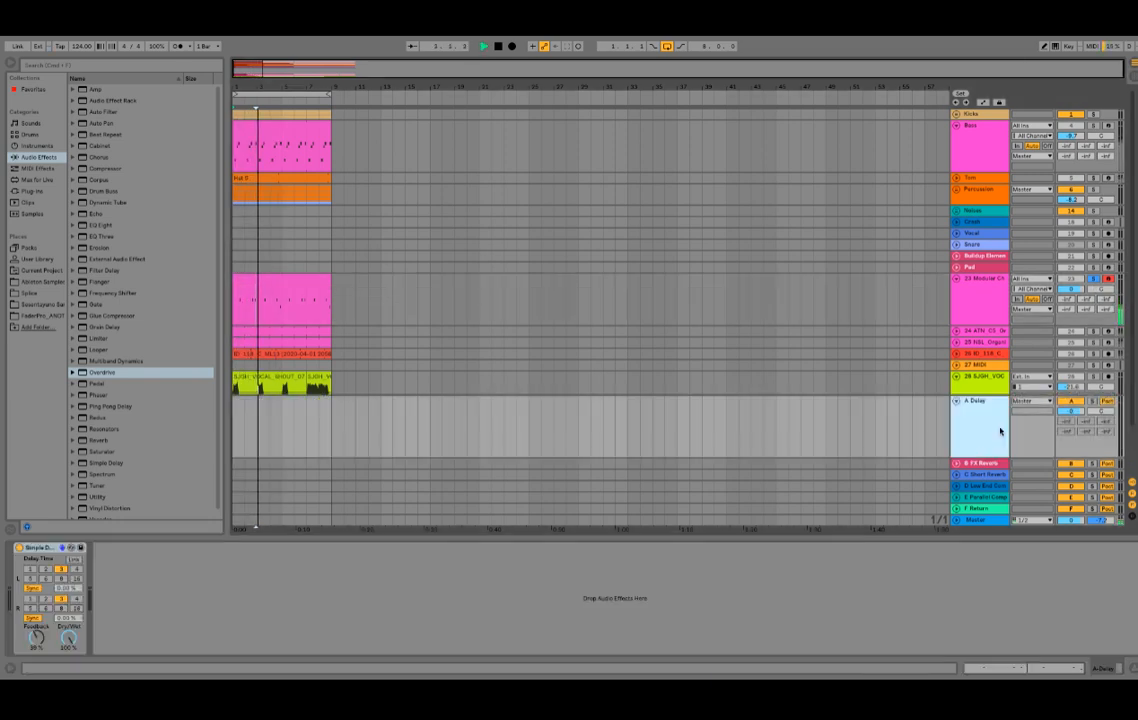
pyautogui.moveTo(1066, 300); pyautogui.dragTo(1066, 282)
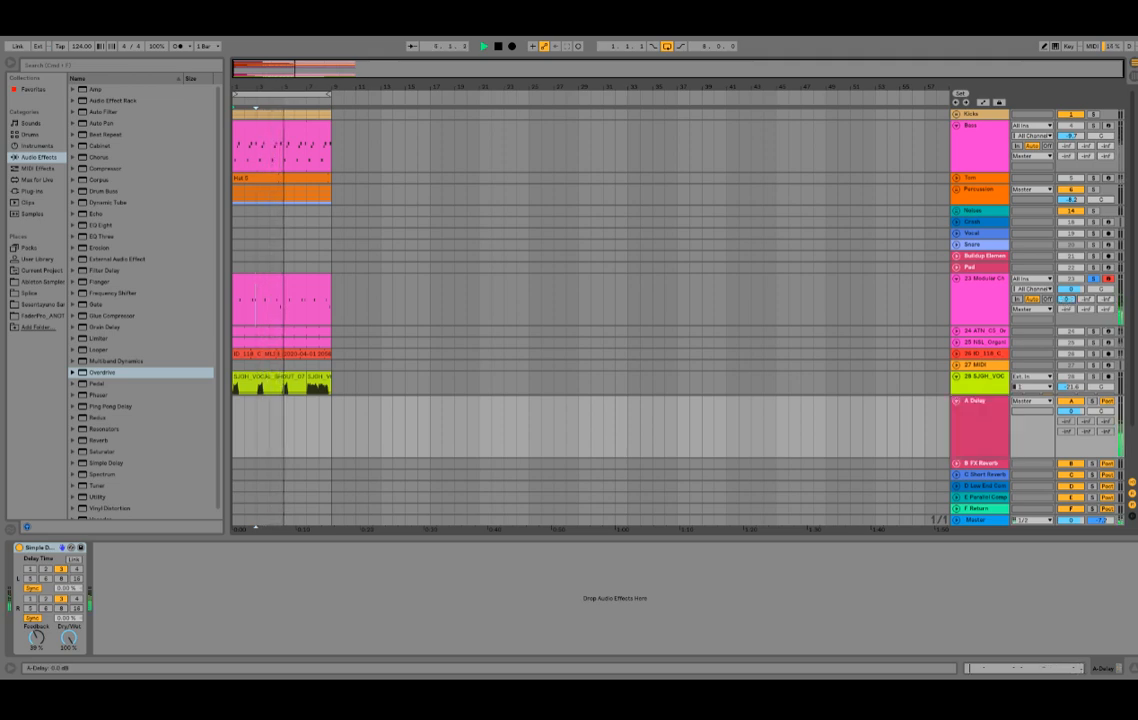
pyautogui.moveTo(1066, 300); pyautogui.dragTo(1066, 305)
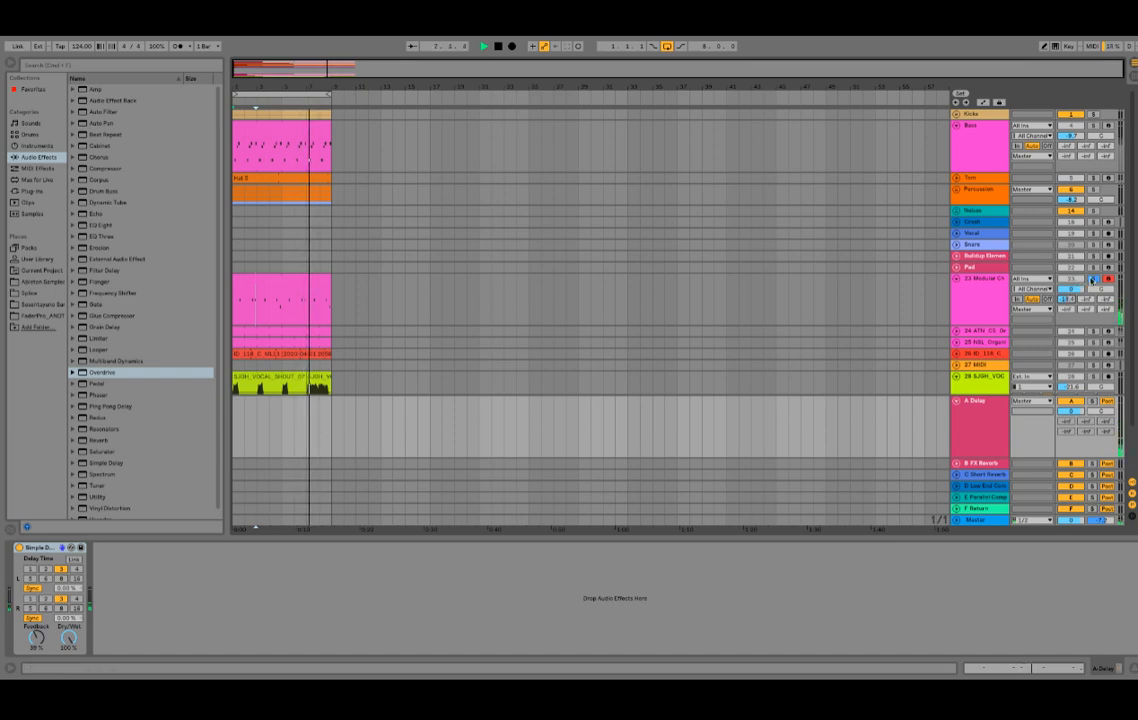
# - Lengthen the decay time of the Modular Ch track's Reverb while listening to the loop
pyautogui.click(984, 298)
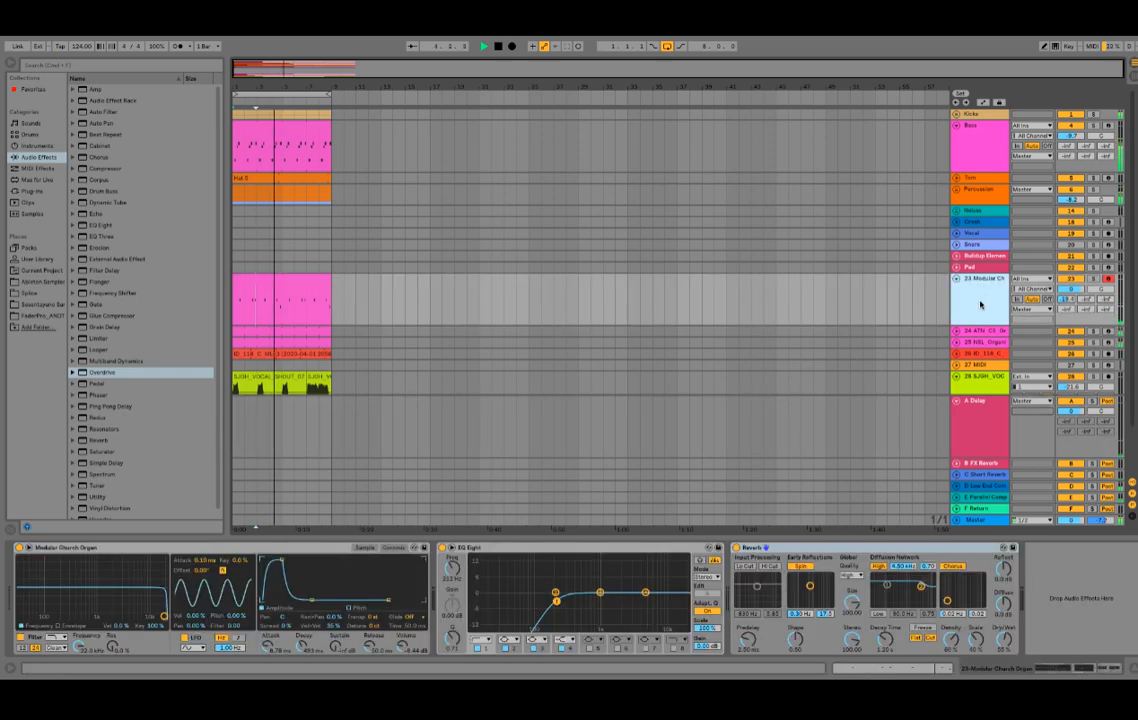
pyautogui.press('space')
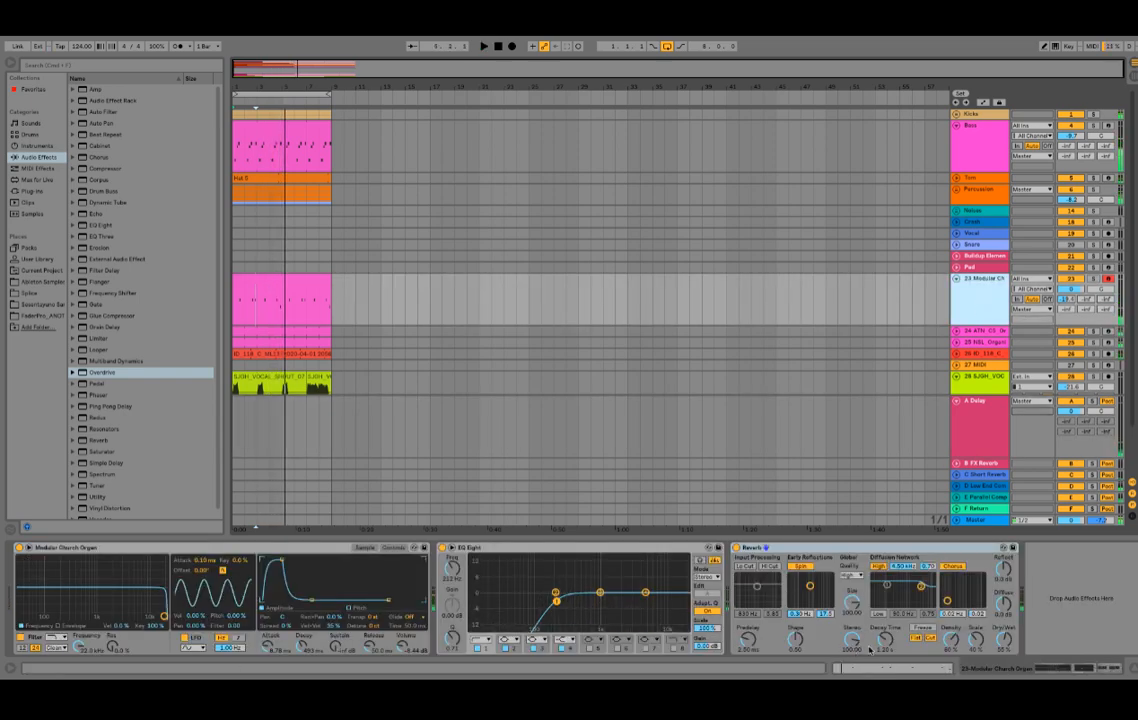
pyautogui.click(887, 643)
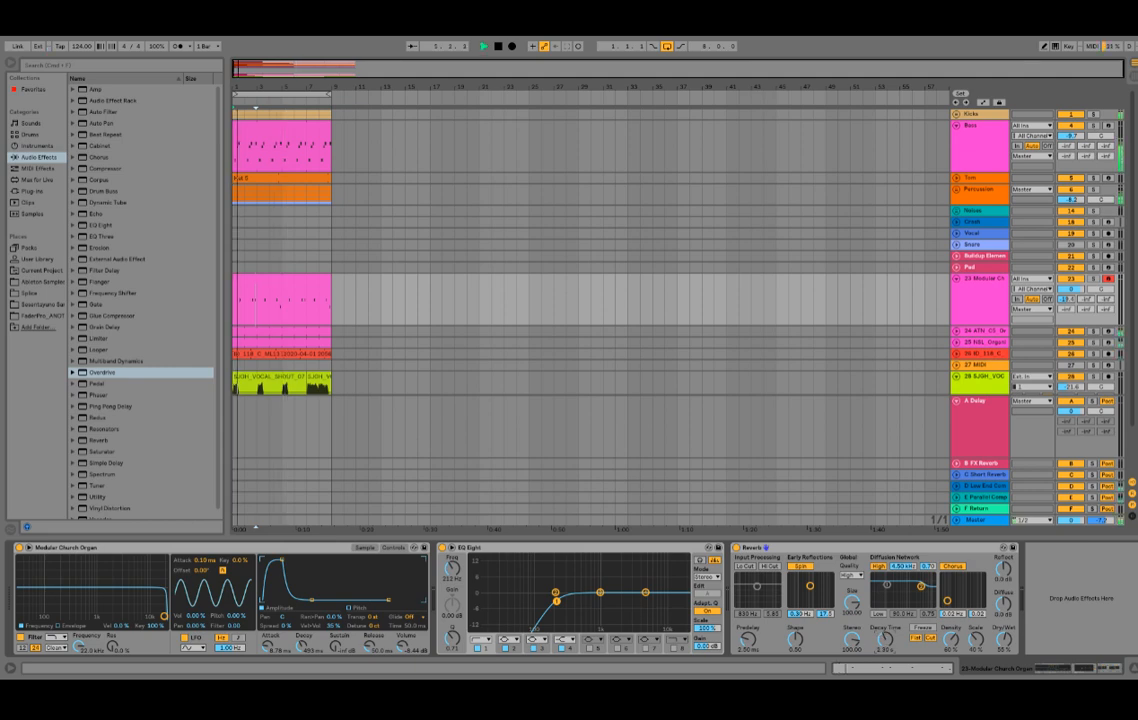
pyautogui.moveTo(886, 640); pyautogui.dragTo(886, 615)
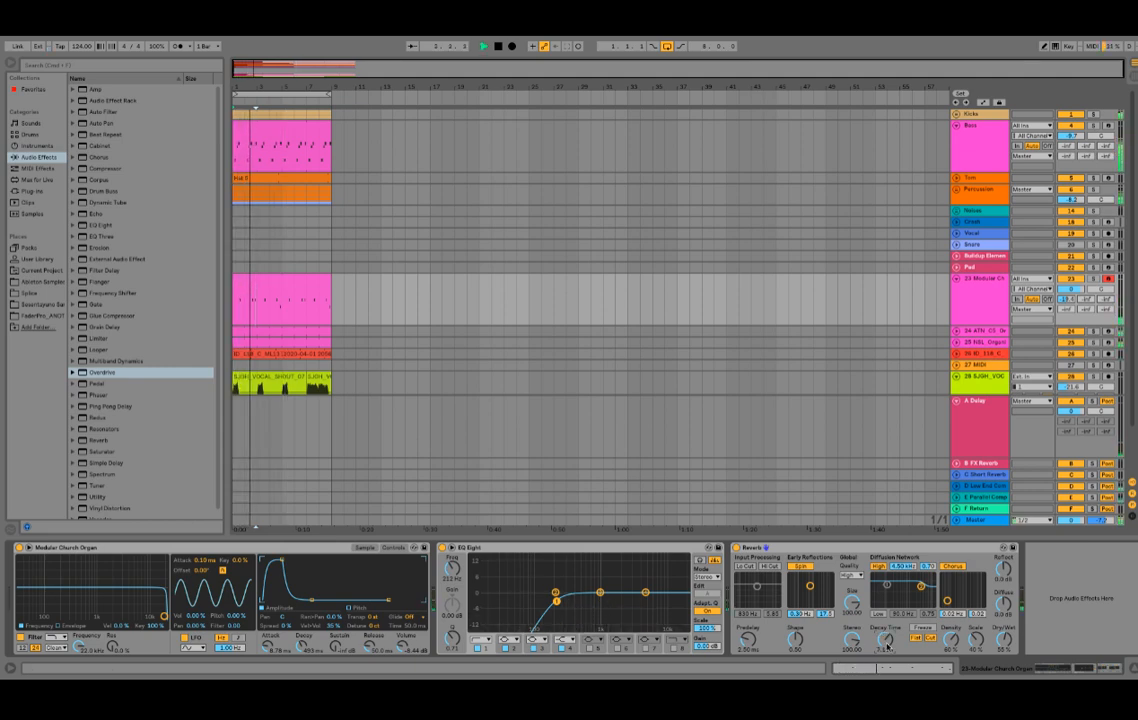
# - Copy the EQ Eight and Reverb from the Modular Ch track onto the ATN_C5 organ track, and solo the ATN_C5 track
pyautogui.click(990, 338)
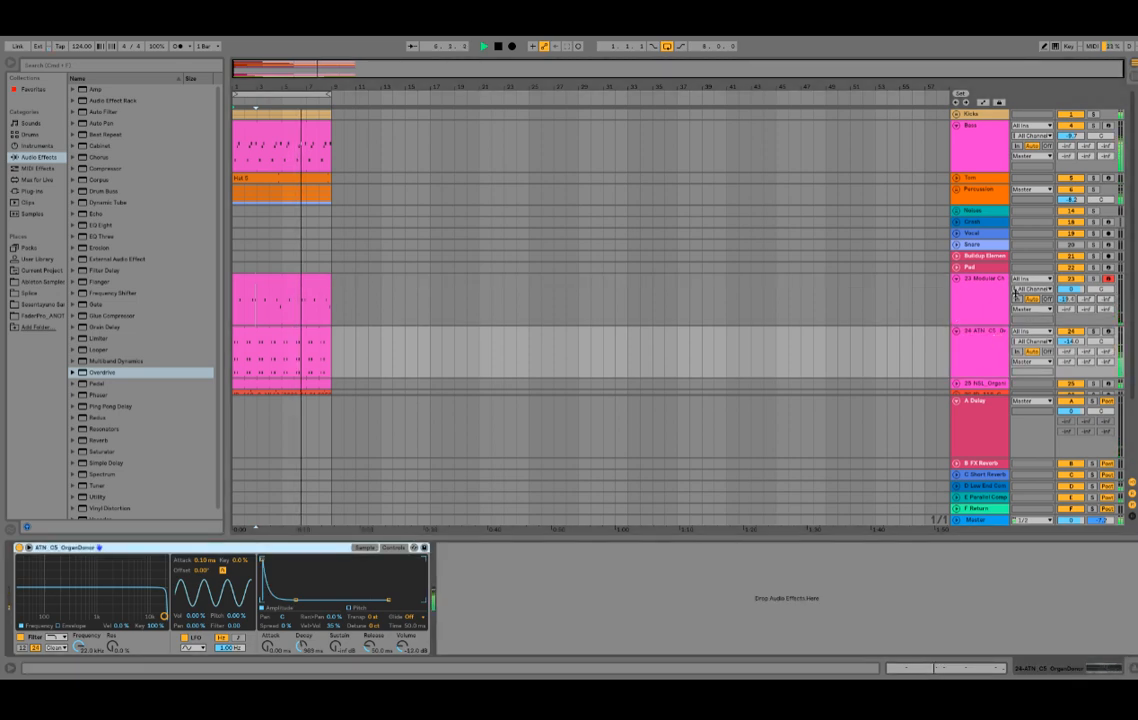
pyautogui.click(1015, 292)
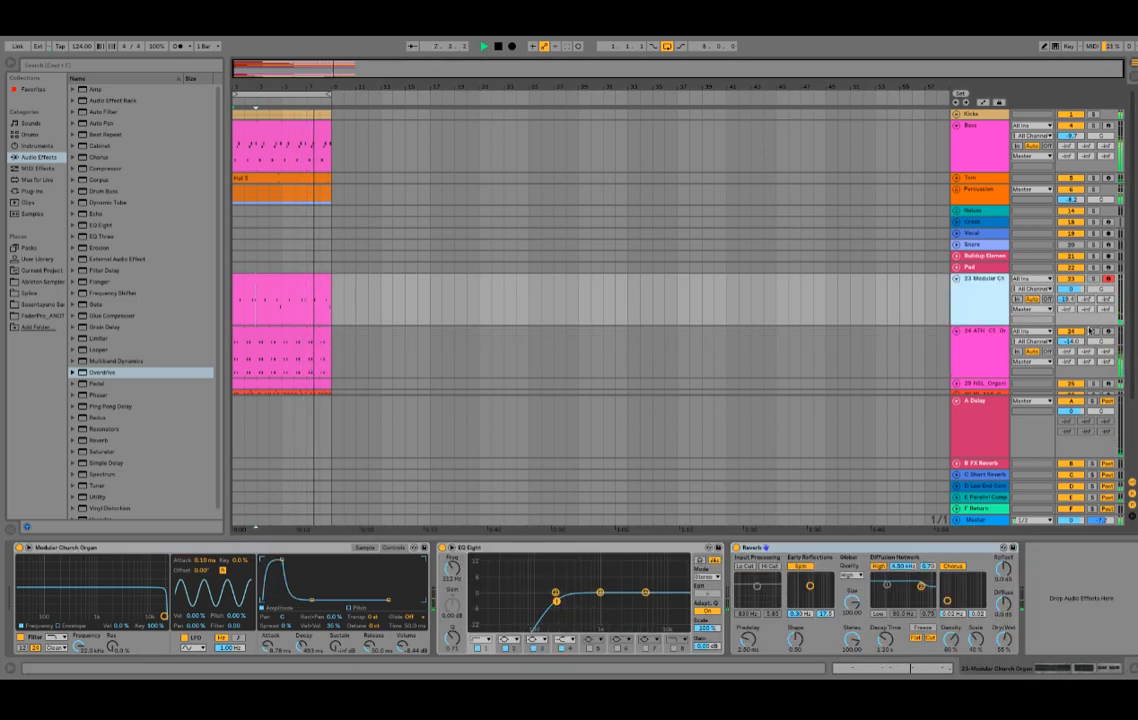
pyautogui.click(844, 552)
pyautogui.hotkey('shift', 'Left')
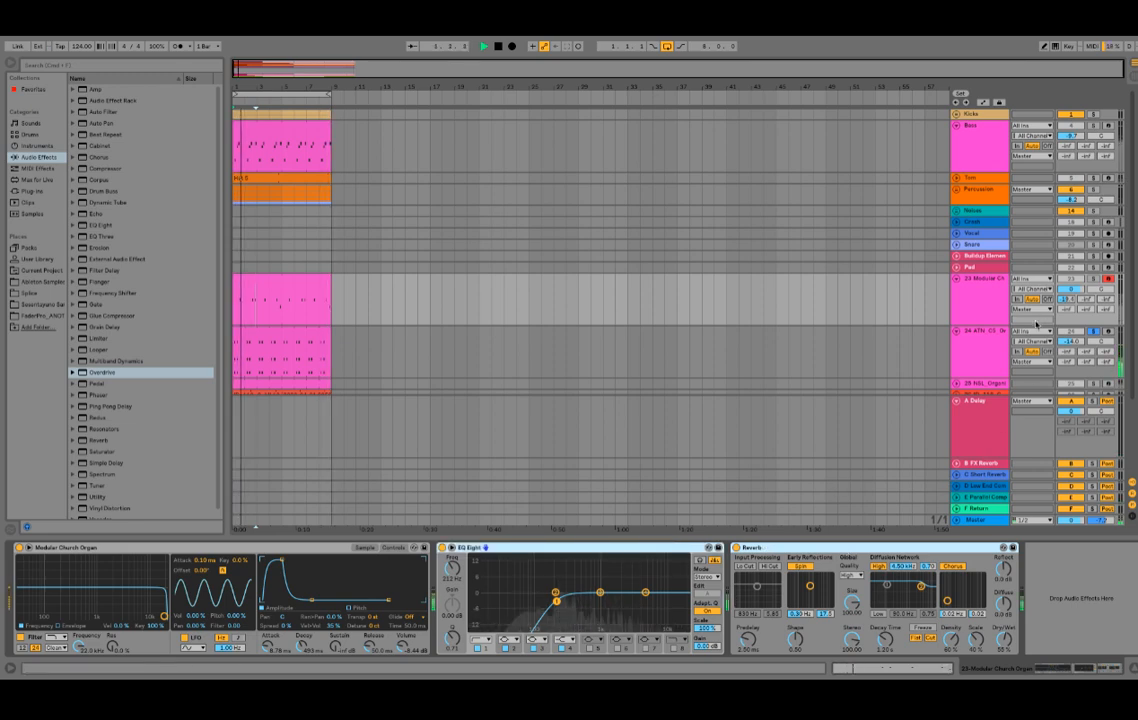
pyautogui.click(975, 357)
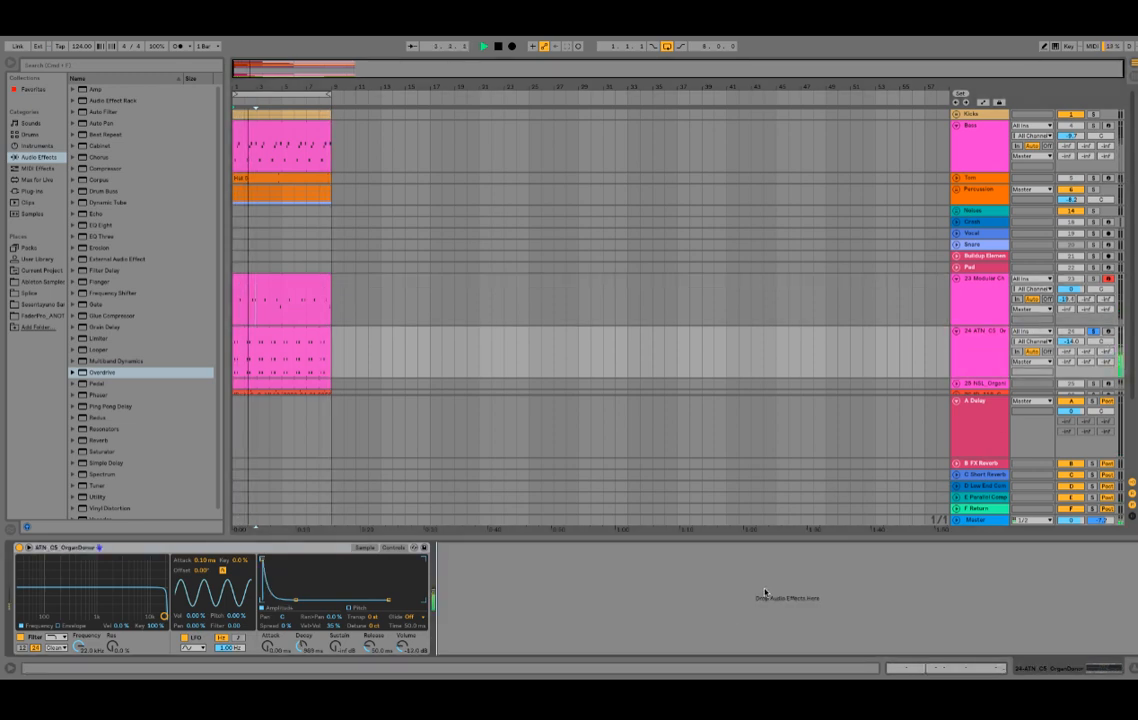
pyautogui.hotkey('ctrl', 'v')
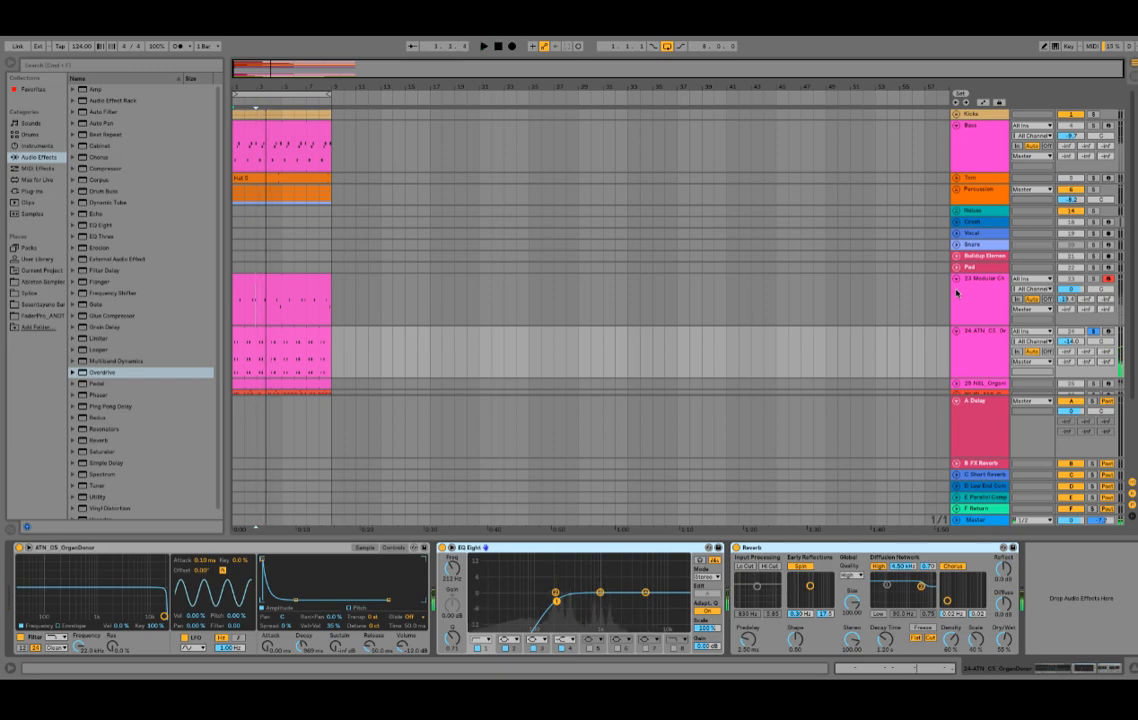
pyautogui.click(979, 296)
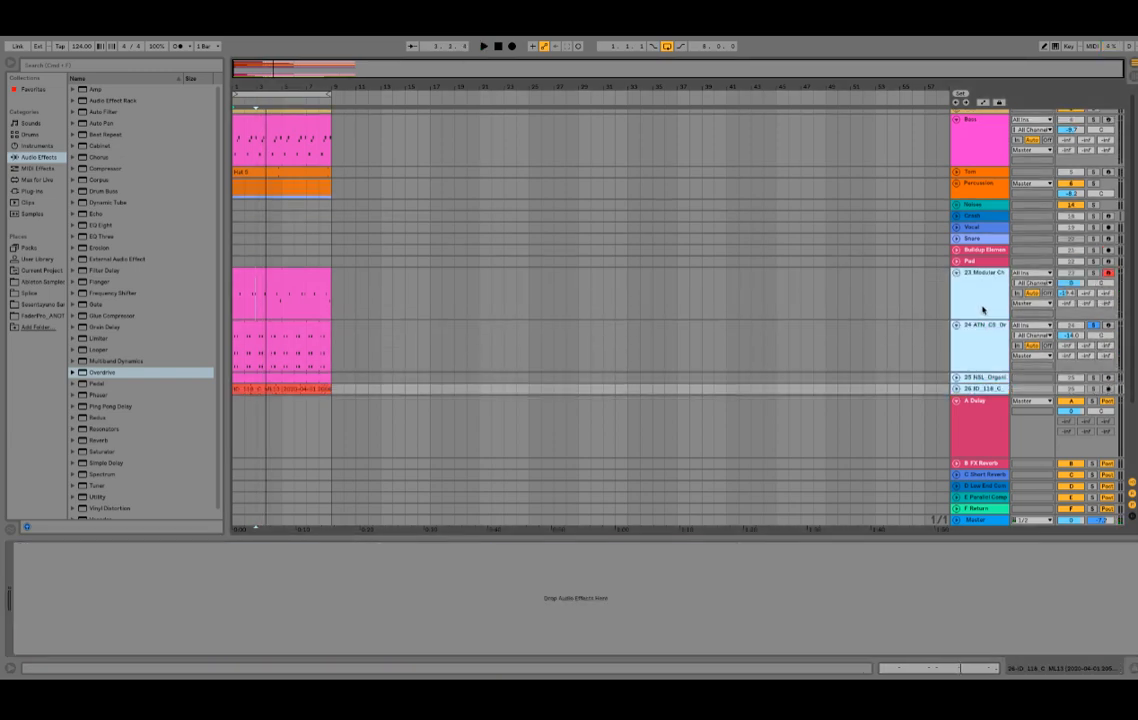
pyautogui.click(968, 340)
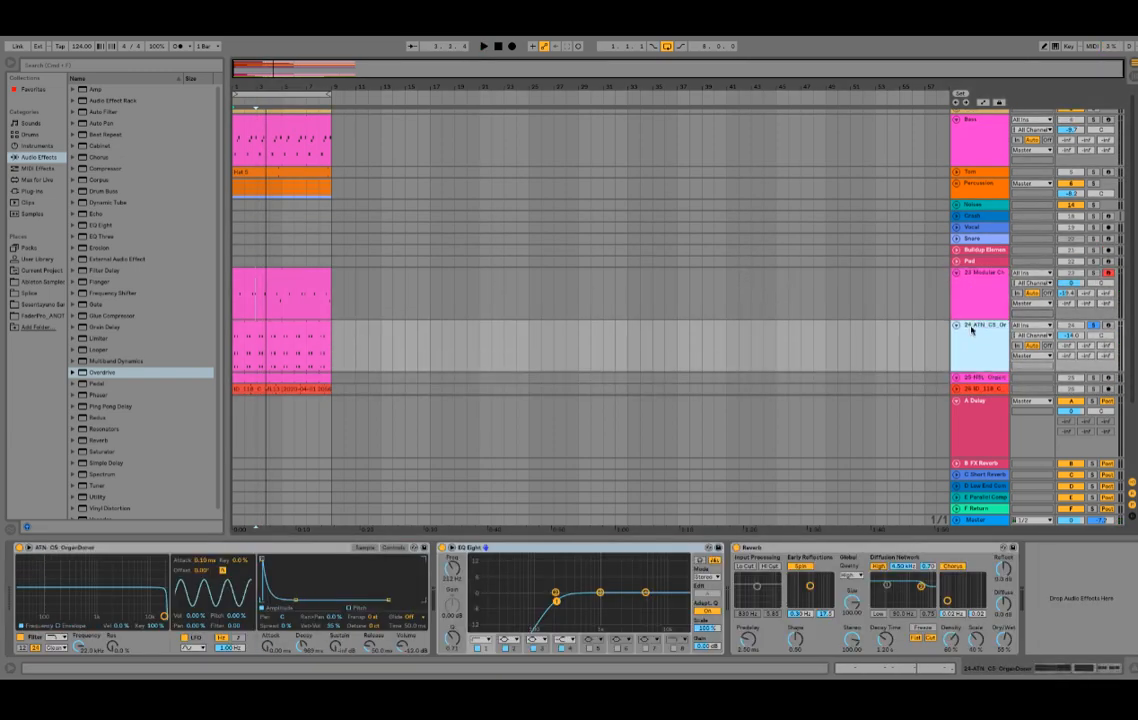
# - Try reshaping the pasted Reverb's diffusion network with its Low filter during playback, and delete that Reverb from the ATN_C5 track
pyautogui.press('space')
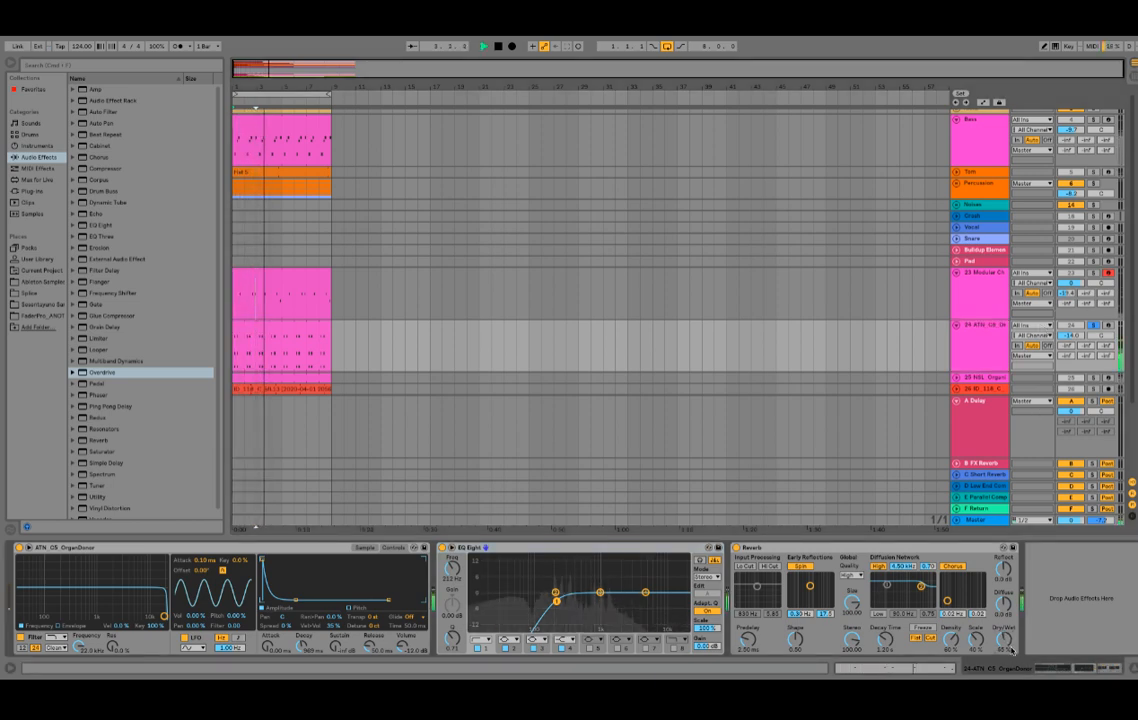
pyautogui.click(876, 614)
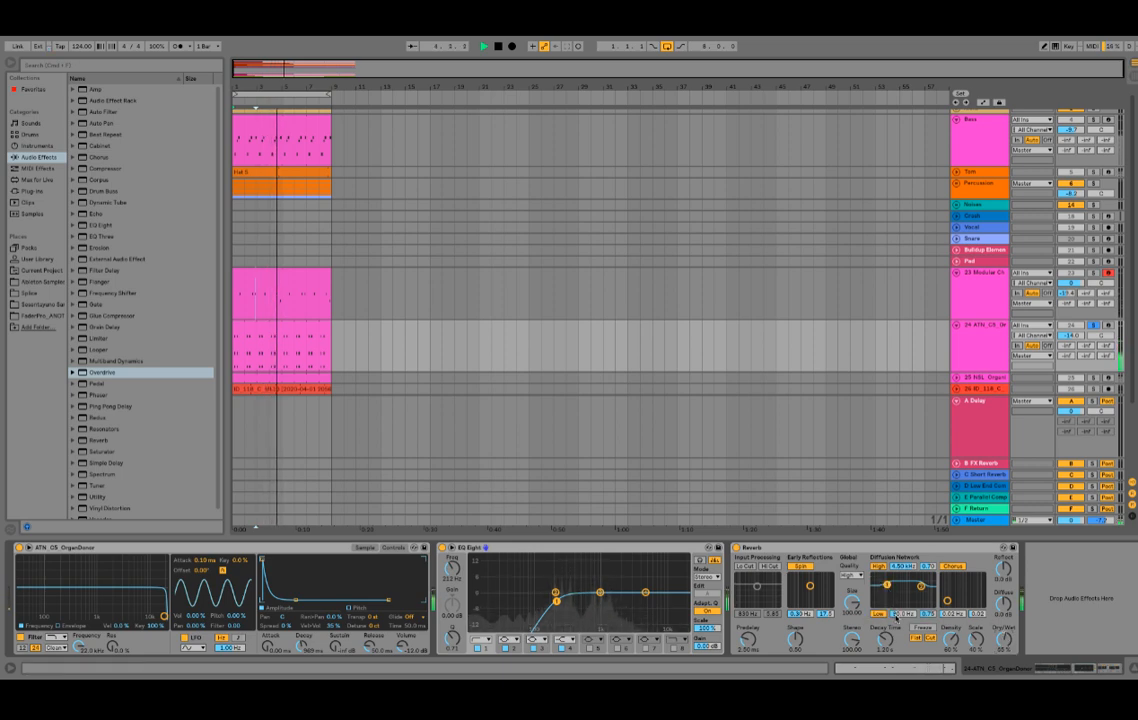
pyautogui.moveTo(887, 585); pyautogui.dragTo(911, 604)
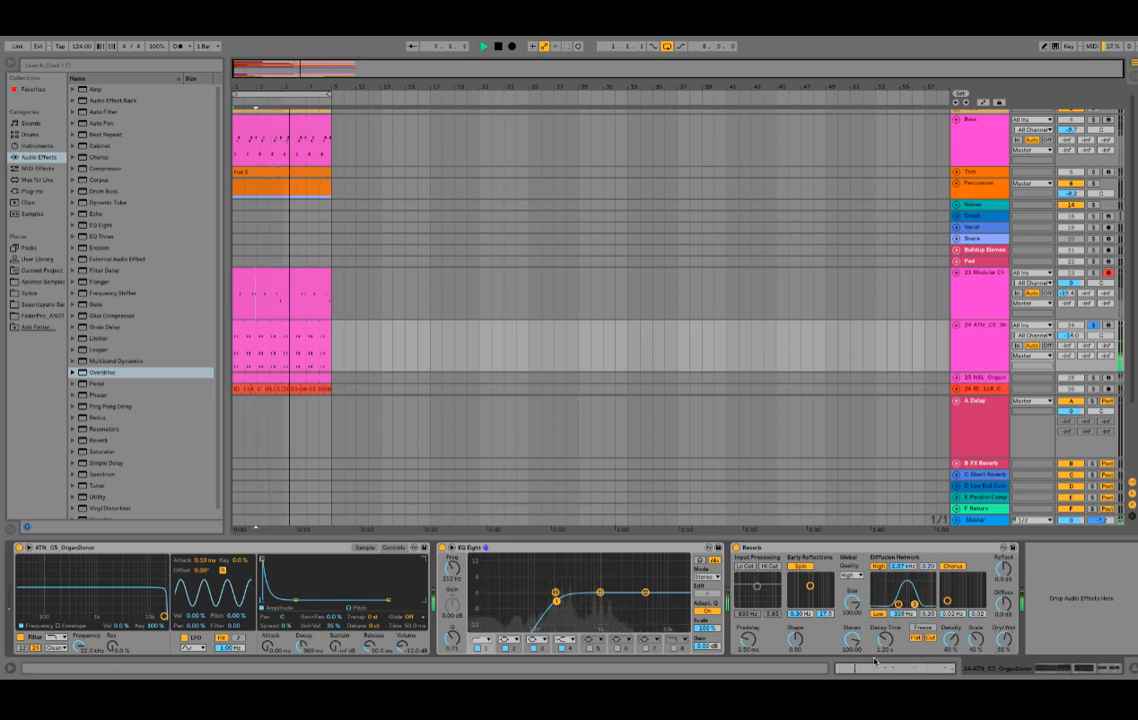
pyautogui.click(884, 548)
pyautogui.press('Delete')
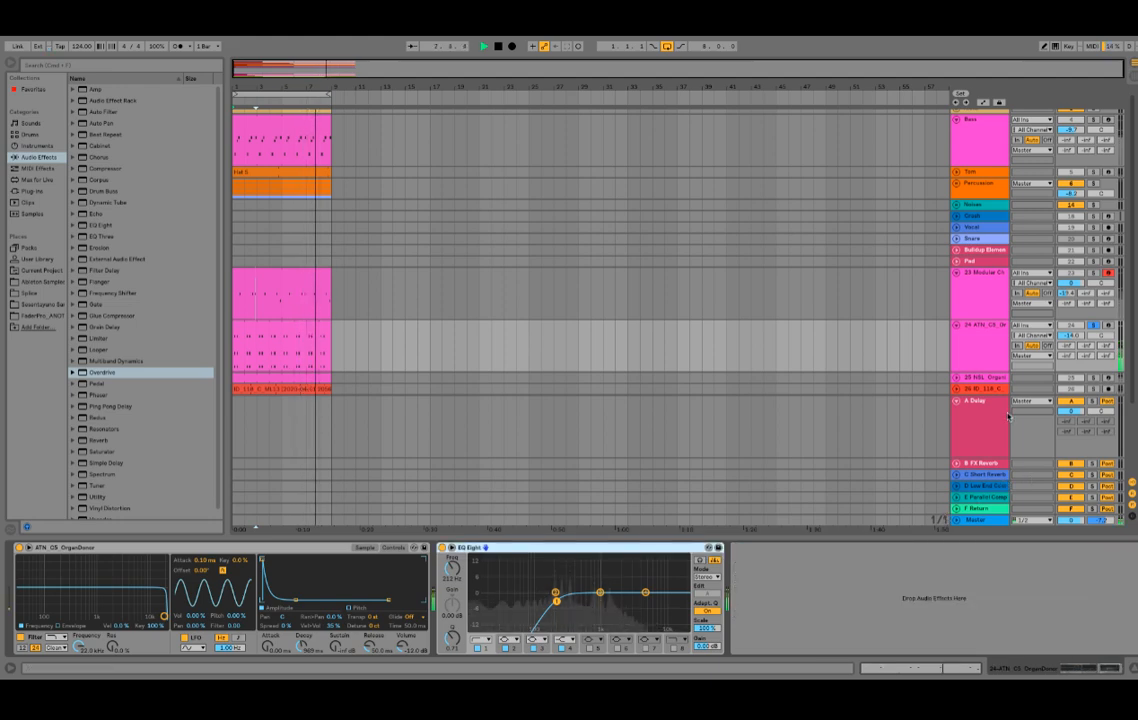
# - Inspect the A Delay and B FX Reverb returns, and try sending the ATN_C5 organ to them while the full loop plays
pyautogui.click(997, 463)
pyautogui.click(995, 438)
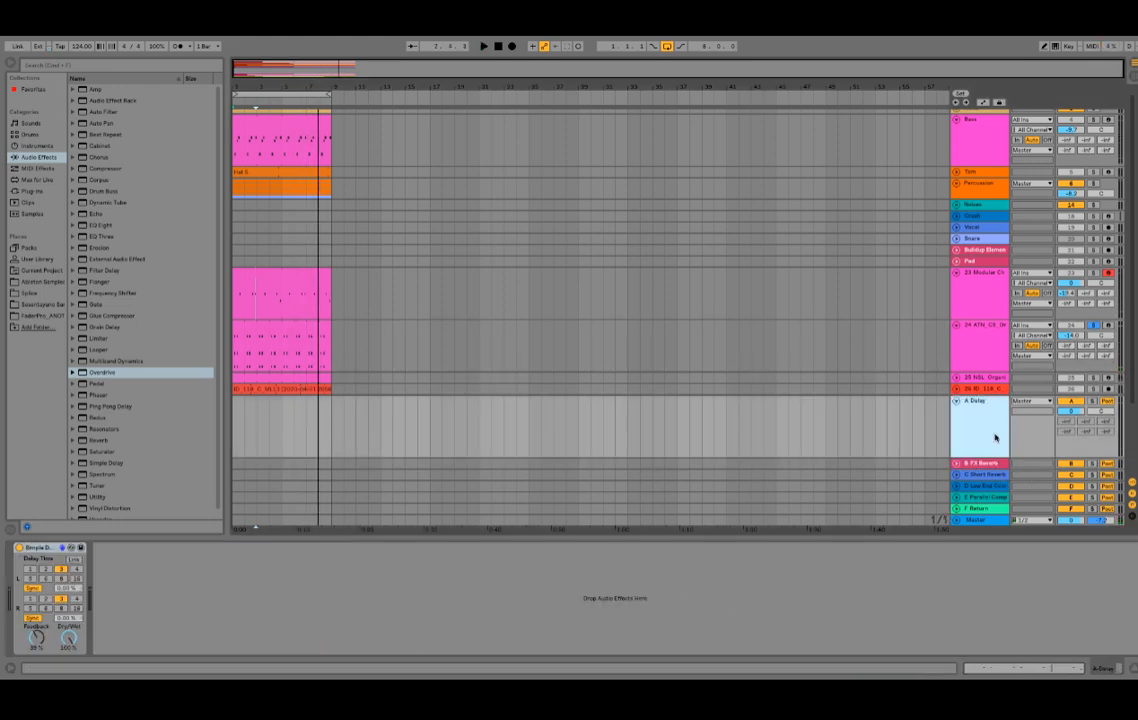
pyautogui.click(970, 463)
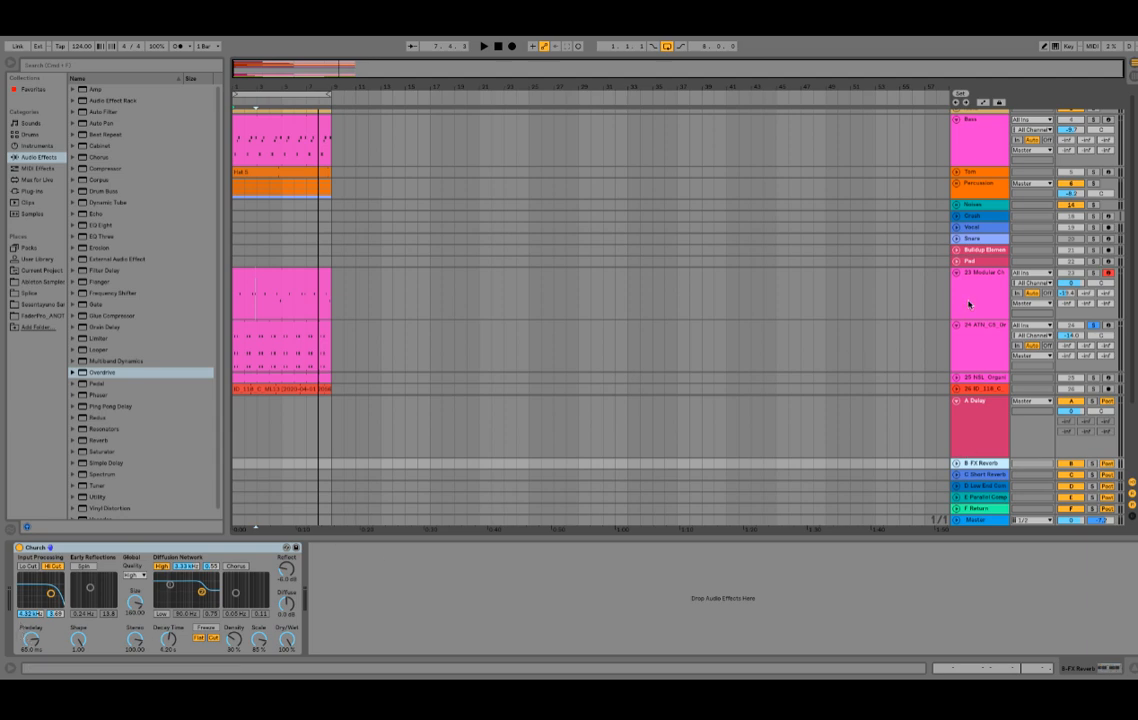
pyautogui.press('space')
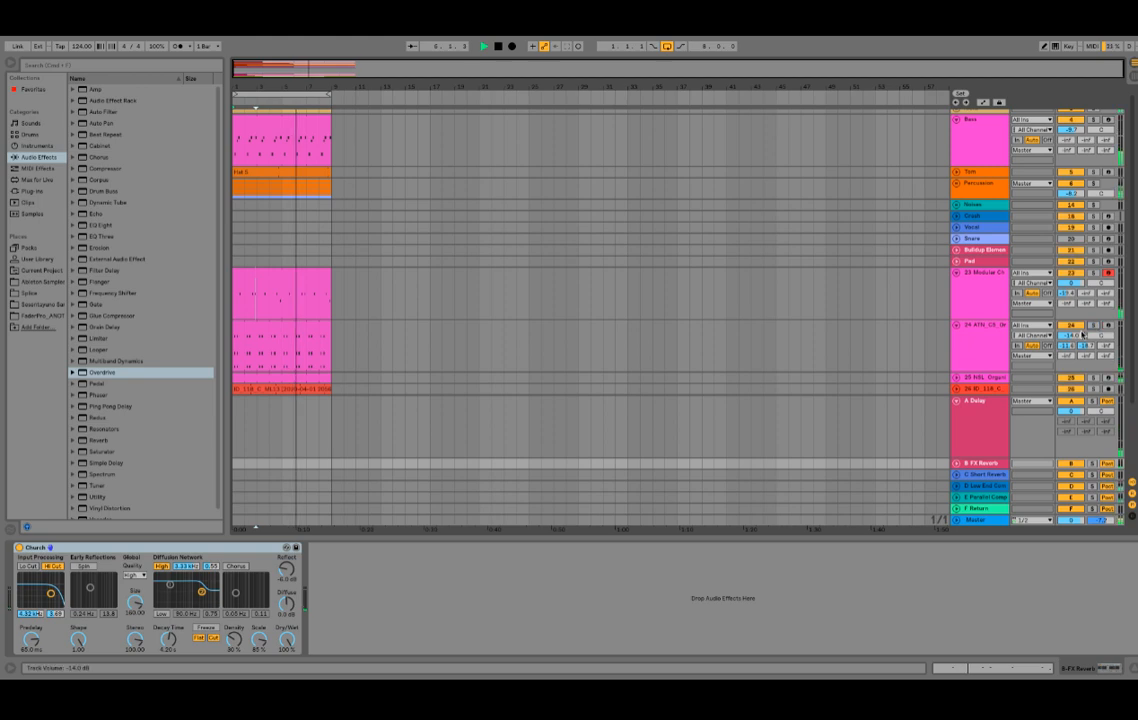
pyautogui.scroll(-3, 978, 357)
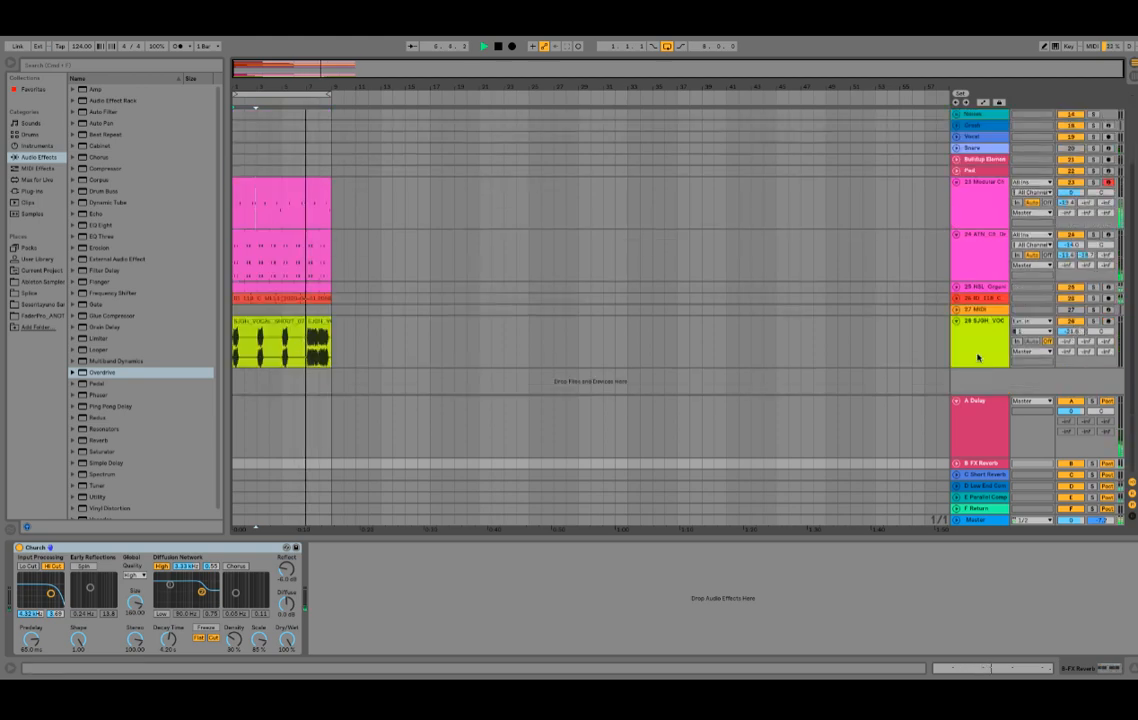
pyautogui.click(1065, 255)
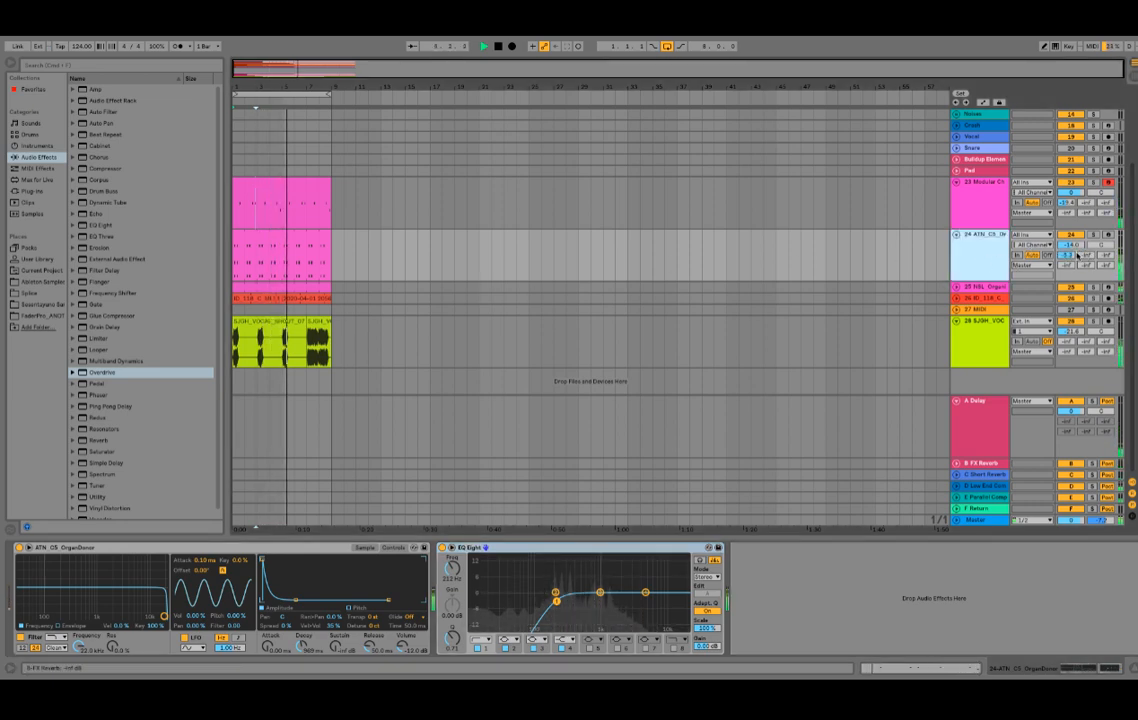
pyautogui.press('space')
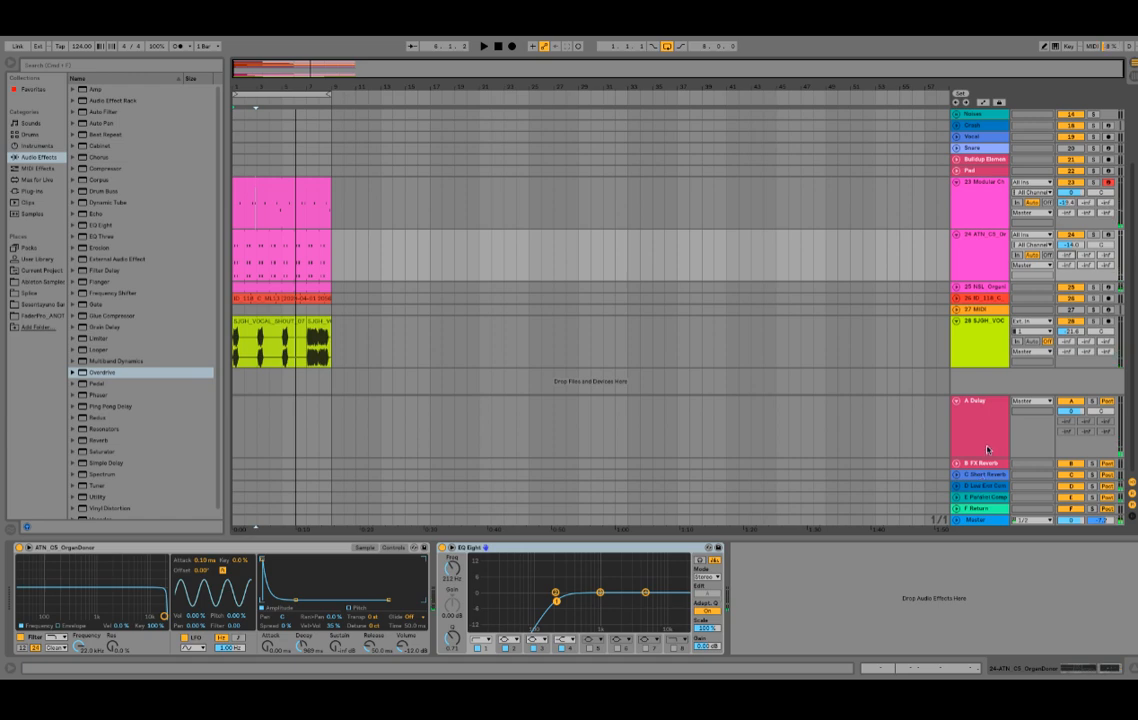
# - Set A Delay's Simple Delay time to 2 left and 4 right, and set the ATN_C5 track's Delay send to -12 dB
pyautogui.click(987, 450)
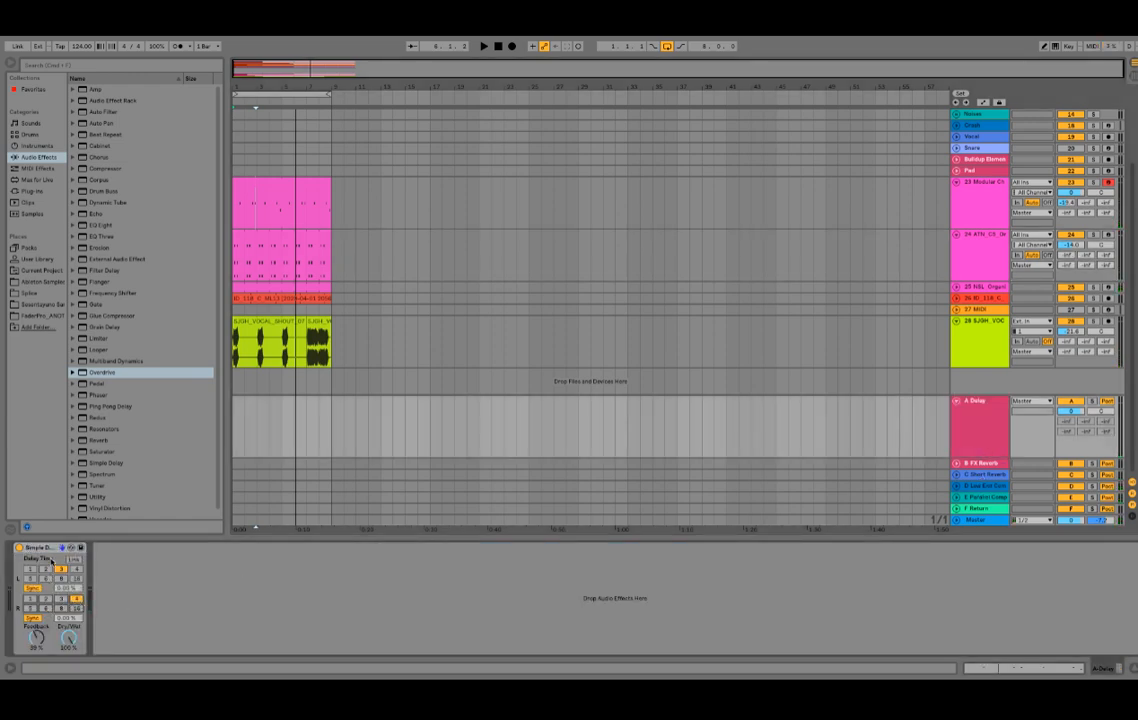
pyautogui.press('space')
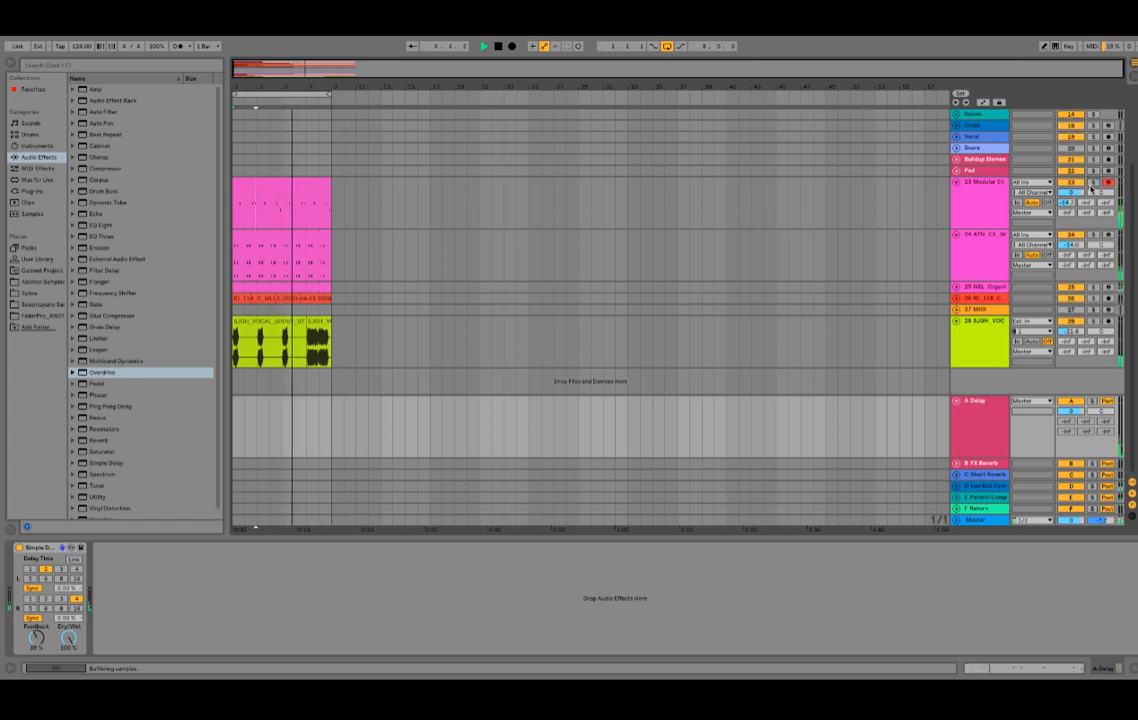
pyautogui.moveTo(1039, 254); pyautogui.dragTo(1039, 244)
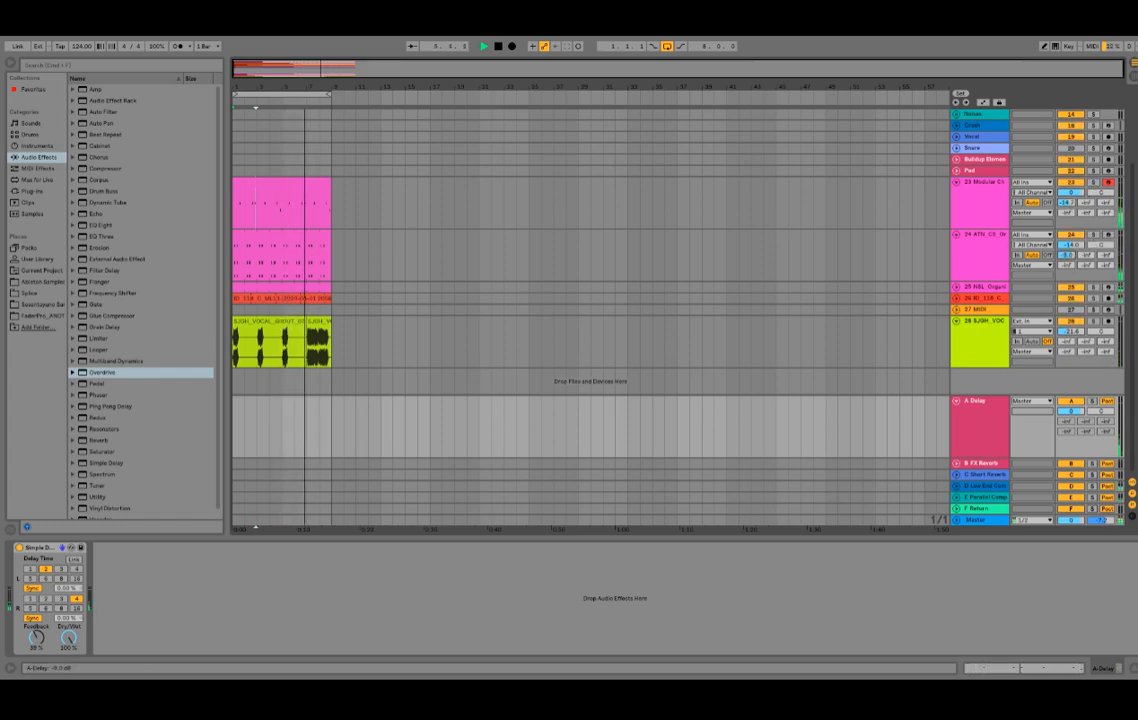
# - Copy the Reverb from the Modular Ch track onto the ATN_C5 organ track after its EQ Eight
pyautogui.click(978, 205)
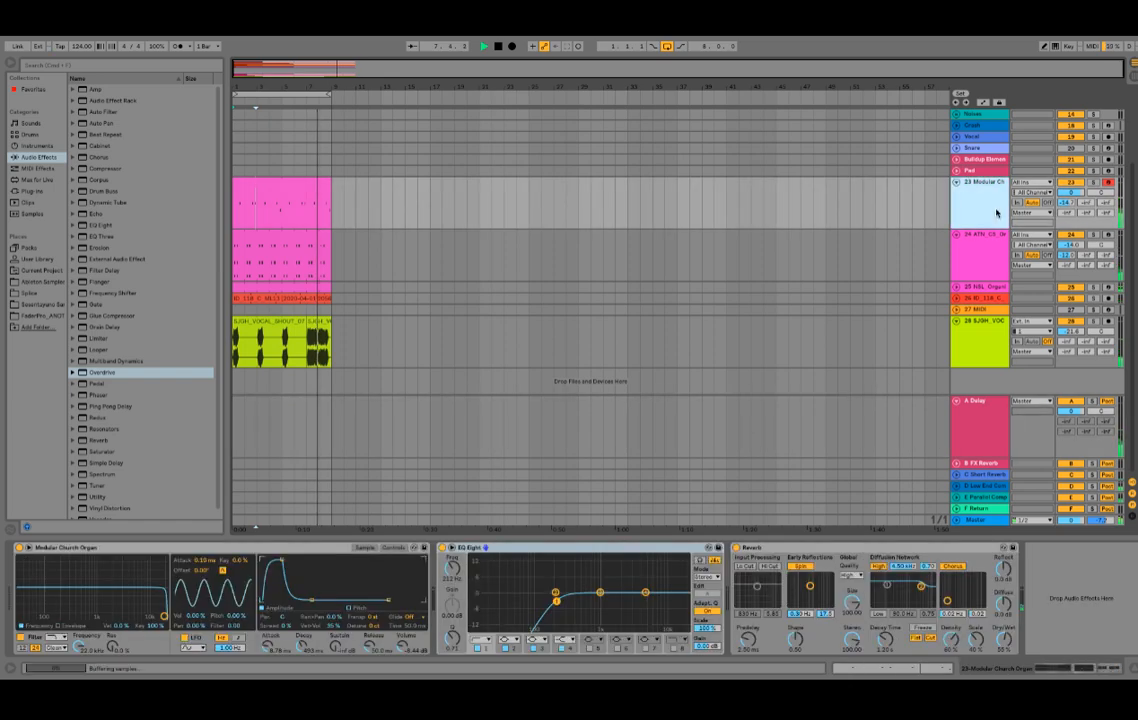
pyautogui.click(806, 547)
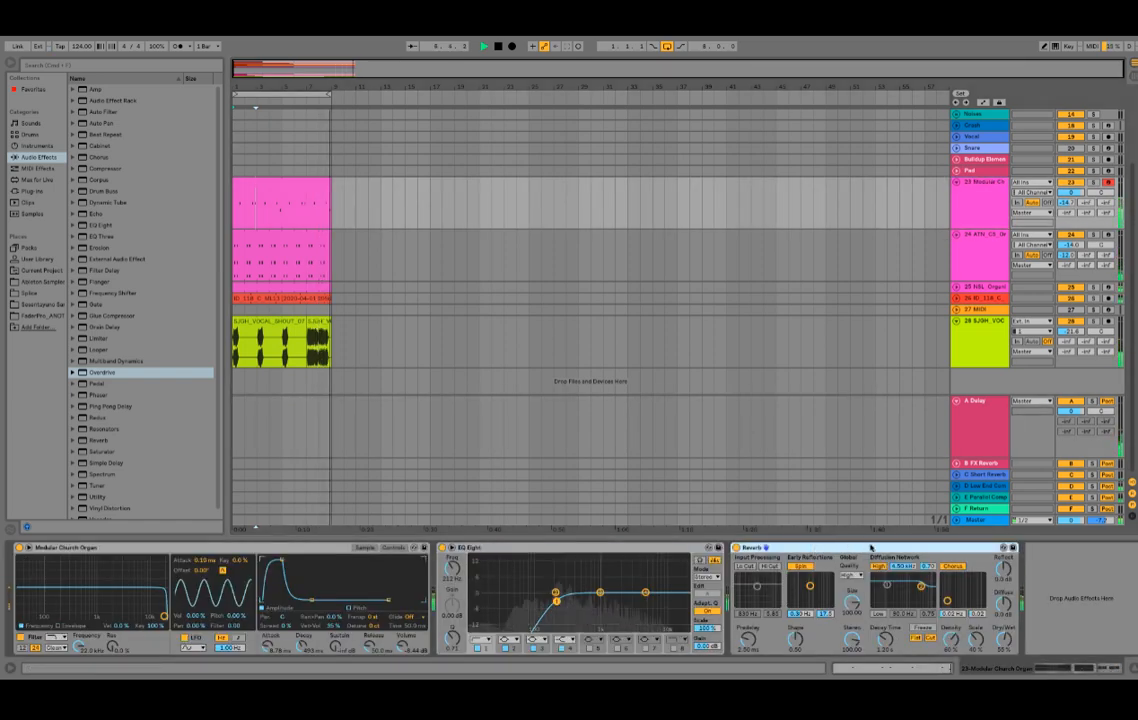
pyautogui.click(995, 260)
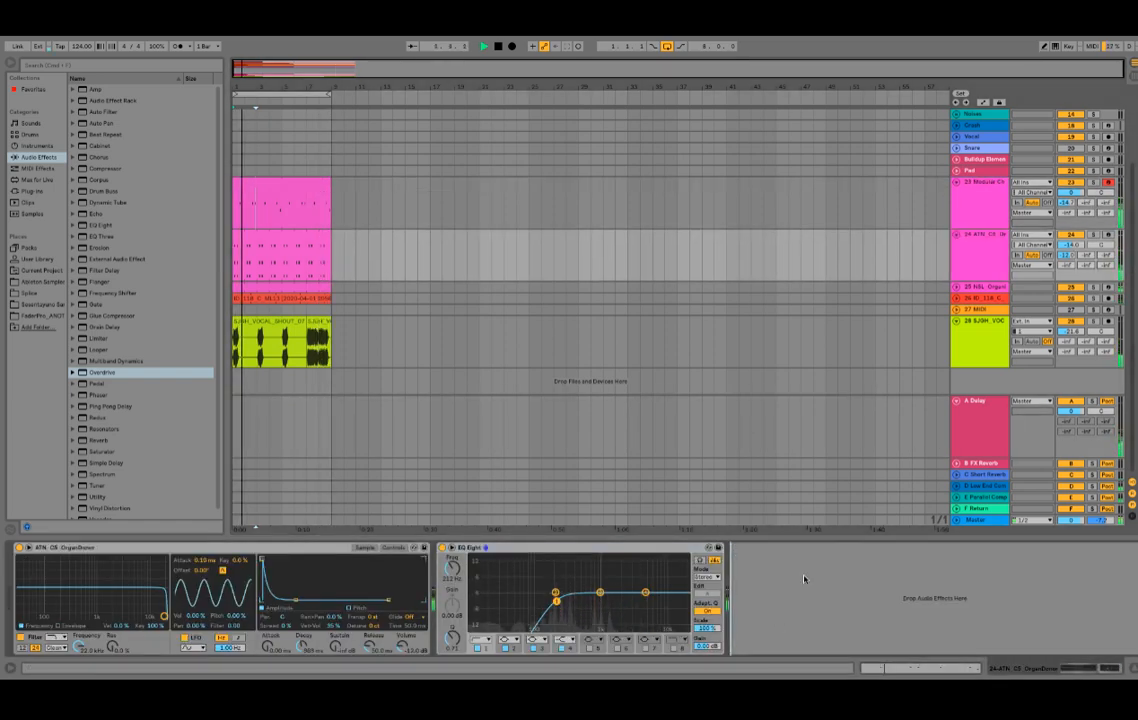
pyautogui.click(287, 186)
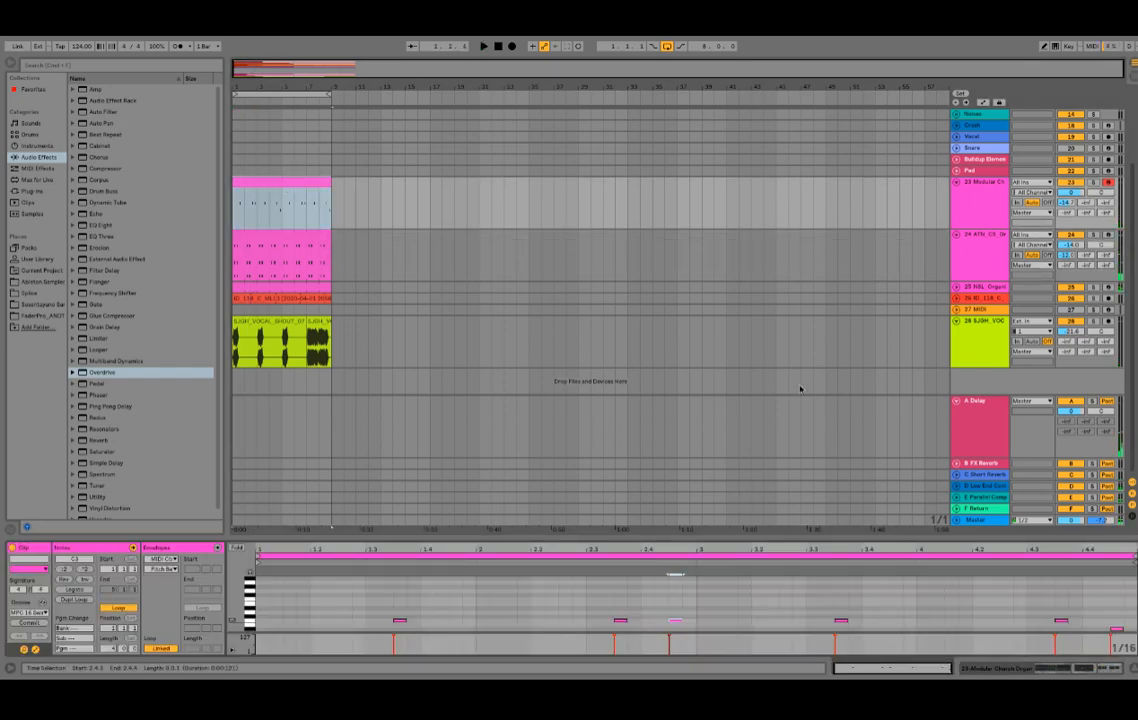
pyautogui.press('space')
pyautogui.click(988, 258)
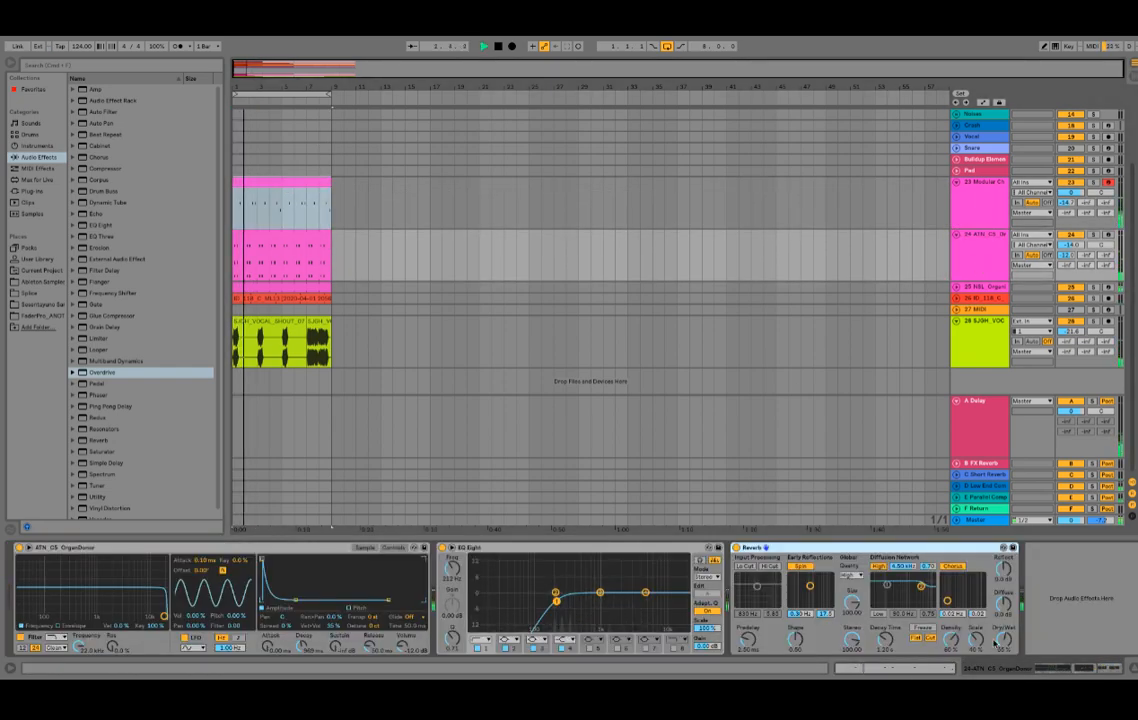
# - On ATN_C5, enable the Reverb's Low filter at 279 Hz with Dry/Wet at 21 %, and raise EQ Eight's low cut to about 390 Hz
pyautogui.click(878, 614)
pyautogui.moveTo(887, 585); pyautogui.dragTo(897, 604)
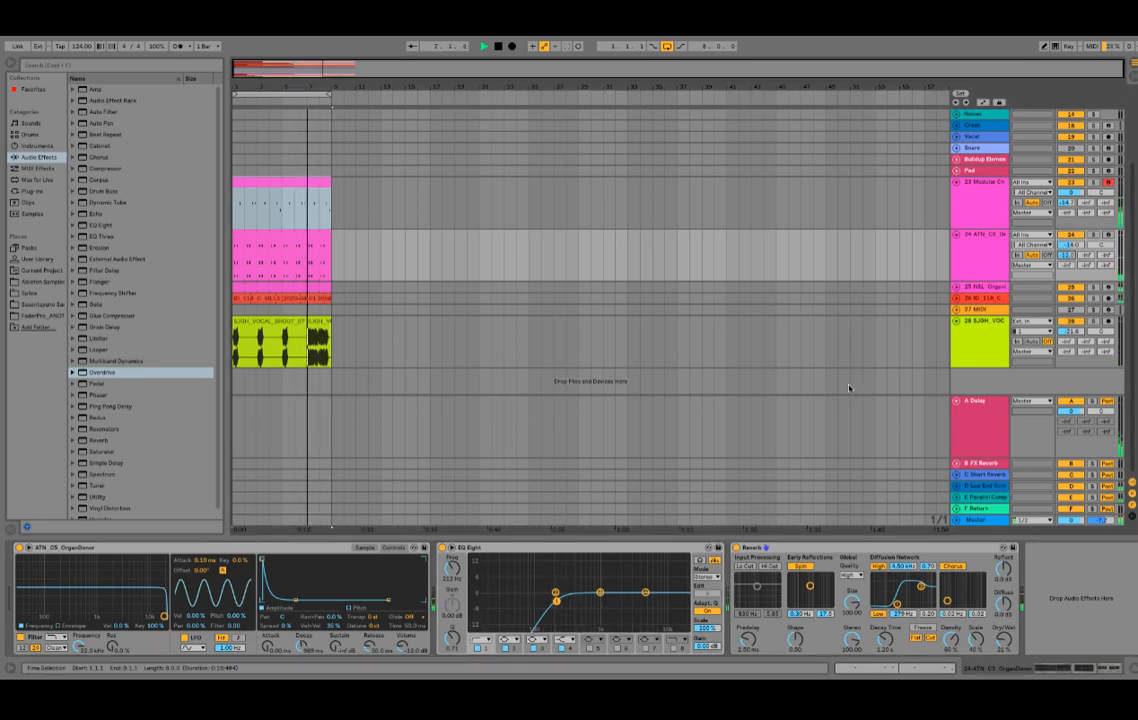
pyautogui.moveTo(453, 569); pyautogui.dragTo(453, 555)
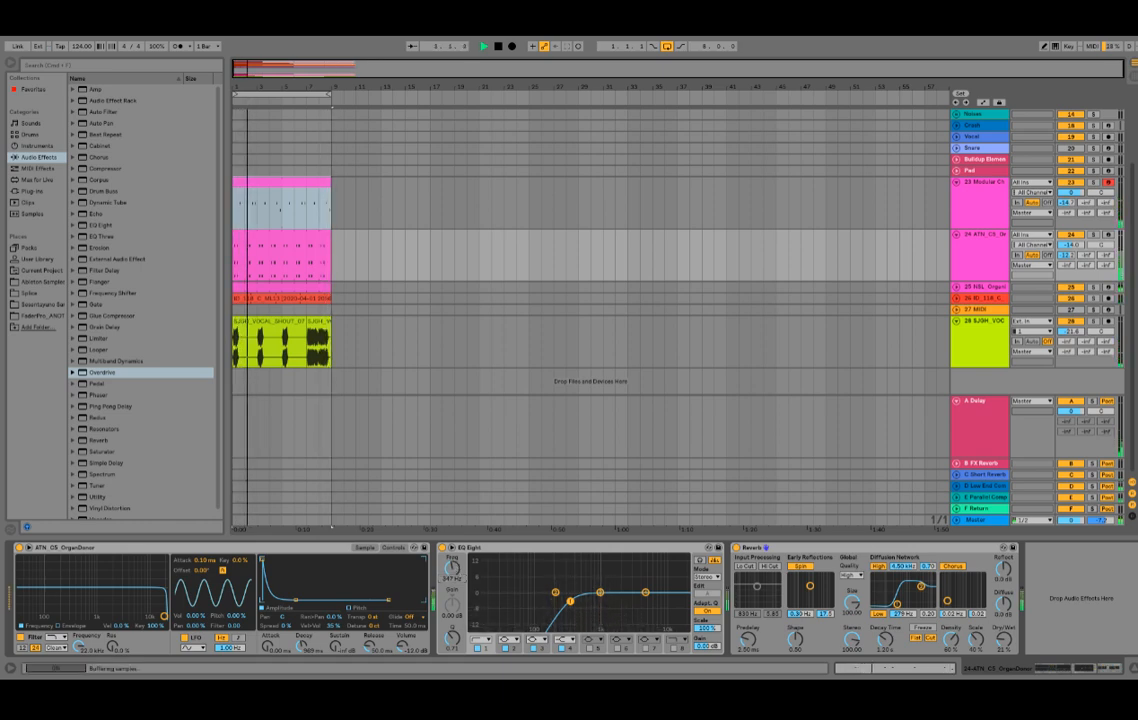
pyautogui.moveTo(453, 569); pyautogui.dragTo(453, 565)
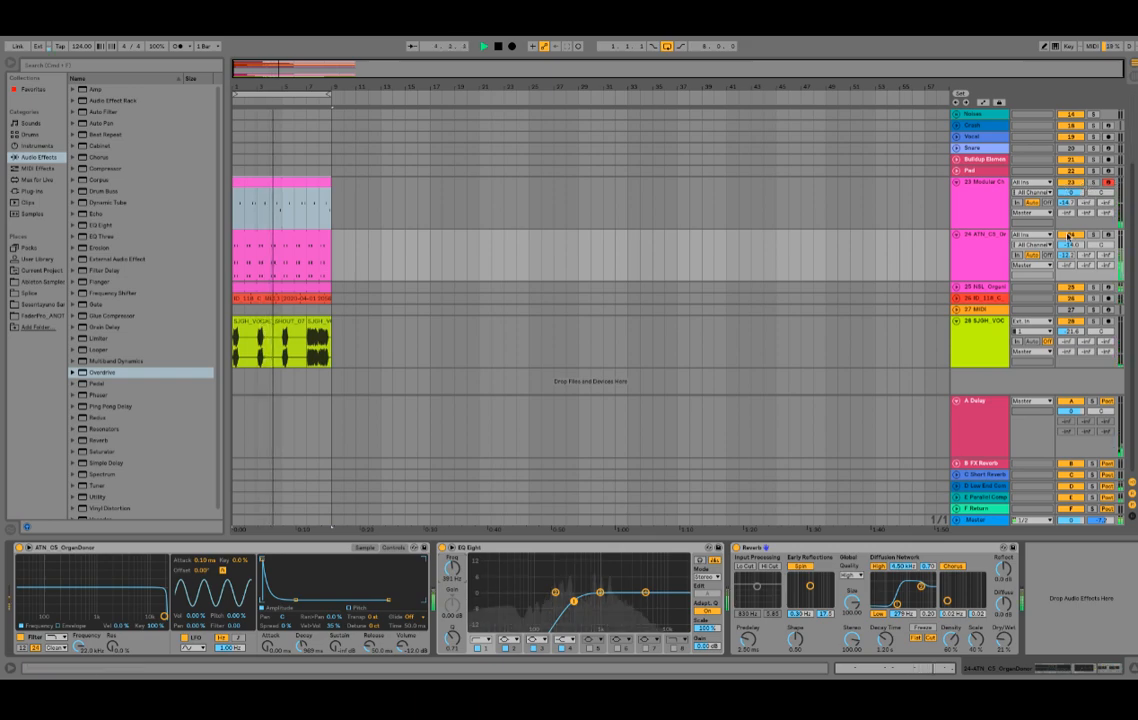
# - In the Percussion group, lengthen the Main Hat's open hi-hat release to 173 ms, raise the track's volume, and fold the group
pyautogui.scroll(4, 957, 128)
pyautogui.press('space')
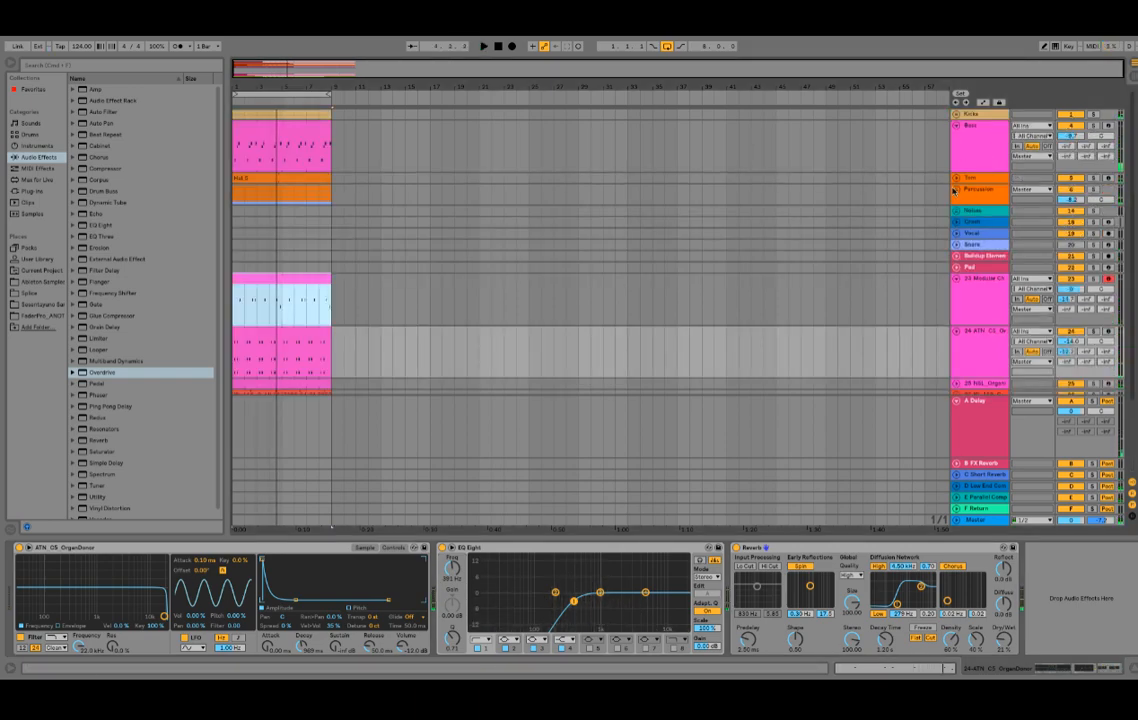
pyautogui.click(955, 189)
pyautogui.scroll(-2, 957, 225)
pyautogui.click(995, 327)
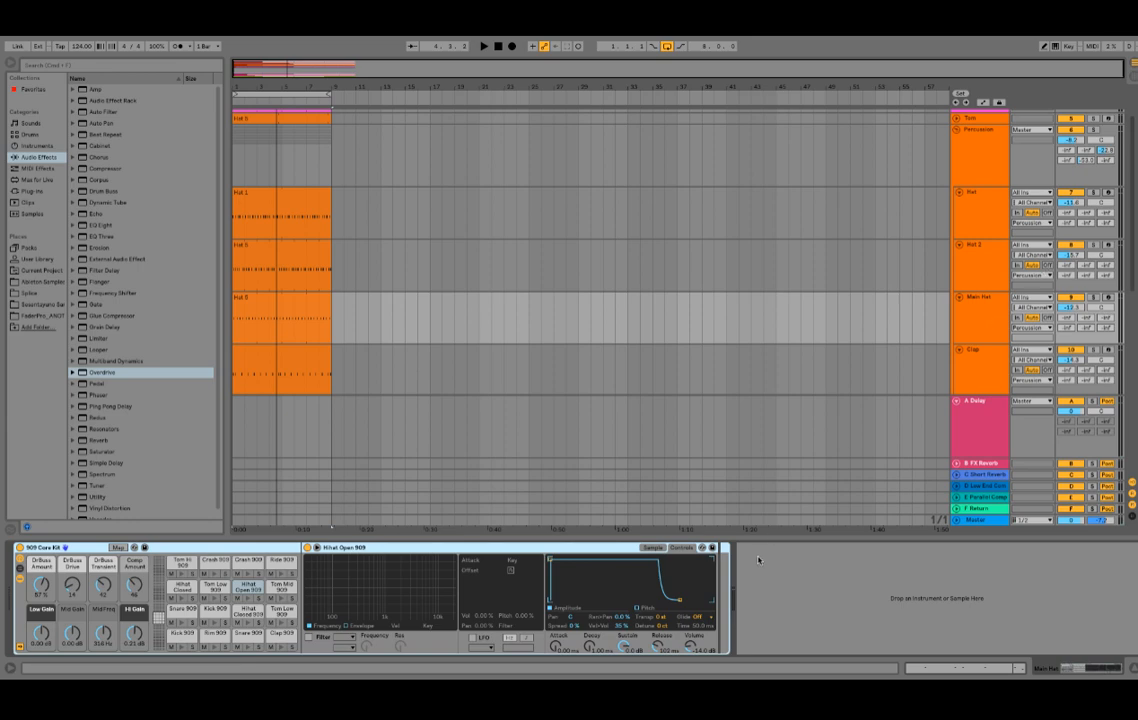
pyautogui.press('space')
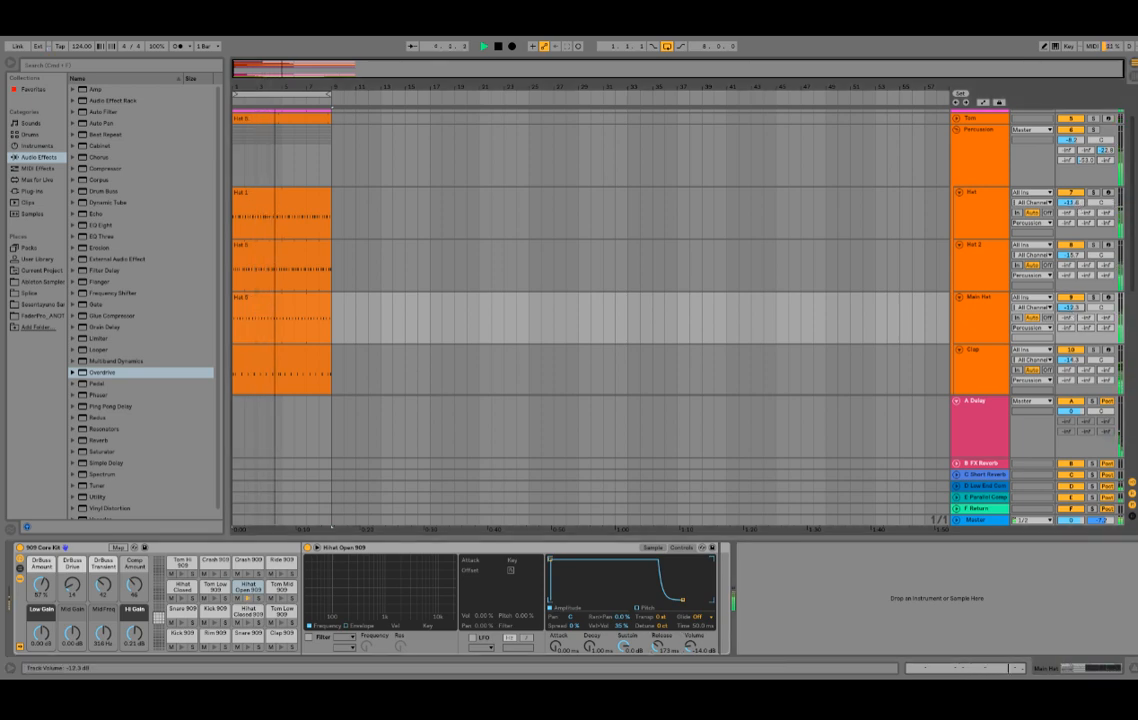
pyautogui.scroll(2, 990, 331)
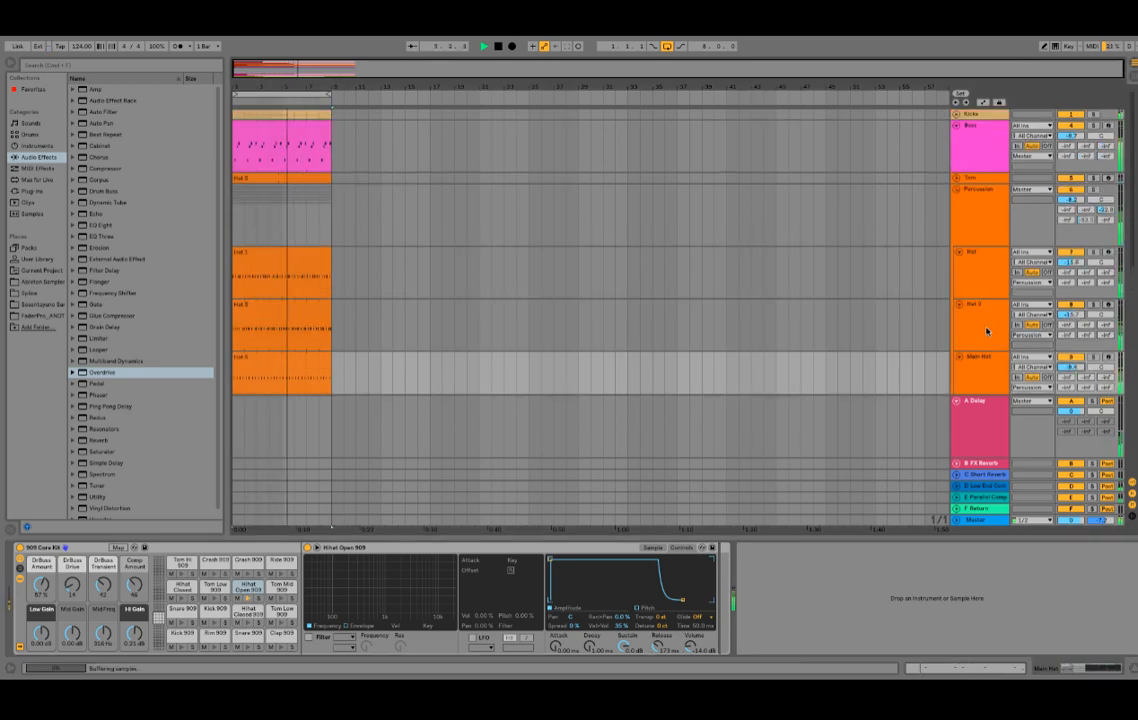
pyautogui.click(956, 189)
# - Unfold the NSL Organ track below ATN_C5 and solo it
pyautogui.scroll(-2, 982, 366)
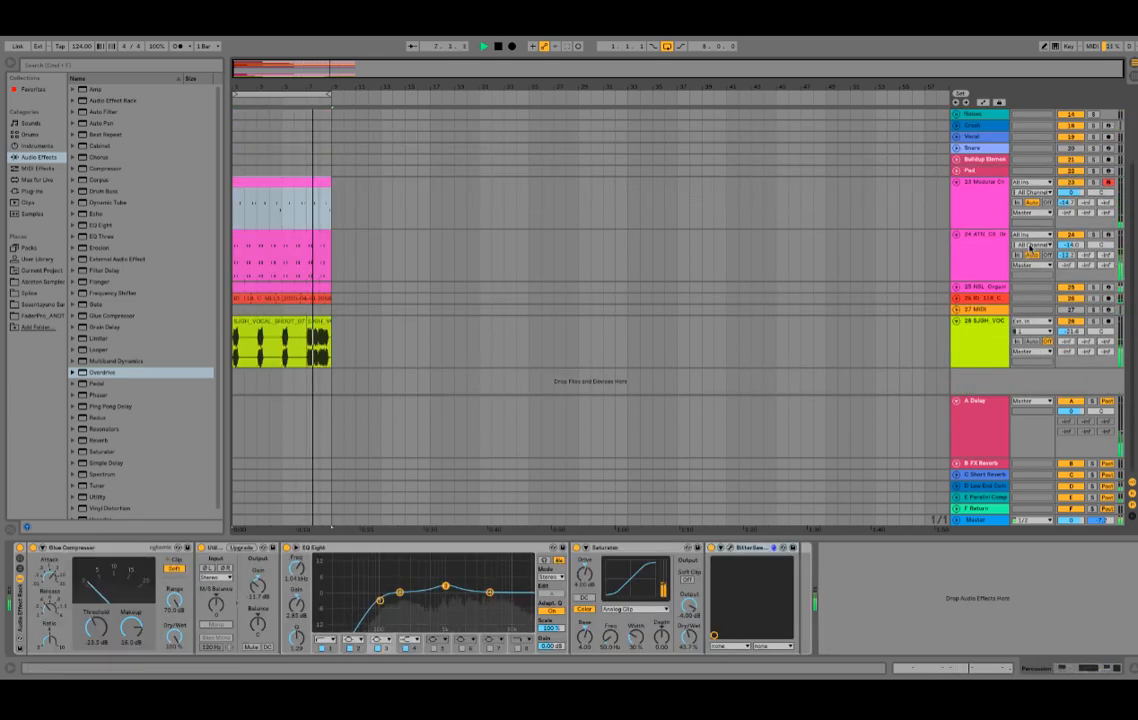
pyautogui.click(987, 252)
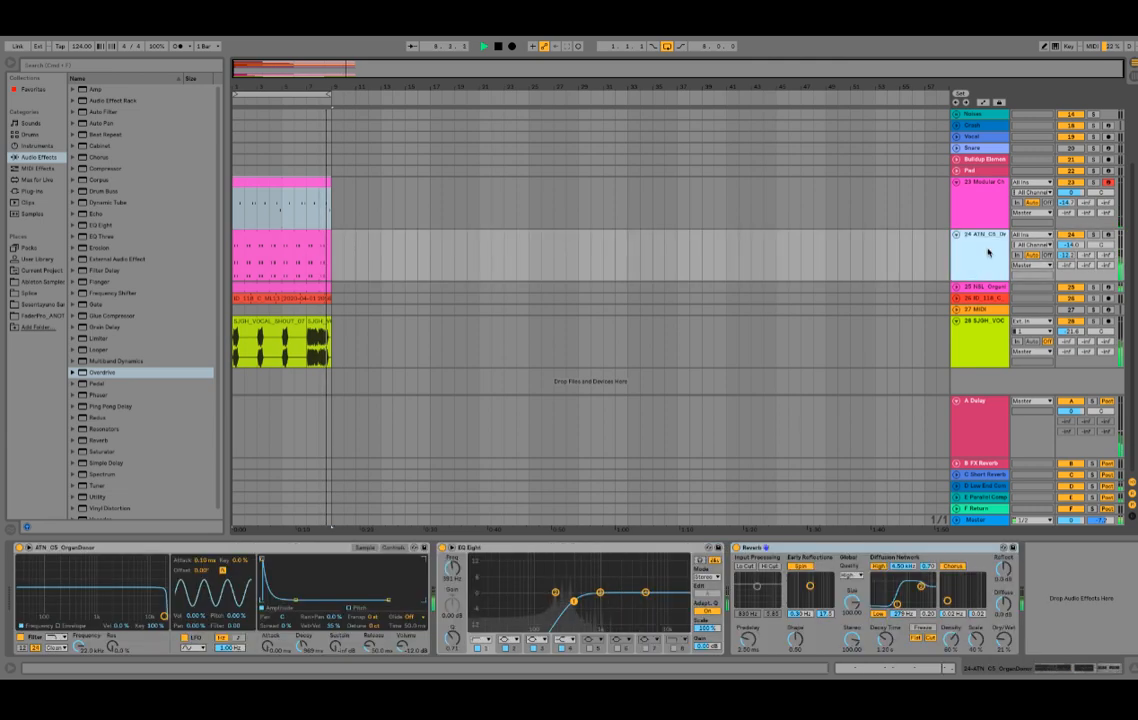
pyautogui.click(956, 287)
pyautogui.click(973, 308)
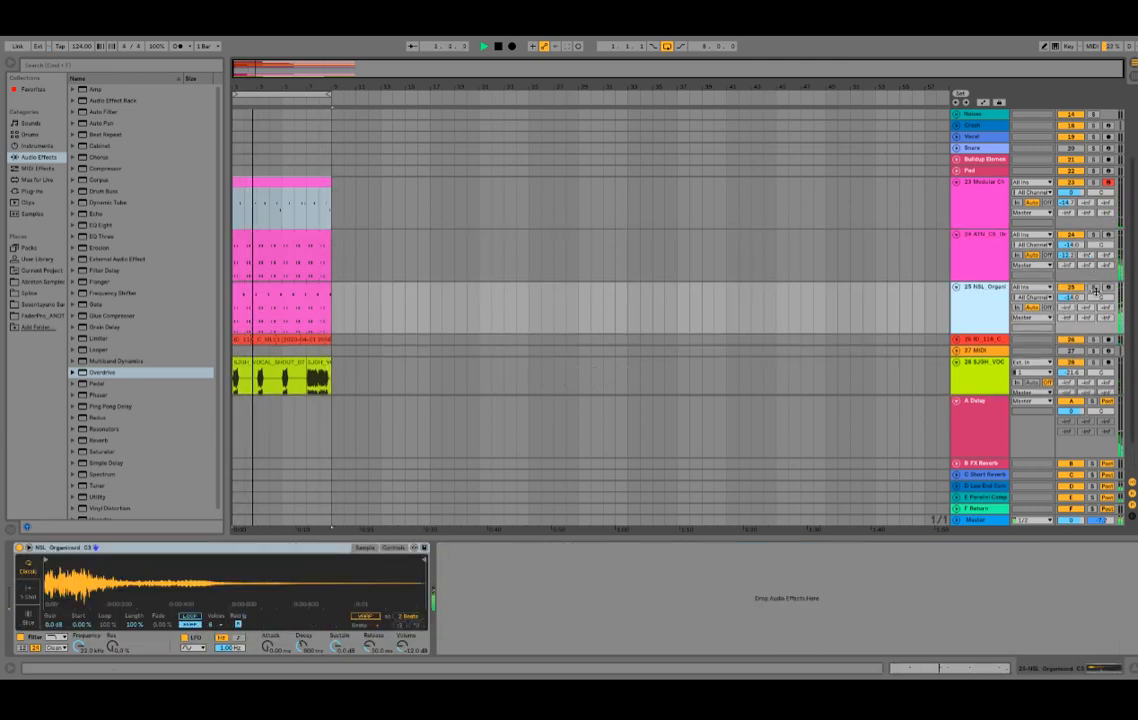
pyautogui.scroll(-2, 1094, 287)
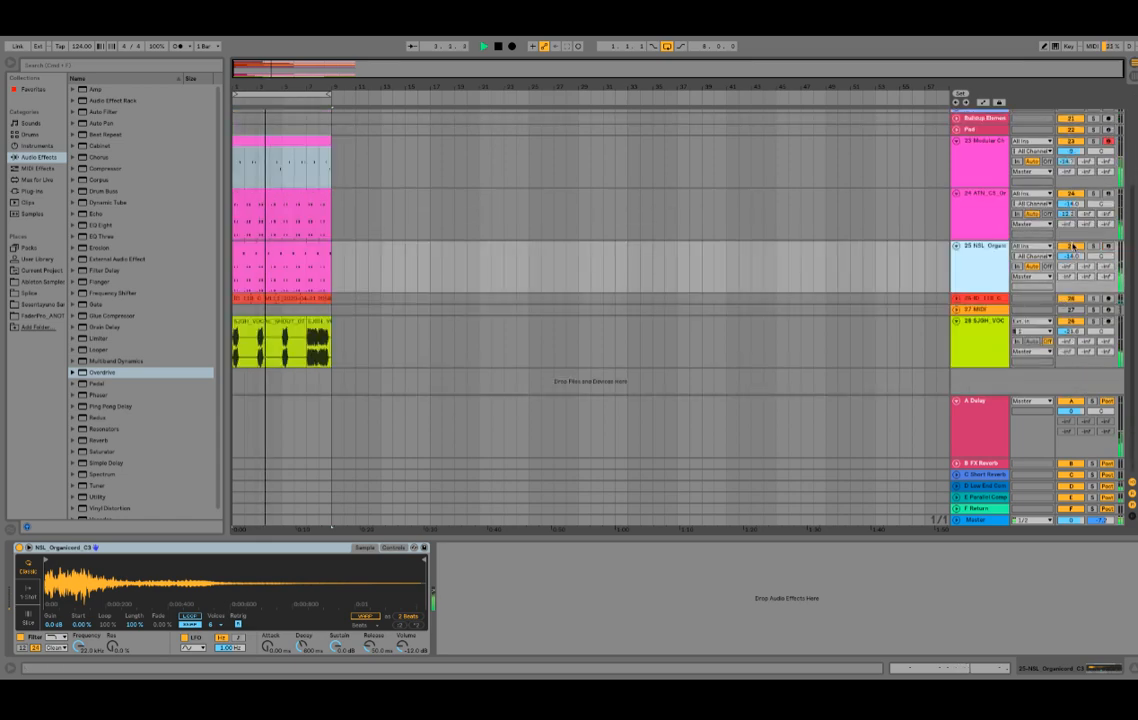
pyautogui.click(1091, 246)
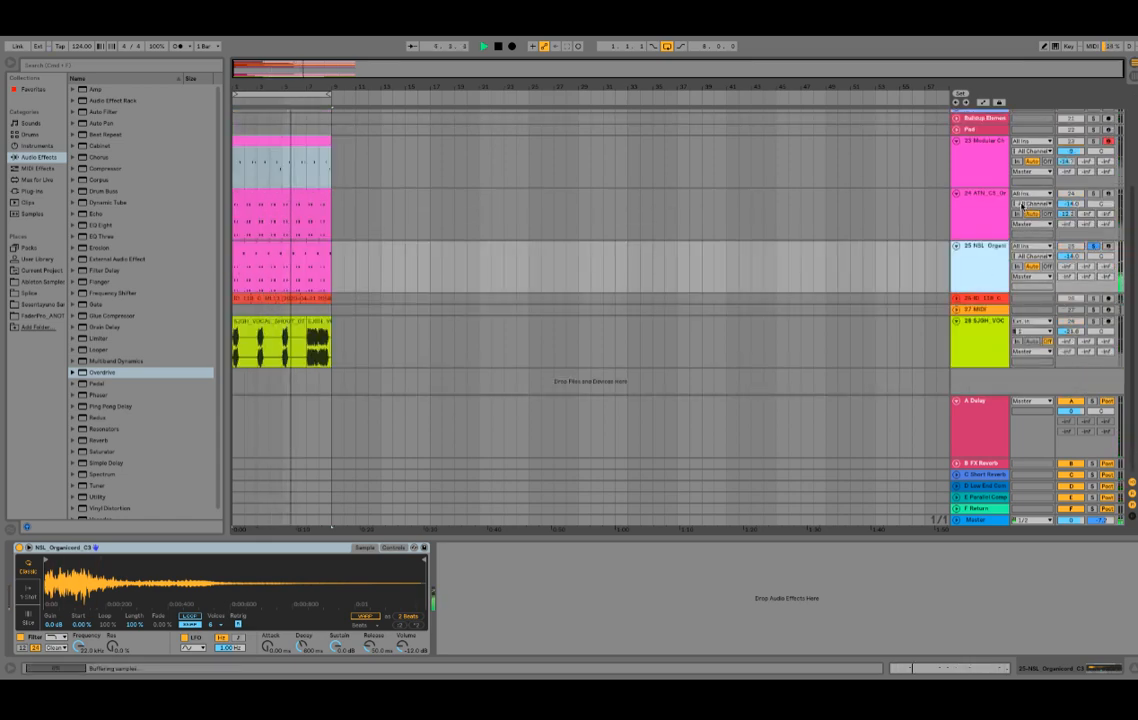
# - Copy the EQ Eight and Reverb from the ATN_C5 organ track onto the ID_118_C audio track
pyautogui.click(971, 224)
pyautogui.click(589, 548)
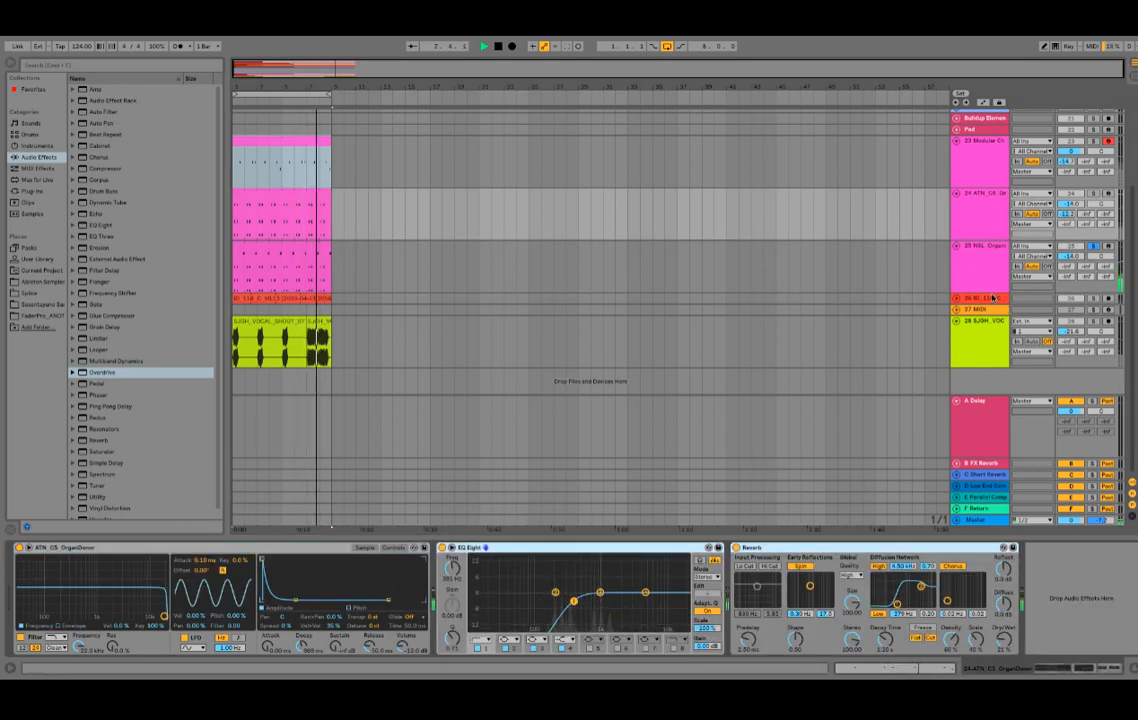
pyautogui.click(984, 298)
pyautogui.press('super+v')
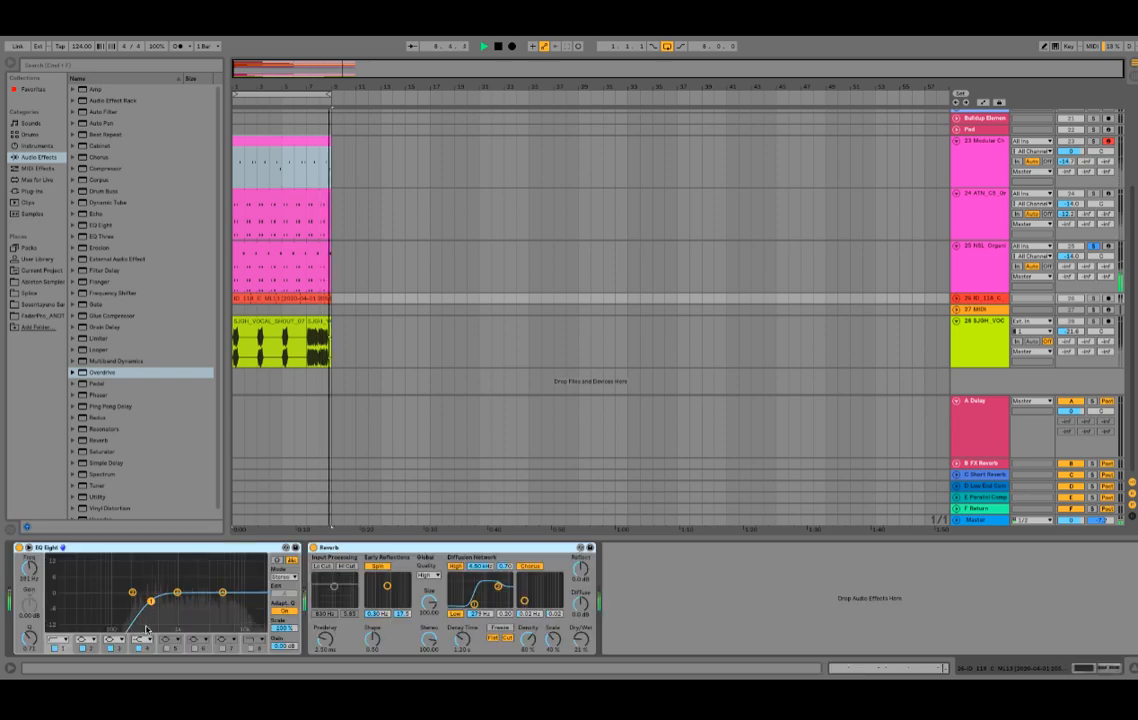
# - On ID_118_C, lower EQ Eight's low cut to about 210 Hz and shorten the Reverb's Decay Time, with the full mix playing
pyautogui.moveTo(151, 604); pyautogui.dragTo(133, 597)
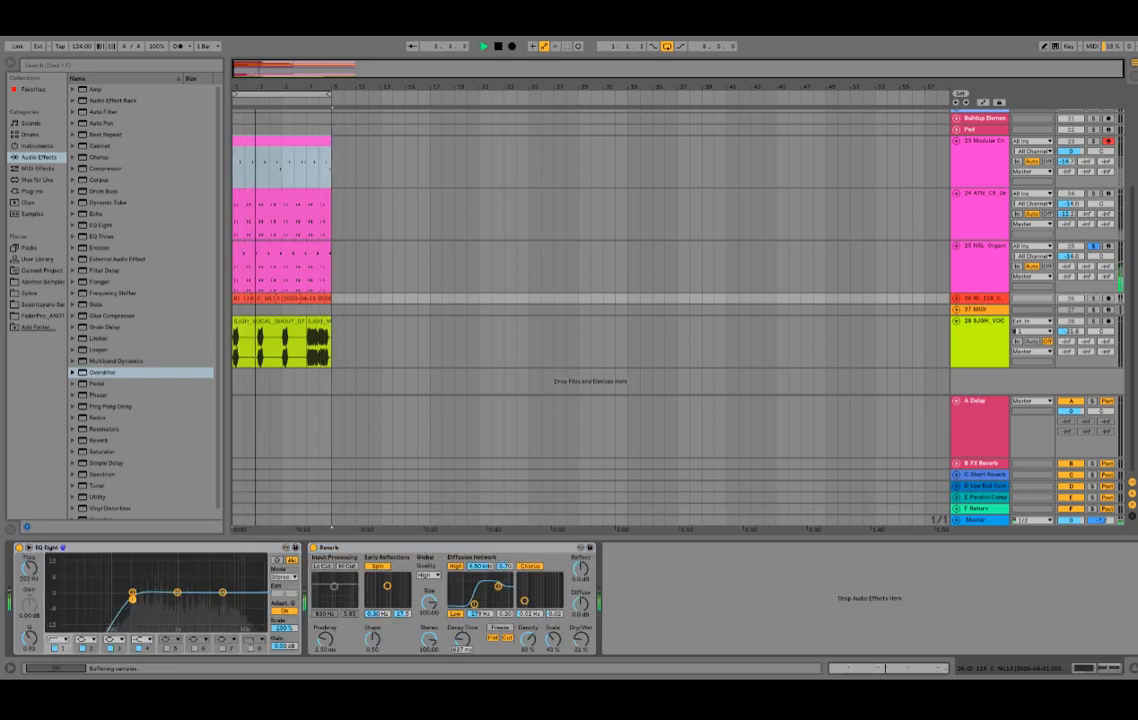
pyautogui.moveTo(462, 639); pyautogui.dragTo(462, 653)
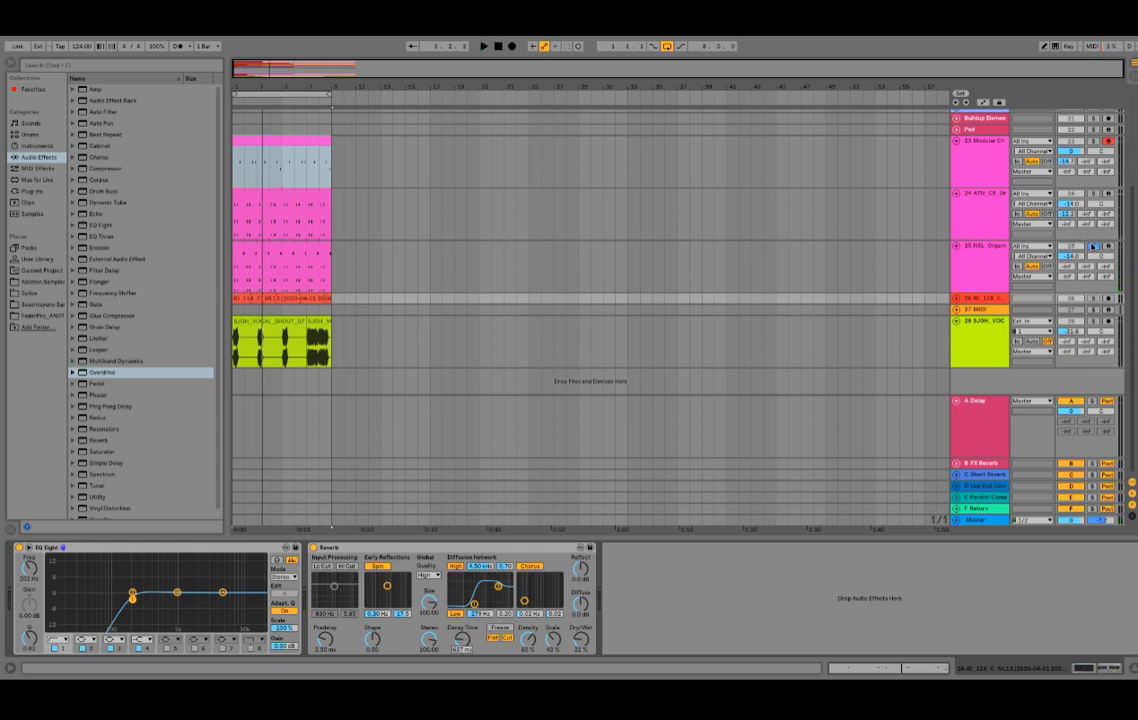
pyautogui.press('space')
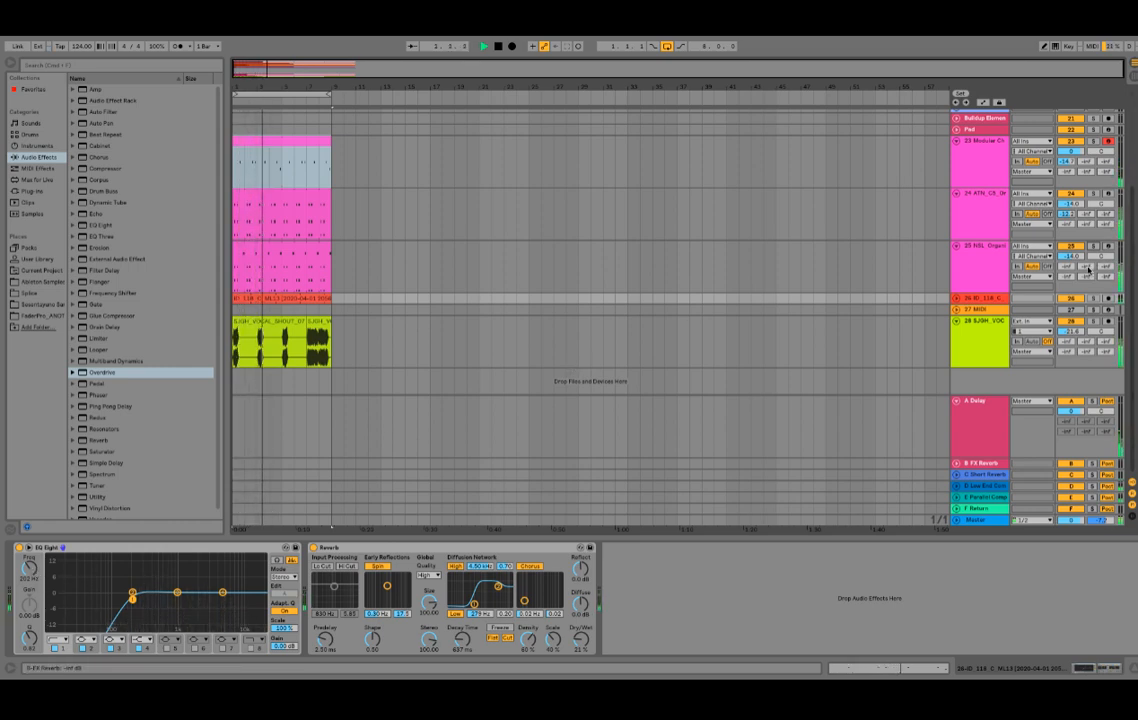
# - Check which effects sit on the organ, ID_118_C, MIDI and vocal tracks
pyautogui.click(965, 258)
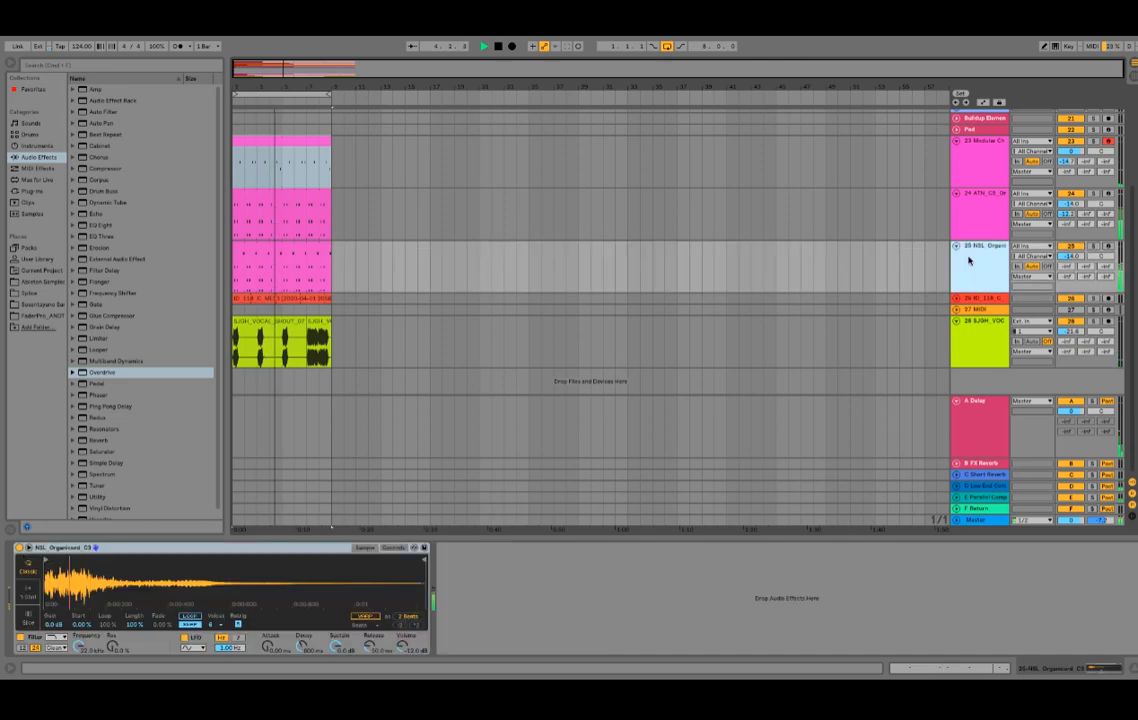
pyautogui.click(985, 218)
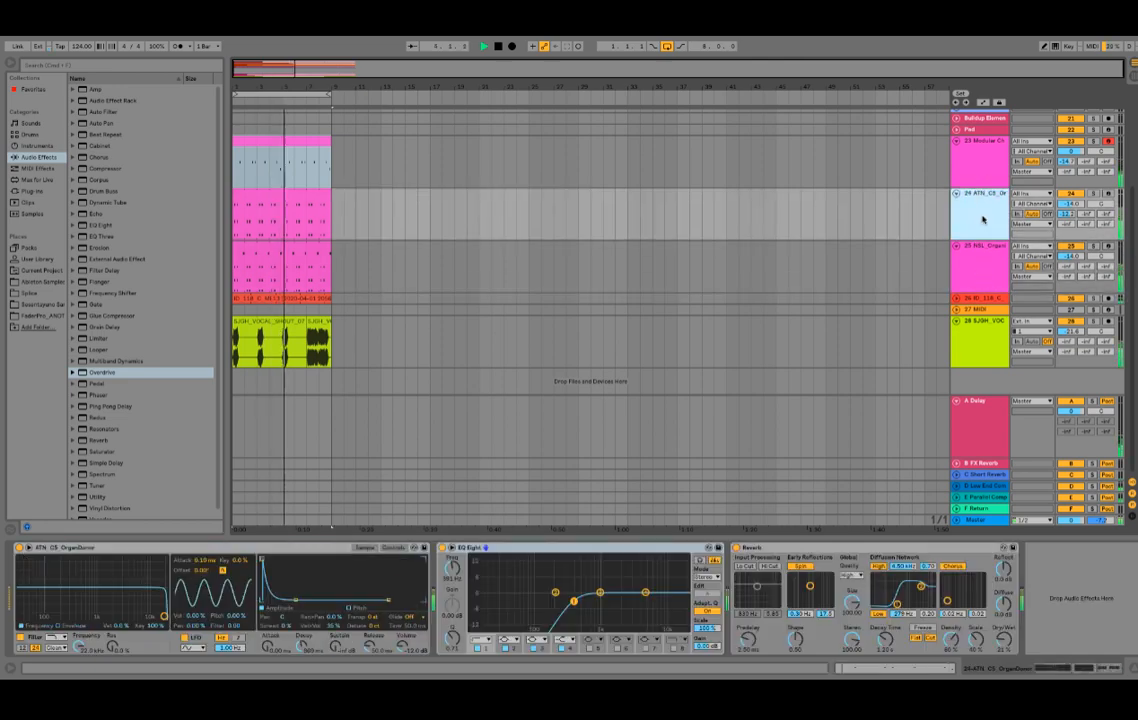
pyautogui.click(984, 158)
pyautogui.click(978, 299)
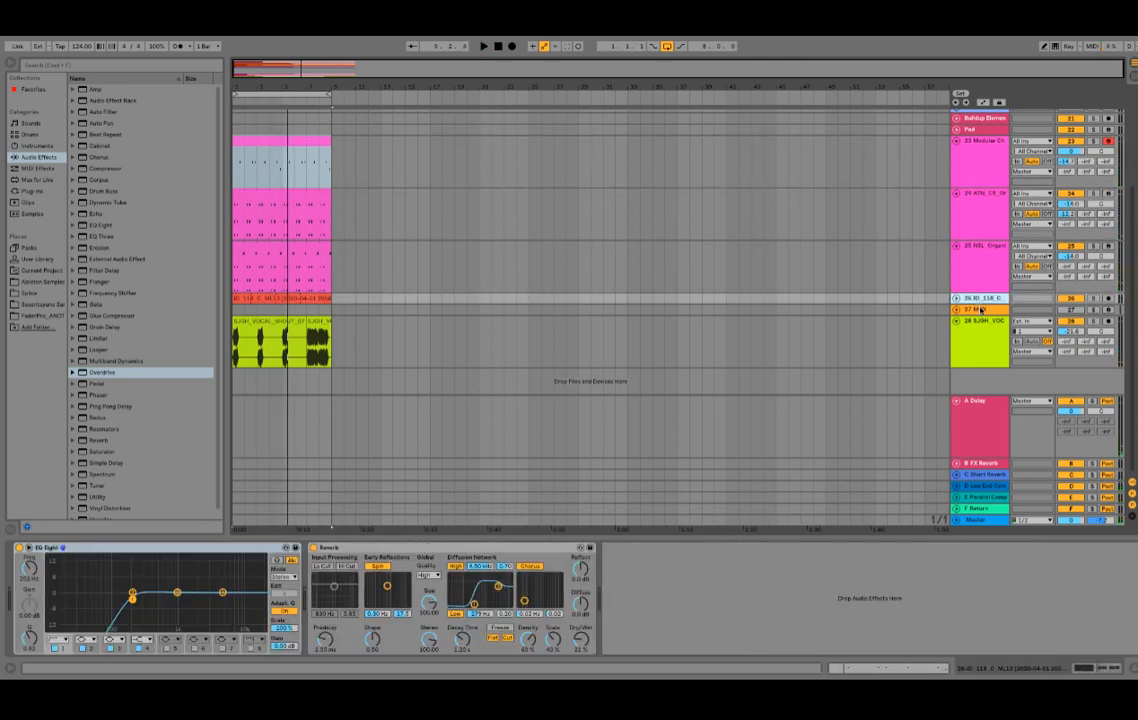
pyautogui.click(978, 324)
pyautogui.click(978, 309)
pyautogui.click(978, 257)
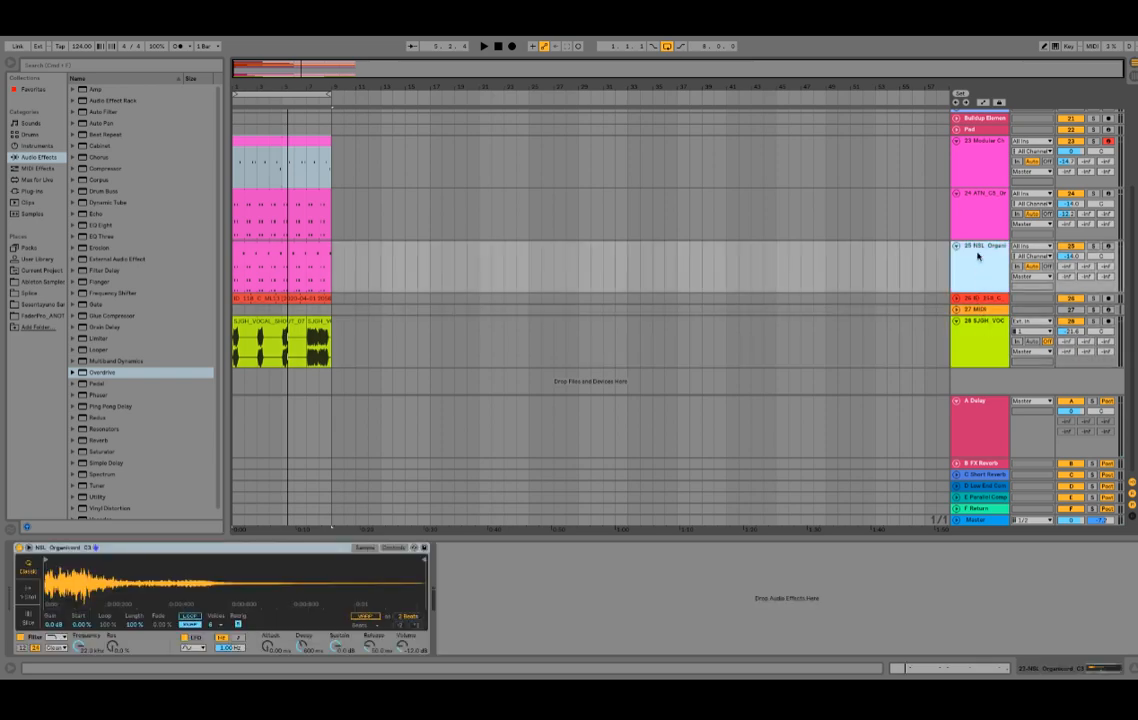
# - Copy the EQ Eight and Reverb from ATN_C5 onto the NSL Organ track after its sampler
pyautogui.click(977, 193)
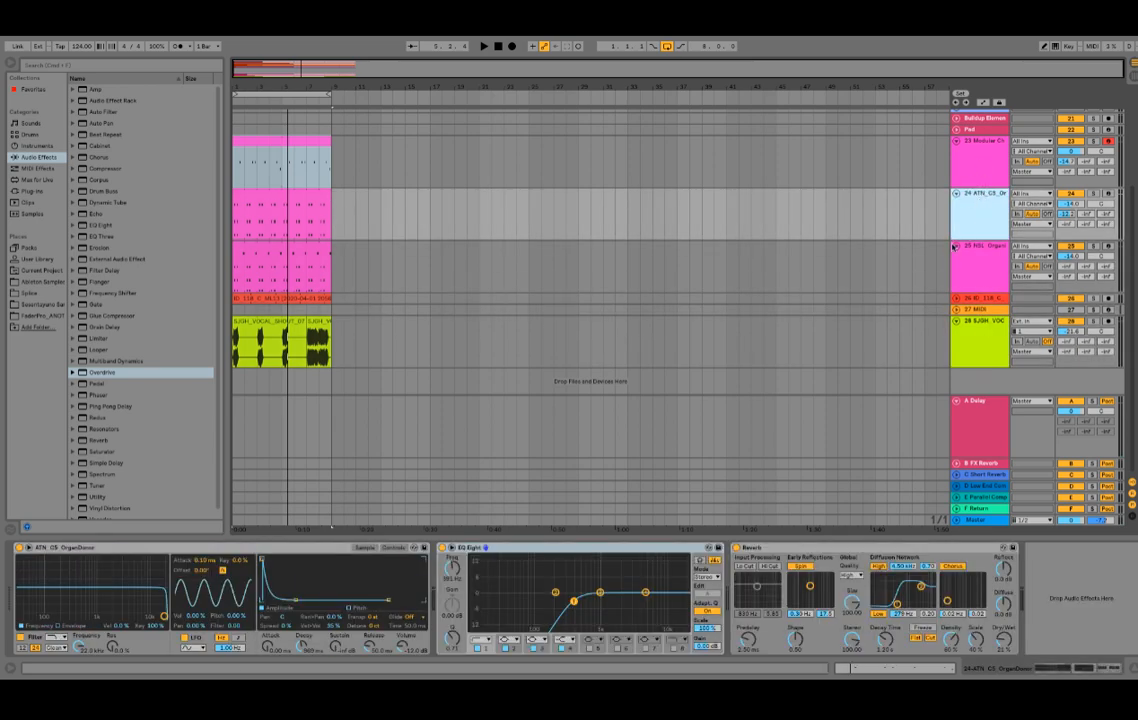
pyautogui.click(882, 548)
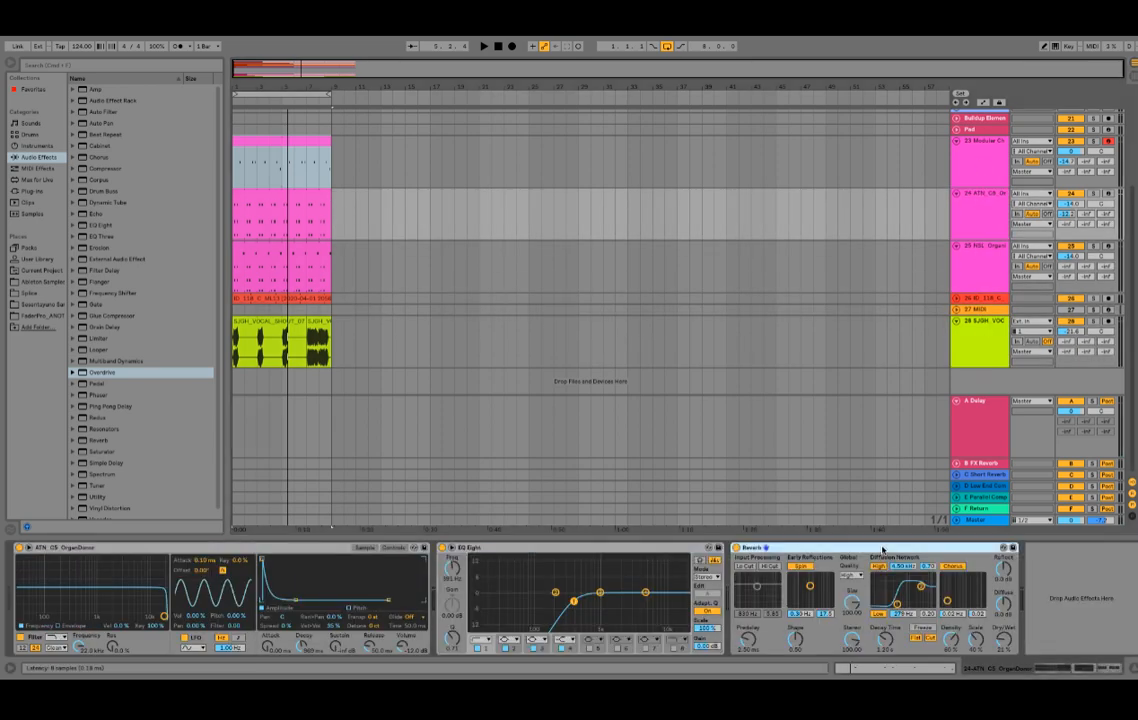
pyautogui.hotkey('shift', 'Left')
pyautogui.click(1032, 289)
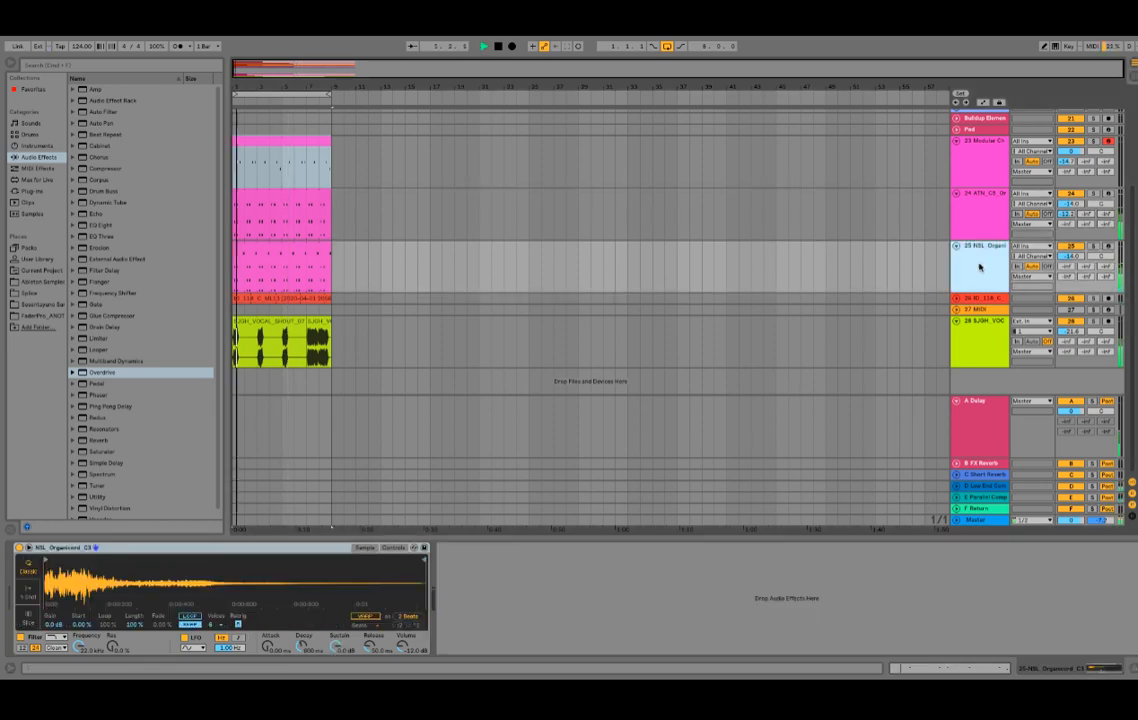
pyautogui.hotkey('ctrl', 'v')
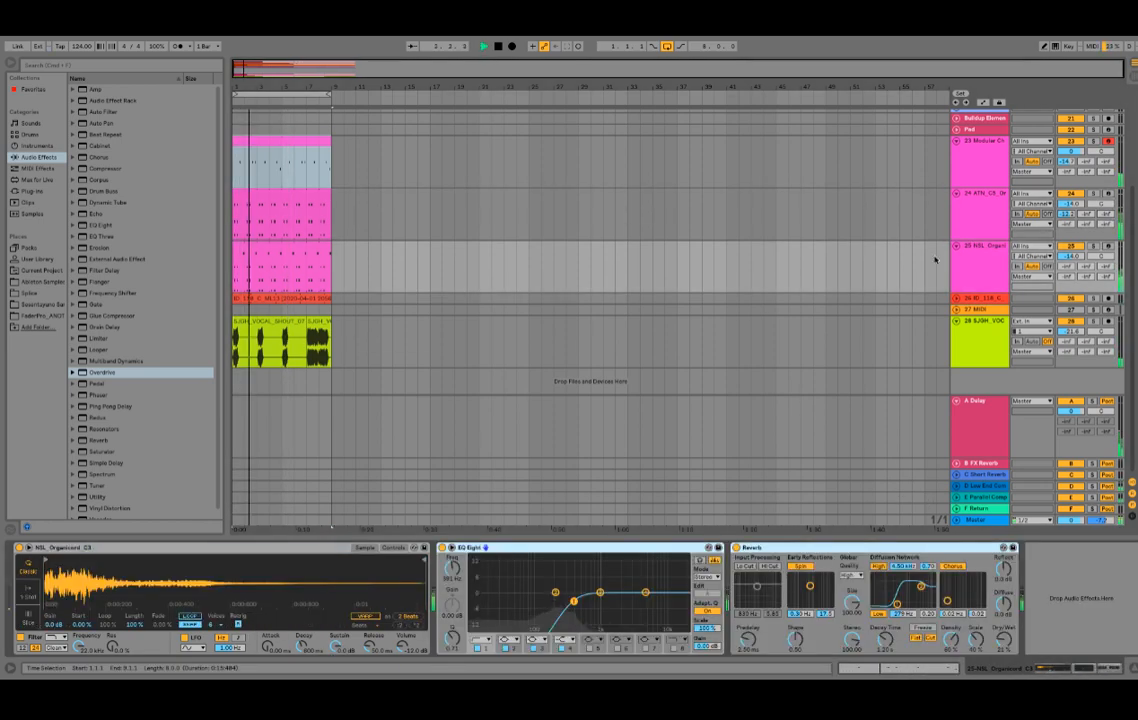
# - Raise the NSL Organ track's volume to about -12 dB, add some Delay send, and solo the track
pyautogui.moveTo(1076, 256); pyautogui.dragTo(1067, 247)
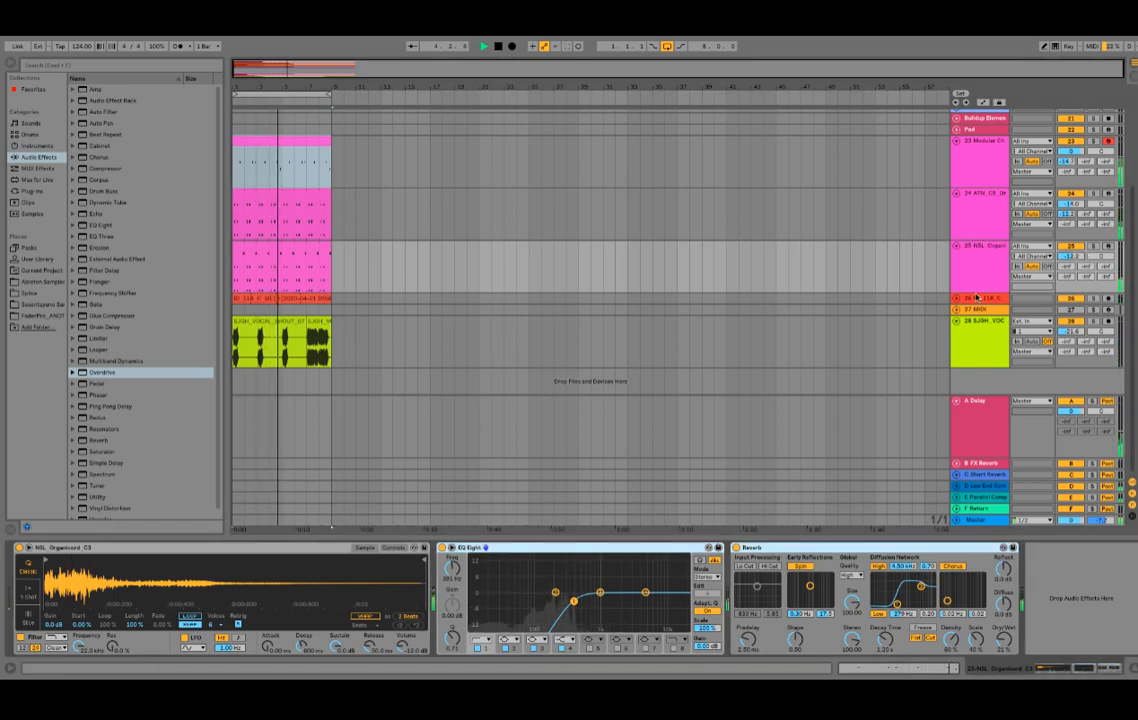
pyautogui.click(1093, 246)
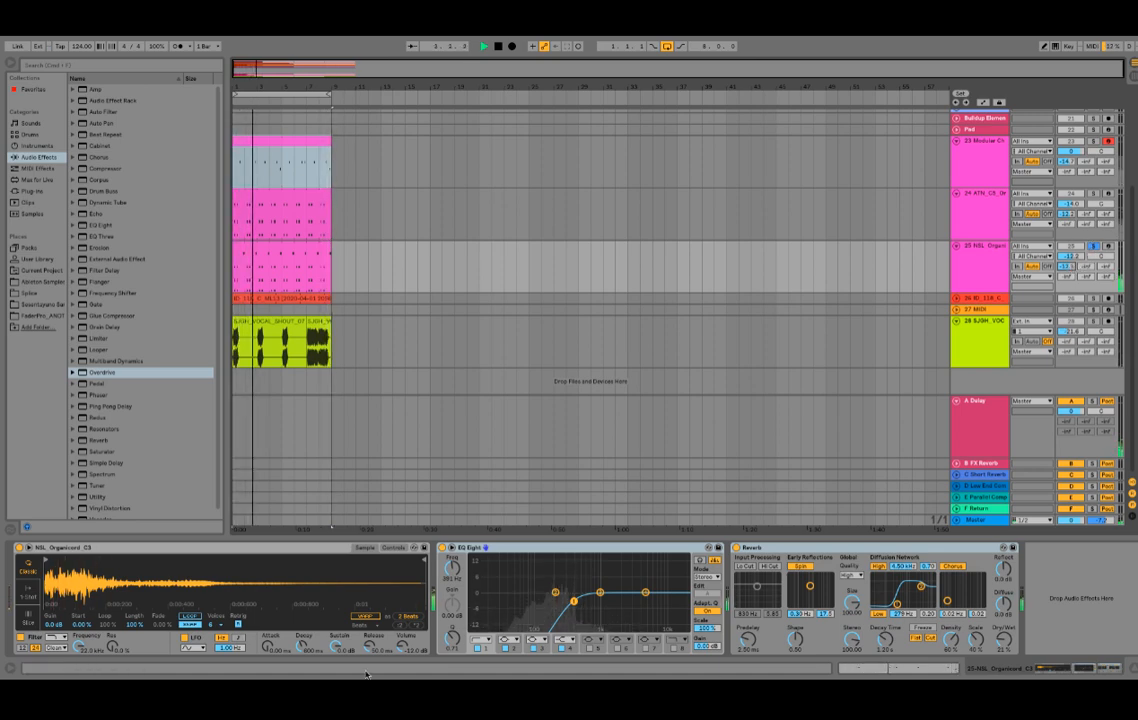
# - Unfold the ID_118_C track, add some Delay send, and set its Reverb Decay Time to about 780 ms
pyautogui.click(988, 298)
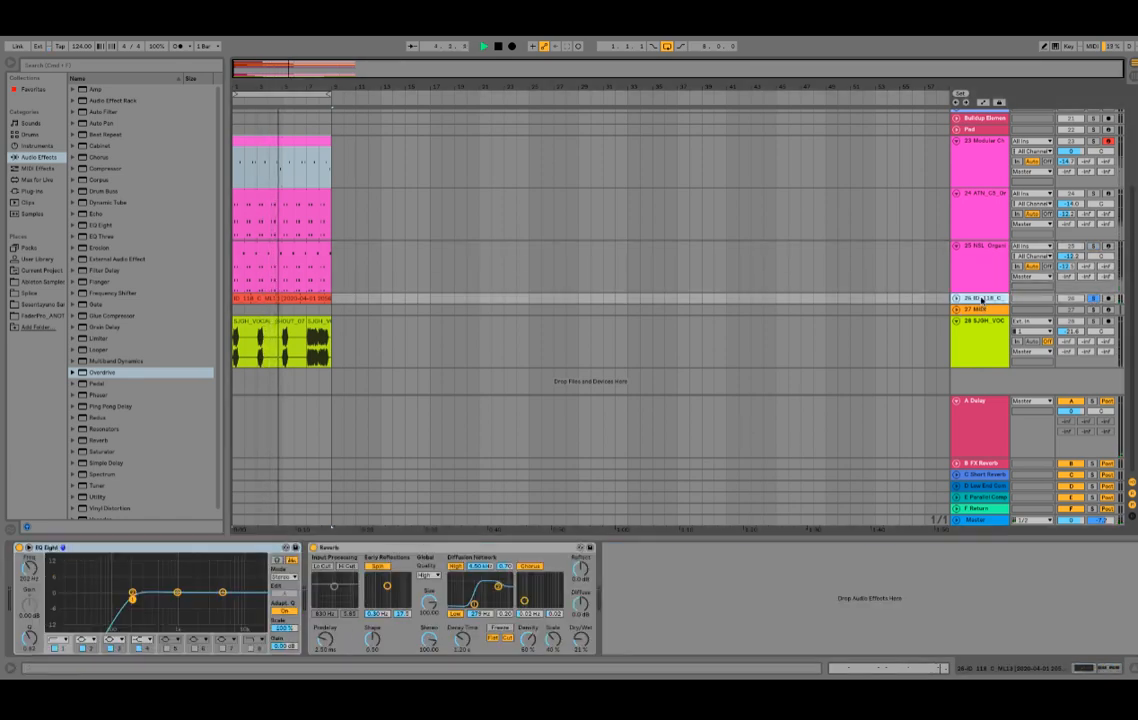
pyautogui.click(265, 295)
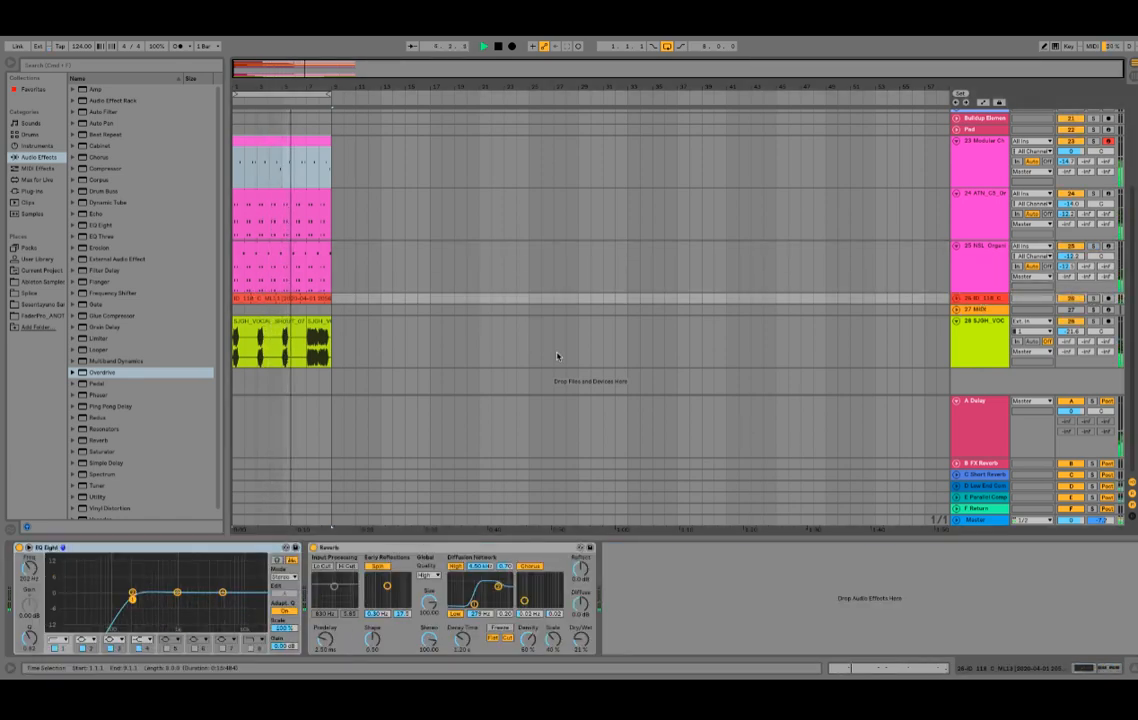
pyautogui.press('space')
pyautogui.click(957, 299)
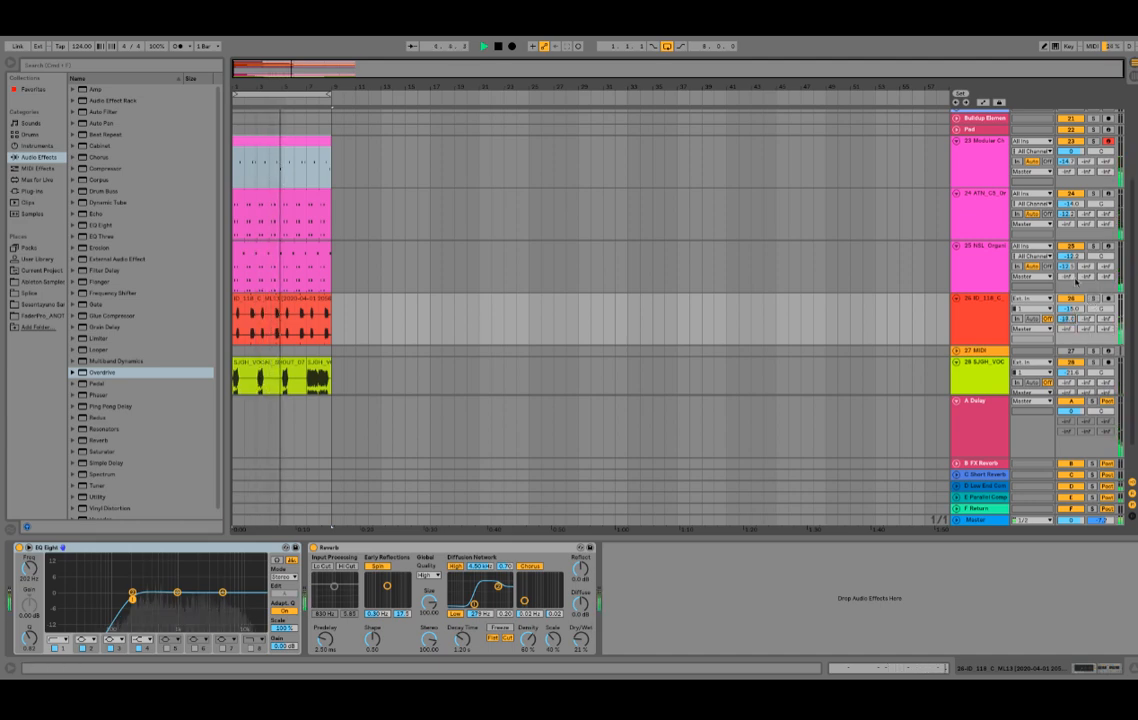
pyautogui.moveTo(458, 650); pyautogui.dragTo(458, 665)
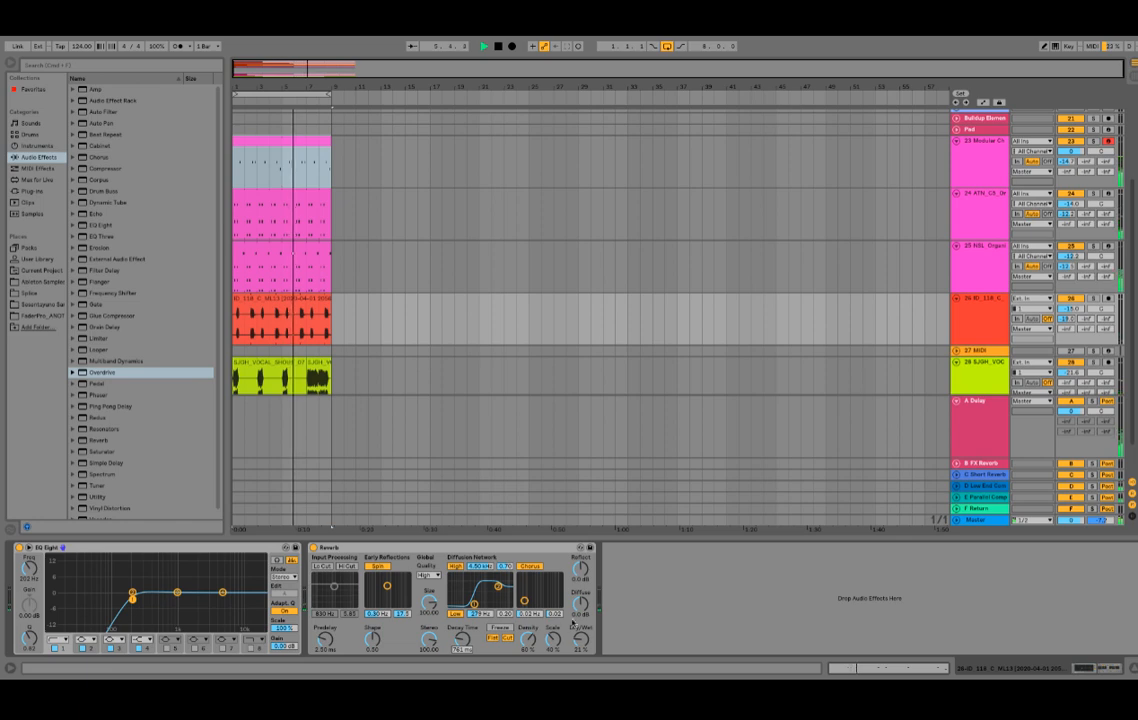
# - In the Modular Ch clip, transpose the last note up to C3 and draw an extra C3 note at 4.4
pyautogui.doubleClick(276, 141)
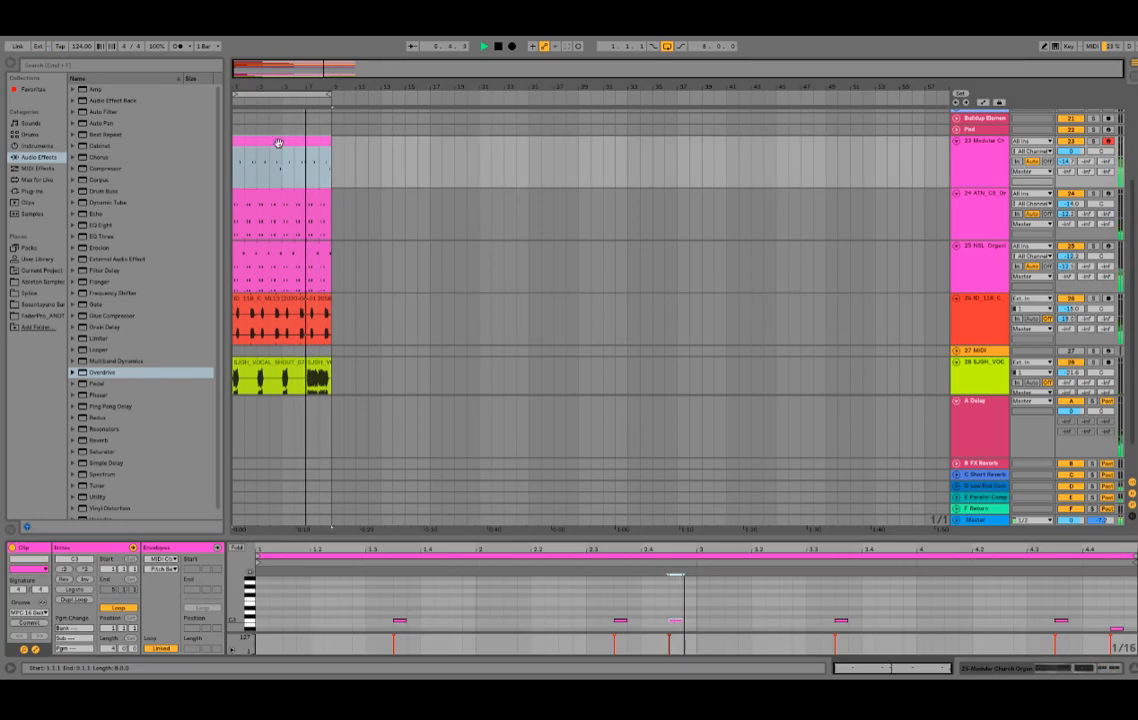
pyautogui.click(1118, 629)
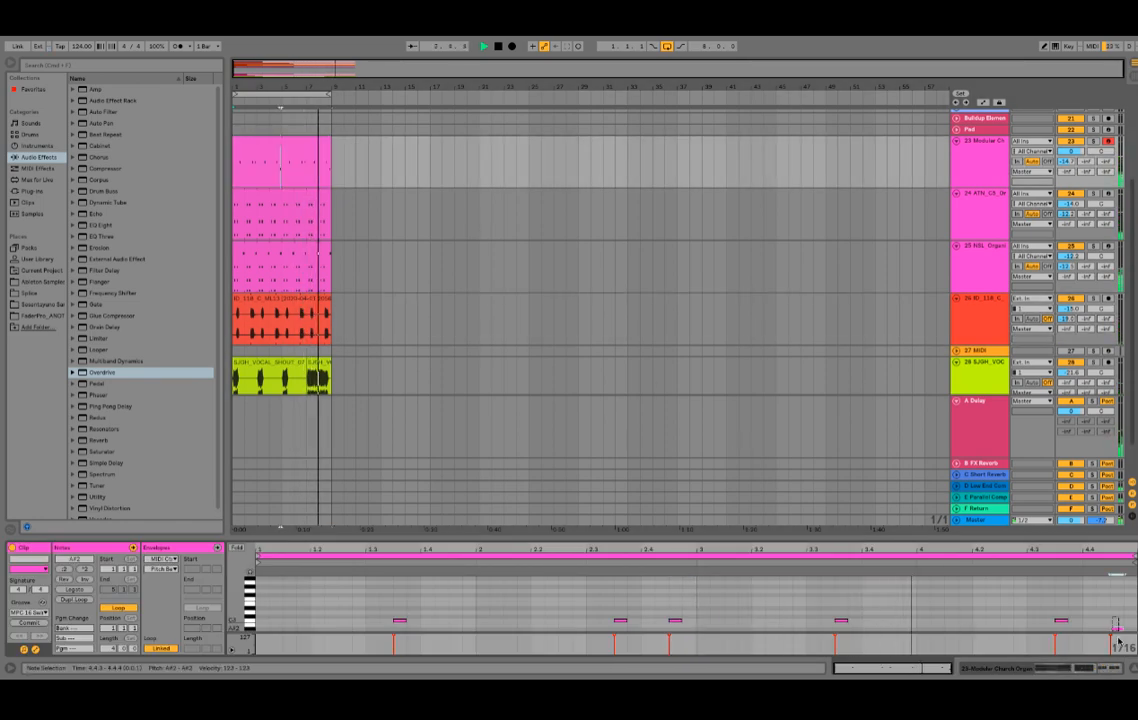
pyautogui.press('Up')
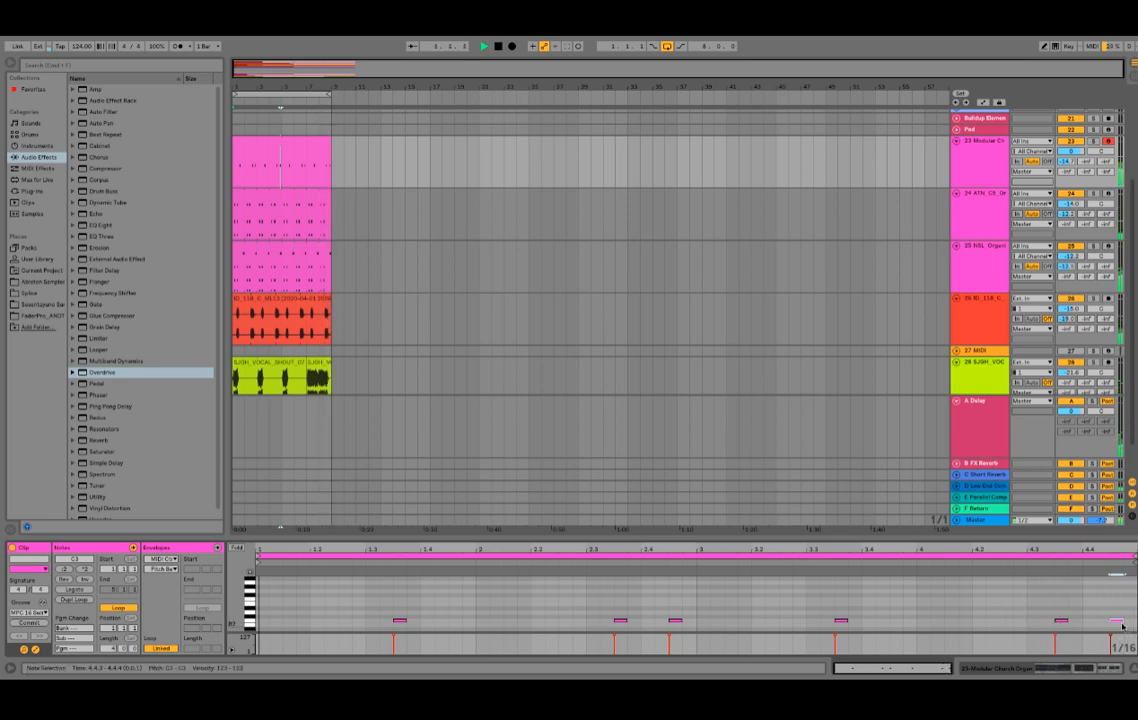
pyautogui.press('Up')
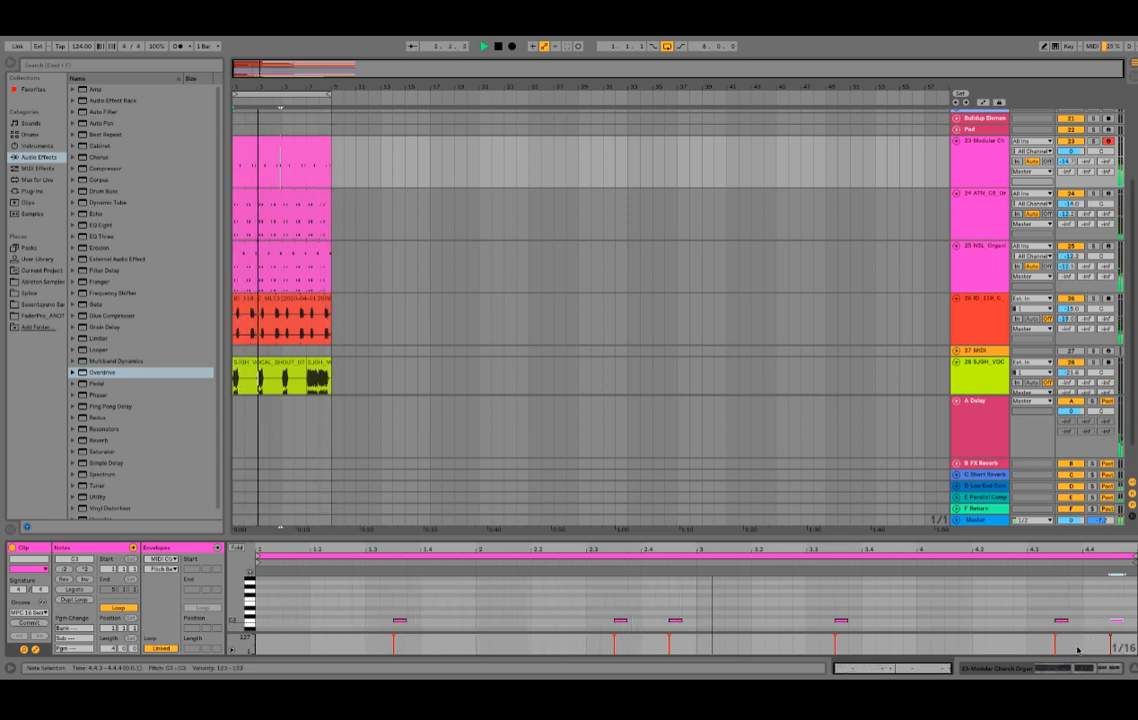
pyautogui.press('b')
pyautogui.click(1091, 620)
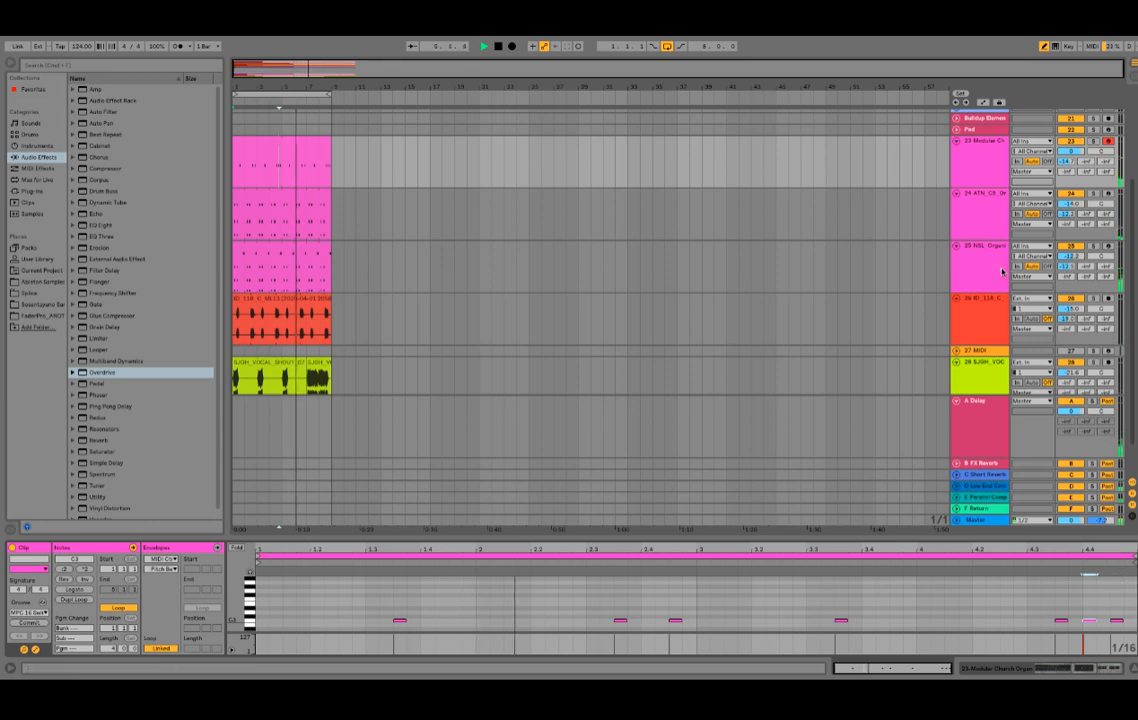
# - Copy the EQ Eight and Reverb from ID_118_C onto the SJGH vocal shout track
pyautogui.click(987, 300)
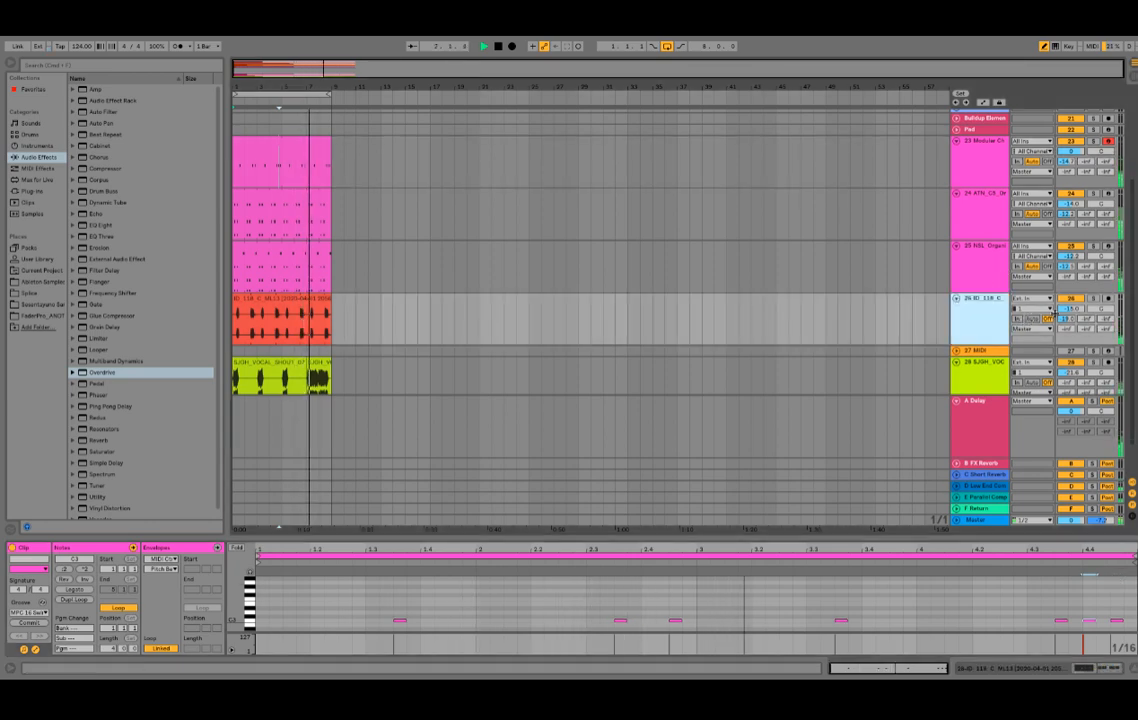
pyautogui.scroll(-1, 991, 352)
pyautogui.click(995, 325)
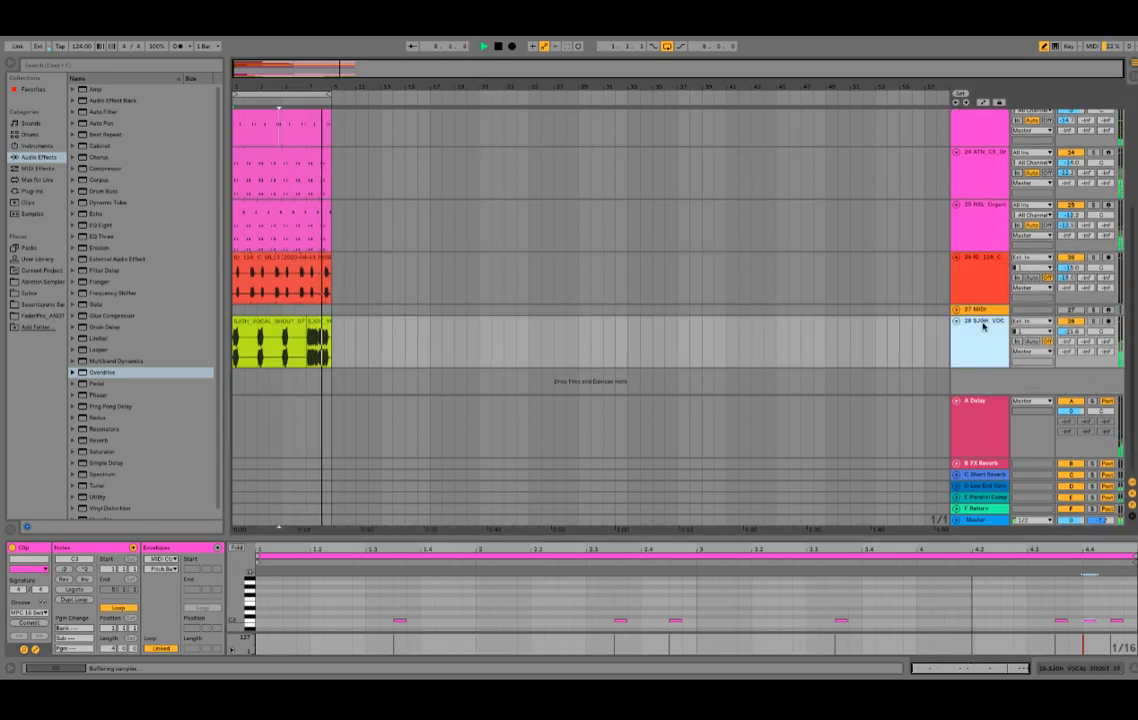
pyautogui.click(993, 262)
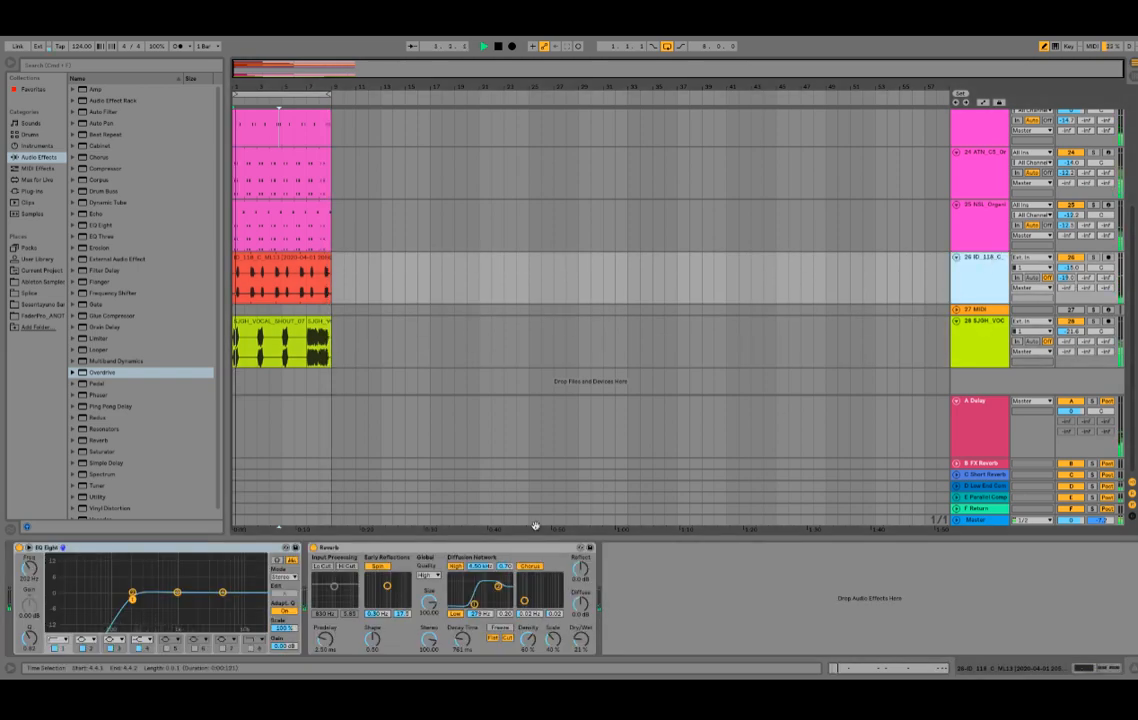
pyautogui.click(496, 551)
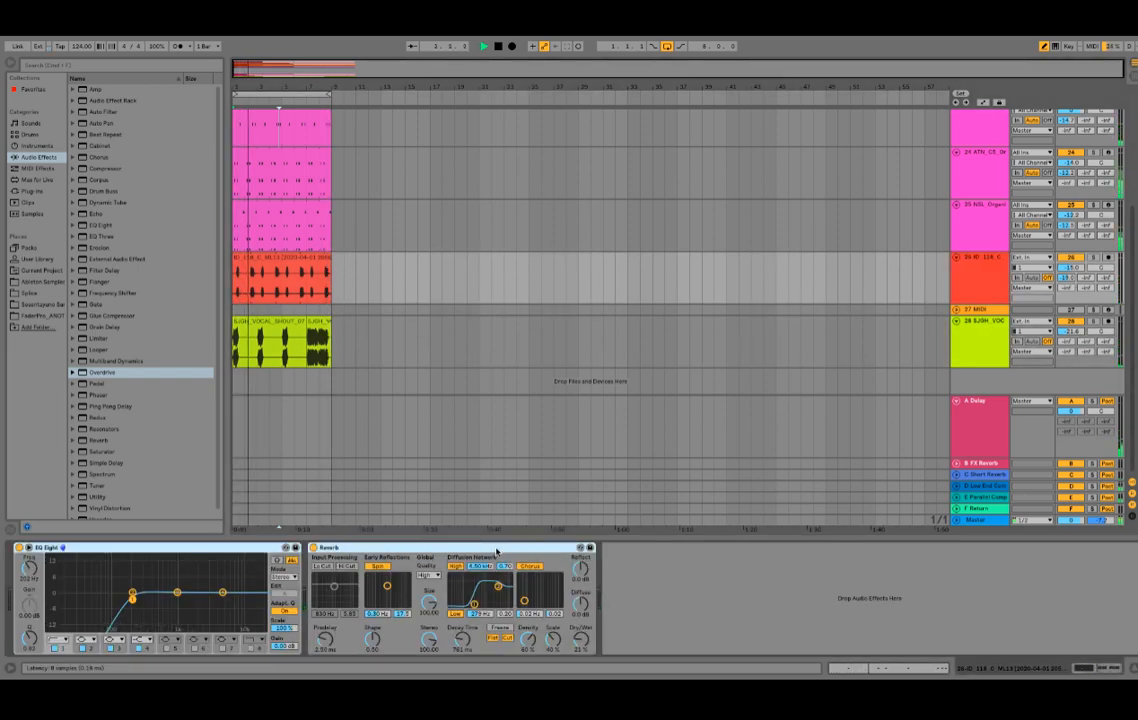
pyautogui.click(982, 350)
pyautogui.click(588, 573)
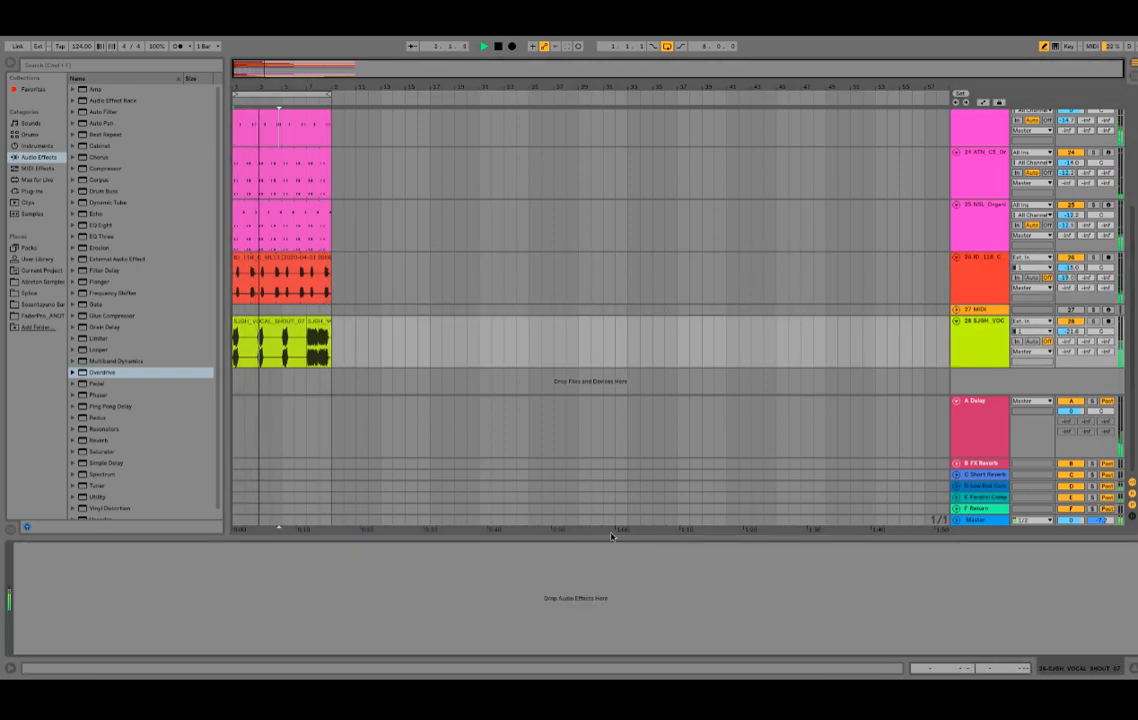
pyautogui.click(776, 480)
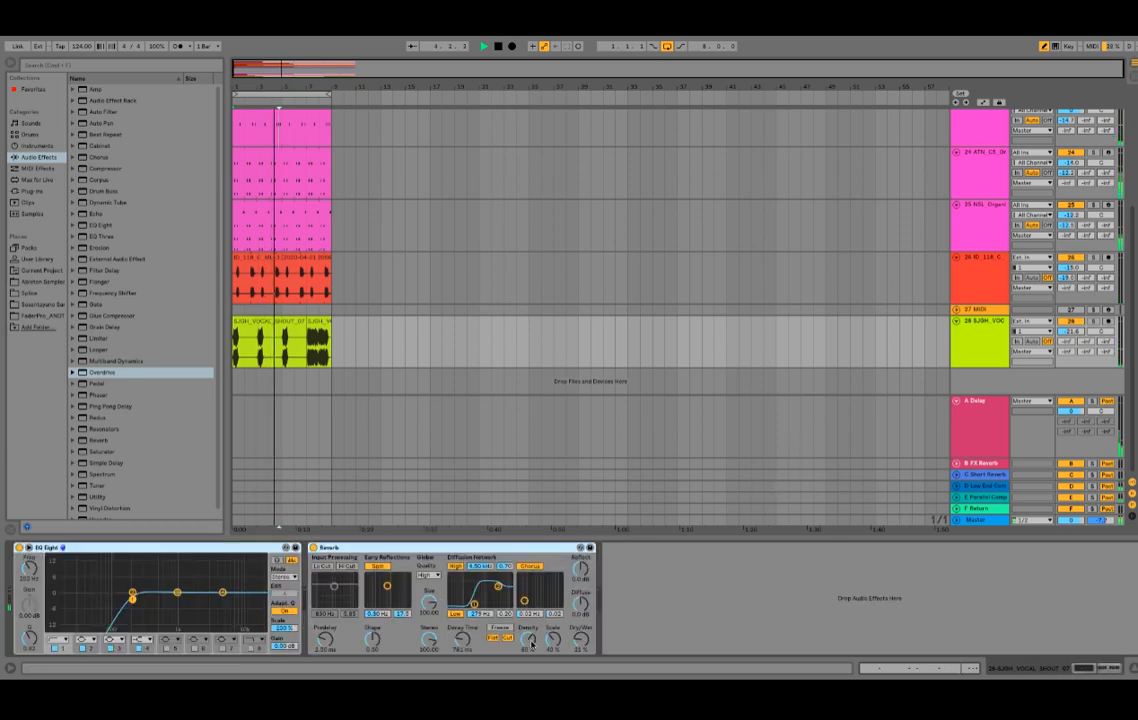
# - Raise the SJGH vocal shout's Reverb Decay Time to about 3 s and its Delay send to about -11 dB
pyautogui.moveTo(464, 650); pyautogui.dragTo(466, 628)
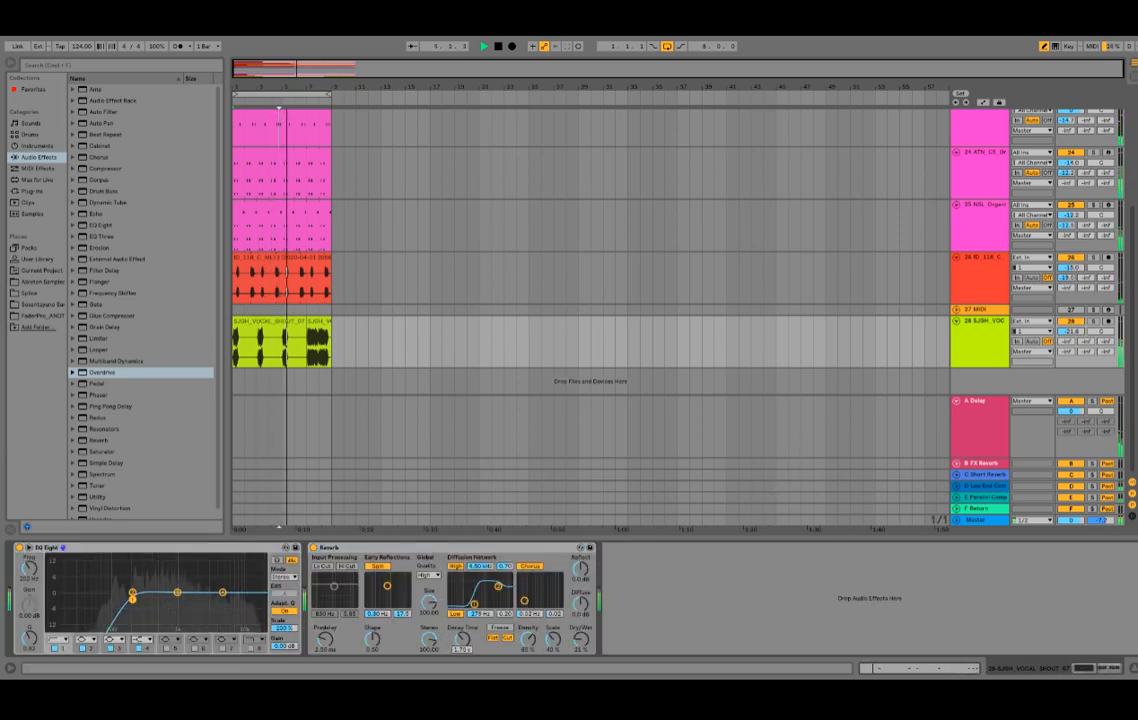
pyautogui.click(974, 354)
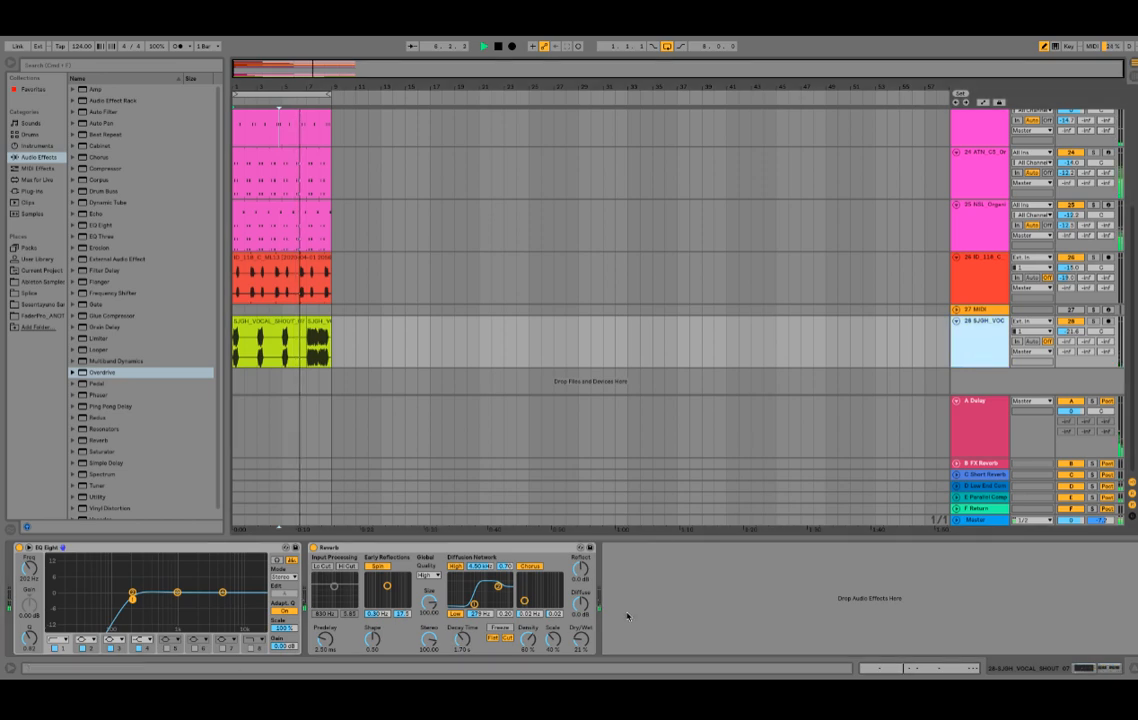
pyautogui.moveTo(462, 640); pyautogui.dragTo(462, 625)
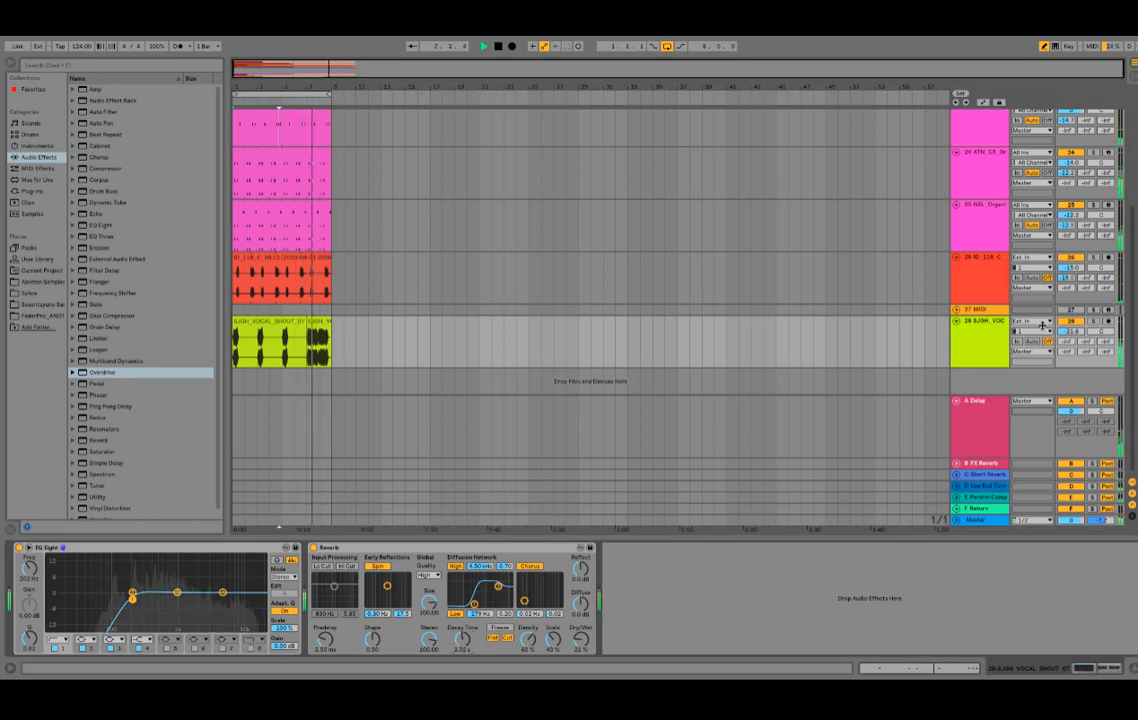
pyautogui.moveTo(1068, 344); pyautogui.dragTo(1068, 310)
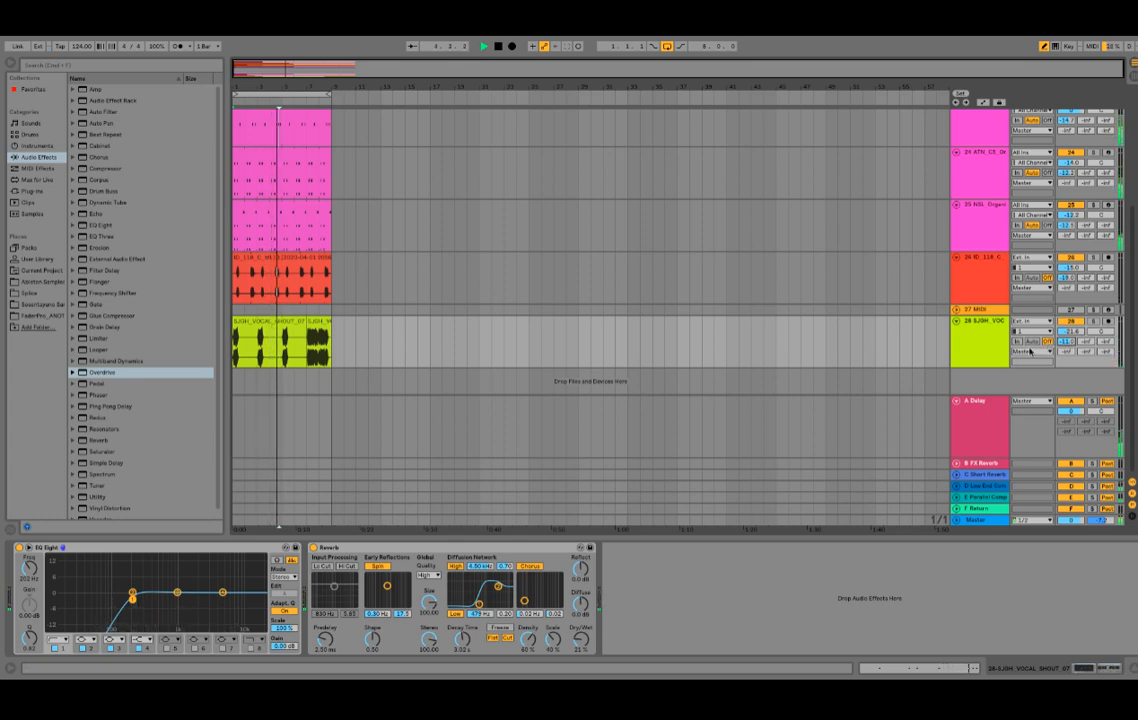
# - In the Modular Ch clip, delete the C3 note at 4.4 and draw a C3 note at 4.2.4
pyautogui.scroll(5, 1030, 350)
pyautogui.click(985, 140)
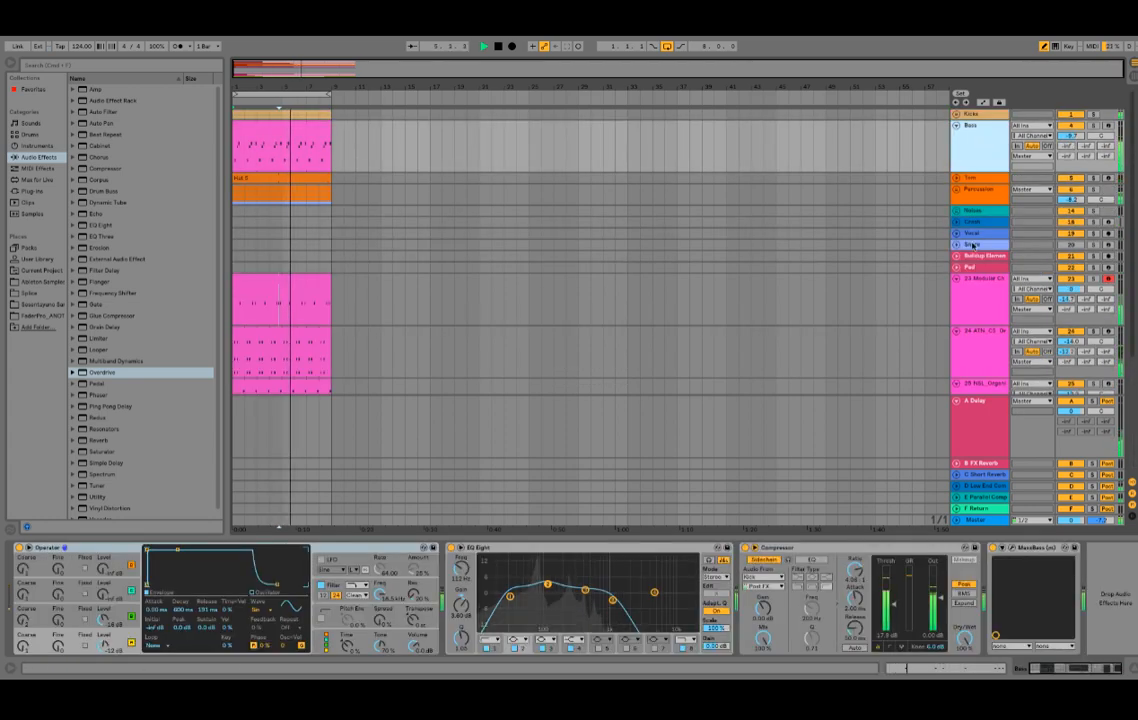
pyautogui.scroll(-2, 297, 262)
pyautogui.click(297, 295)
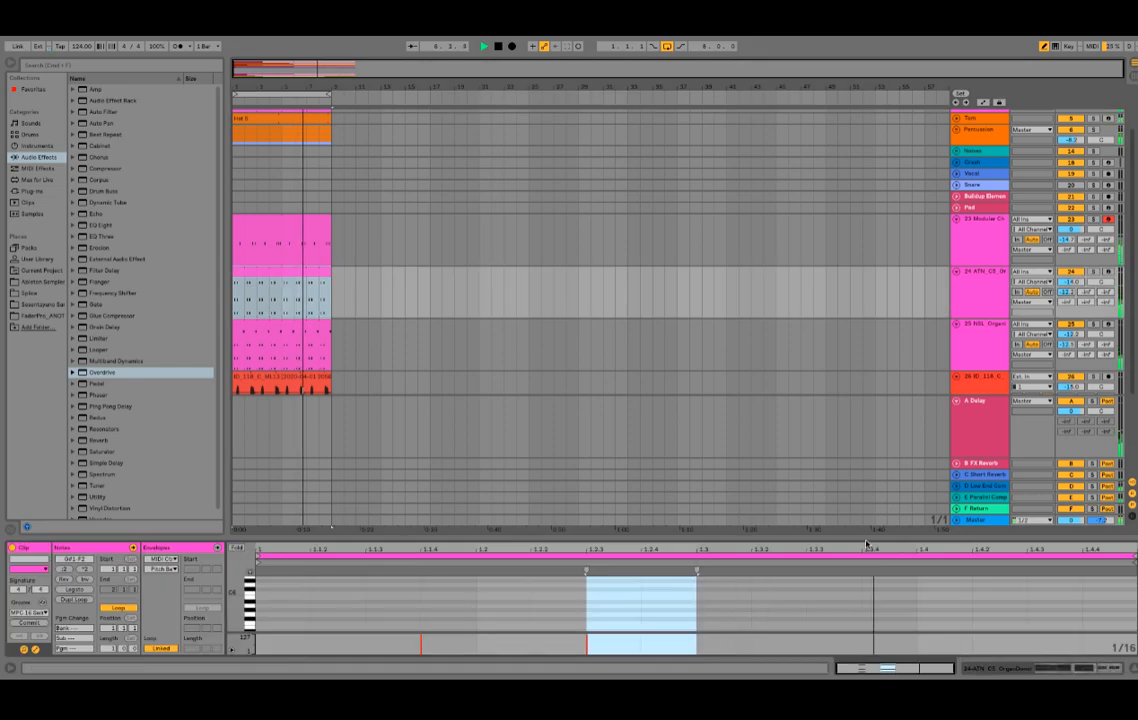
pyautogui.click(284, 348)
pyautogui.click(309, 221)
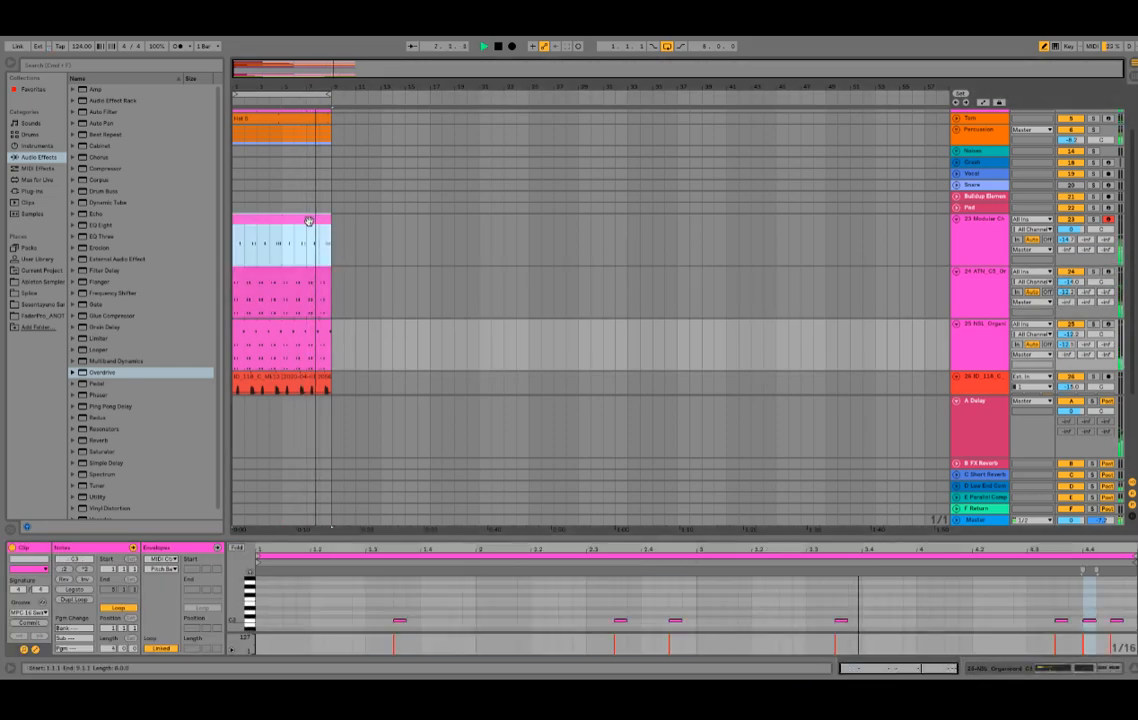
pyautogui.doubleClick(309, 221)
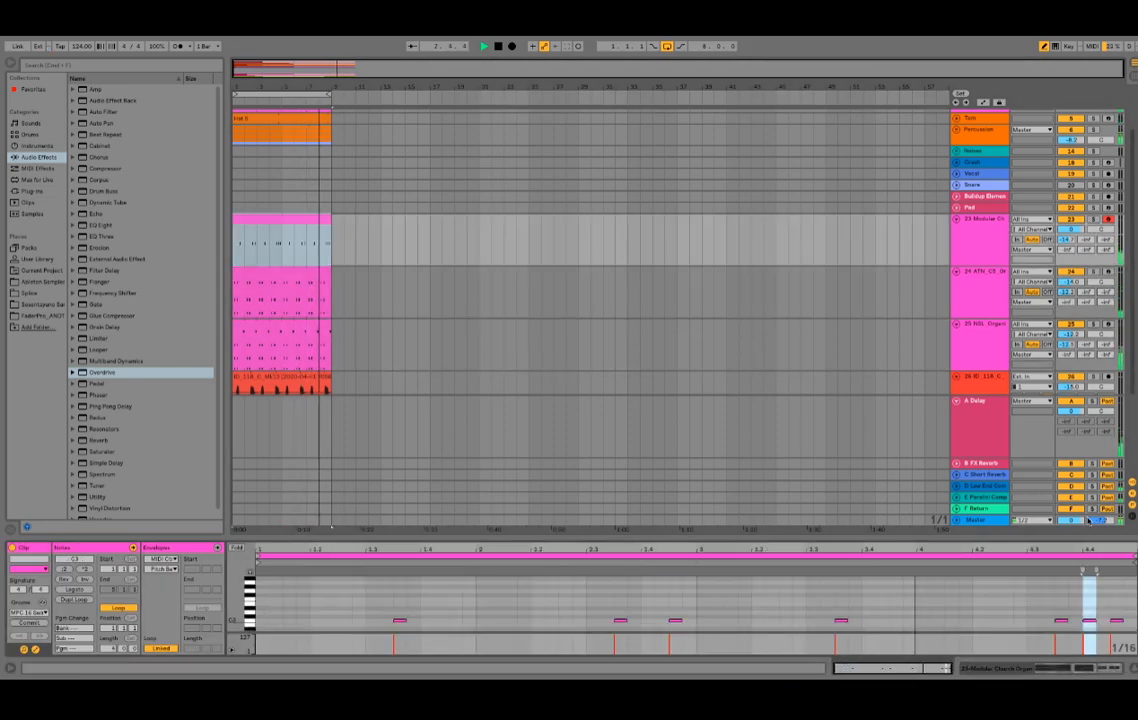
pyautogui.click(1090, 620)
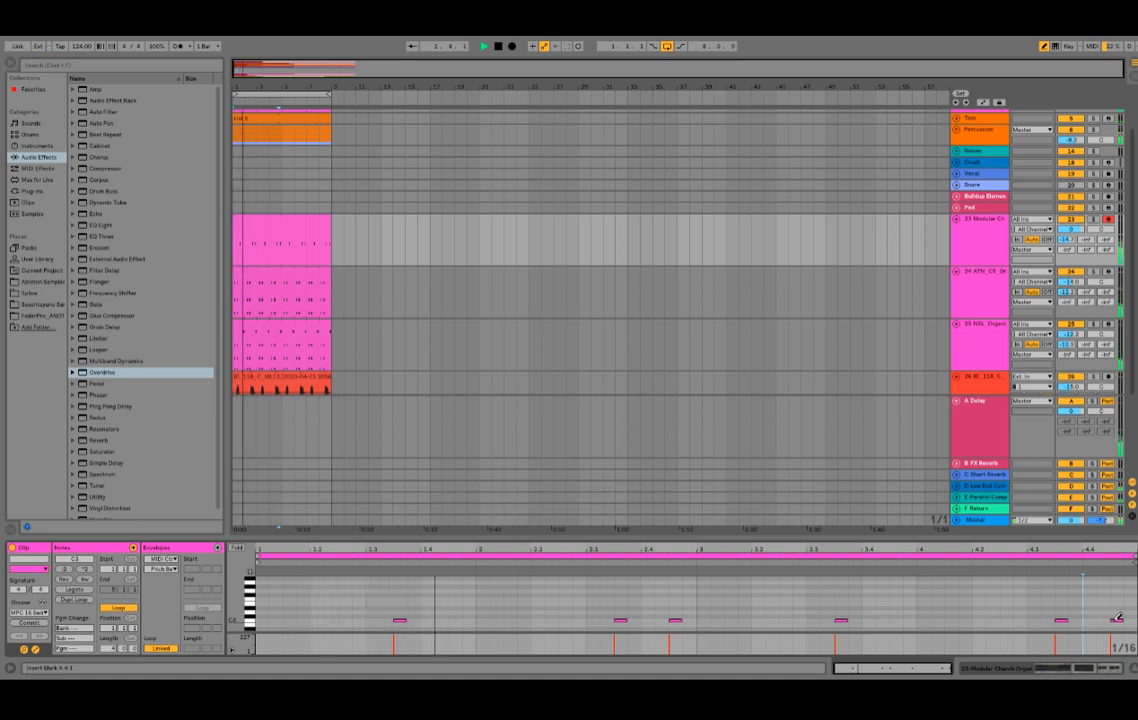
pyautogui.doubleClick(1020, 620)
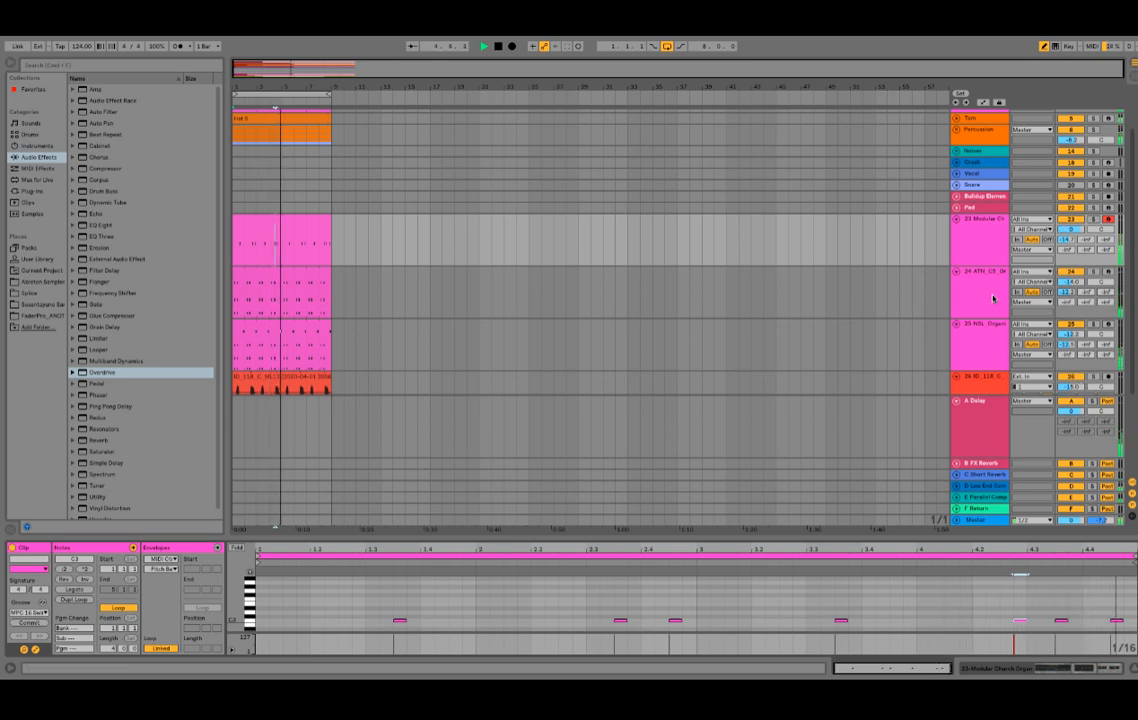
# - Delete the last note of the Modular Ch clip and redraw it as a C3 note at 4.4.3
pyautogui.click(1118, 620)
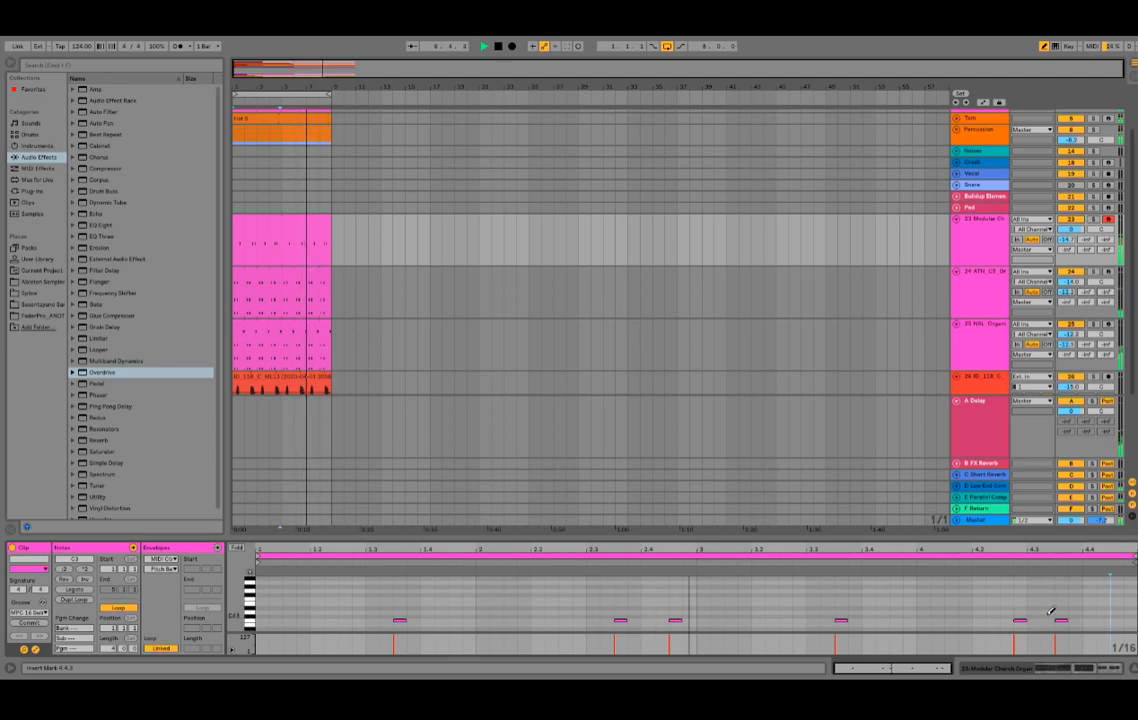
pyautogui.scroll(-2, 1100, 605)
pyautogui.click(1115, 607)
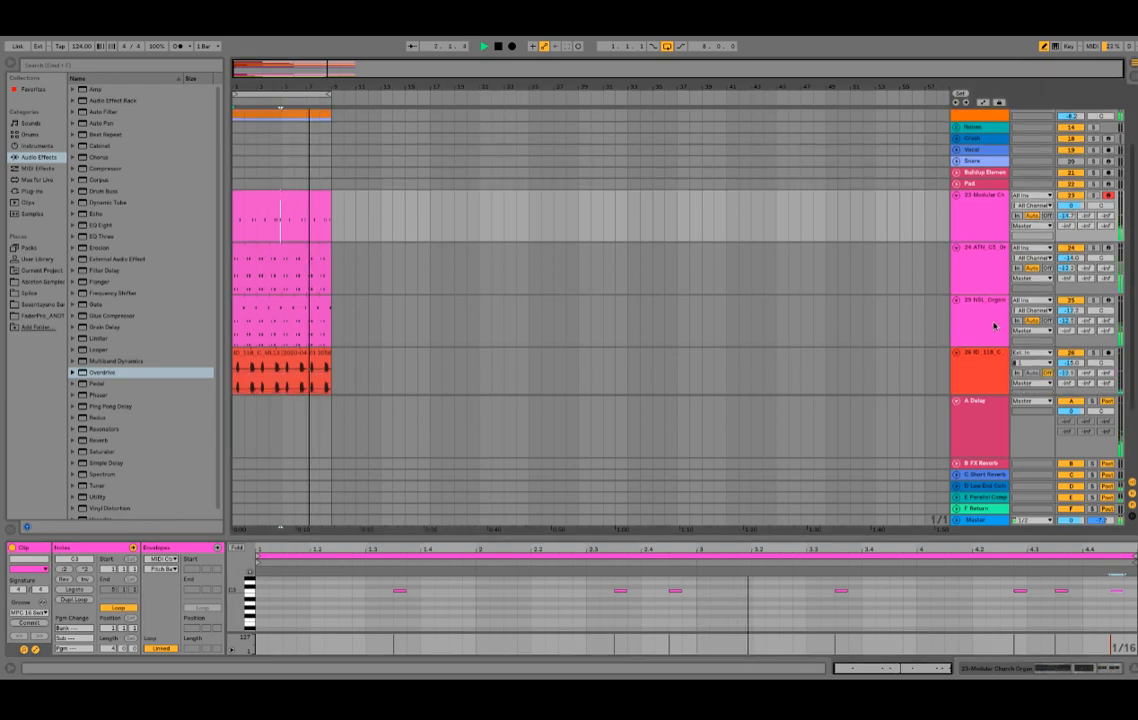
pyautogui.scroll(-4, 996, 320)
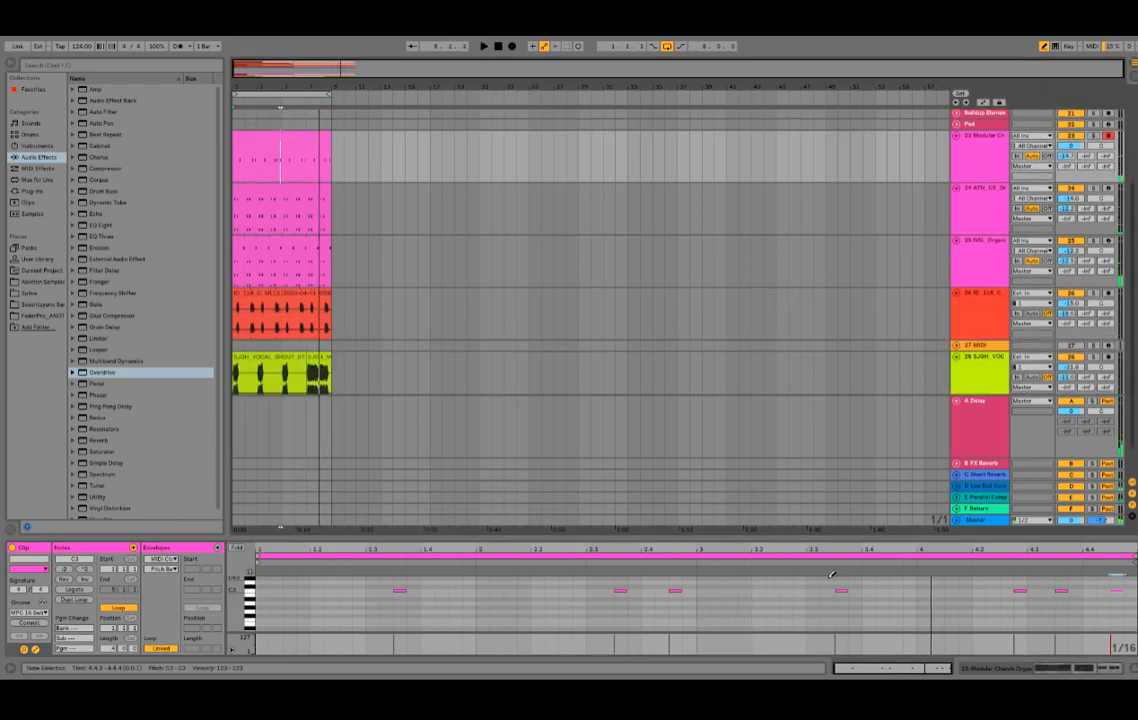
# - Transpose the notes at 2.4.3 and 4.4.3 down to A#2 and shorten them
pyautogui.click(678, 590)
pyautogui.press('space')
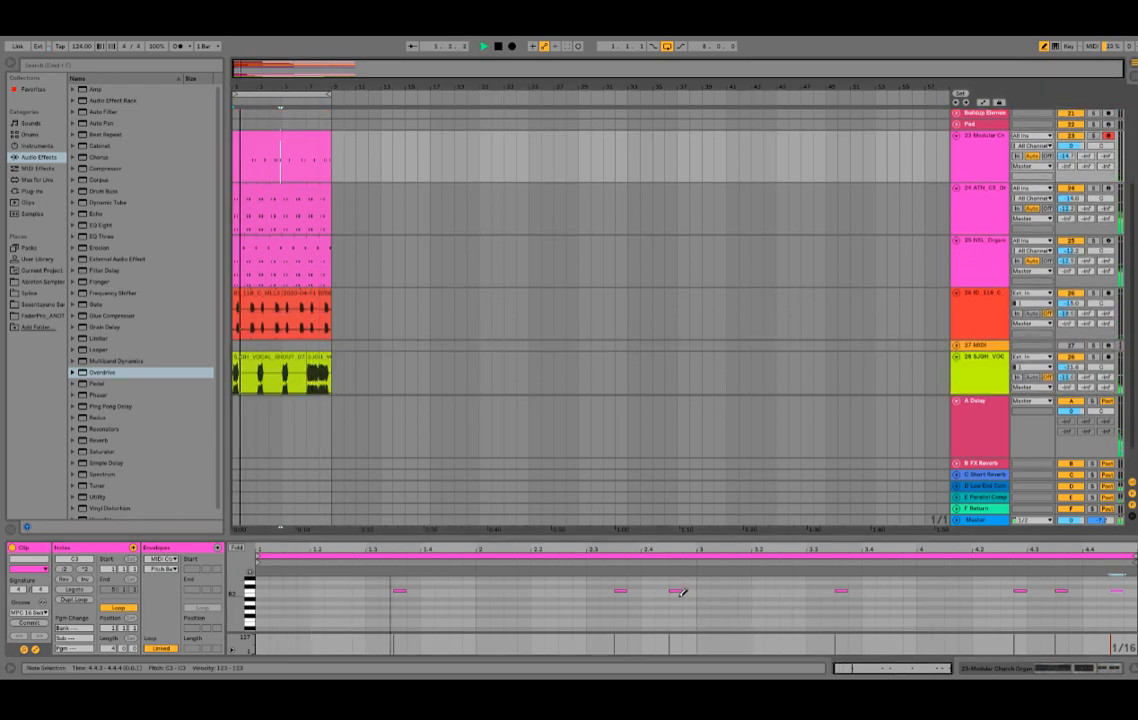
pyautogui.press('Down')
pyautogui.press('Down')
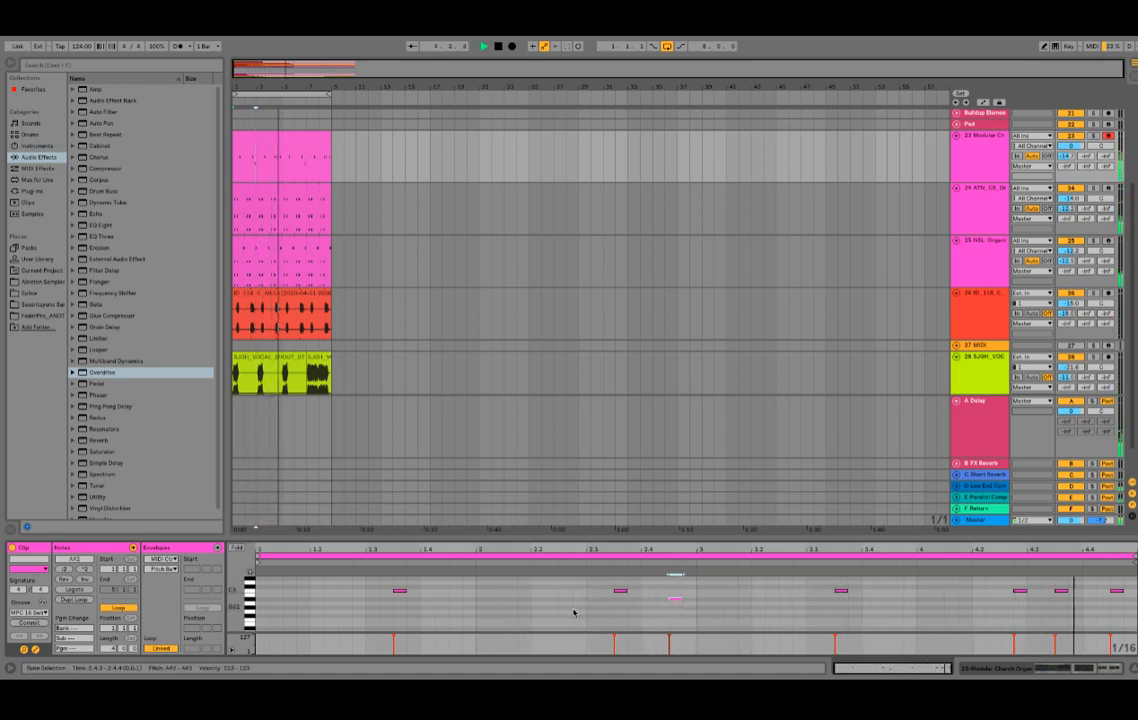
pyautogui.moveTo(680, 600); pyautogui.dragTo(676, 601)
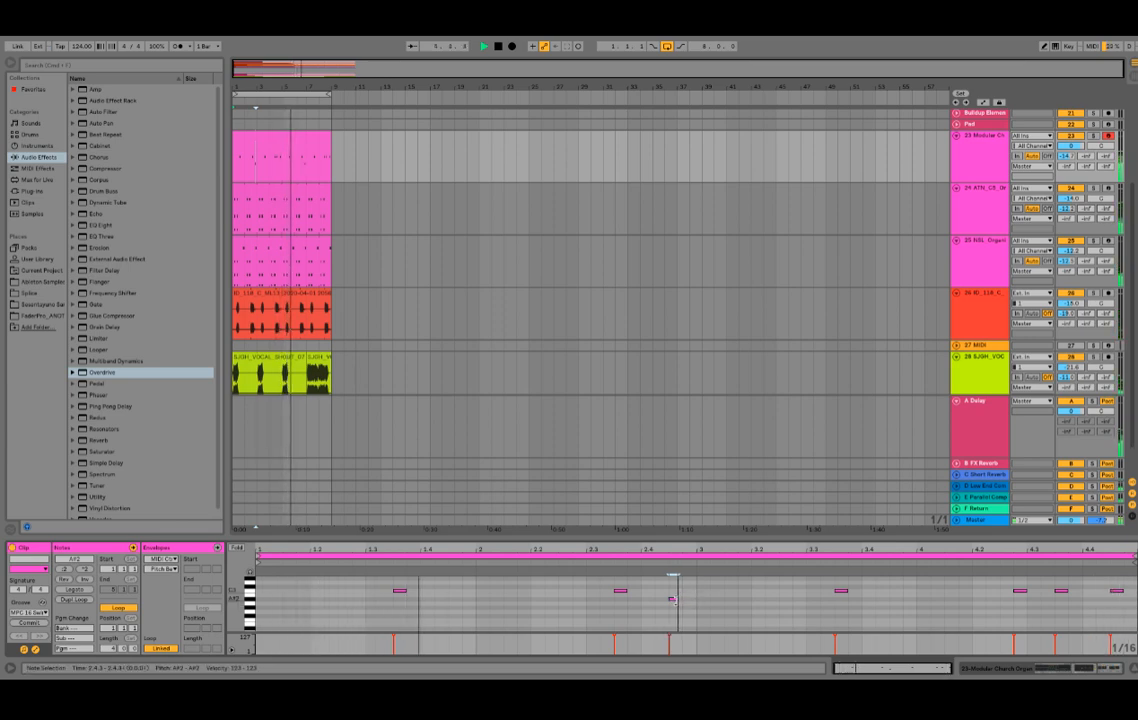
pyautogui.moveTo(1118, 591); pyautogui.dragTo(1128, 602)
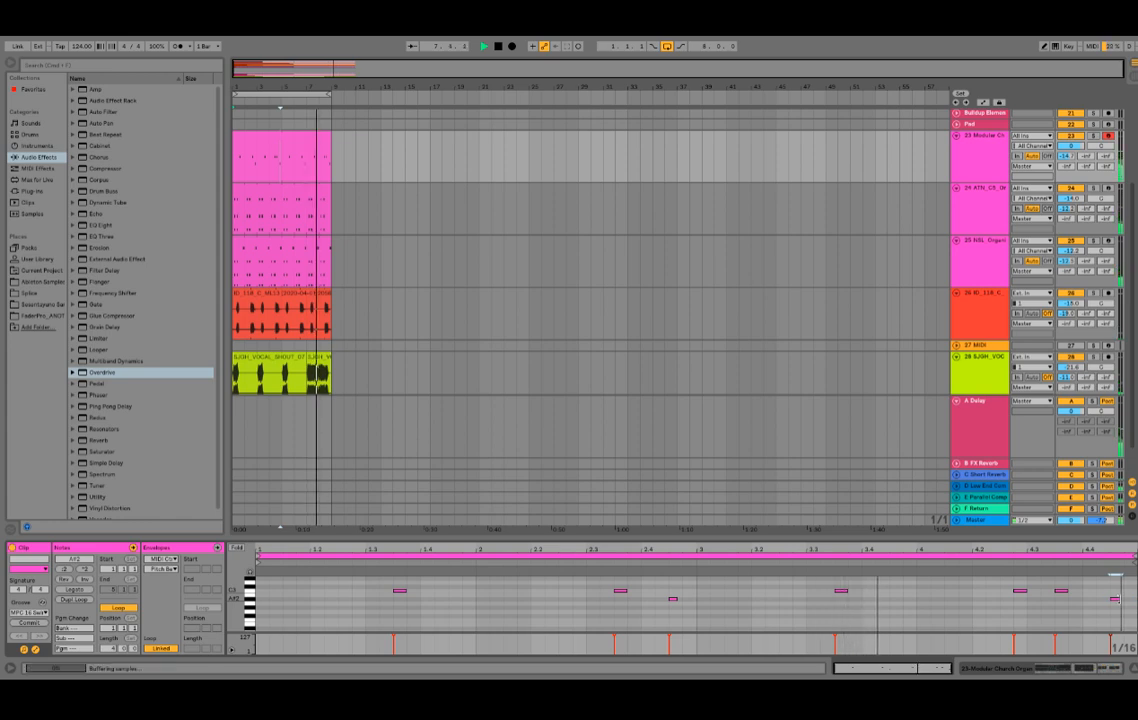
# - Try the notes at 2.4.3 and 4.4.3 together at G2 and G#2, and transpose them back up to C3
pyautogui.moveTo(1129, 594); pyautogui.dragTo(584, 671)
pyautogui.press('Down')
pyautogui.press('Down')
pyautogui.press('Down')
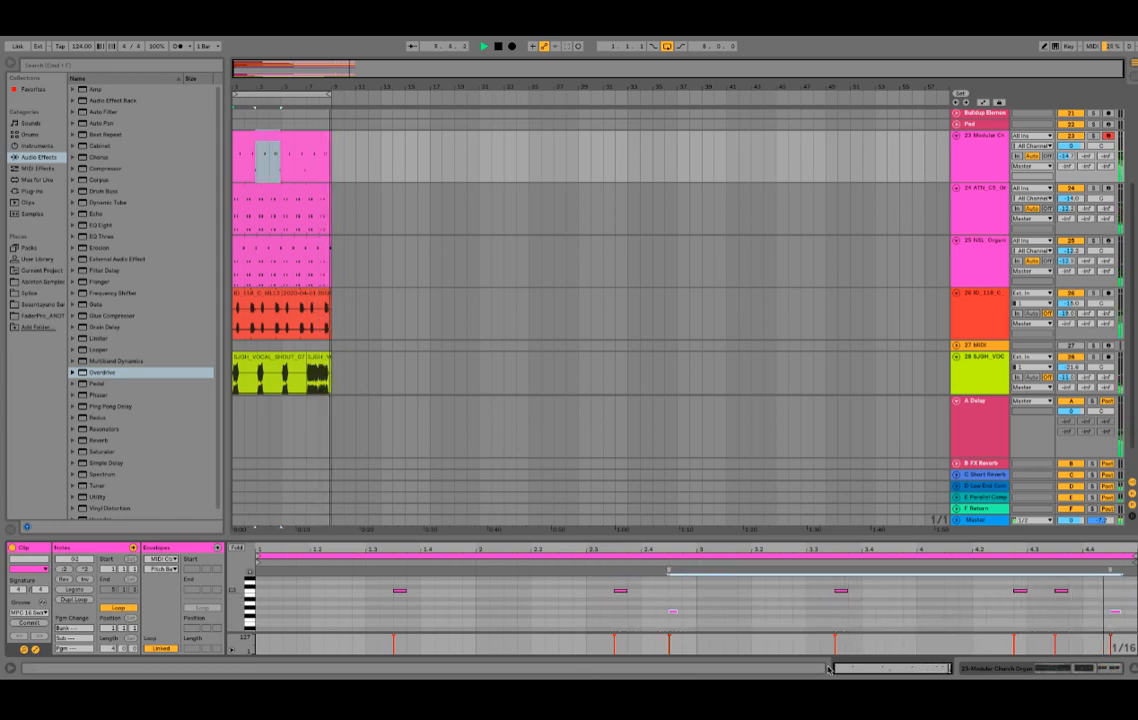
pyautogui.press('Up')
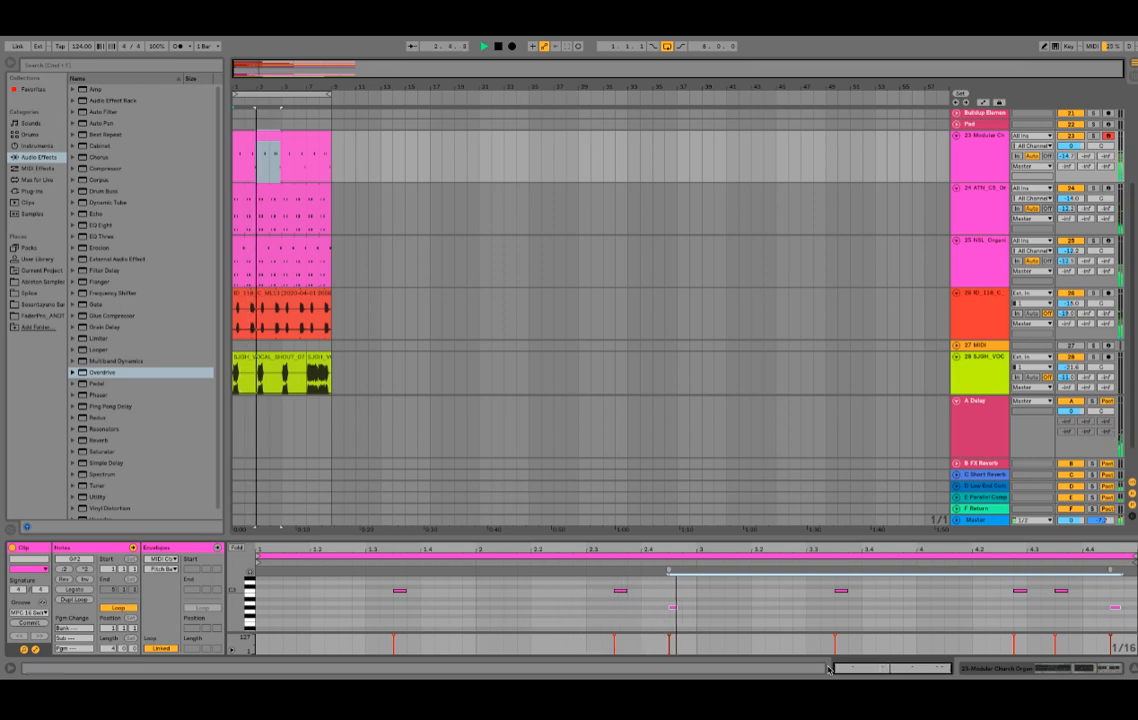
pyautogui.press('Up')
pyautogui.press('Up')
pyautogui.press('Up')
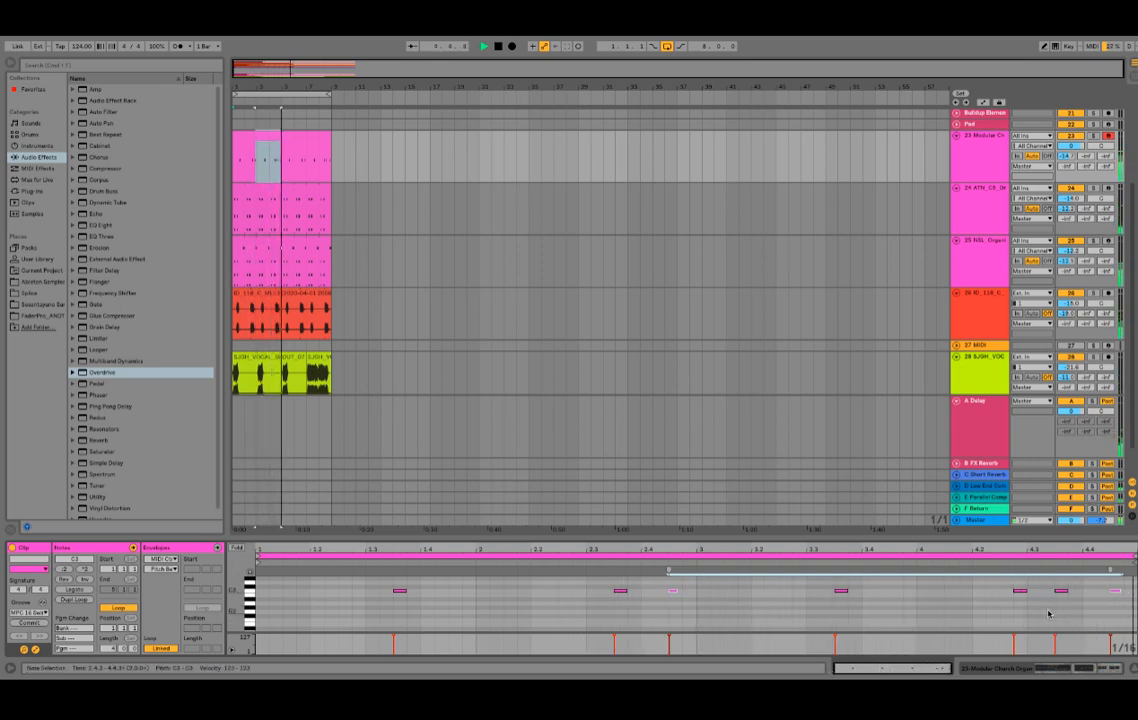
# - Delete the notes at 2.4.3 and 4.4.3, and shift the note at 4.2.4 one sixteenth earlier to 4.2.3
pyautogui.press('Delete')
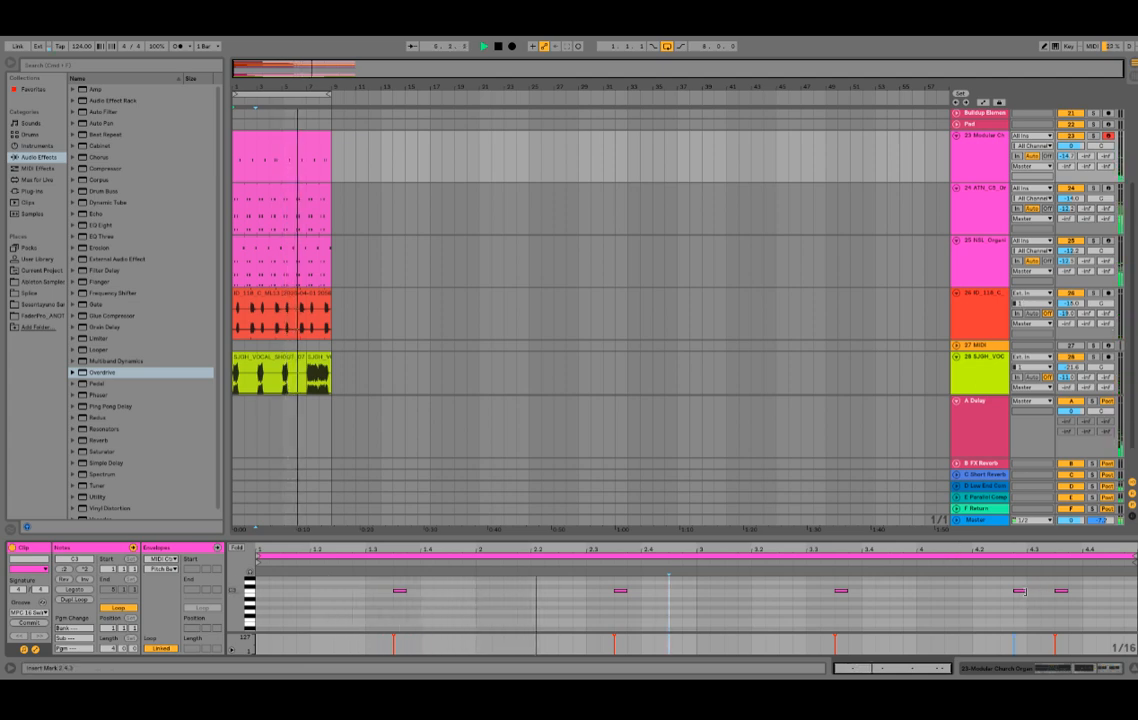
pyautogui.click(1023, 592)
pyautogui.press('Left')
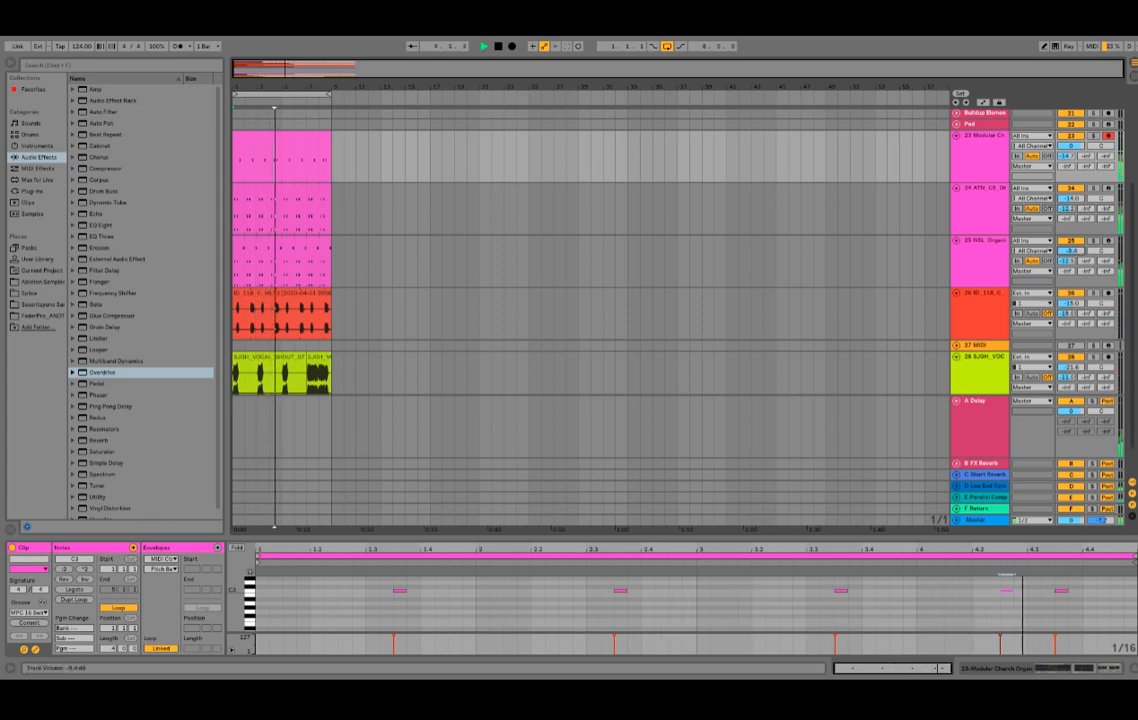
# - Hide the device view and fold the vocal shout, ID_118_C, NSL Organ, ATN_C5 and Modular Ch tracks
pyautogui.click(990, 268)
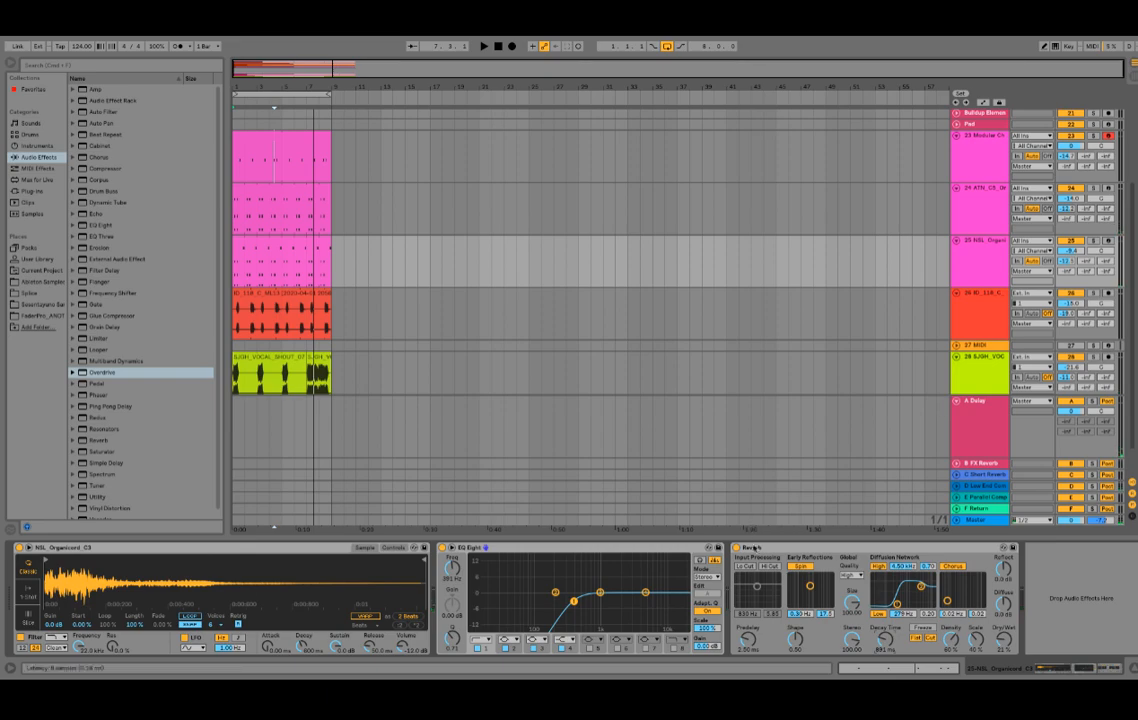
pyautogui.hotkey('ctrl', 'alt', 'l')
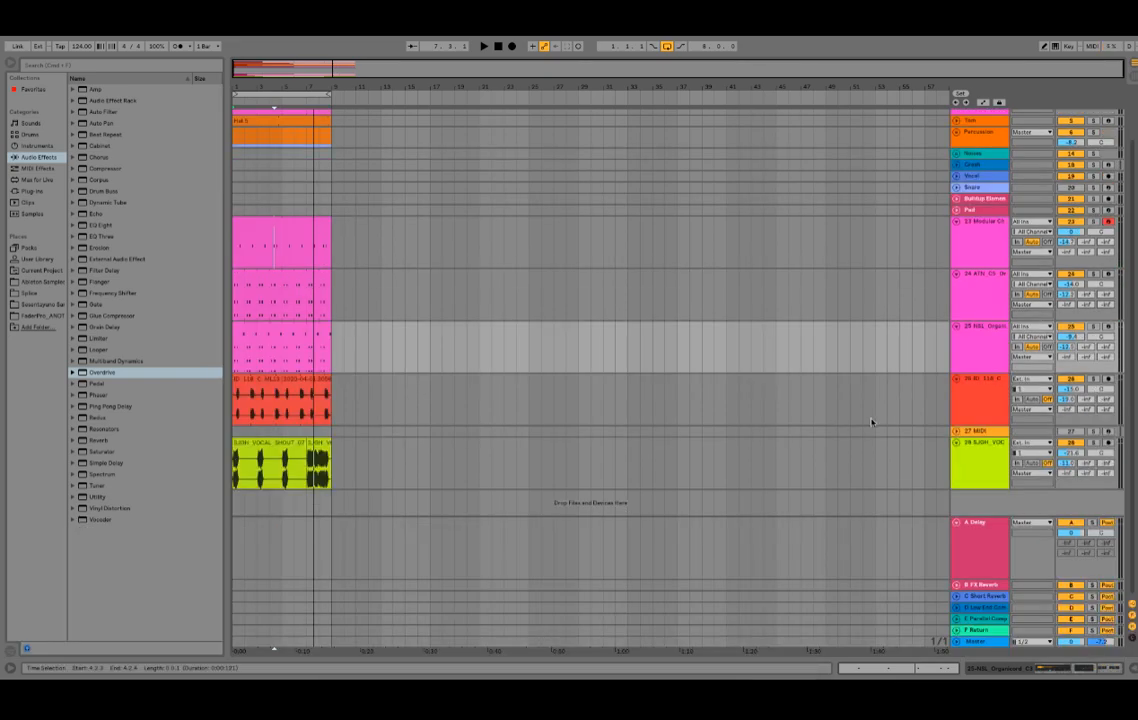
pyautogui.click(957, 443)
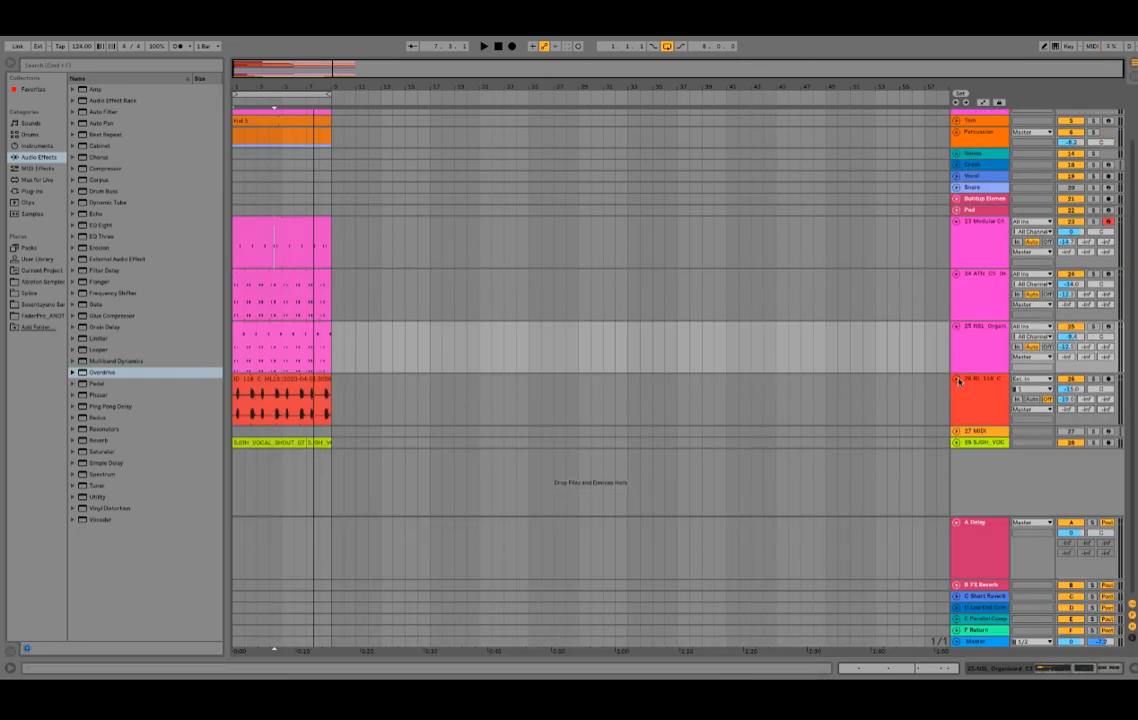
pyautogui.click(957, 379)
pyautogui.click(957, 383)
pyautogui.click(957, 331)
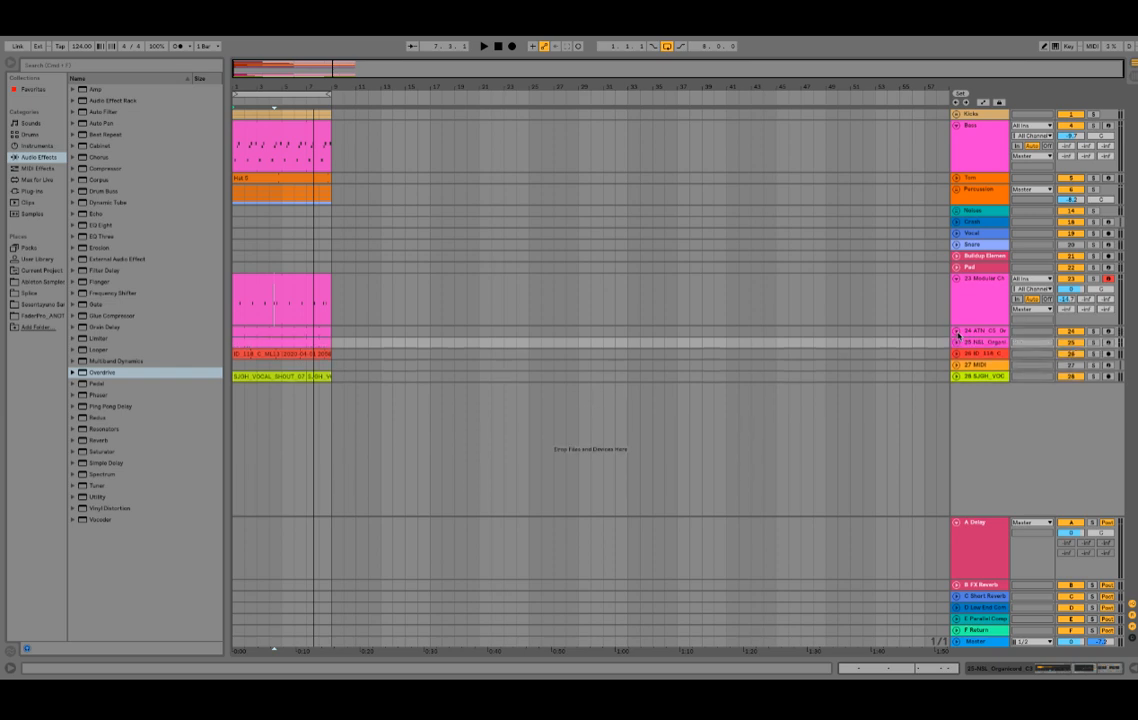
pyautogui.click(957, 279)
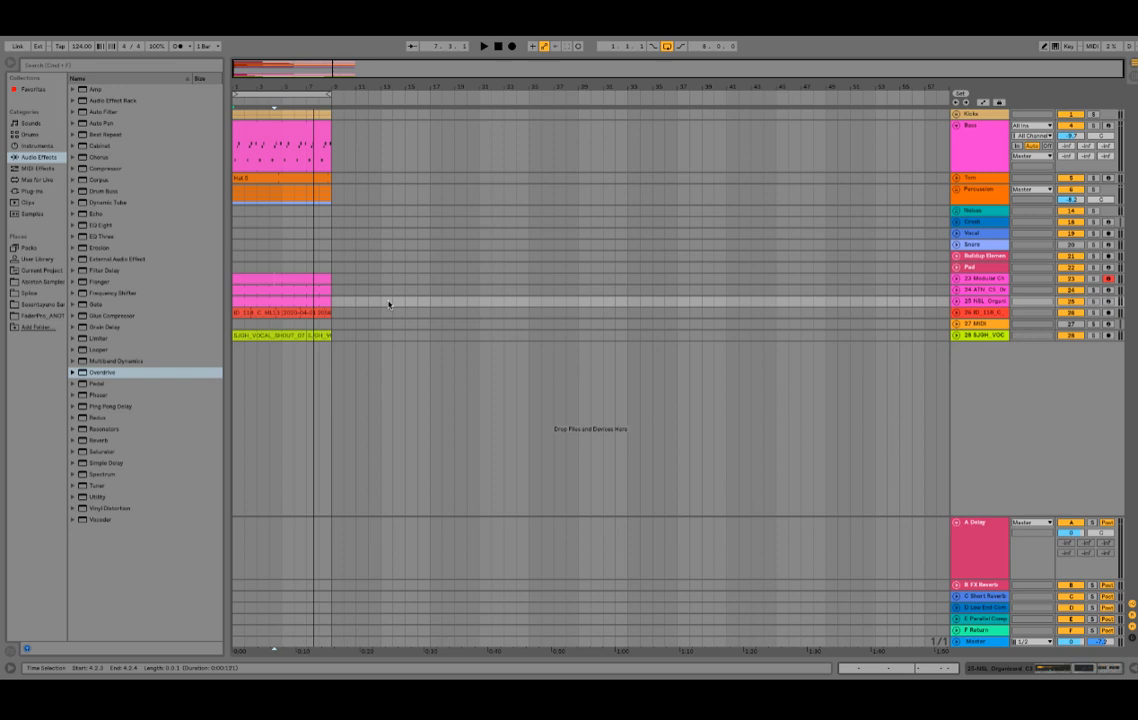
pyautogui.click(995, 324)
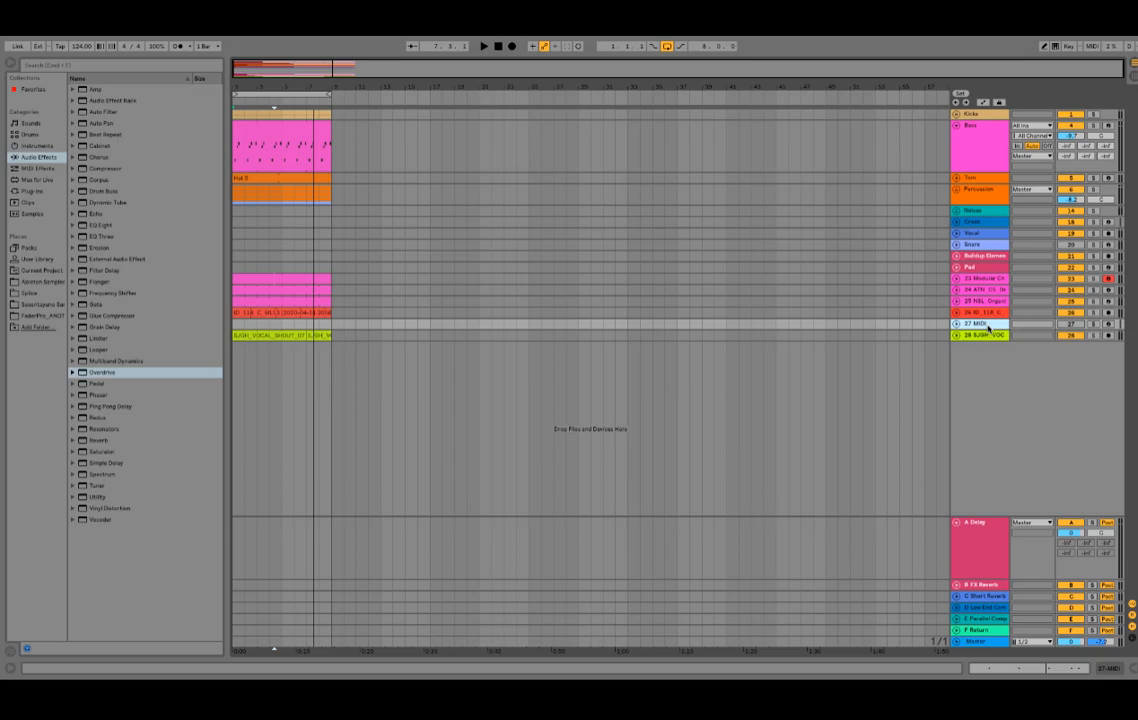
pyautogui.hotkey('ctrl', 'Left')
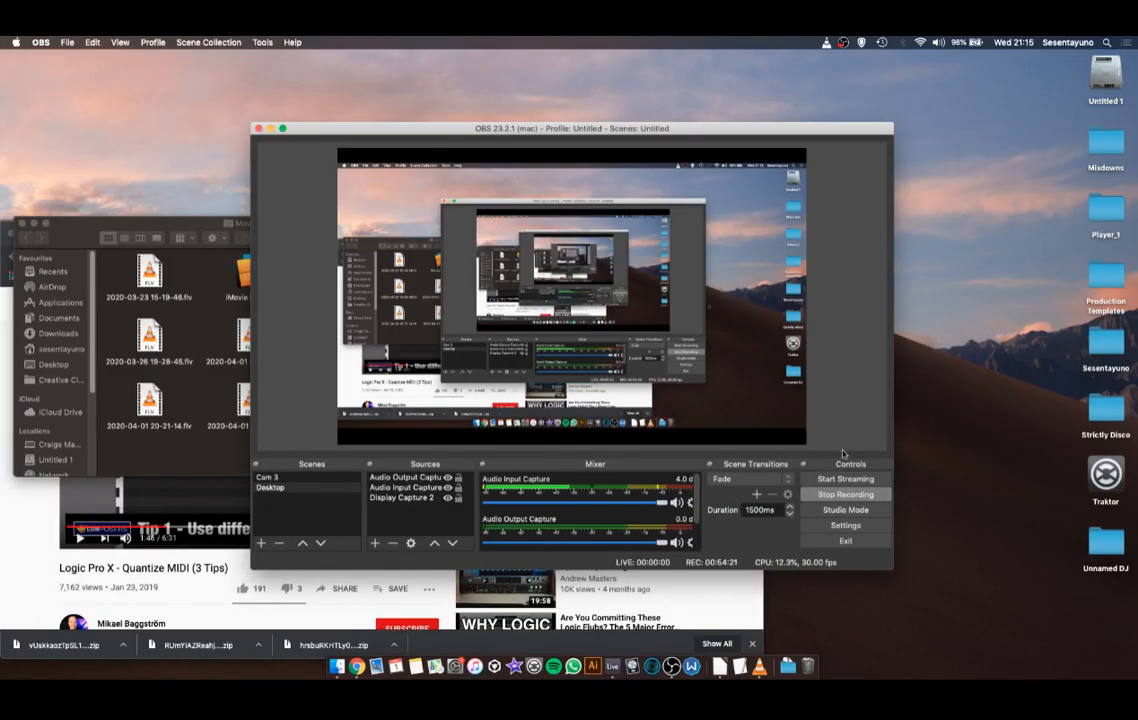